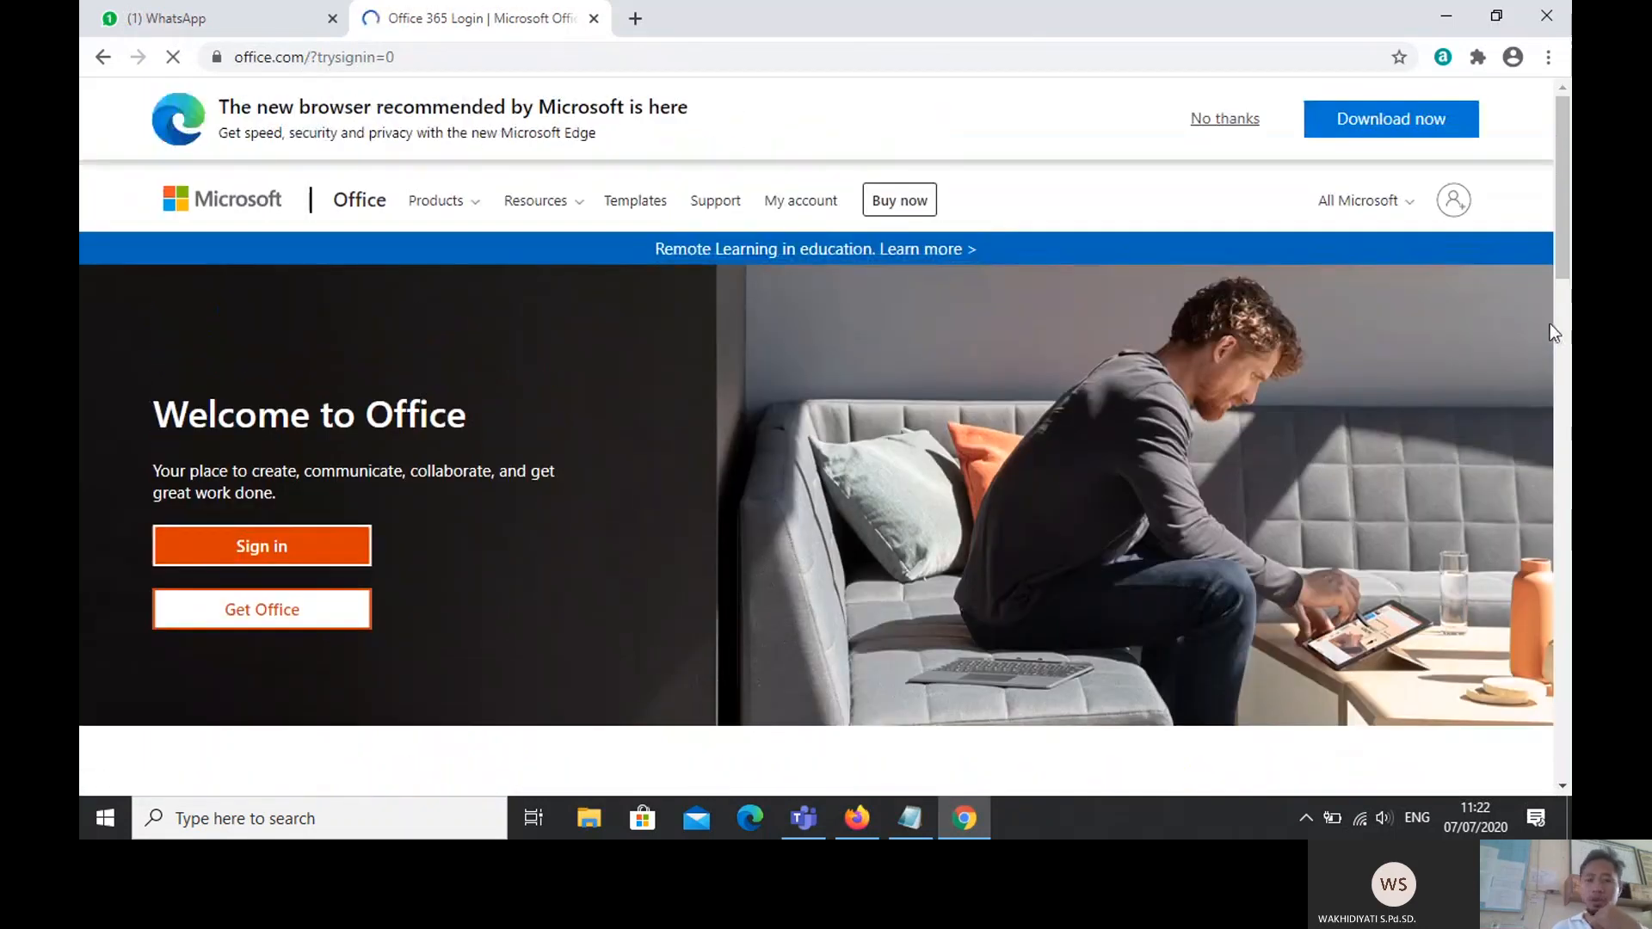
Step: Start signing in to Office from the office.com welcome page
click(1453, 203)
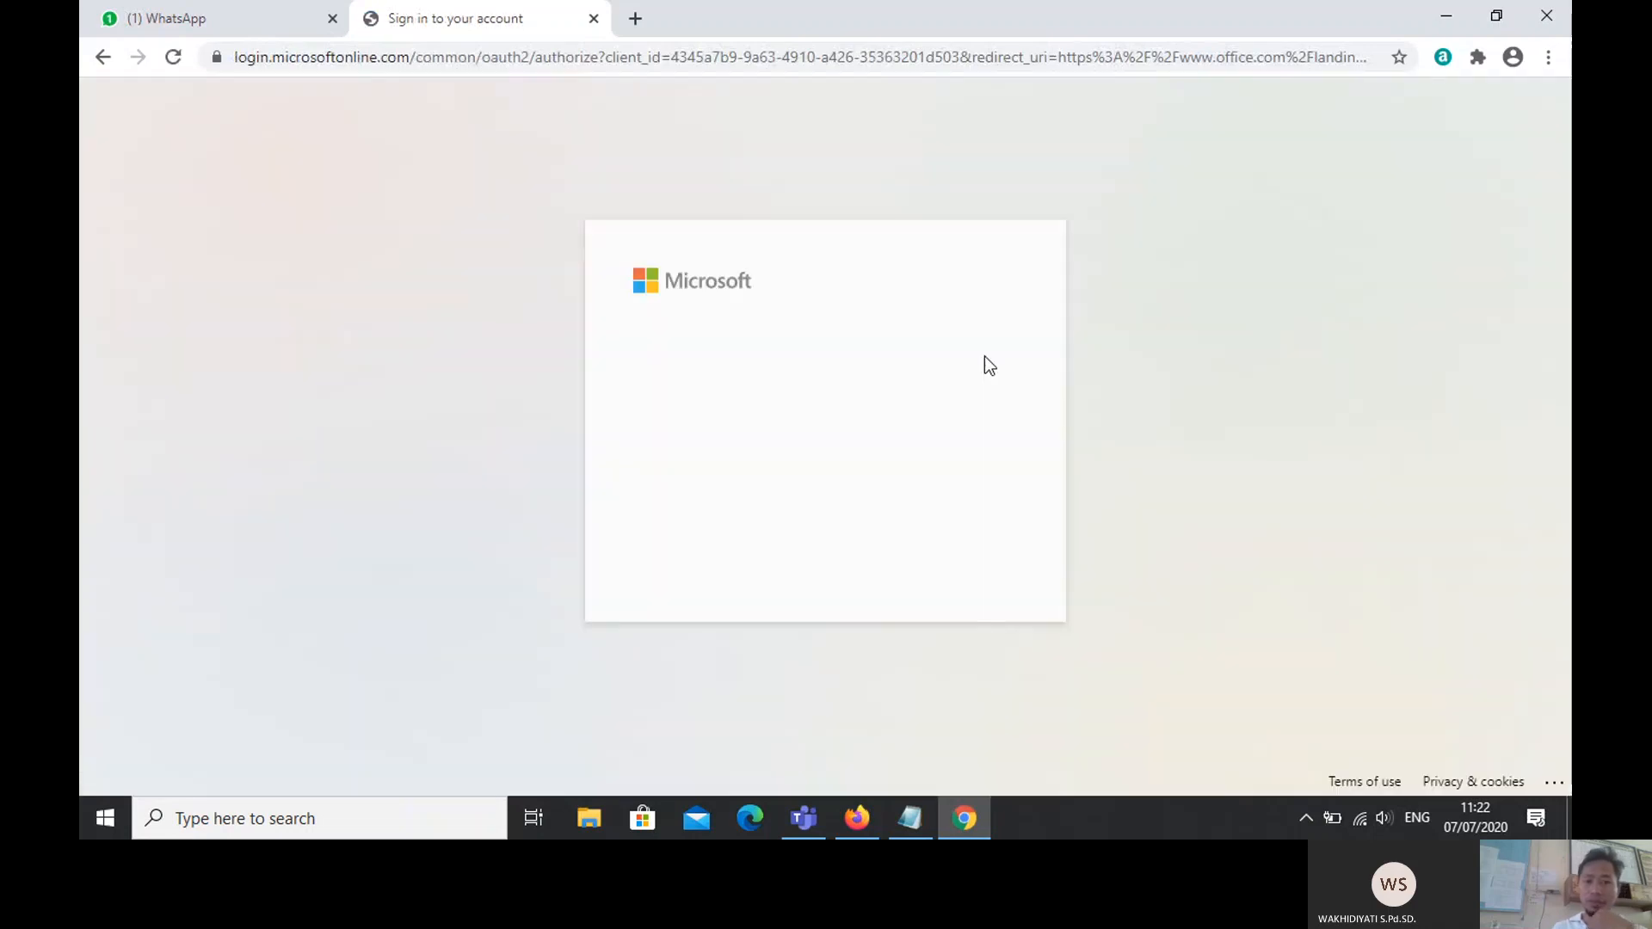
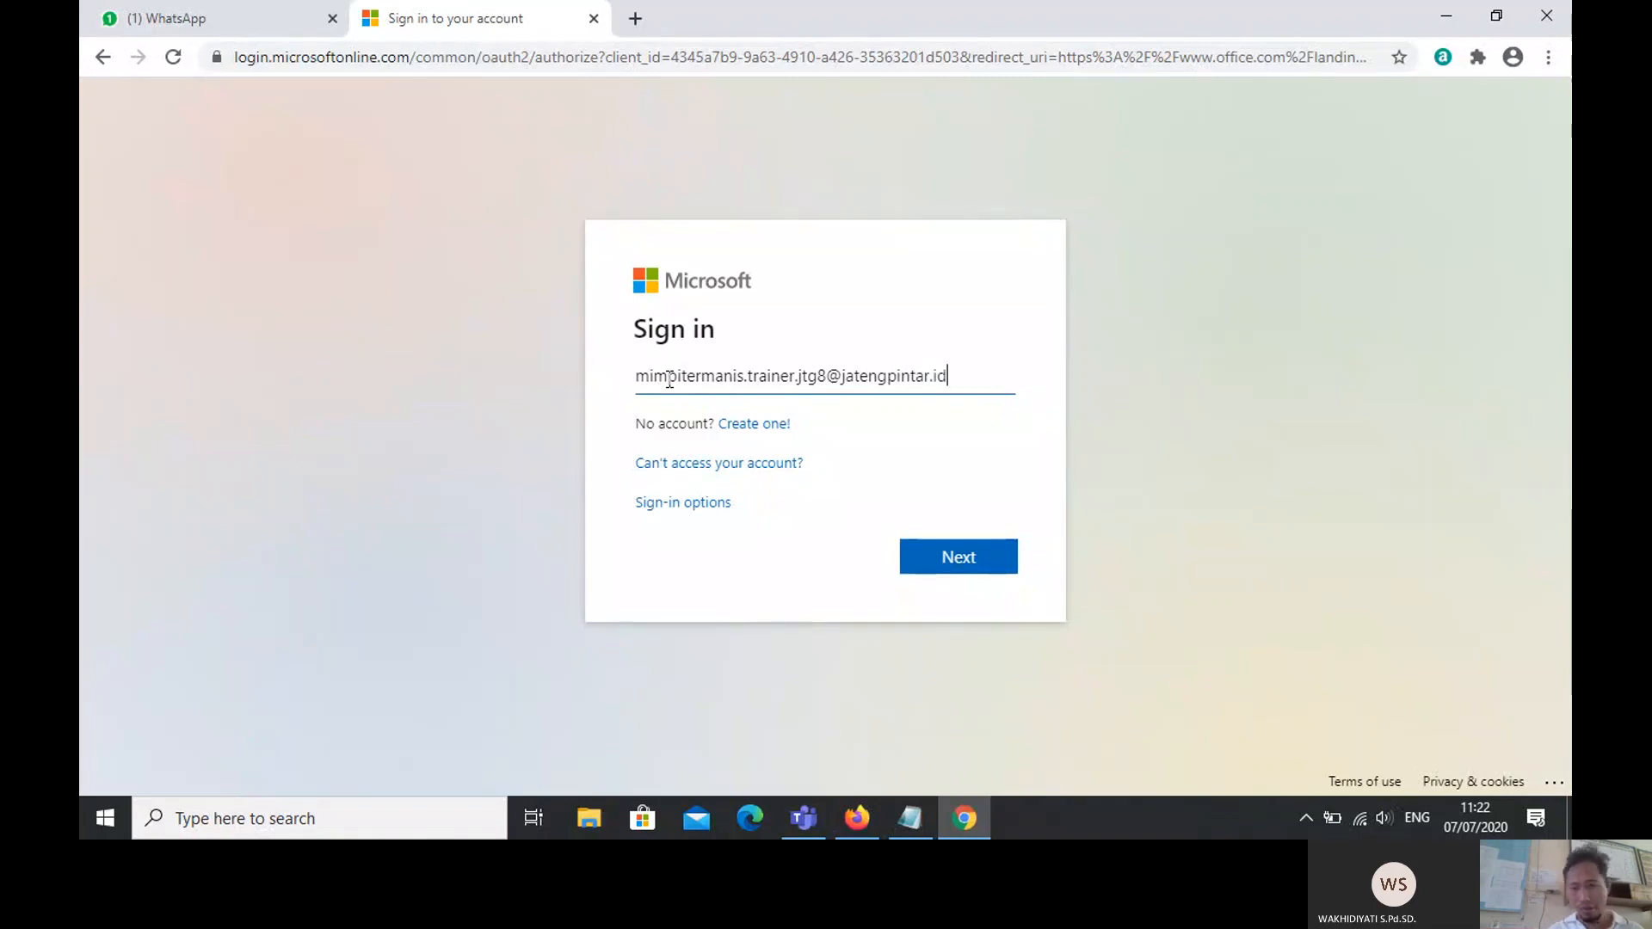
Step: Sign in with the school account e-mail and password, declining to save the password or stay signed in
click(942, 569)
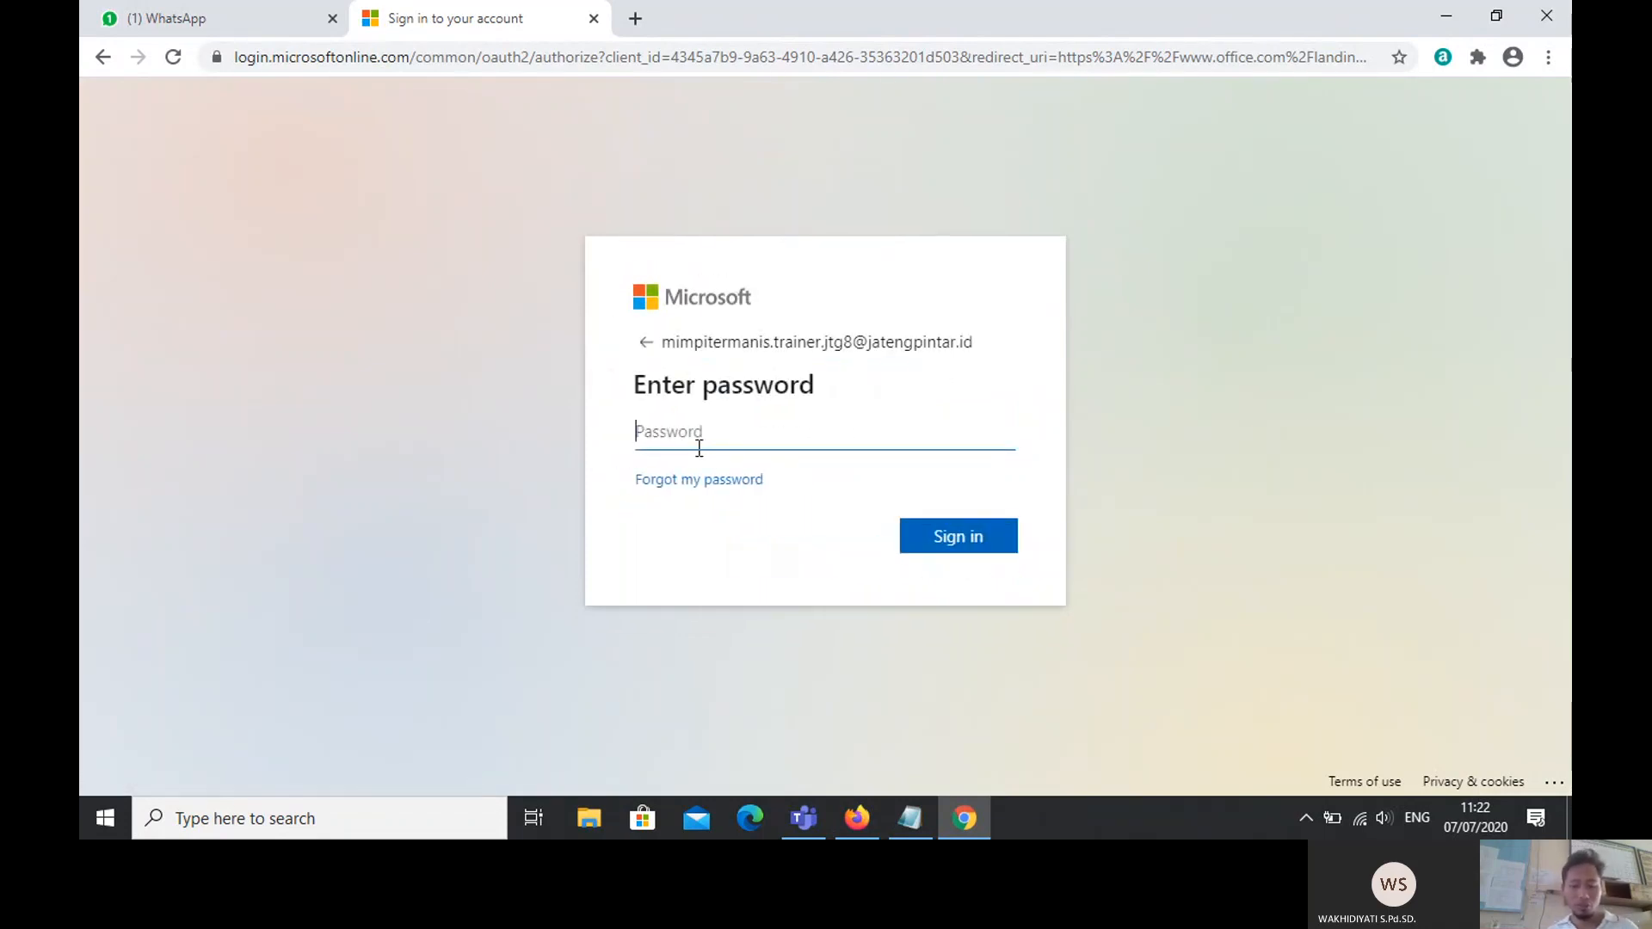
key(Caps_Lock)
text(•)
key(Caps_Lock)
text(•)
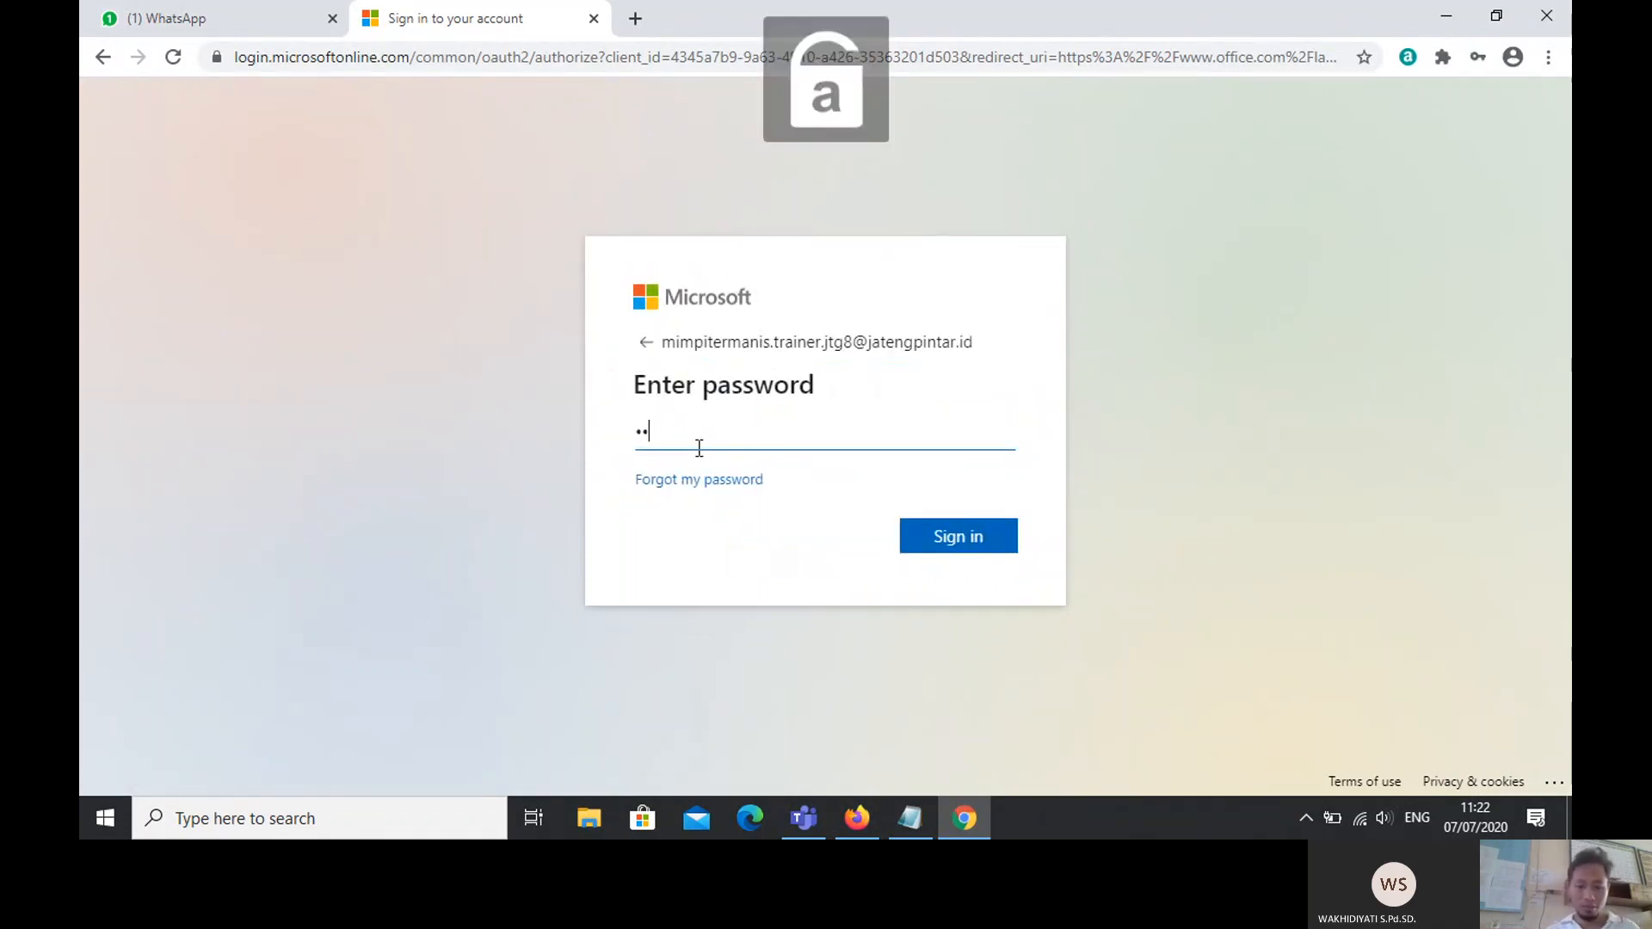
key(BackSpace)
key(BackSpace)
key(Caps_Lock)
text(•)
key(Caps_Lock)
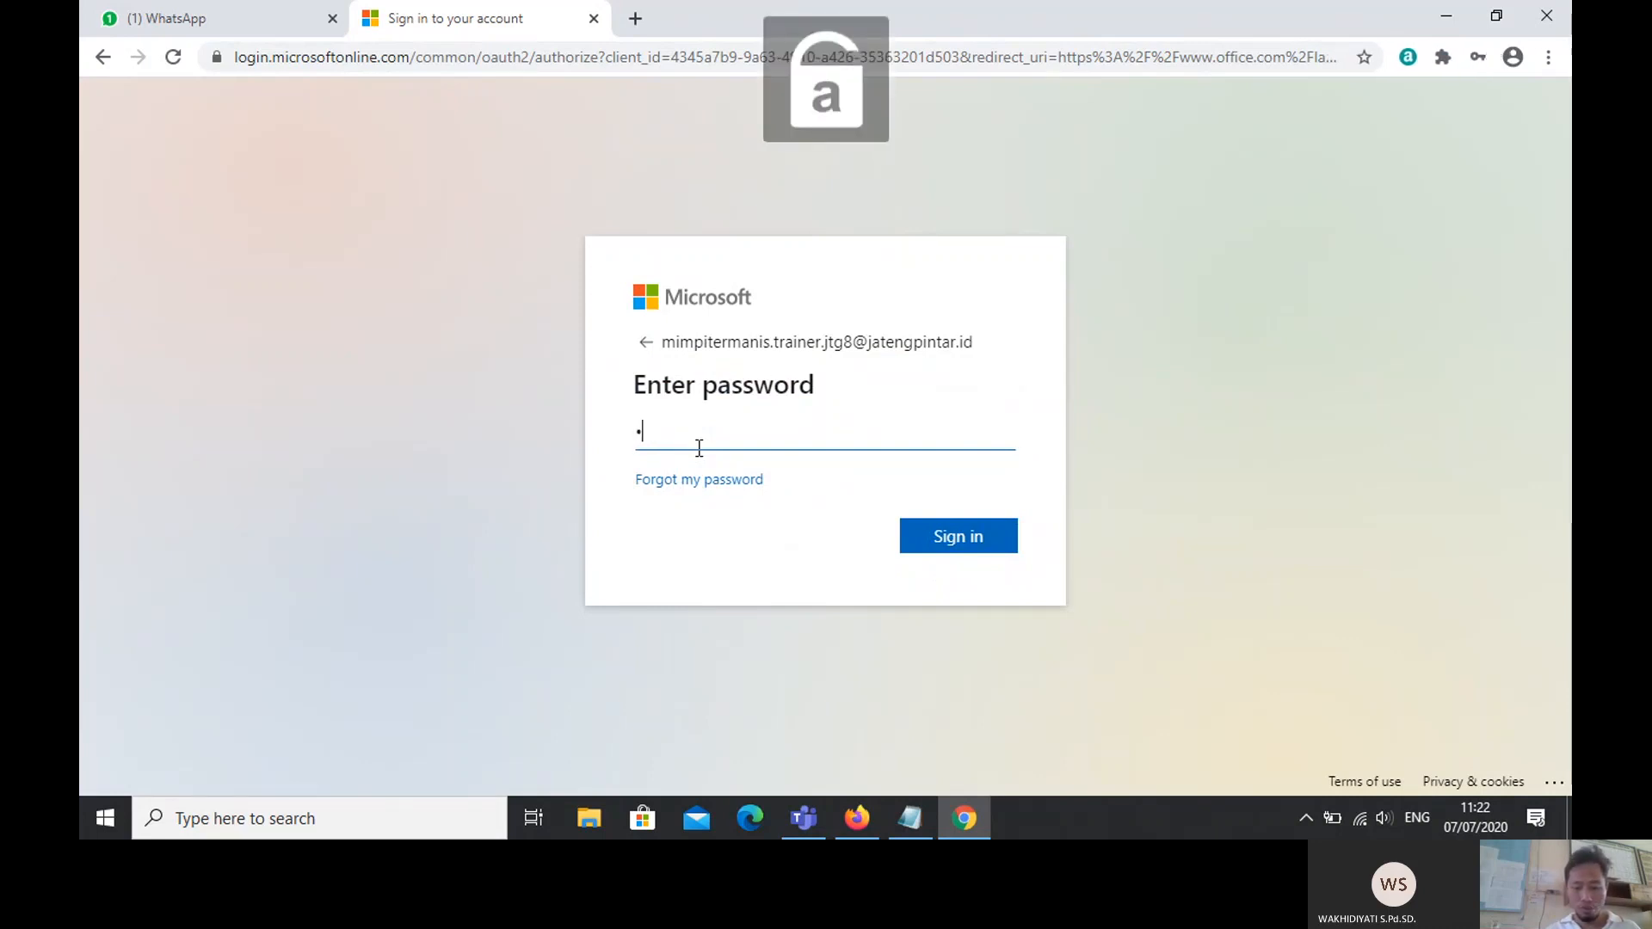
text(••••••••••)
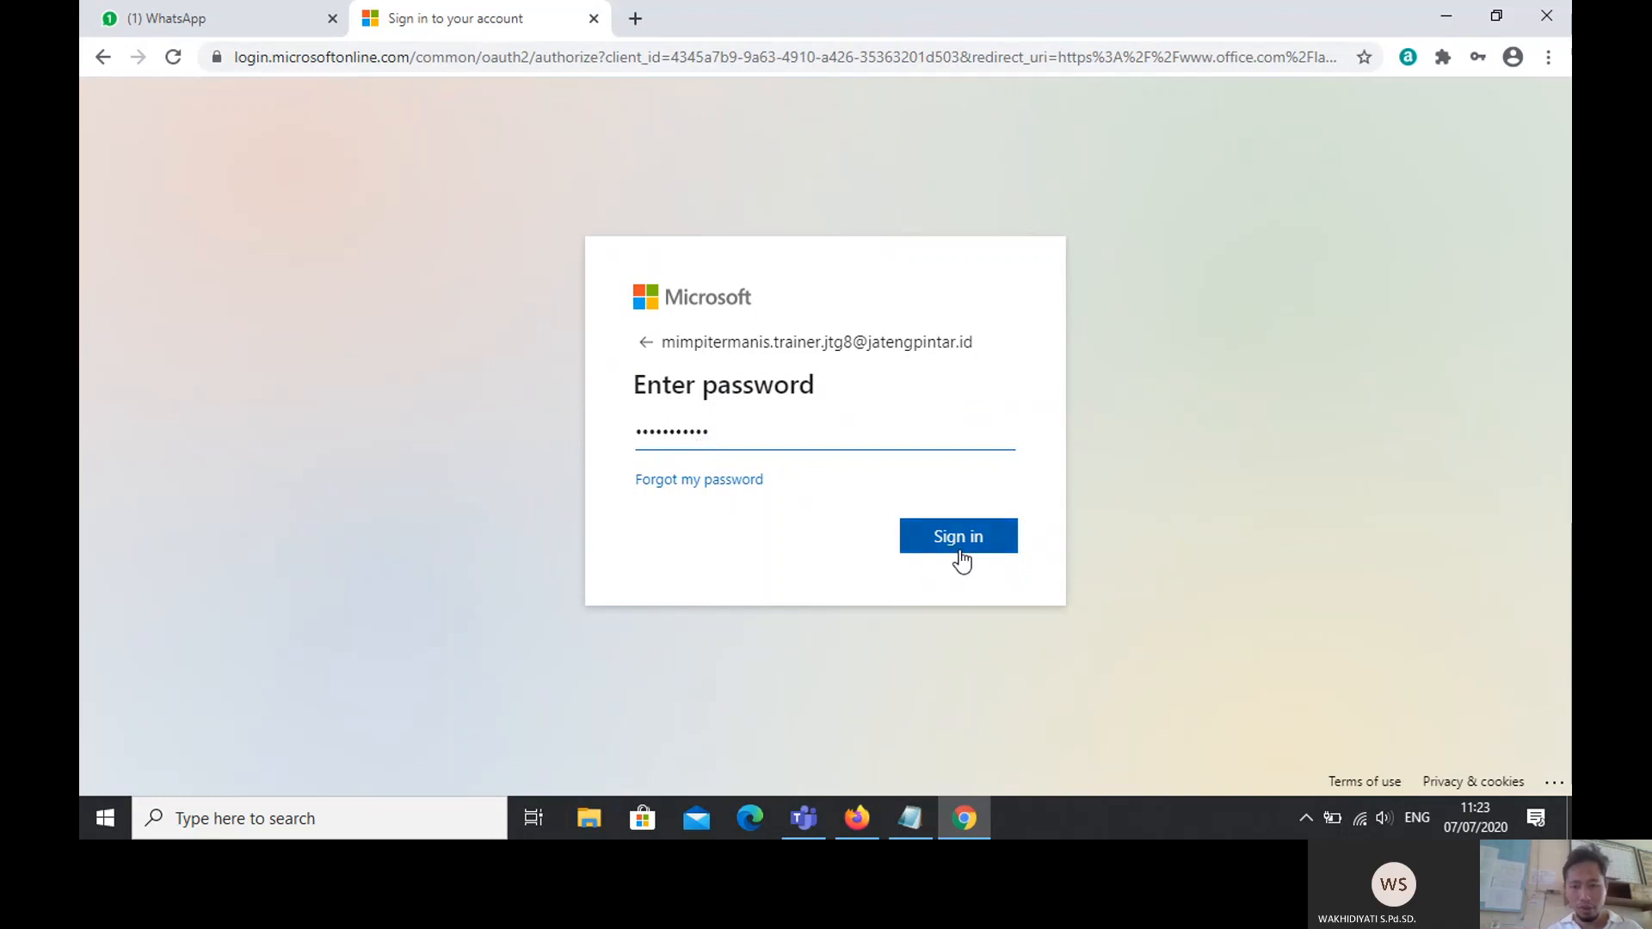
click(966, 540)
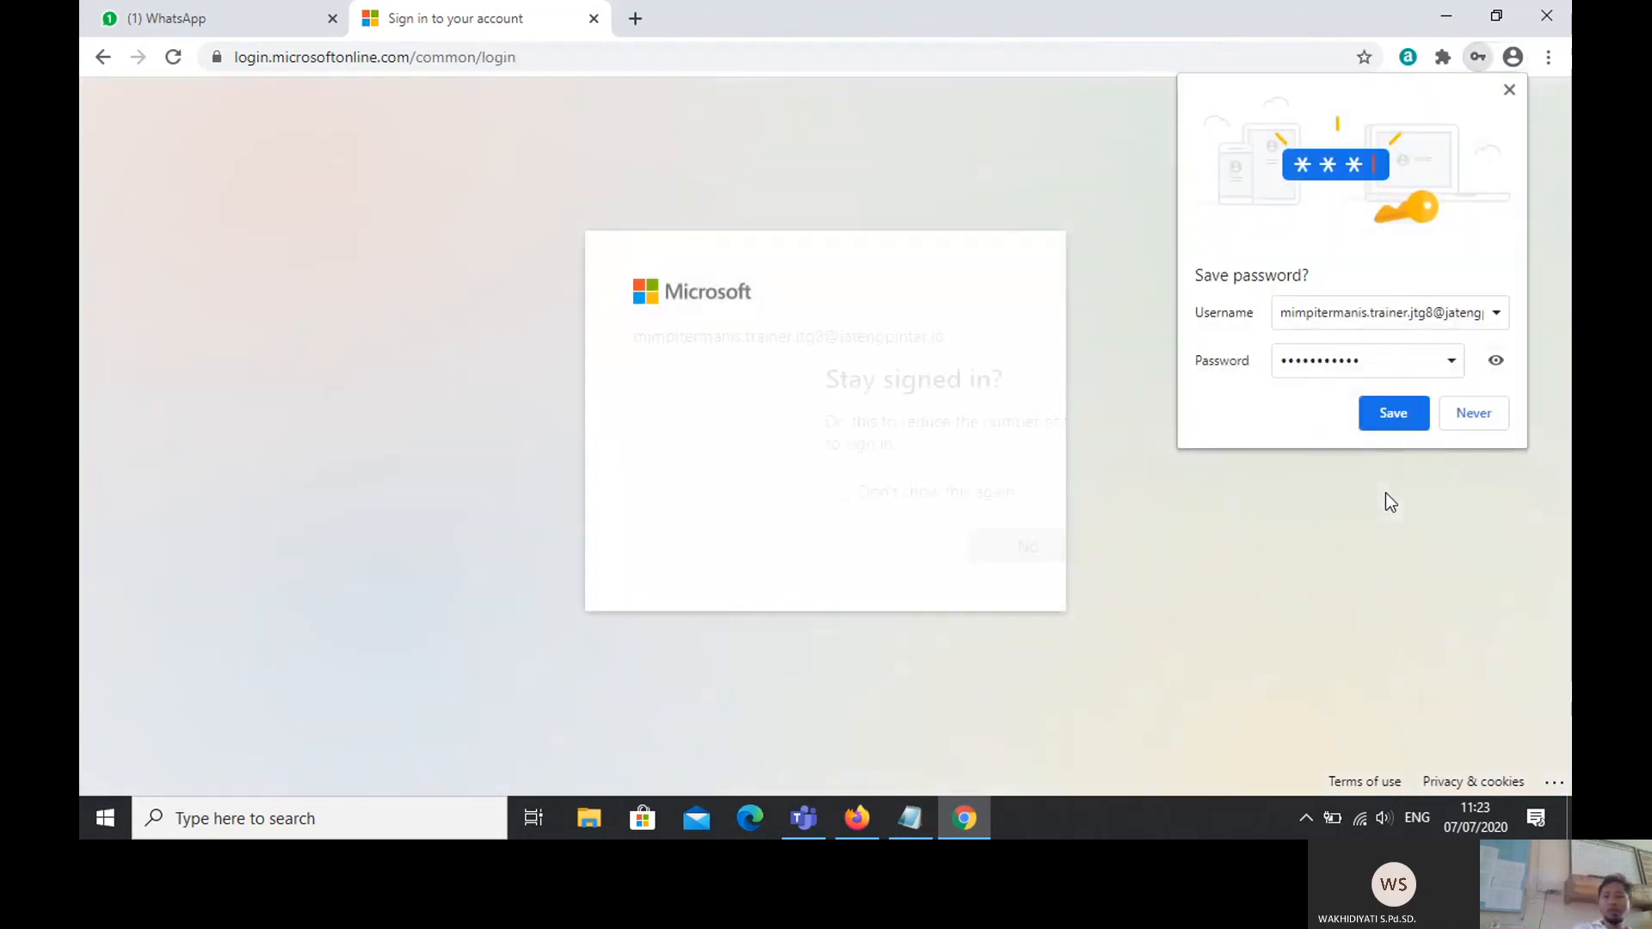
click(1485, 420)
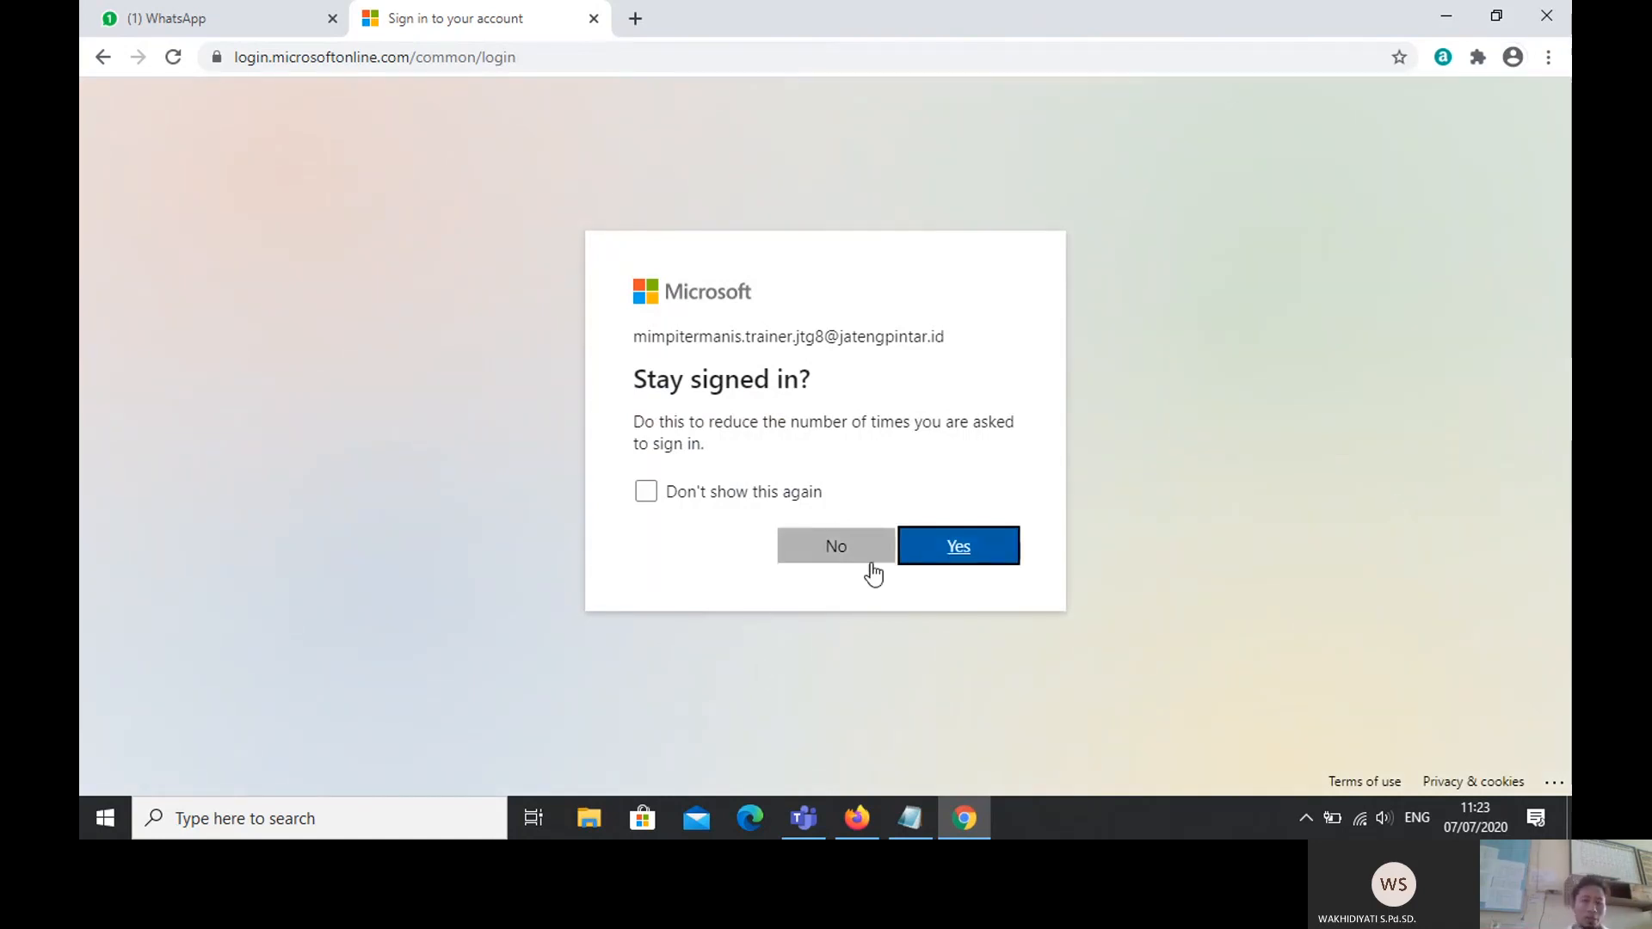
click(832, 557)
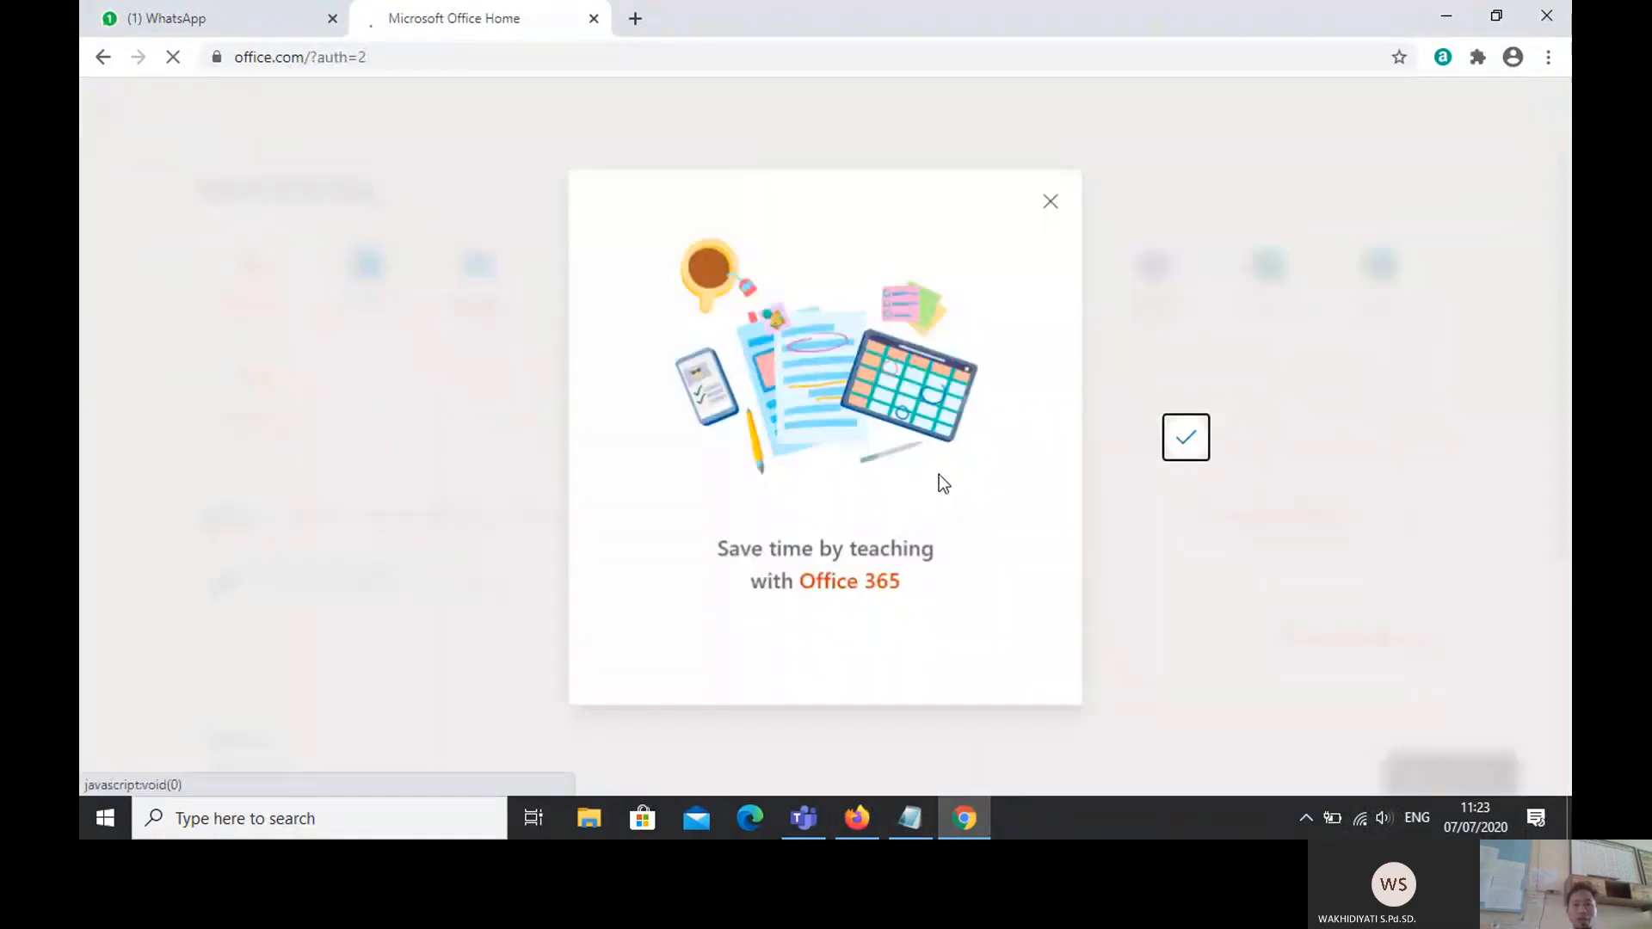
Step: Dismiss the Office 365 welcome popup and Forms tip, then launch Microsoft Forms in a new tab
click(1050, 203)
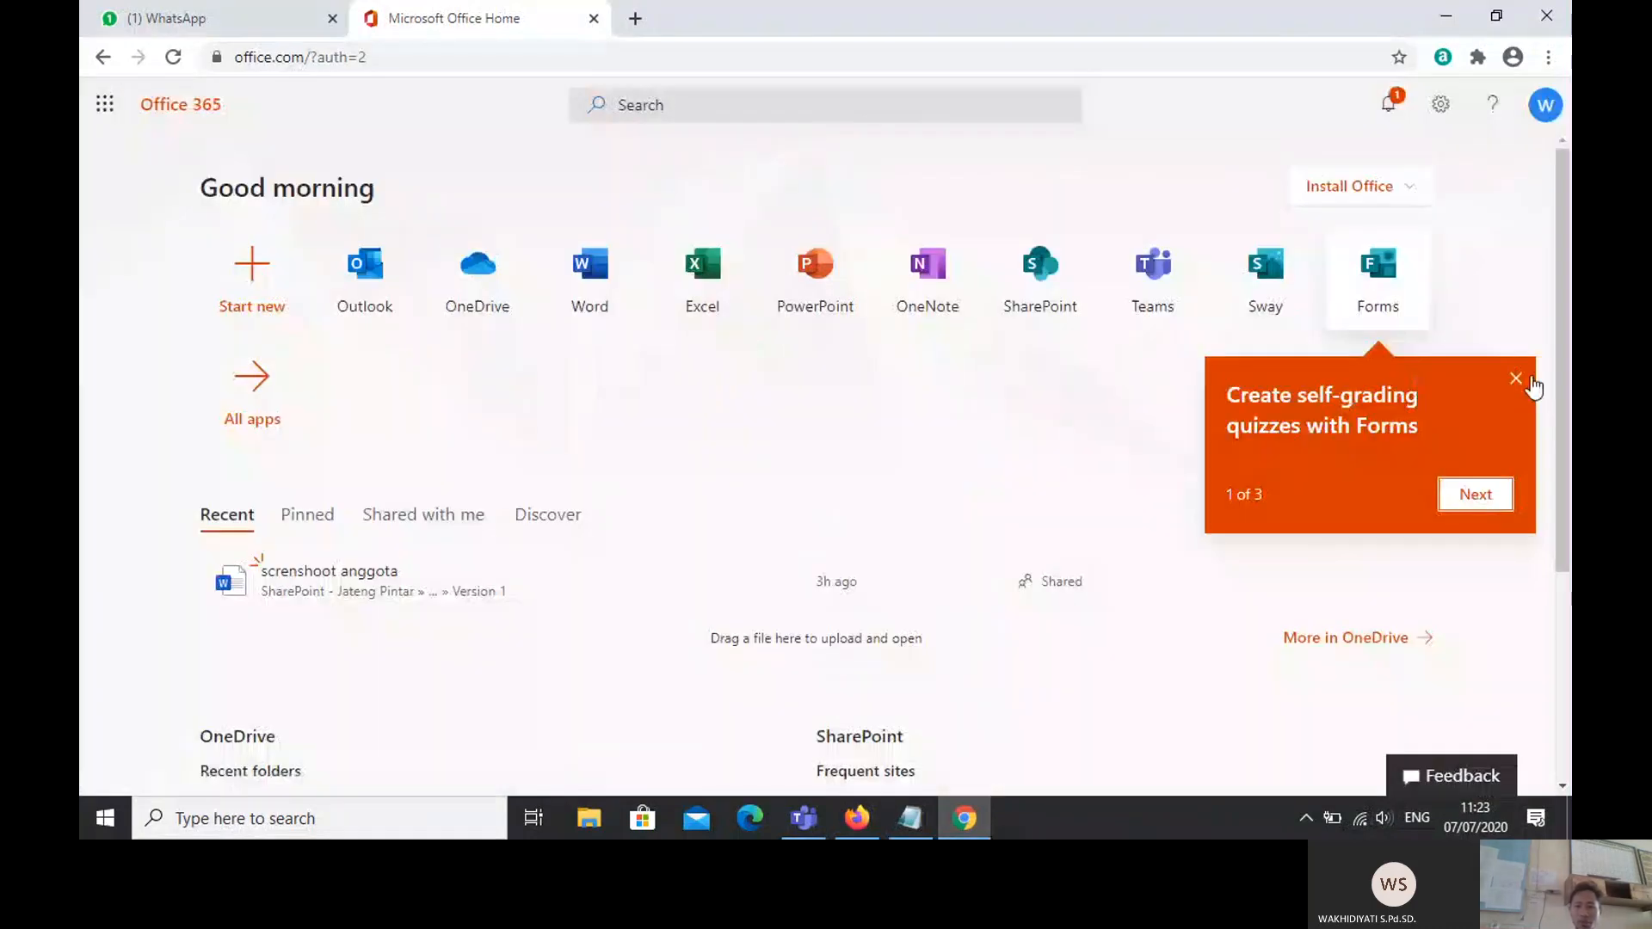
click(1519, 379)
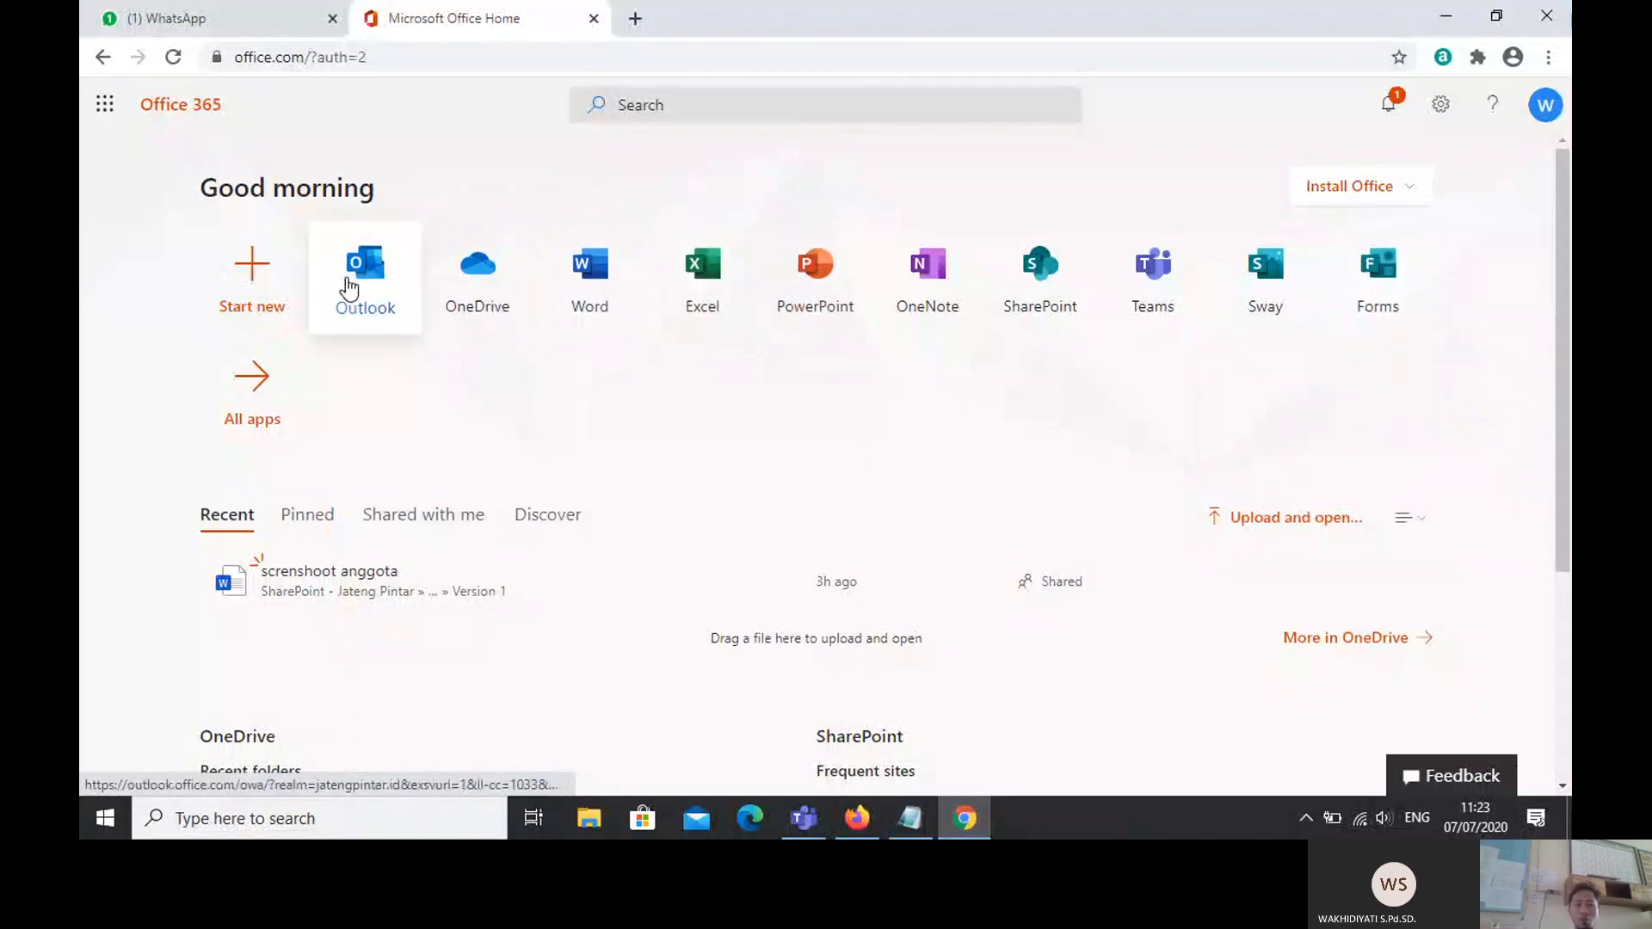
click(1405, 288)
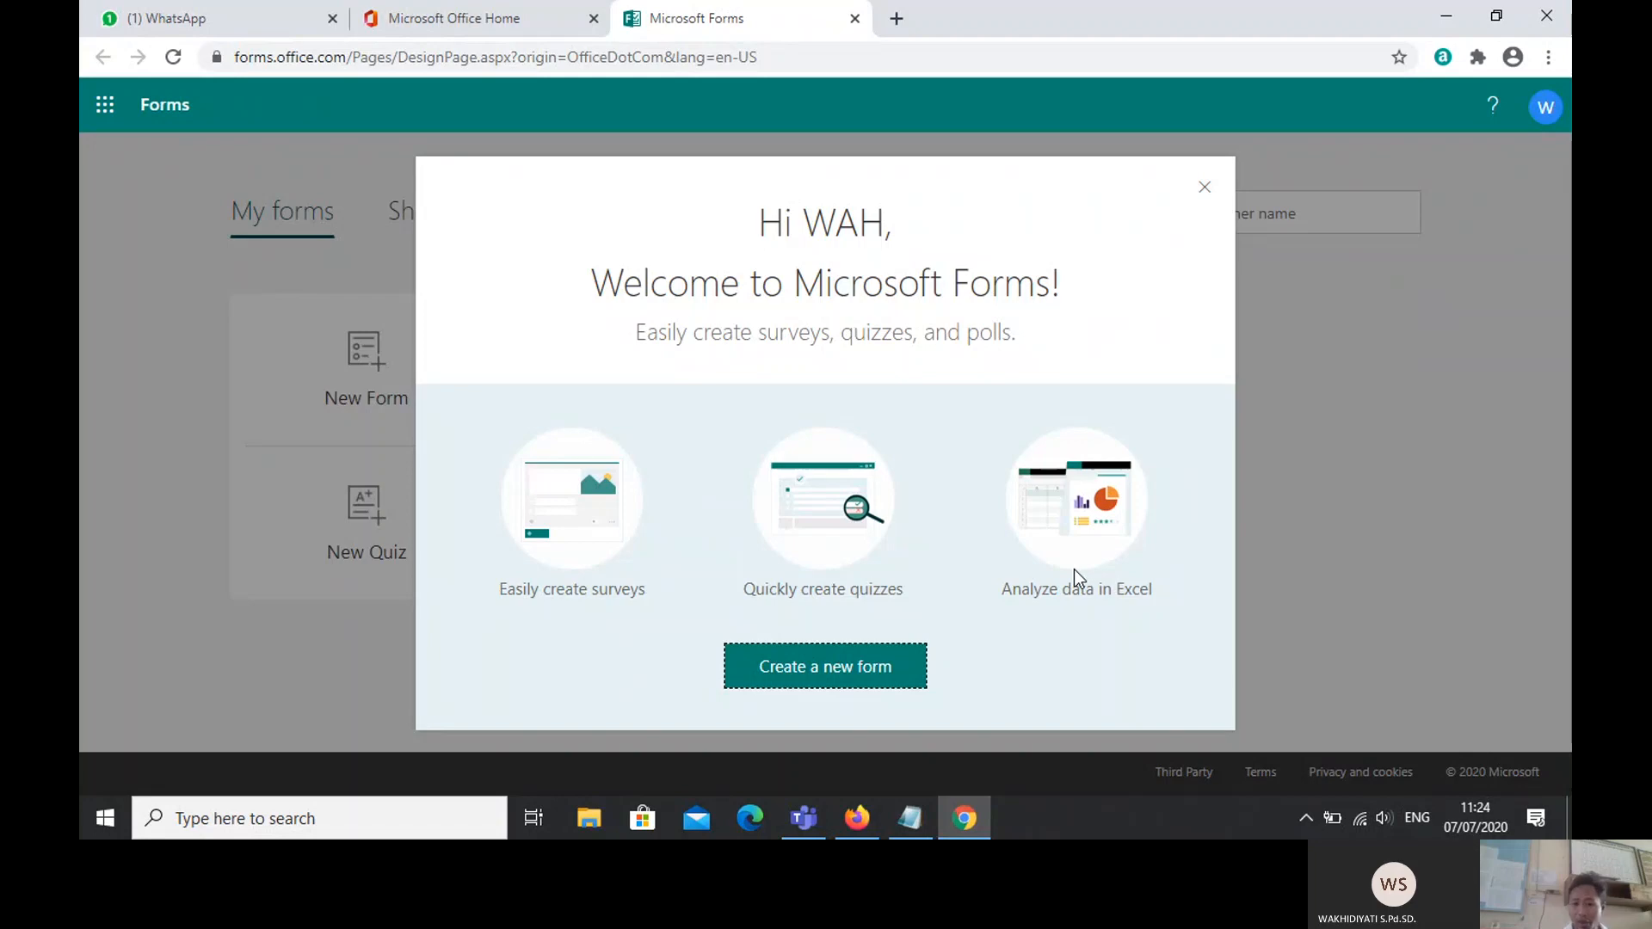
Step: Create a new blank form, then reach Teams through the hidden tray icons
click(858, 663)
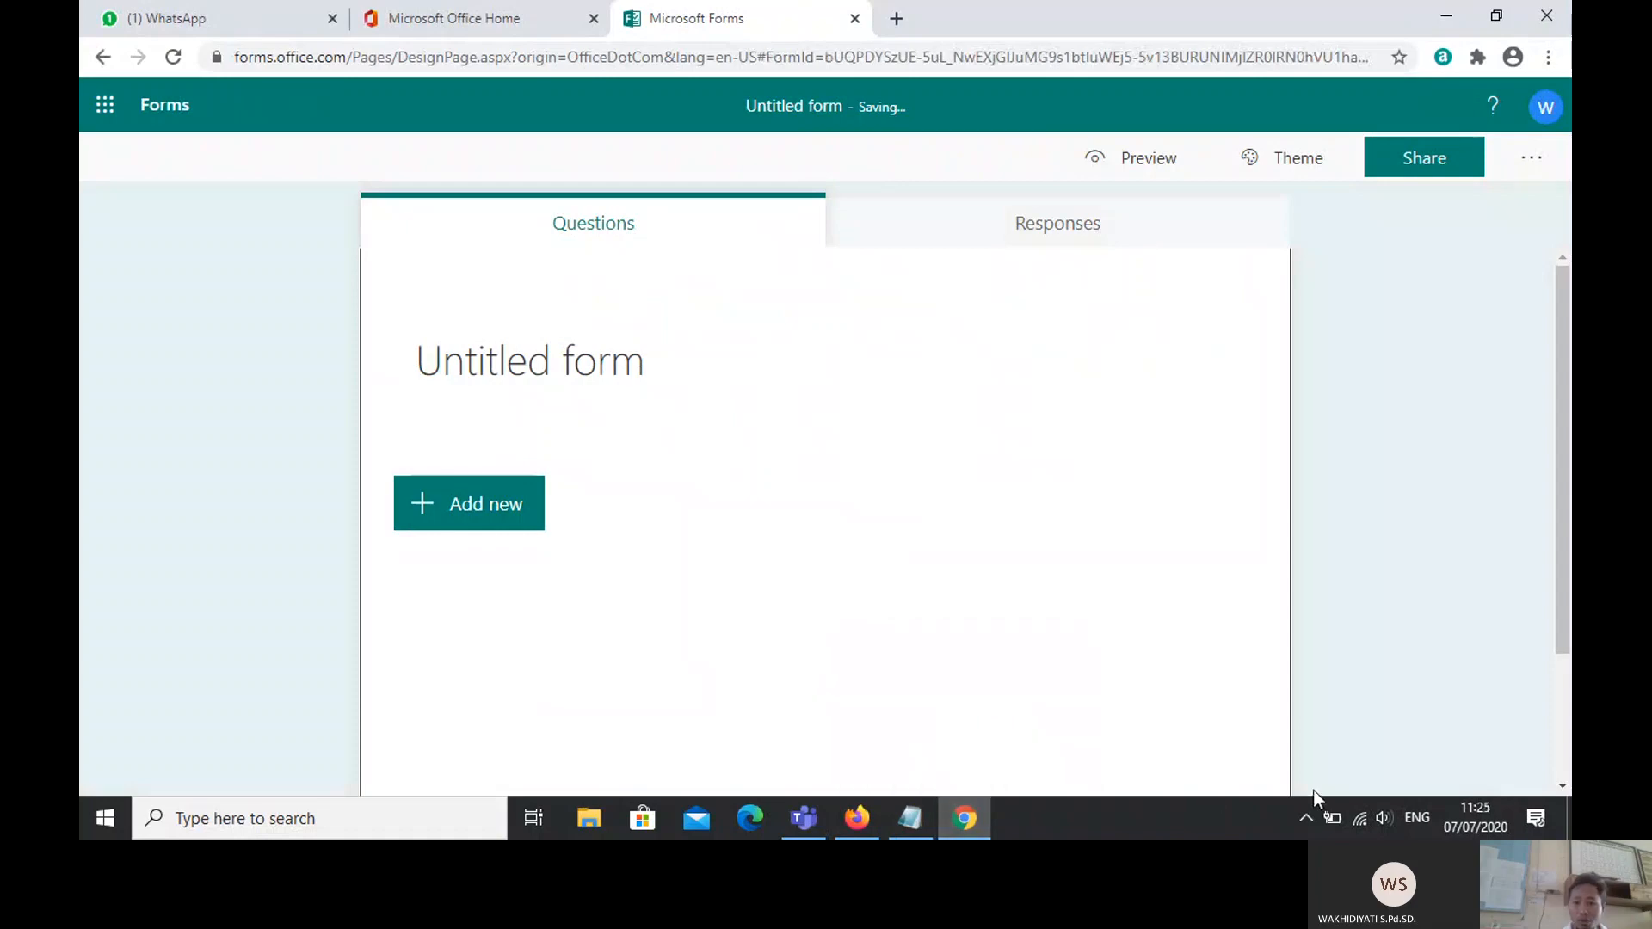
click(1304, 818)
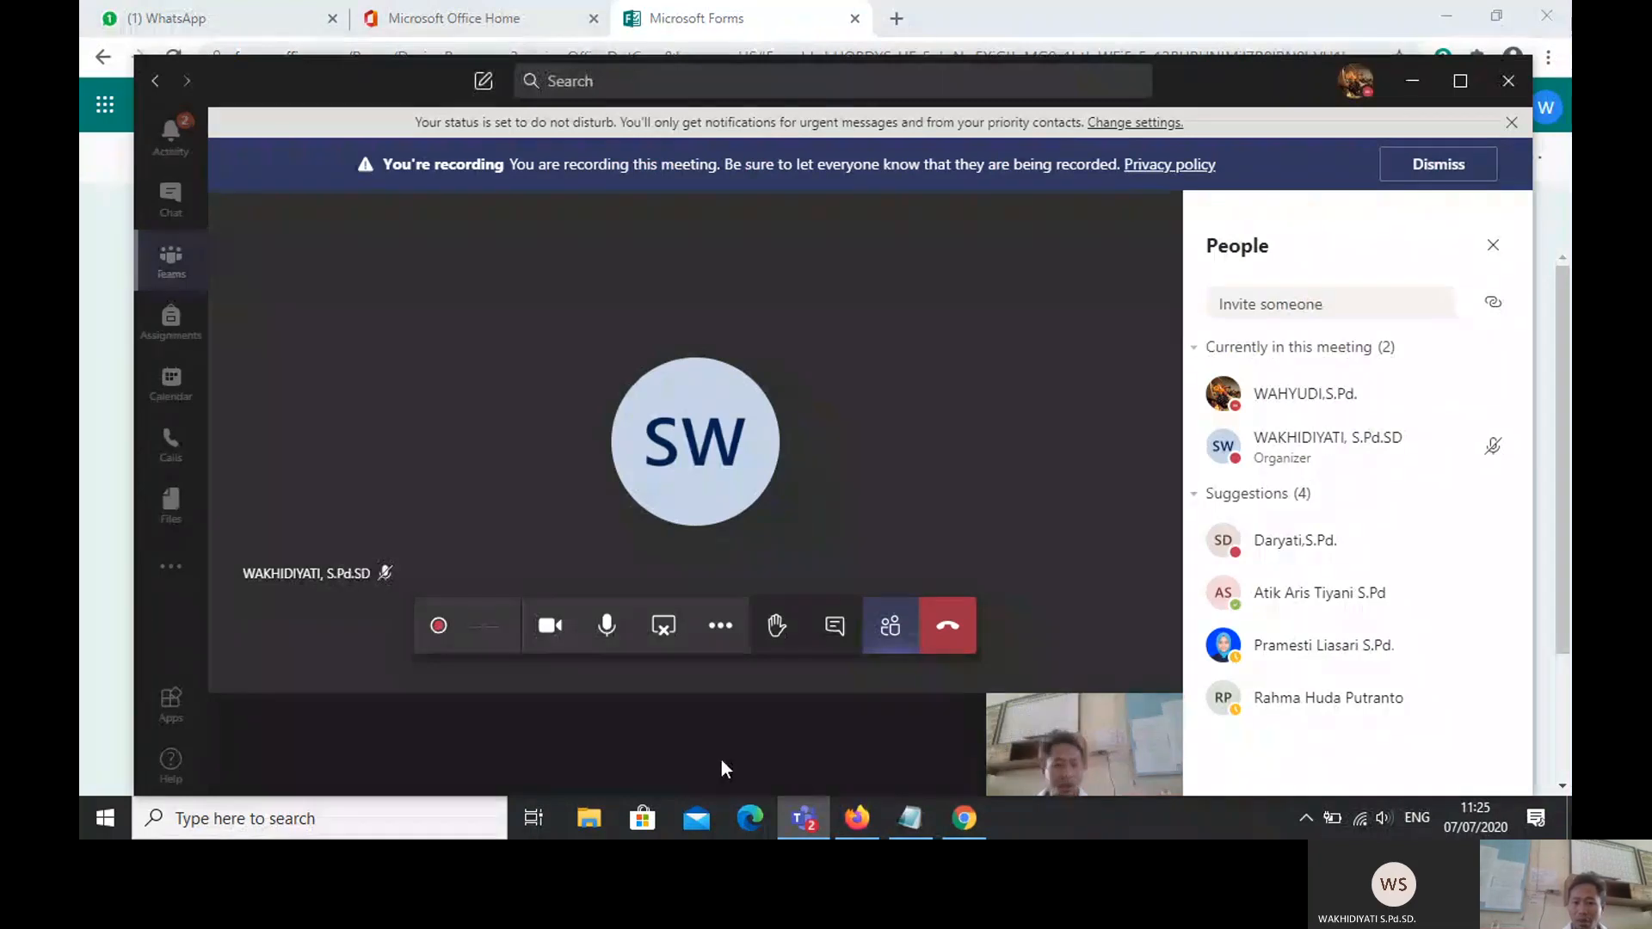
Step: Check the Teams meeting chat, then go back to the Untitled form in Chrome
click(826, 637)
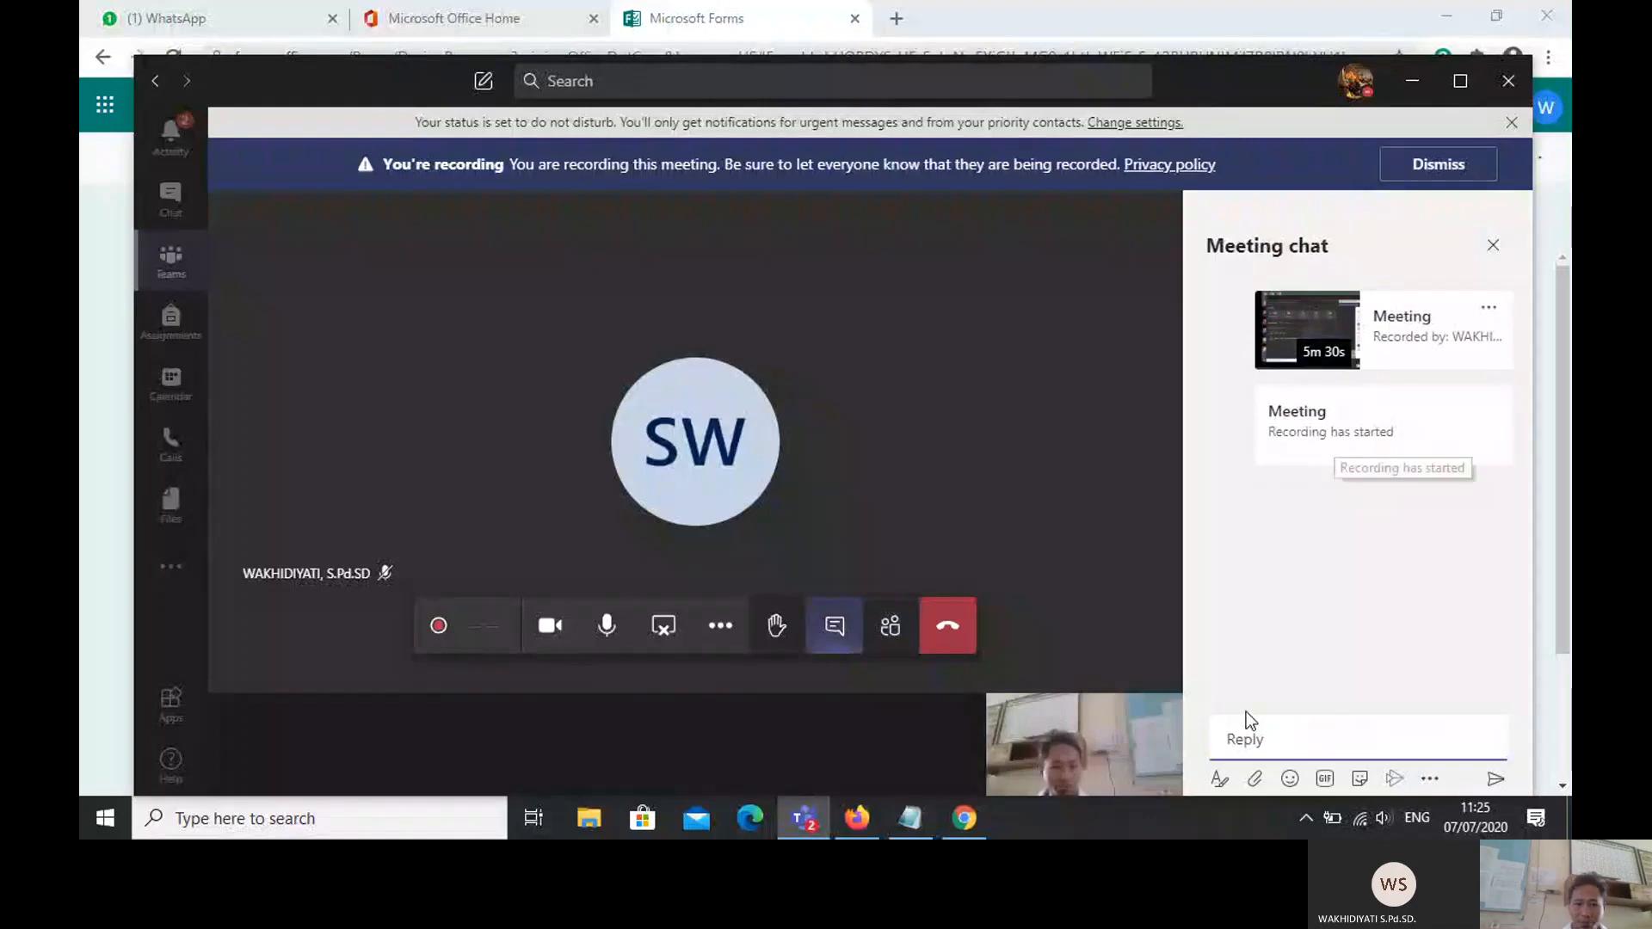
click(104, 646)
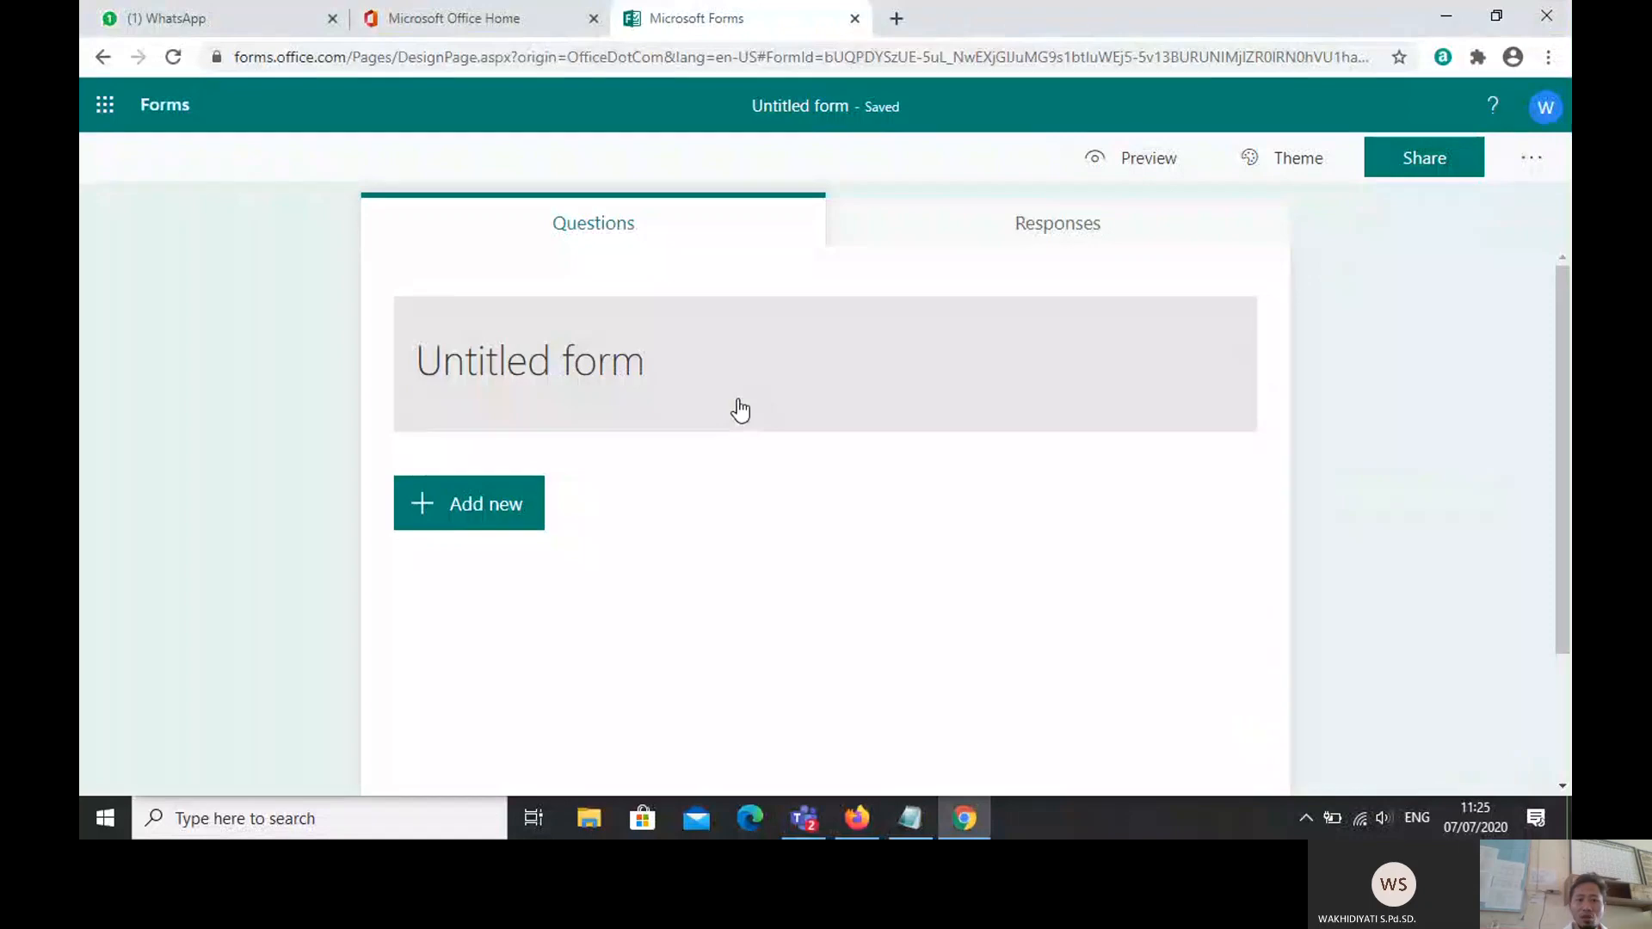
Step: Set the form title to 'FORMULIR PPDB SDN 1 Condongcampur' and move to the description field
click(103, 104)
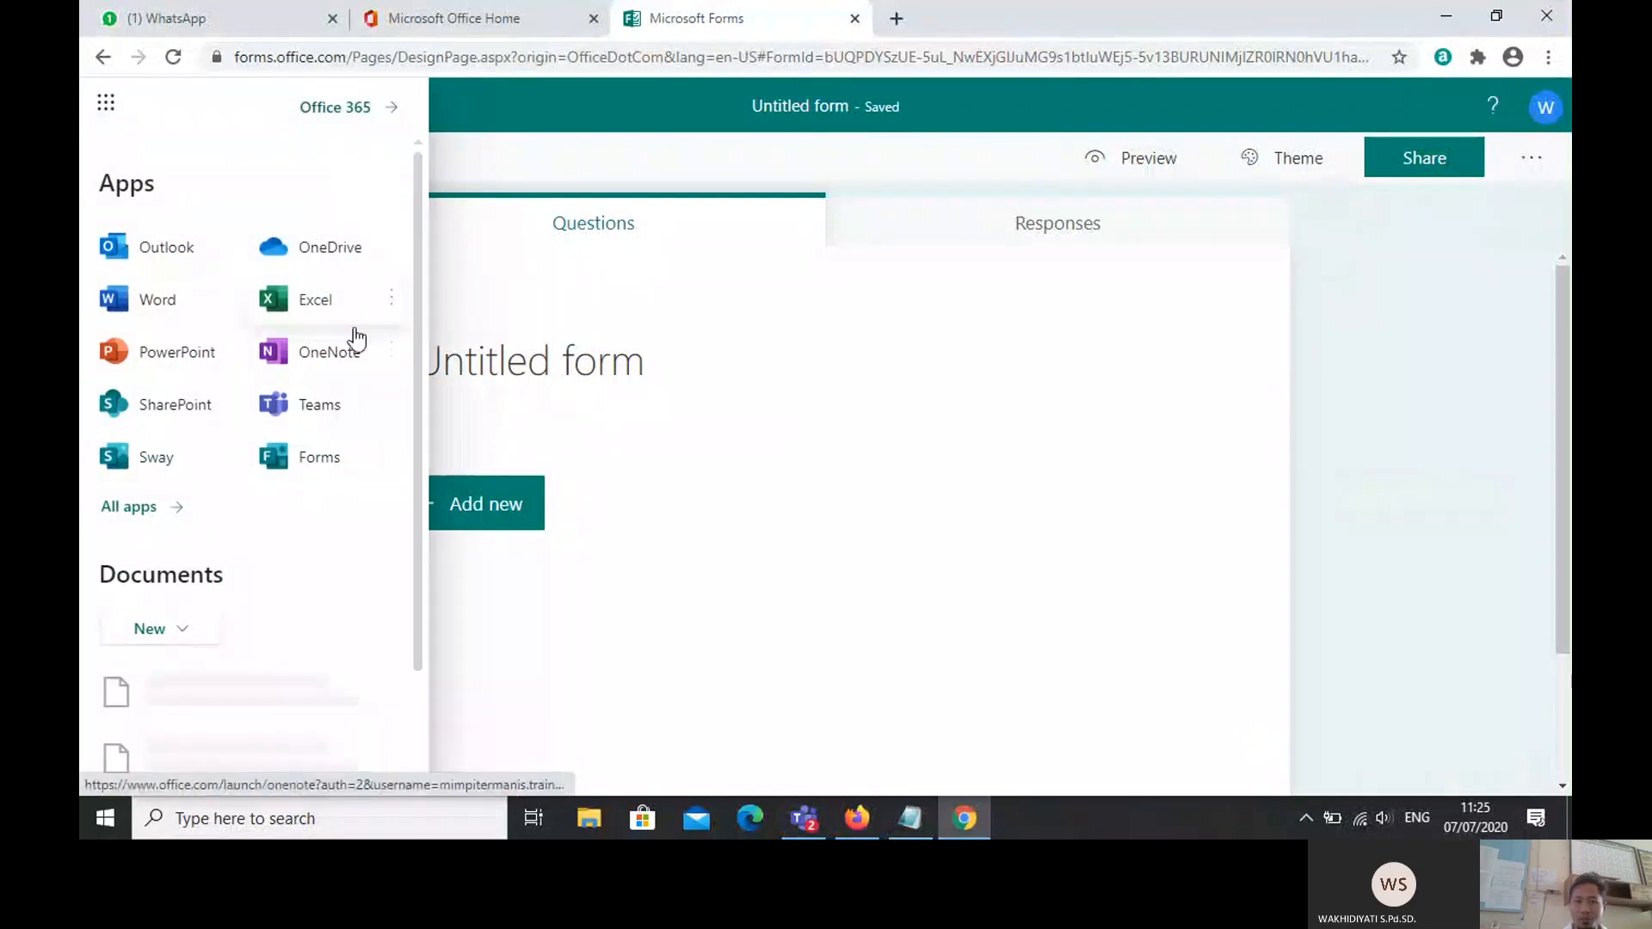
click(1315, 364)
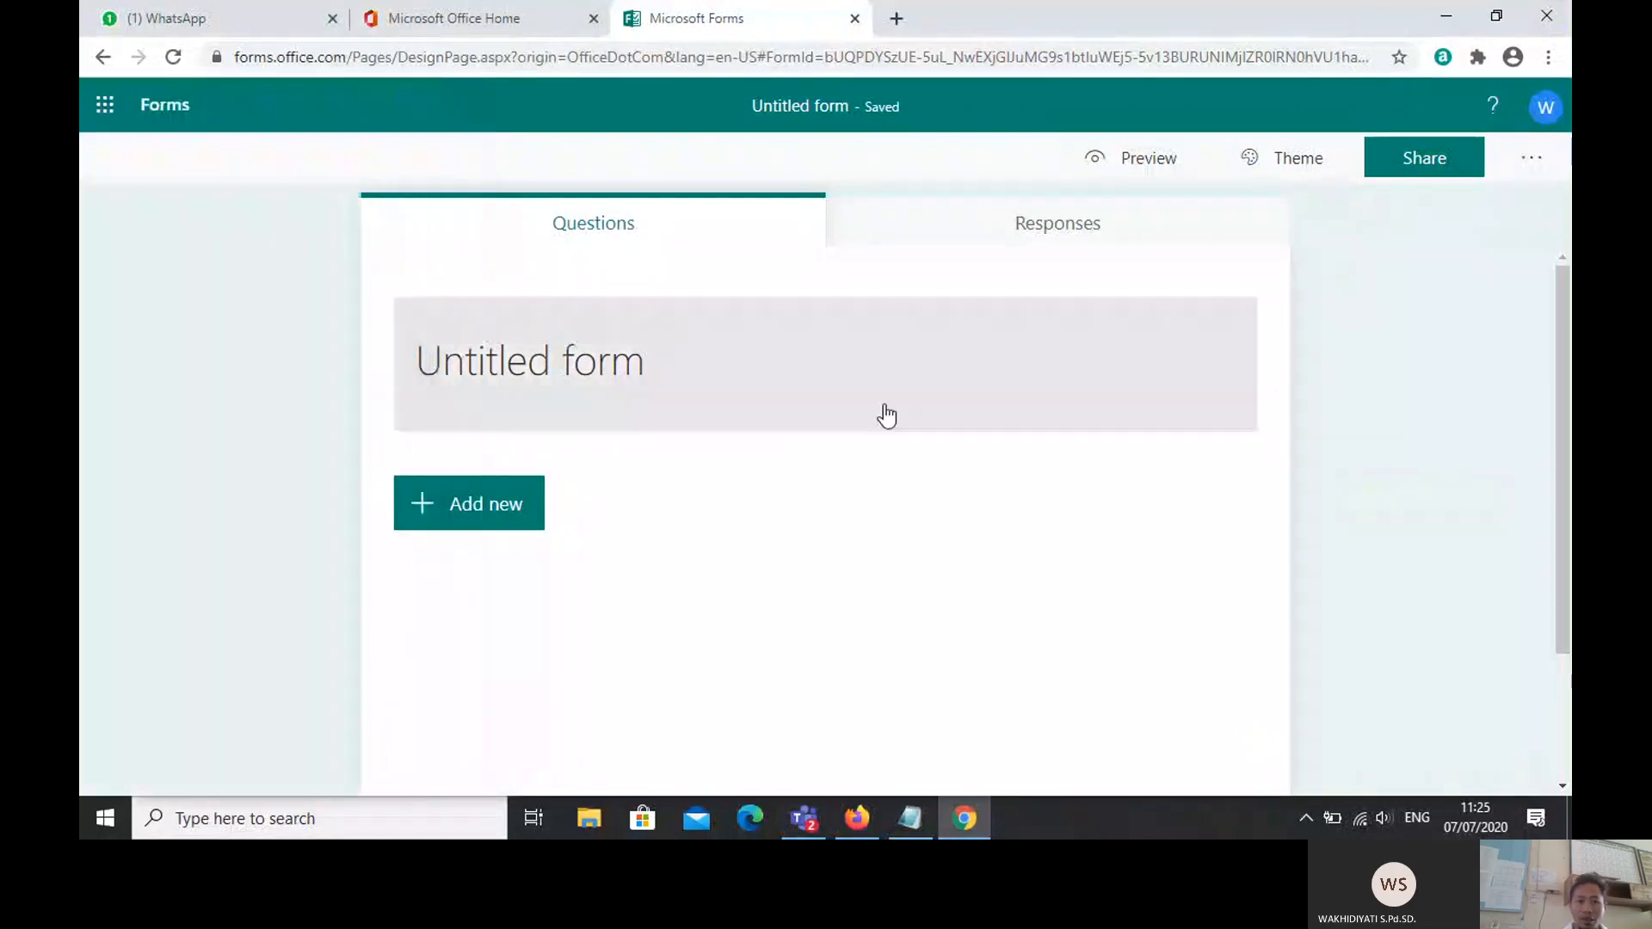
click(660, 398)
key(Caps_Lock)
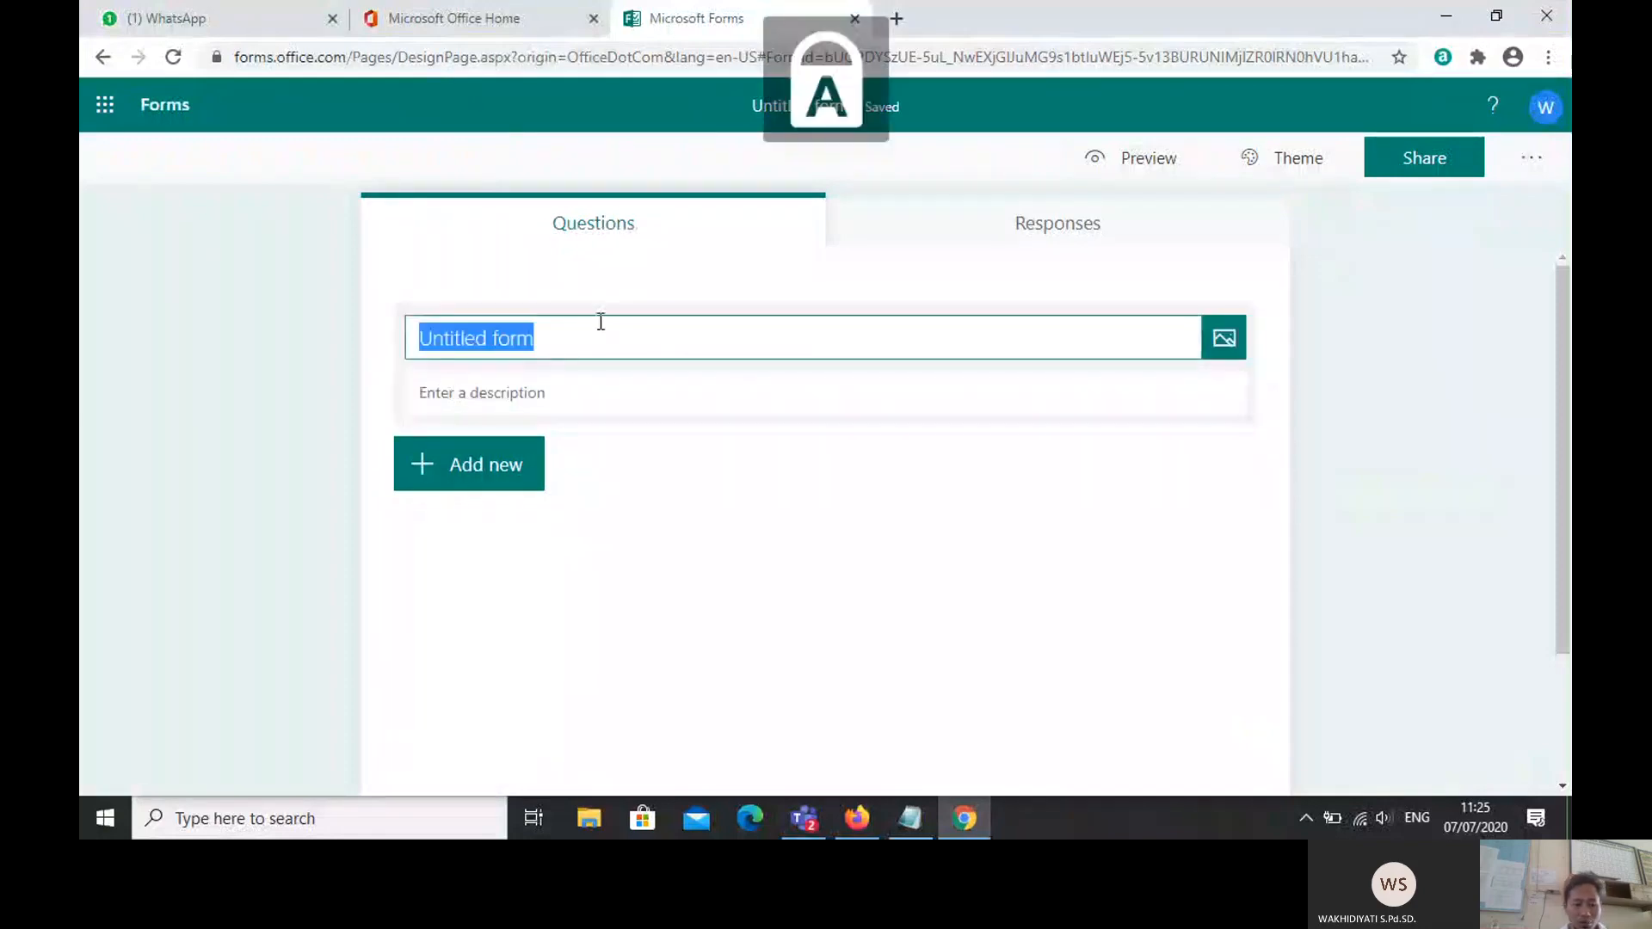
text(FO)
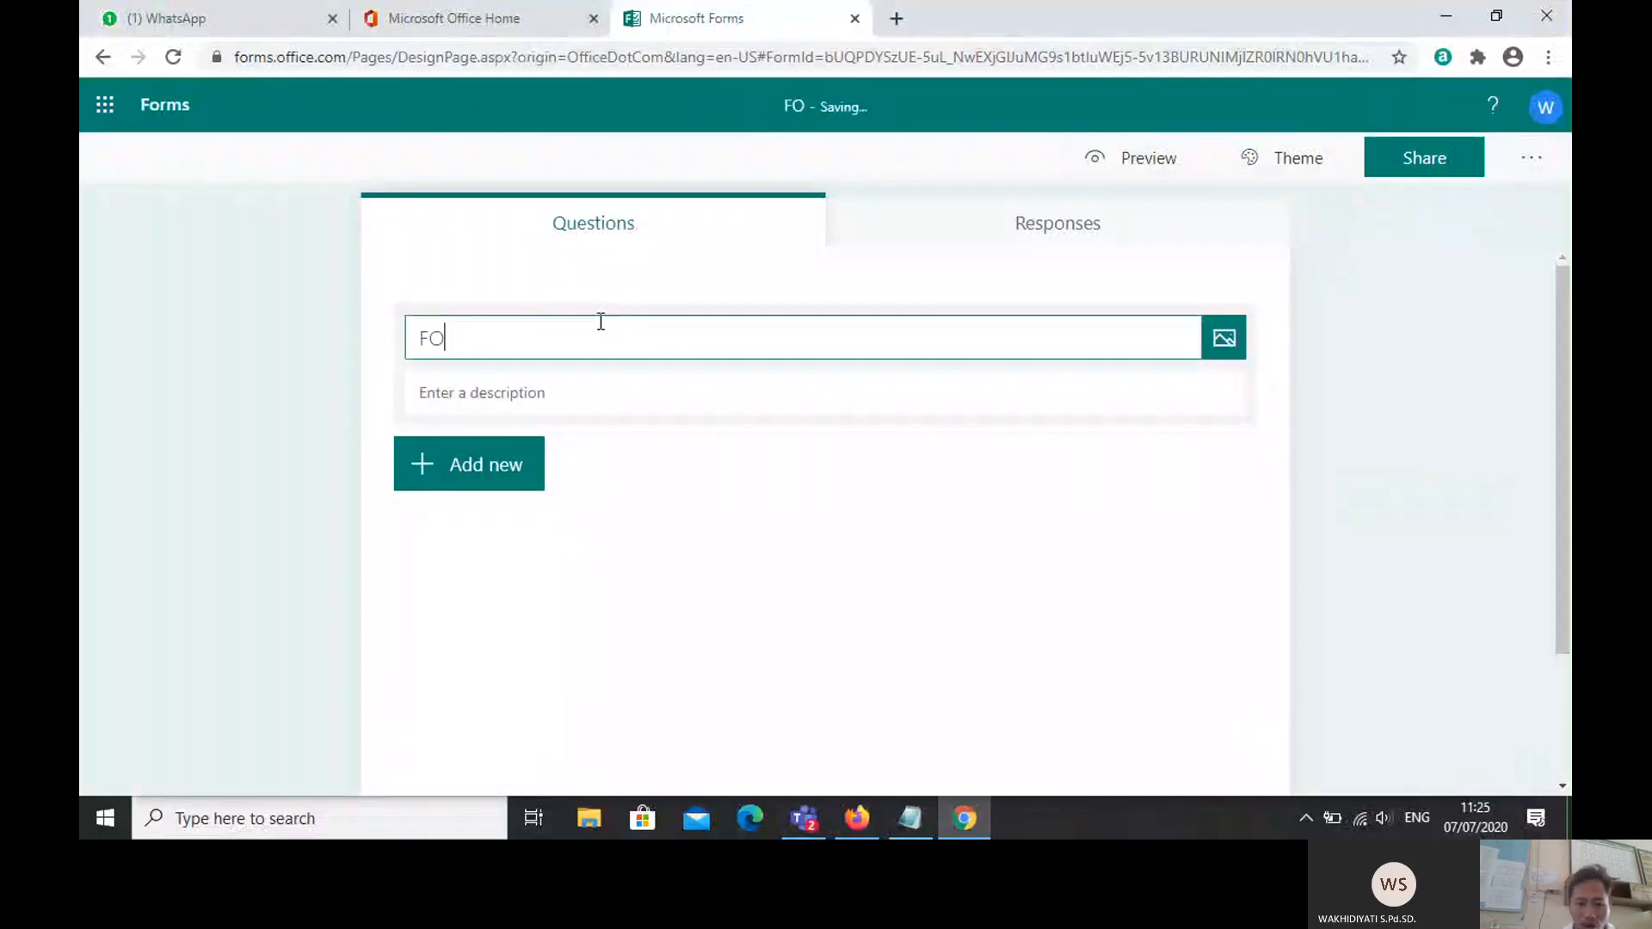
text(RMU)
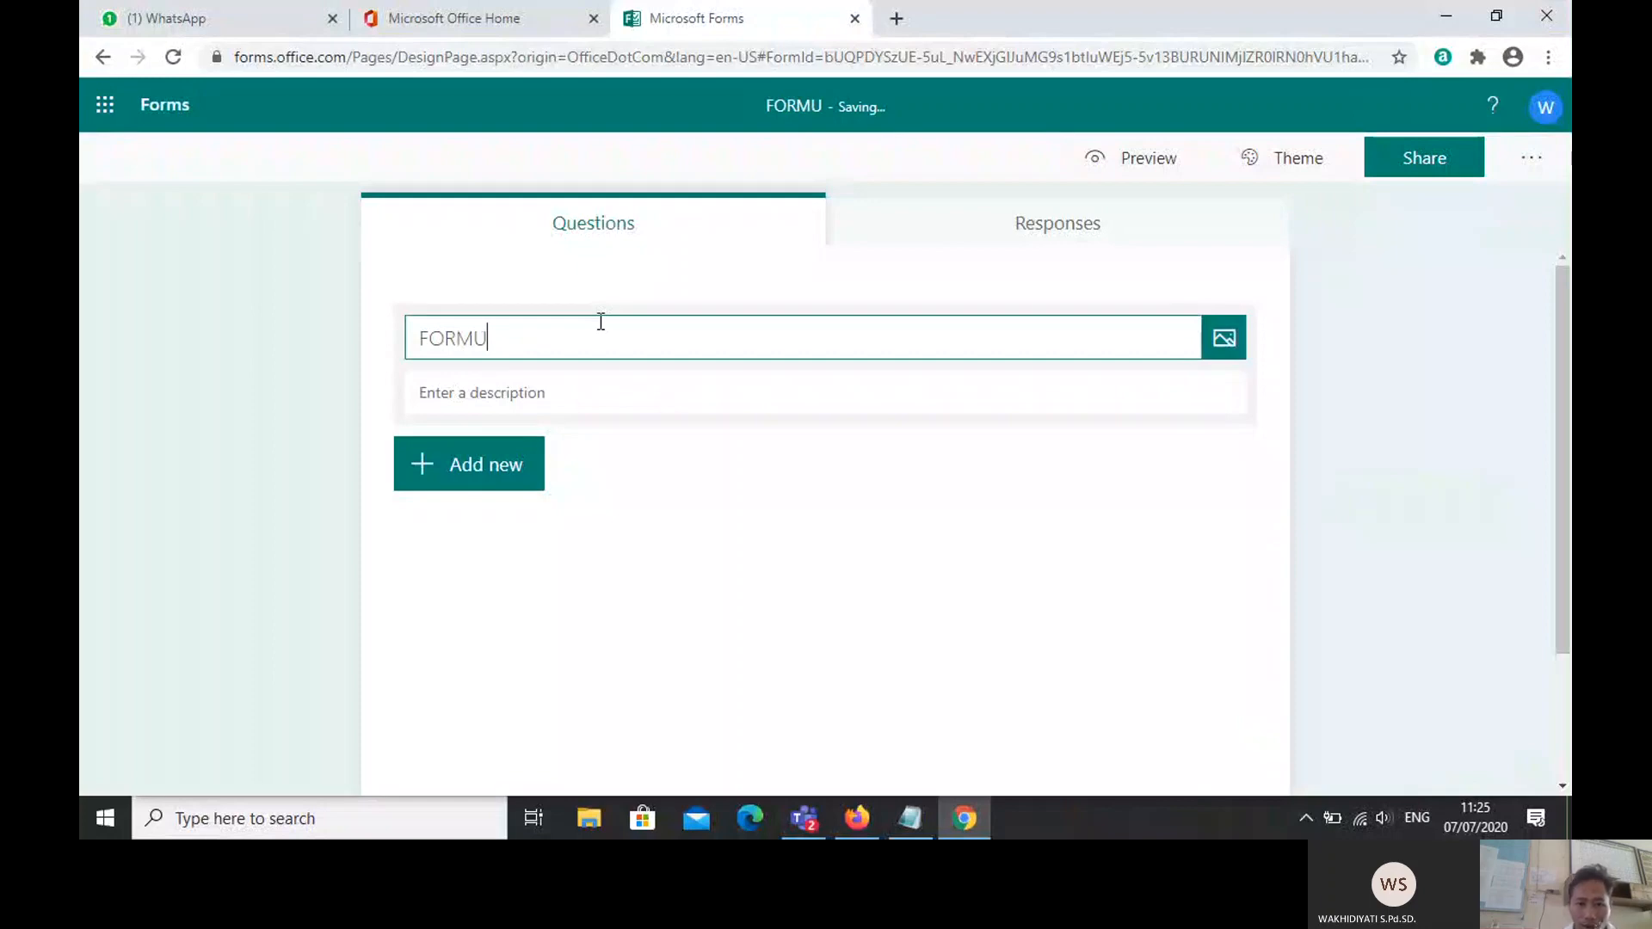
text(LI)
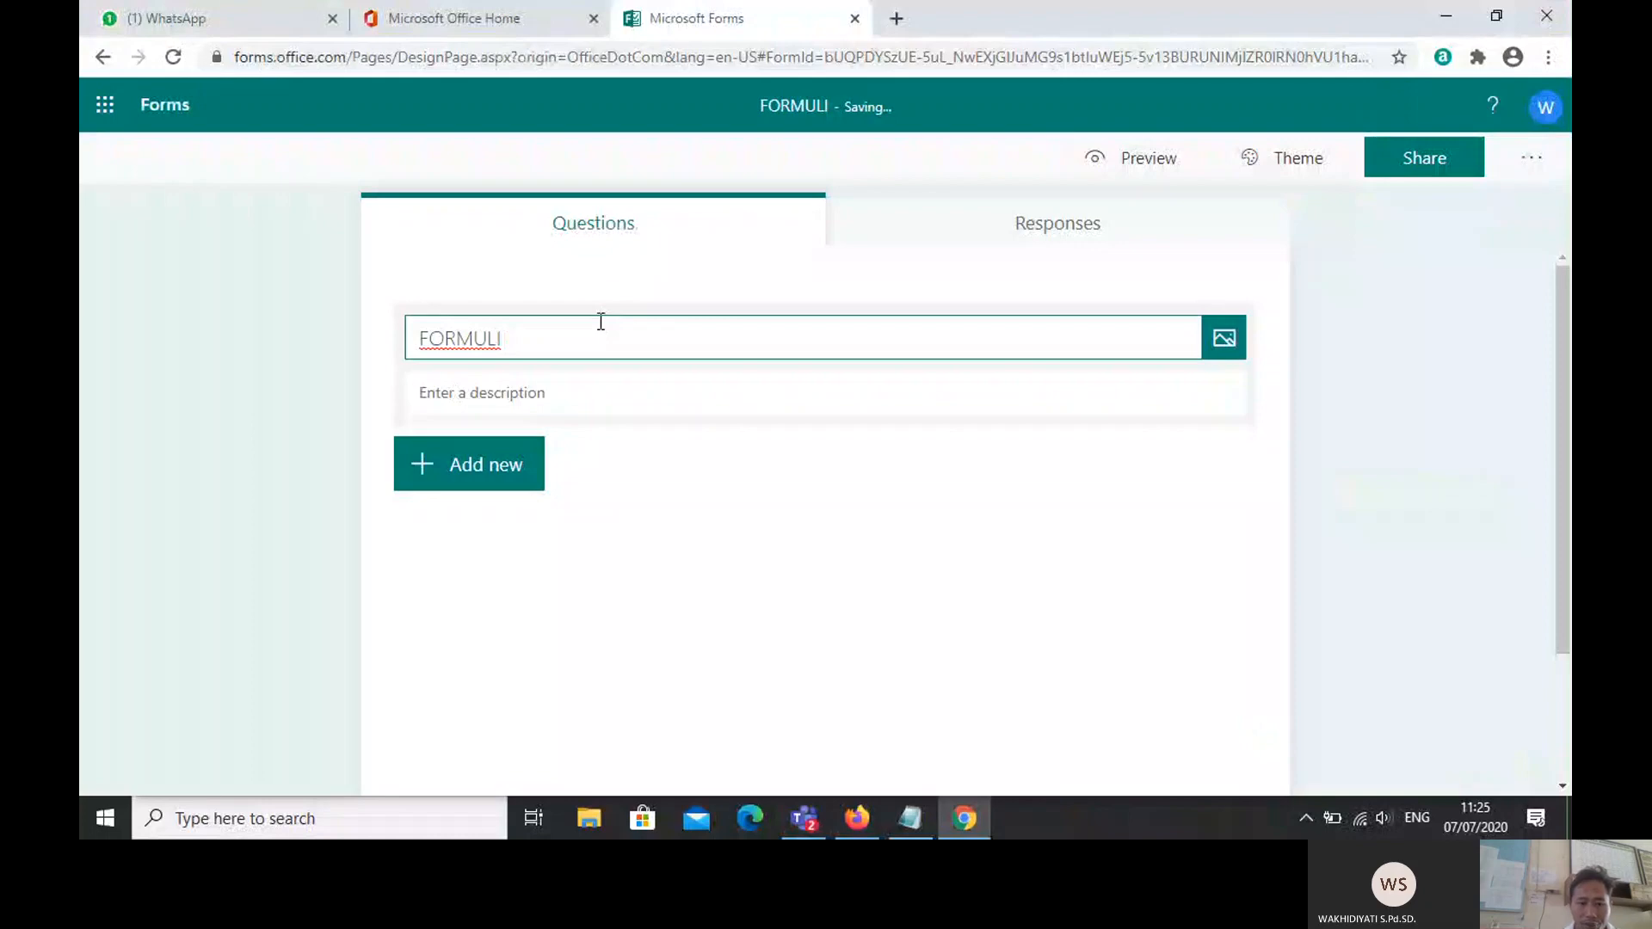
text(R PPDB)
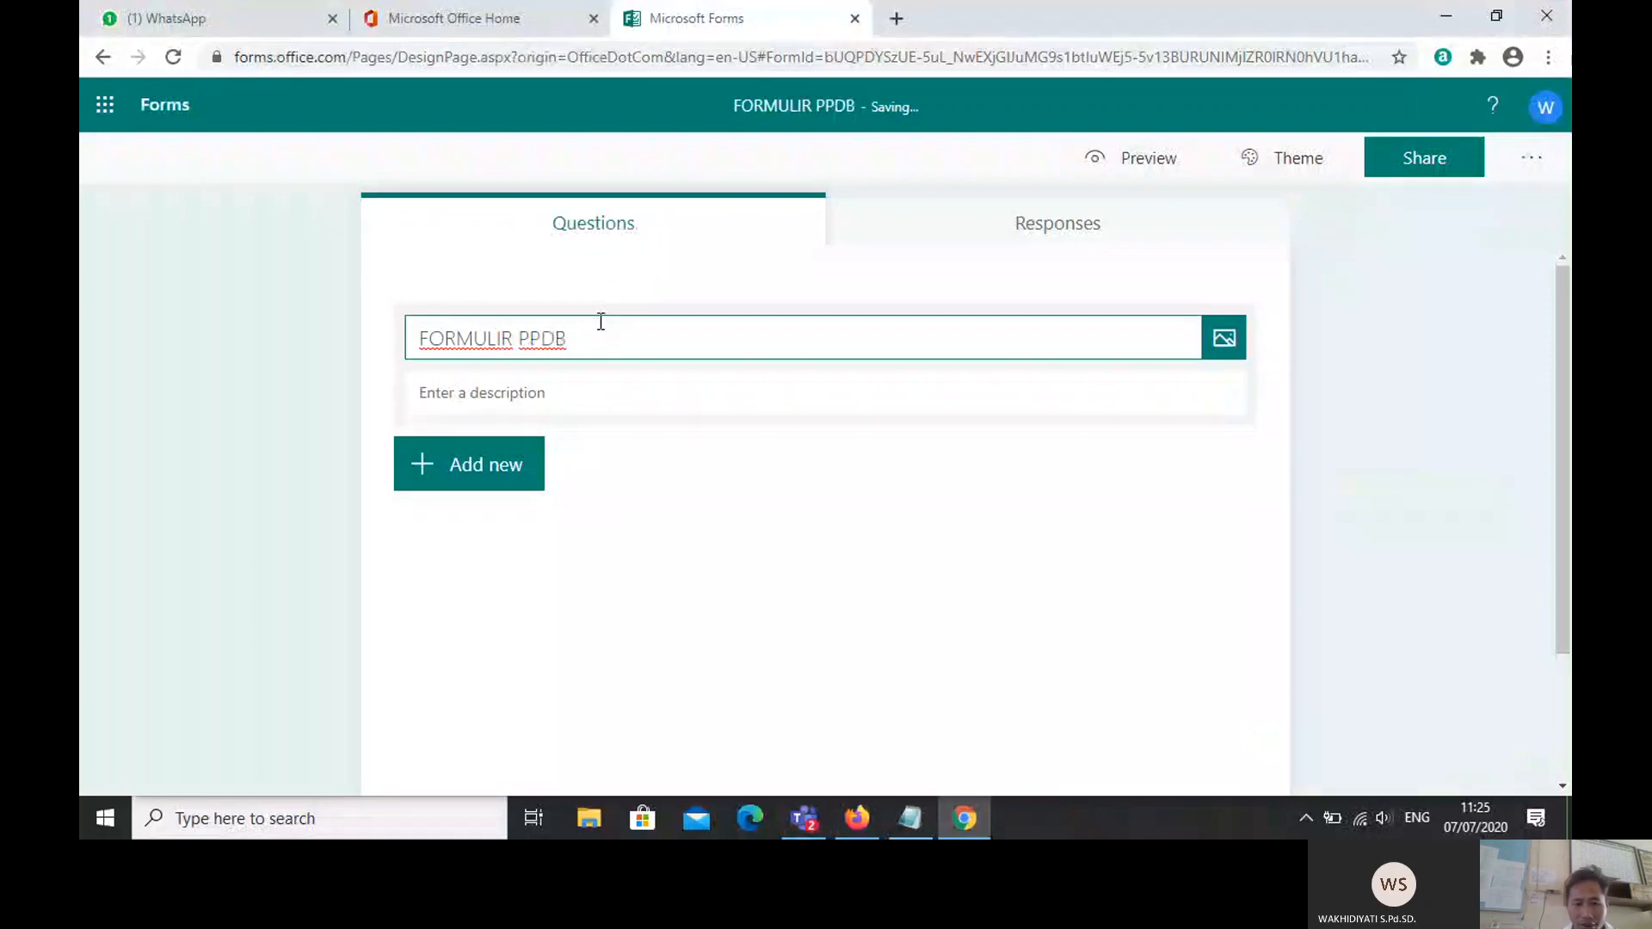
text( SD)
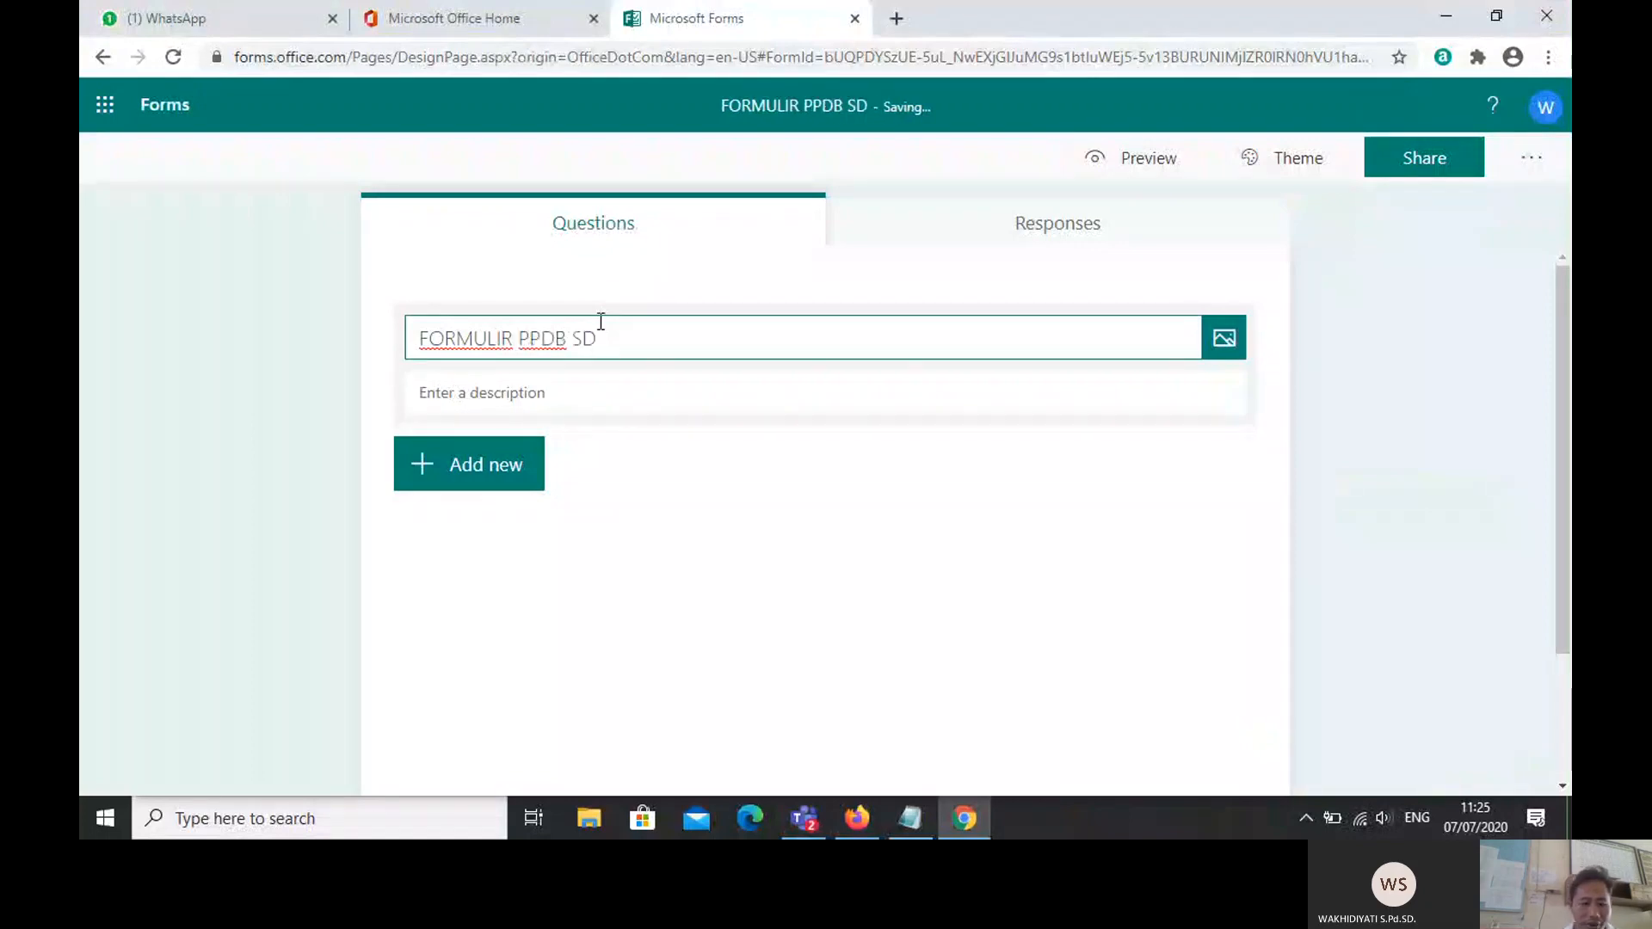
text(N 1 C)
key(Caps_Lock)
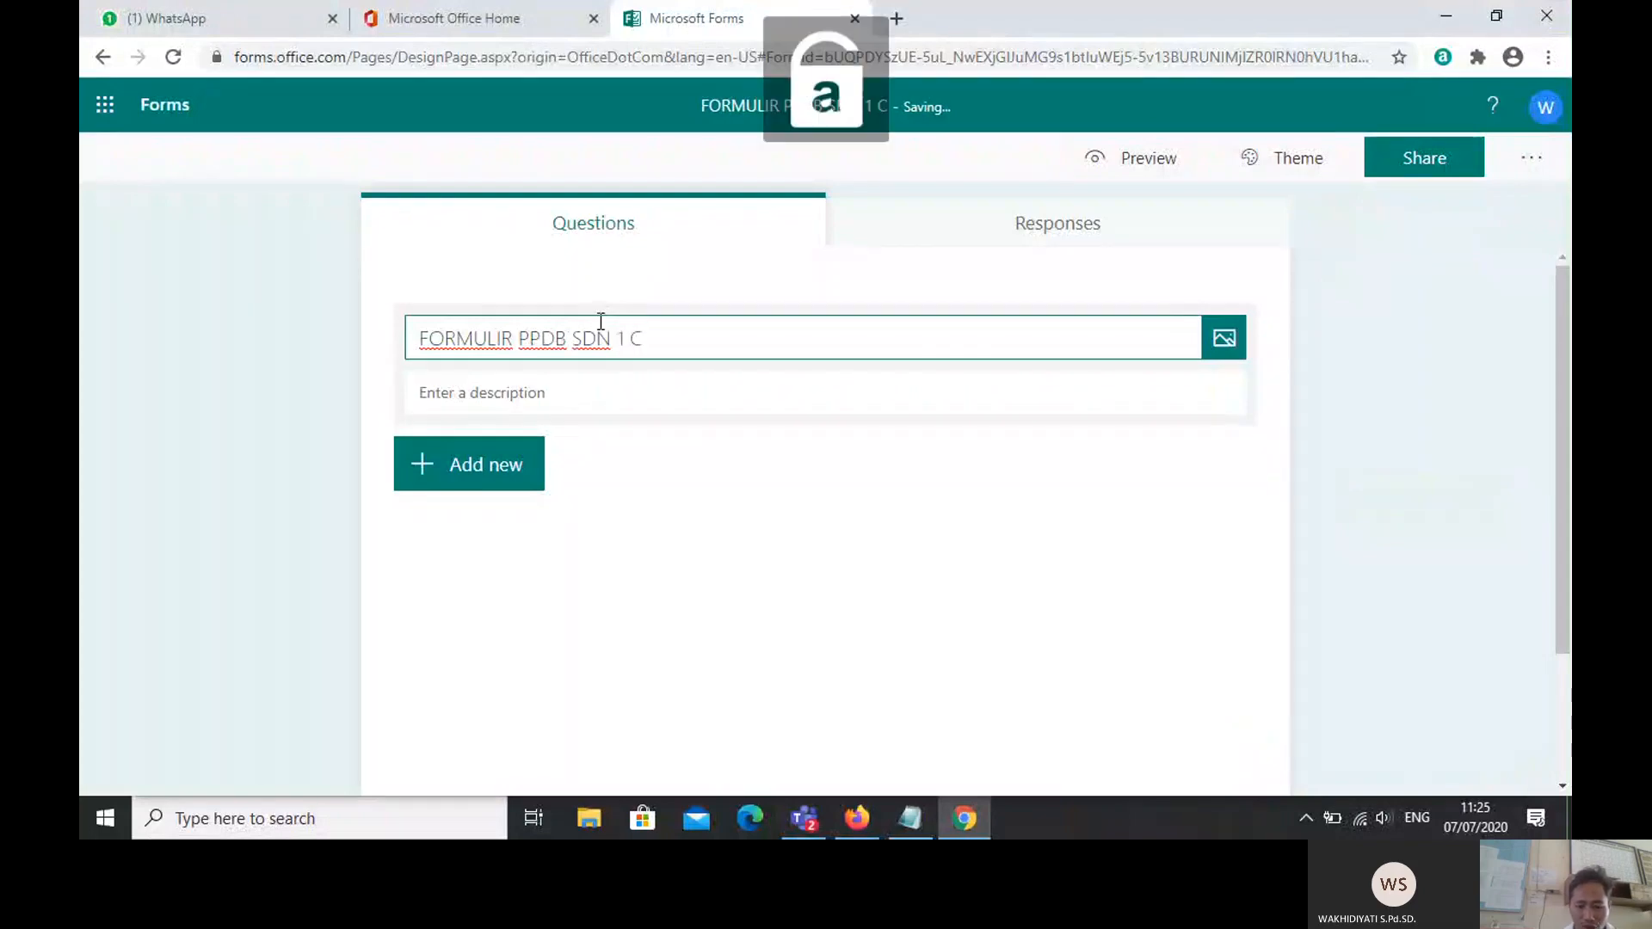
text(ondon)
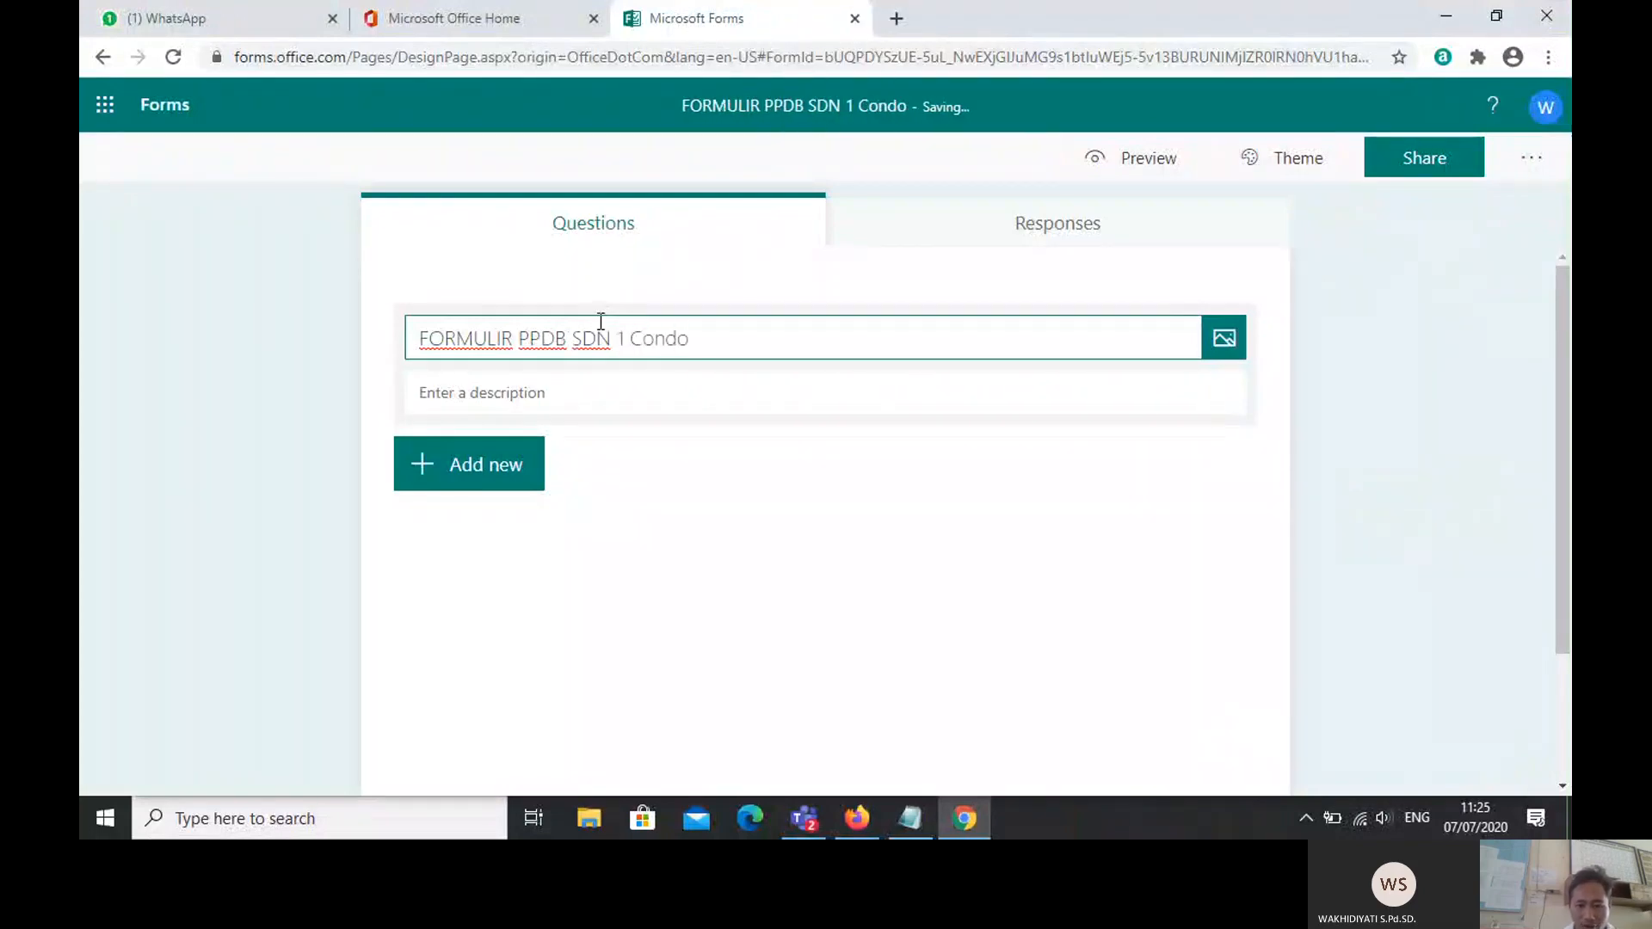
text(g)
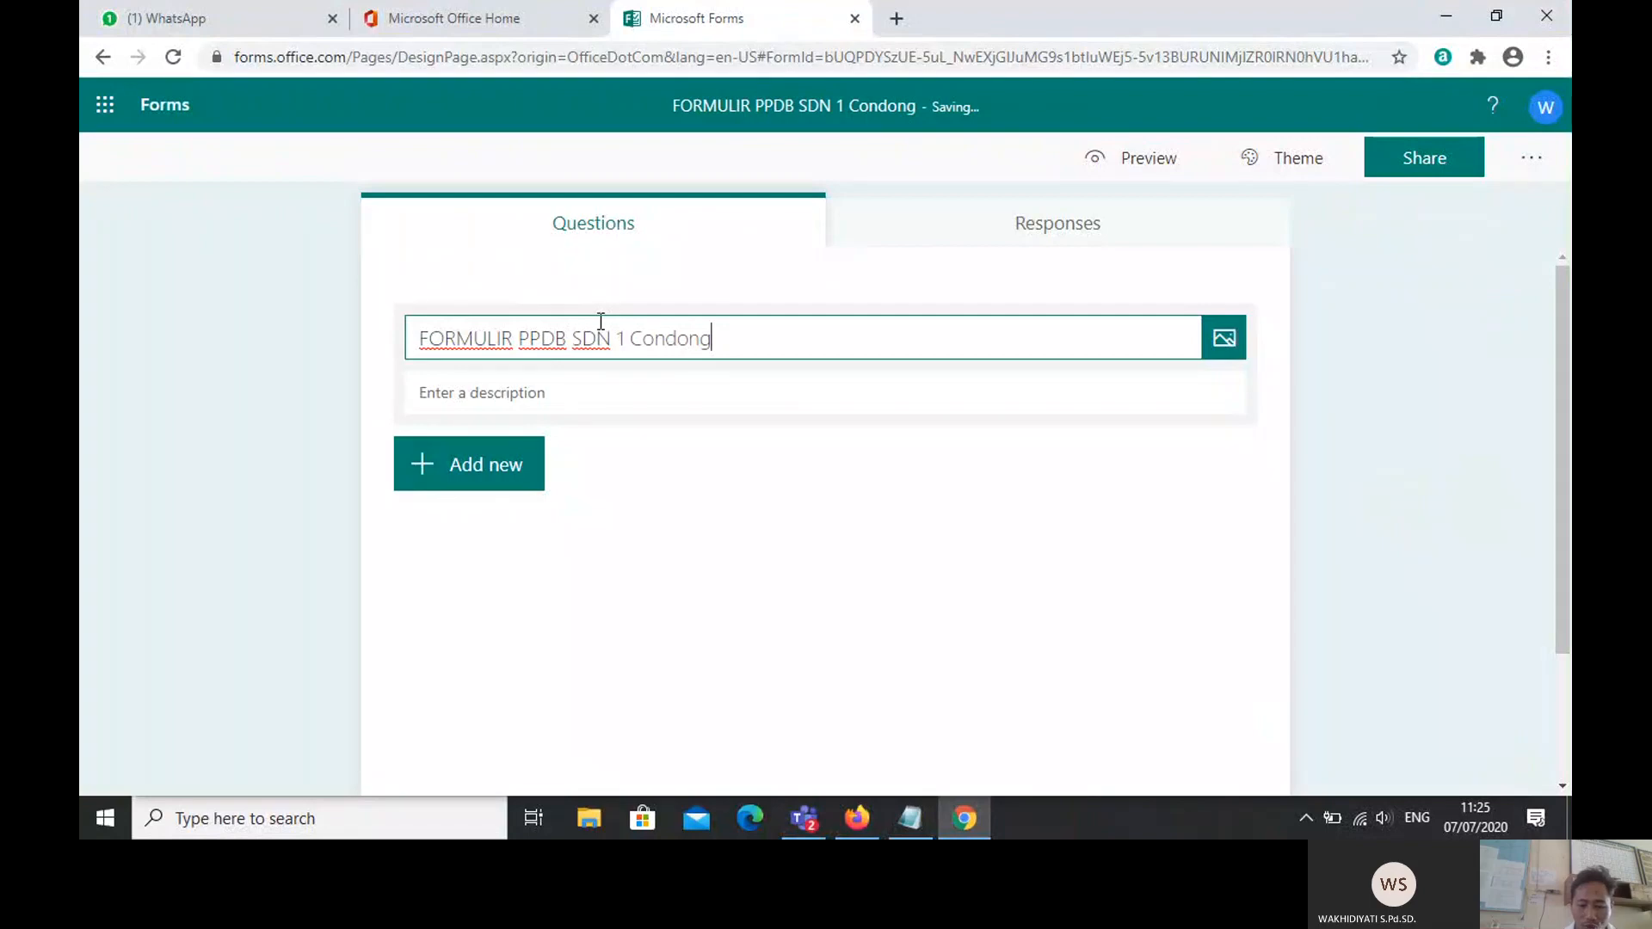
text(camp)
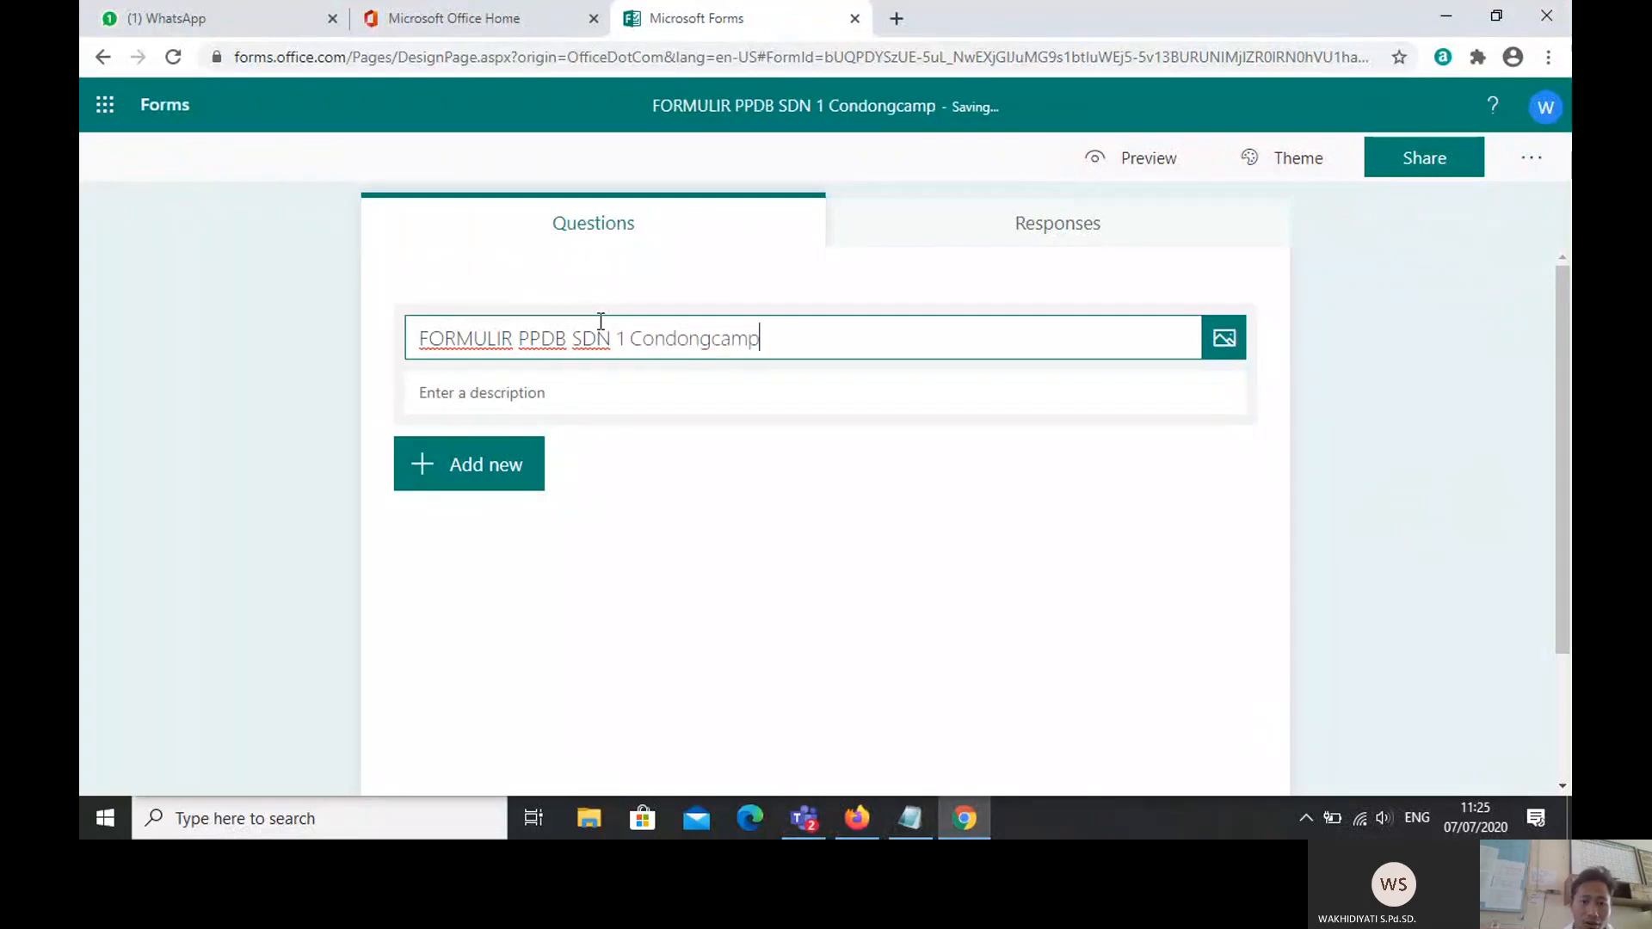
text(ur)
click(476, 395)
key(Caps_Lock)
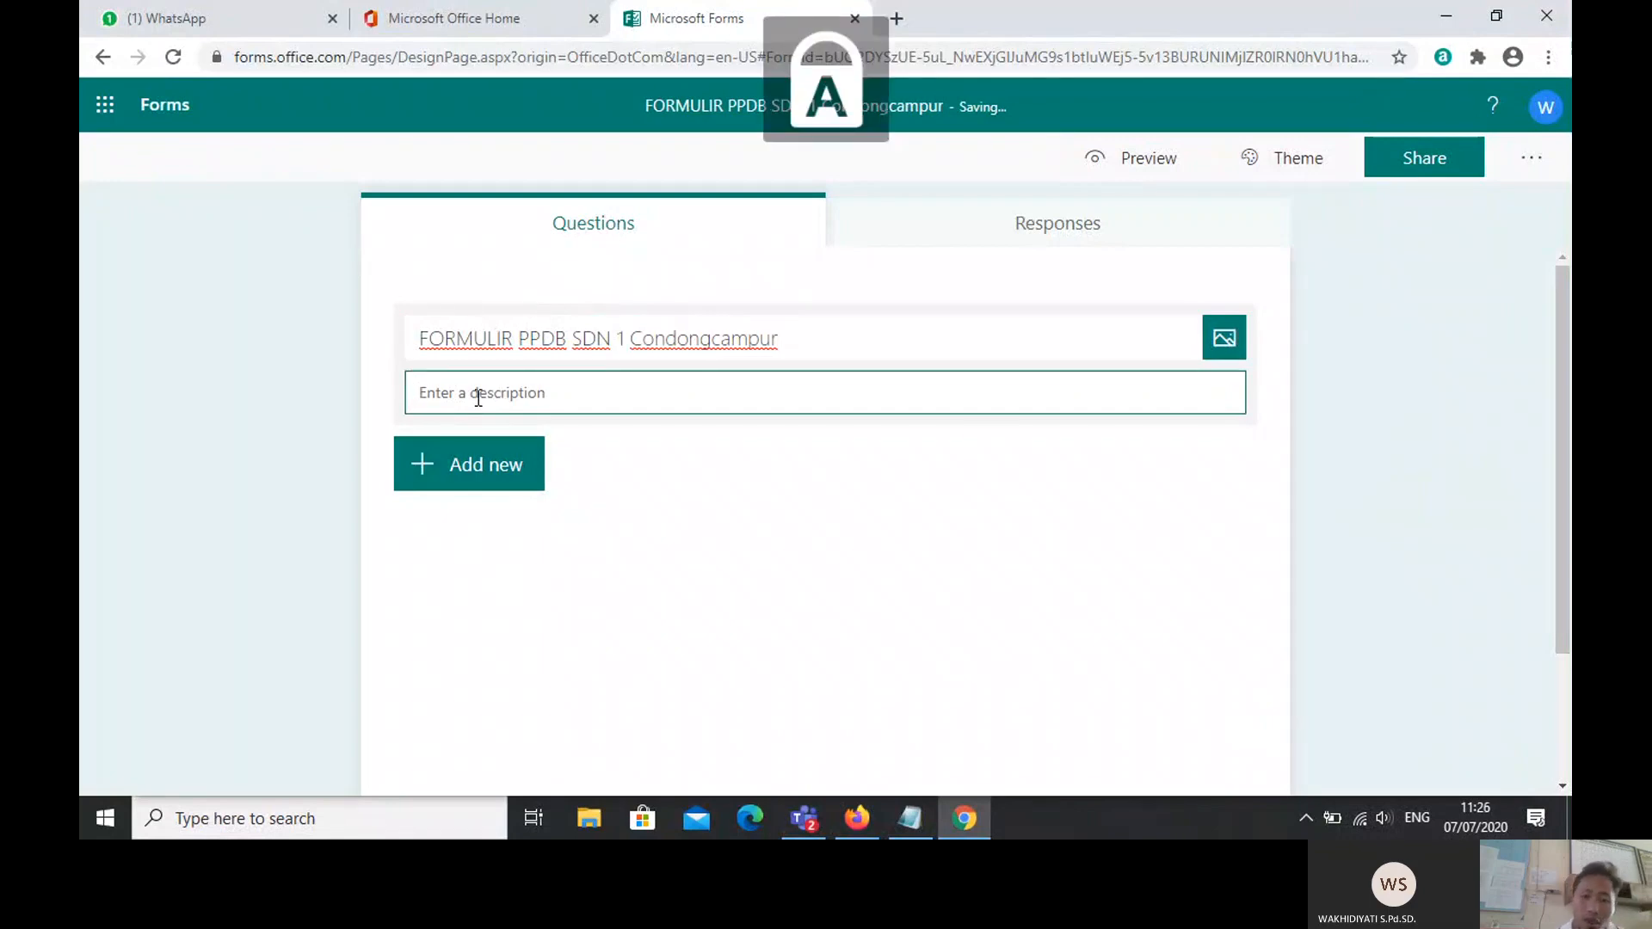
Step: Try uploading photo DSCF5635 as the header image, then cancel after the 5 MB size error
click(1226, 344)
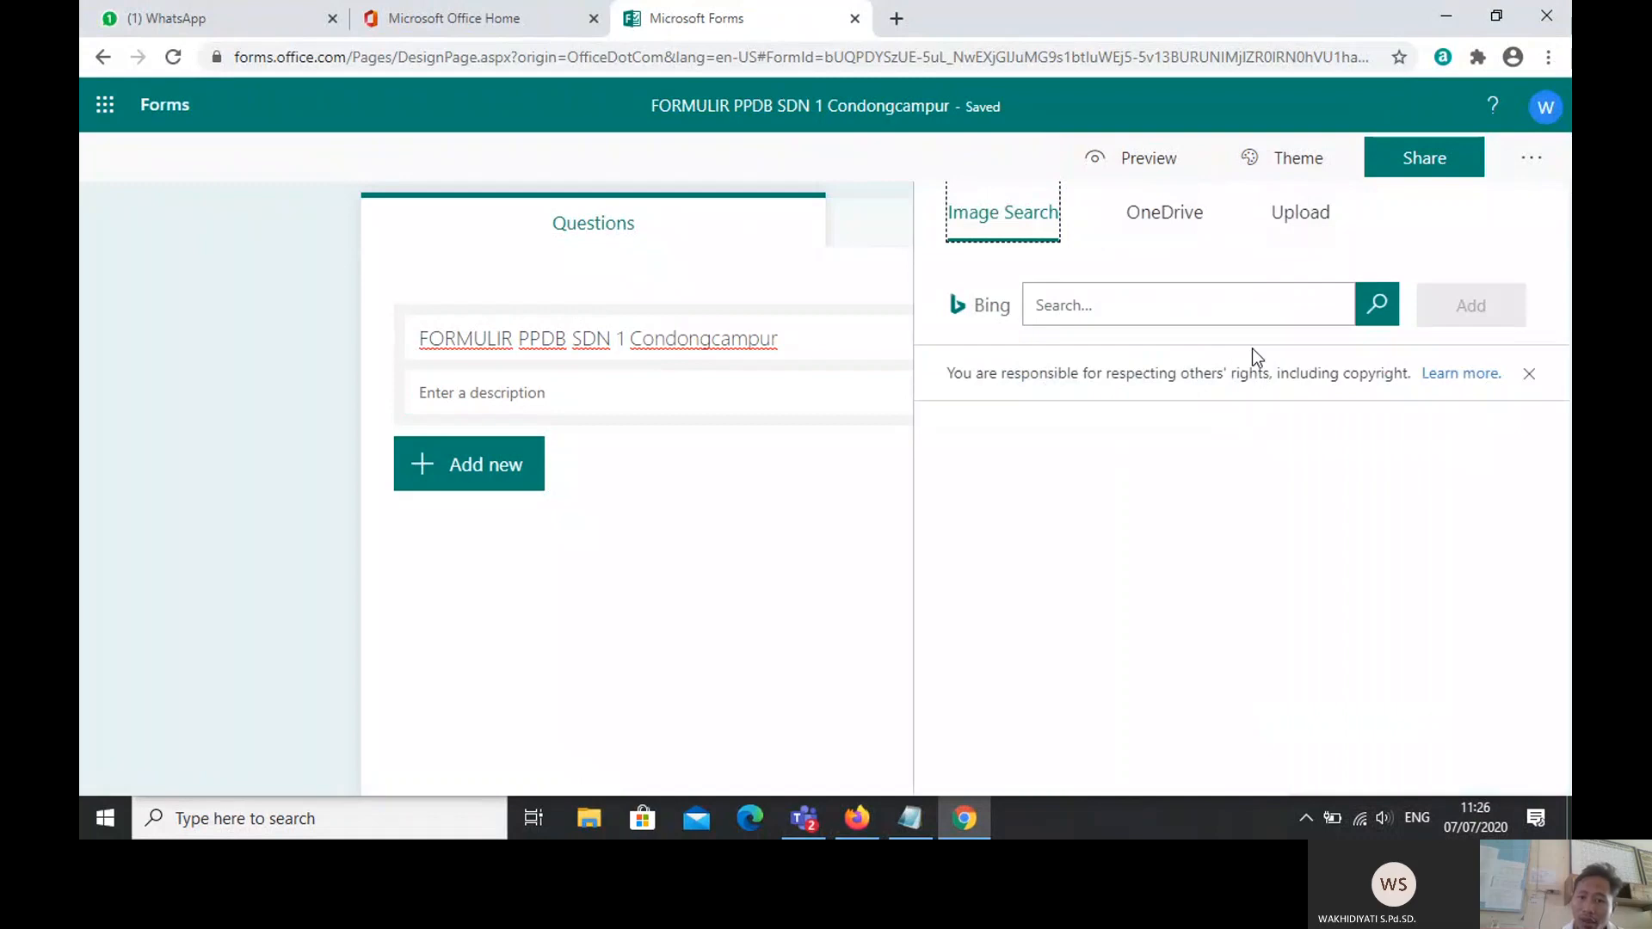
click(1151, 215)
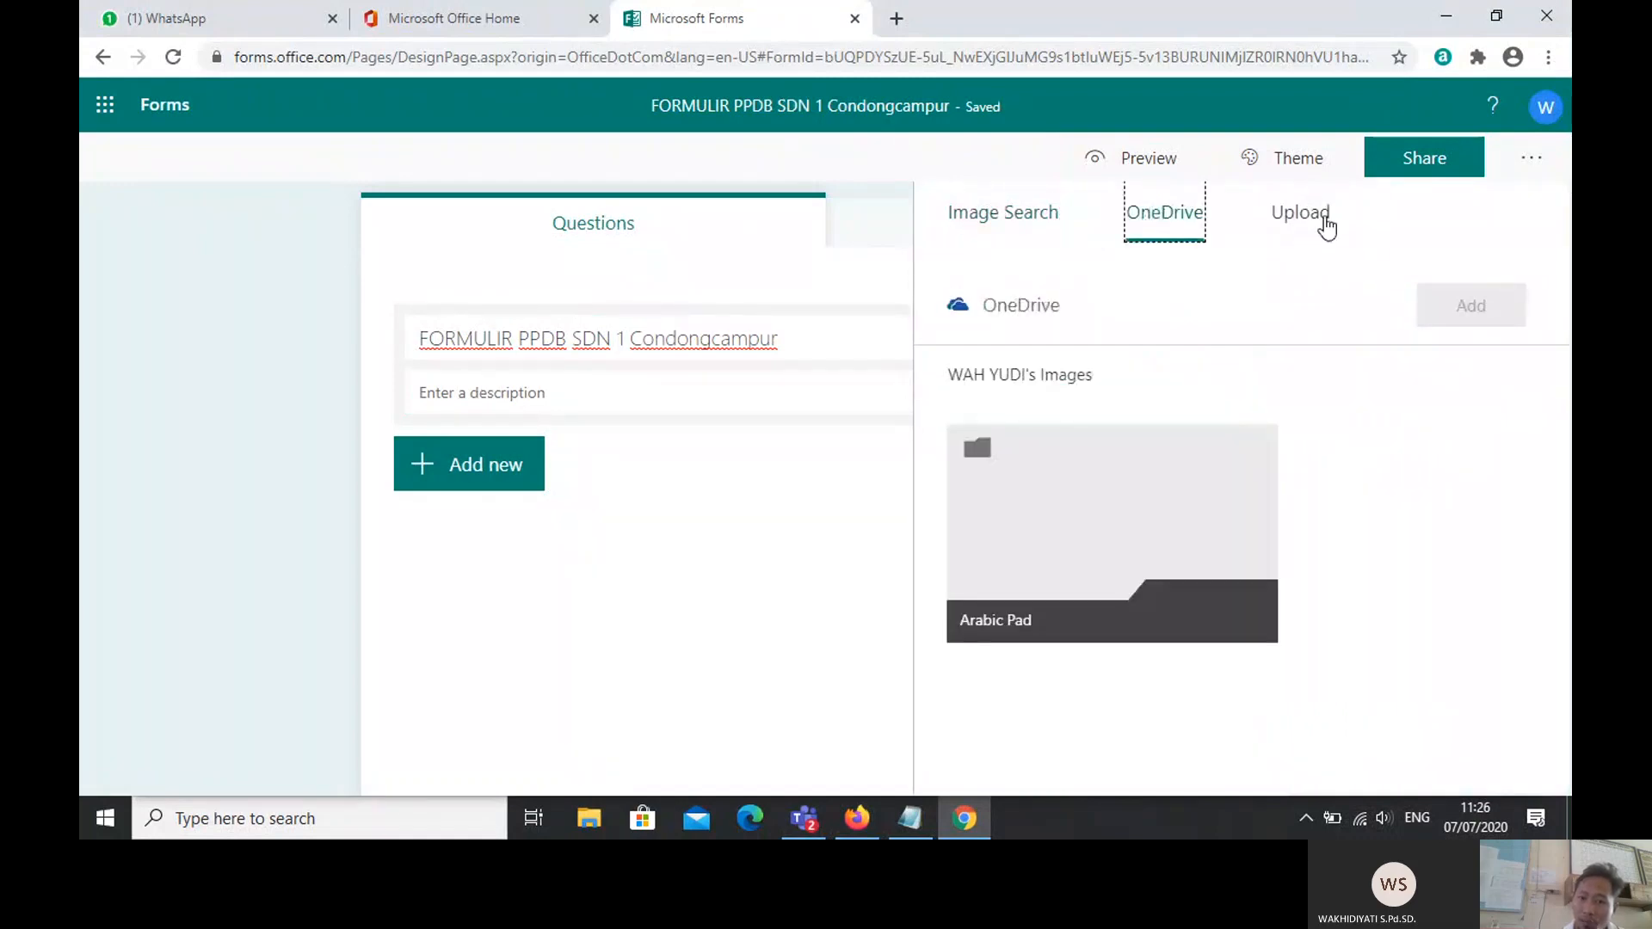
click(1282, 219)
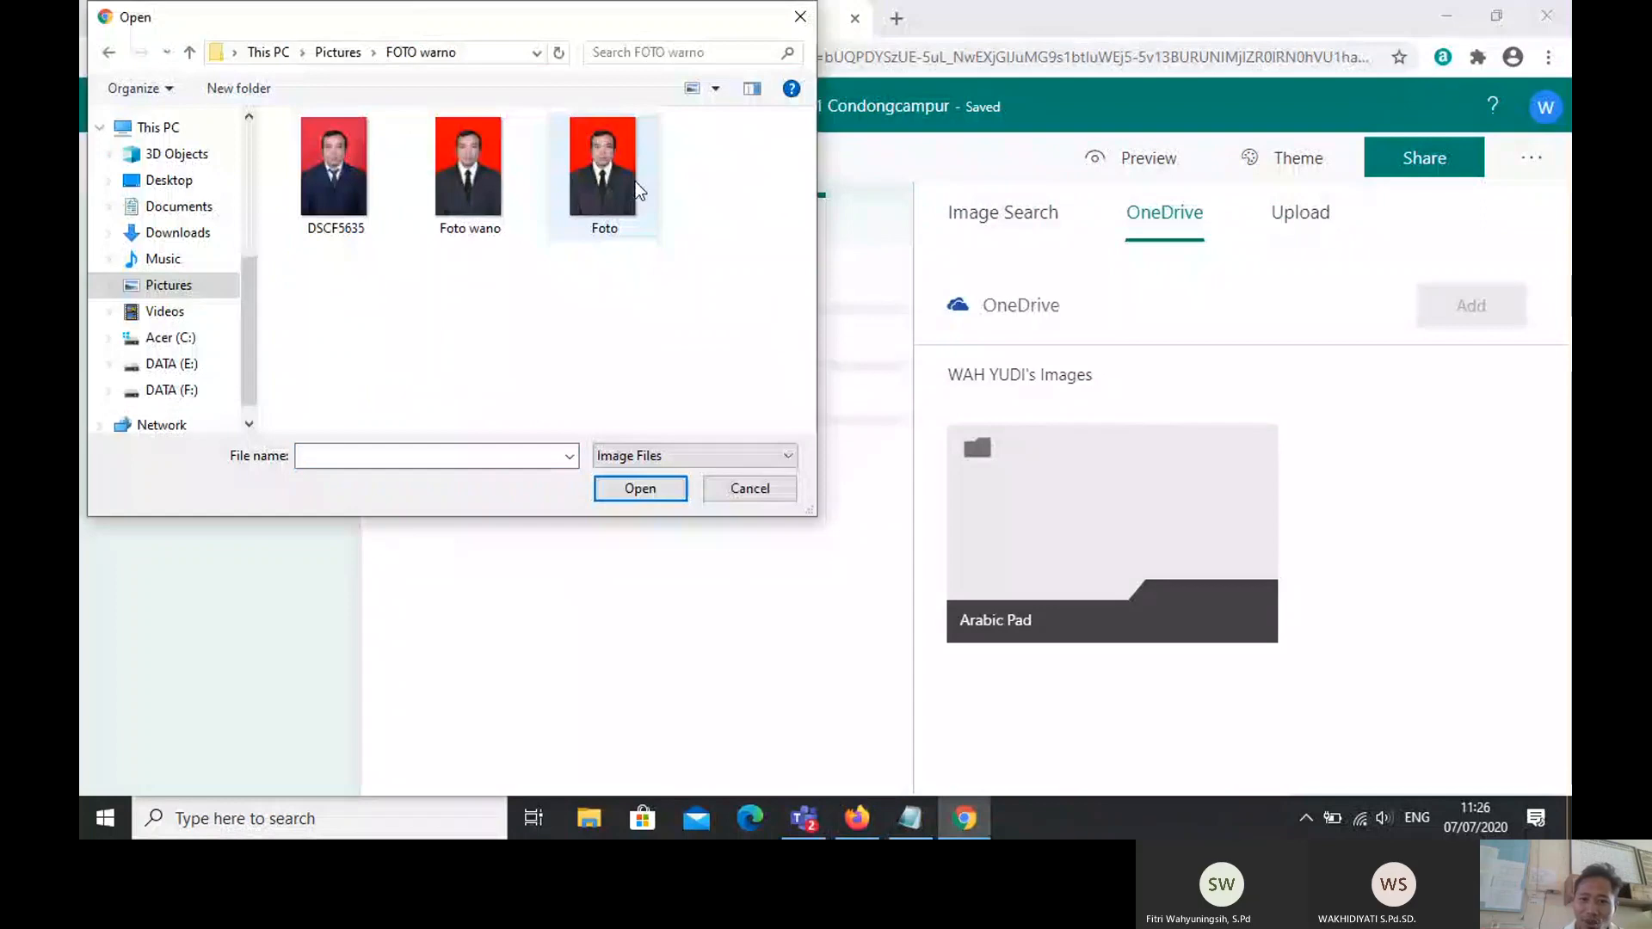
click(338, 177)
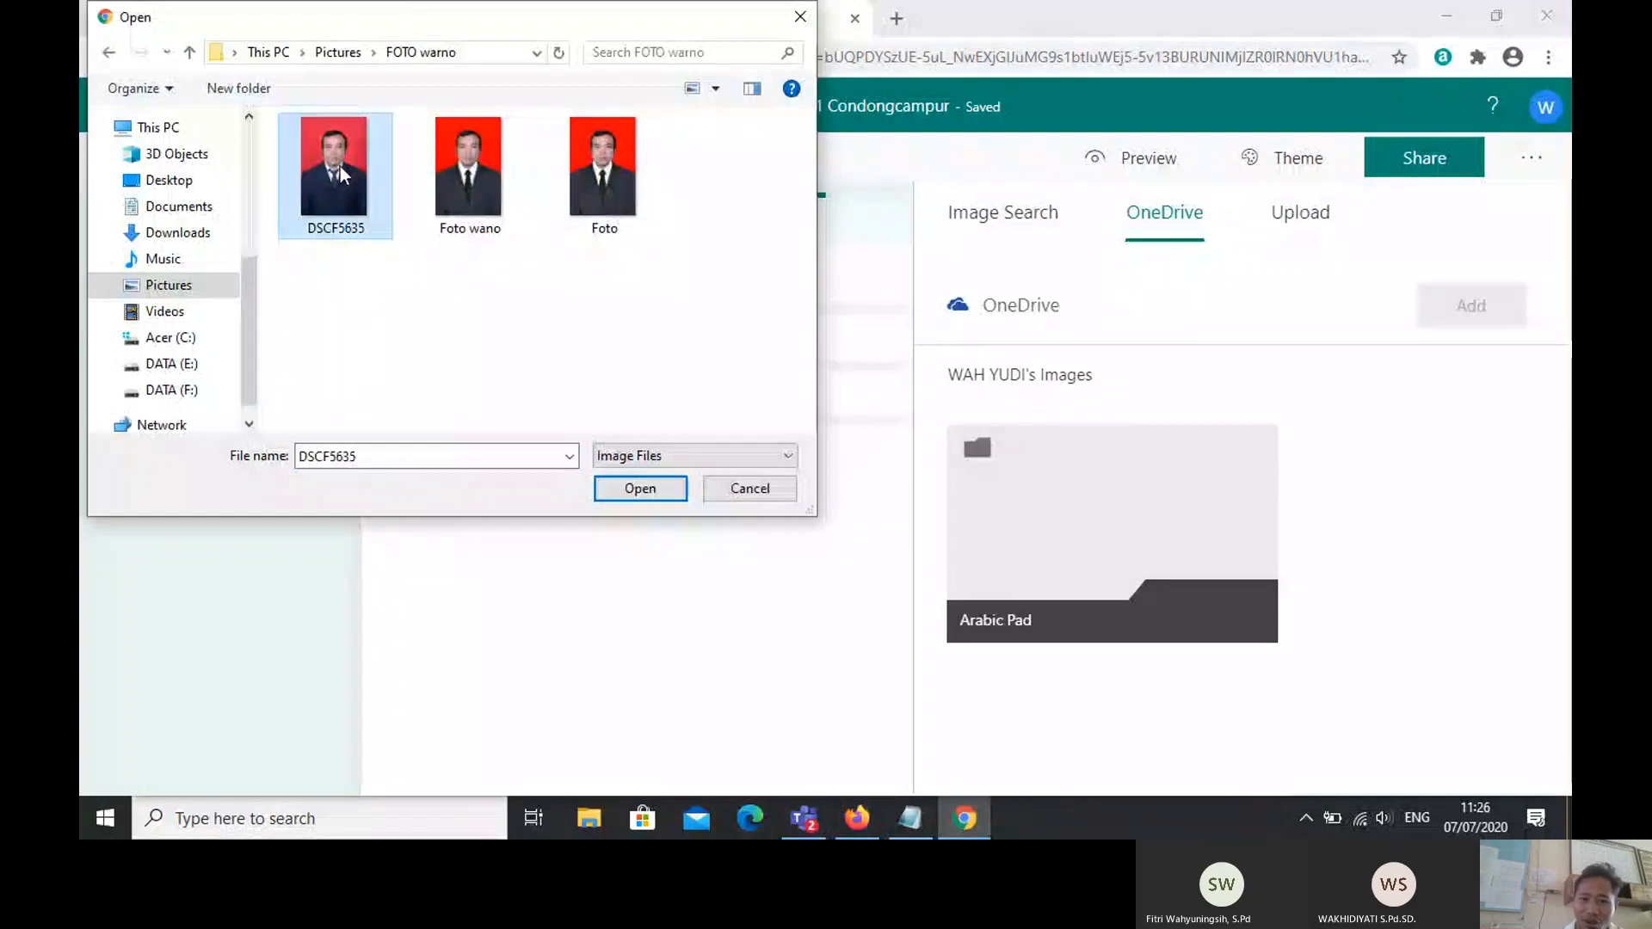
click(640, 489)
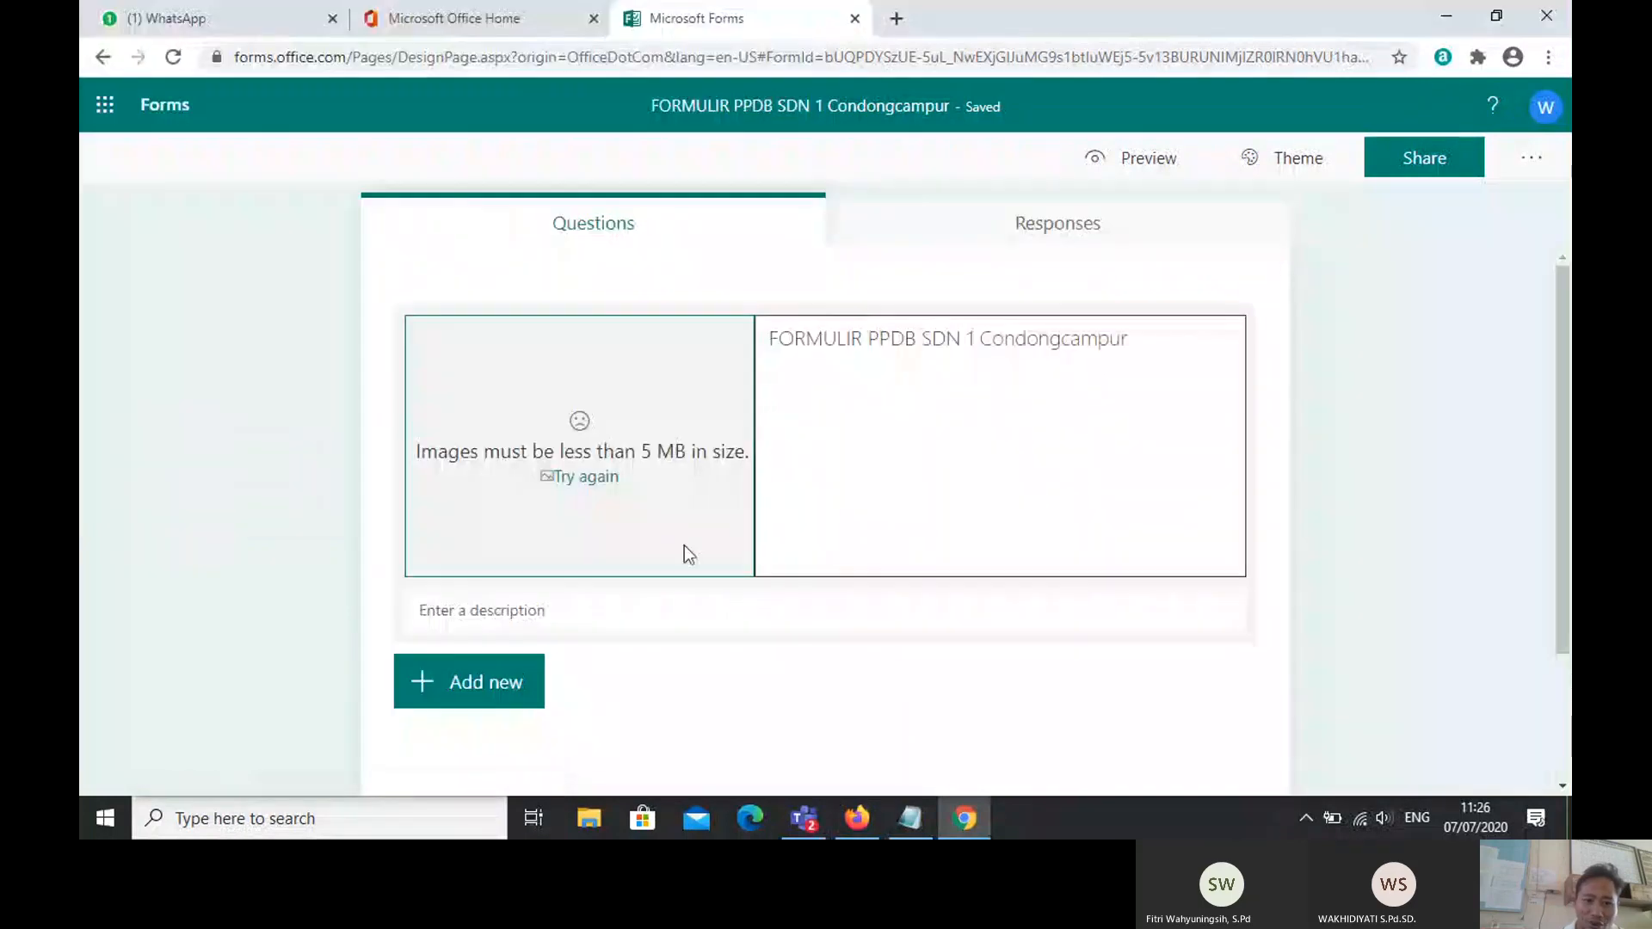
click(600, 478)
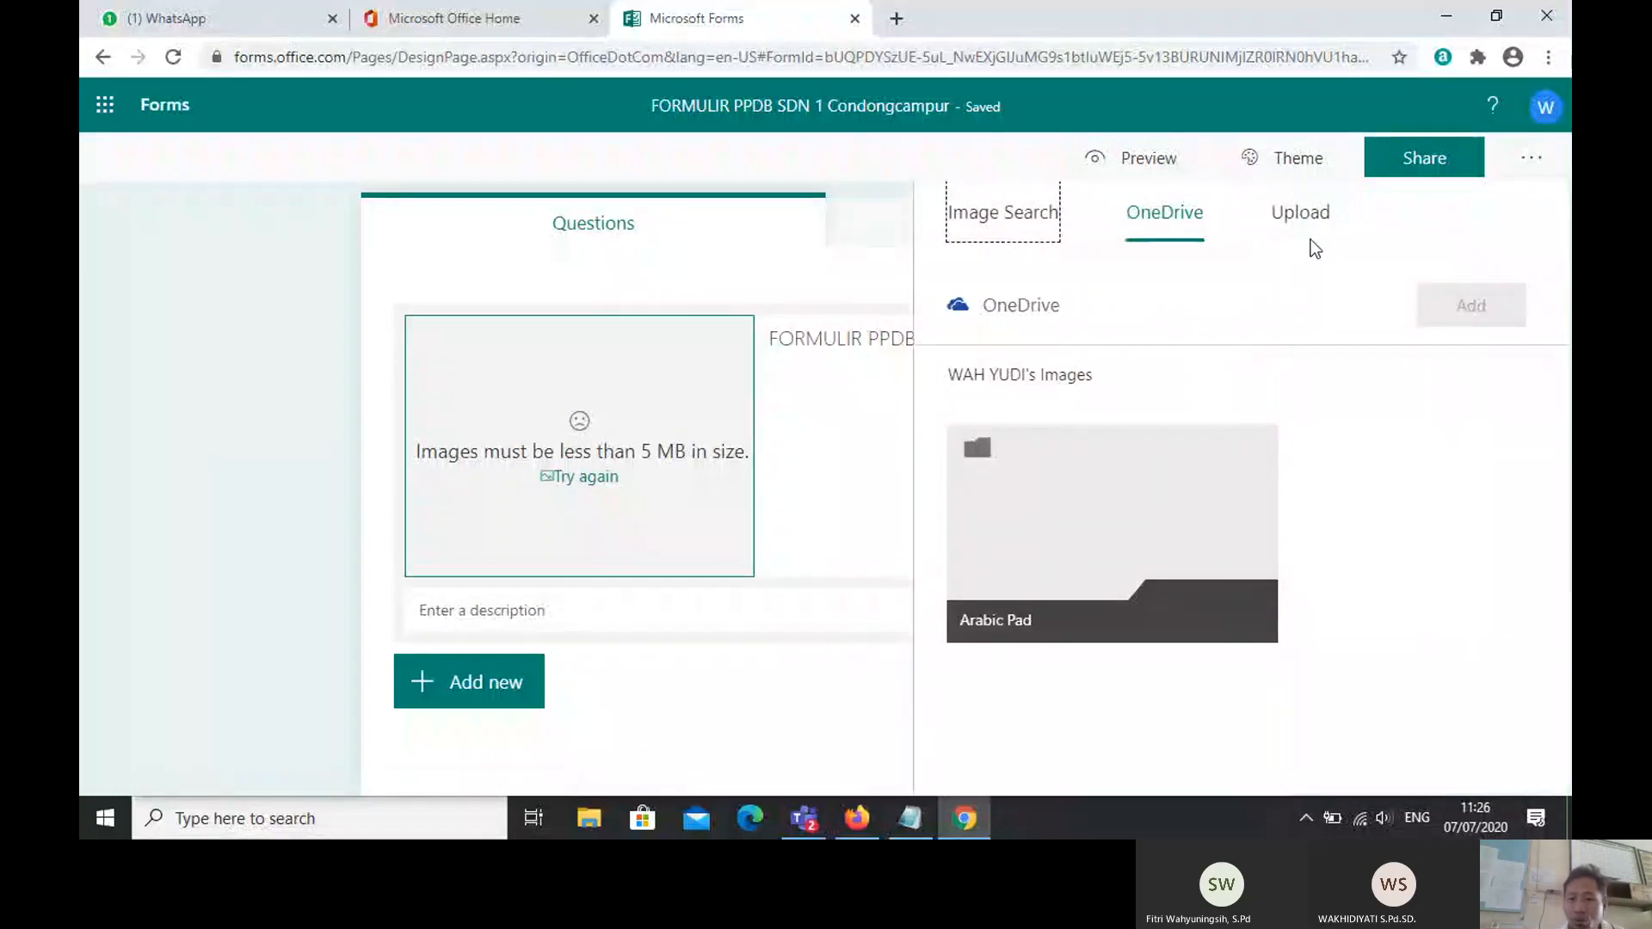
click(1293, 211)
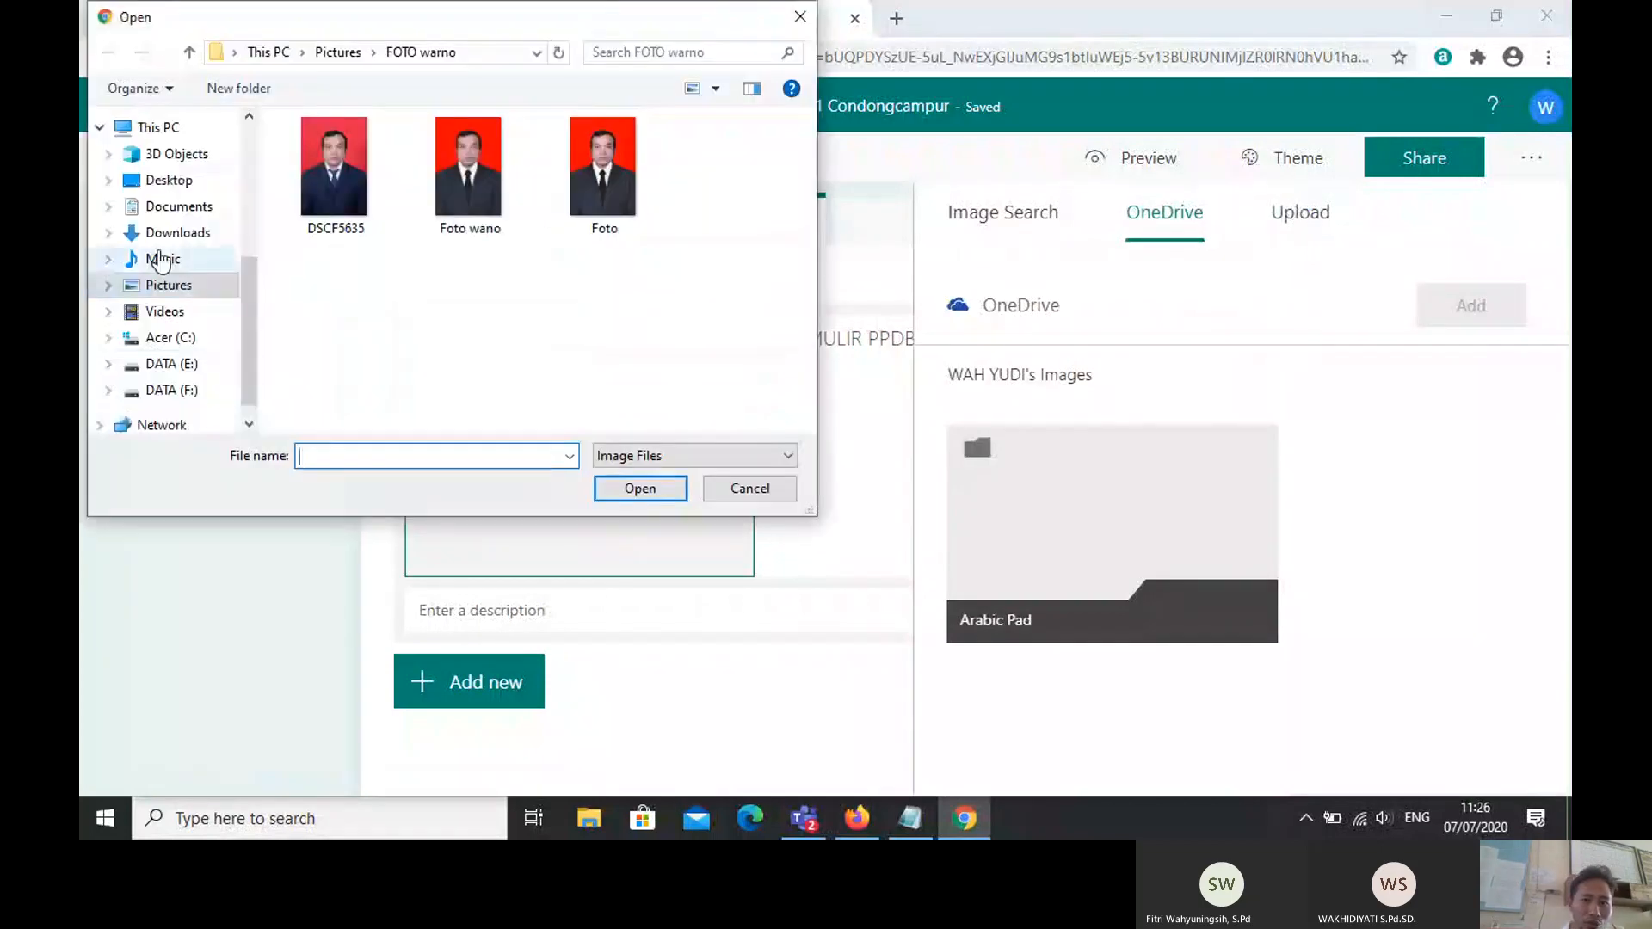
click(800, 19)
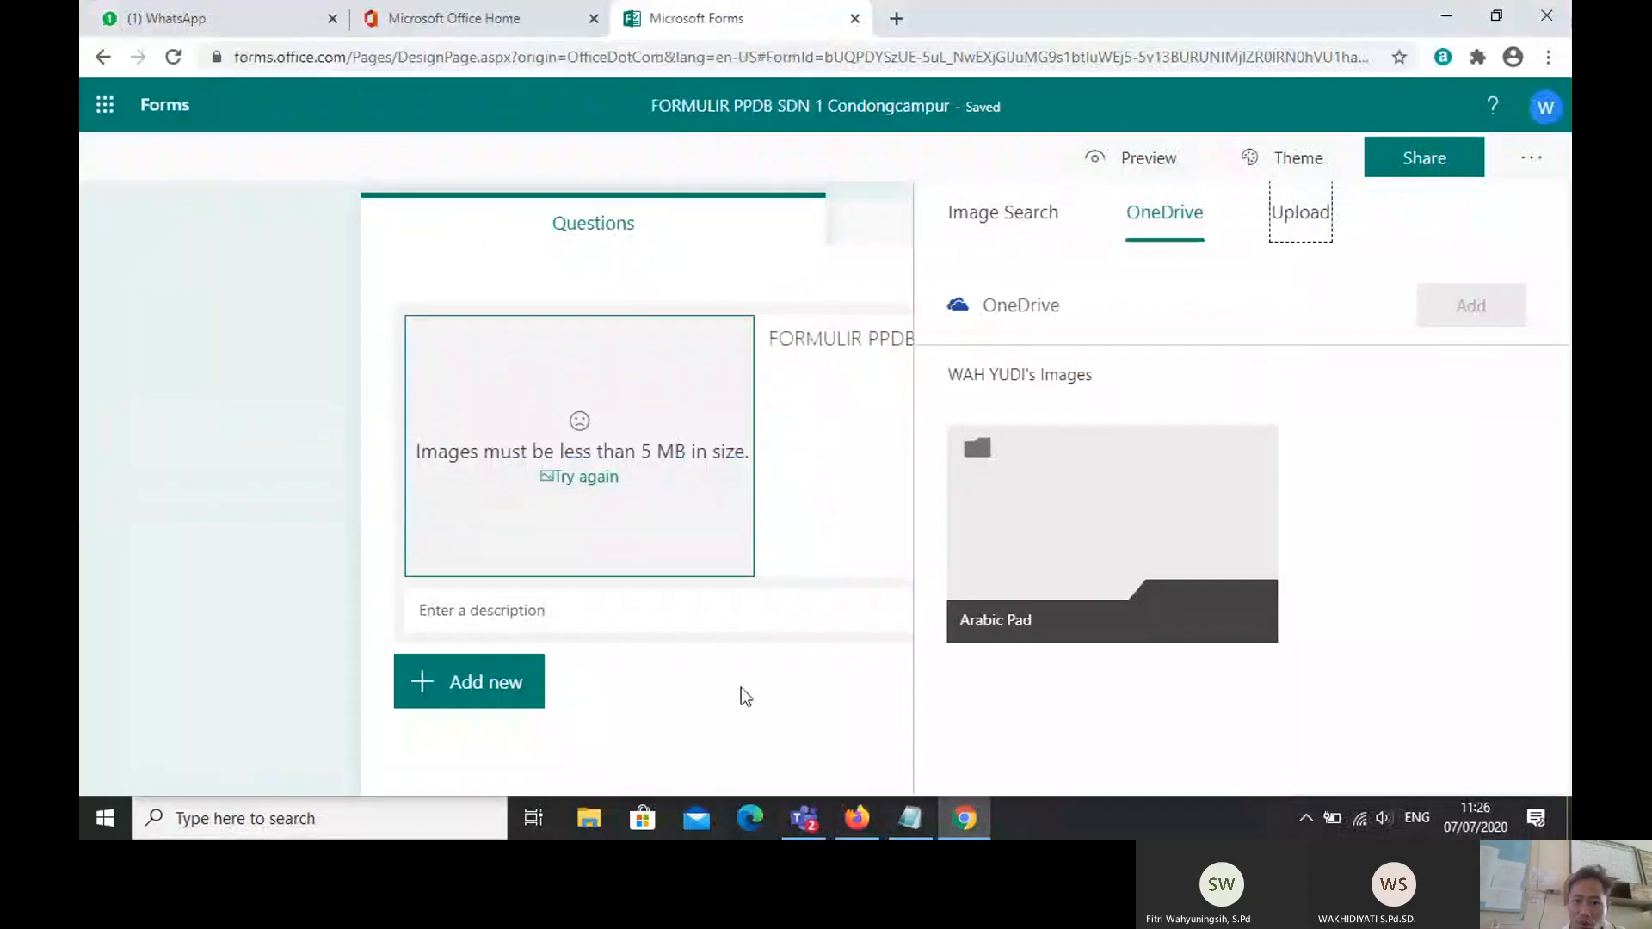
click(643, 616)
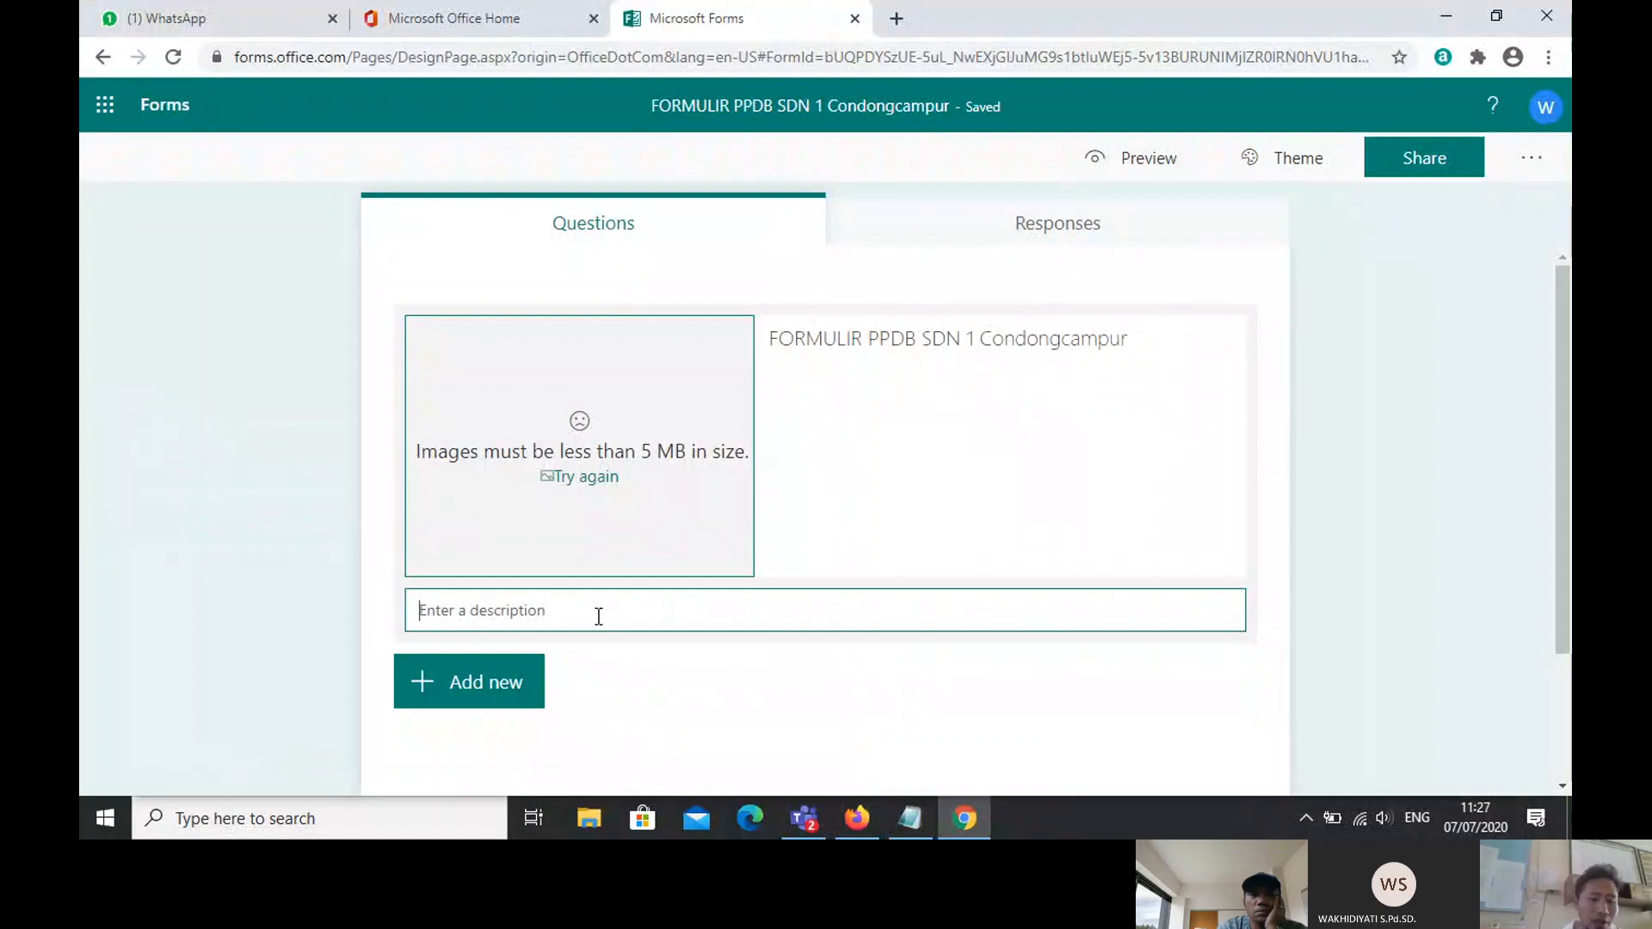
Step: Enter the description 'Ini merupakan formulir pendaftaran untuk PPDB online' and click away from the heading
key(Caps_Lock)
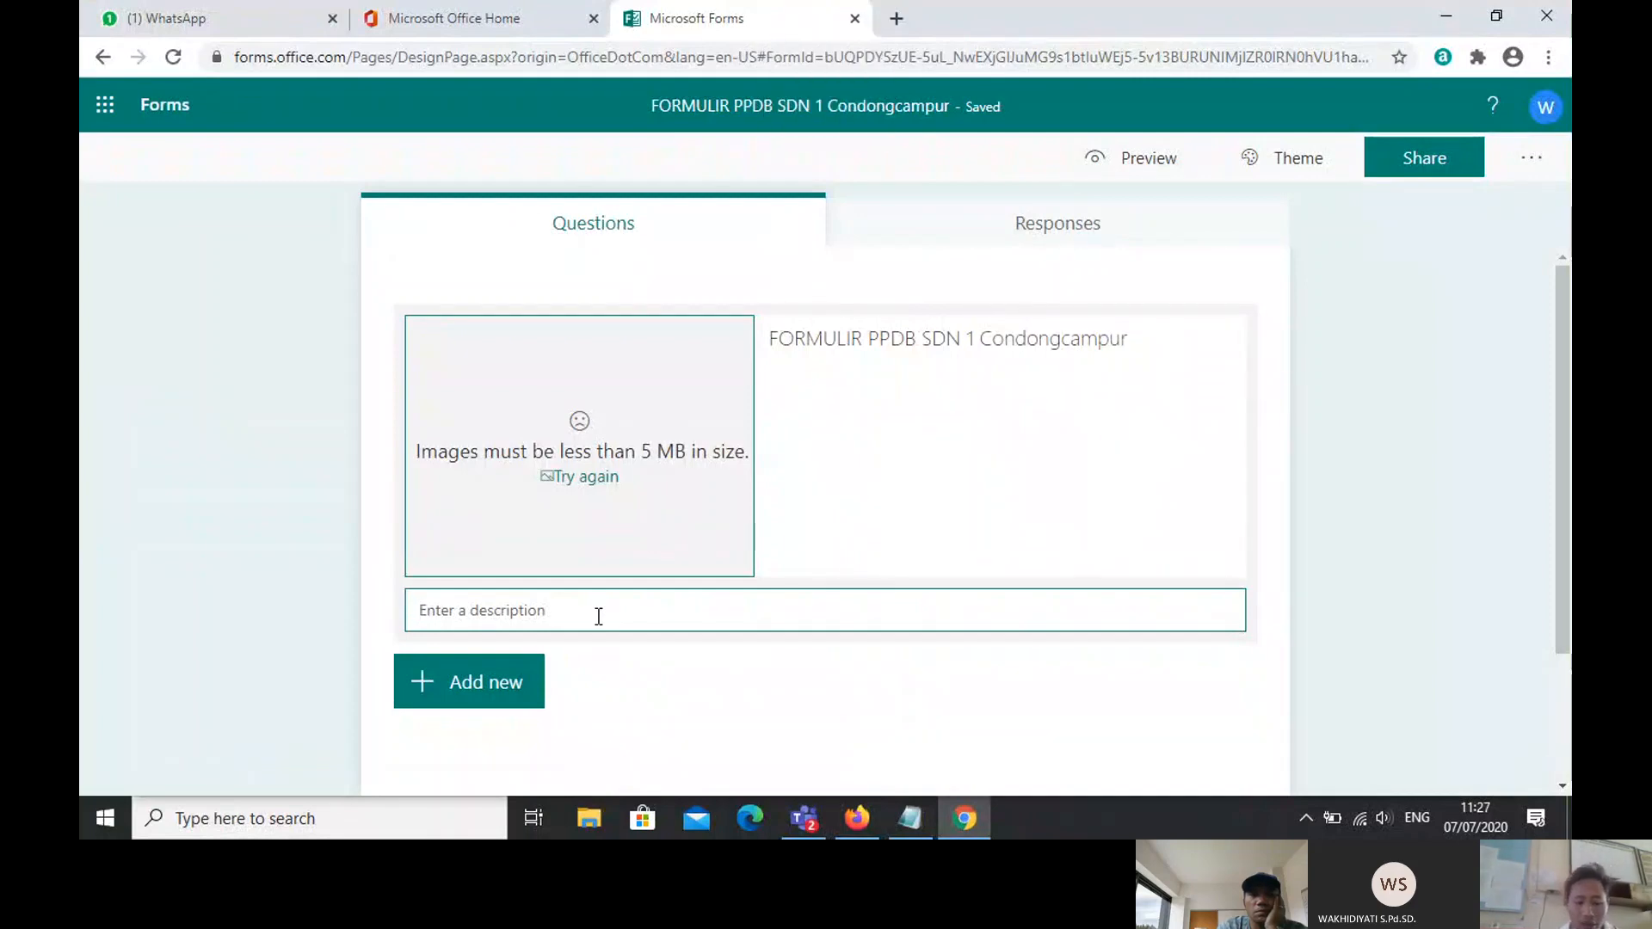
text(Ini )
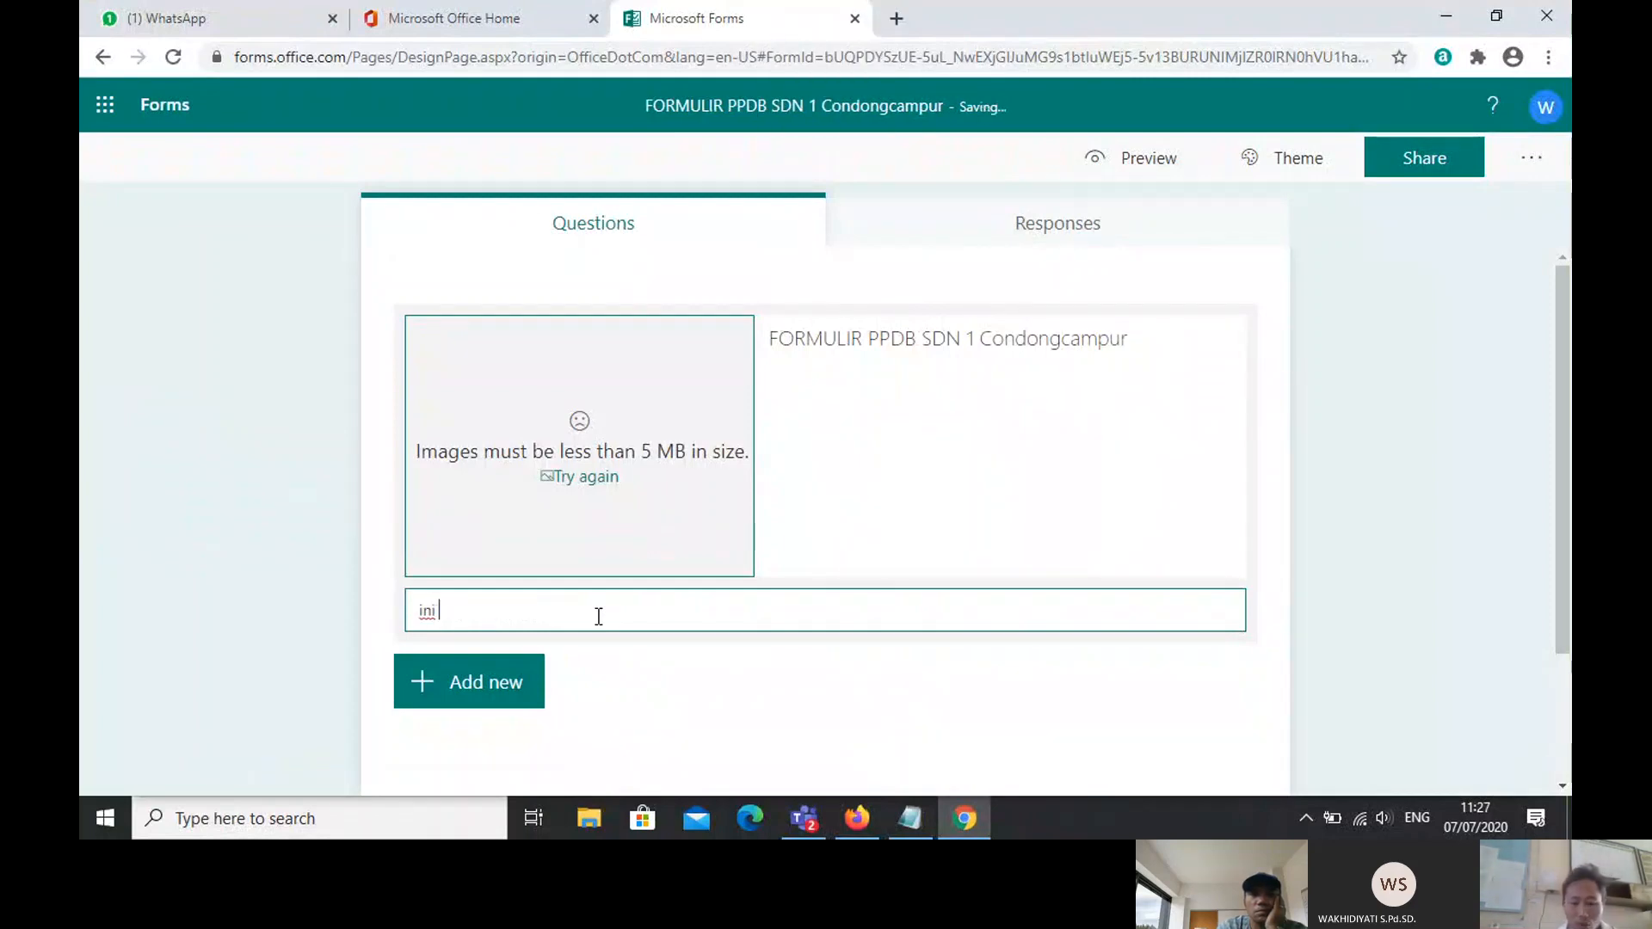
text(merupakan )
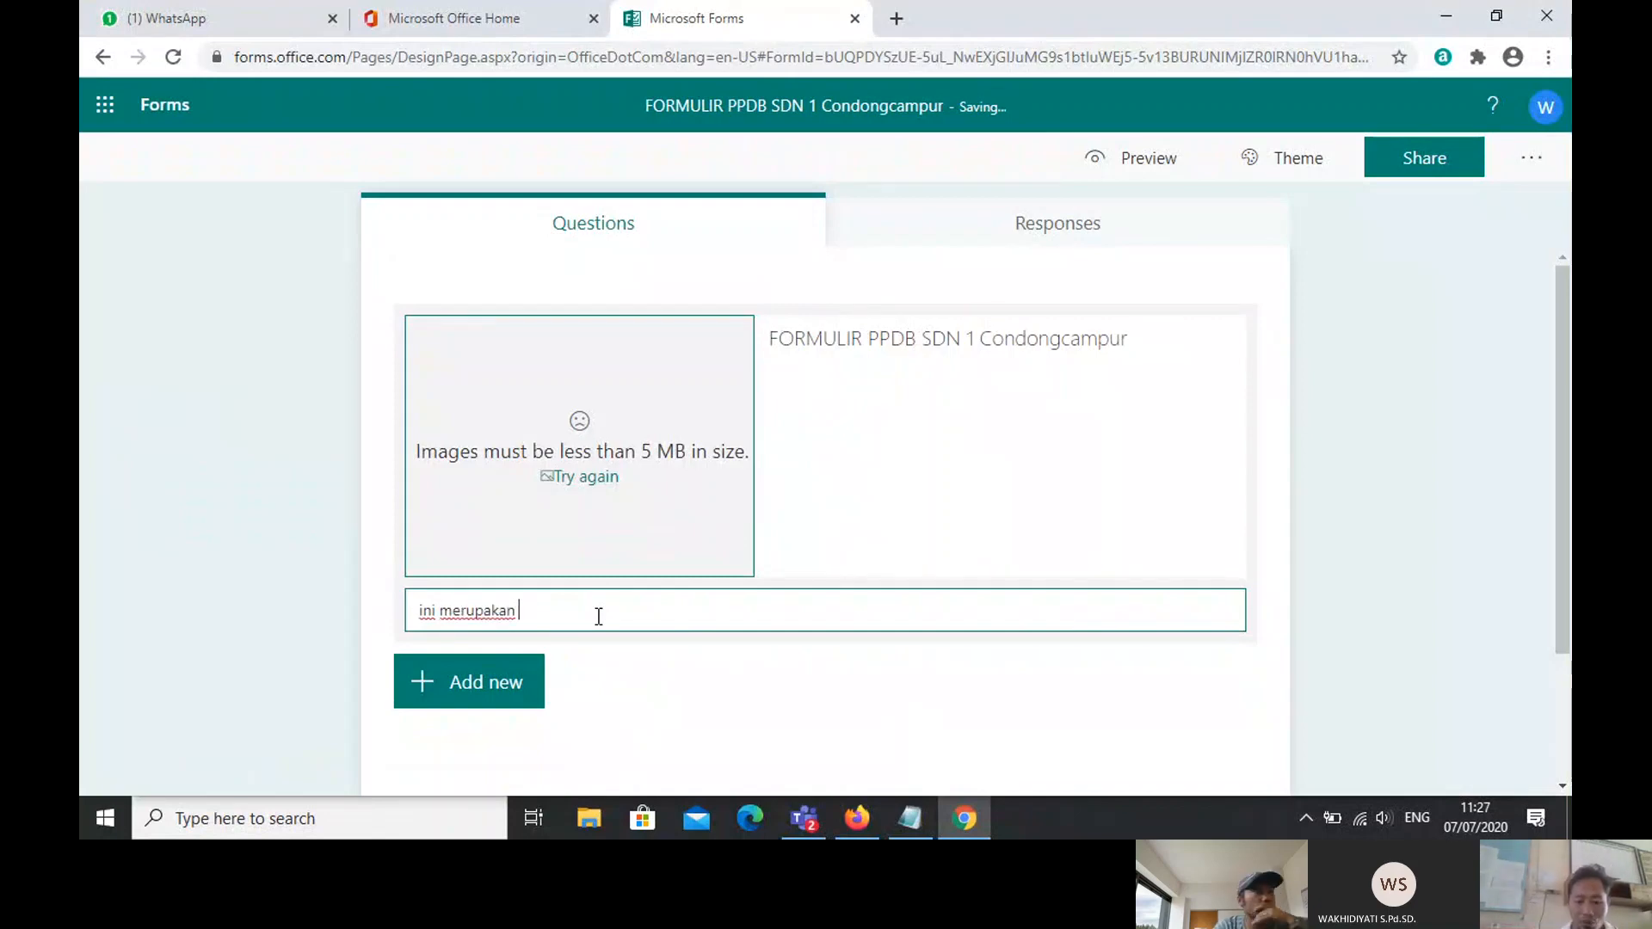
text(formu)
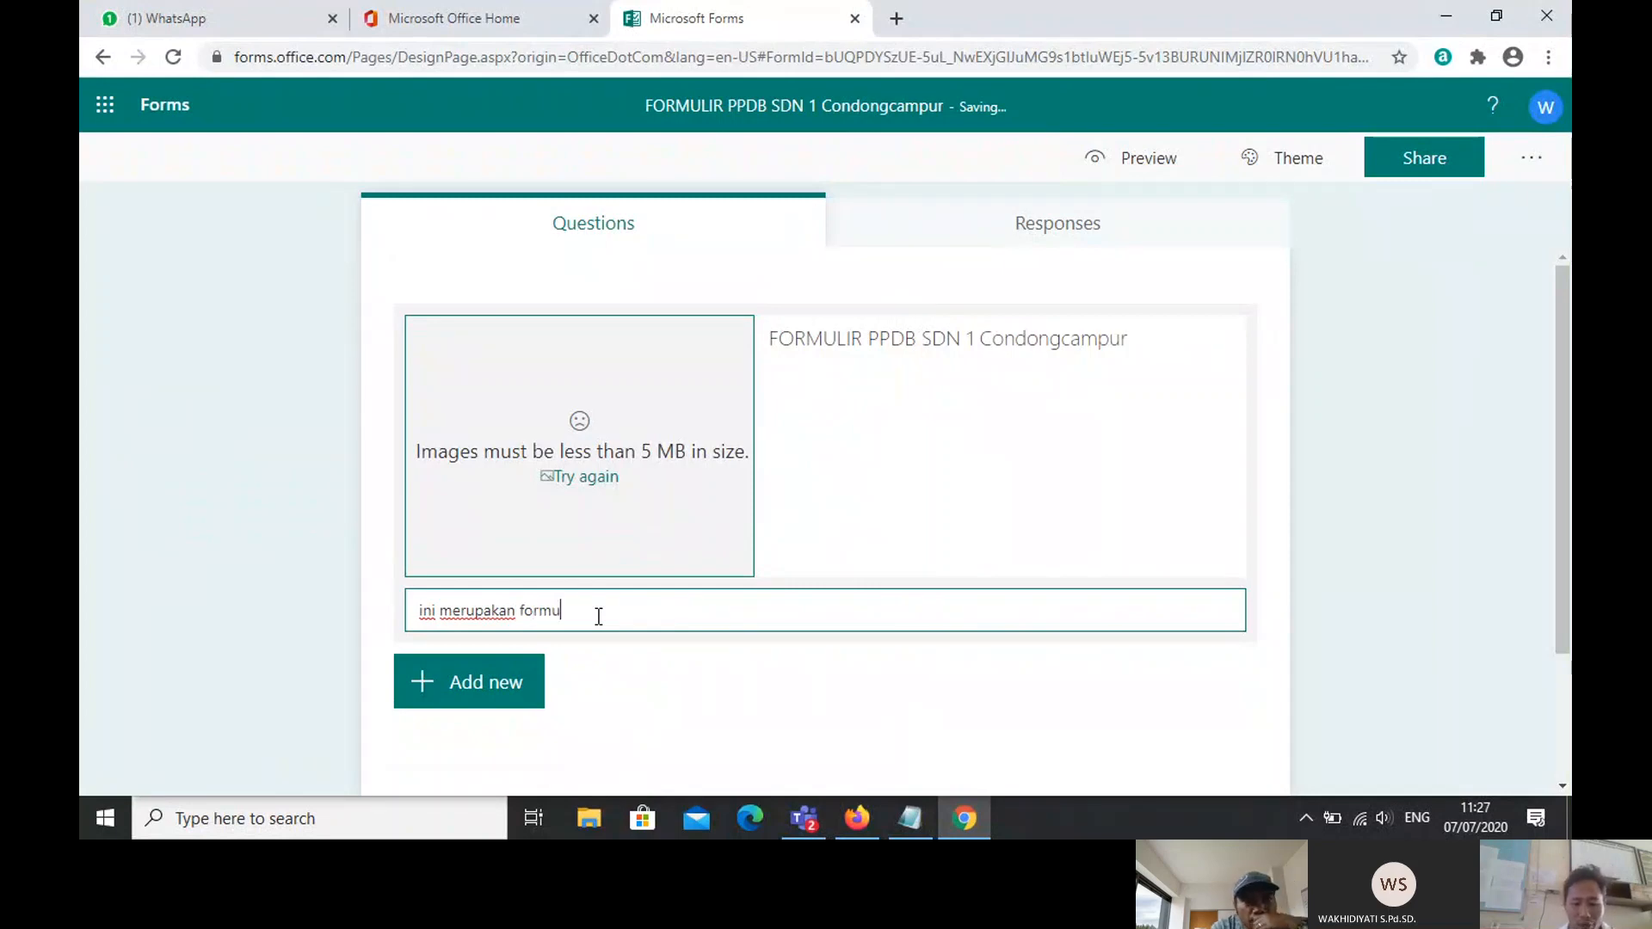
text(lir pendaft)
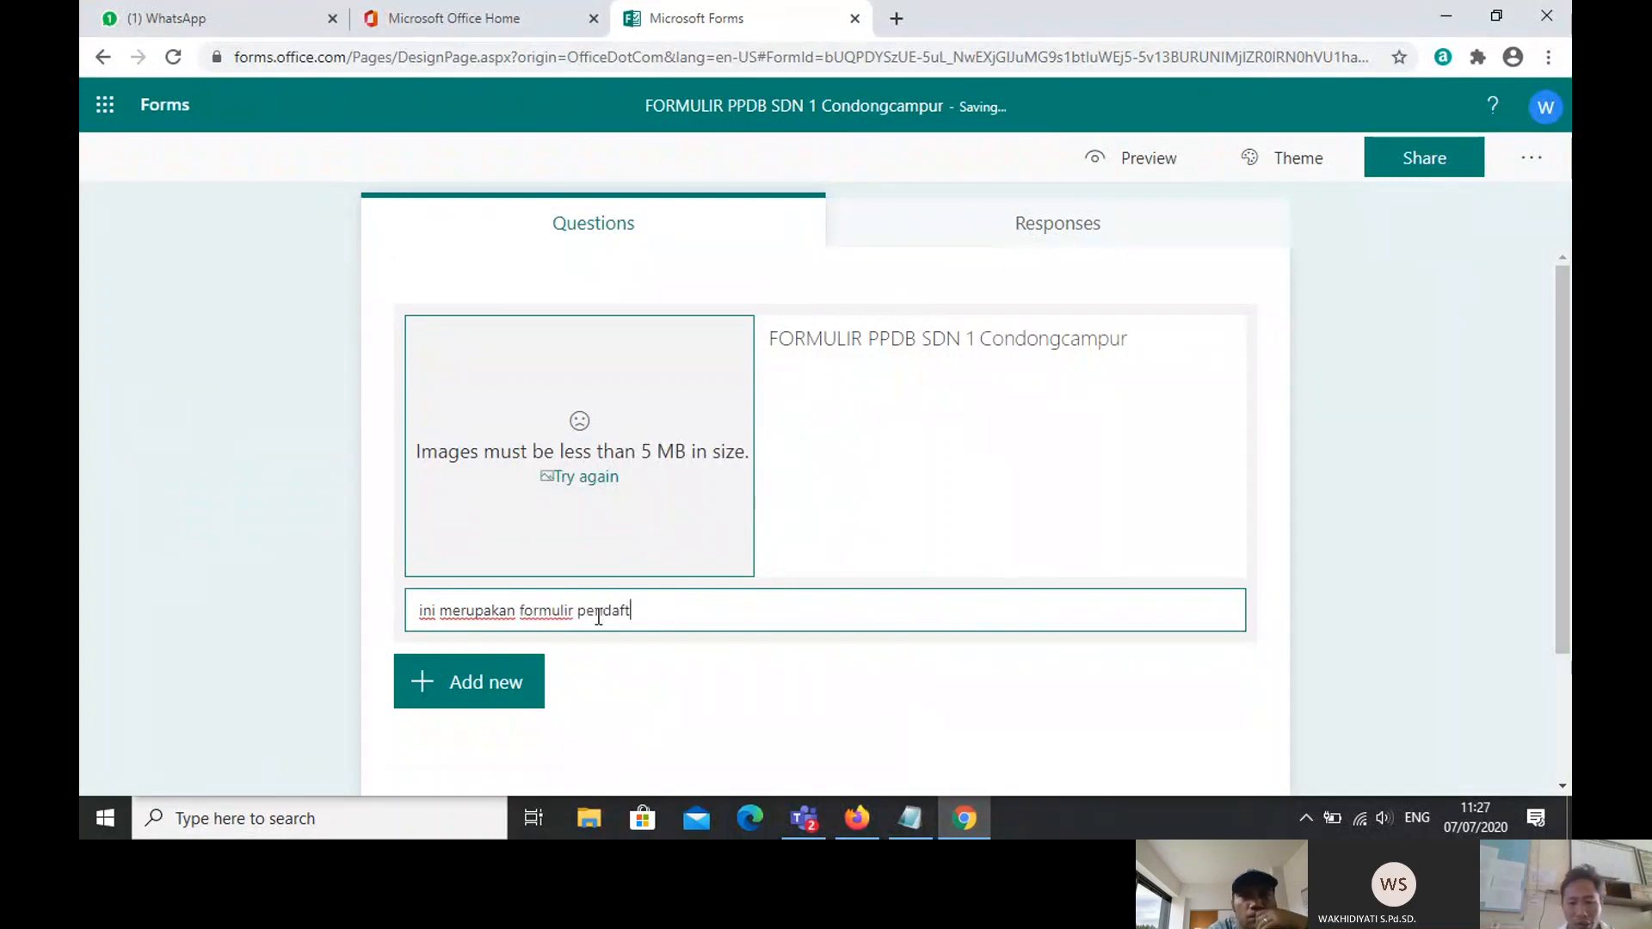
text(aran untuk)
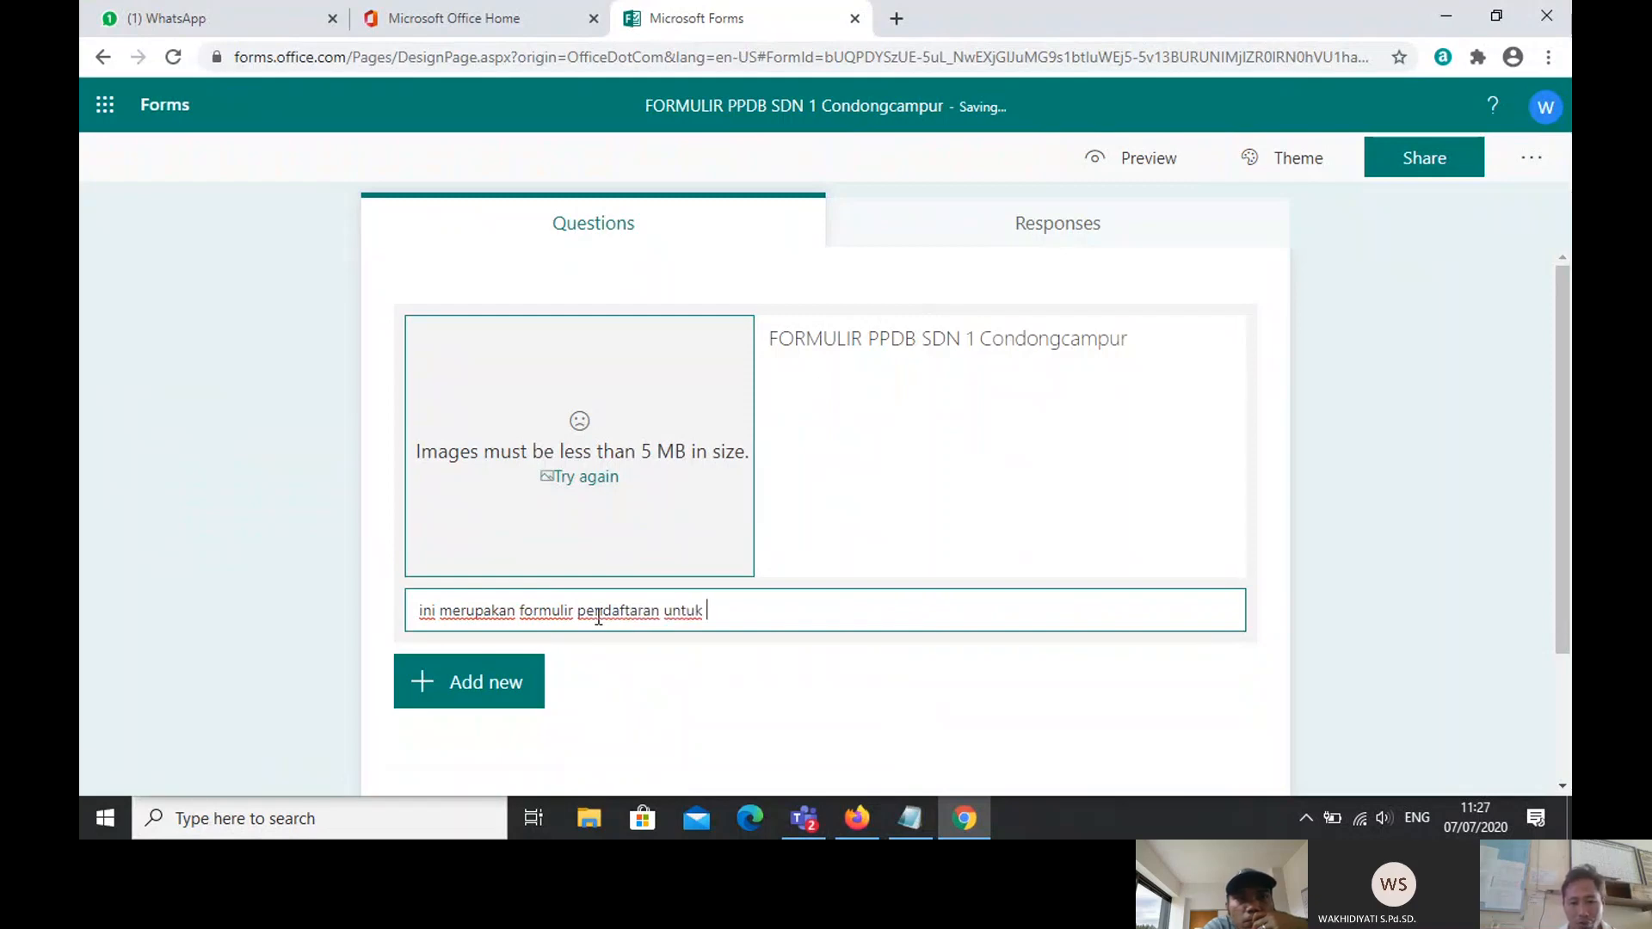
key(Caps_Lock)
text(PPDB)
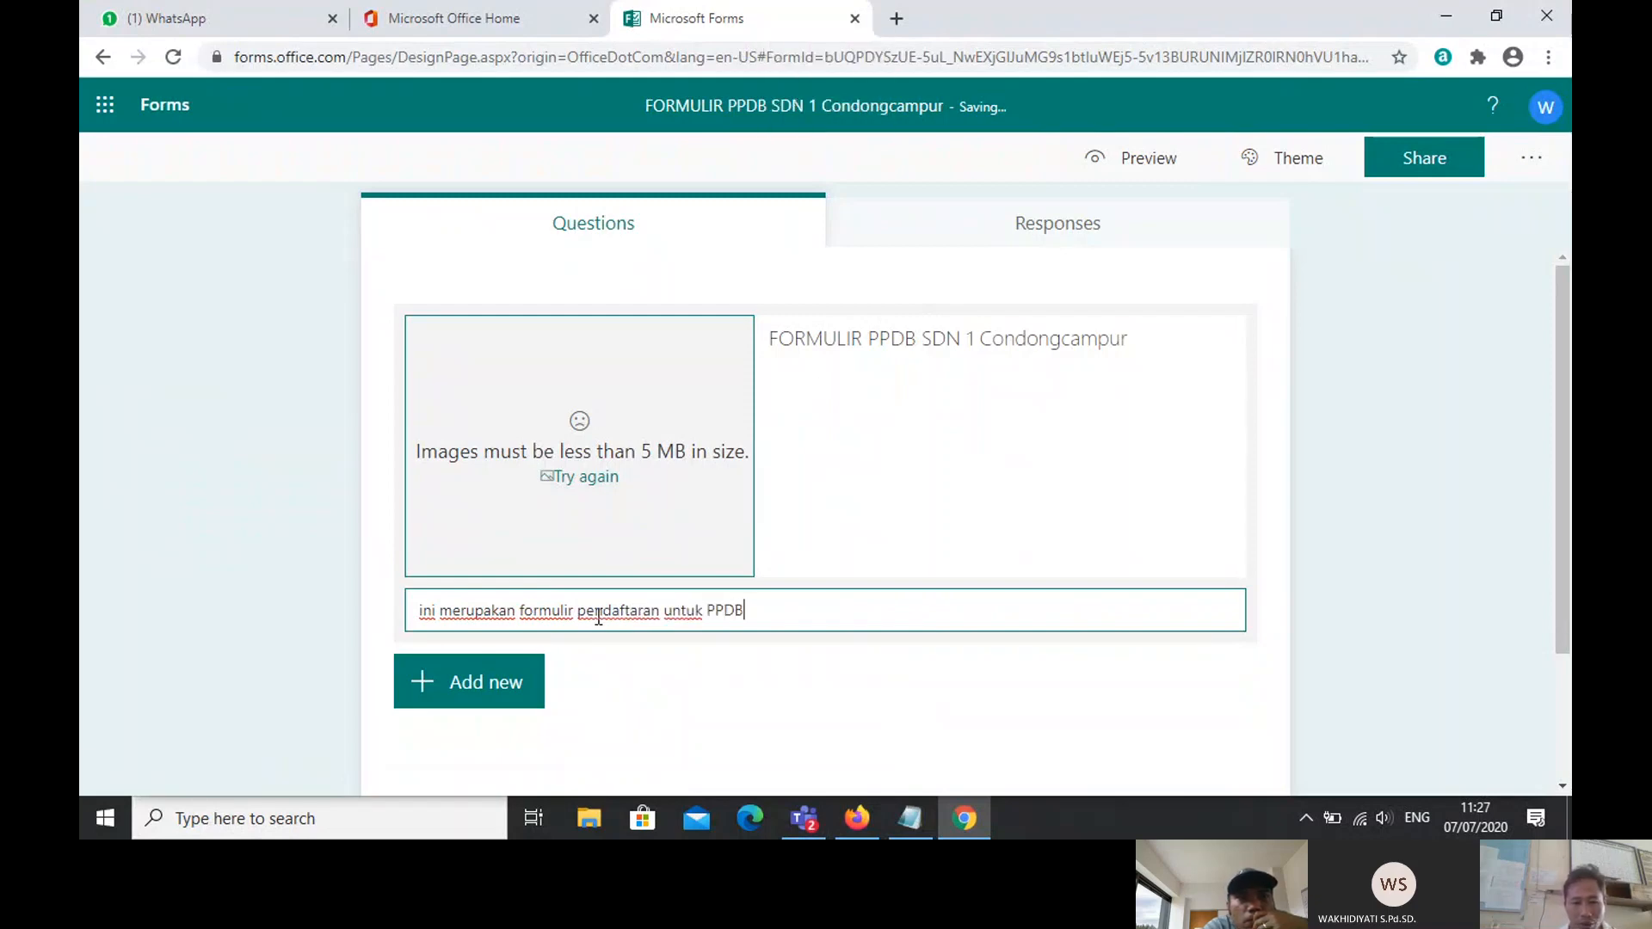
key(Caps_Lock)
text(o)
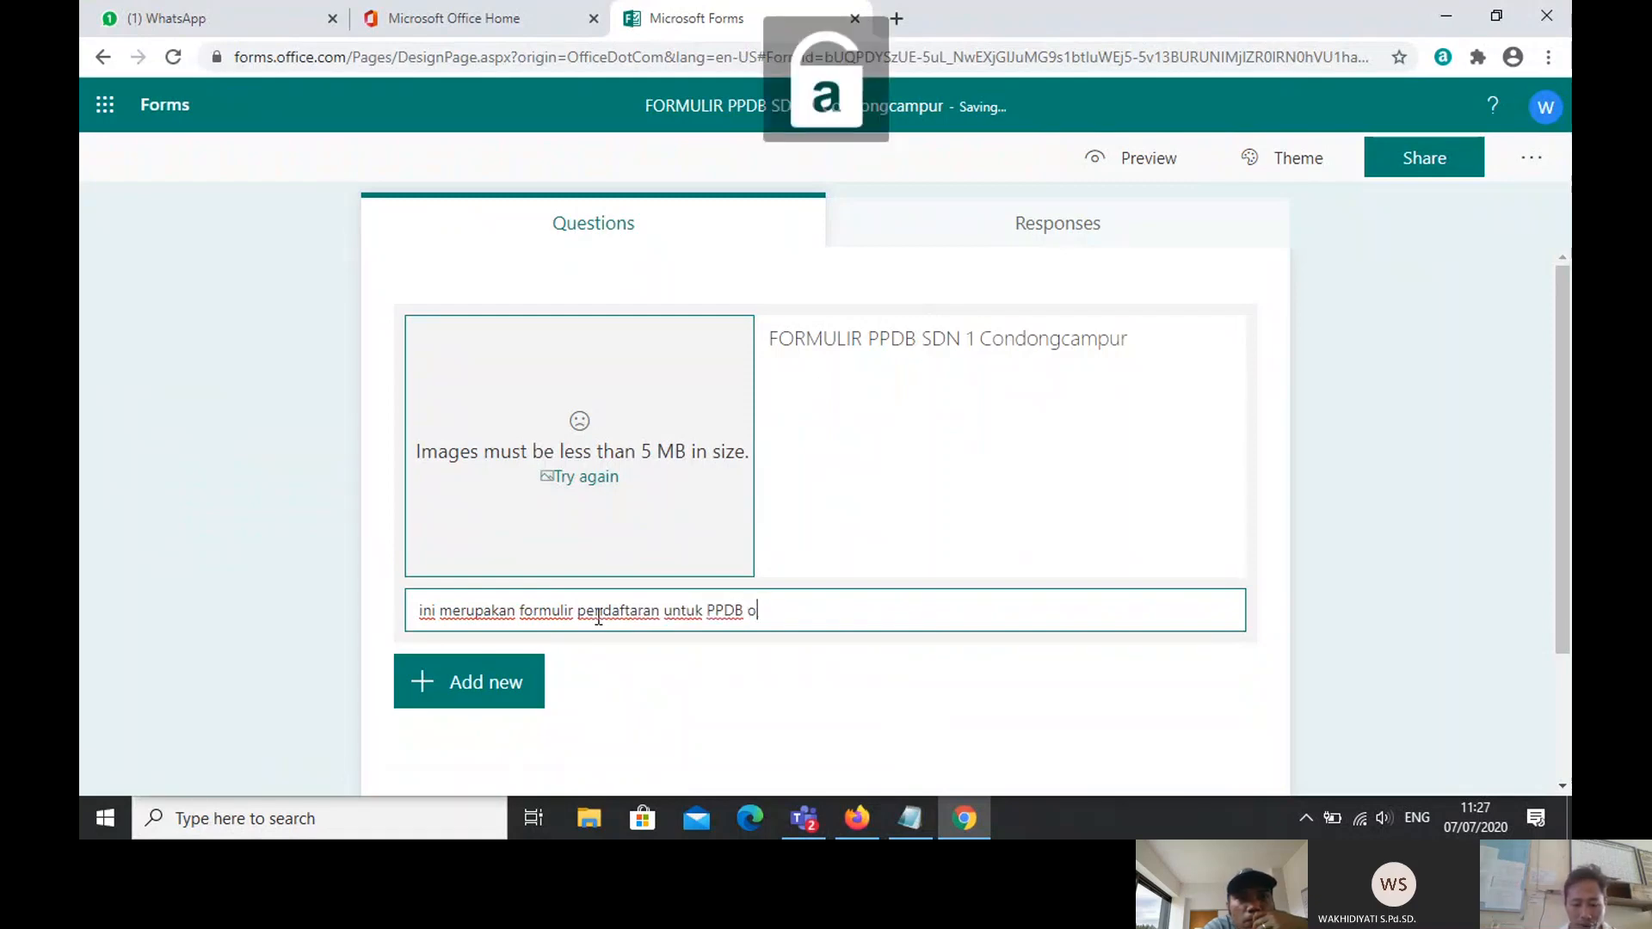
text(nline)
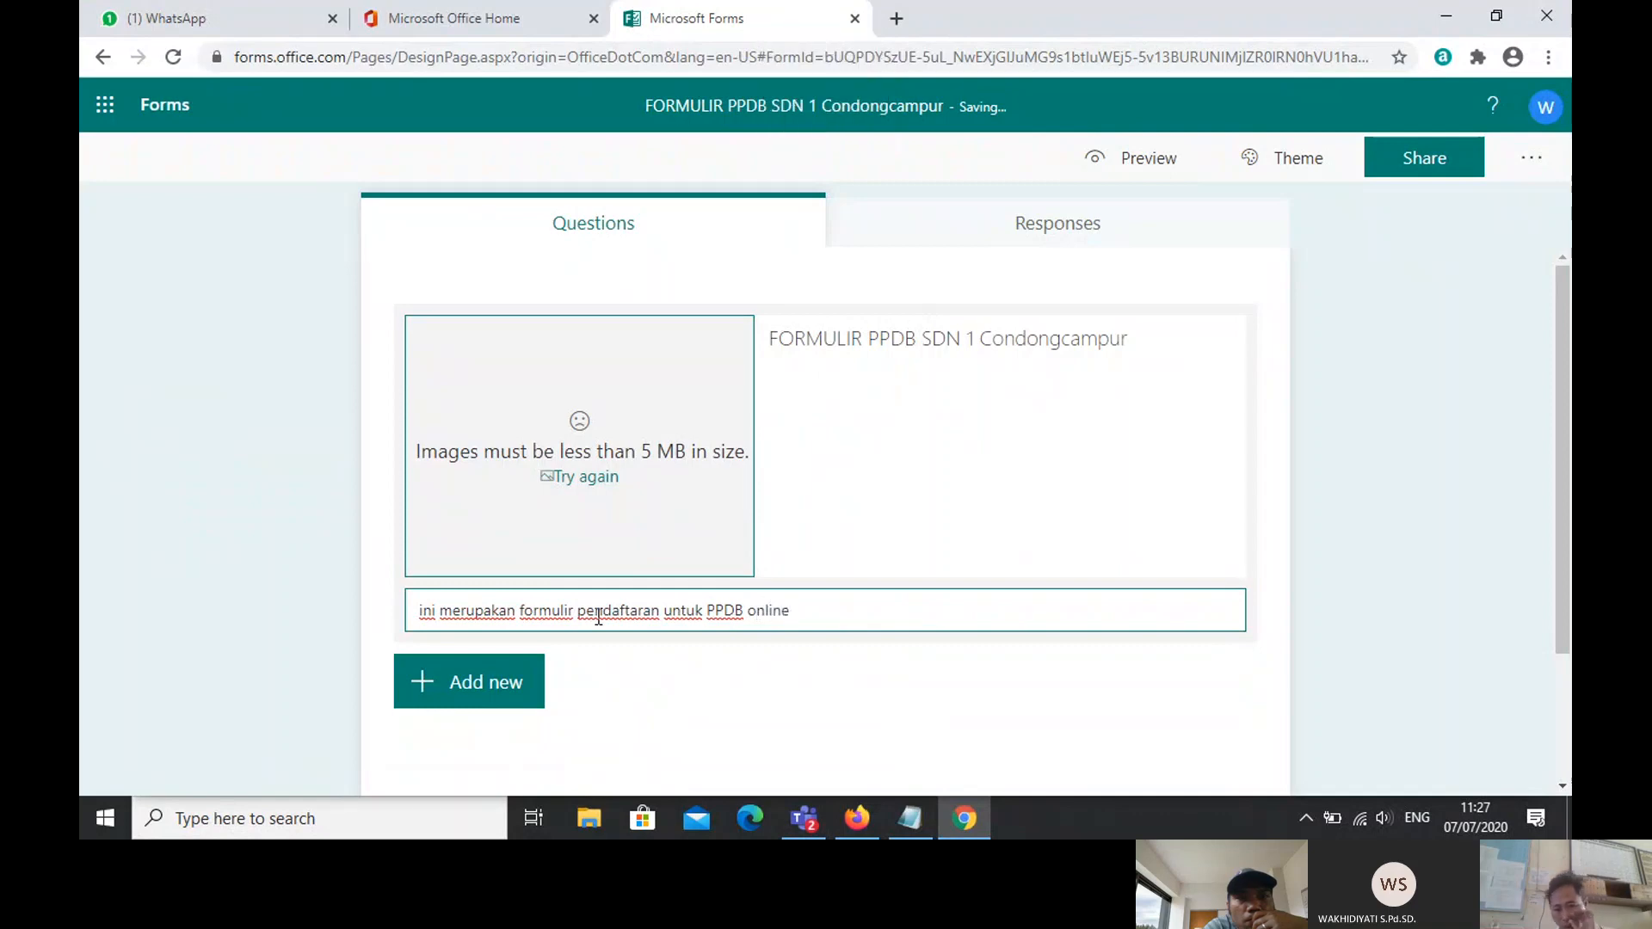
click(433, 704)
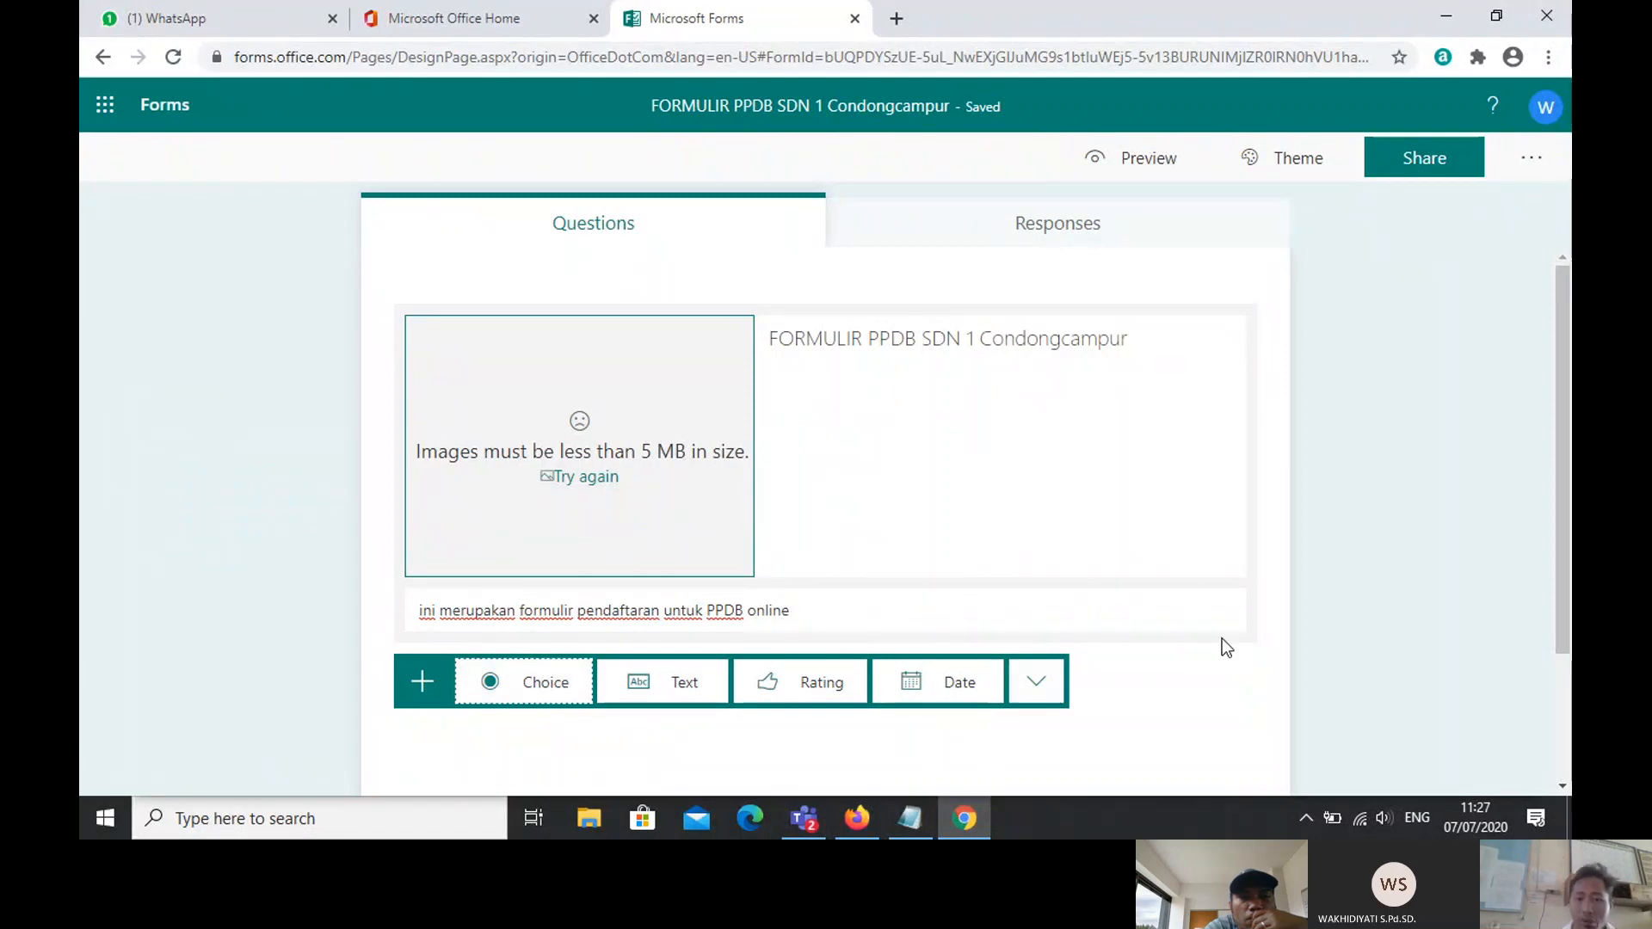
click(1227, 701)
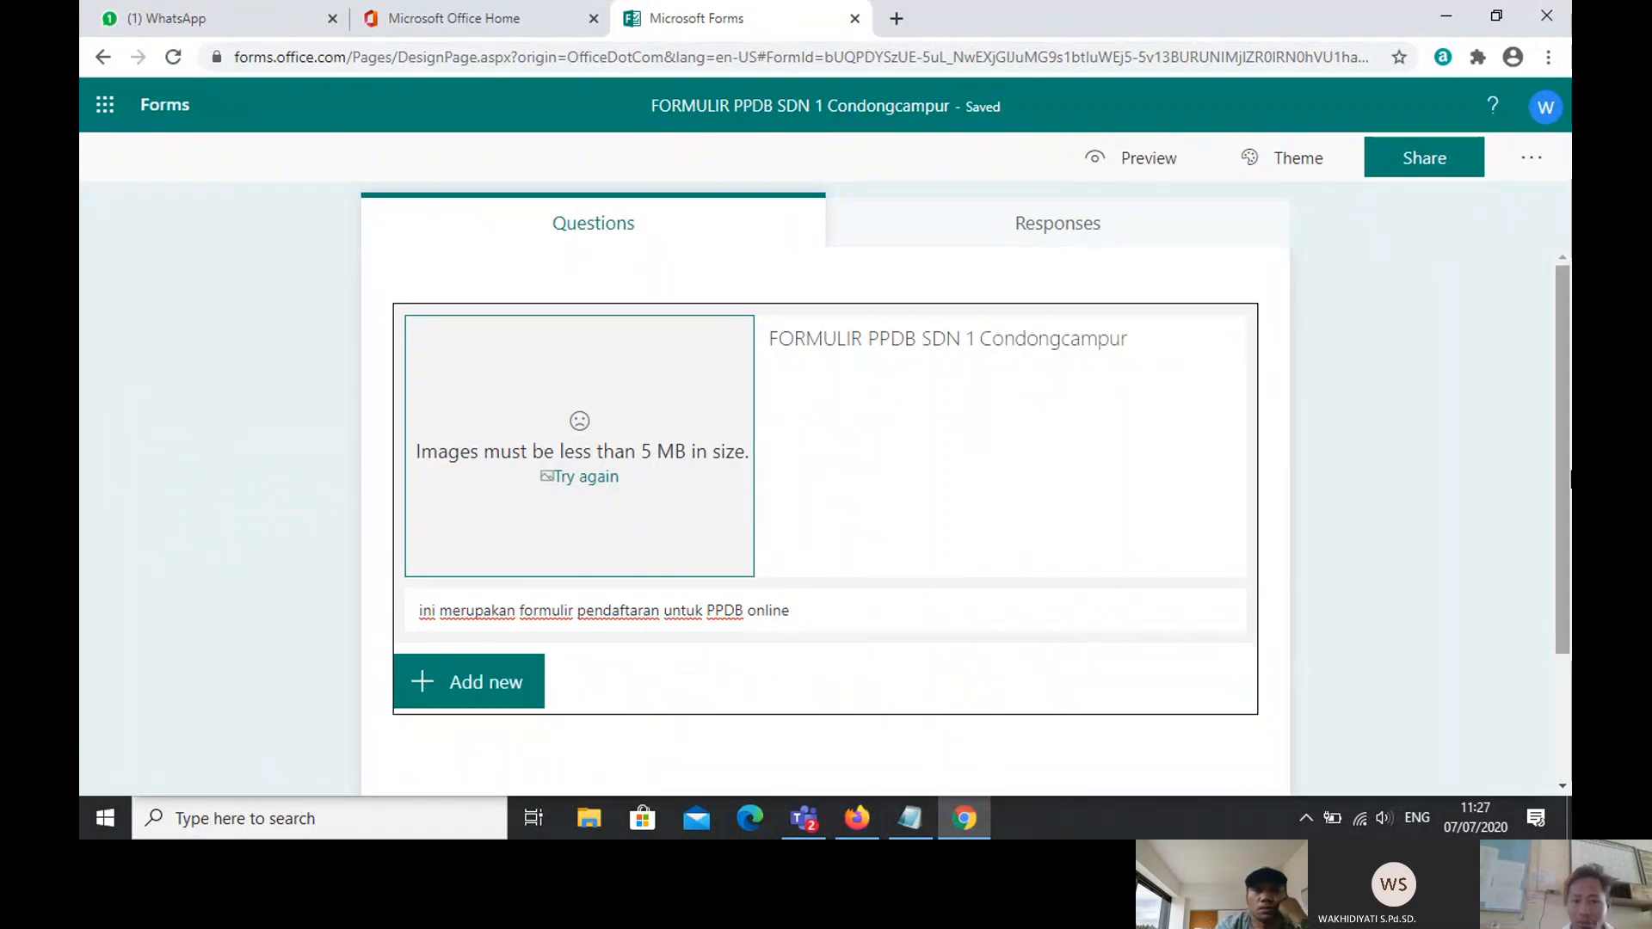
scroll(837, 479, down, 4)
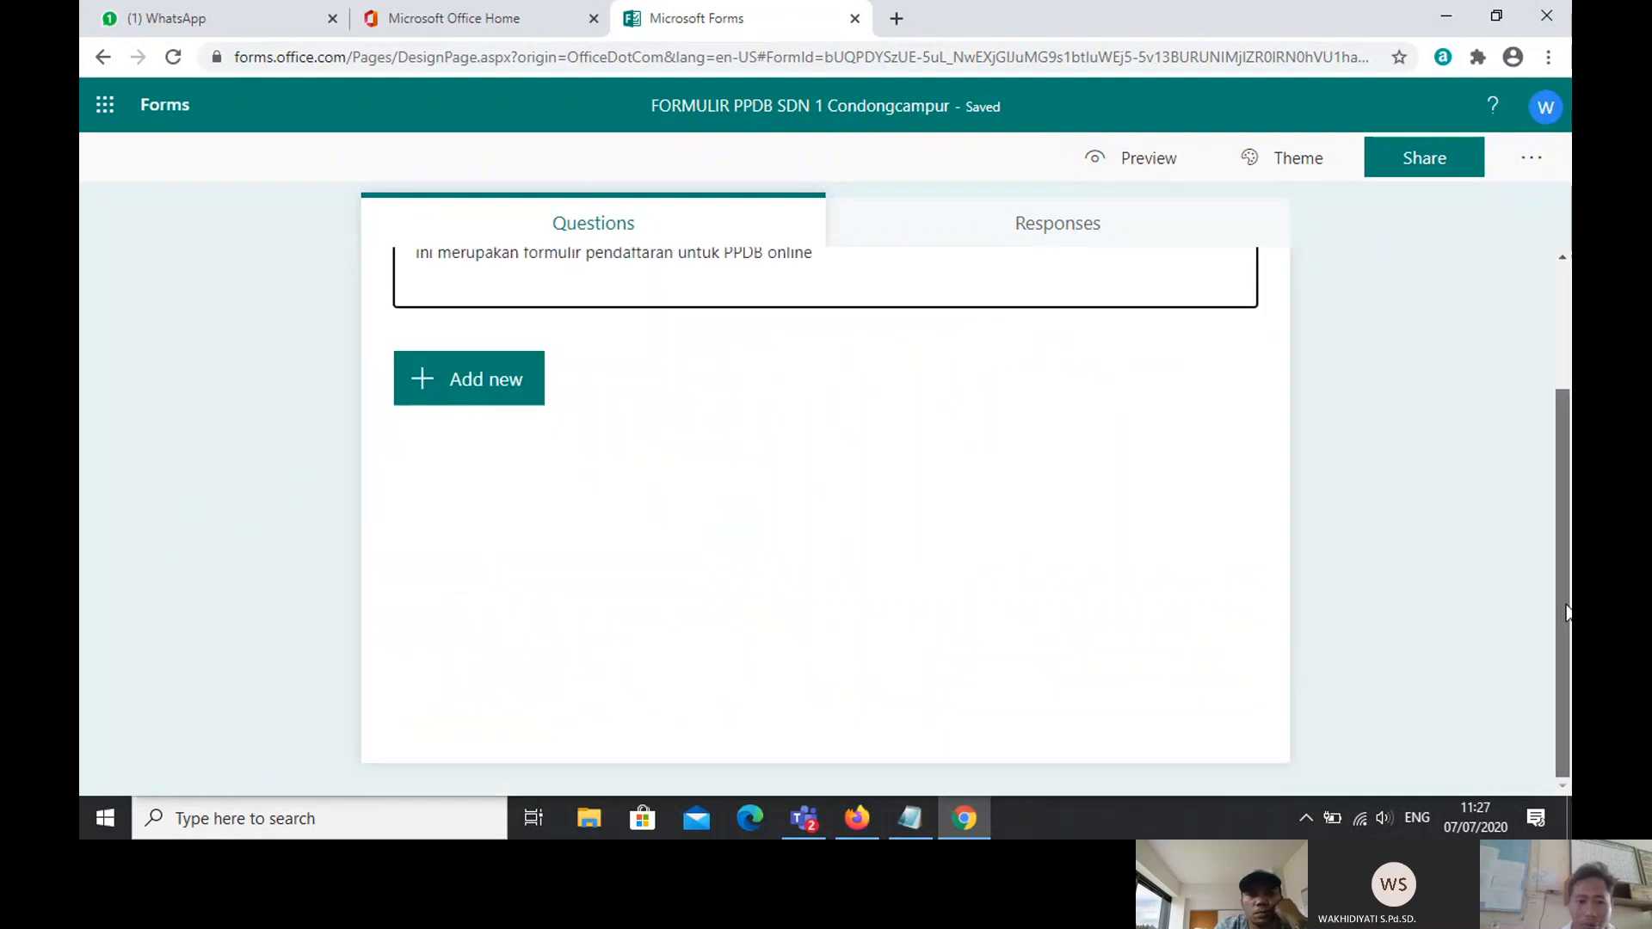
click(837, 479)
scroll(1566, 541, up, 2)
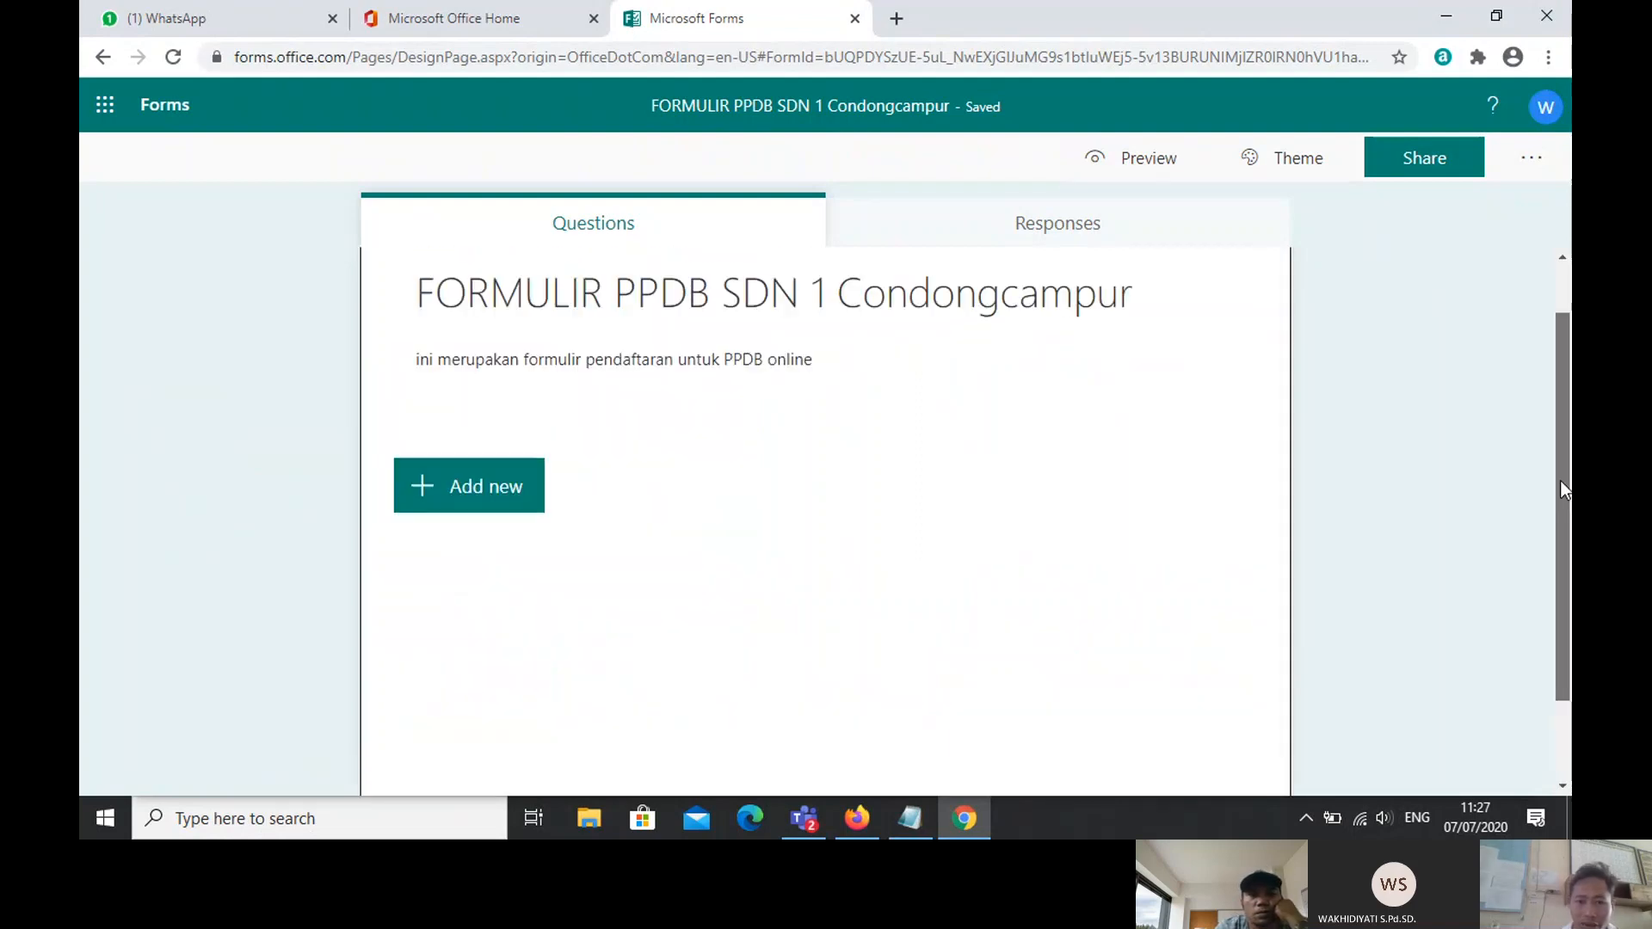
Step: Add a text question titled 'Nama' as question 1
scroll(1560, 480, up, 1)
click(467, 538)
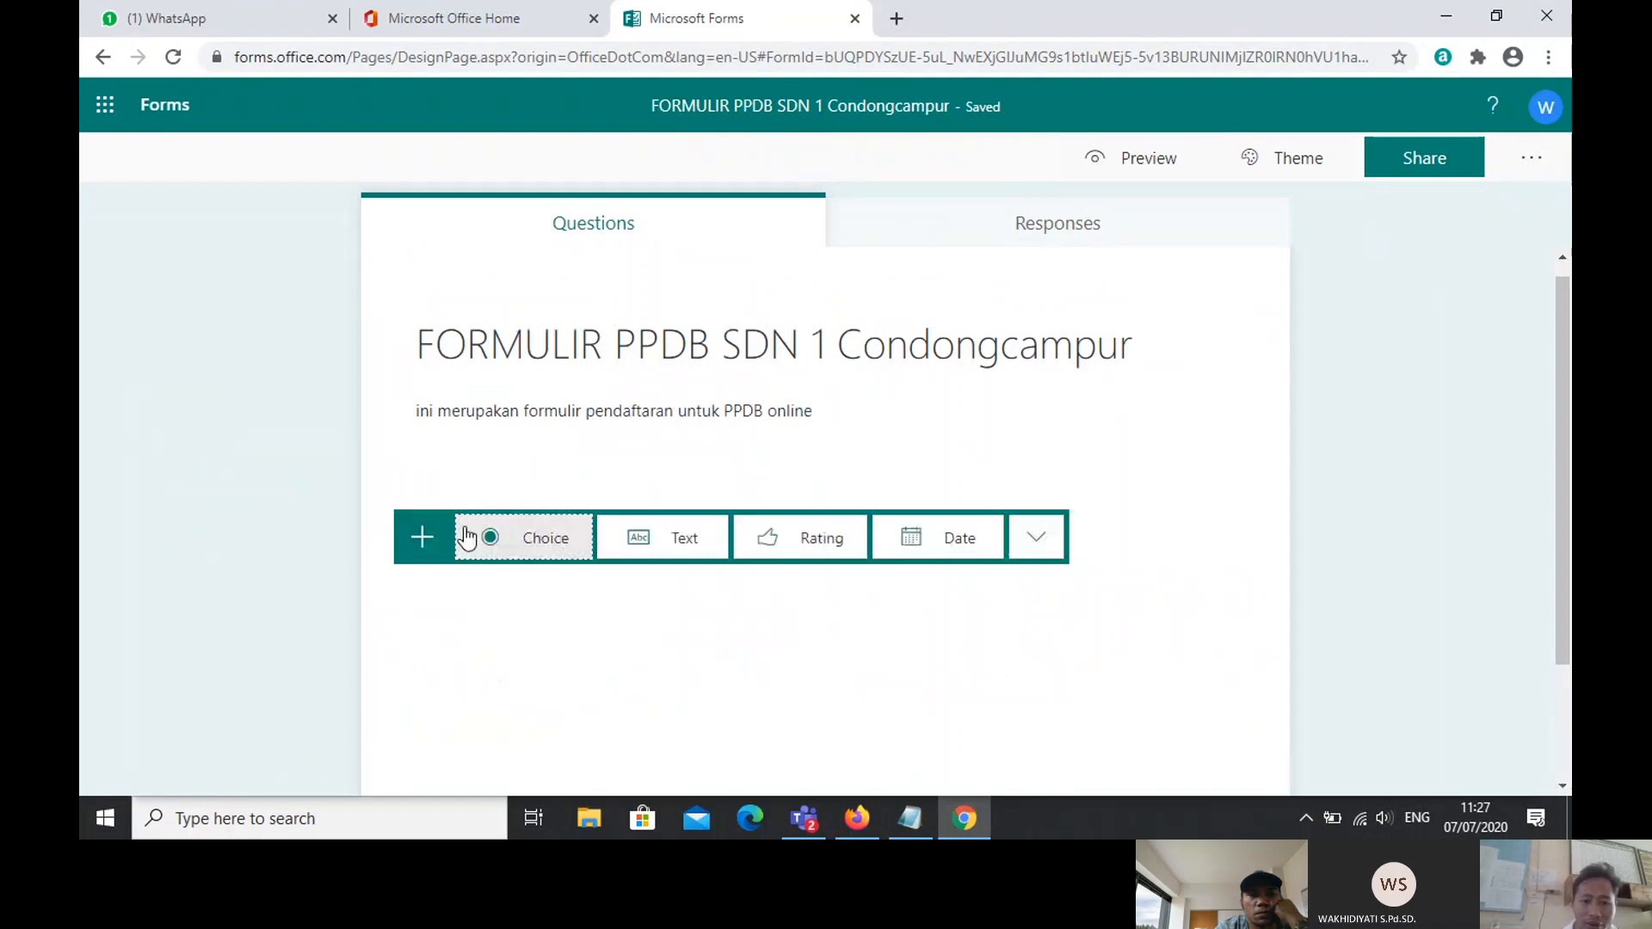
click(661, 542)
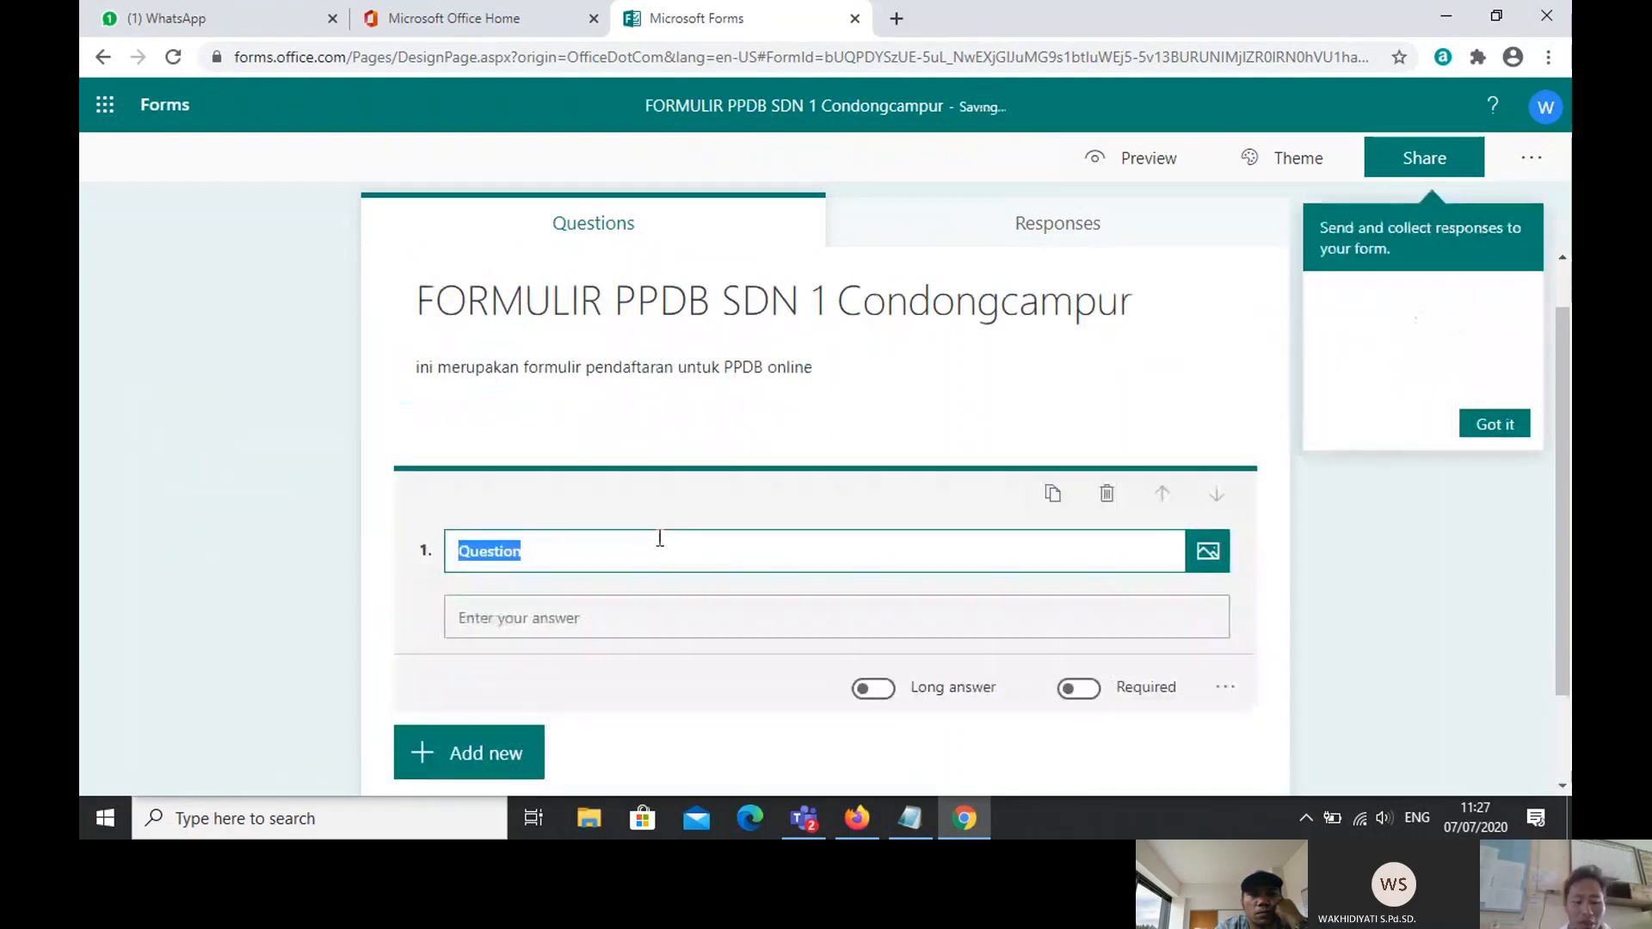
key(Caps_Lock)
text(N)
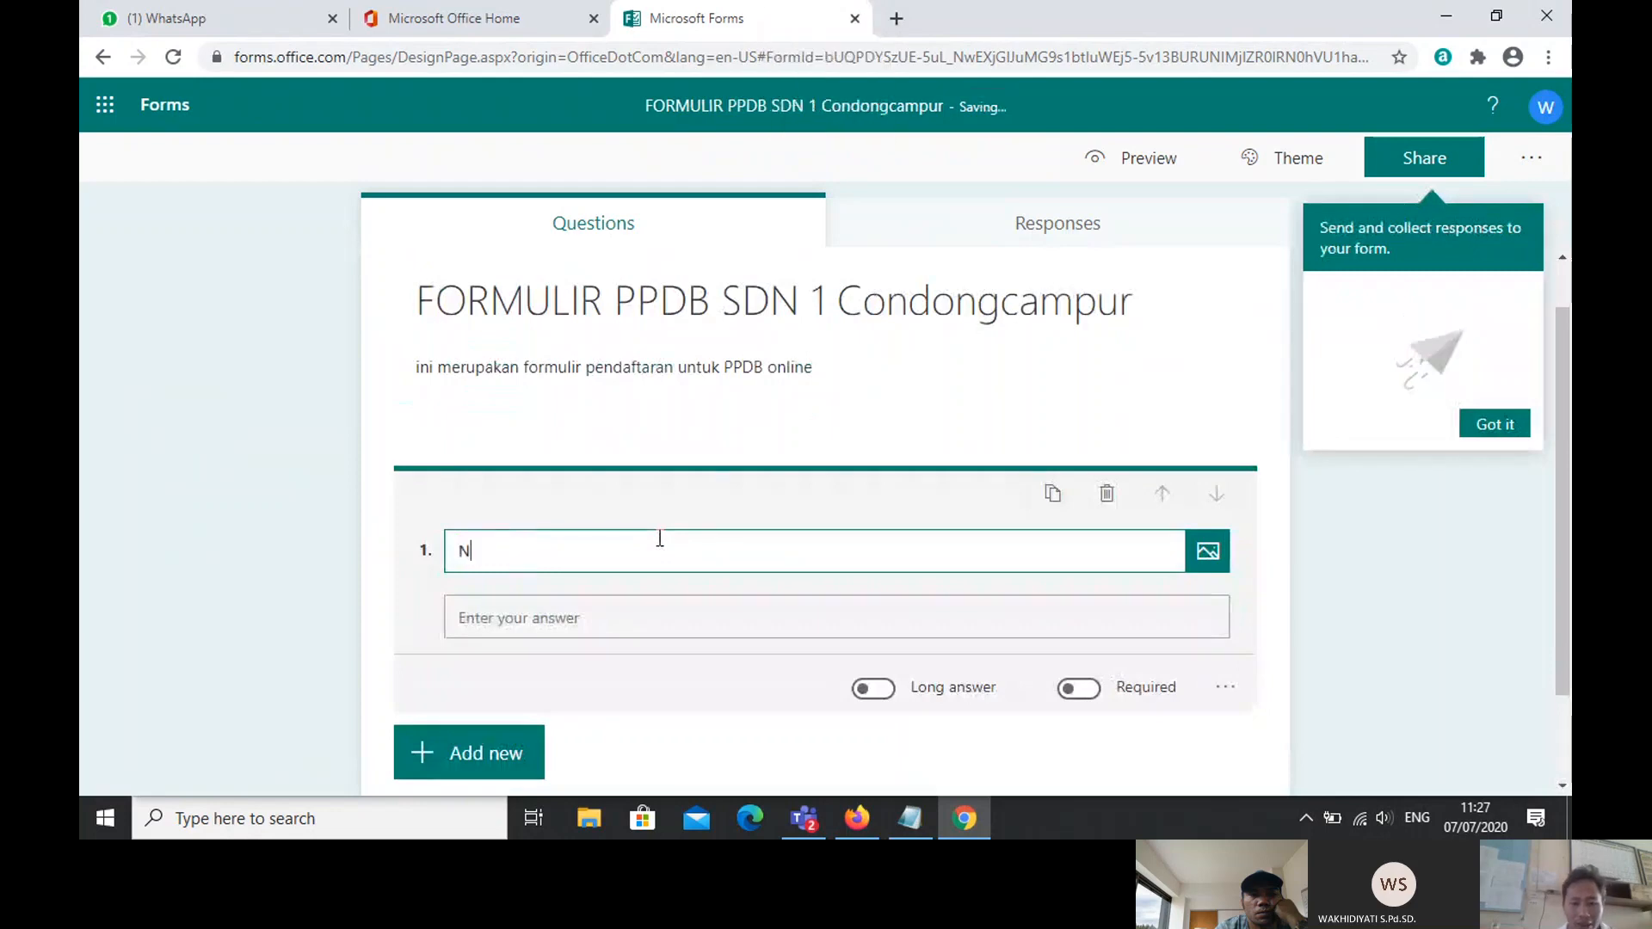
key(Caps_Lock)
text(ama)
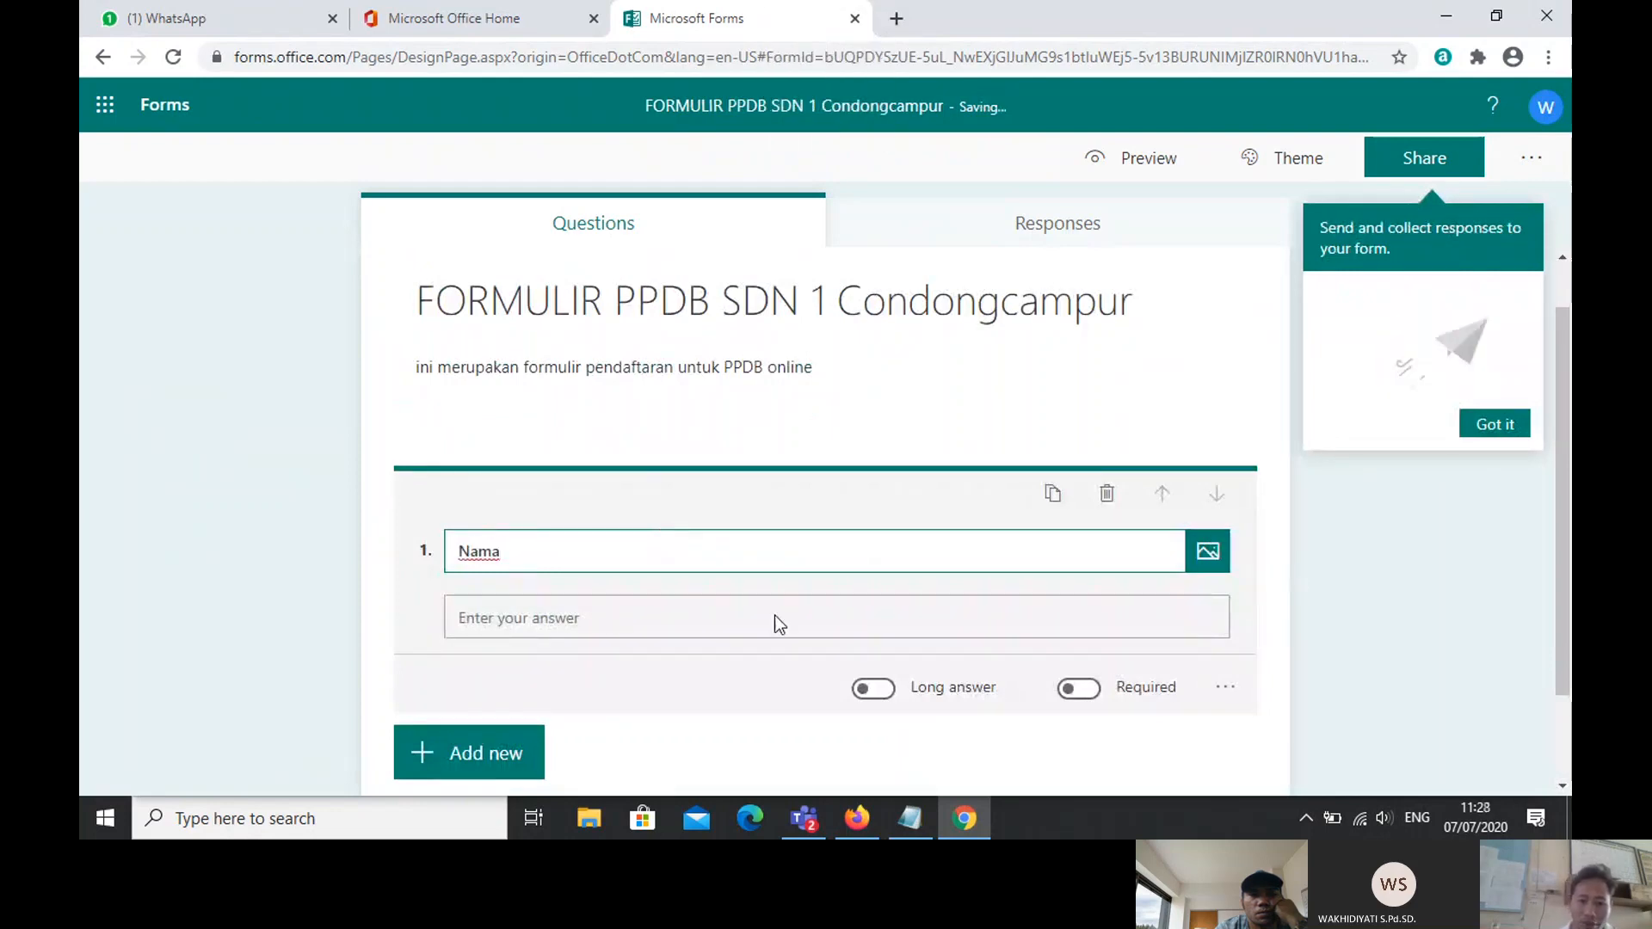
click(731, 627)
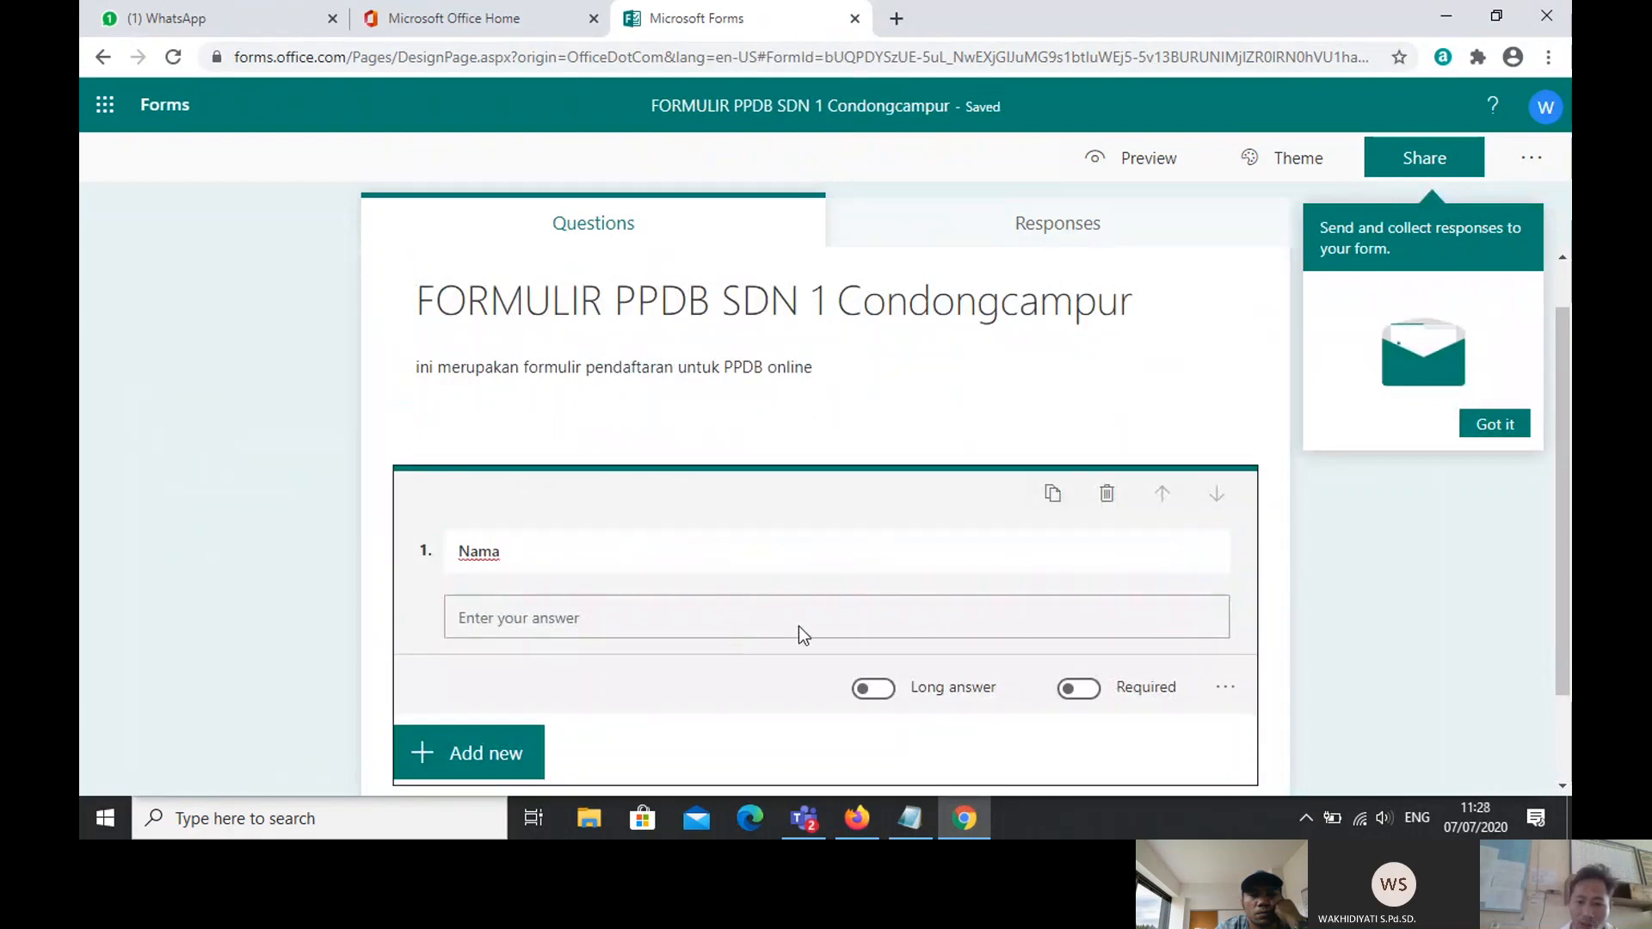
Step: Make the Nama question required with Long answer turned on
click(1094, 694)
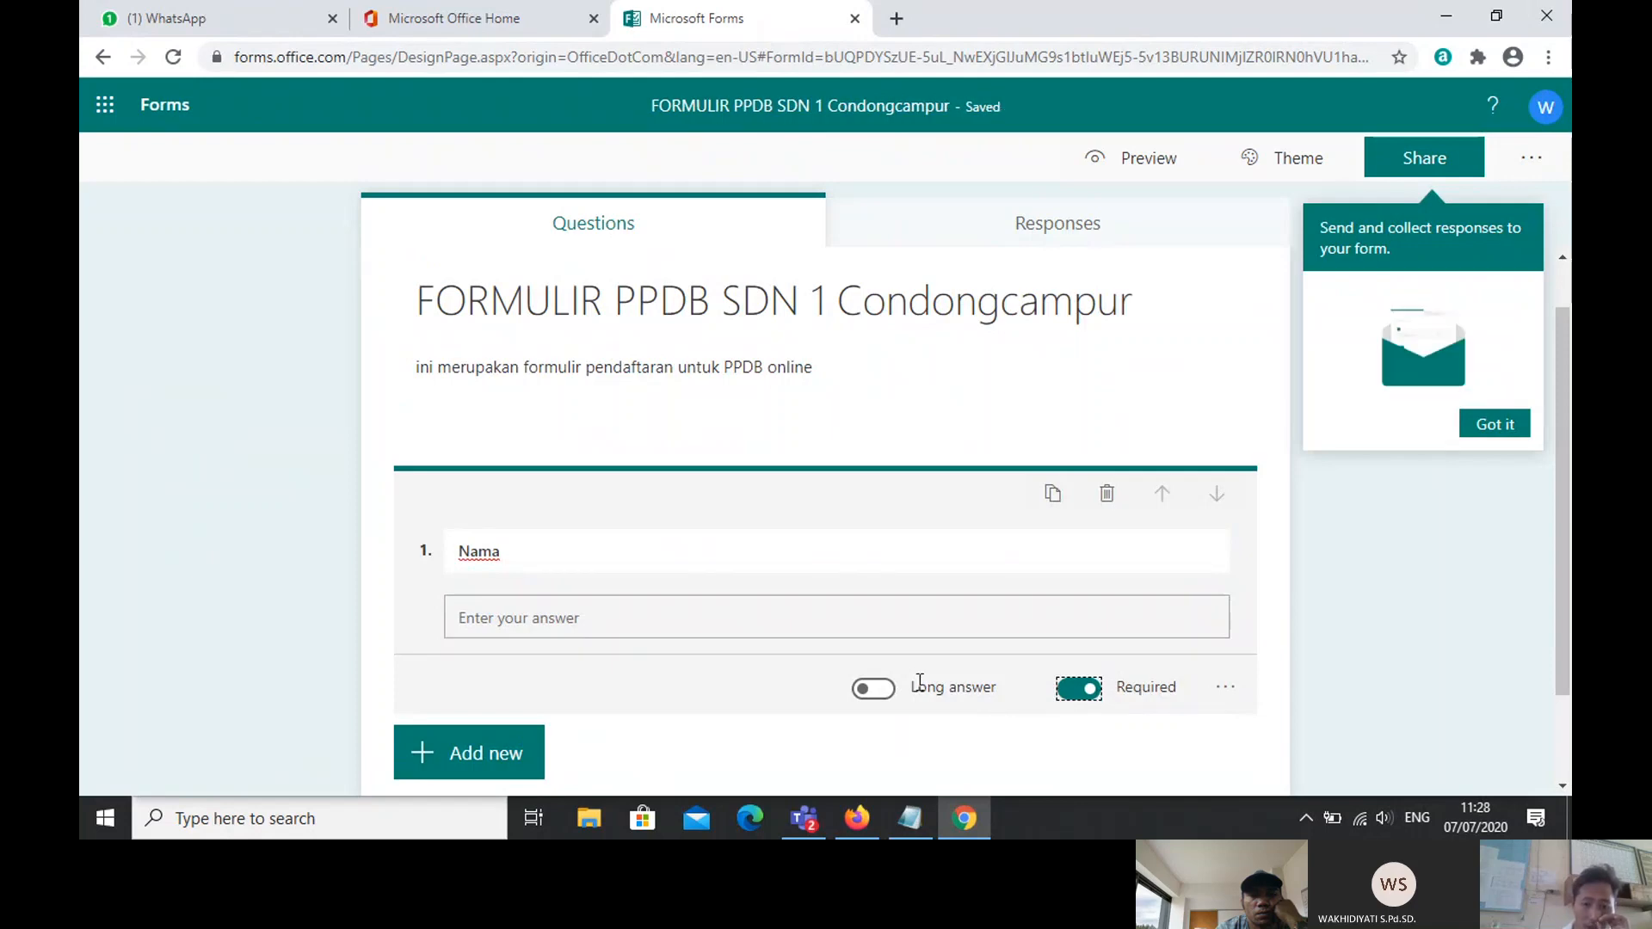
click(874, 690)
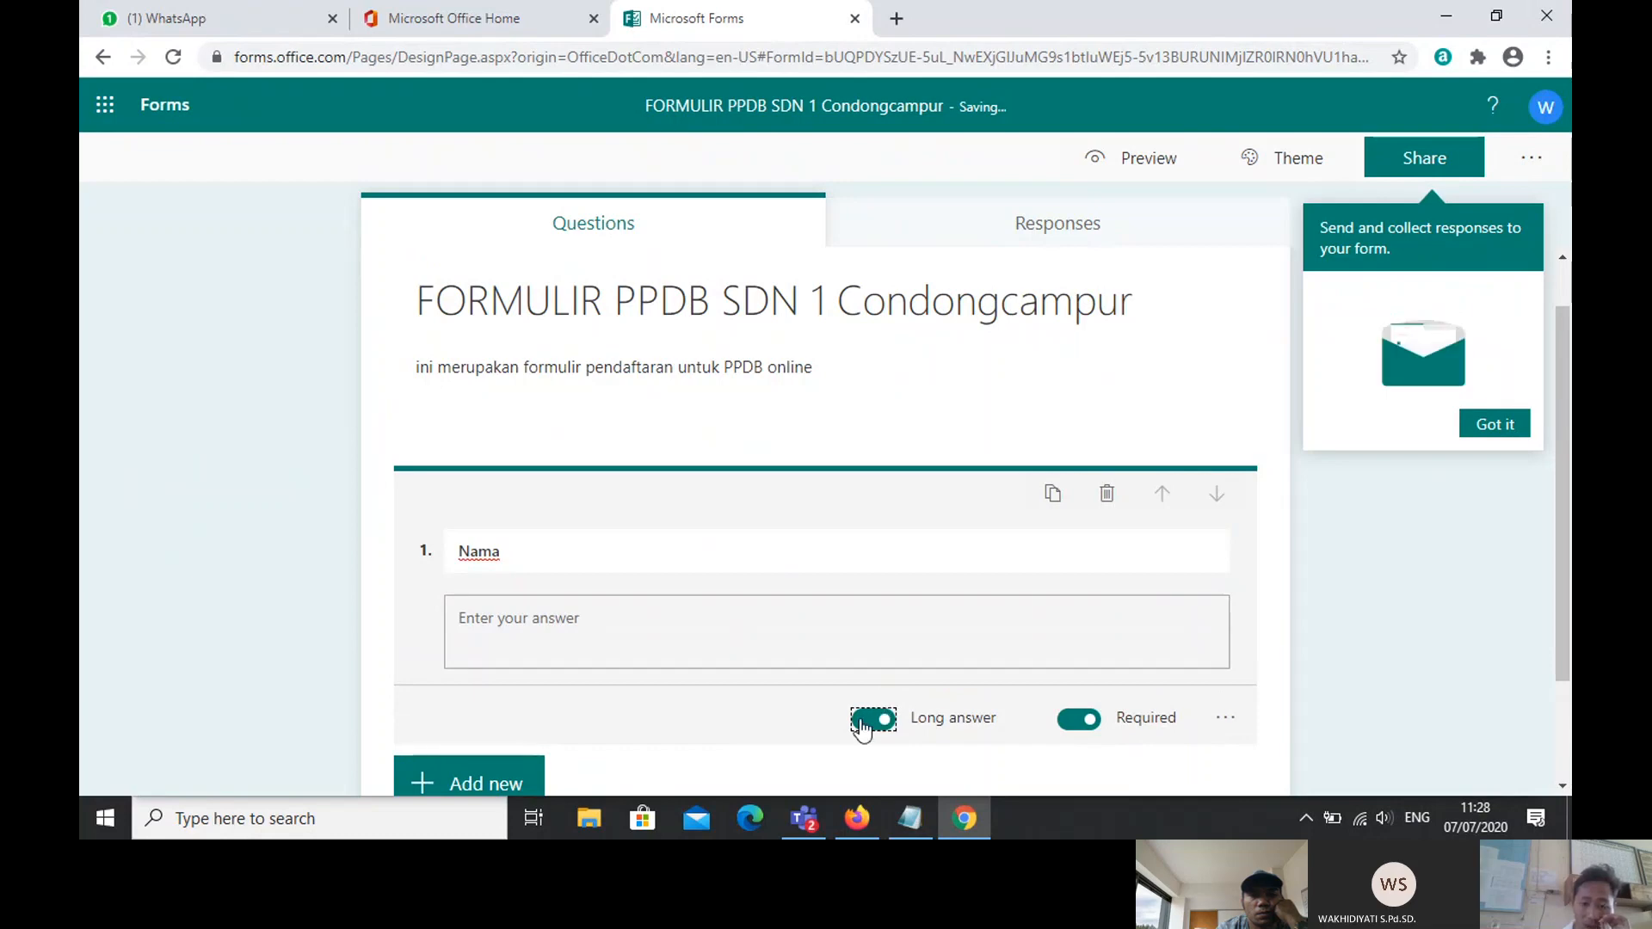
click(862, 726)
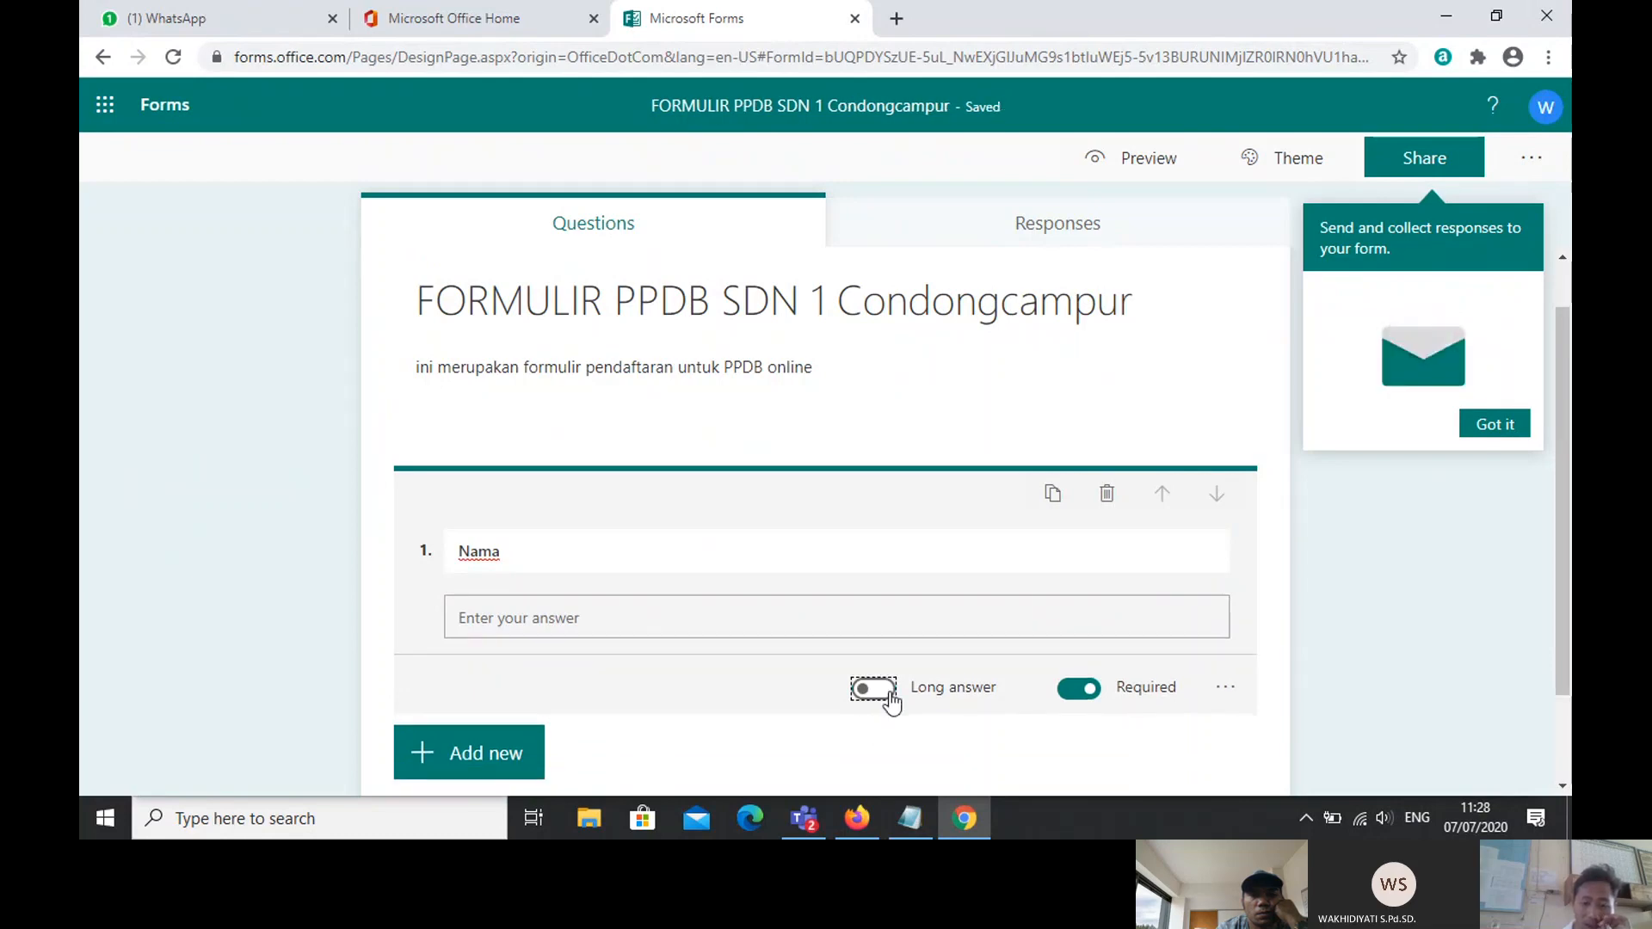
click(887, 692)
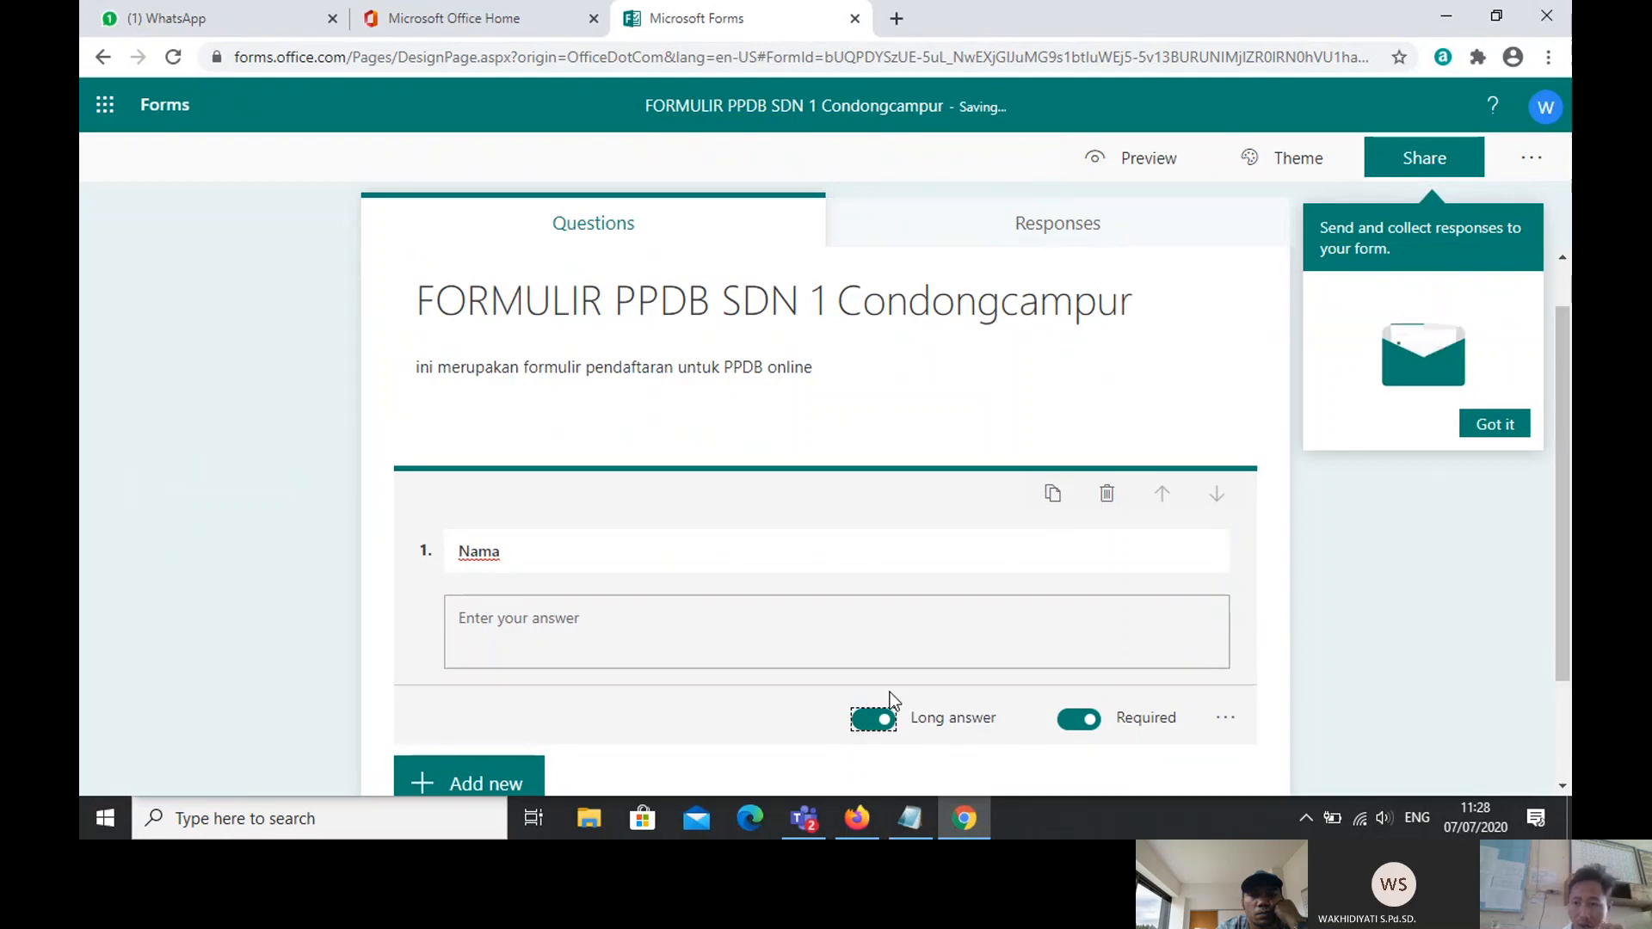
drag(1567, 490, 1561, 613)
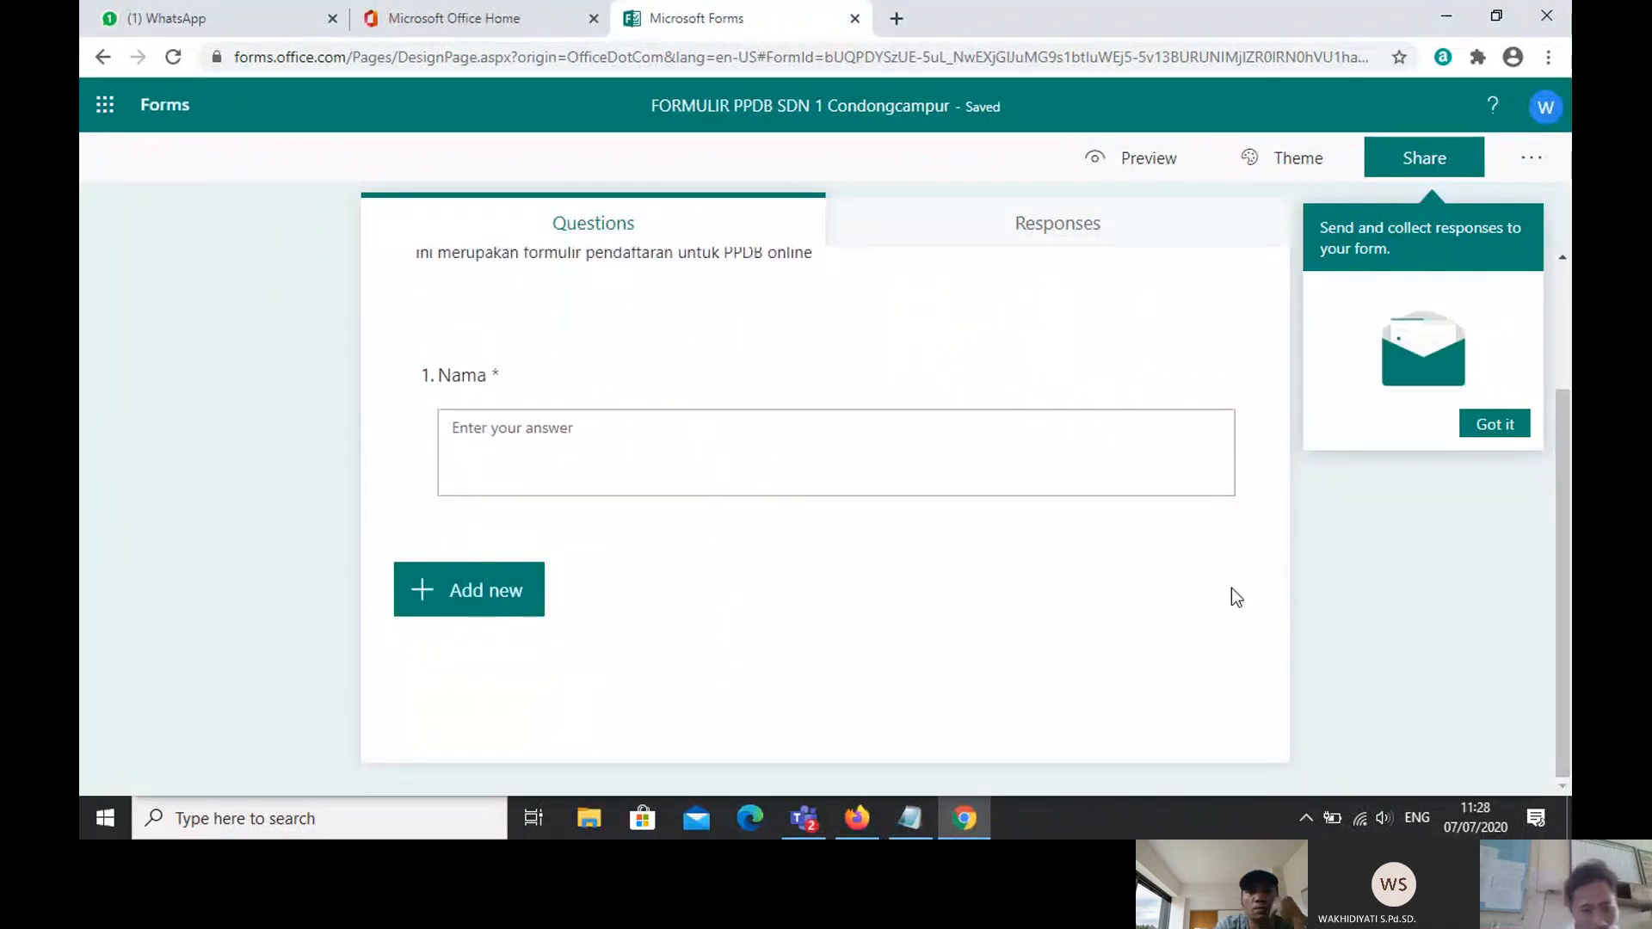
Step: Add text question 2 titled 'Tempat.tgl lahir' and dismiss the branching tip
click(459, 609)
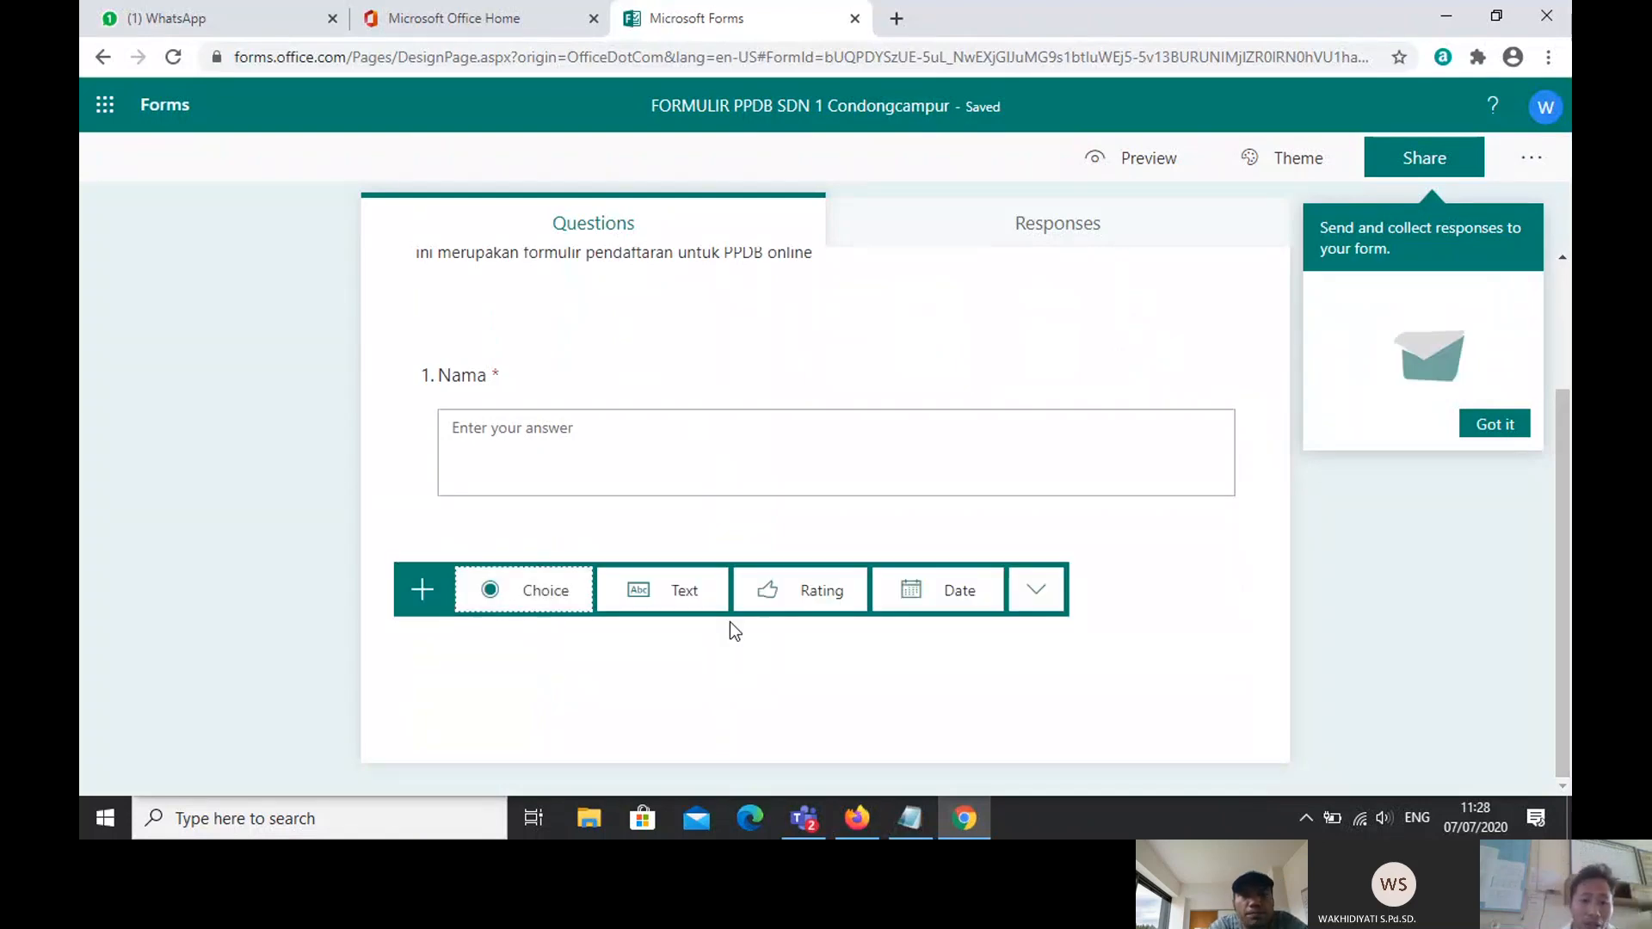
click(670, 596)
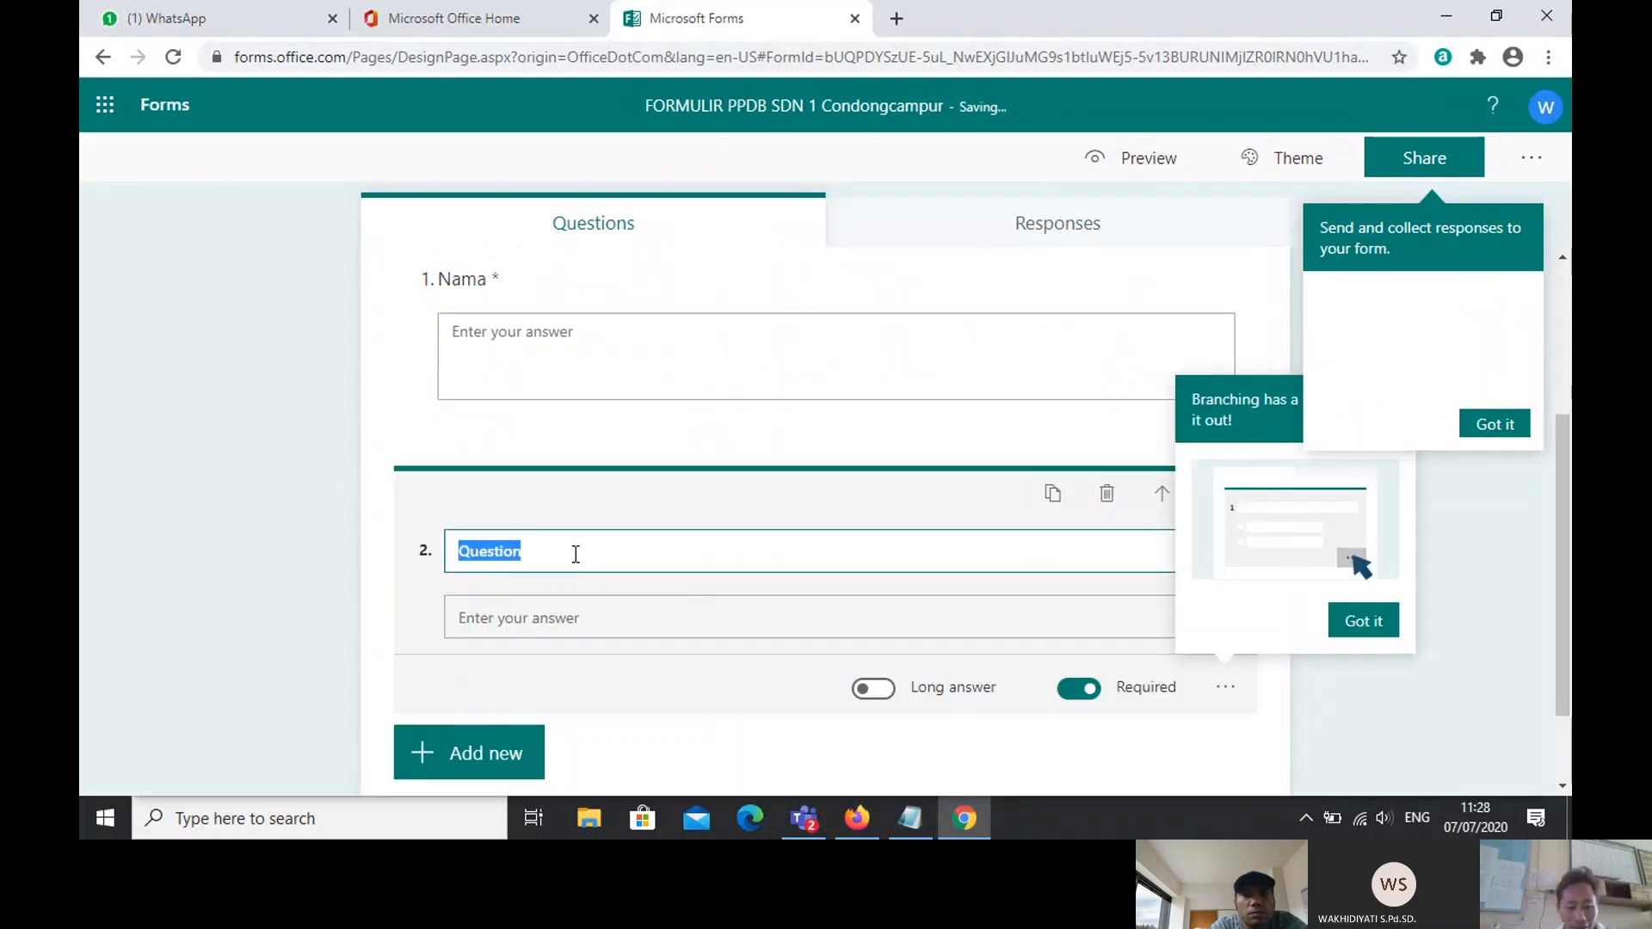
key(Caps_Lock)
text(T)
key(Caps_Lock)
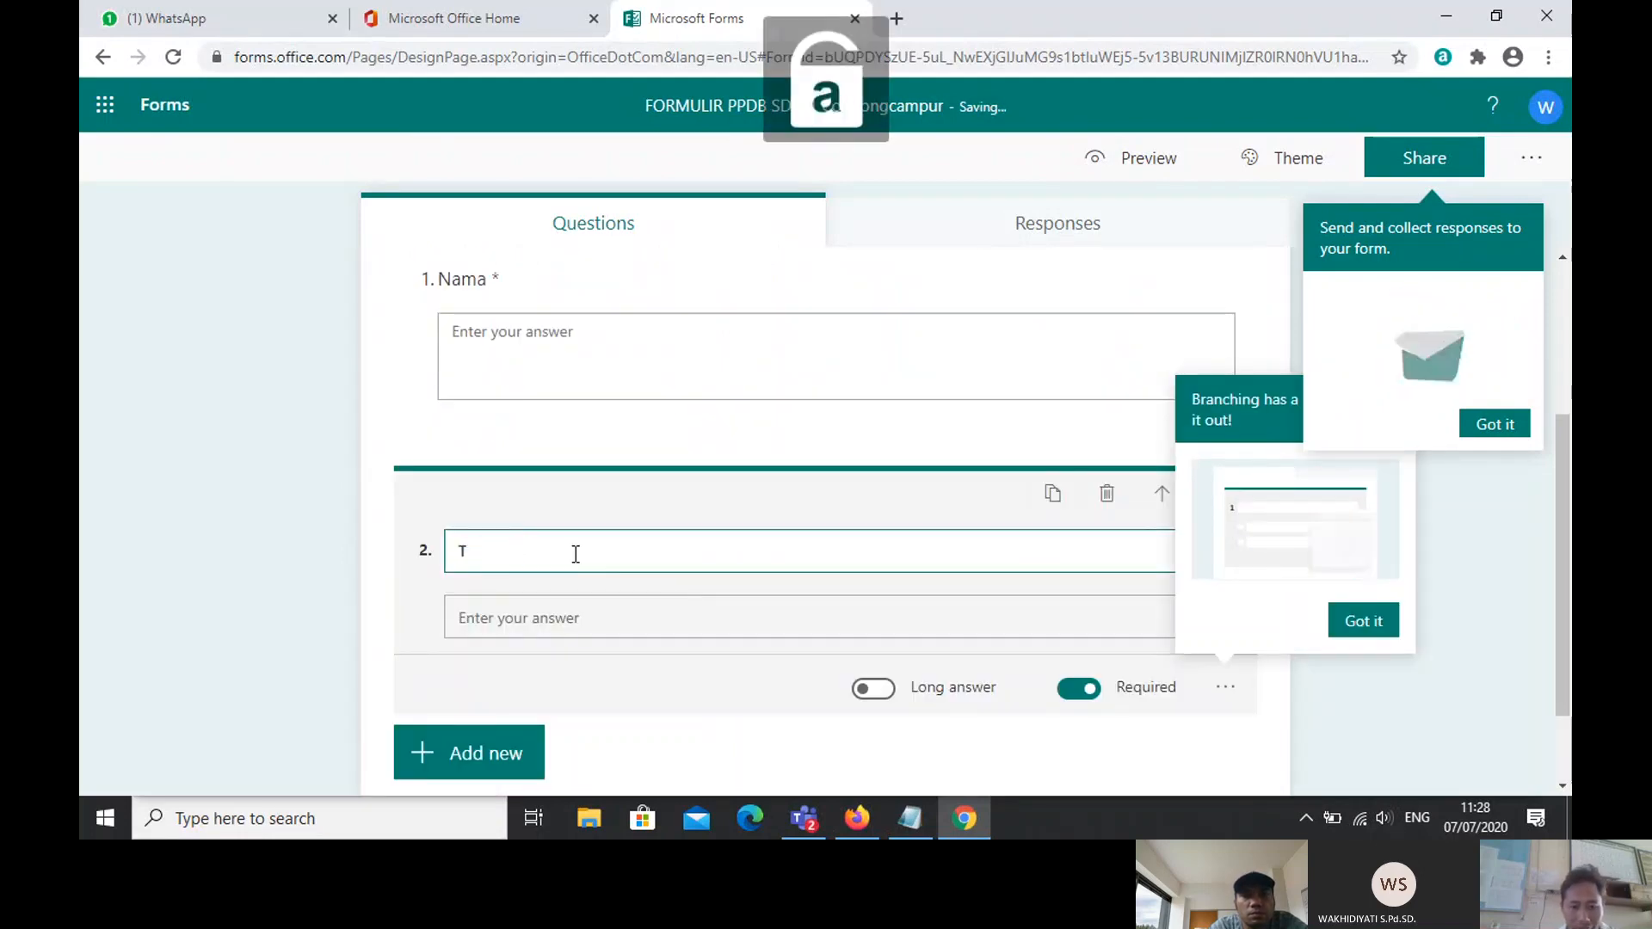
text(empat.)
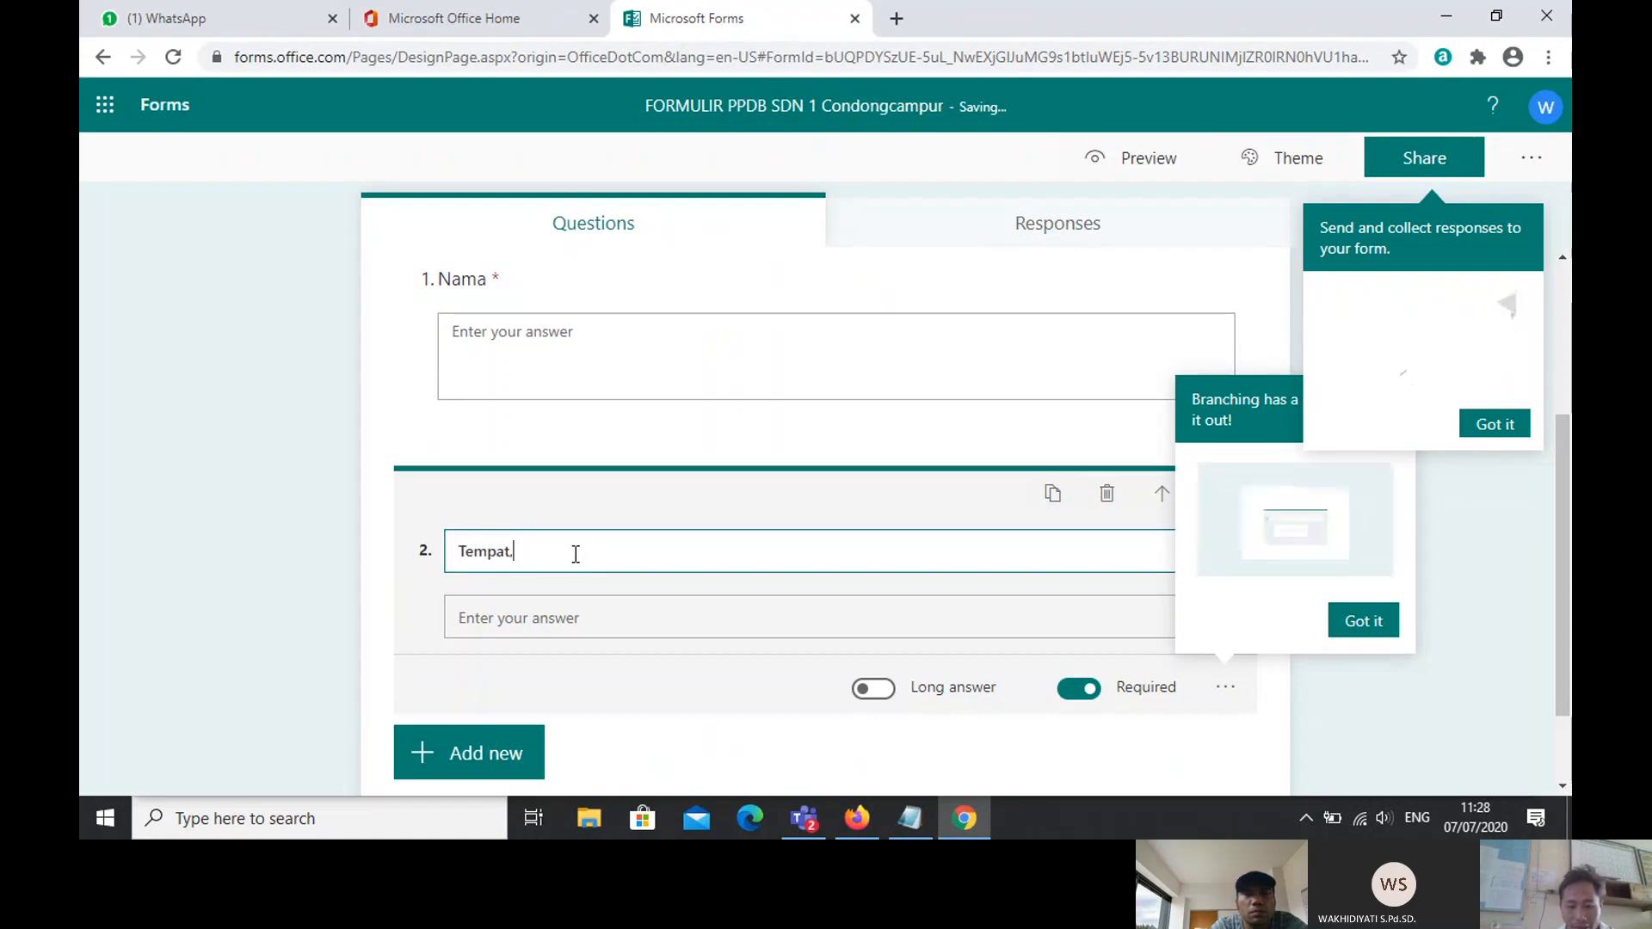
text(tgl lahi)
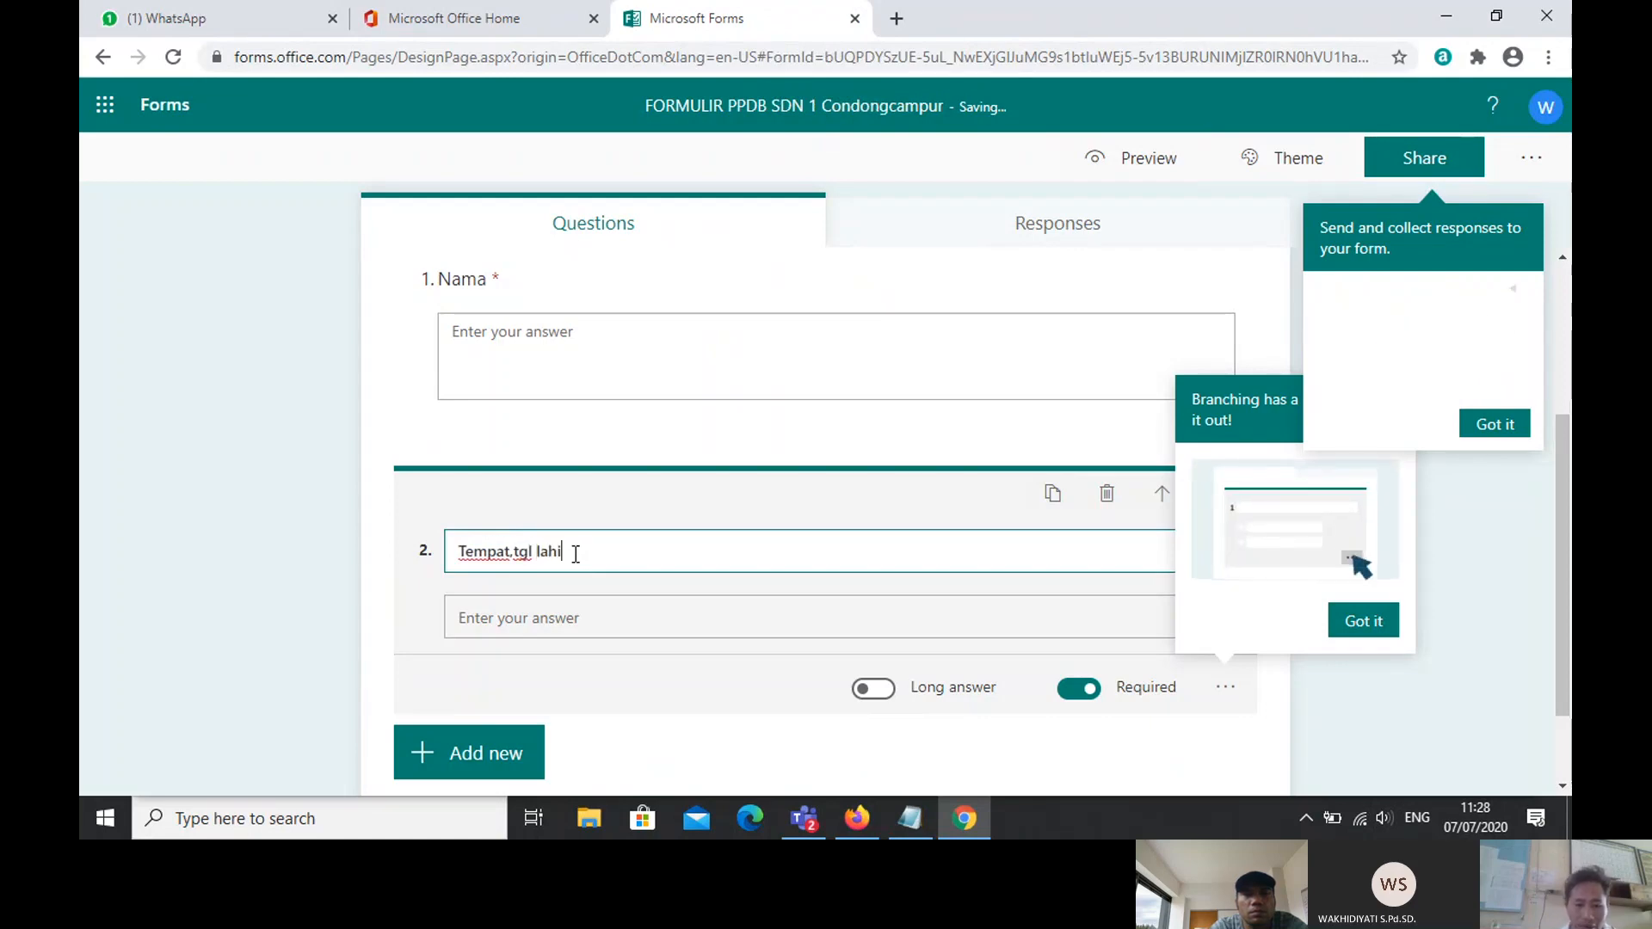
text(r)
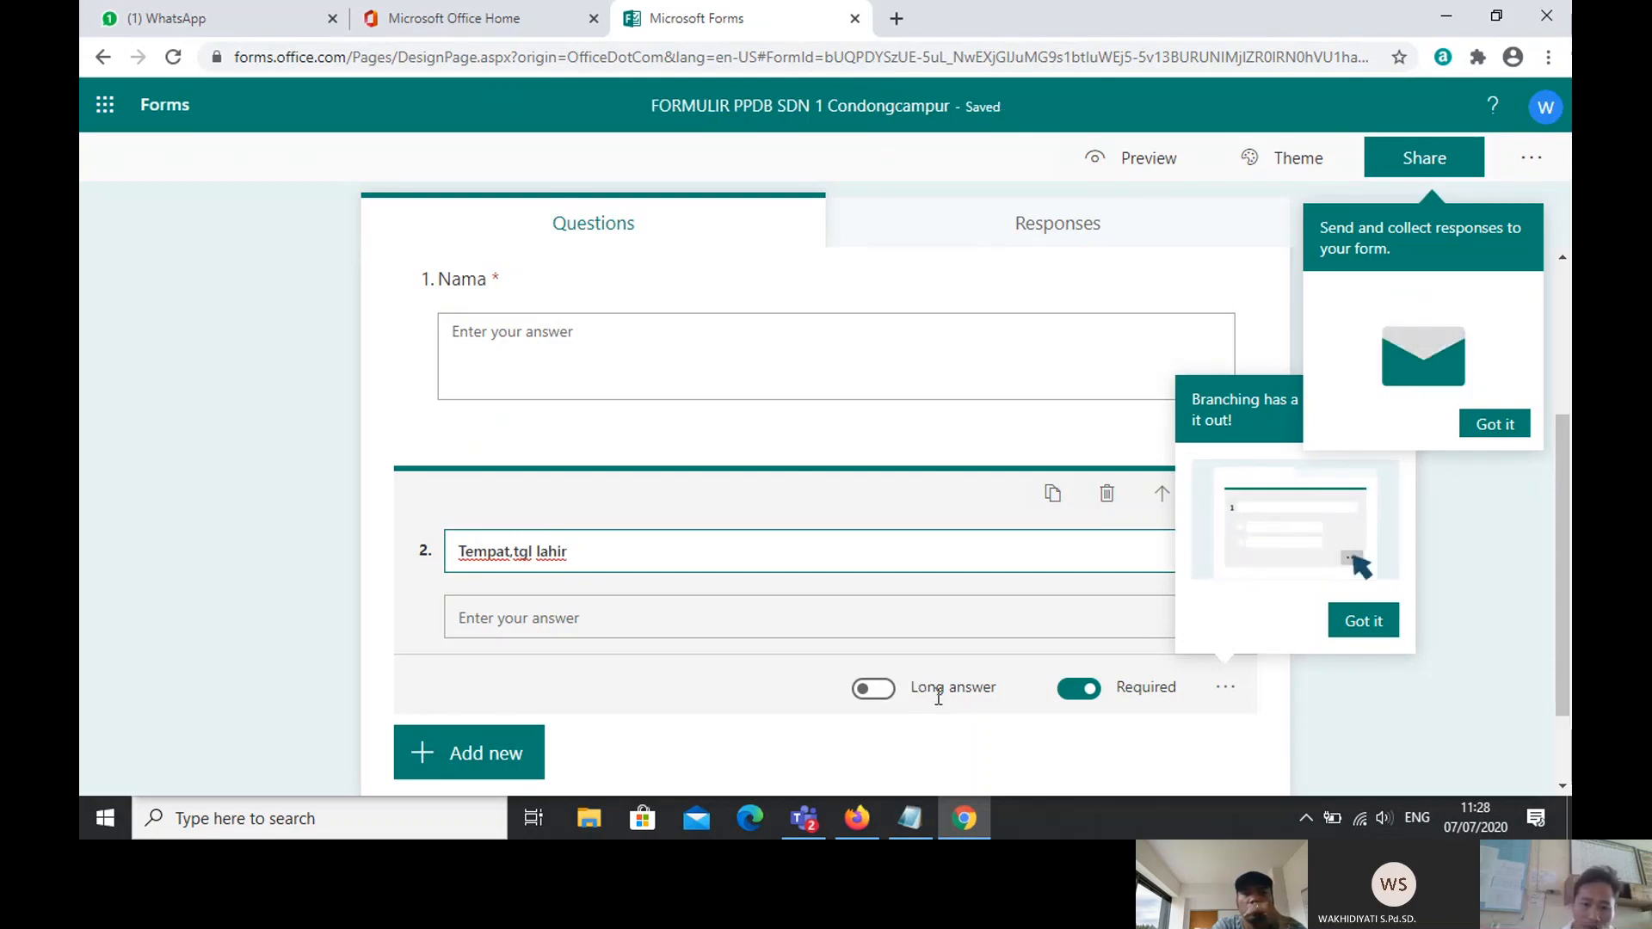
click(1565, 498)
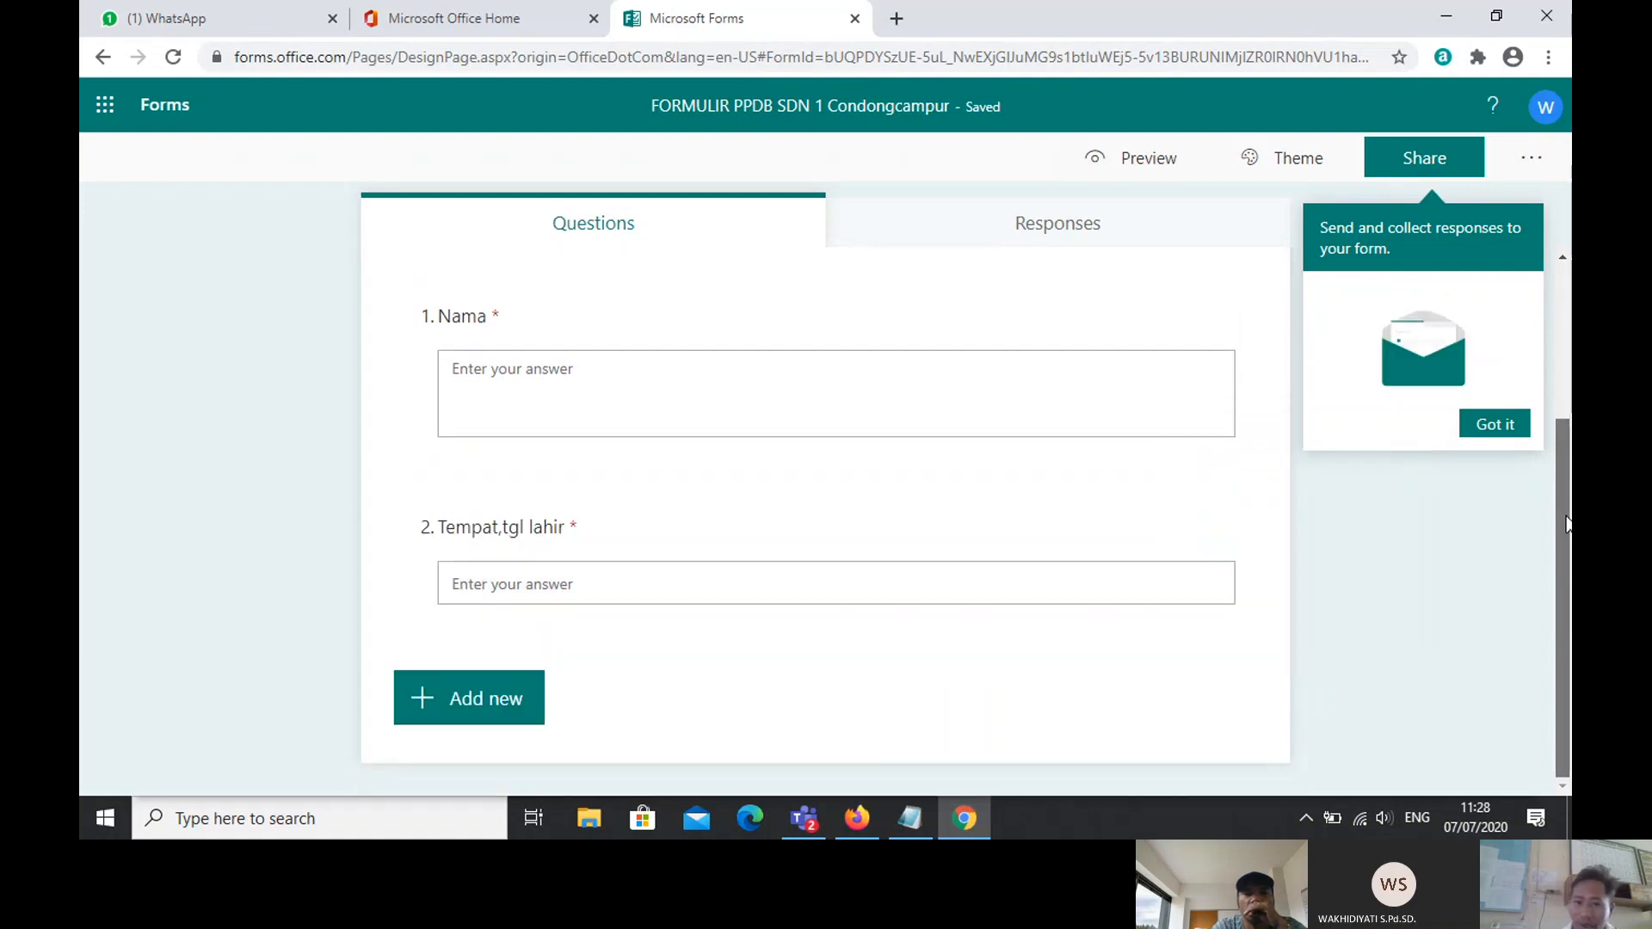
click(454, 717)
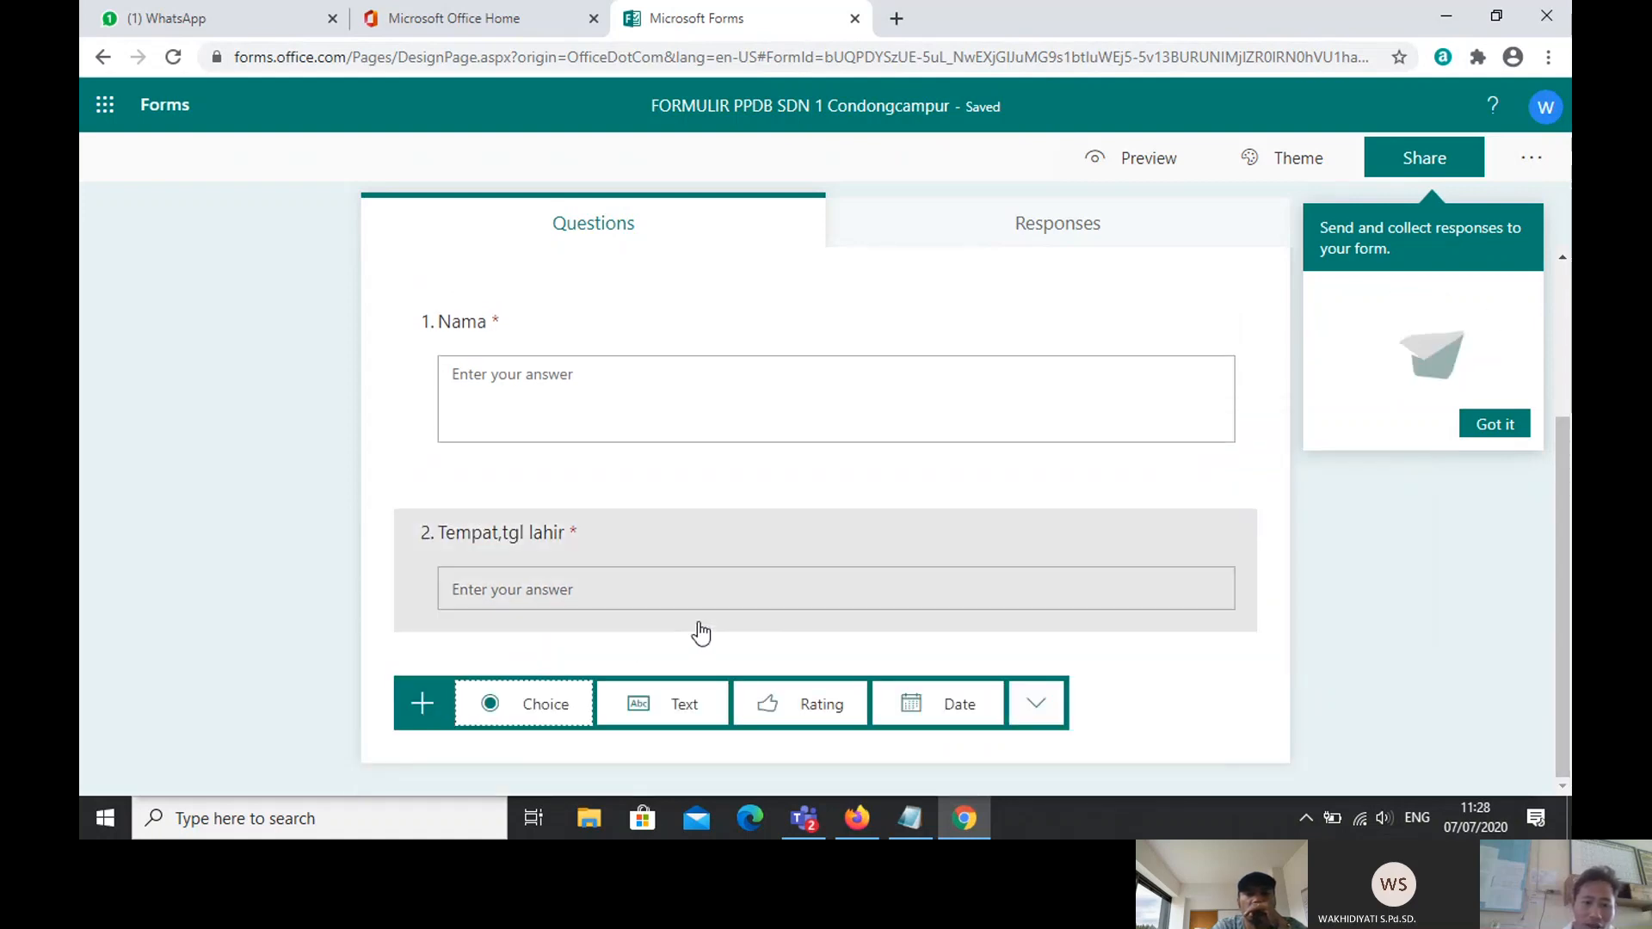
Step: Add a choice question as question 3 titled 'Jenis Kelamin'
click(499, 716)
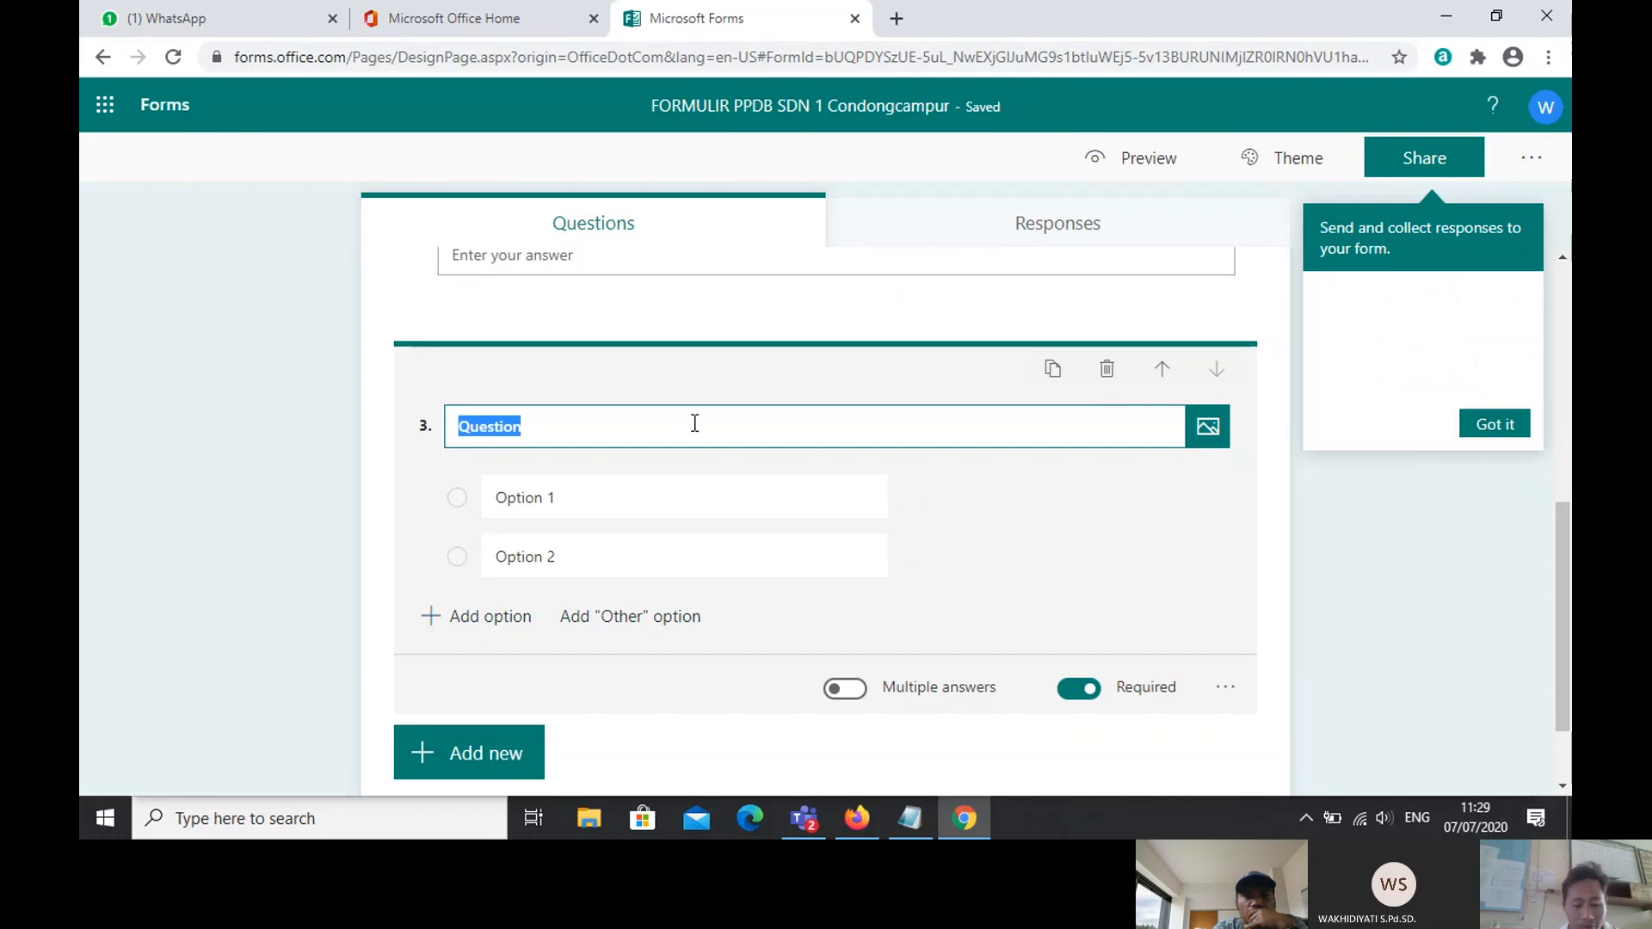
key(Caps_Lock)
text(J)
key(Caps_Lock)
text(eni)
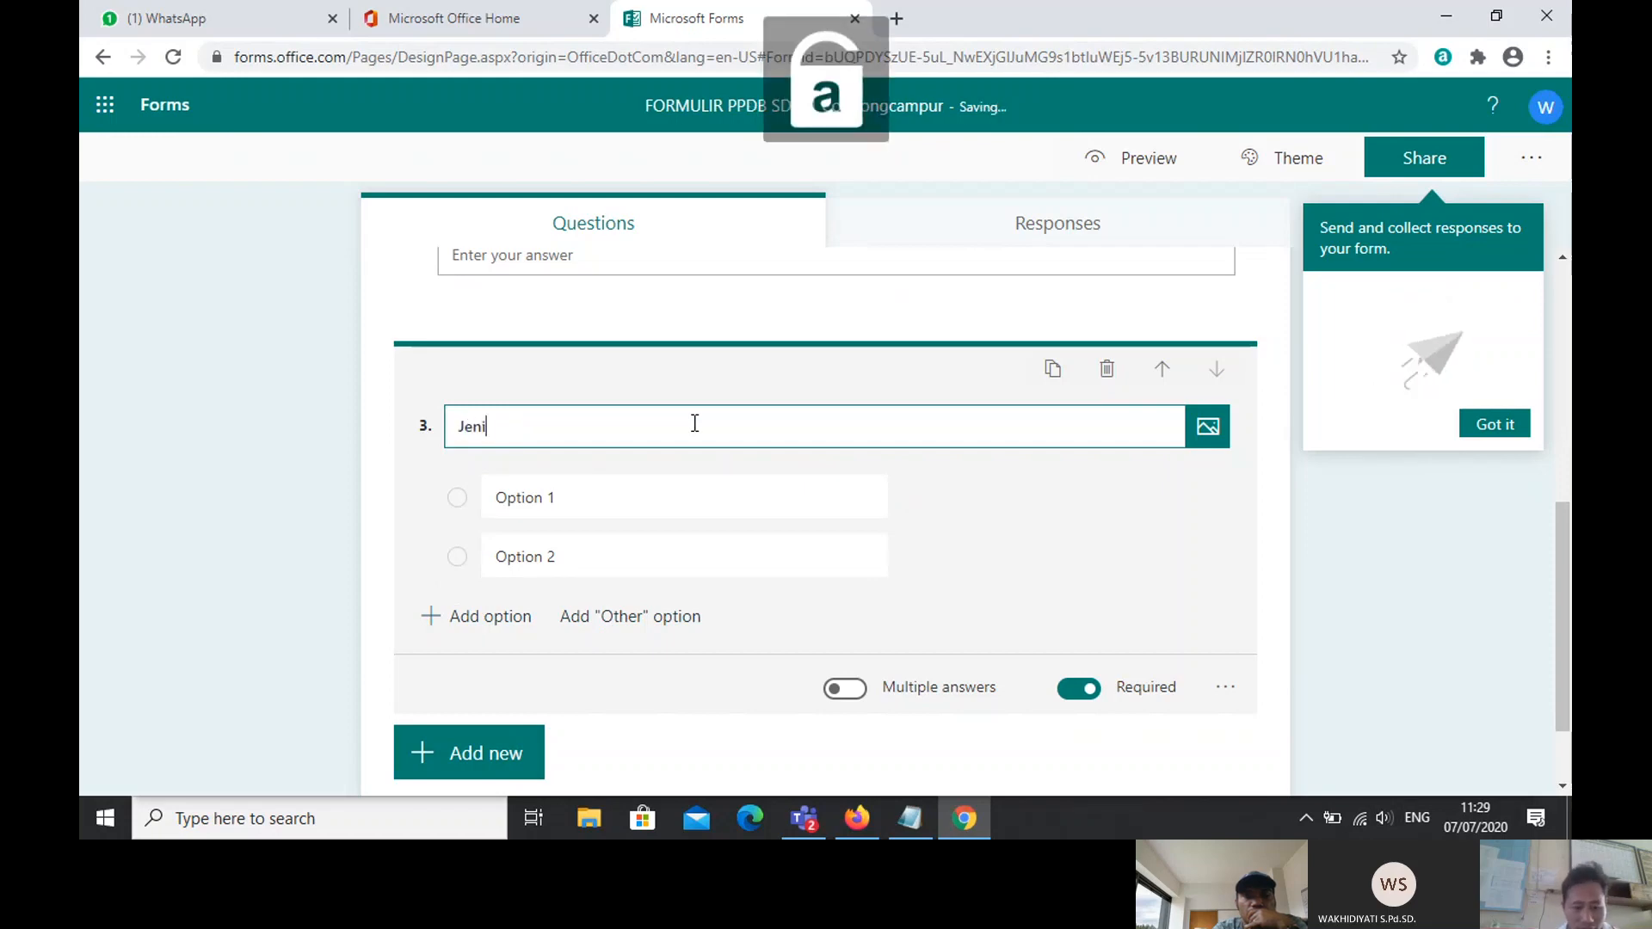
text(s Kela)
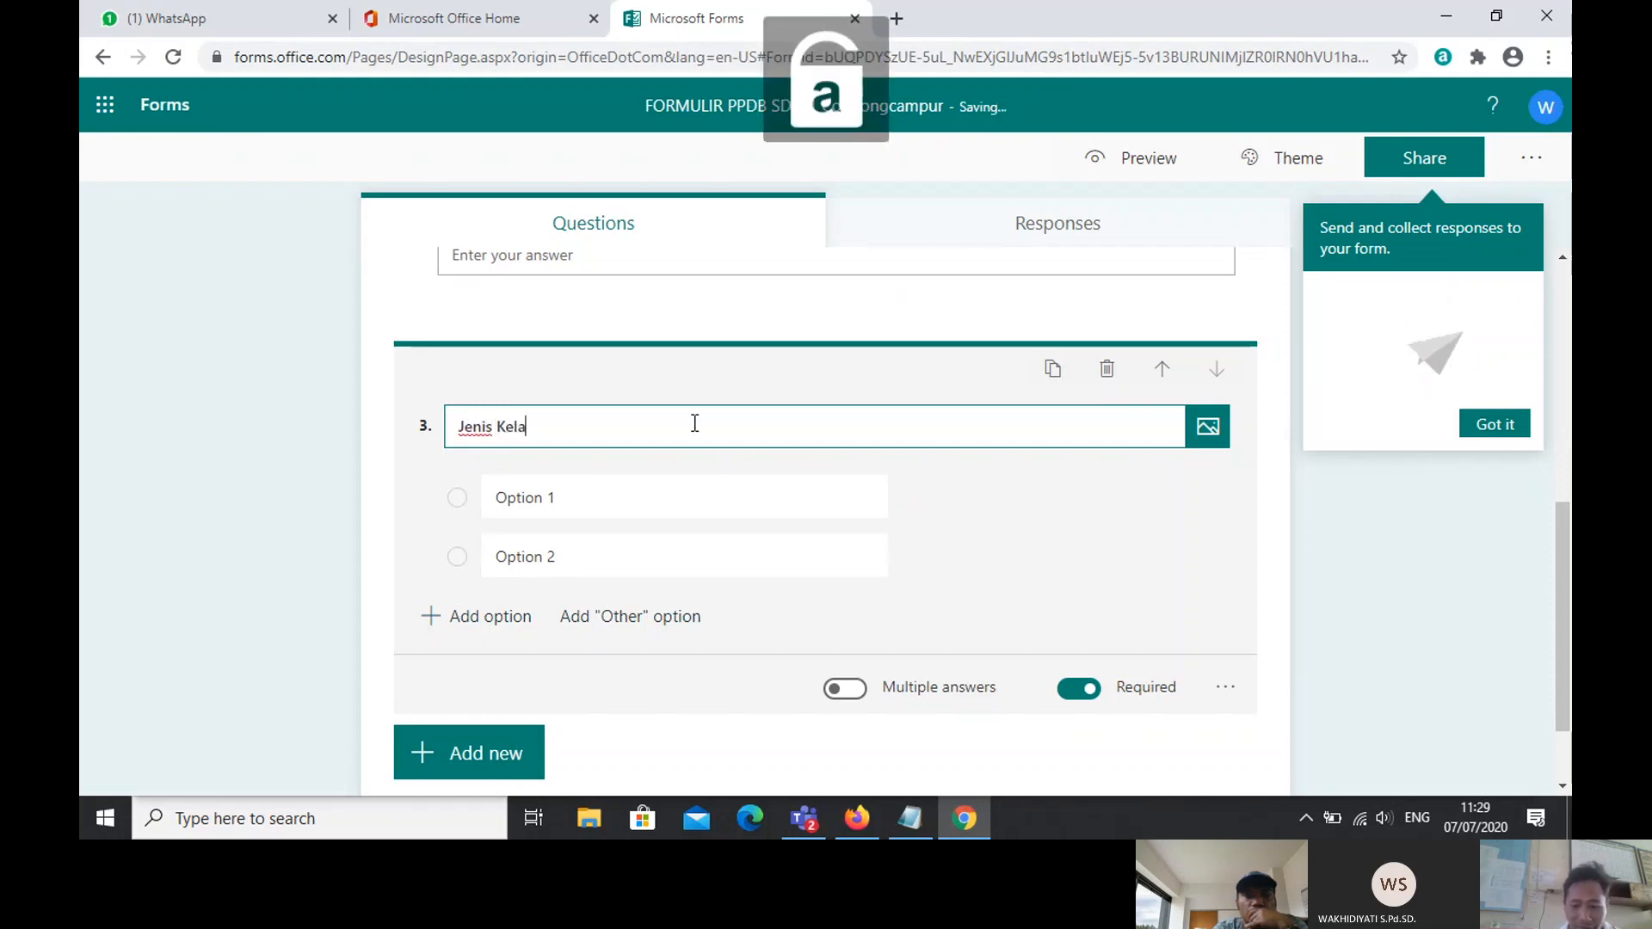
text(min)
Step: Set its options to 'Laki-laki' and 'Perempuan' and toggle Multiple answers
click(583, 510)
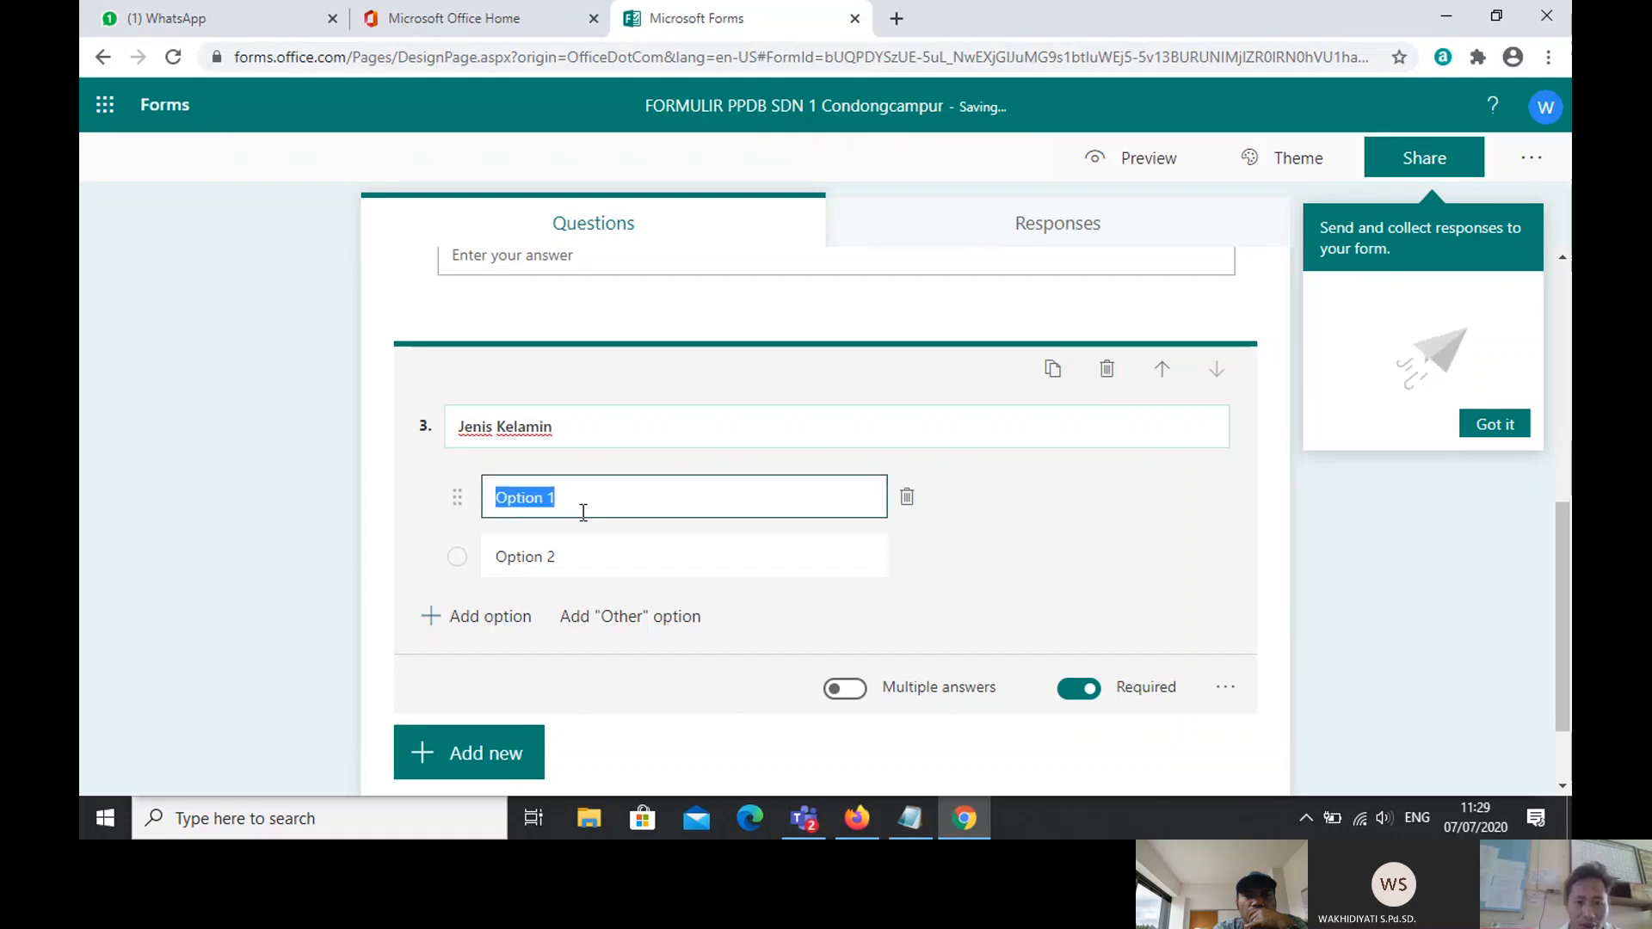
key(Caps_Lock)
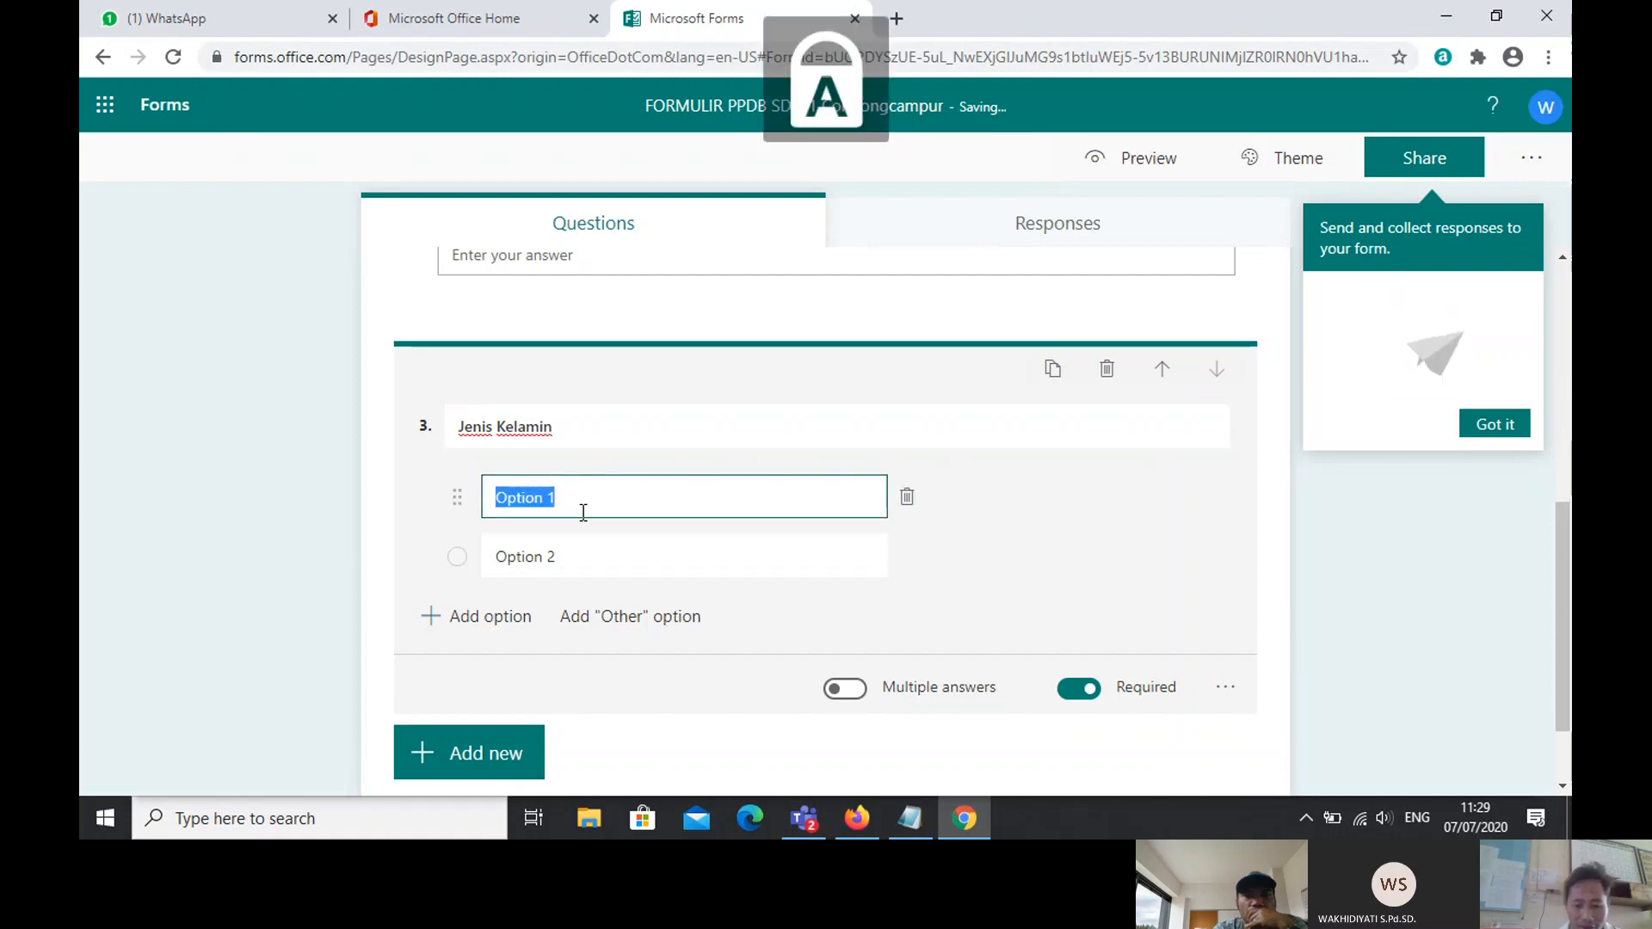
text(L)
key(Caps_Lock)
text(aki-laki)
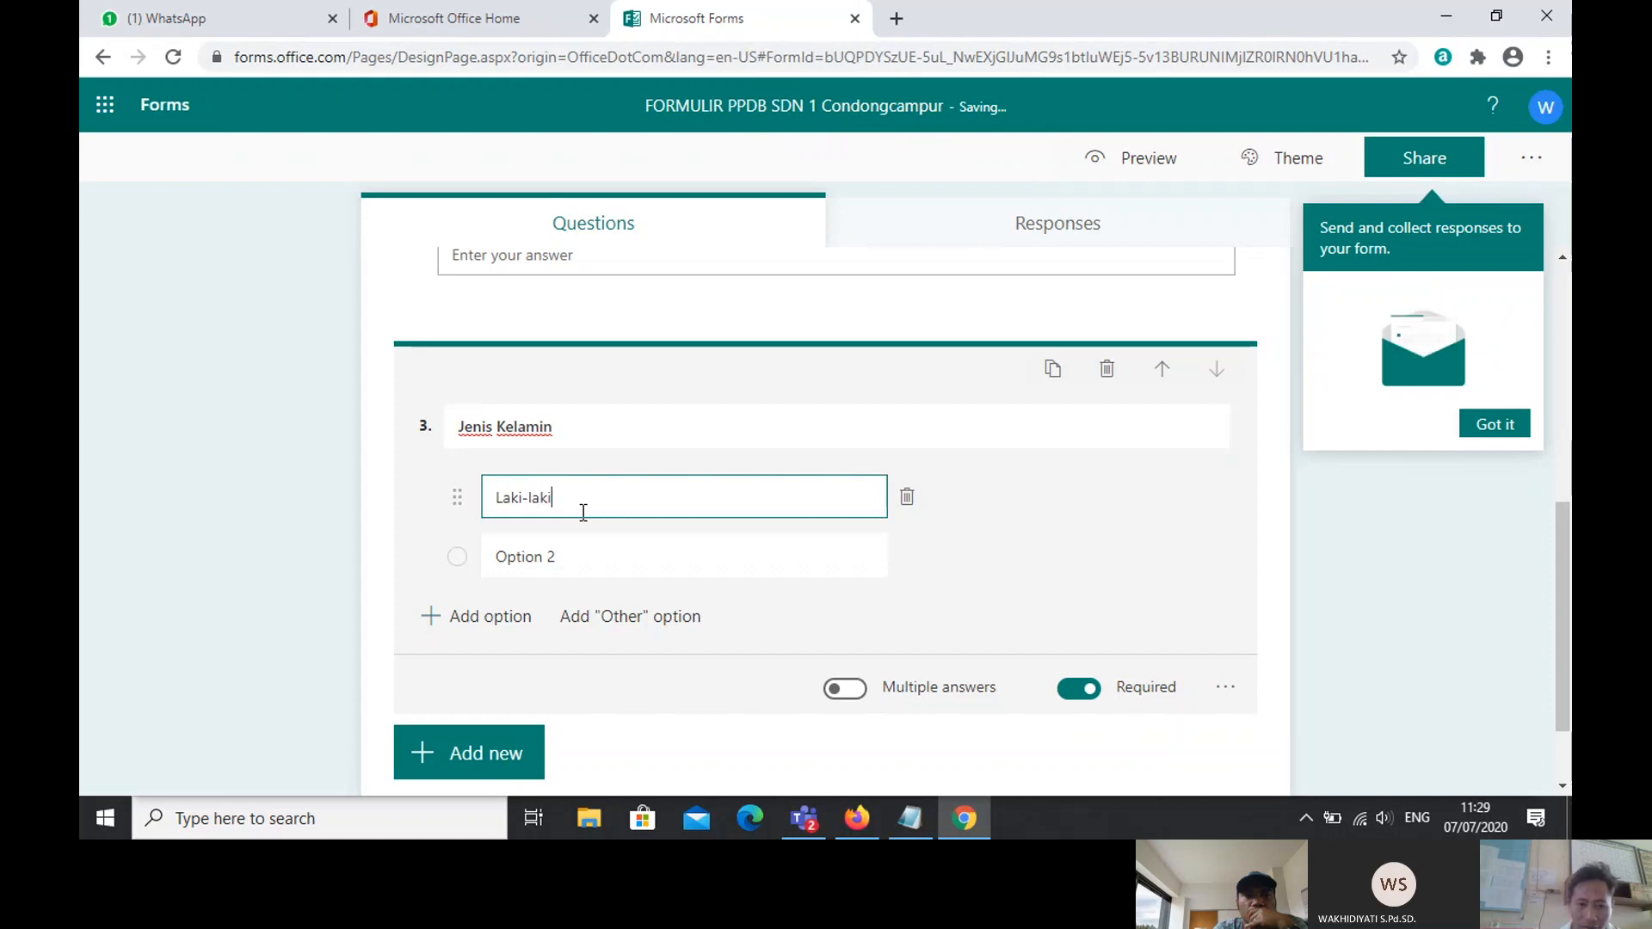
click(532, 549)
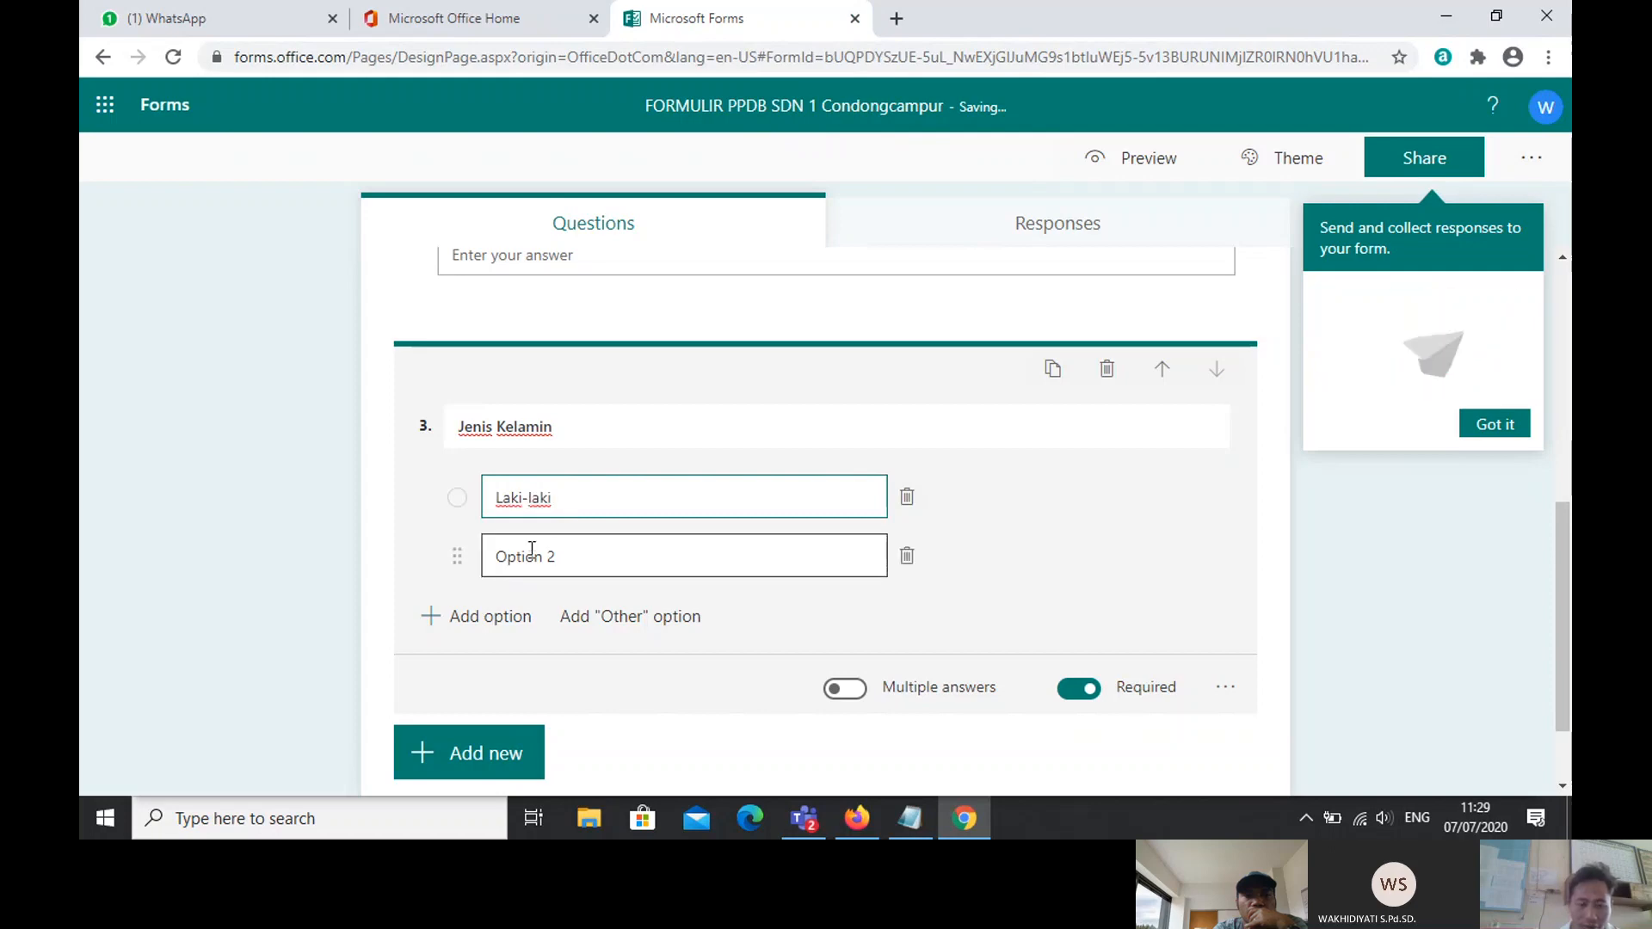
key(Caps_Lock)
text(P)
key(Caps_Lock)
text(e)
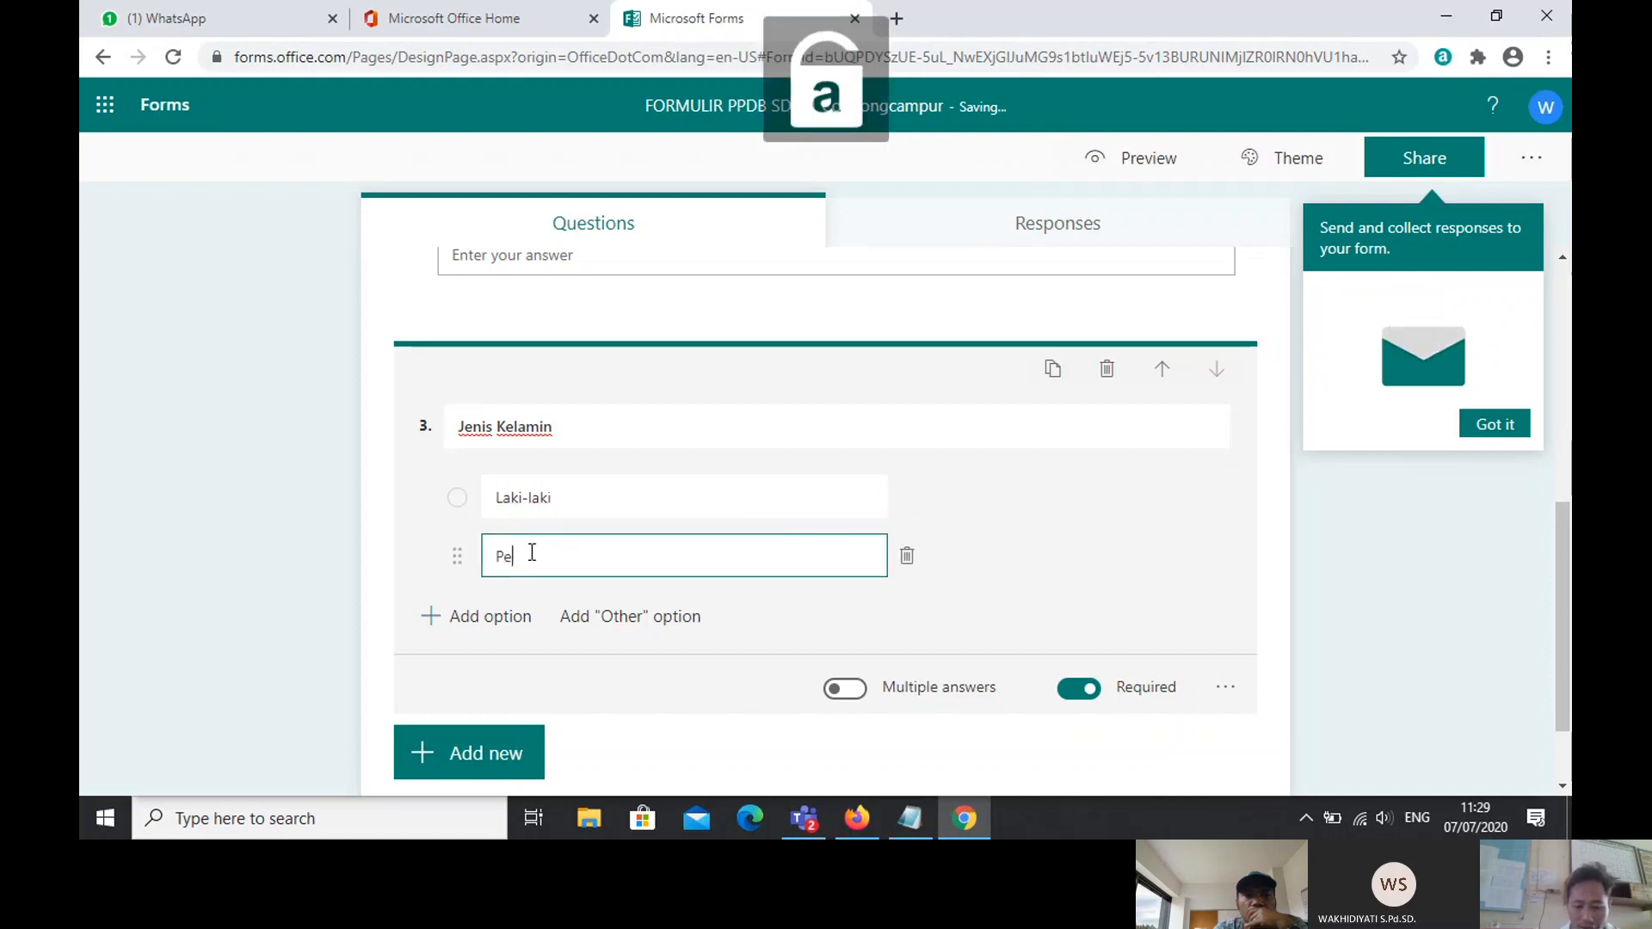
text(rempuan)
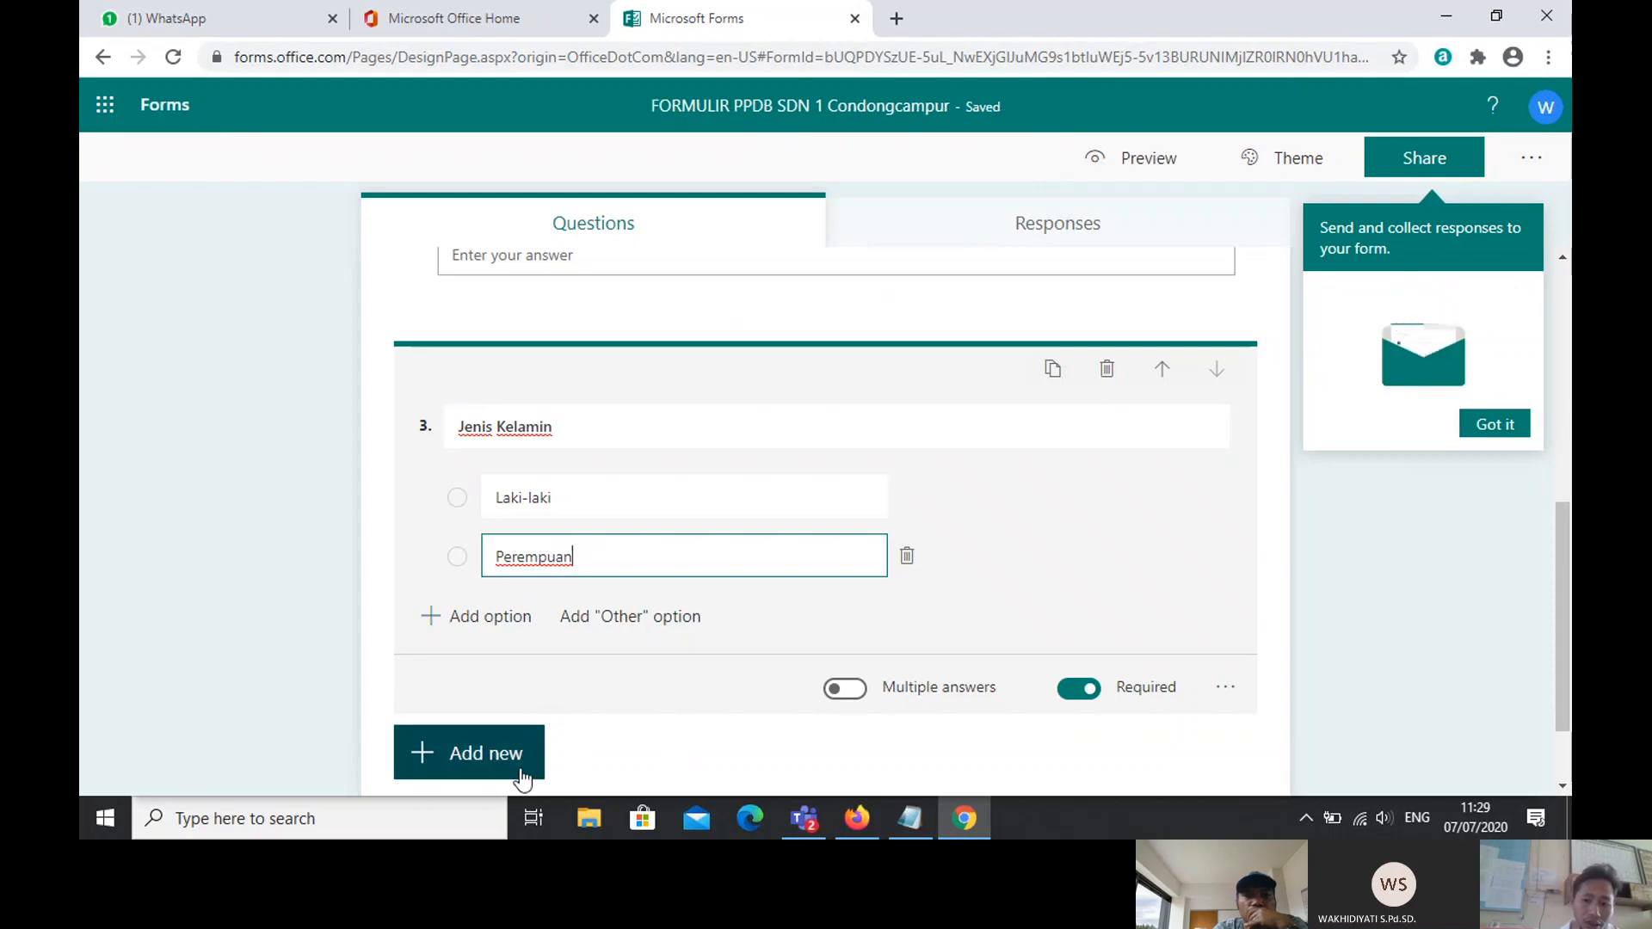
click(852, 690)
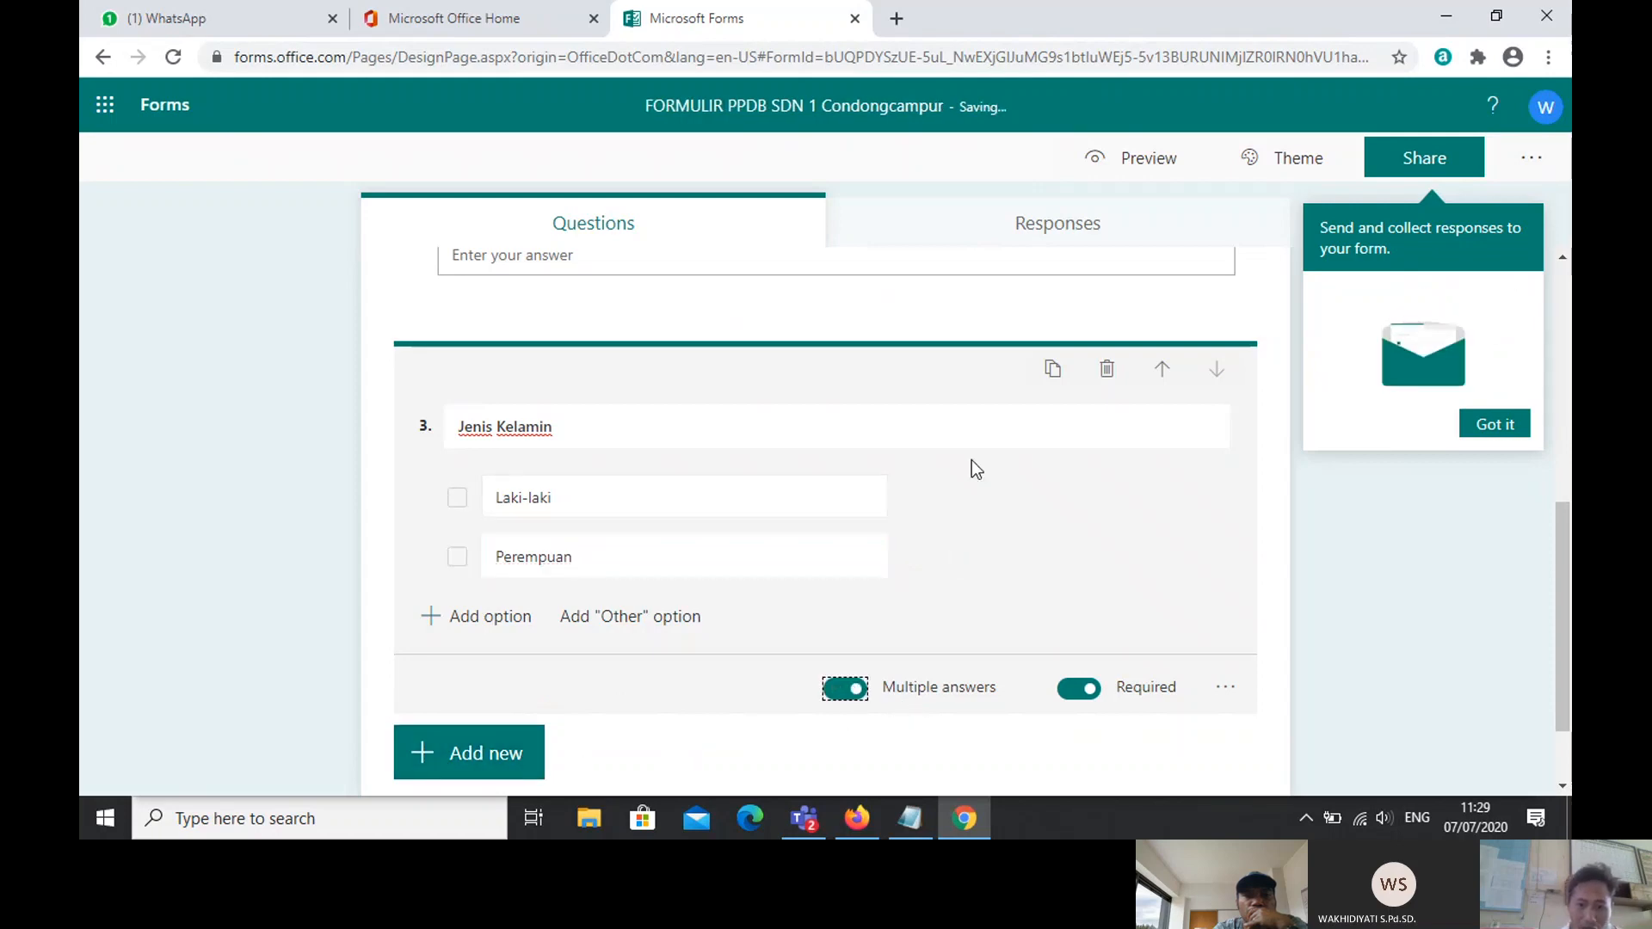
Step: Limit Jenis Kelamin to a single answer and add a fourth choice question
click(840, 691)
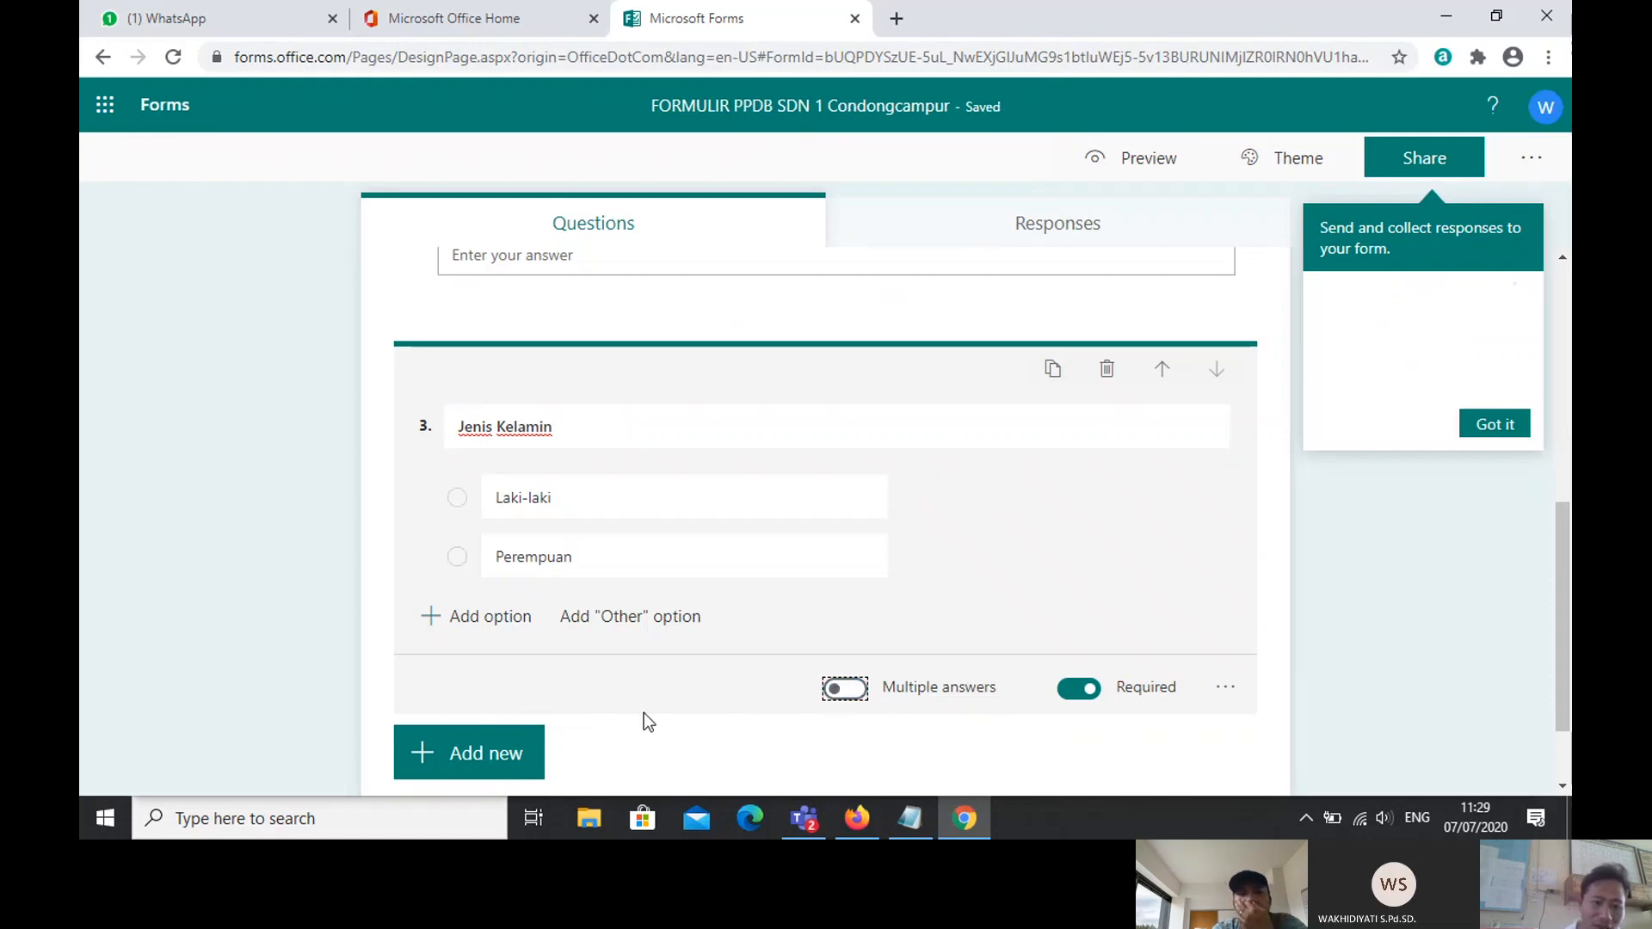
click(469, 751)
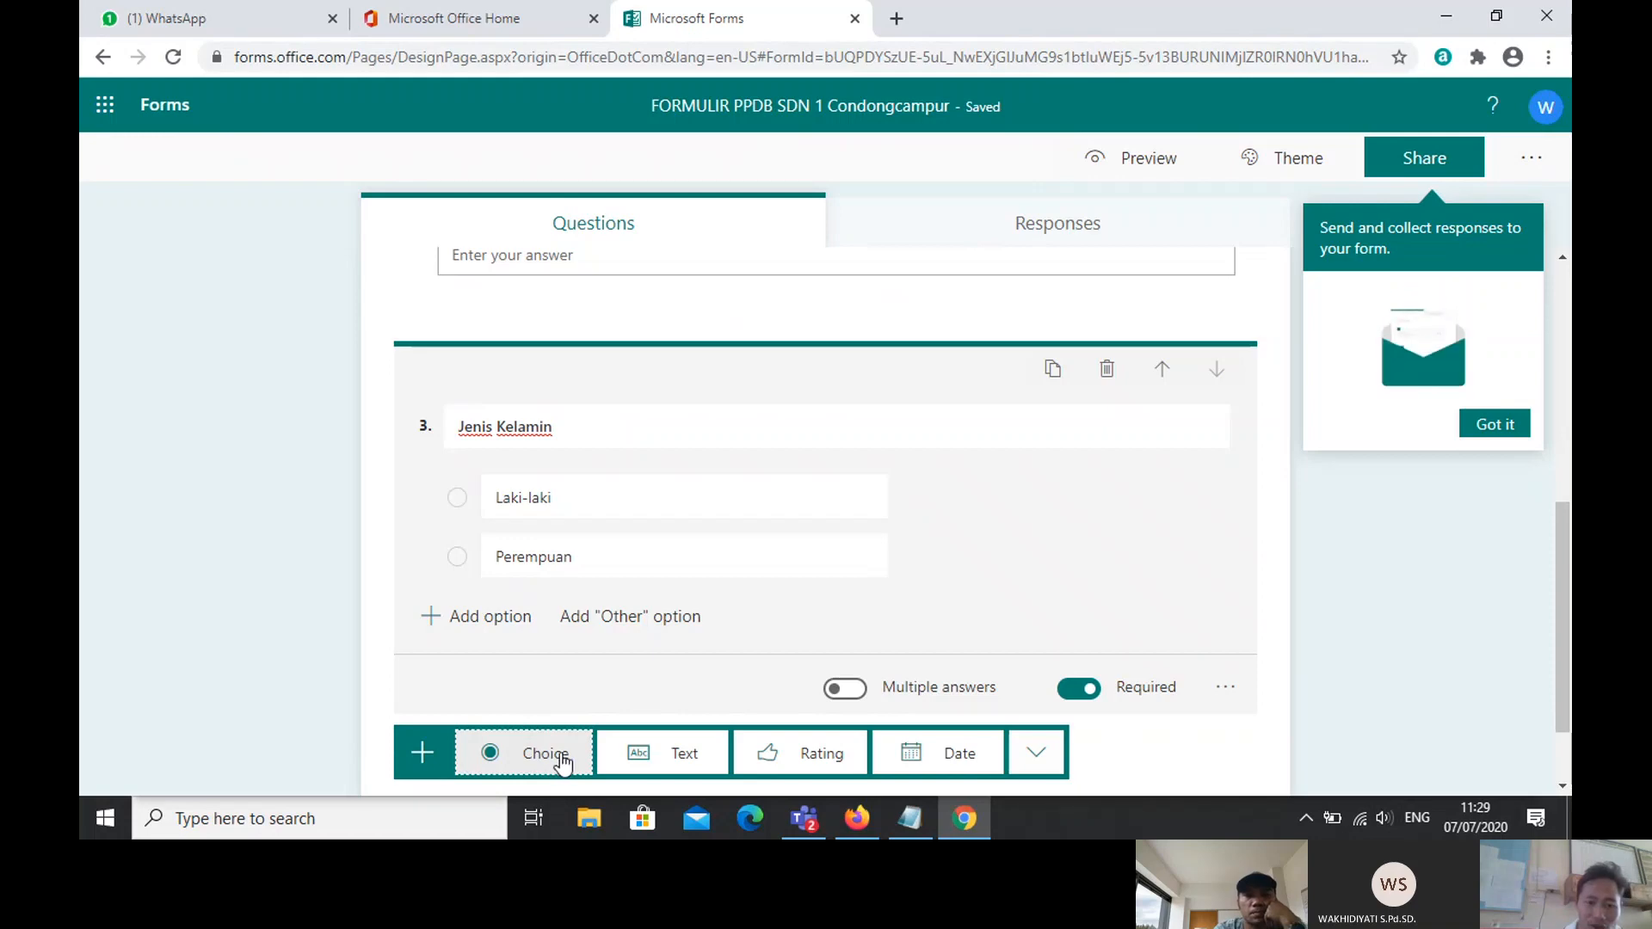
click(560, 755)
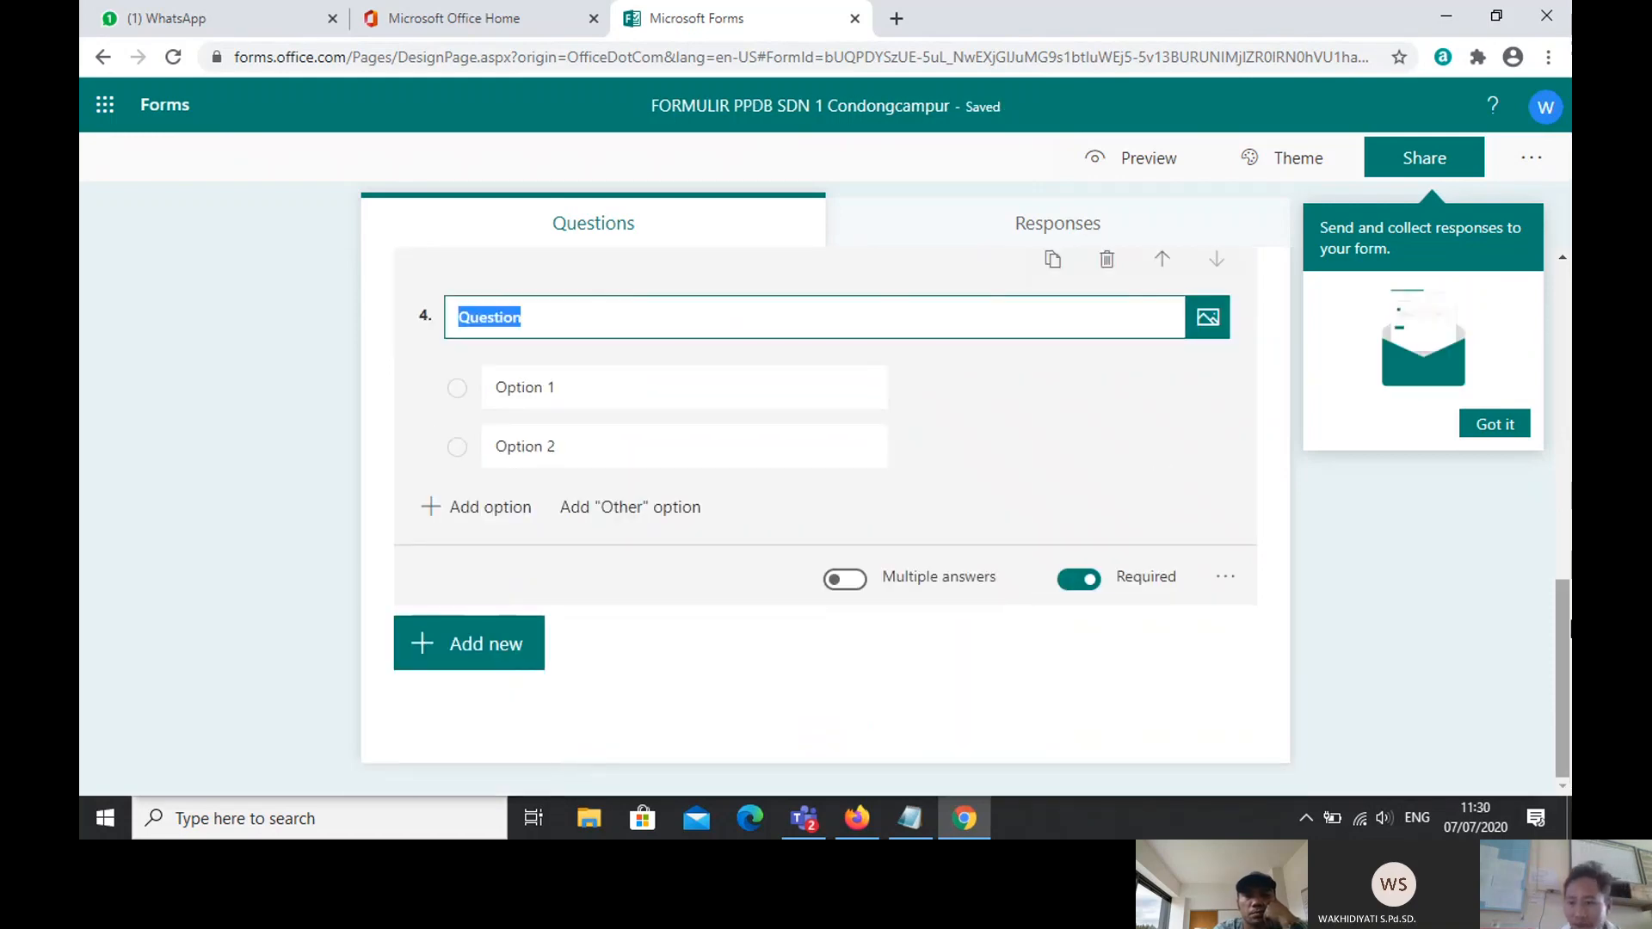
Step: Delete the untitled question 4
drag(1565, 651, 1569, 605)
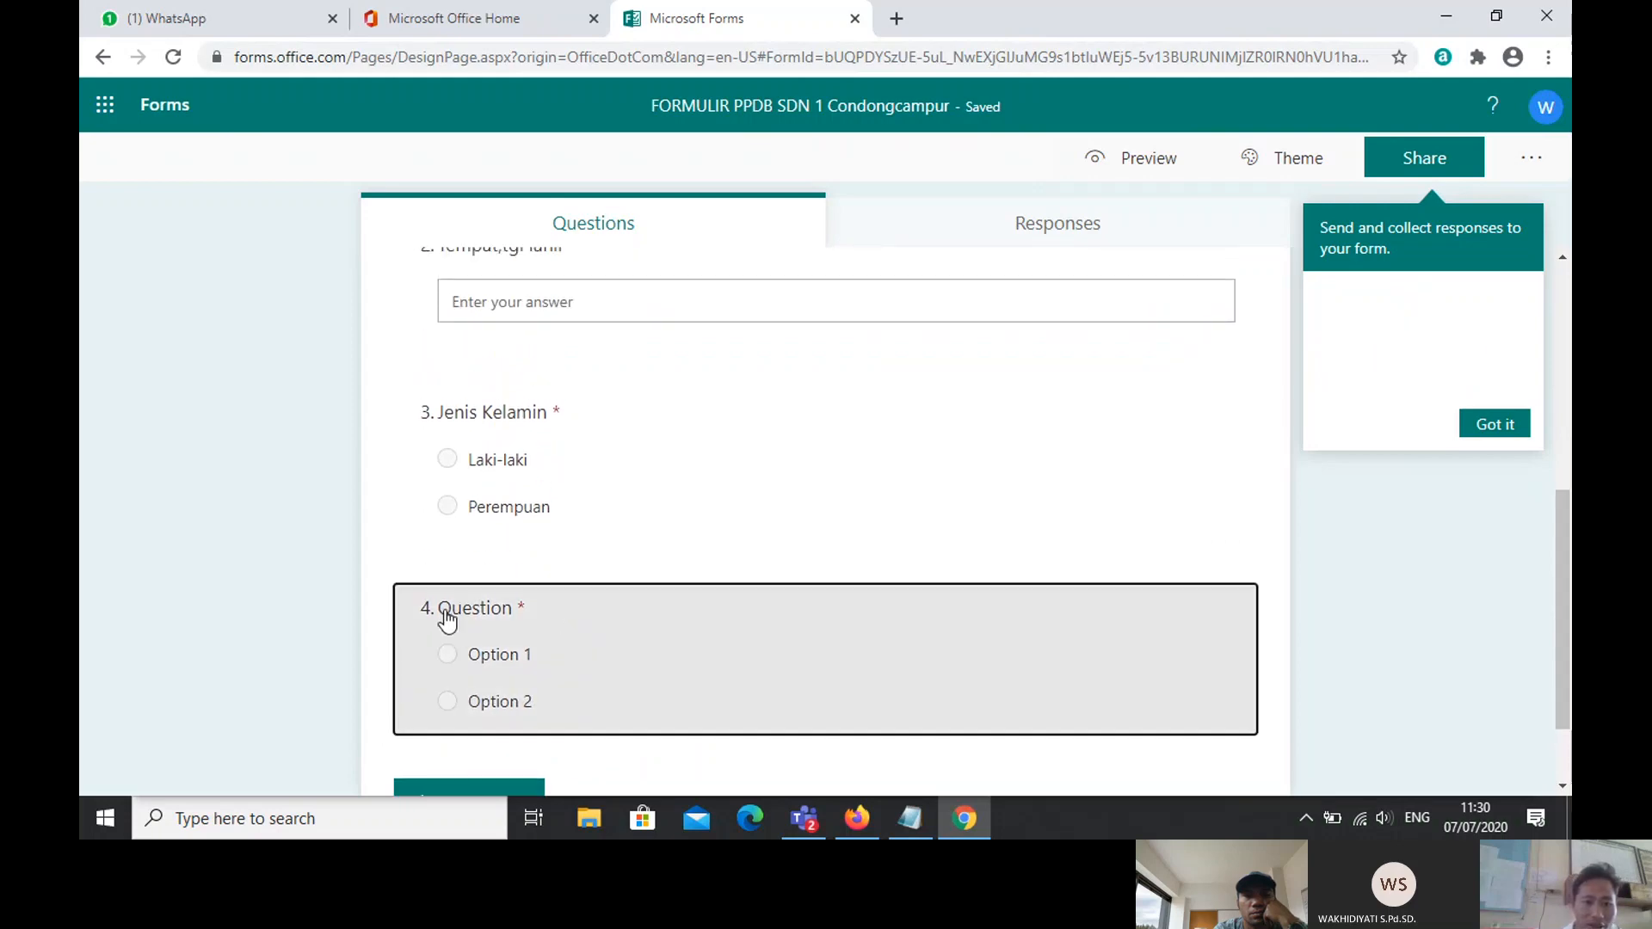
click(447, 616)
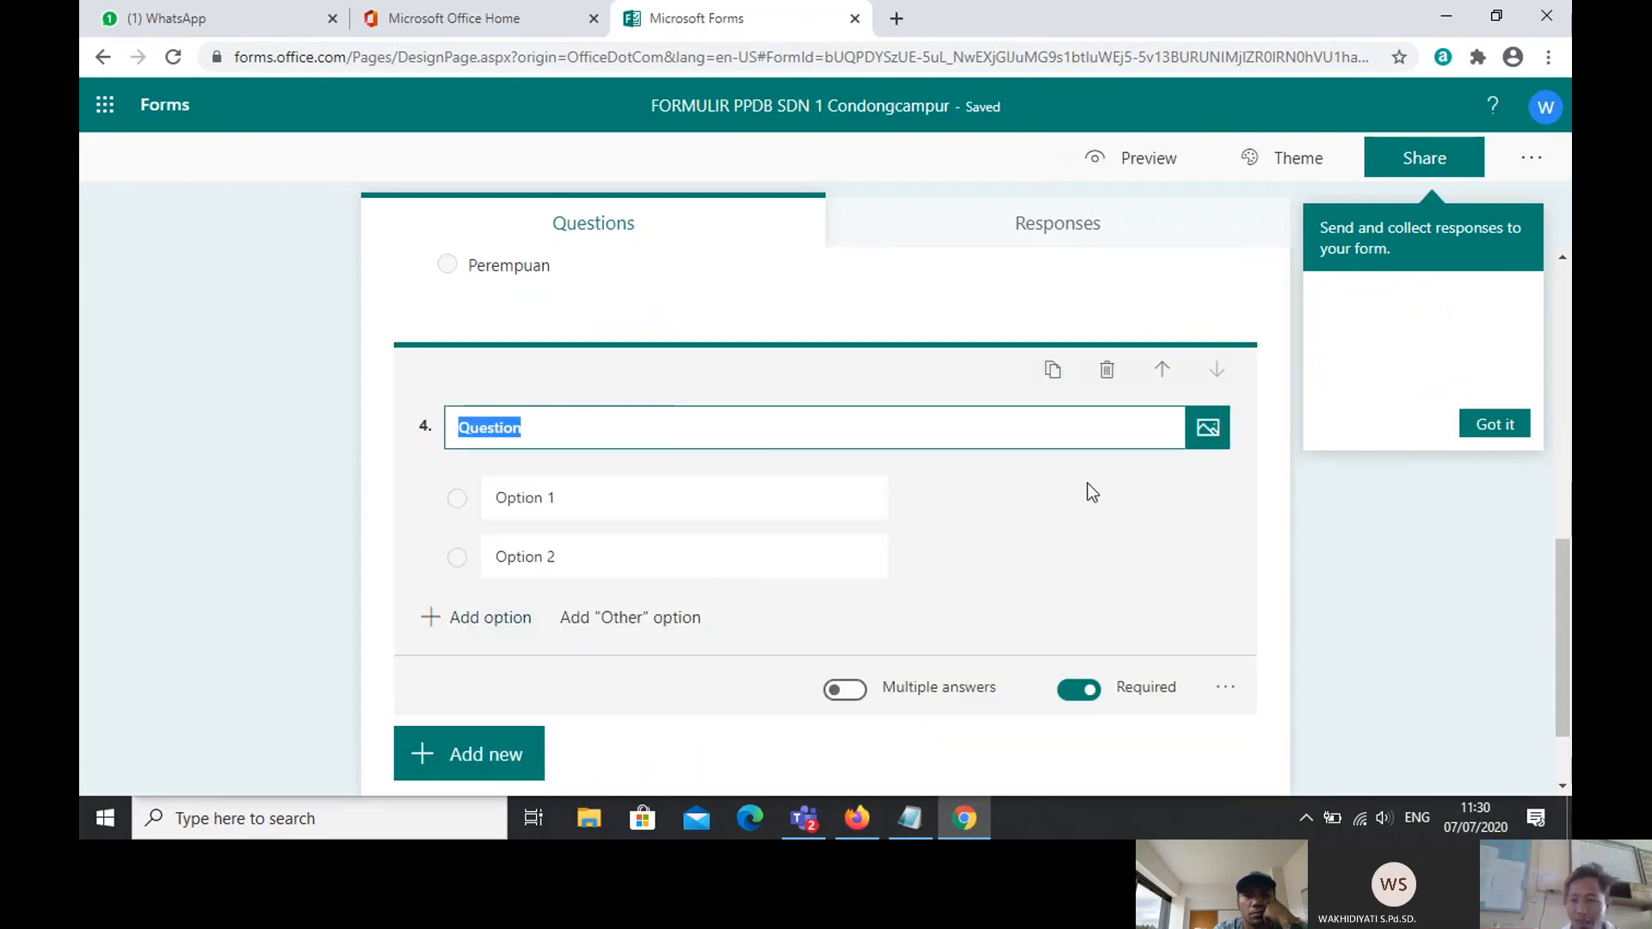
drag(1569, 613, 1569, 614)
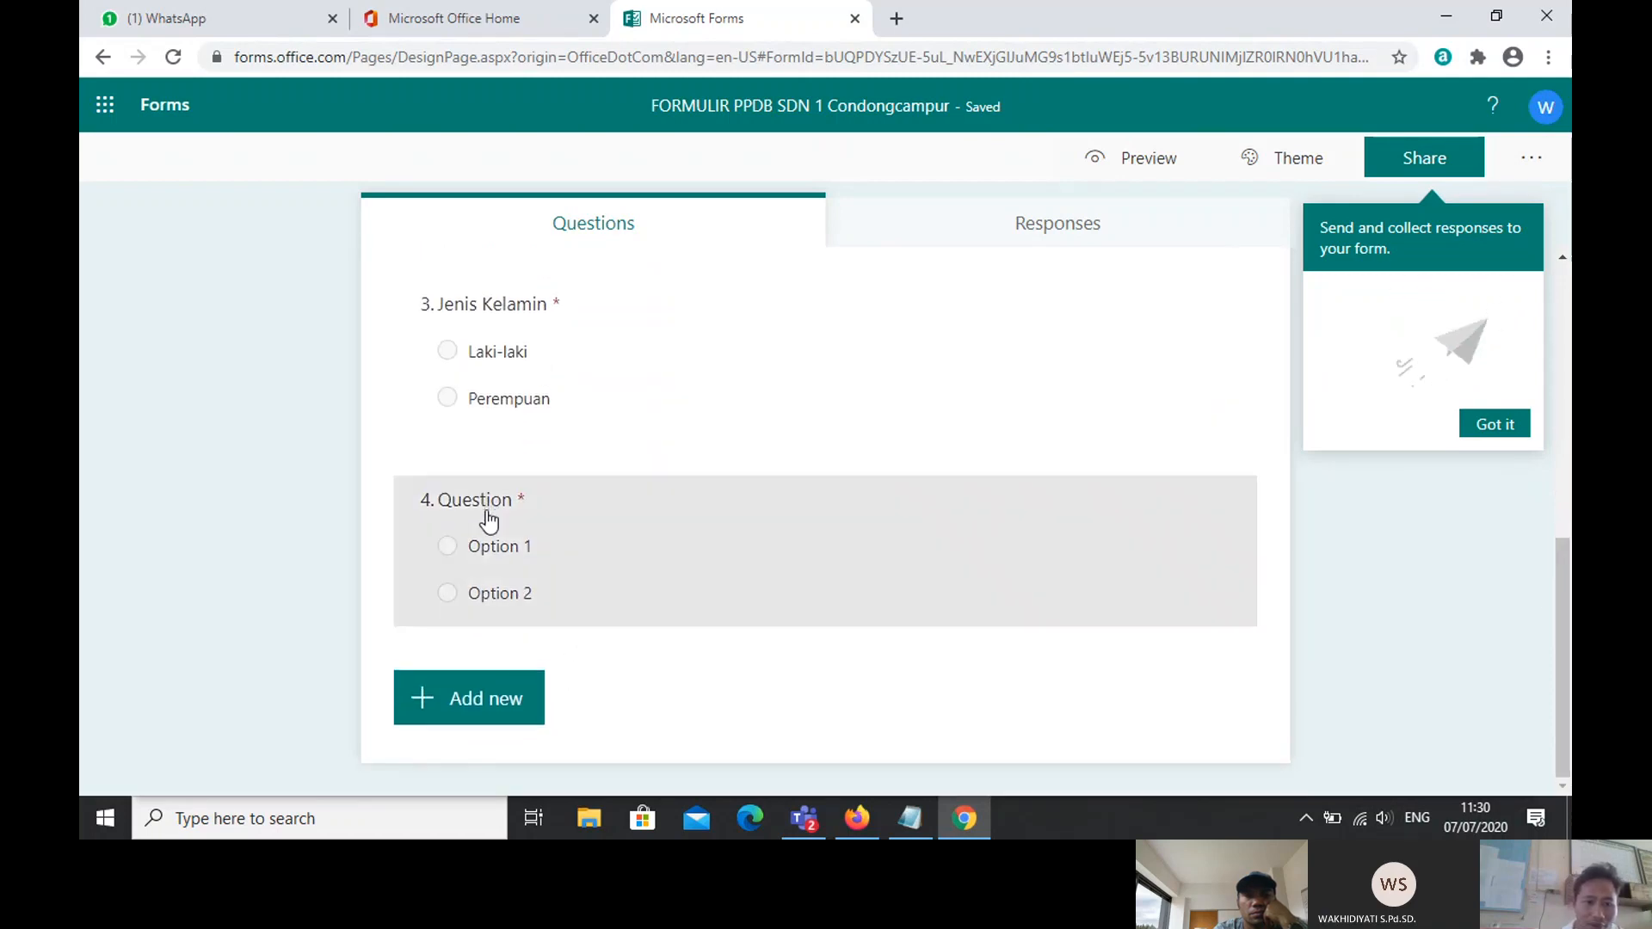
click(484, 513)
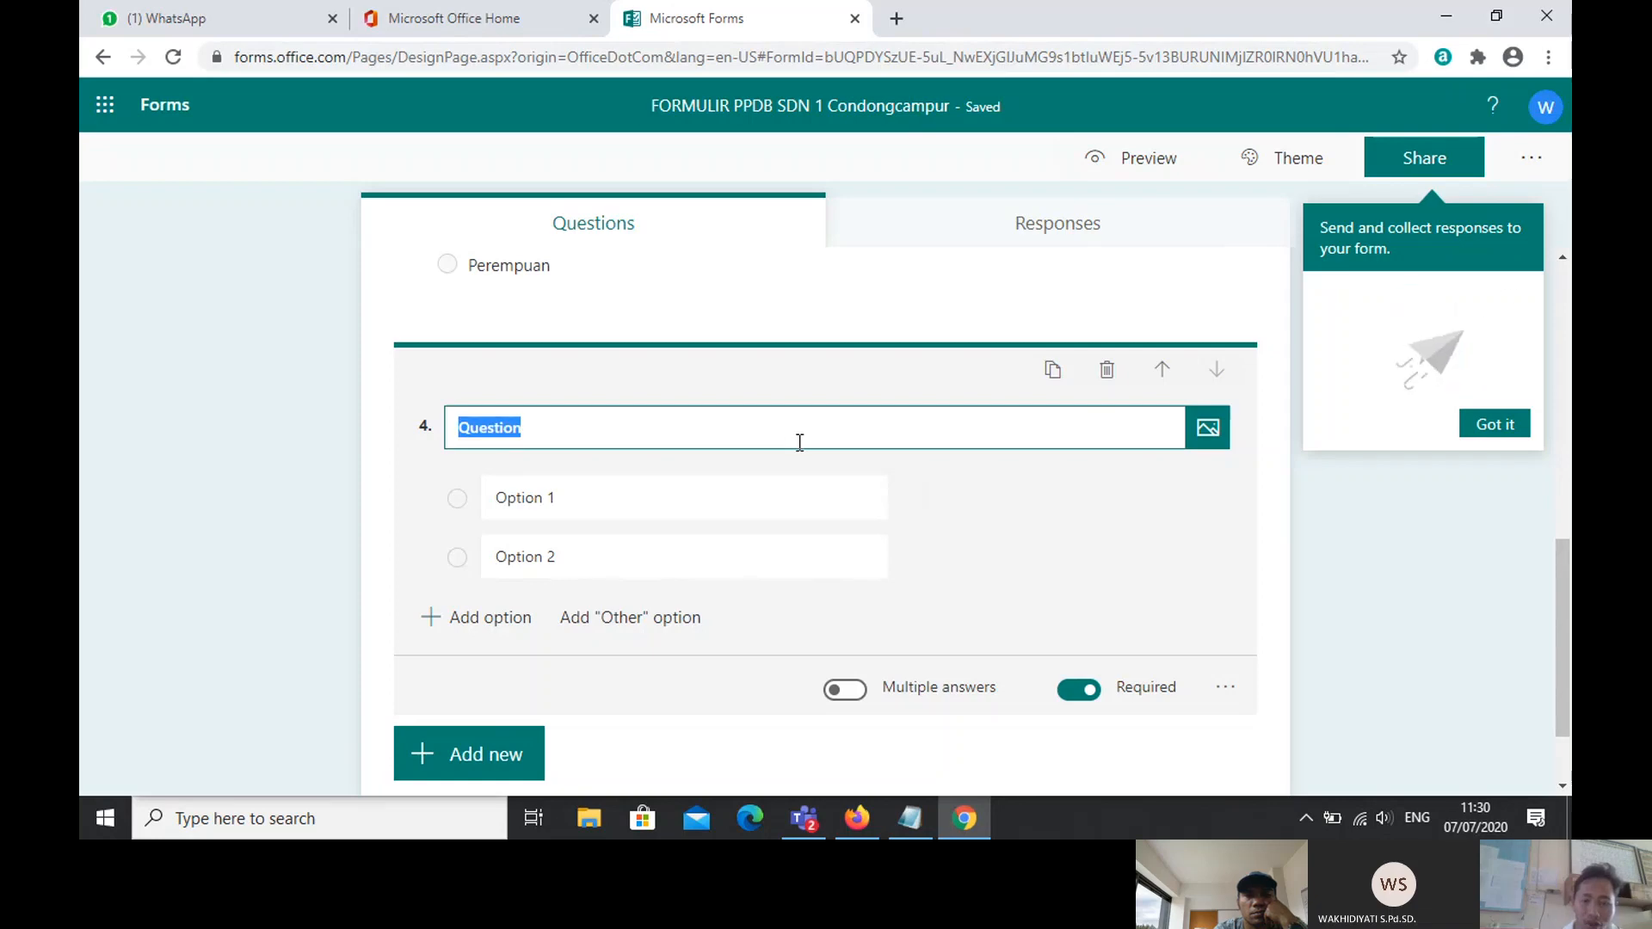
drag(1568, 621, 1571, 618)
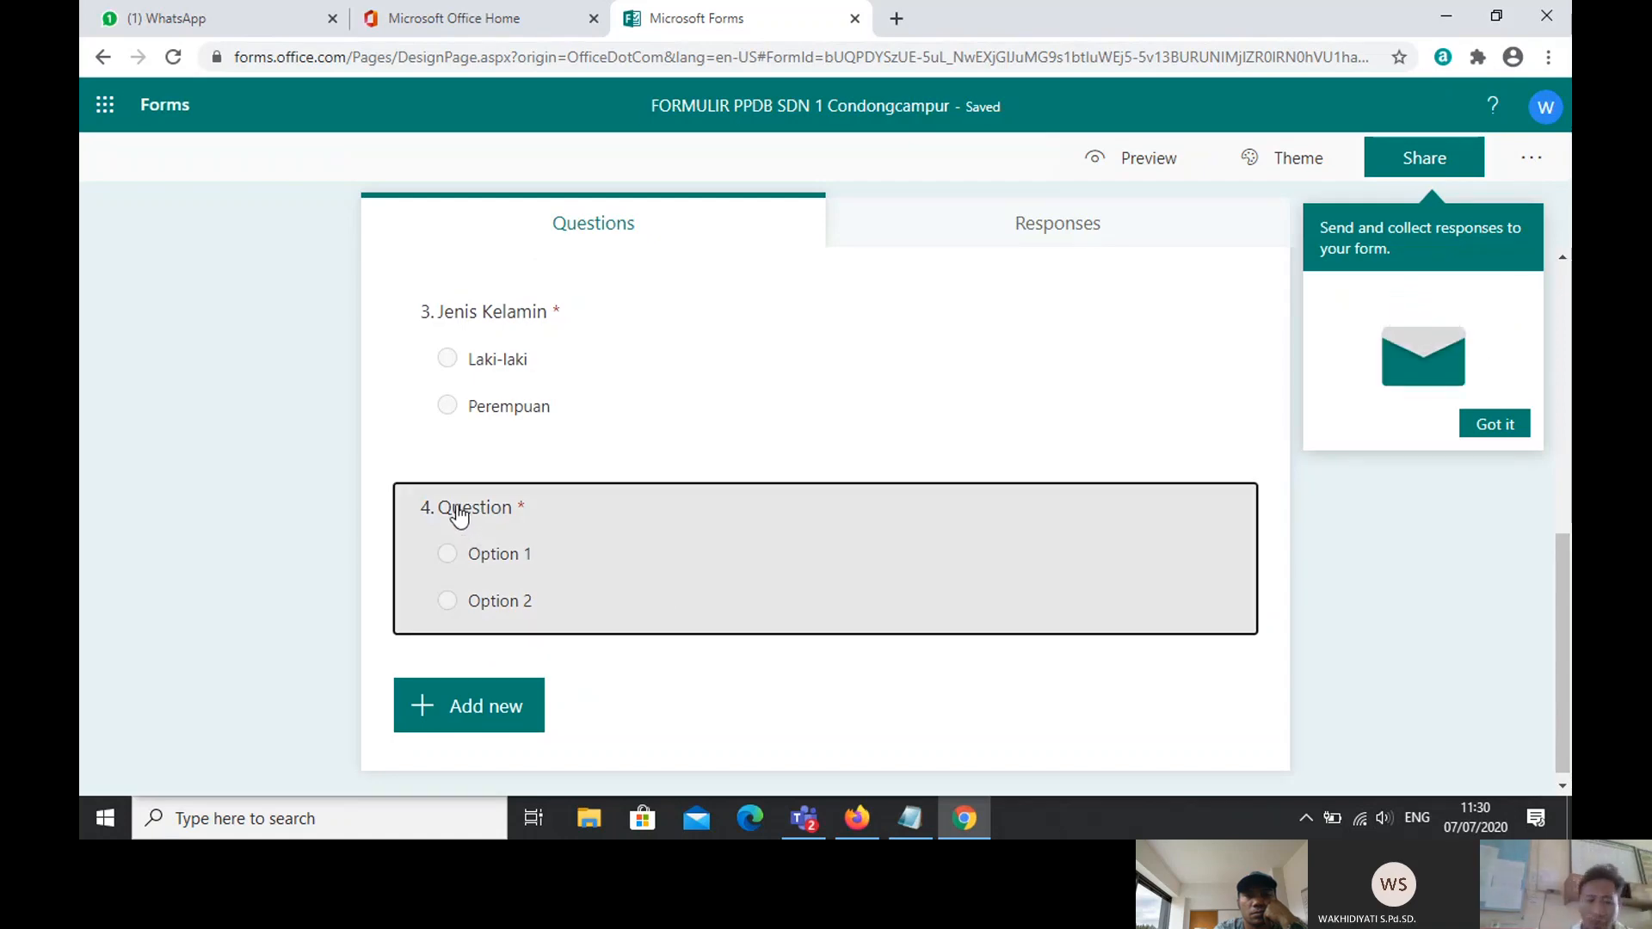
click(458, 514)
click(1107, 372)
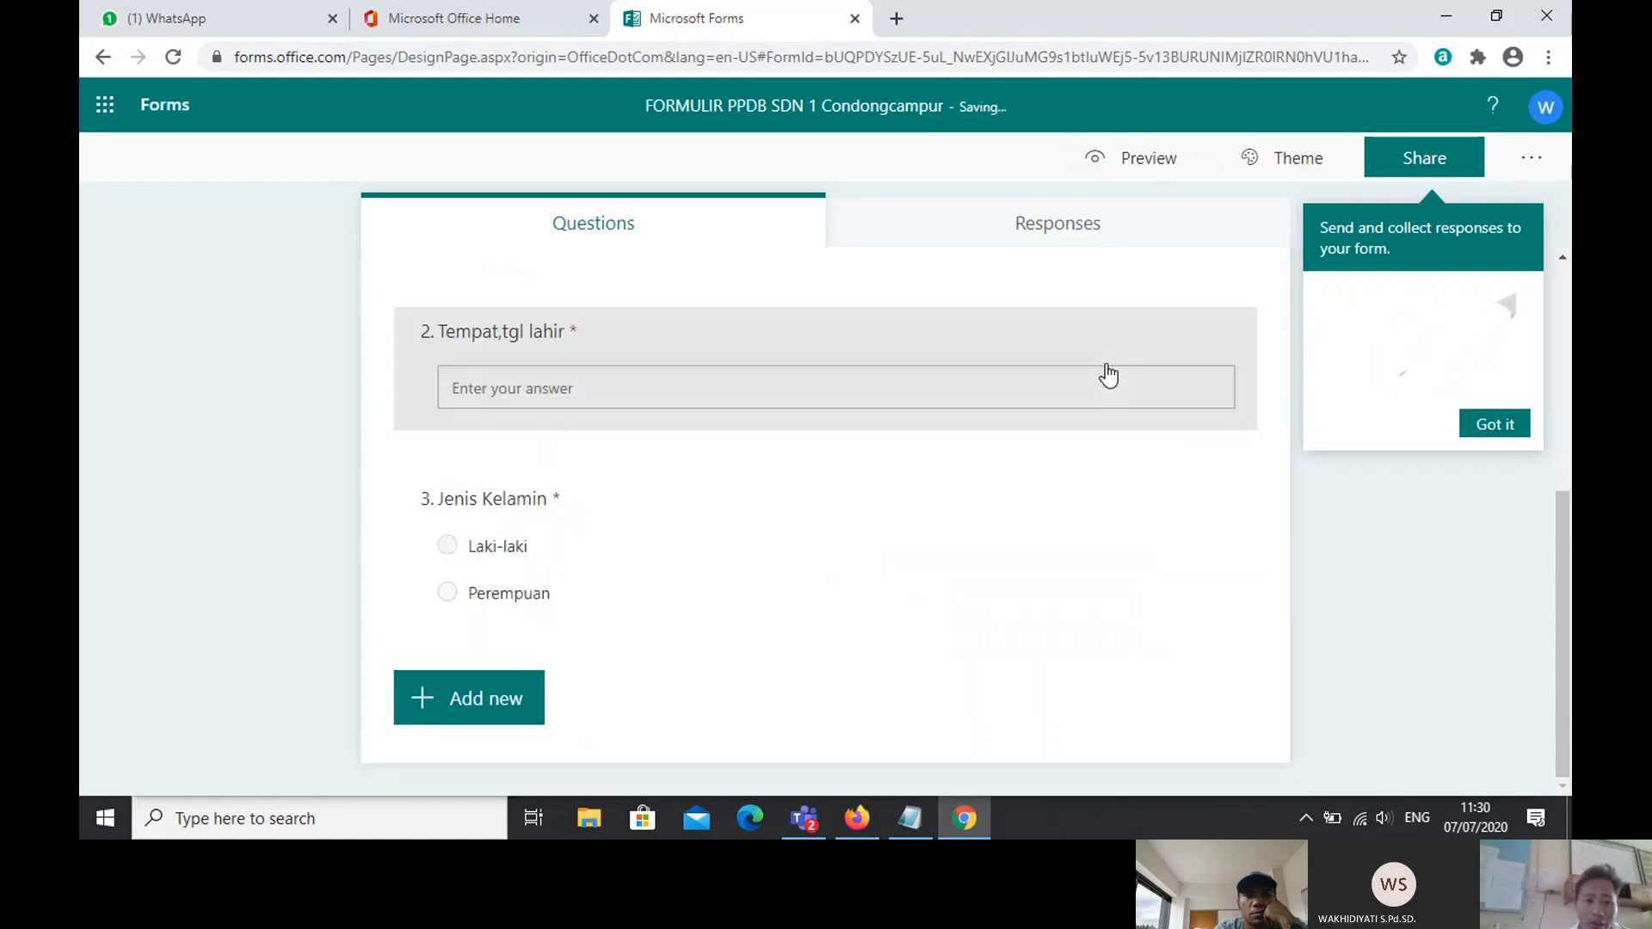
Step: Add a text question titled 'Nama Ayah'
click(424, 698)
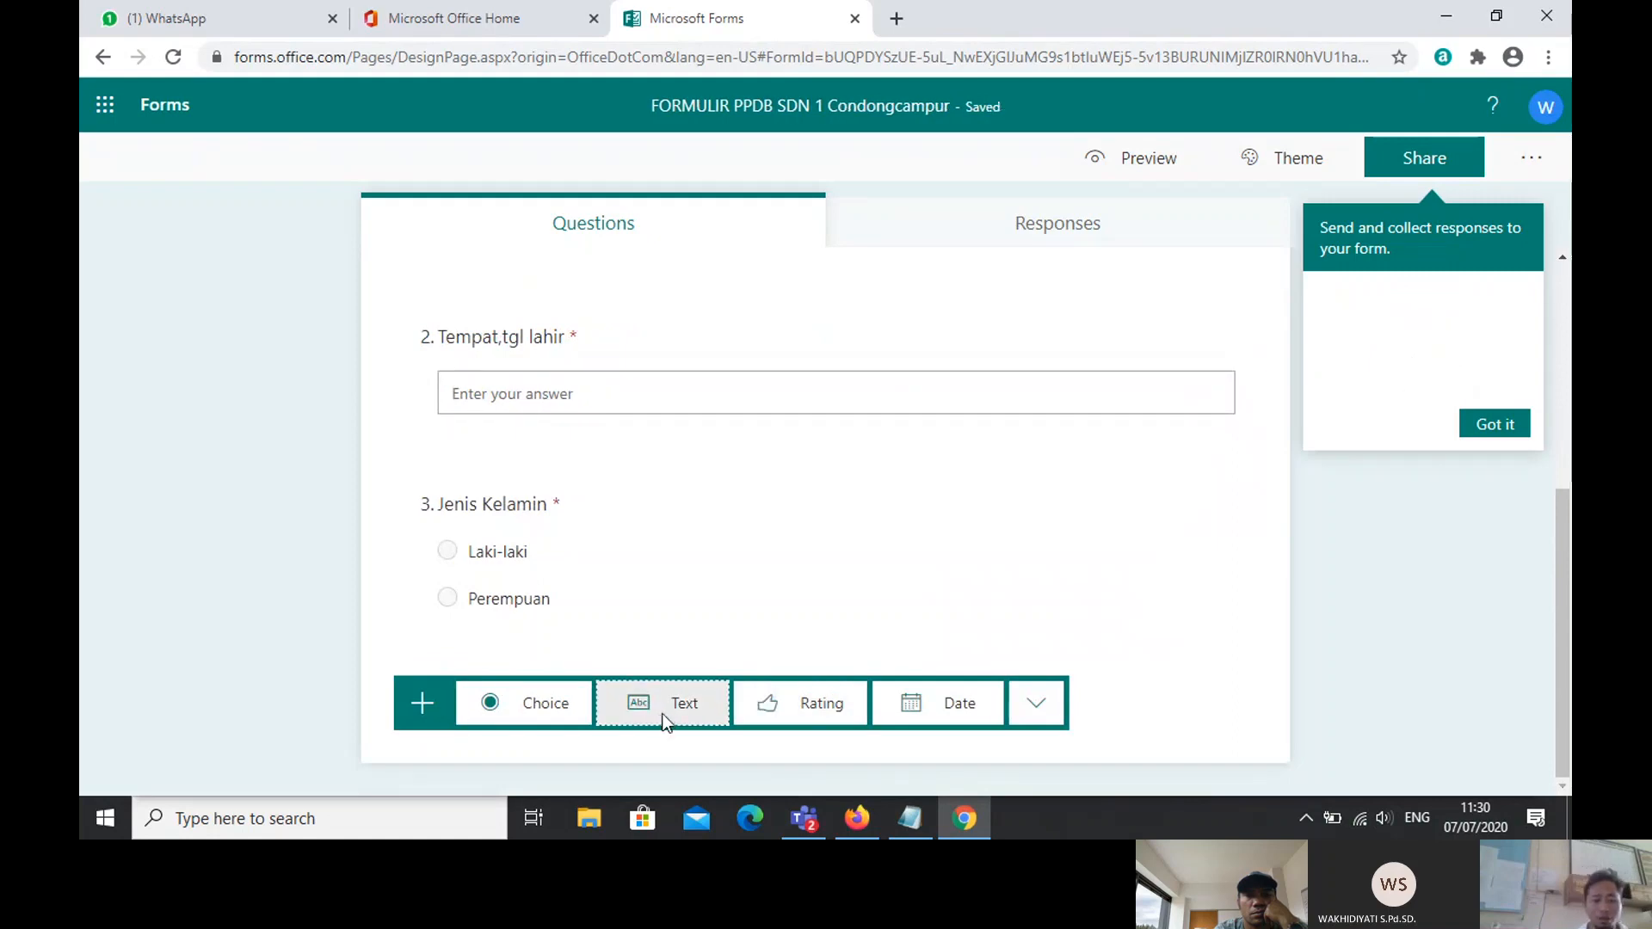
click(664, 722)
key(Caps_Lock)
text(N)
key(Caps_Lock)
text(ama)
key(Caps_Lock)
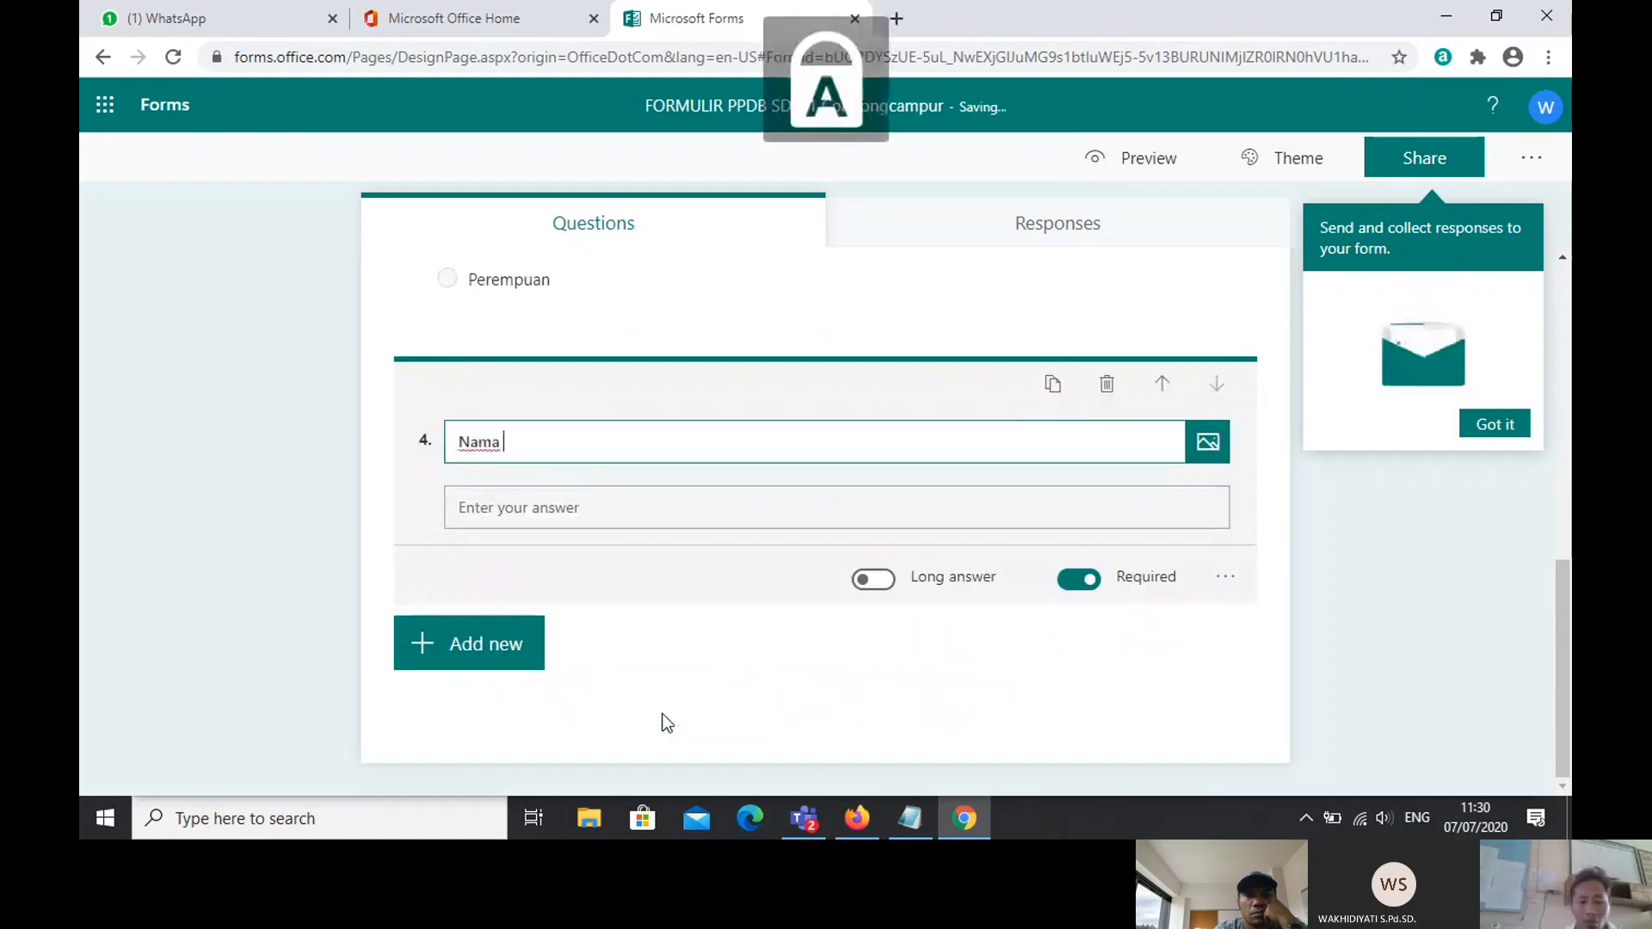
text(OR)
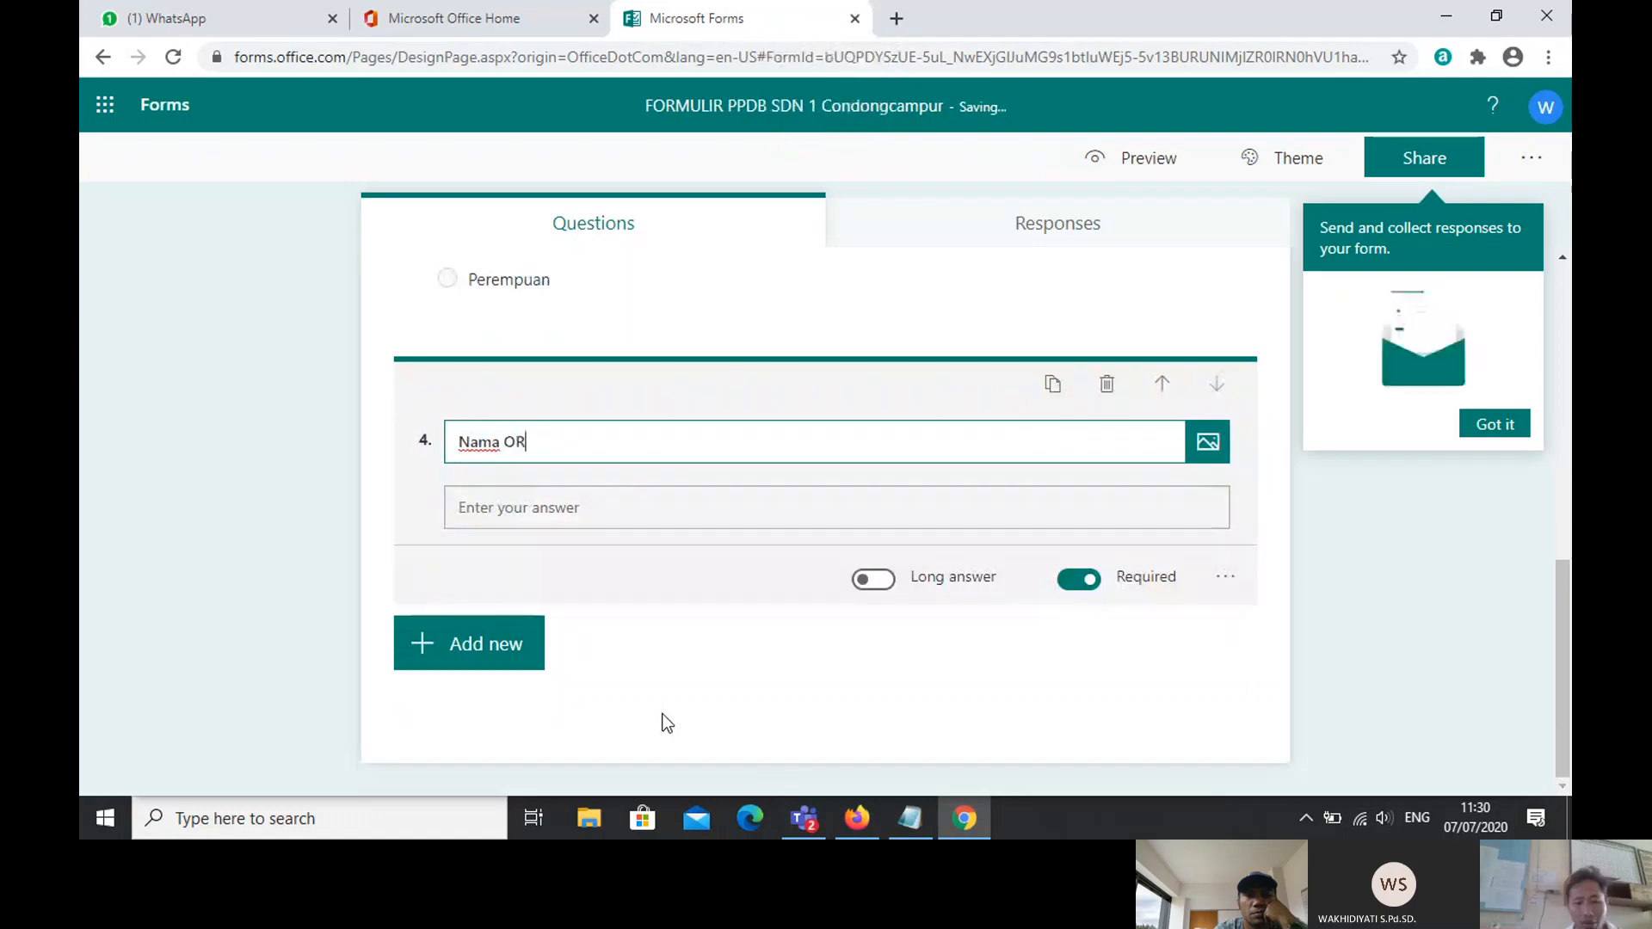
key(BackSpace)
key(BackSpace)
key(Caps_Lock)
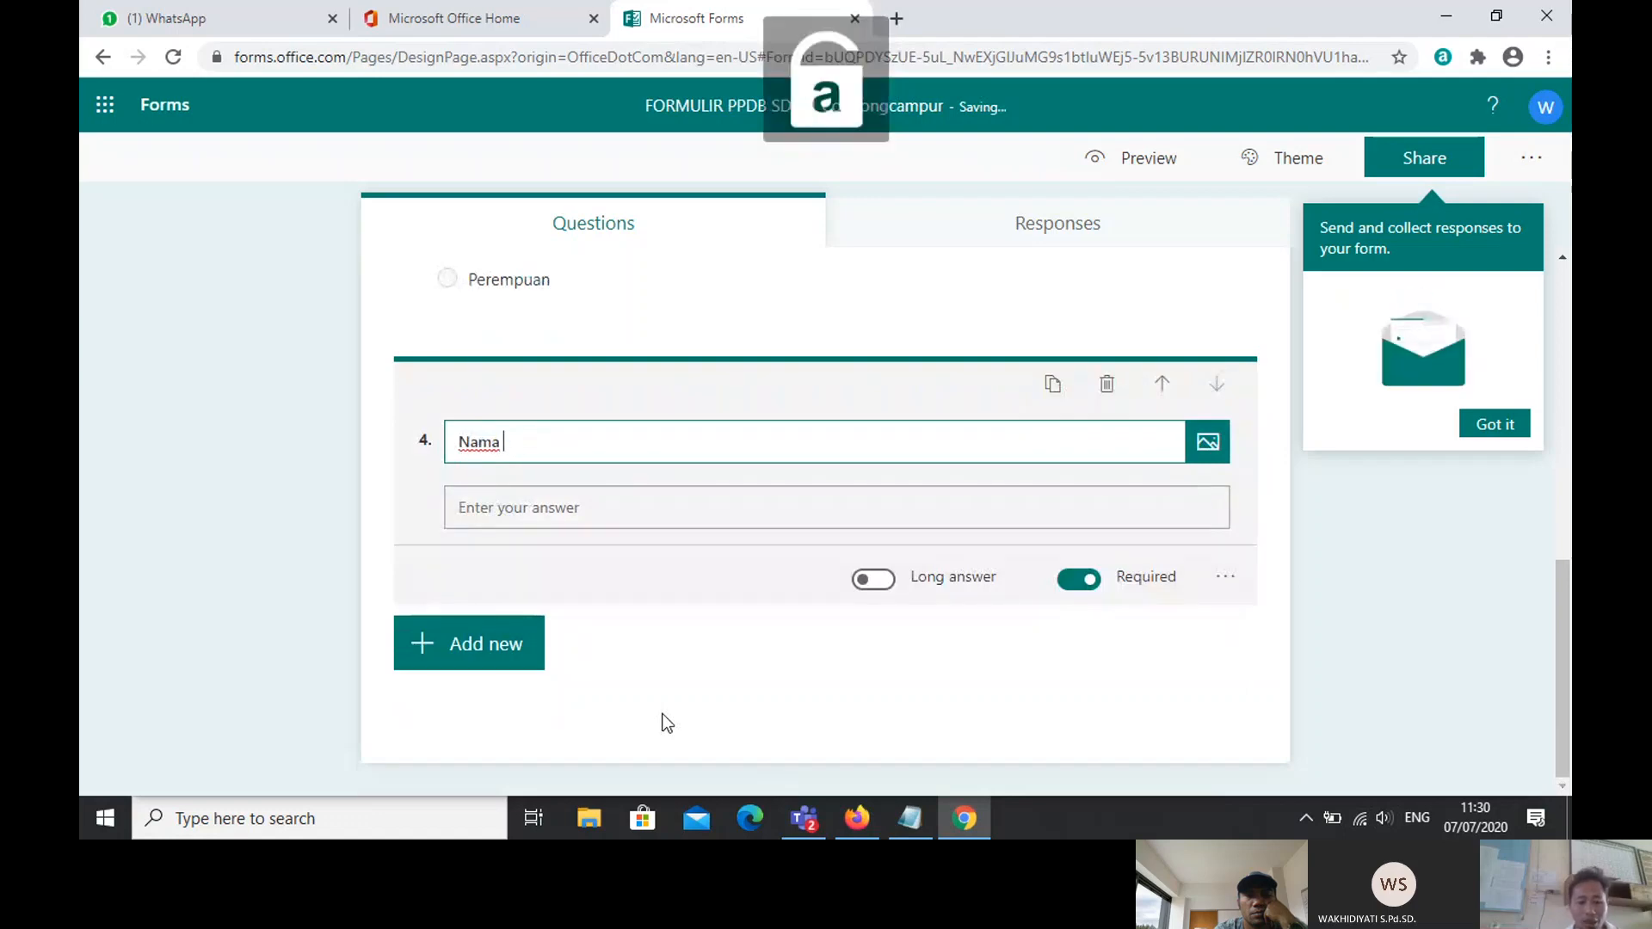
text(a)
key(Caps_Lock)
text(YA)
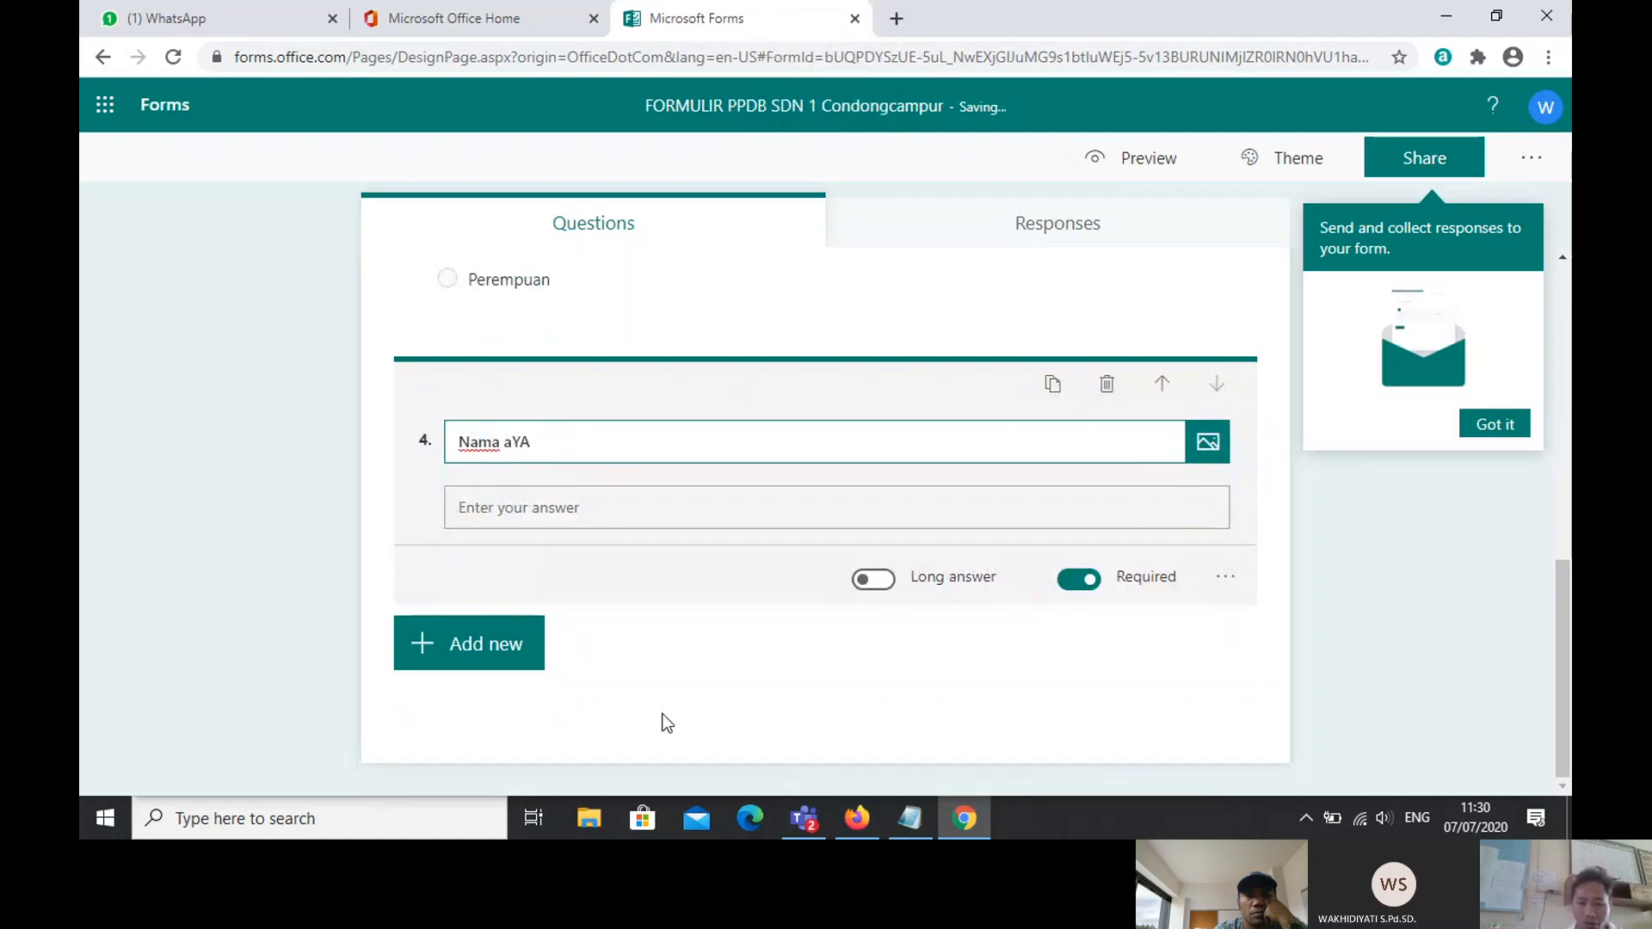
key(BackSpace)
key(BackSpace)
key(BackSpace)
text(A)
key(Caps_Lock)
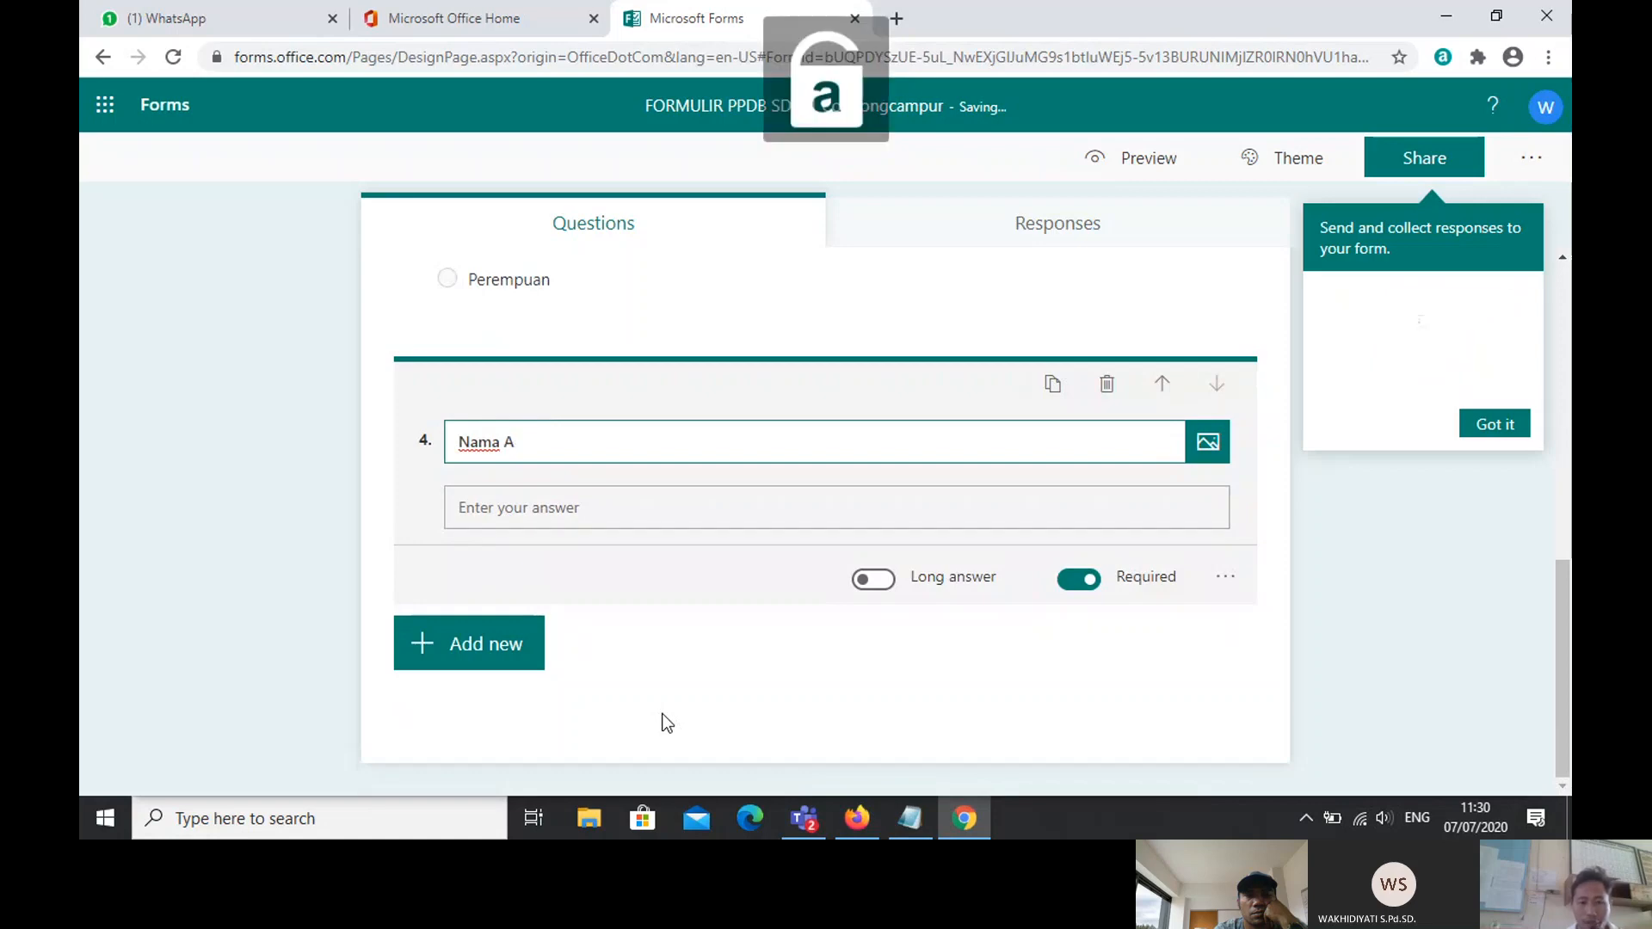
text(yah)
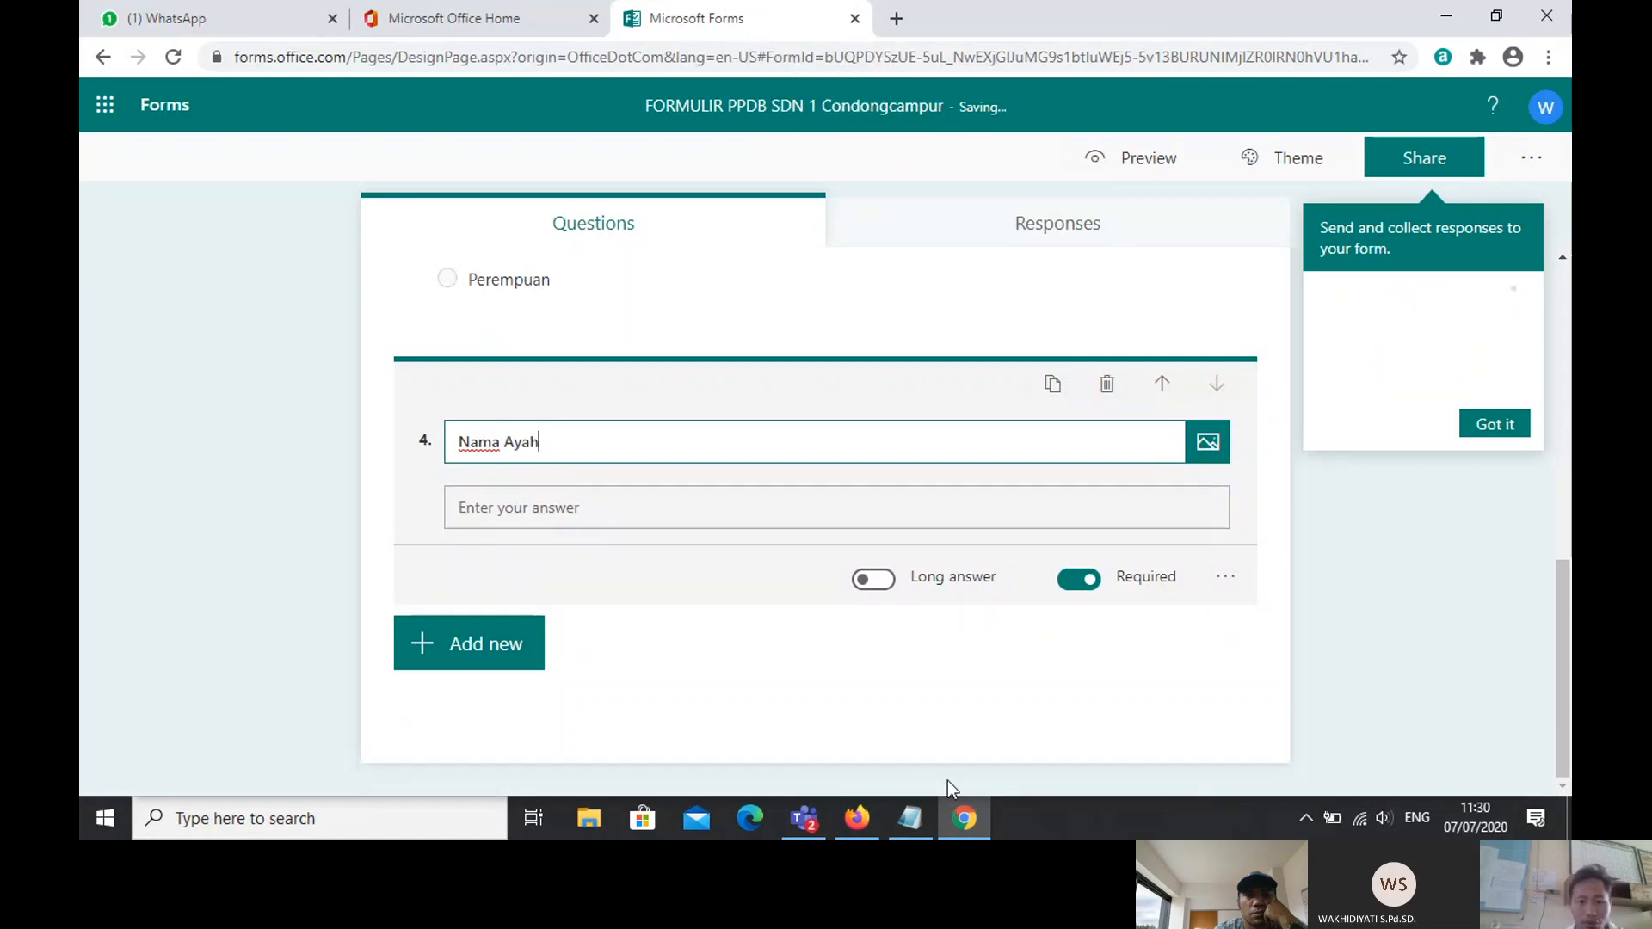
Step: Add another text question titled 'Nama Ibu'
click(456, 647)
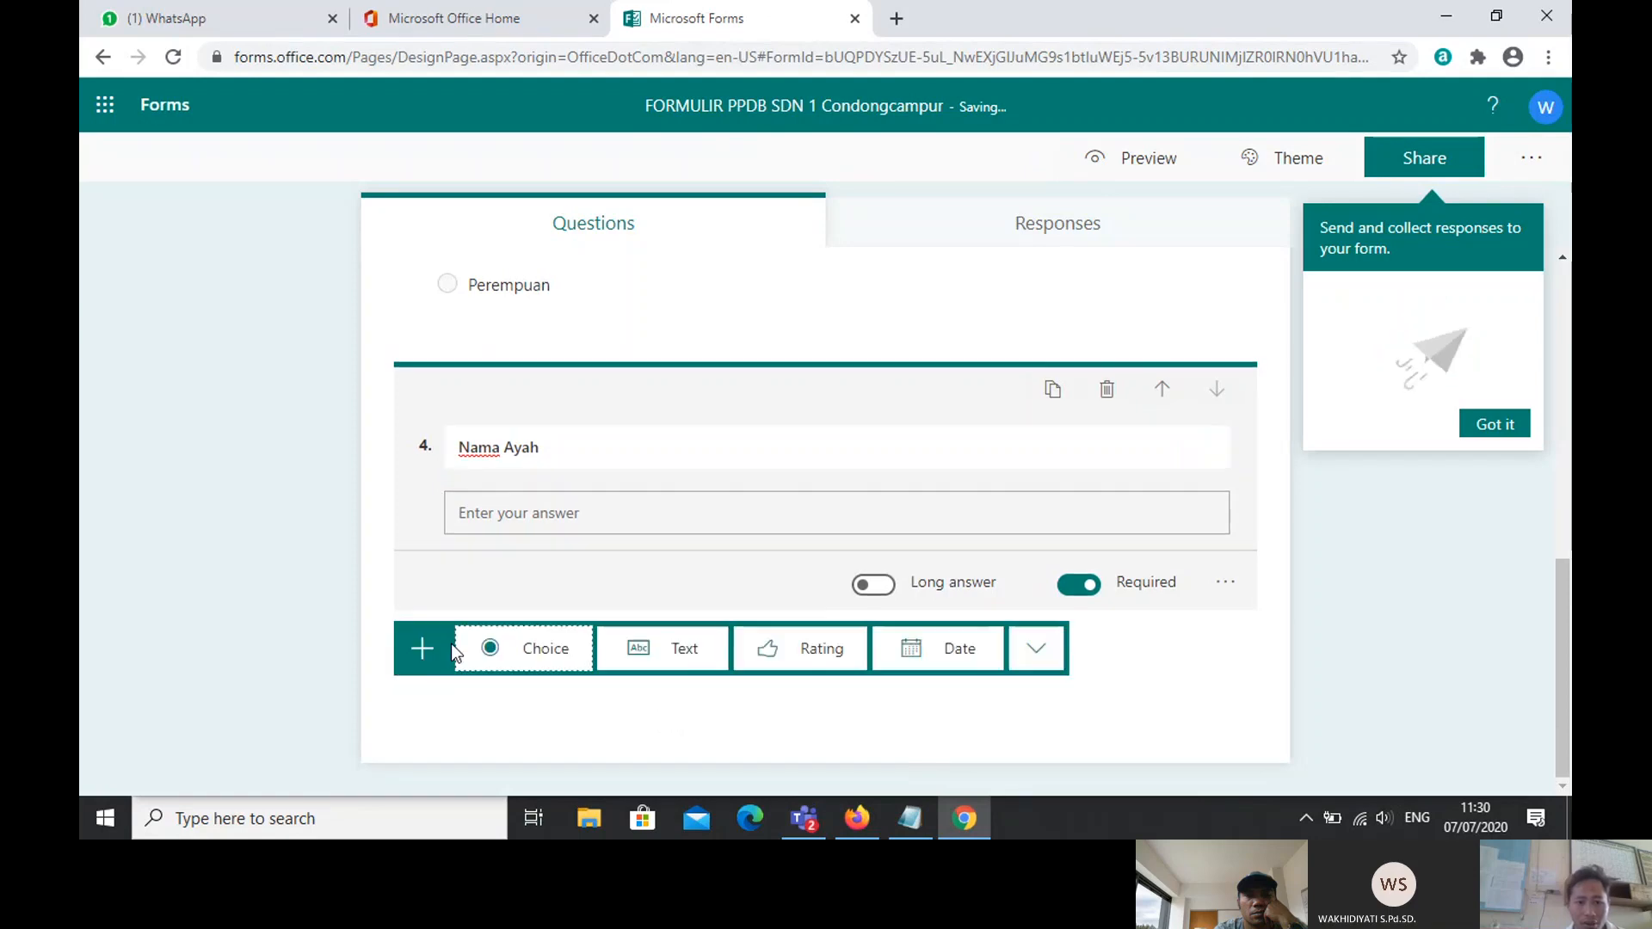
click(688, 655)
text(Na)
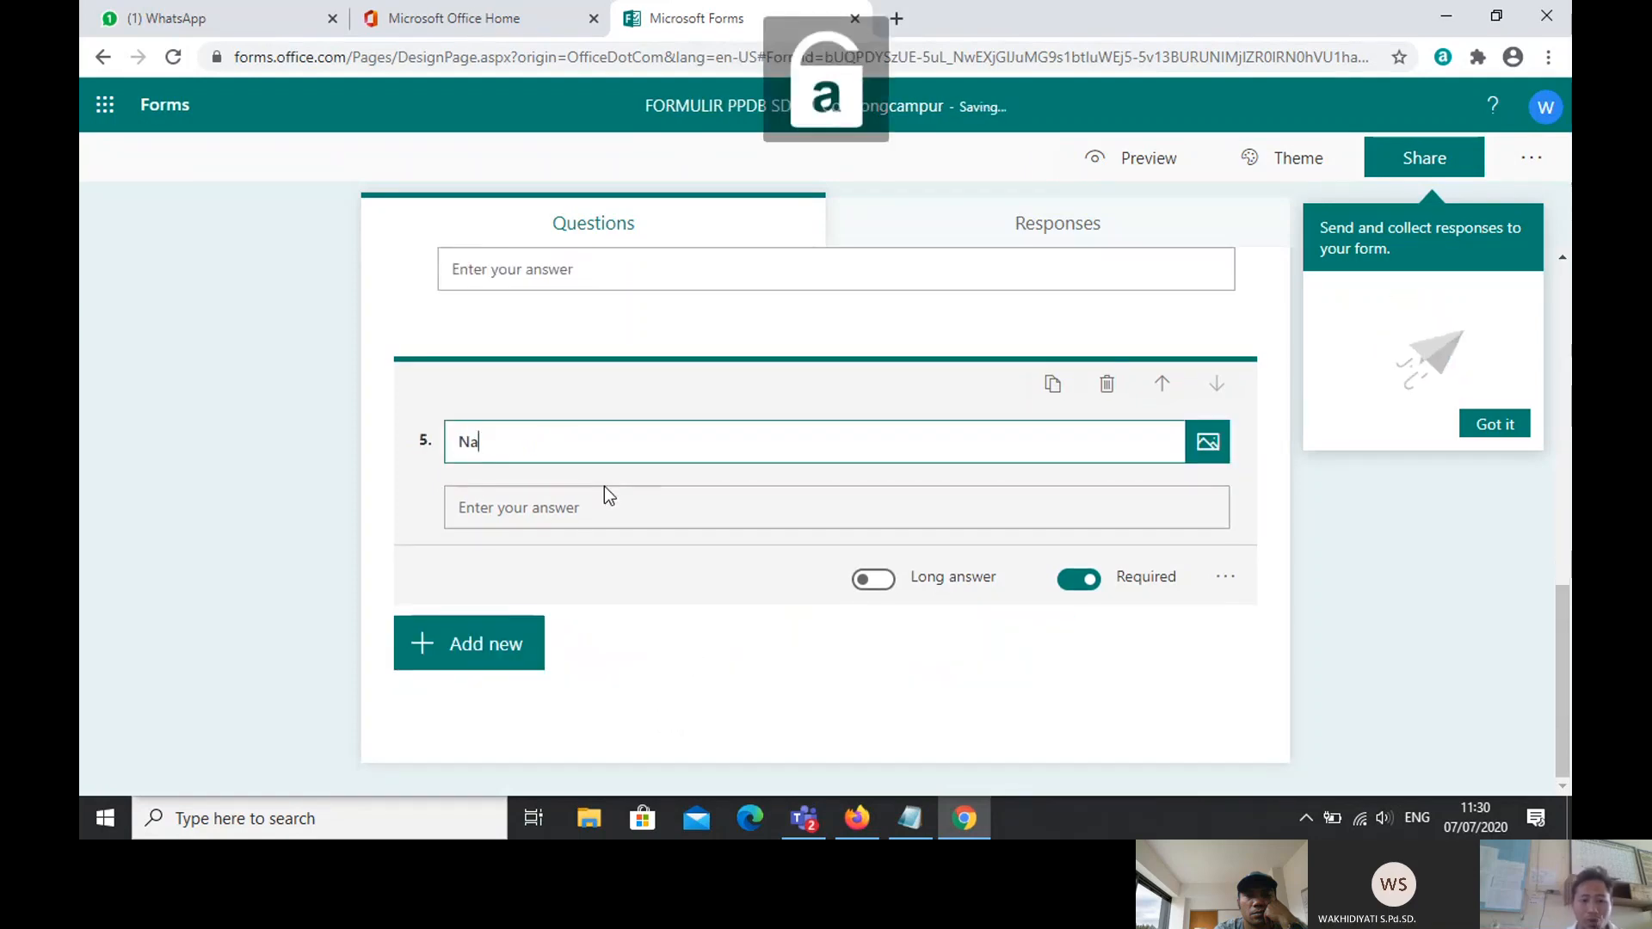
text(ma I)
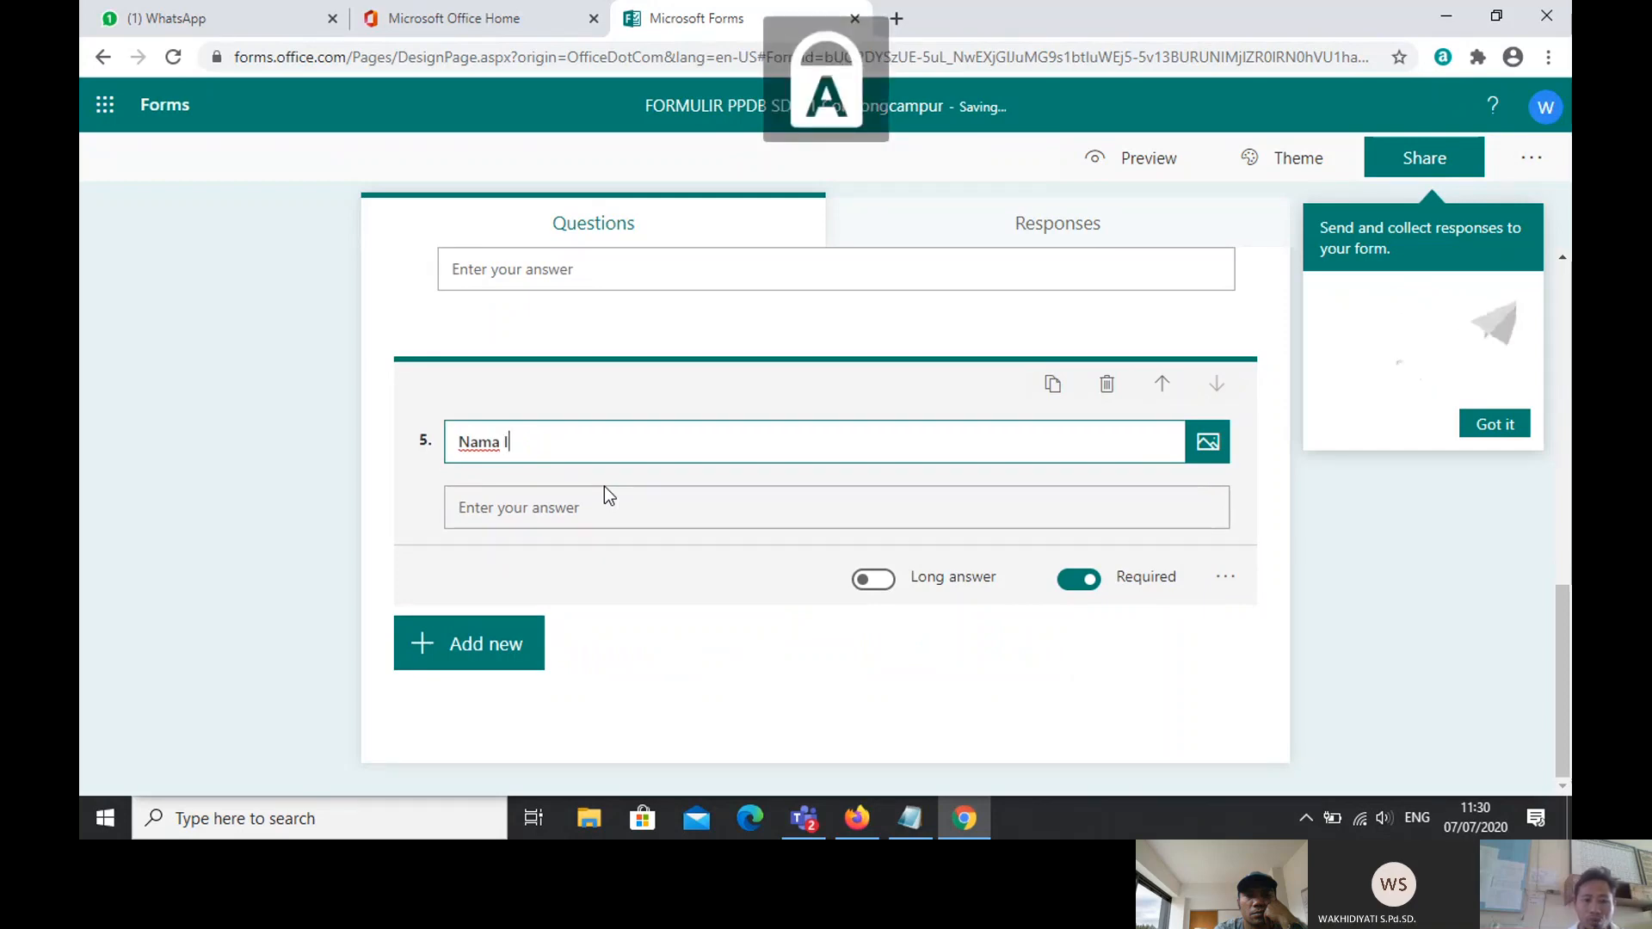
text(bu)
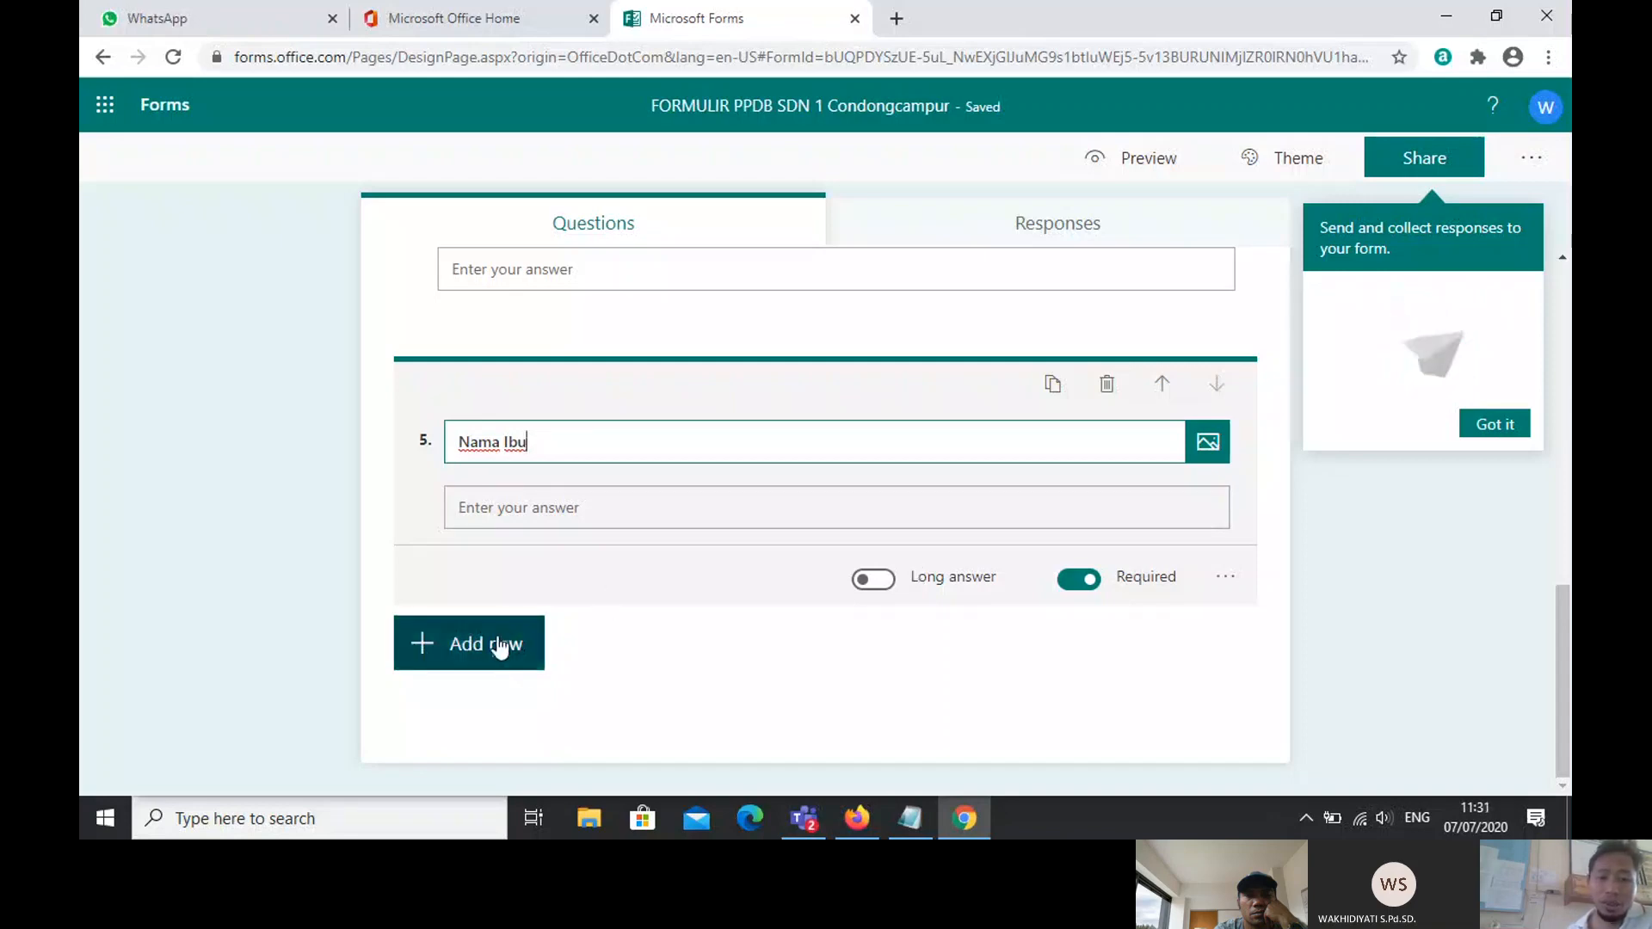
click(499, 647)
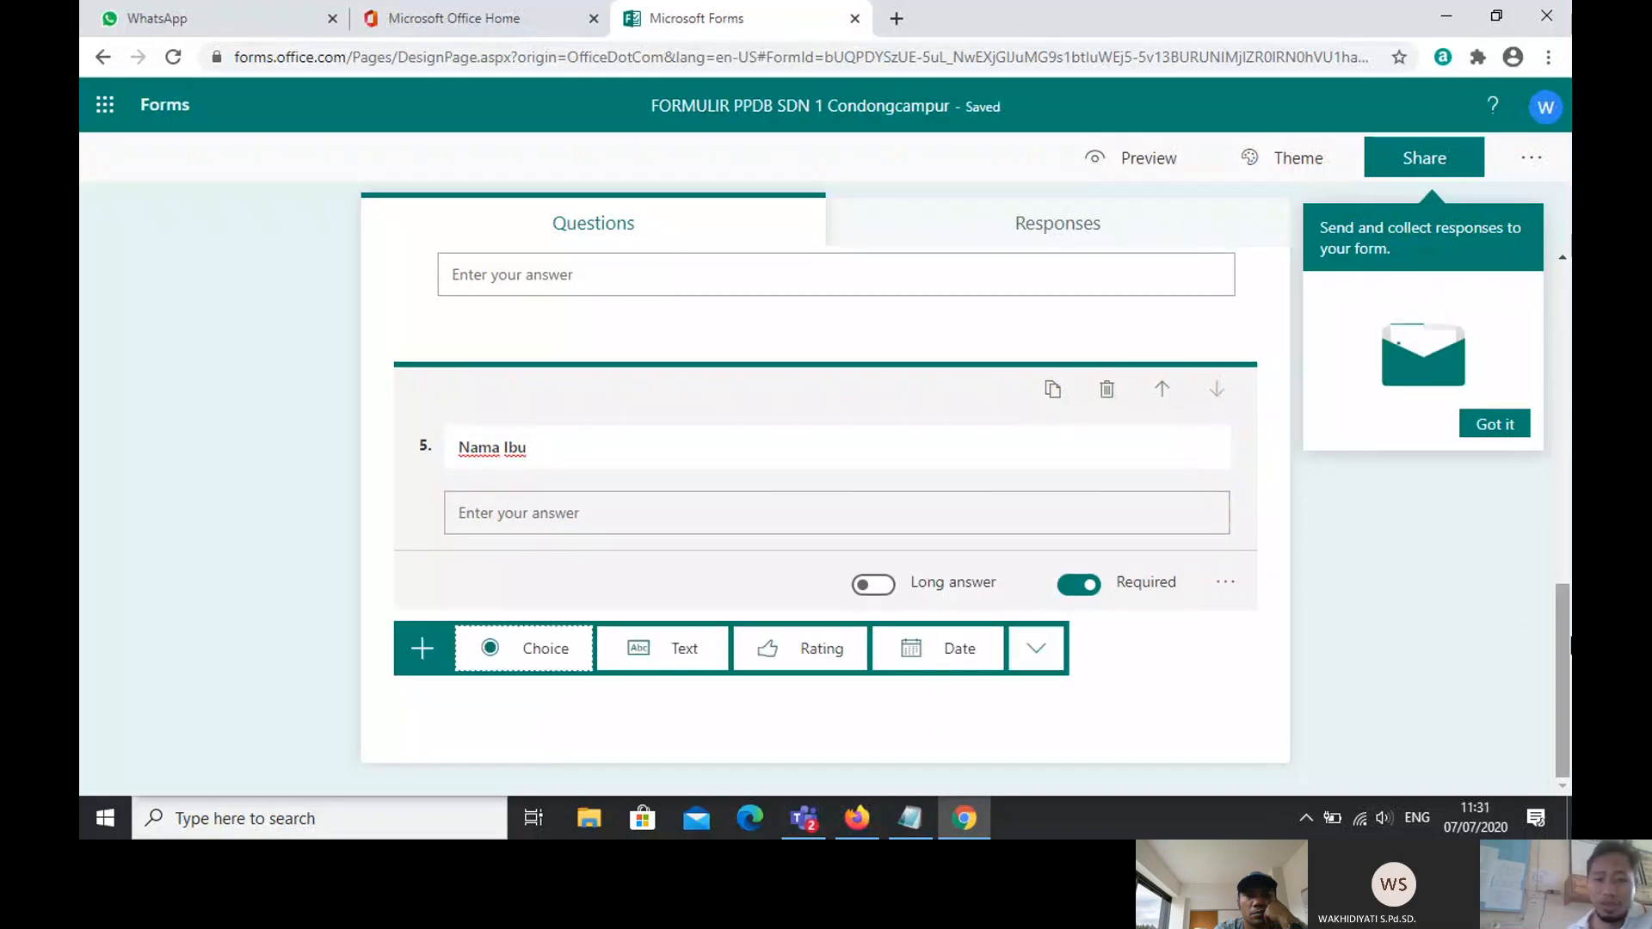
drag(1569, 646, 1537, 489)
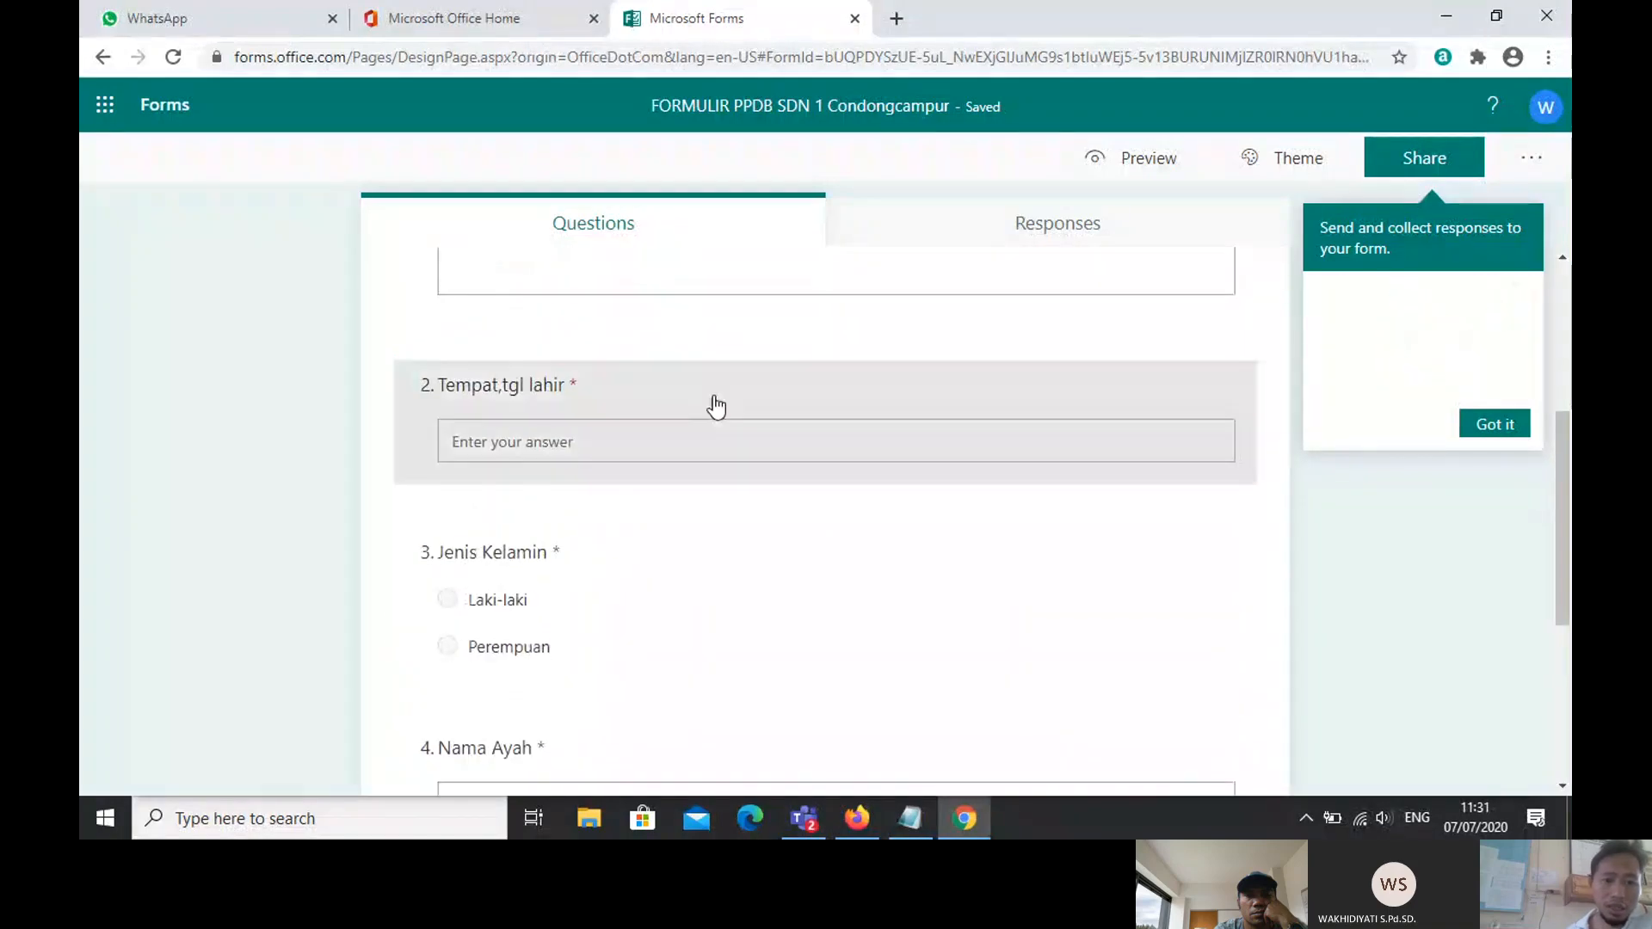
Step: Change question 2's title from 'Tempat,tgl lahir' to 'Tempat lahir'
click(441, 385)
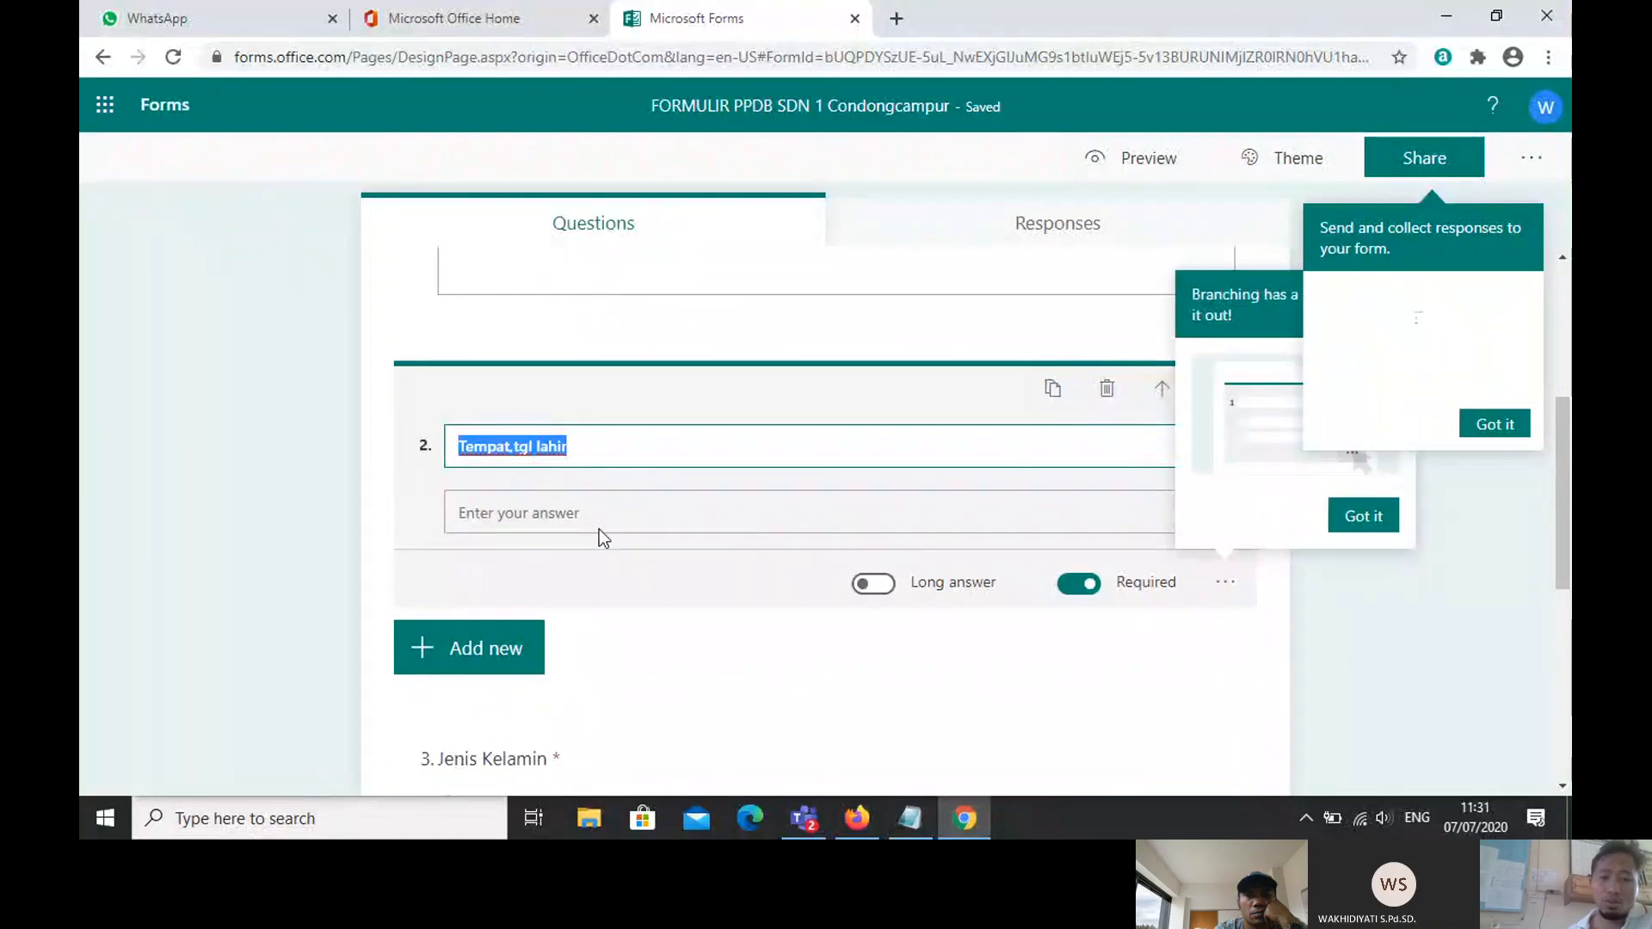
click(576, 455)
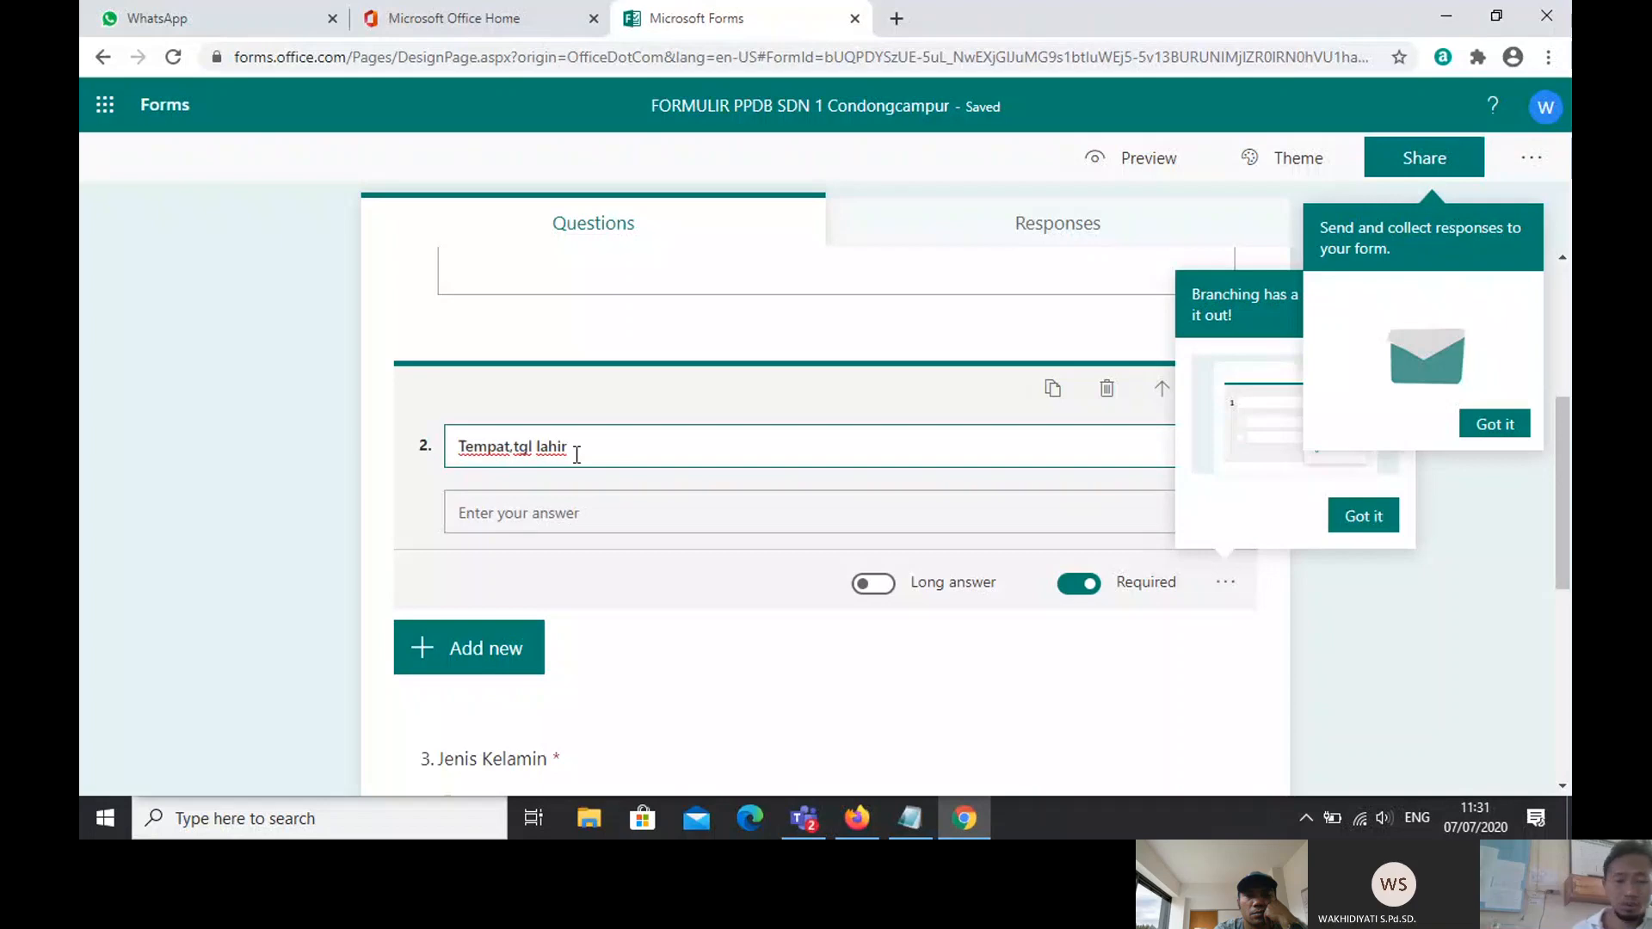
key(BackSpace)
key(BackSpace)
key(BackSpace)
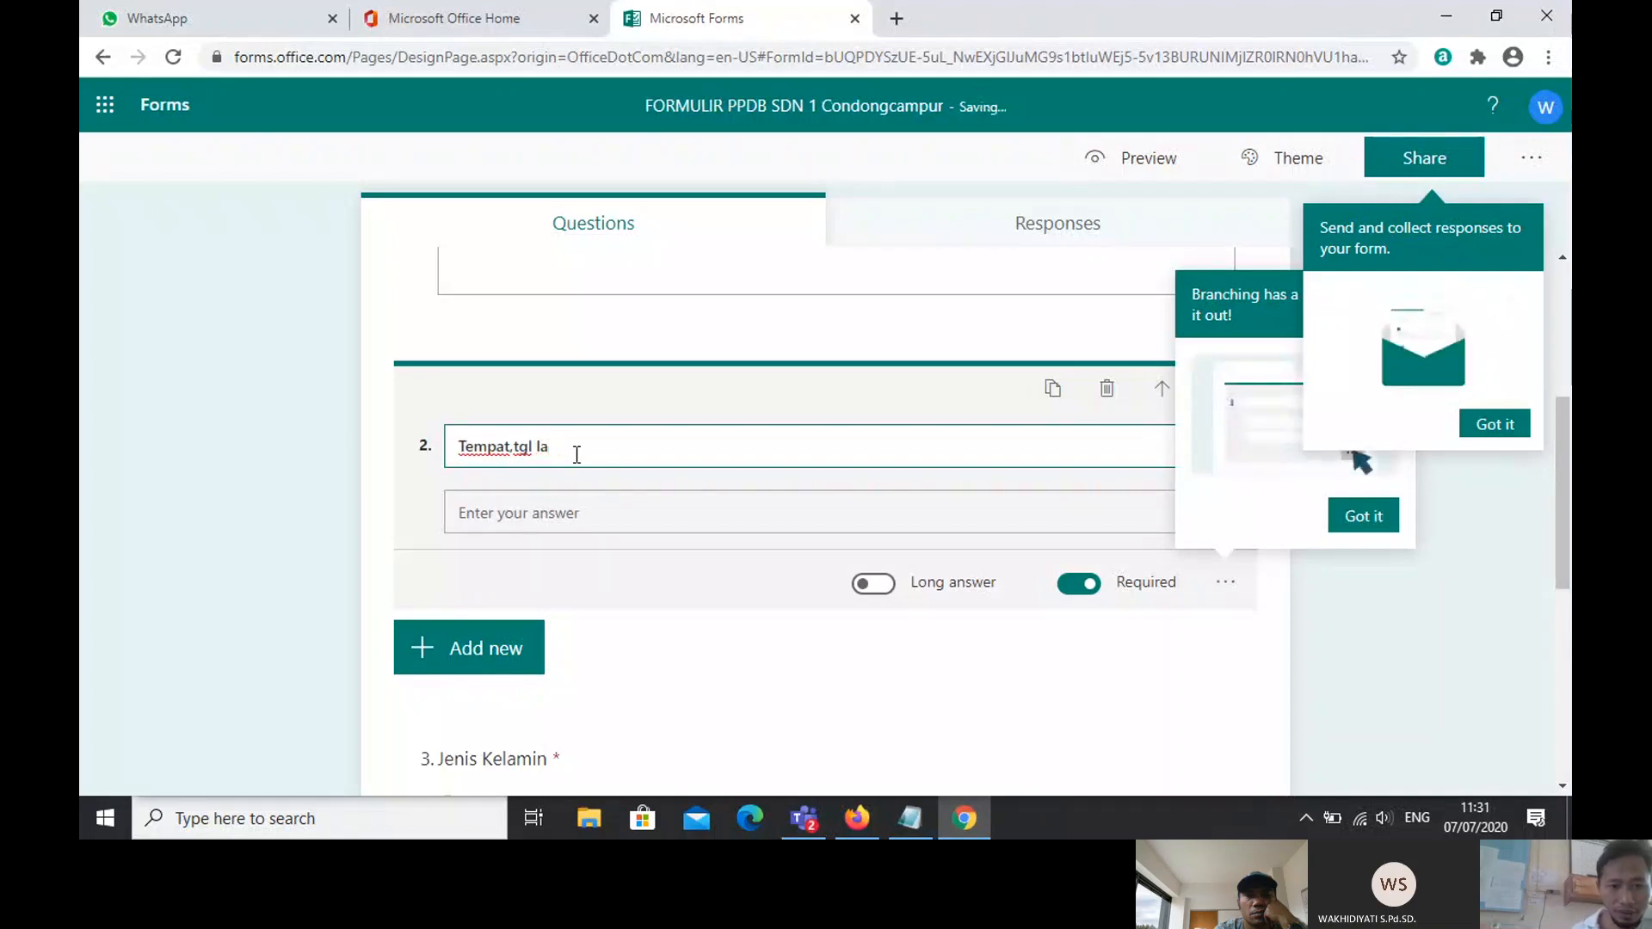
key(BackSpace)
key(BackSpace)
key(BackSpace)
key(BackSpace)
key(BackSpace)
key(BackSpace)
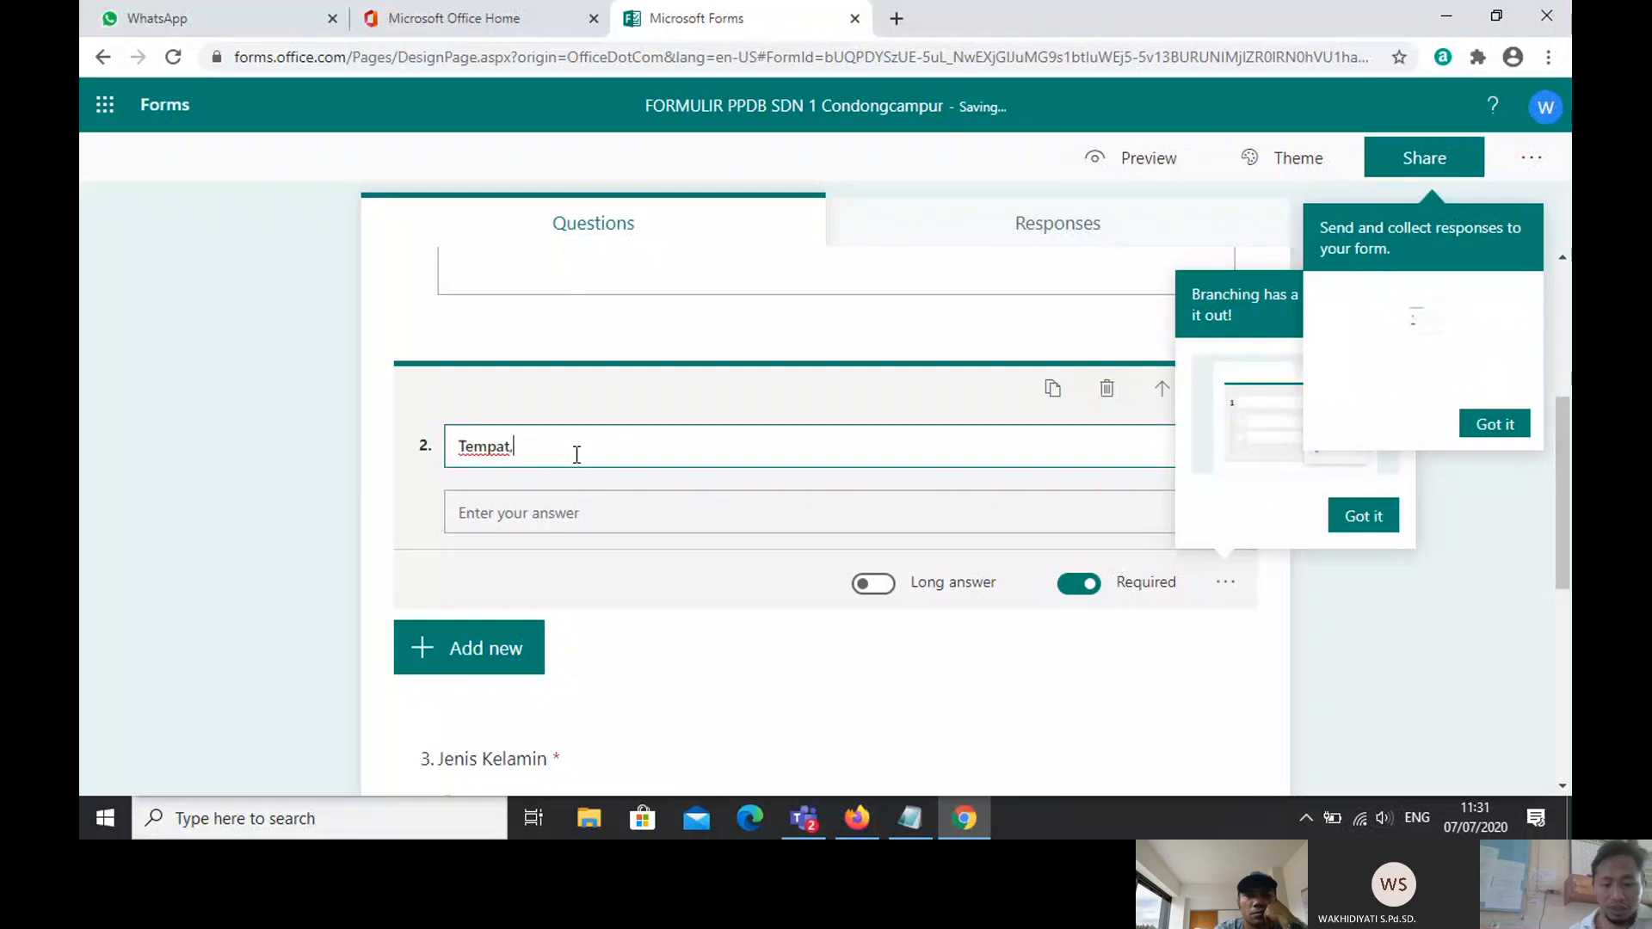
key(BackSpace)
text(lahi)
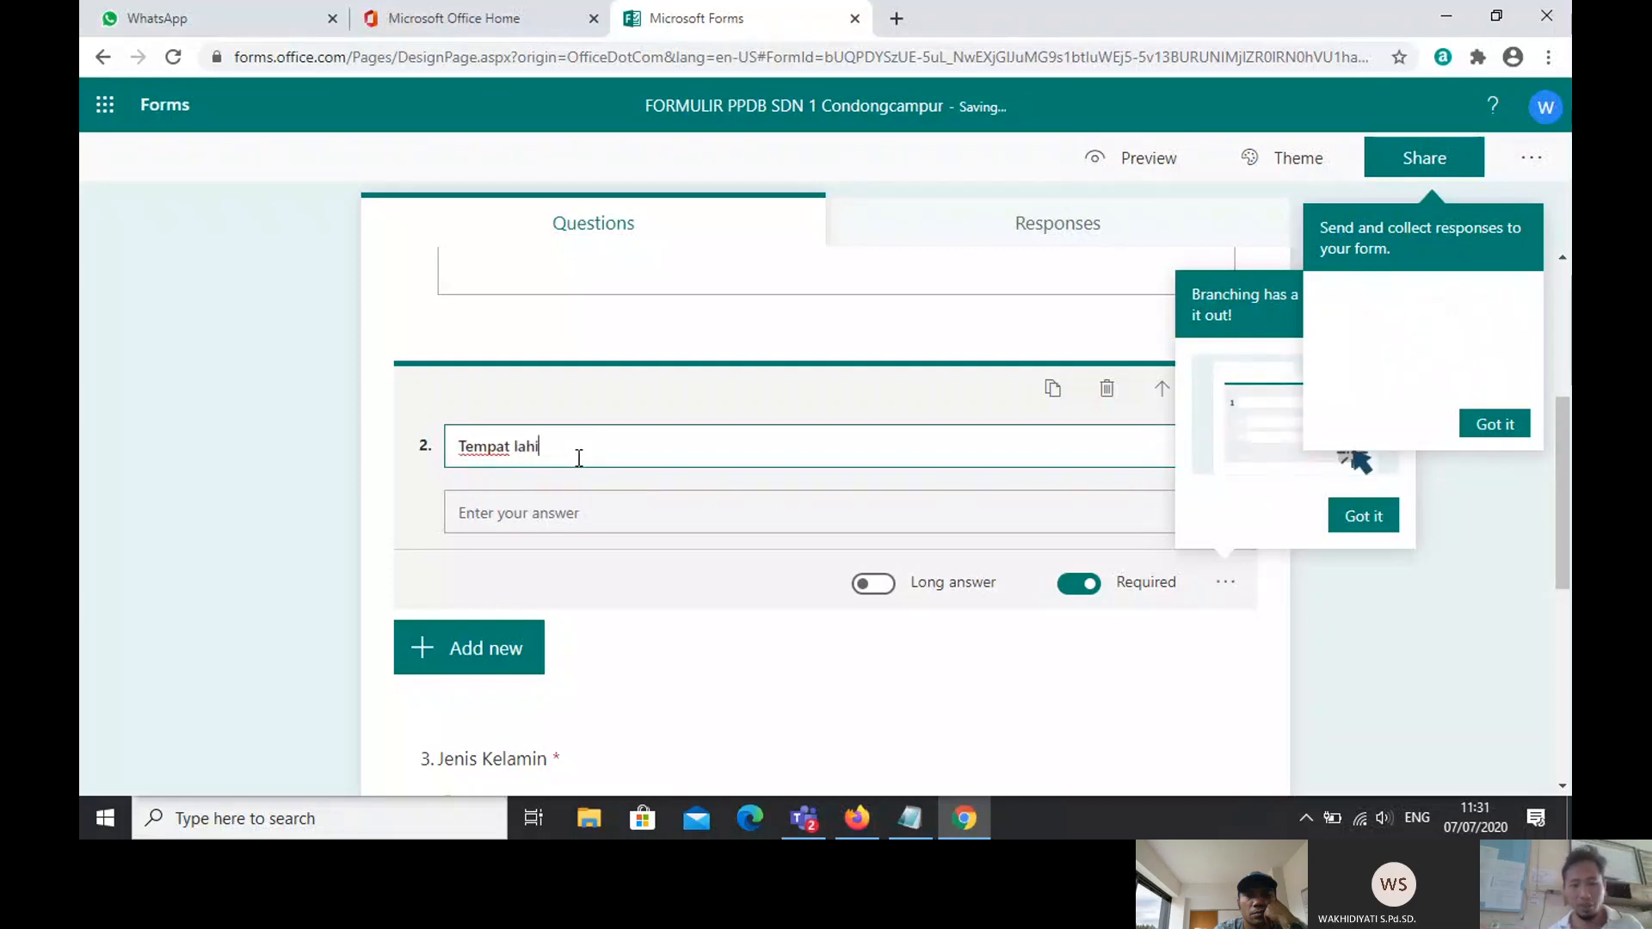
text(r)
click(672, 628)
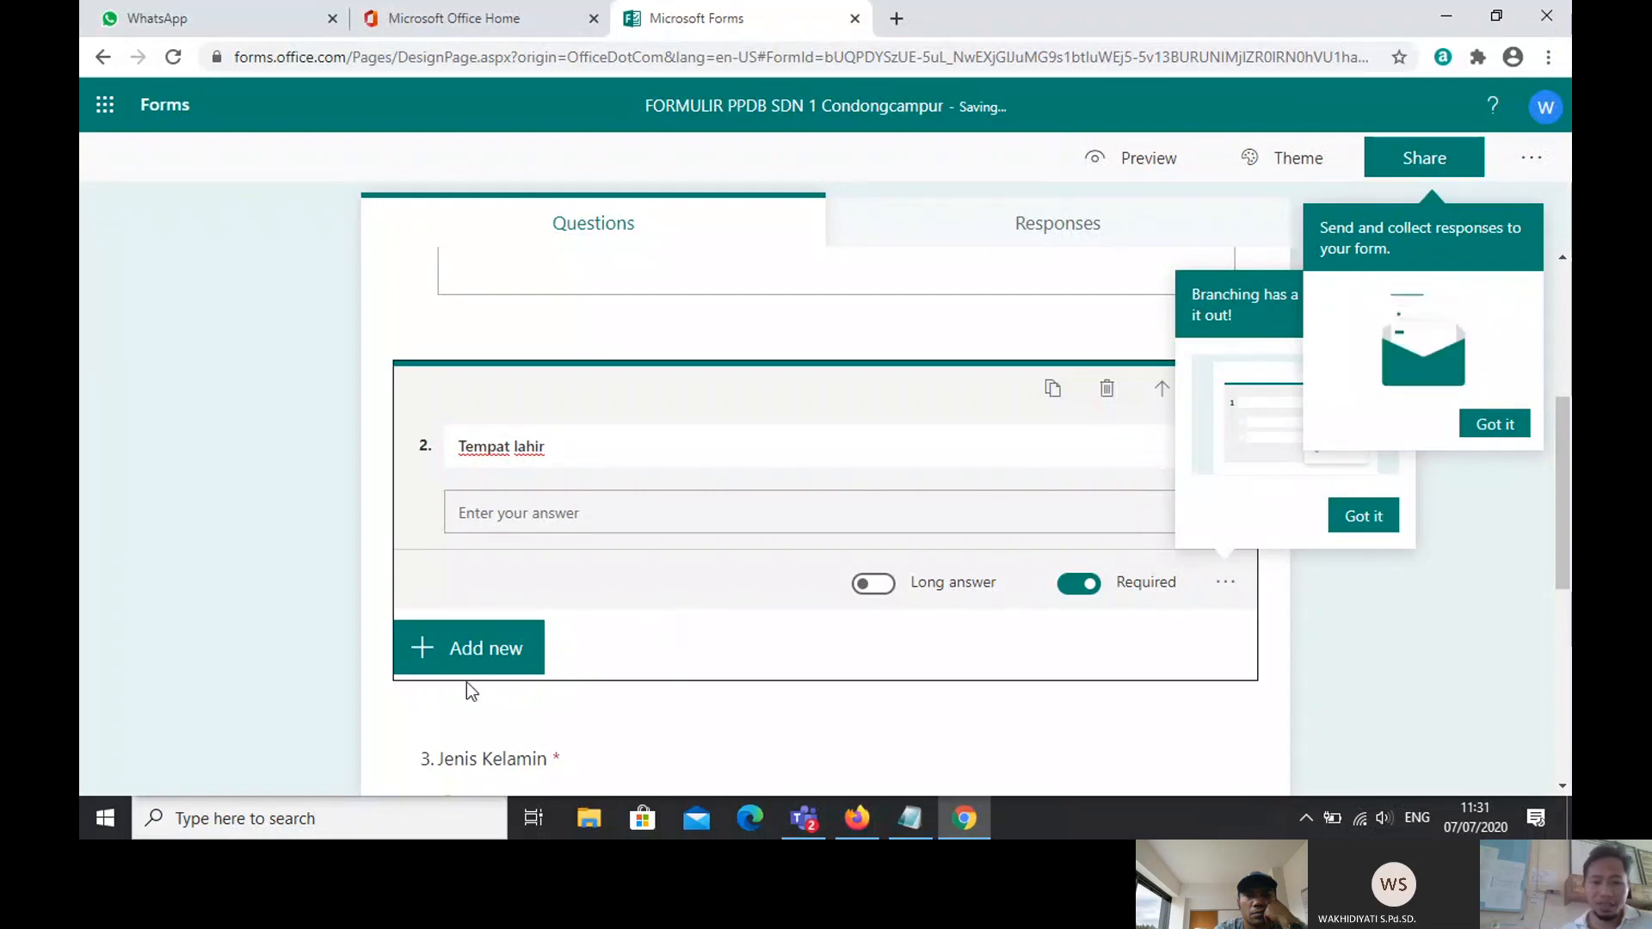
Step: Add a date question after Tempat lahir titled 'Tanggal Lahir'
click(471, 658)
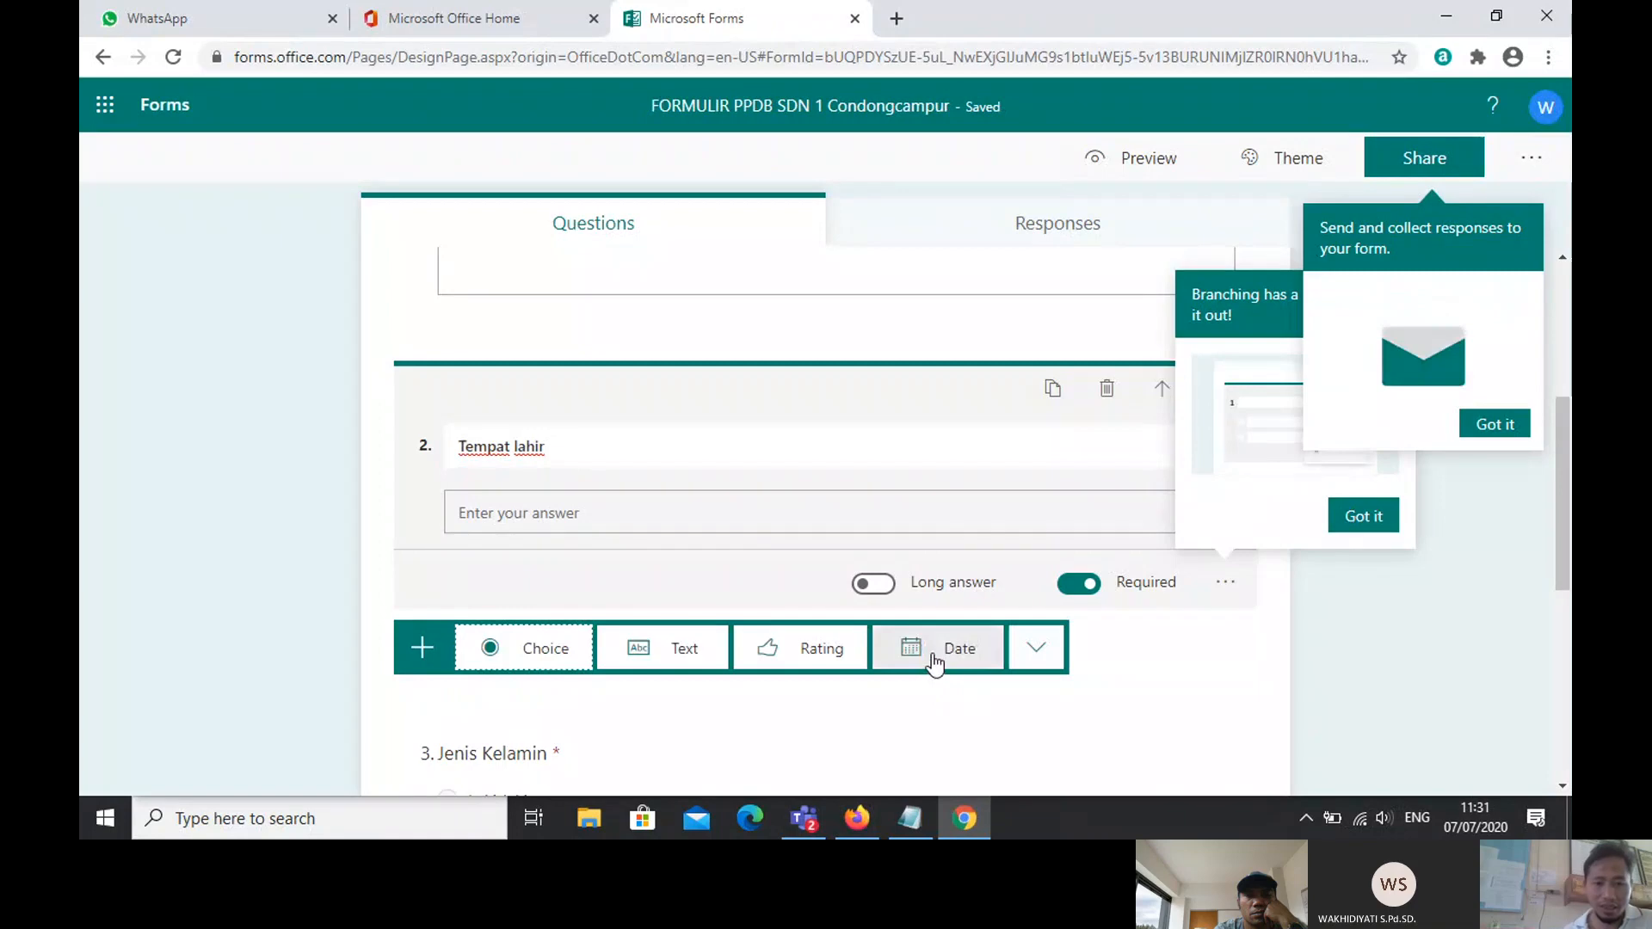
click(936, 658)
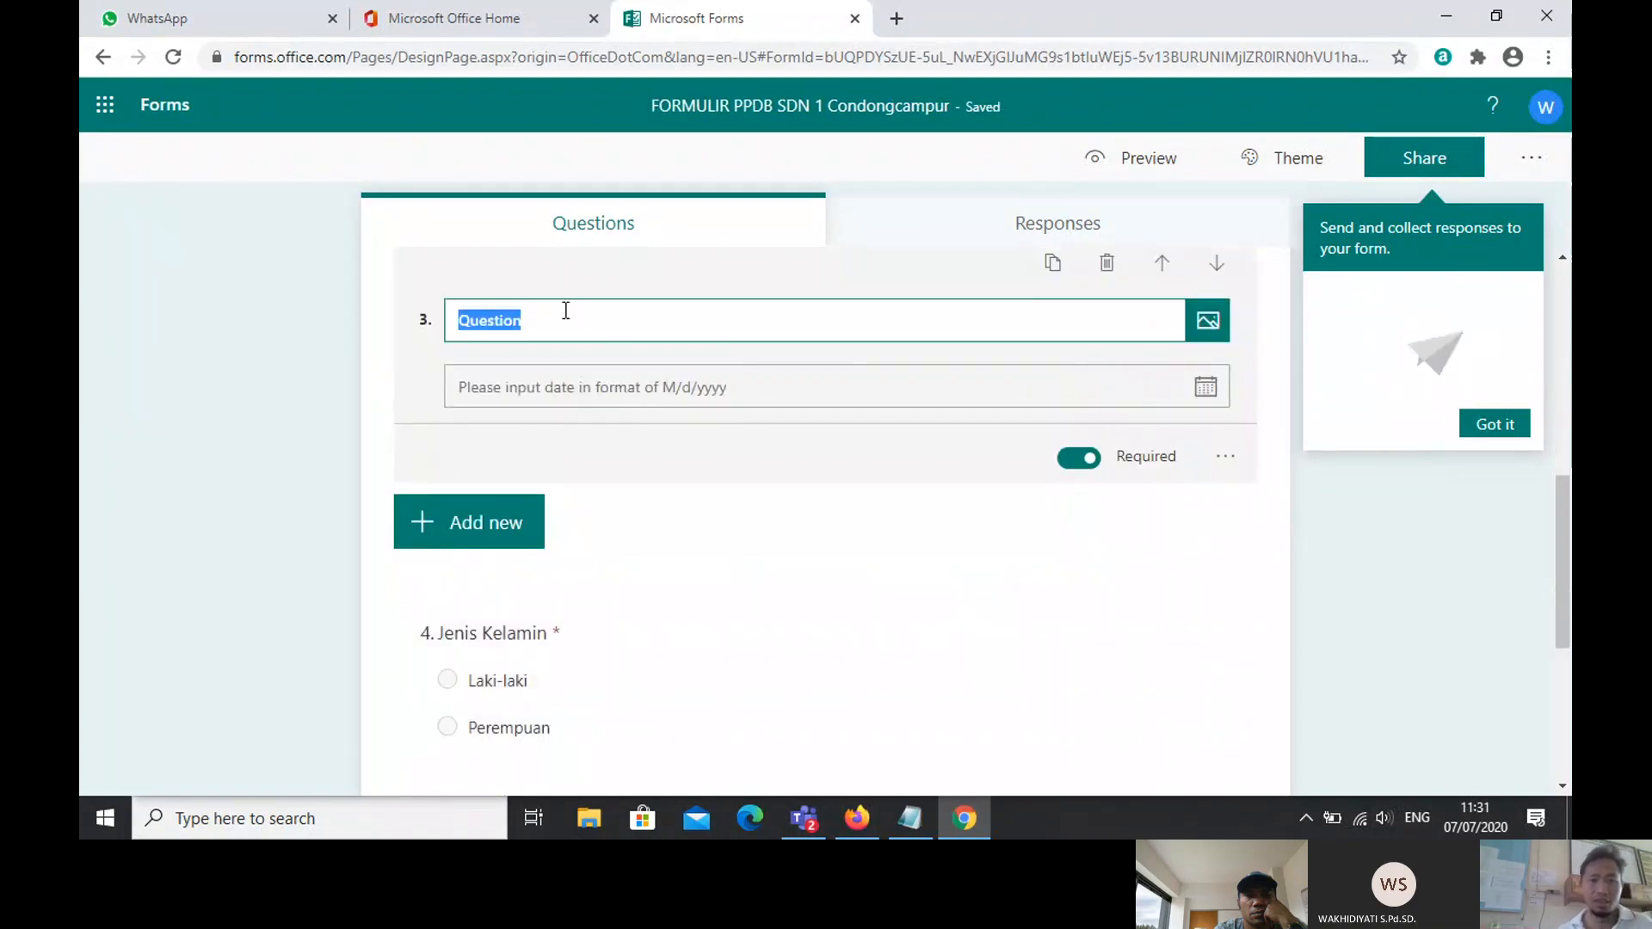
key(Caps_Lock)
text(T)
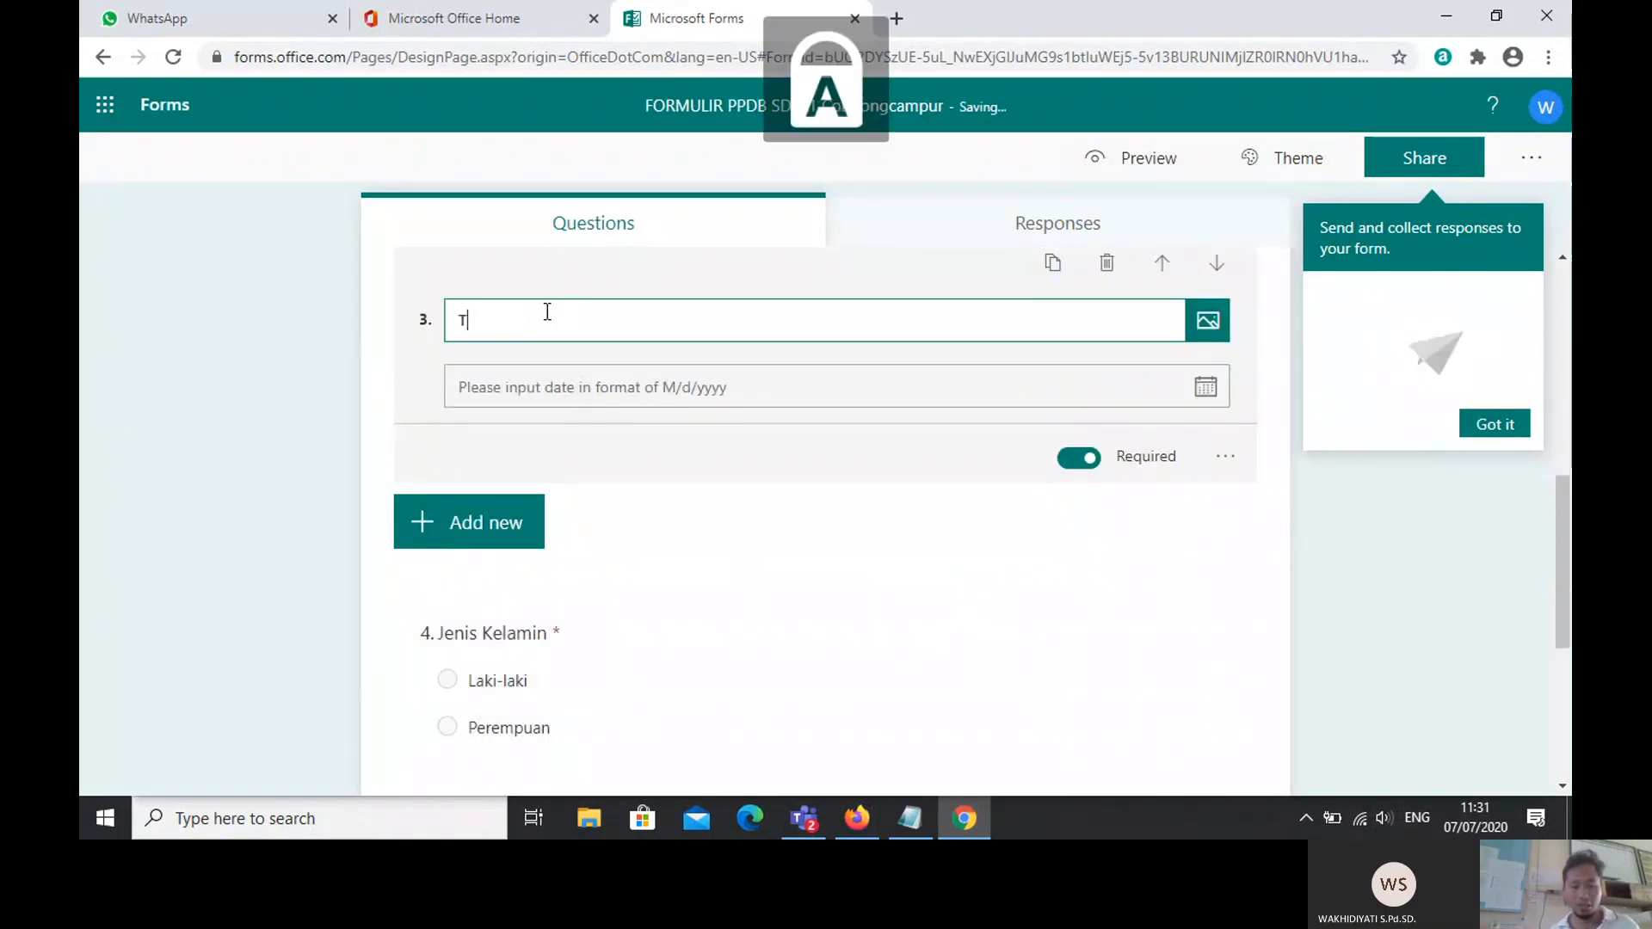
text(AN)
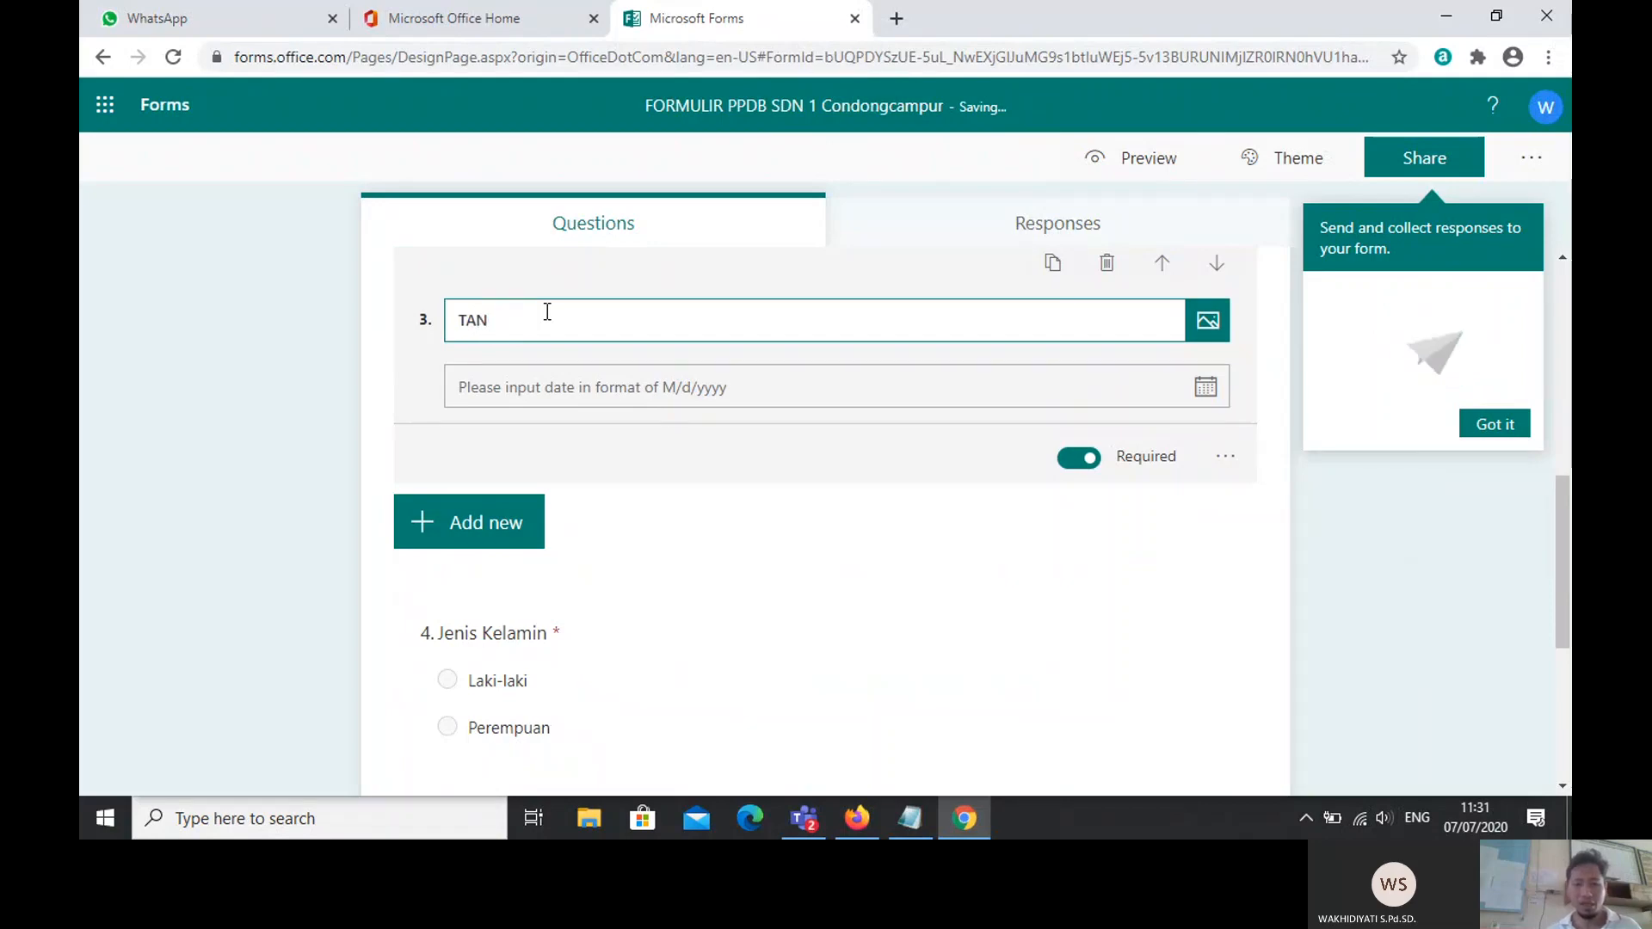
key(BackSpace)
key(Caps_Lock)
text(ang)
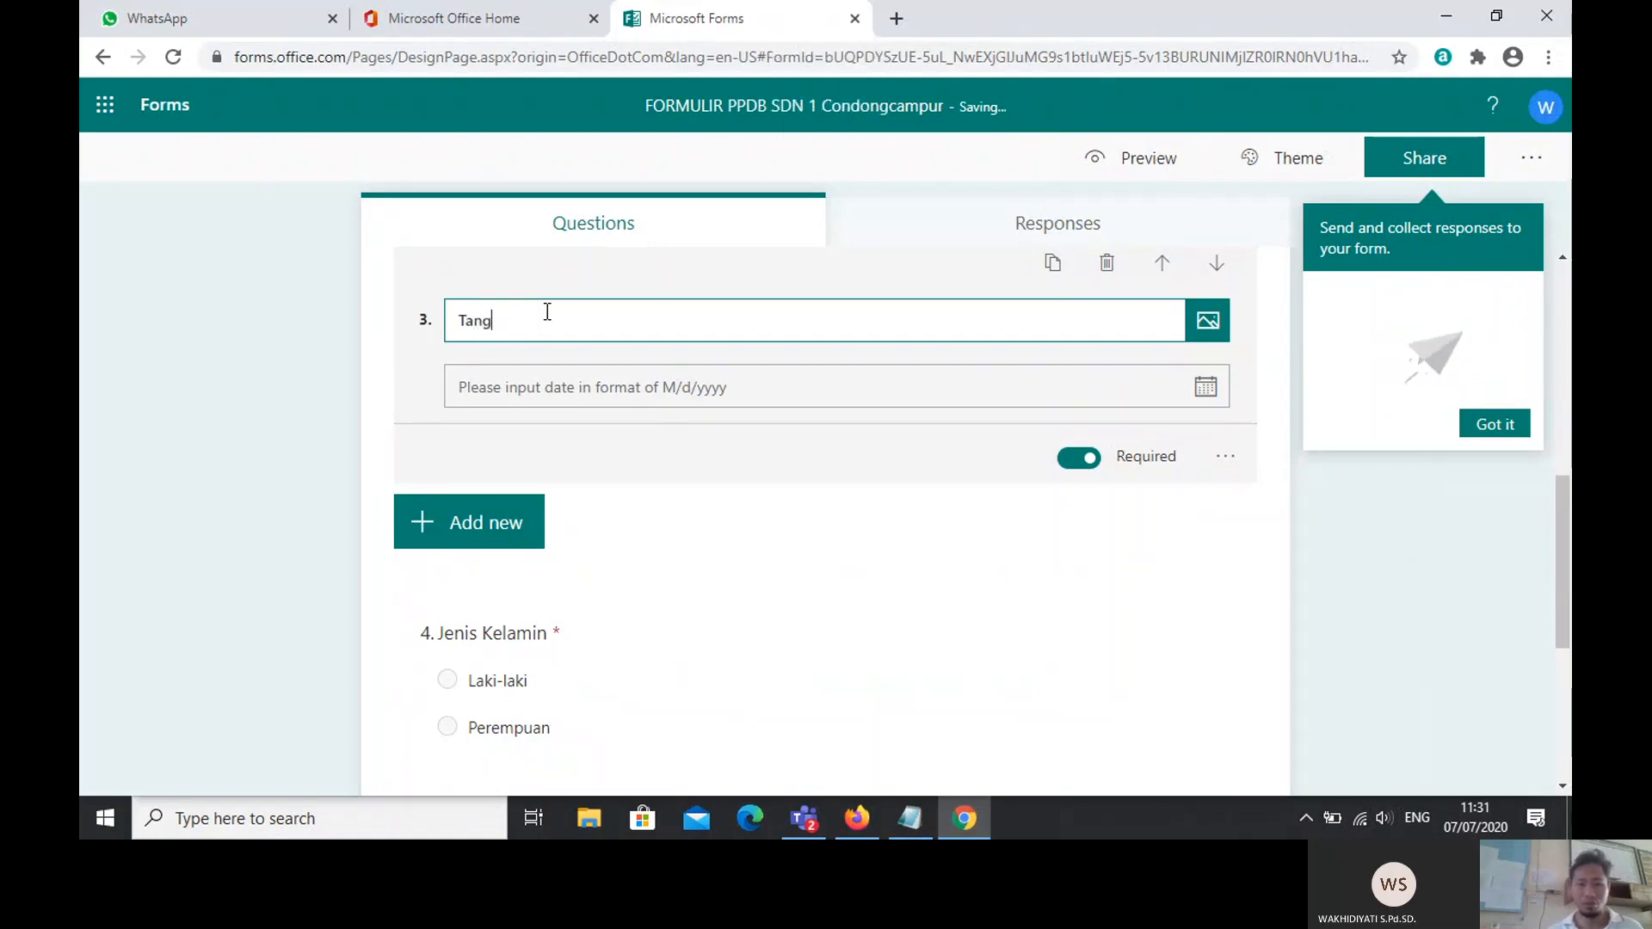
text(gal)
key(Caps_Lock)
text(L)
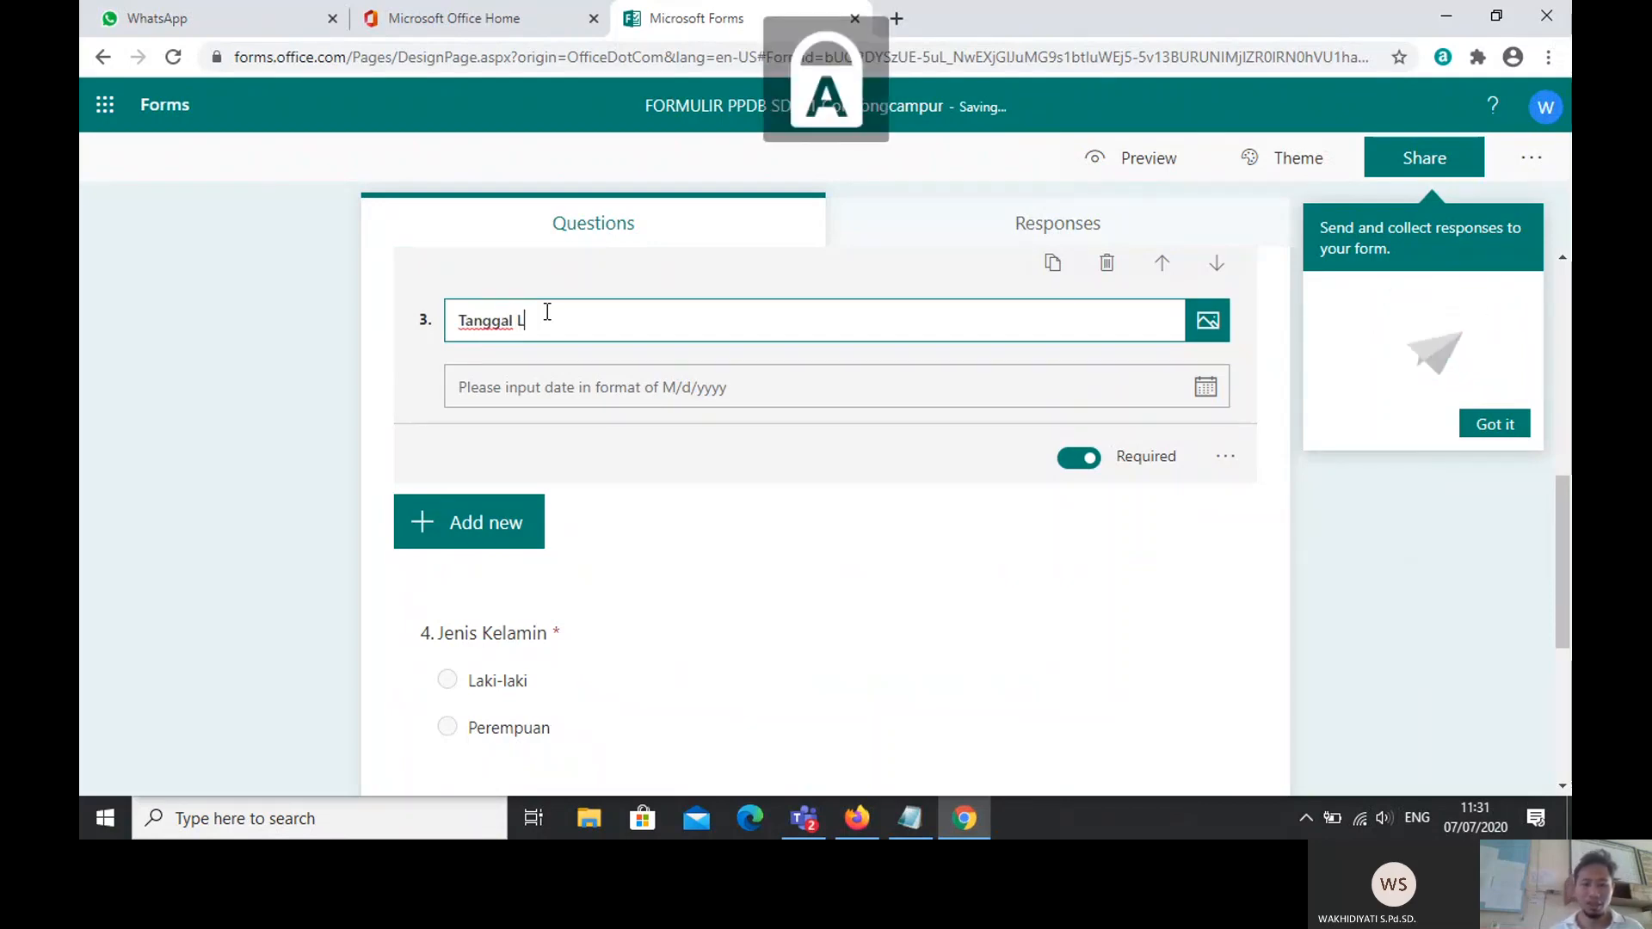
text(ahir)
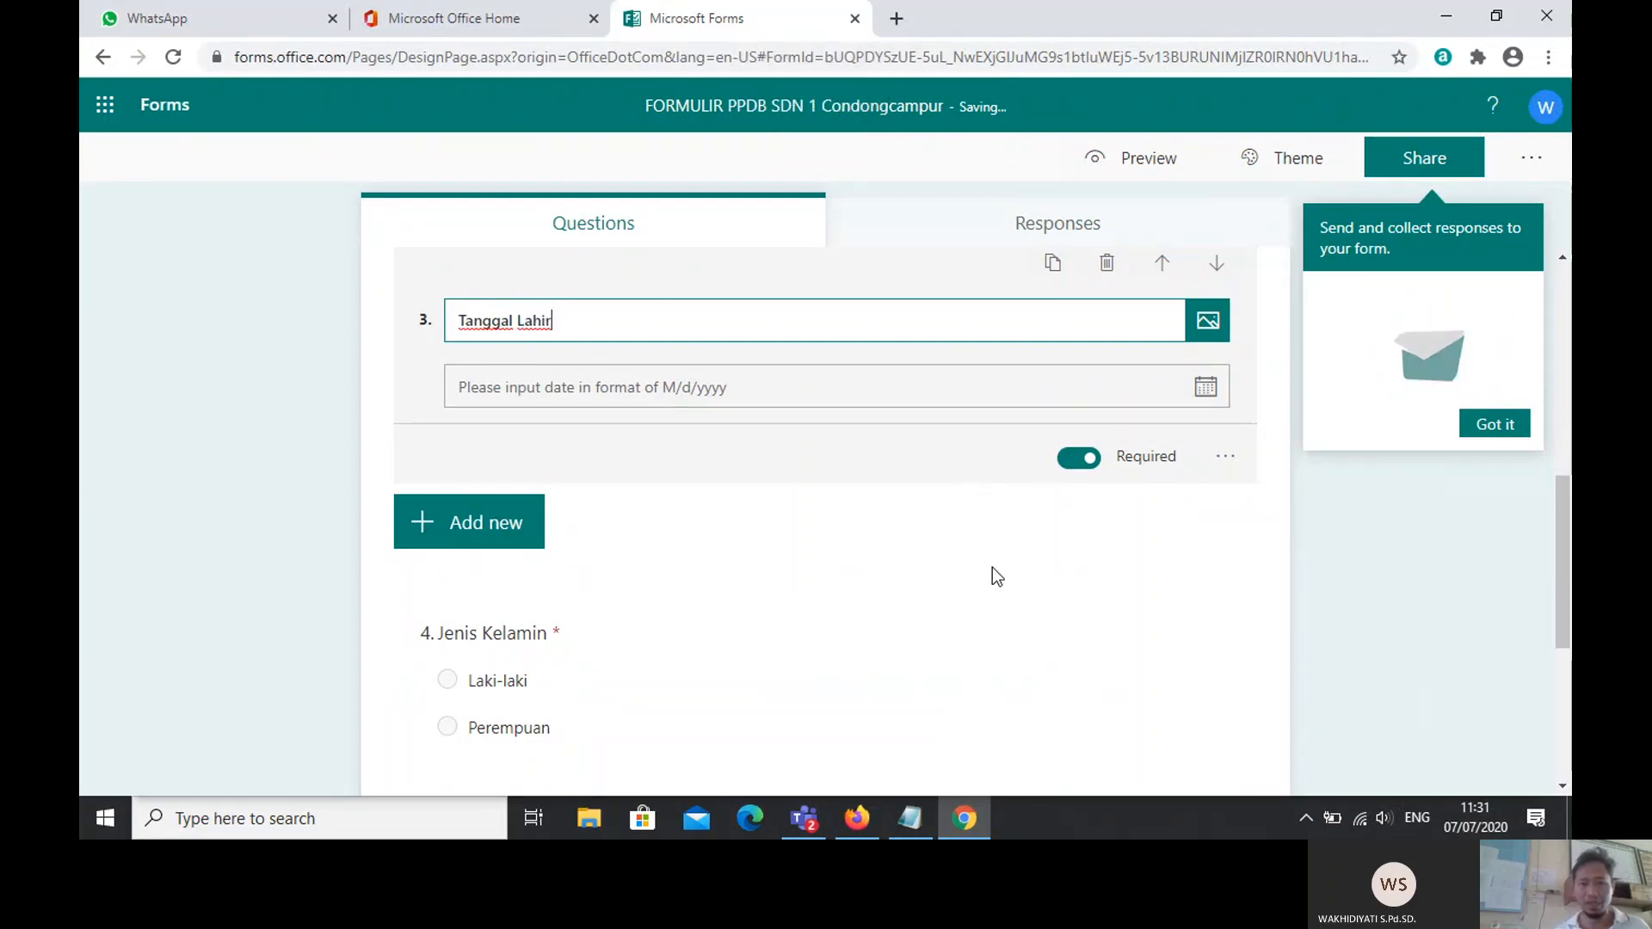
click(988, 579)
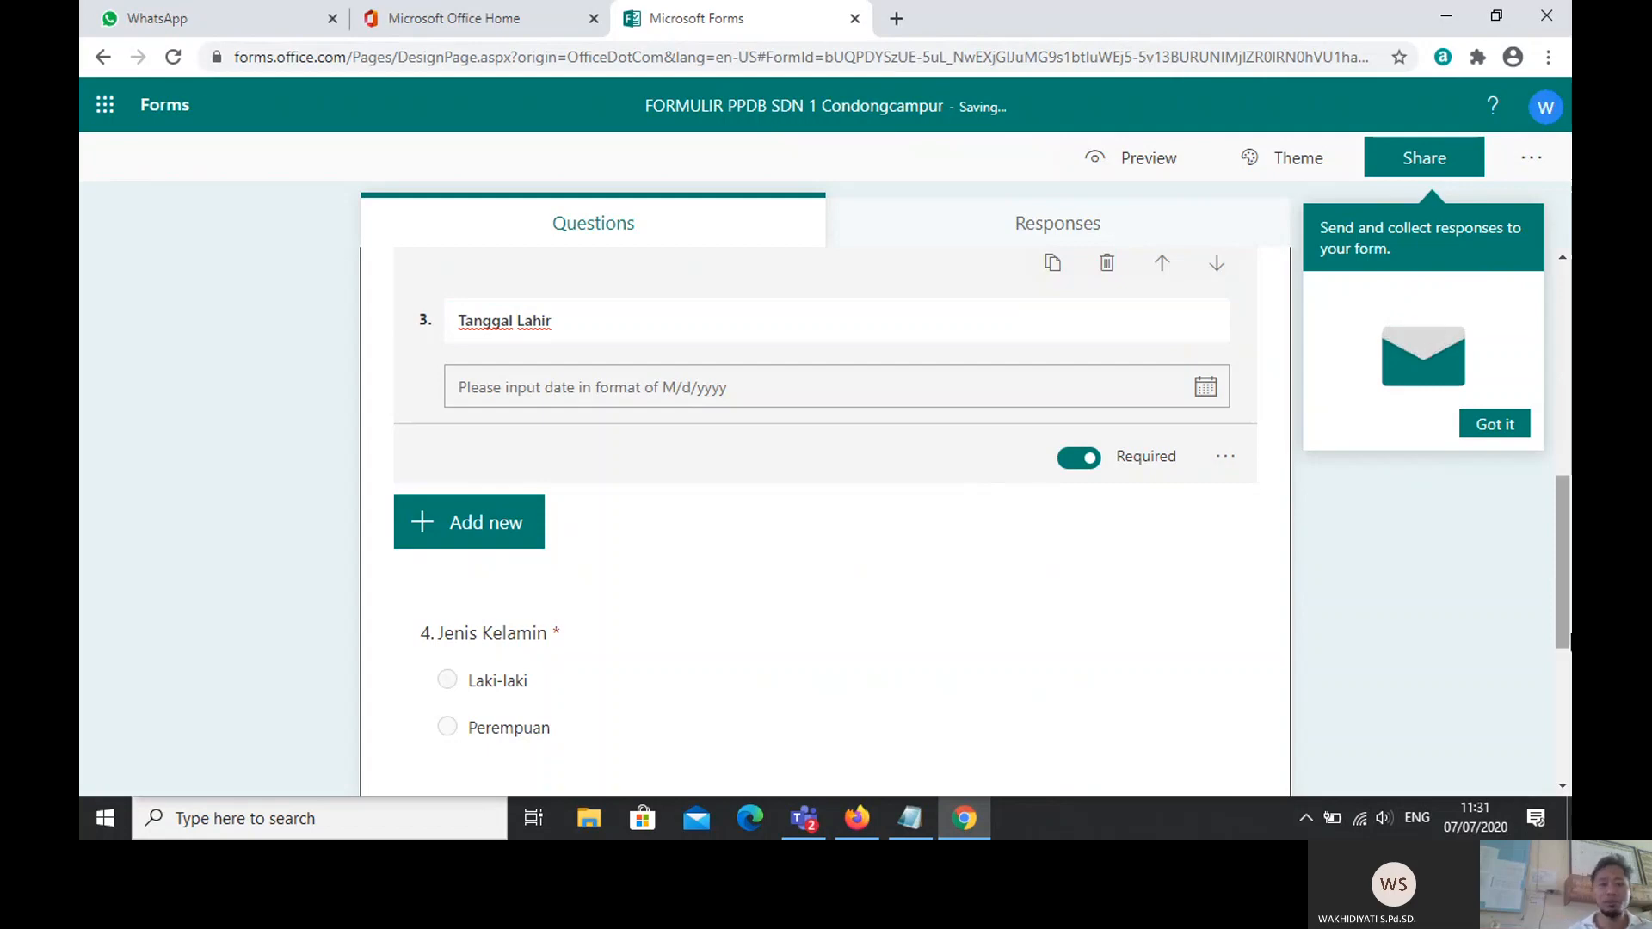
scroll(826, 516, down, 2)
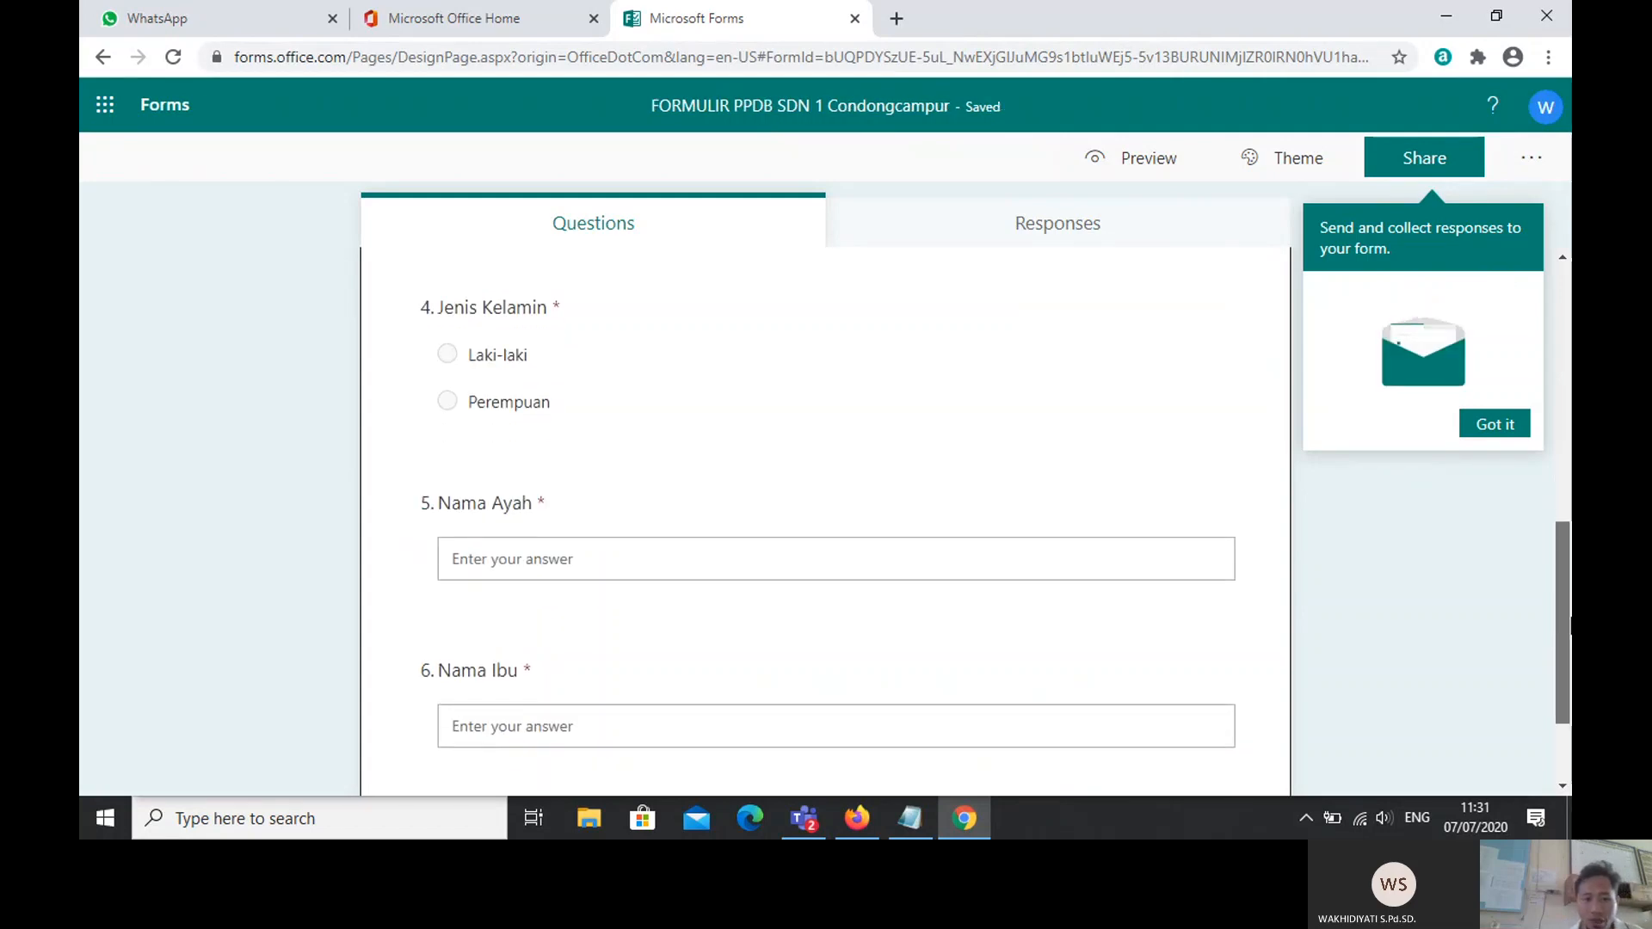
scroll(1562, 534, up, 5)
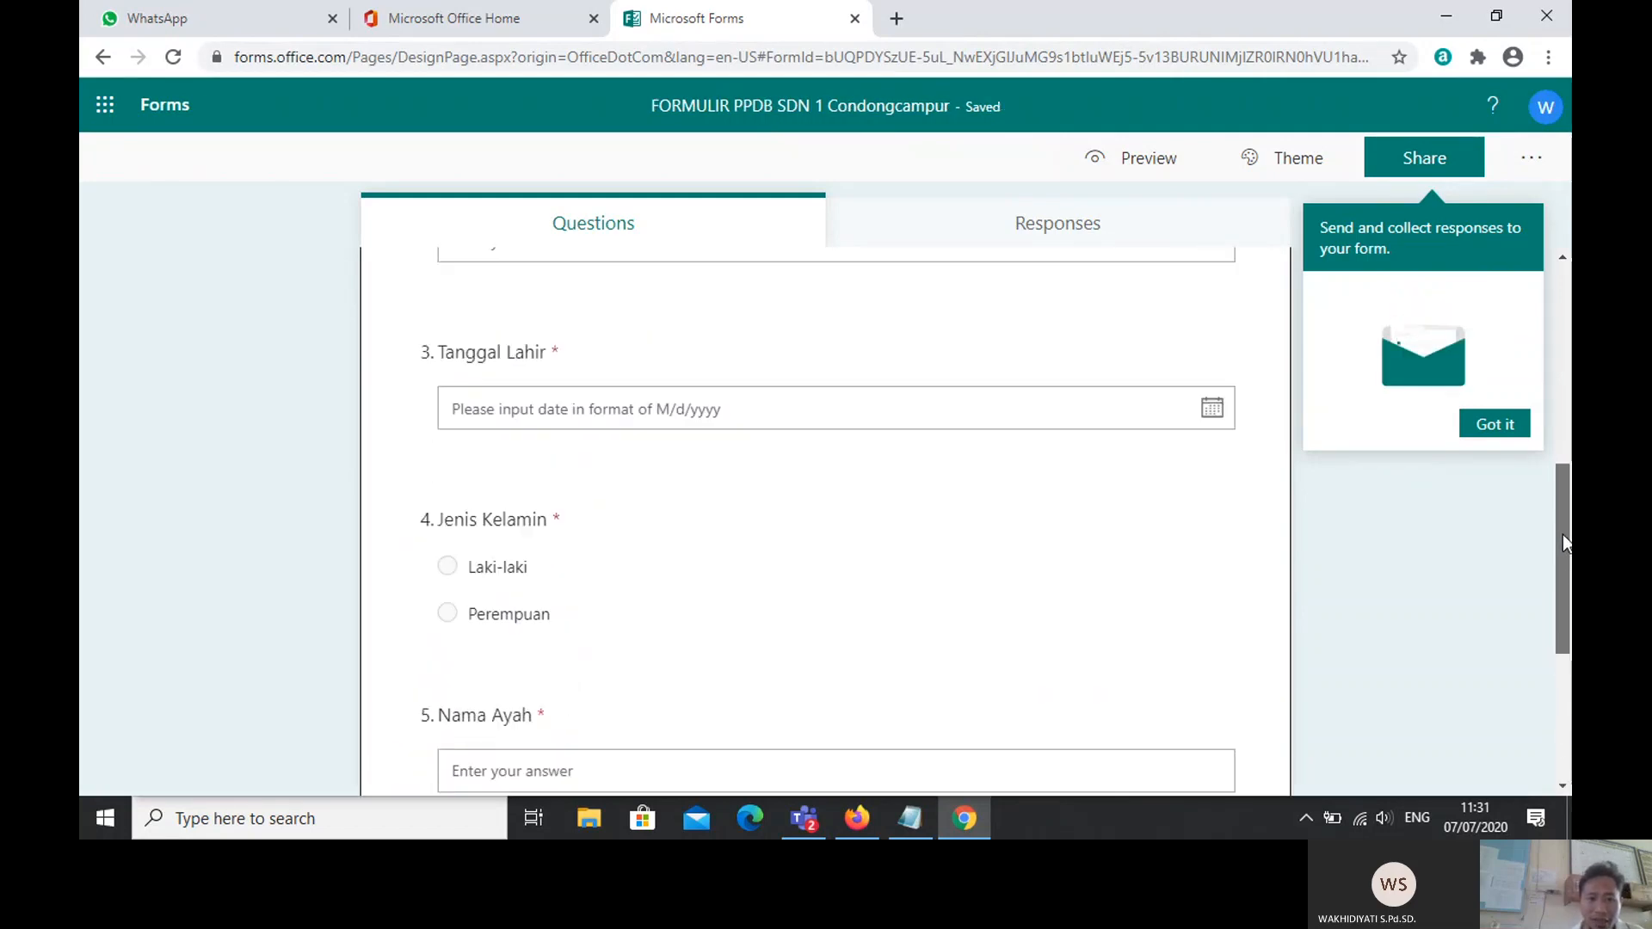
drag(1568, 546, 1570, 697)
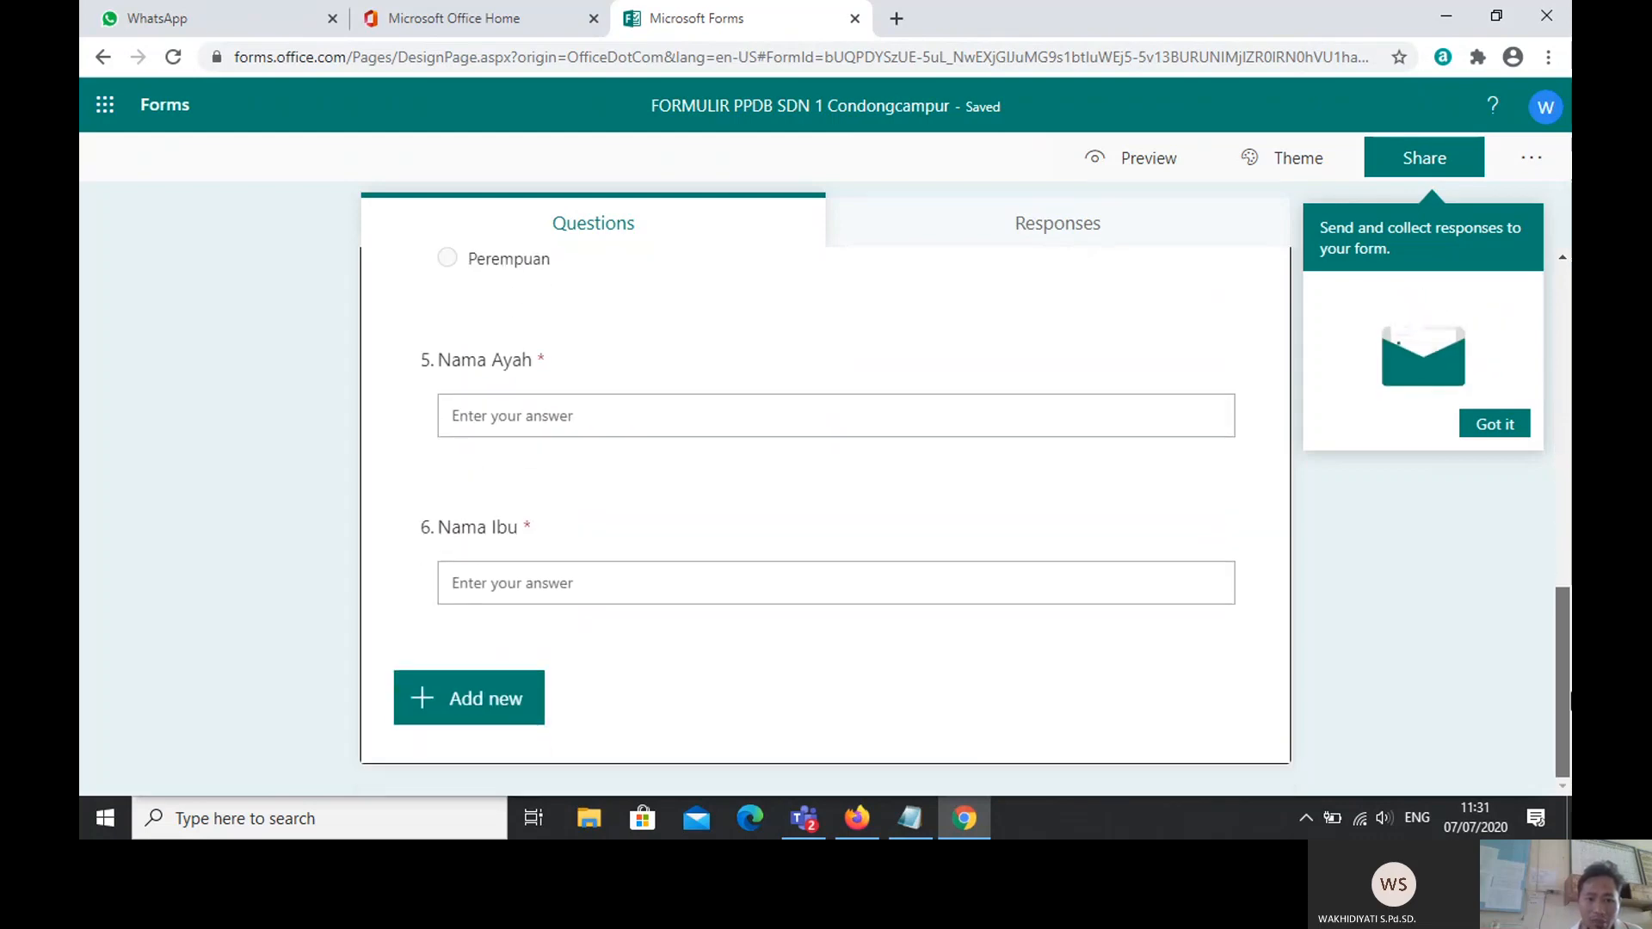
Step: Add a five-star rating question titled 'Kejelasan pertanyaan'
click(461, 712)
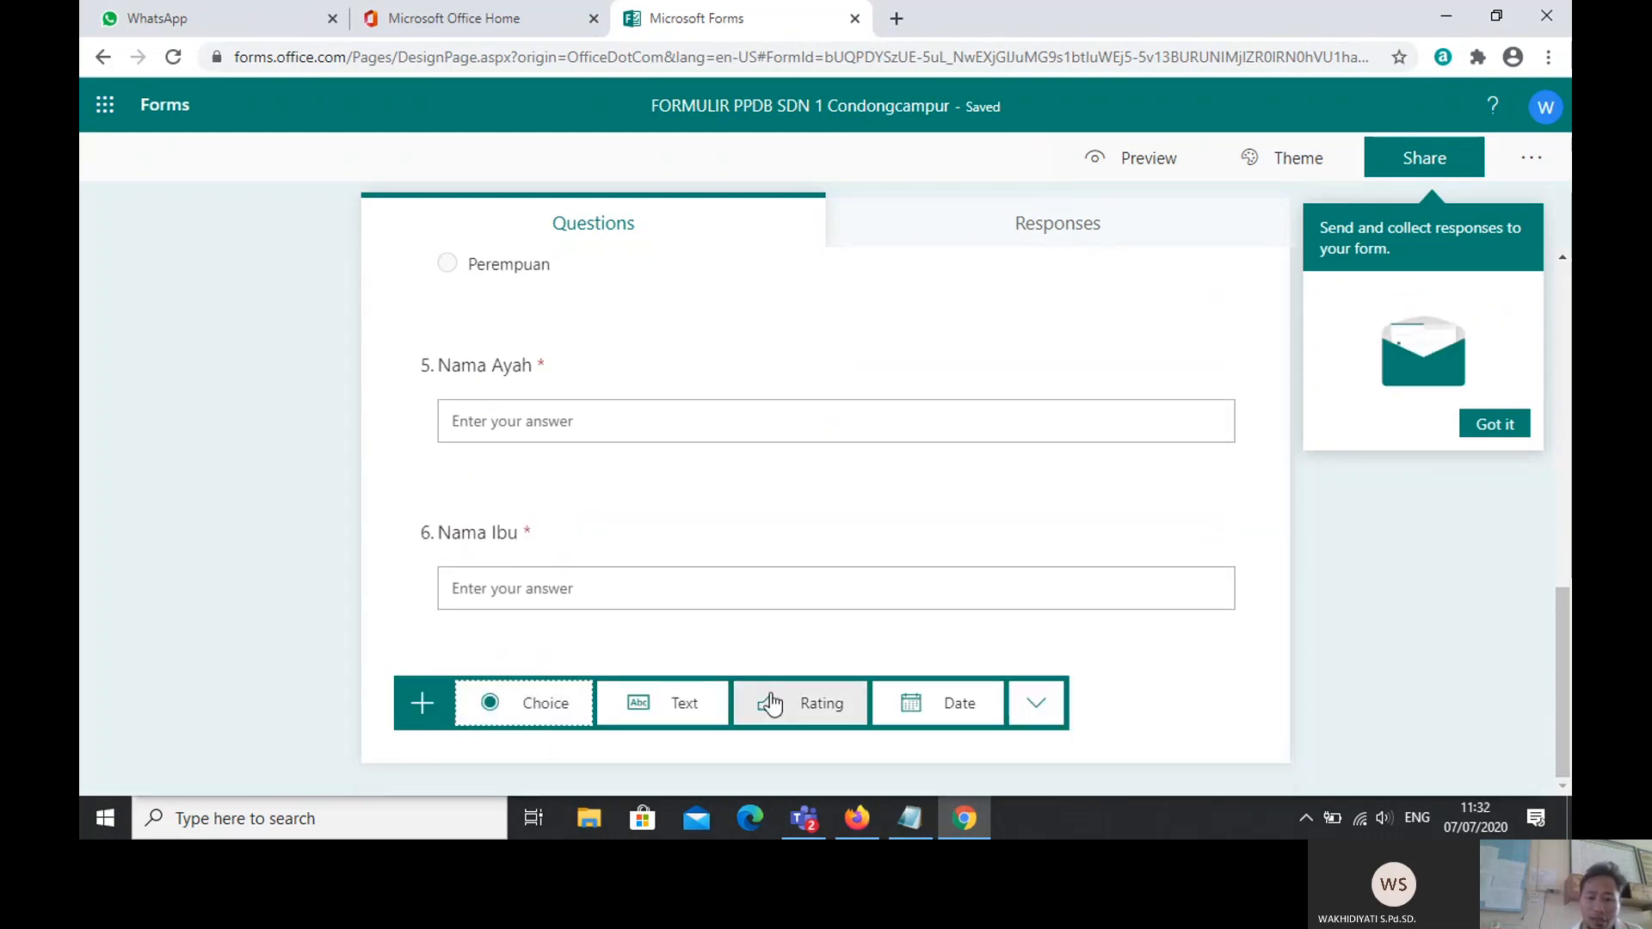
click(828, 707)
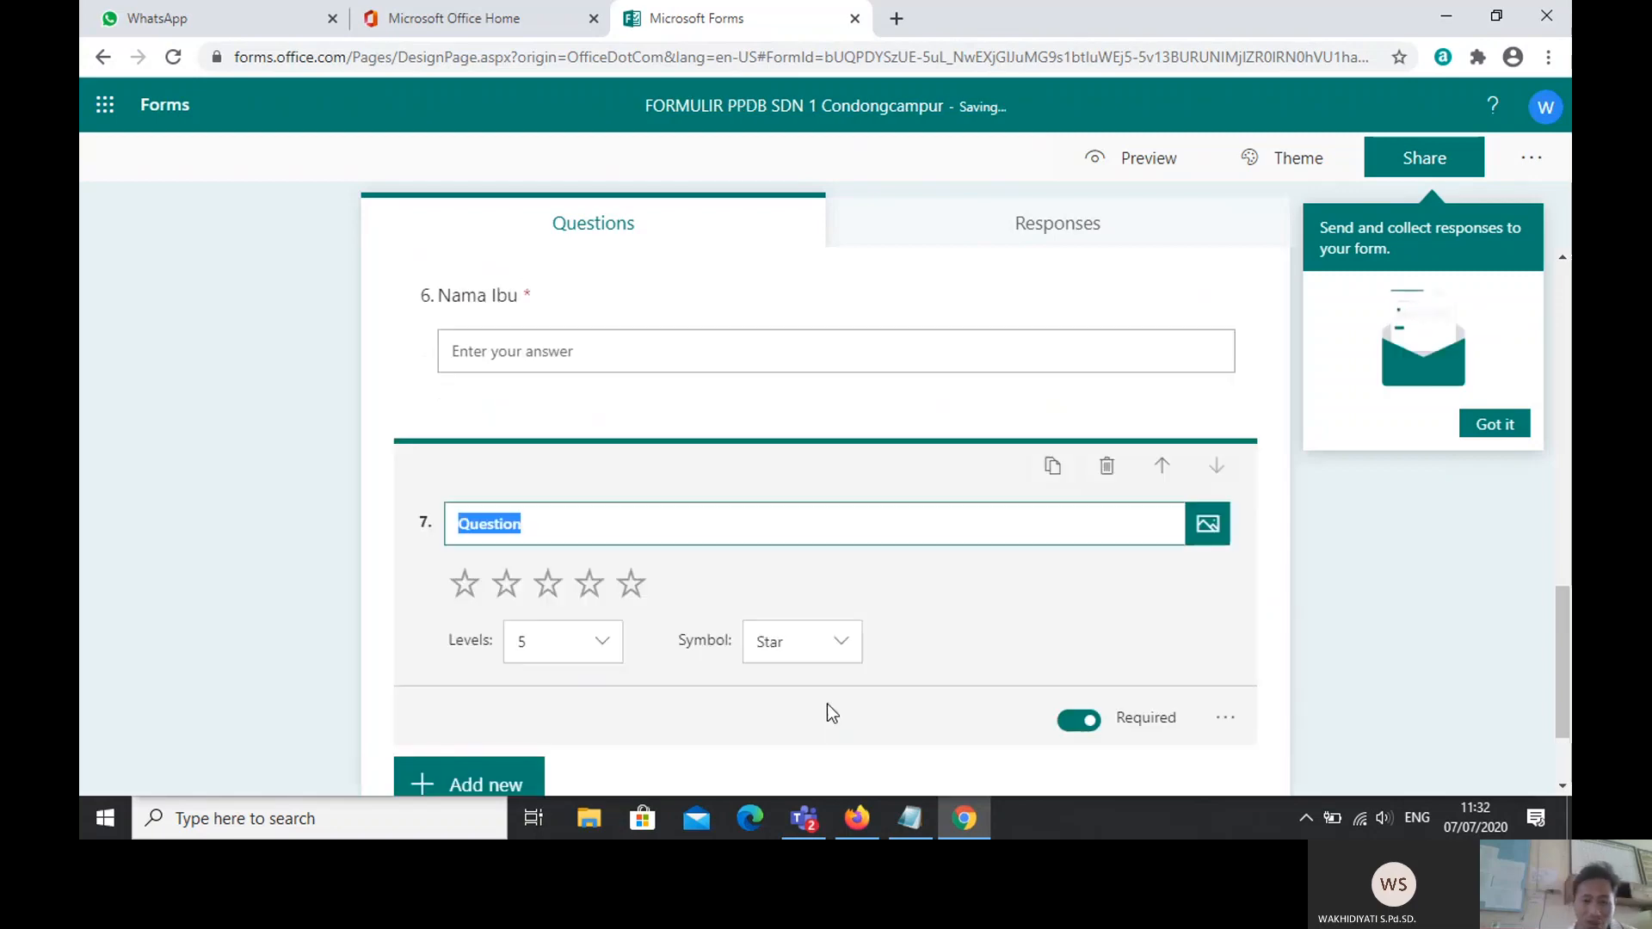
key(Caps_Lock)
text(K)
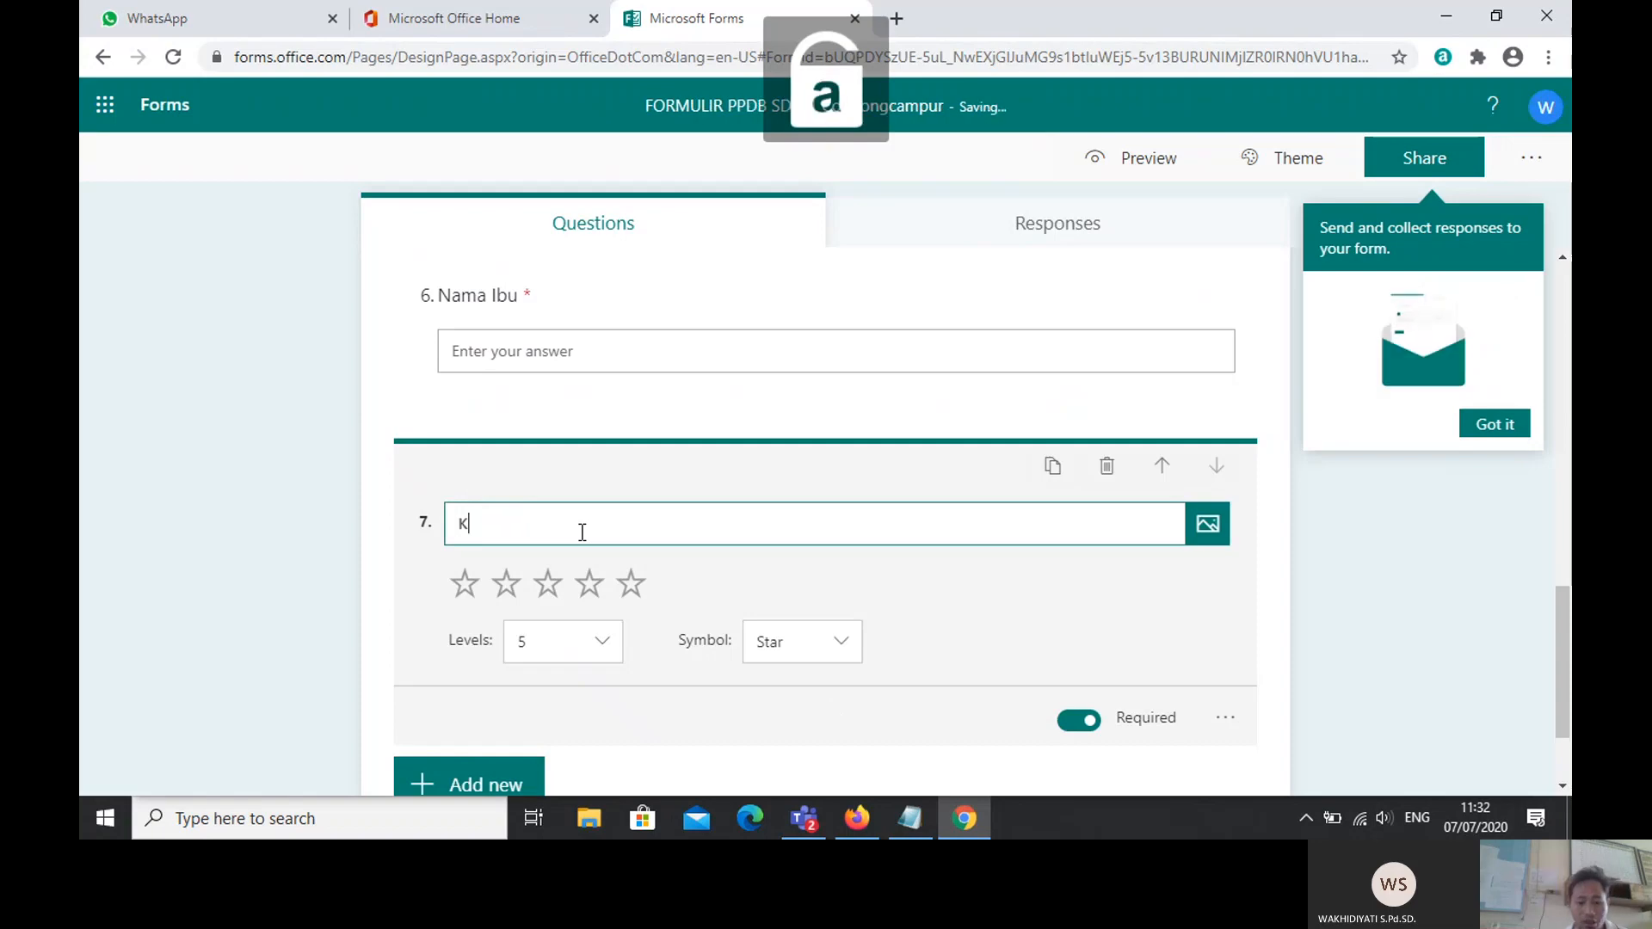
text(ejelas)
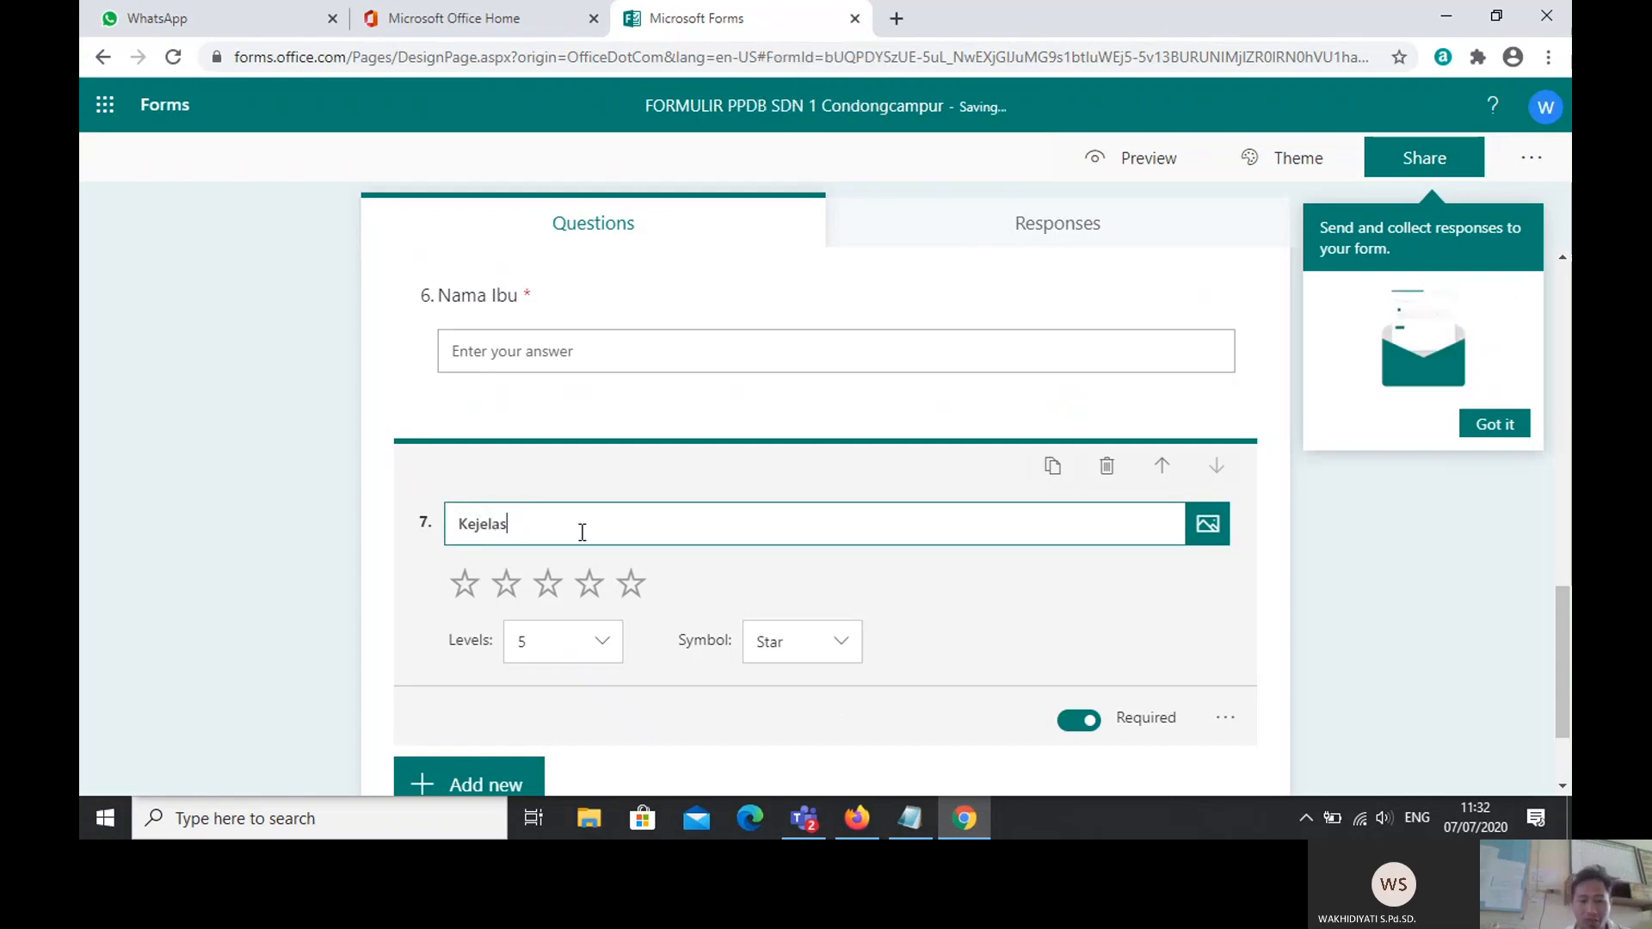
text(an pertanyaan)
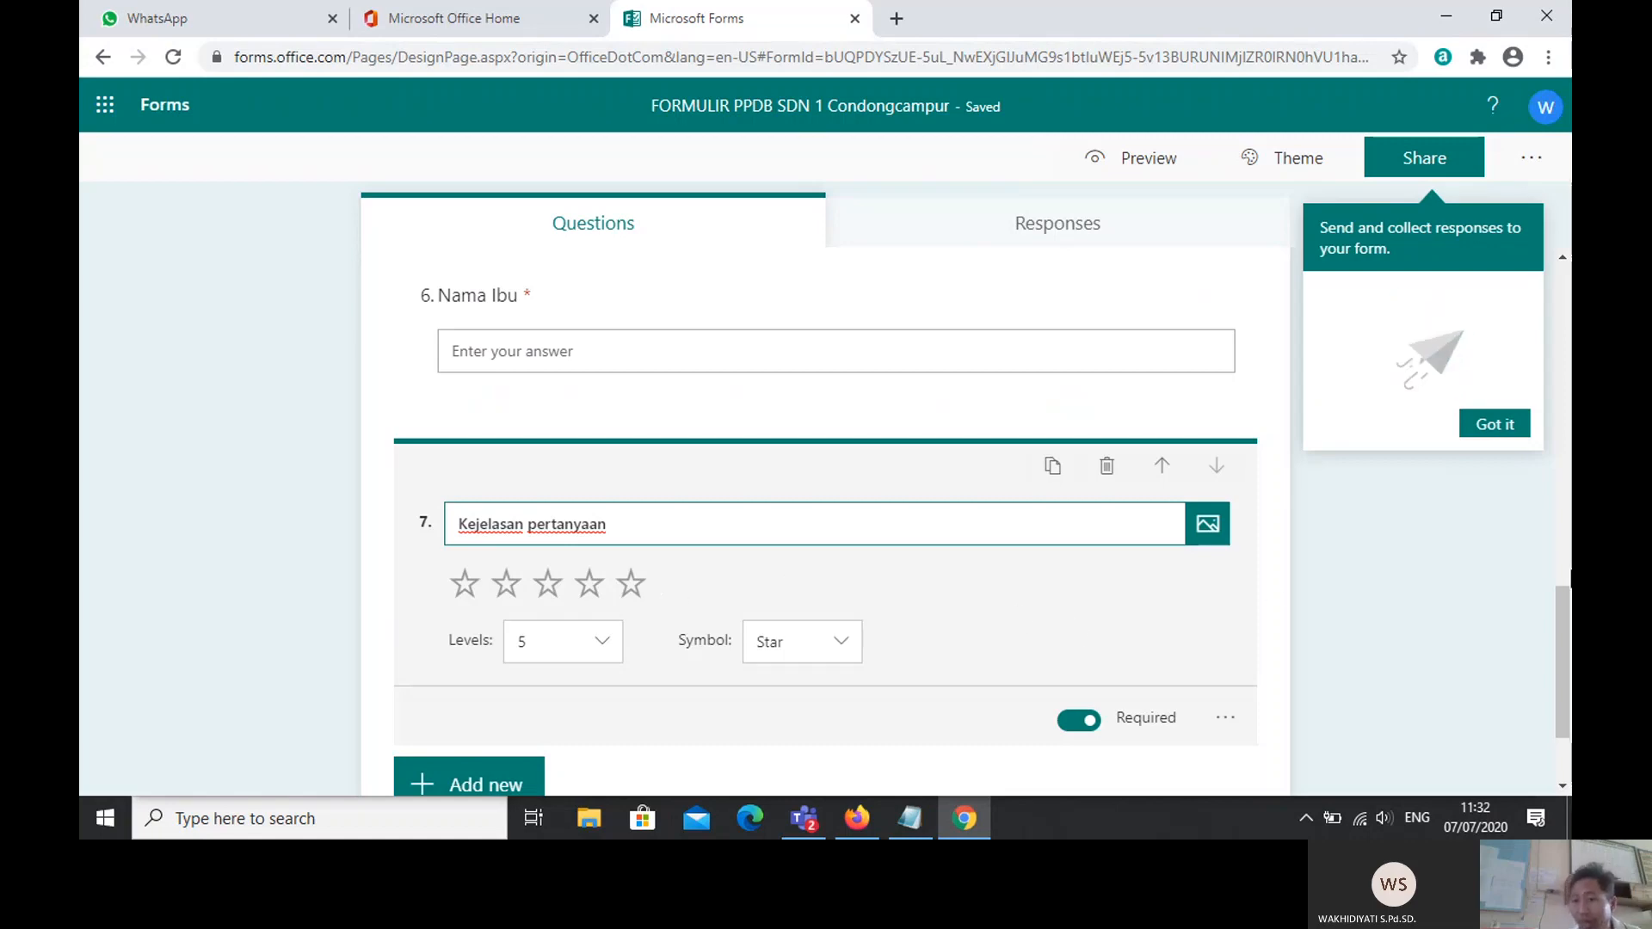
click(1563, 686)
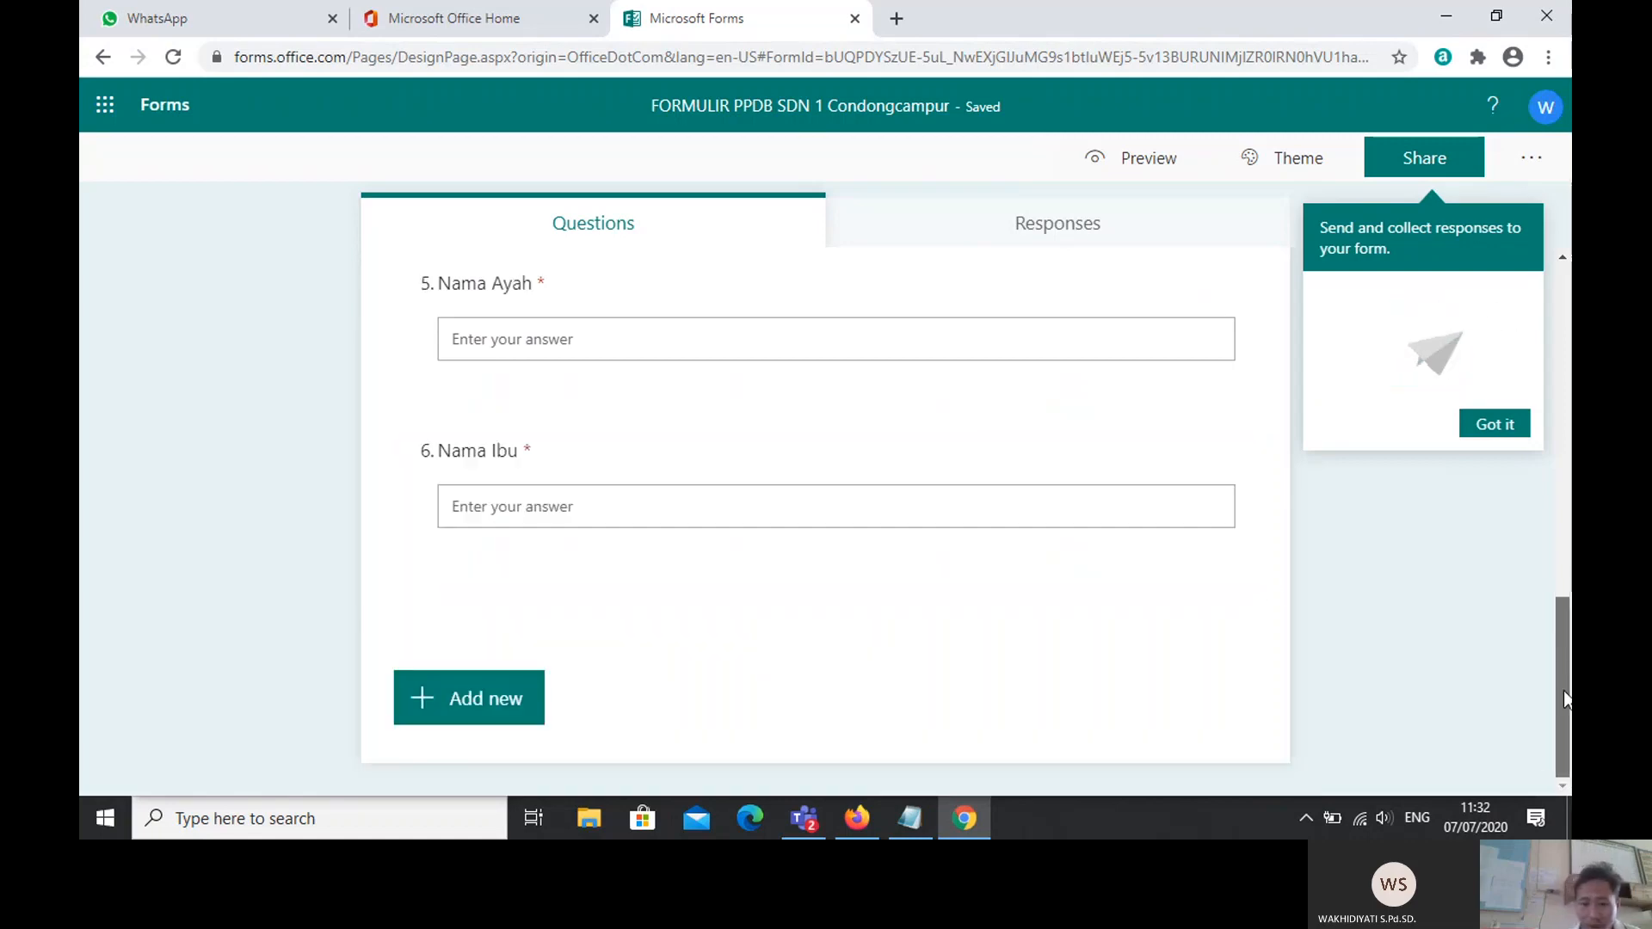
Step: Add a file upload question after the rating question, accepting the OneDrive folder notice
click(455, 701)
click(1032, 710)
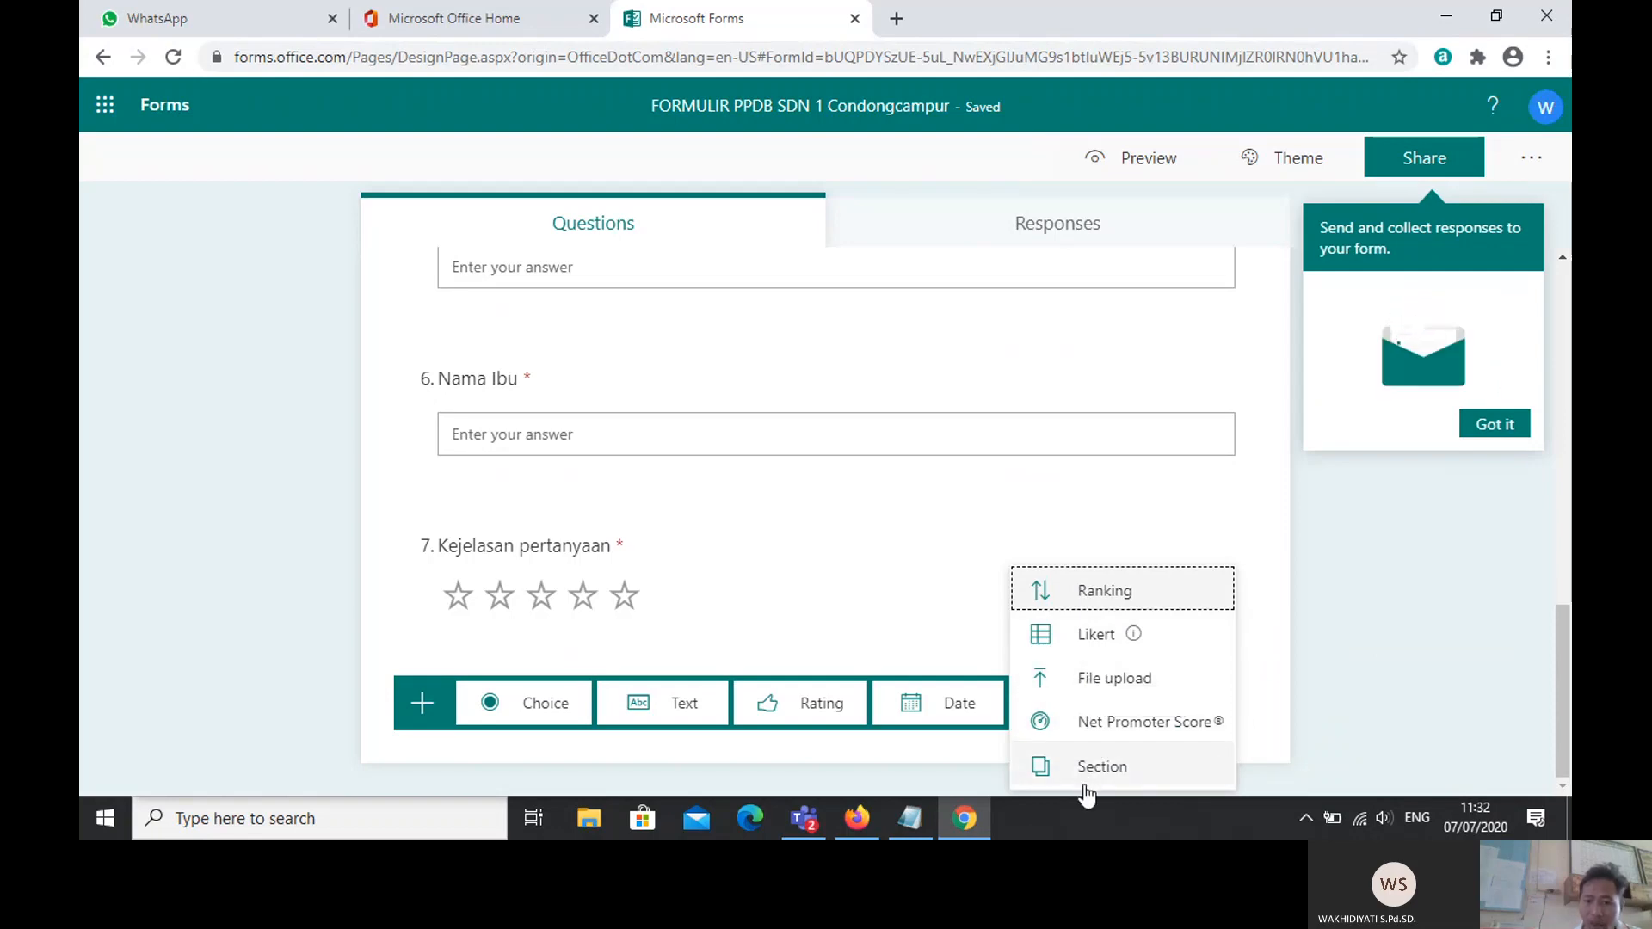
click(1073, 684)
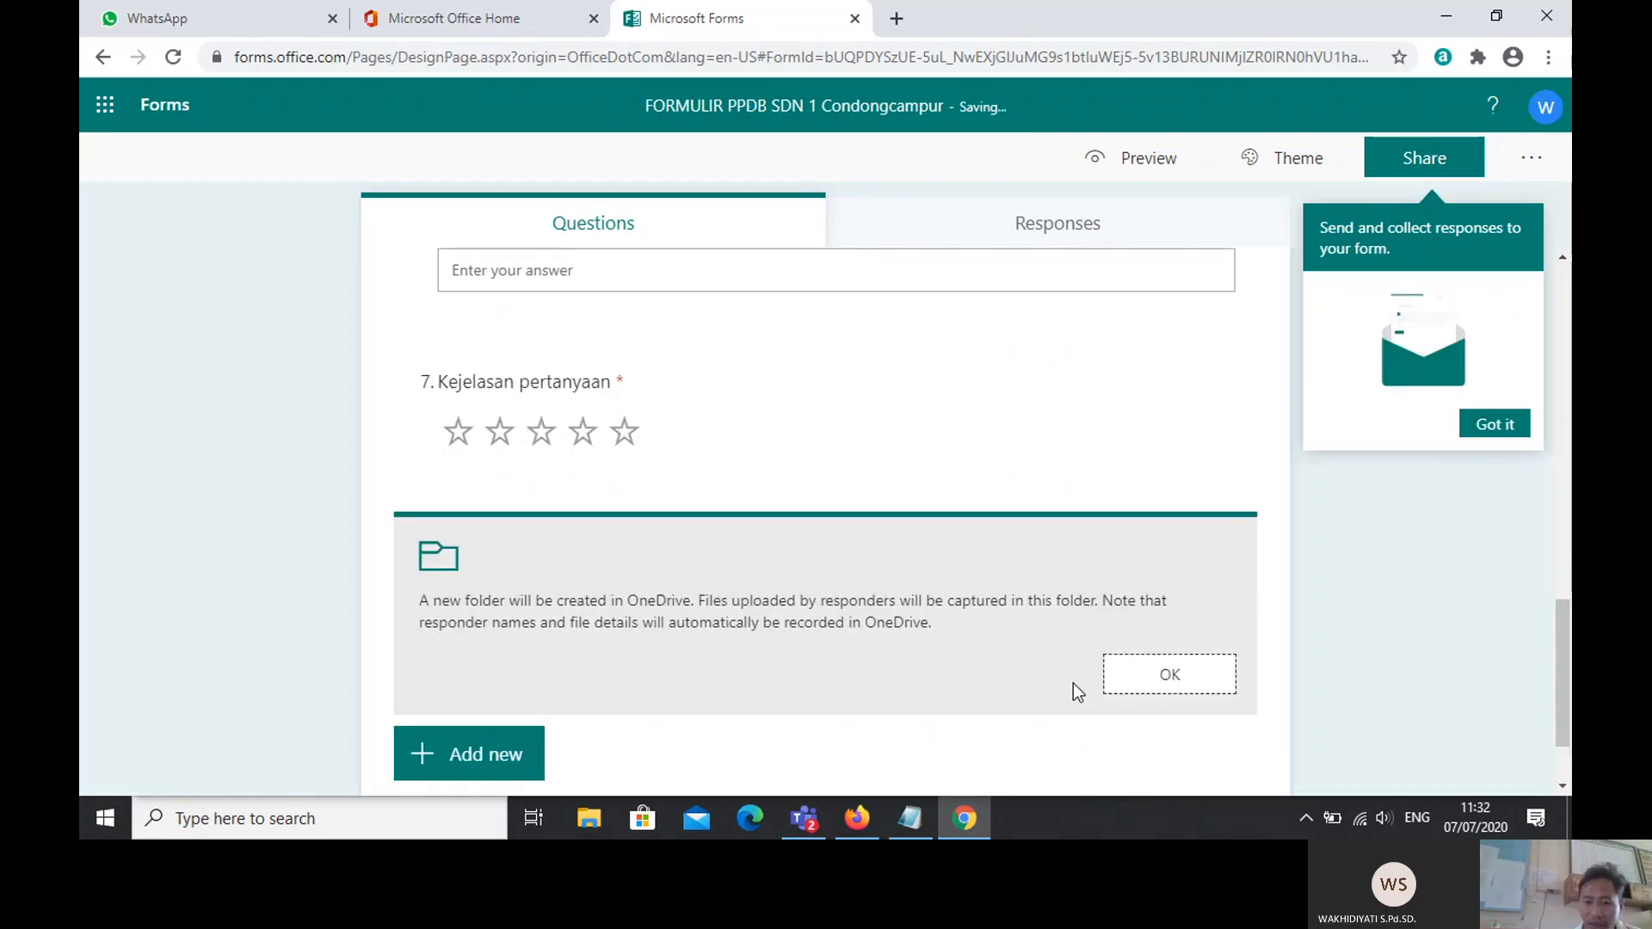
click(521, 602)
click(1166, 674)
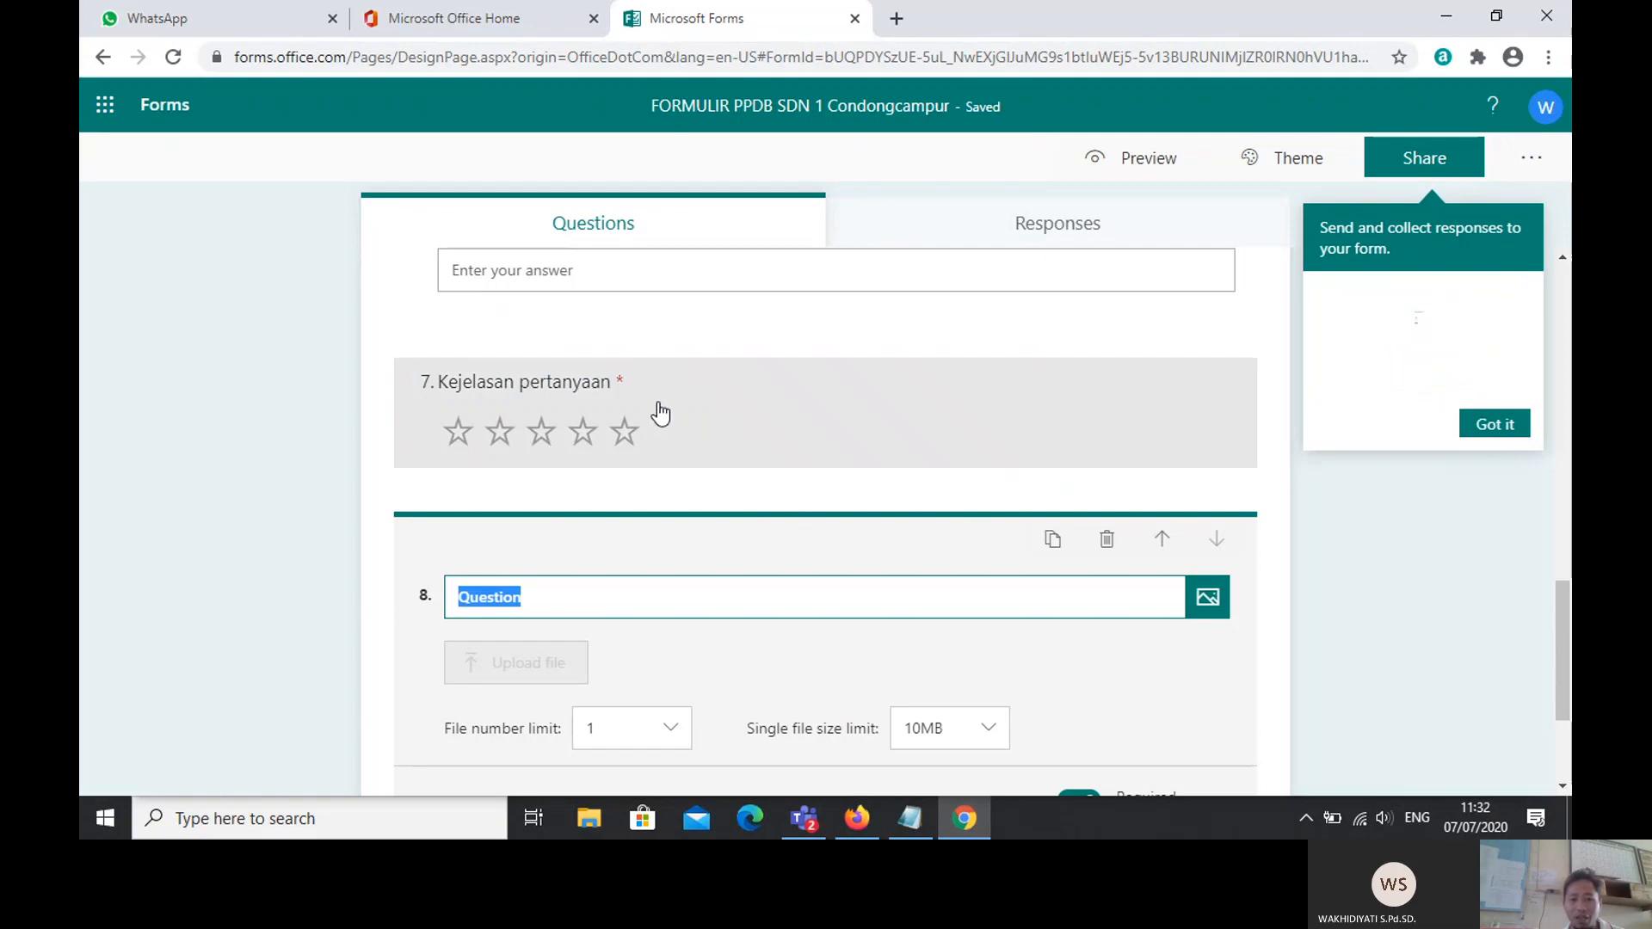
click(591, 416)
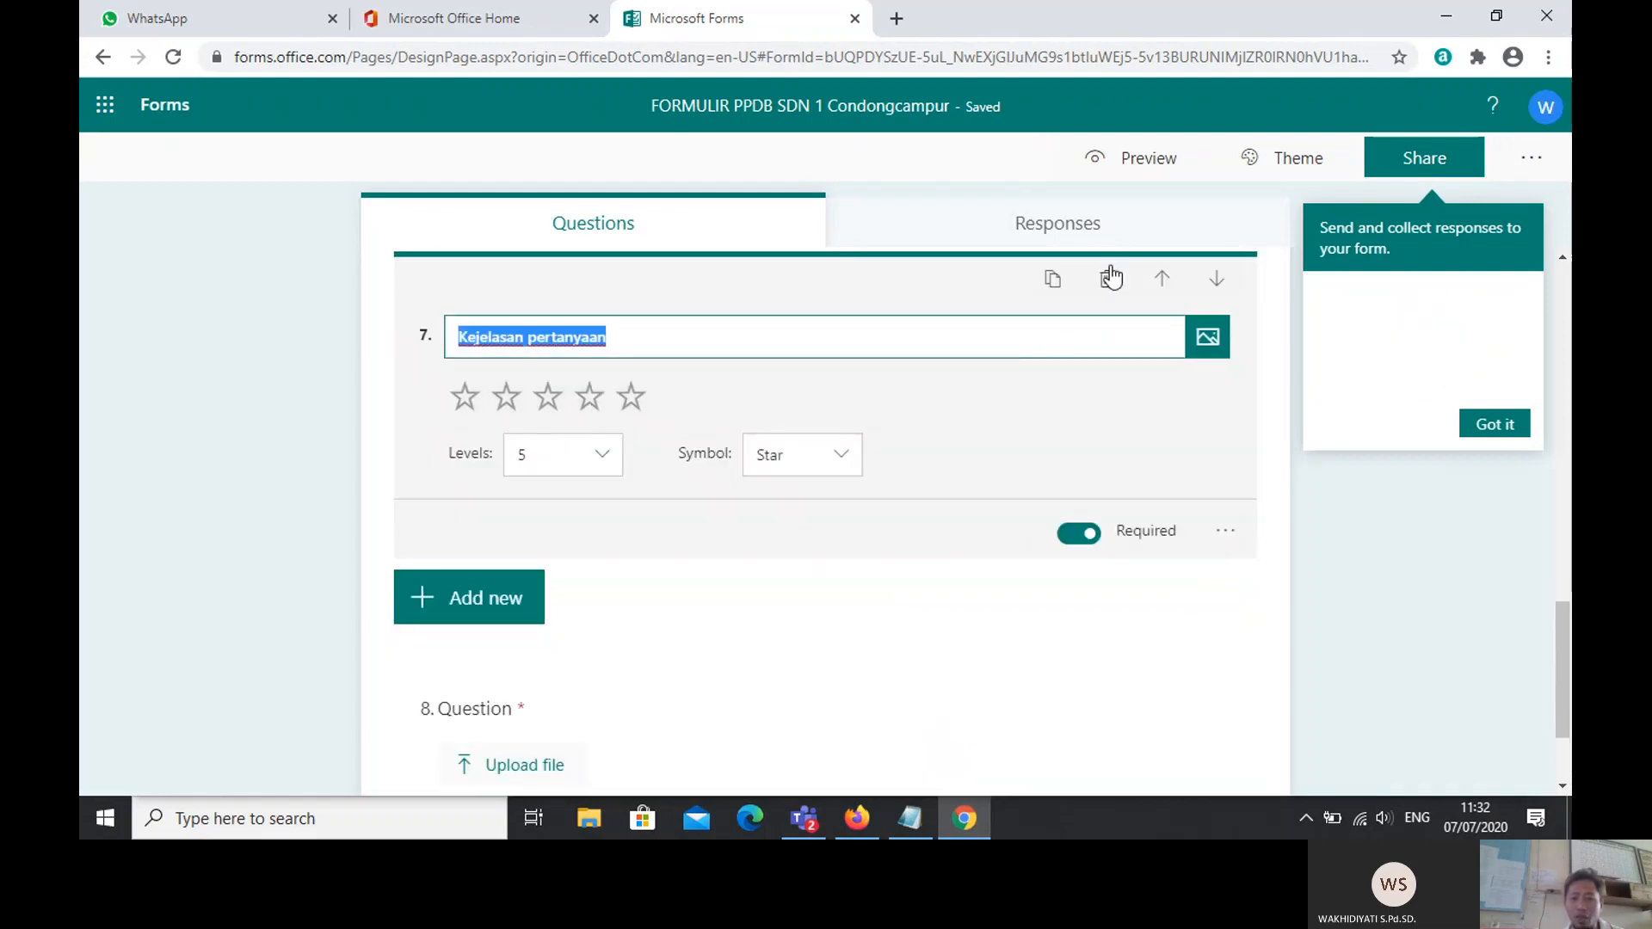
Step: Delete the Kejelasan pertanyaan rating question
click(1108, 278)
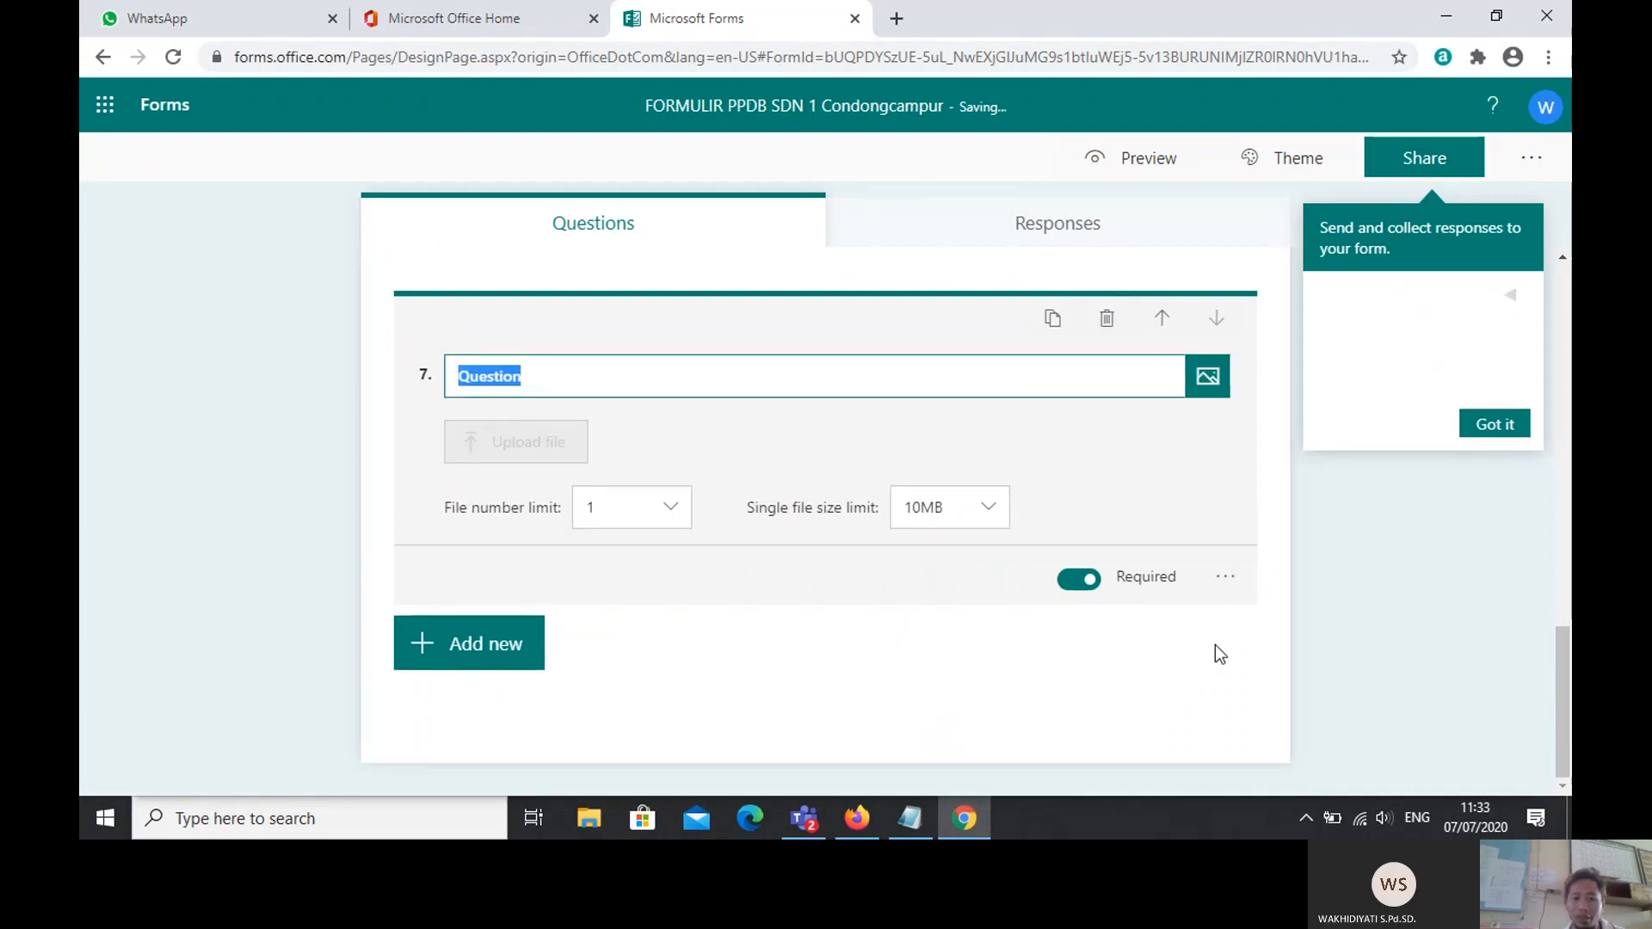
key(Caps_Lock)
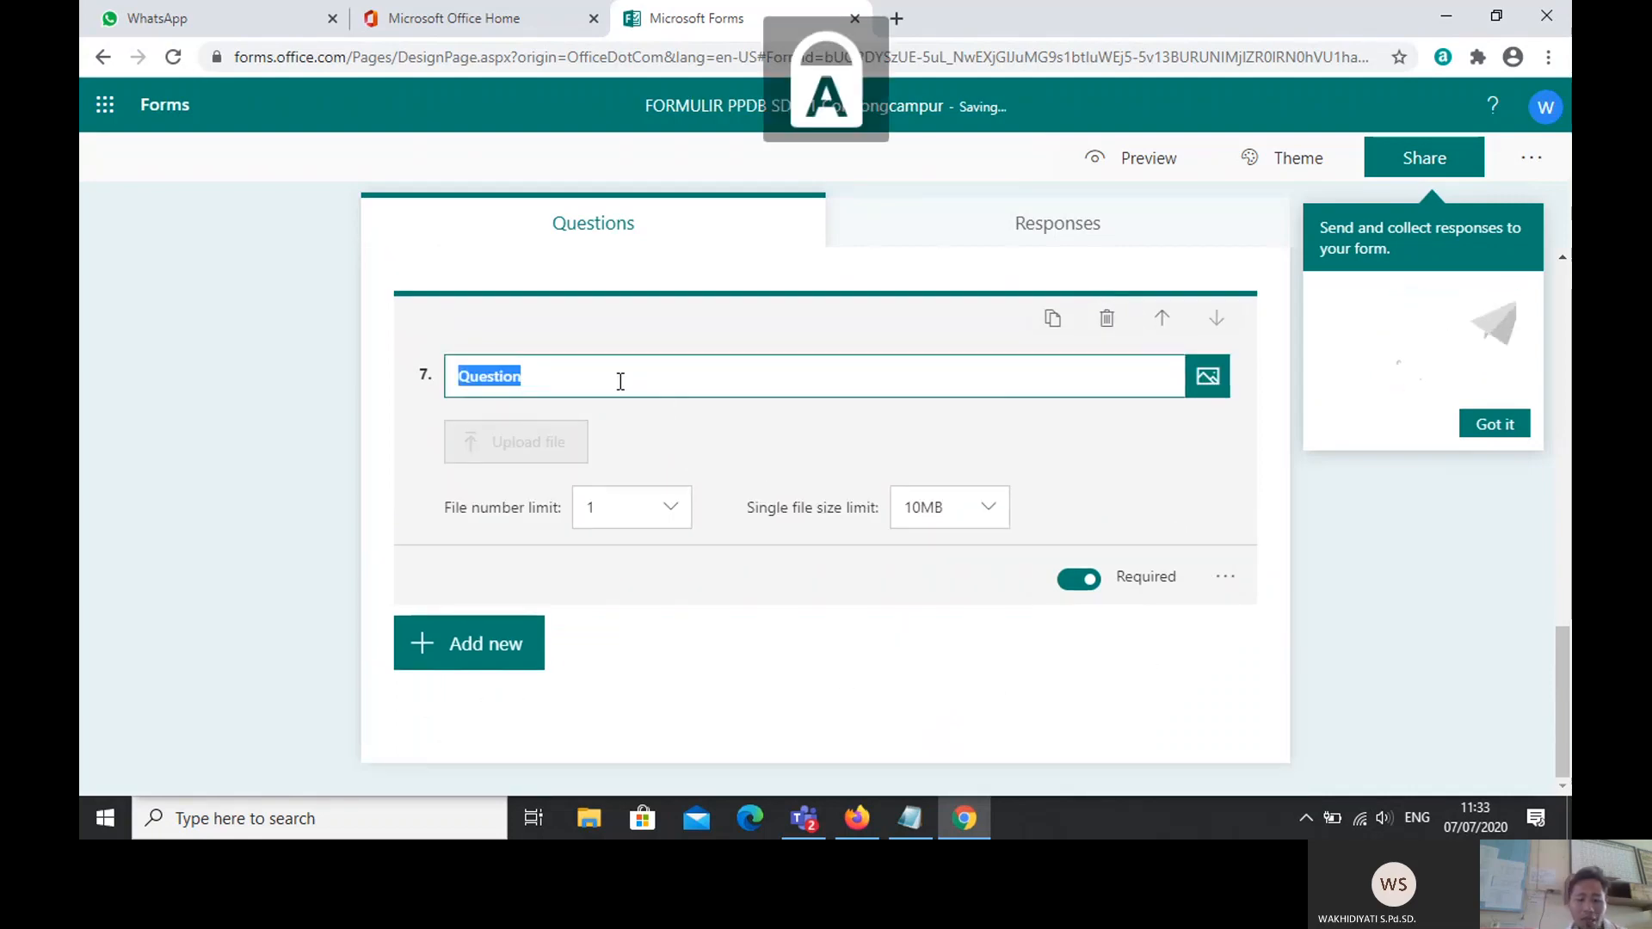
text(AK)
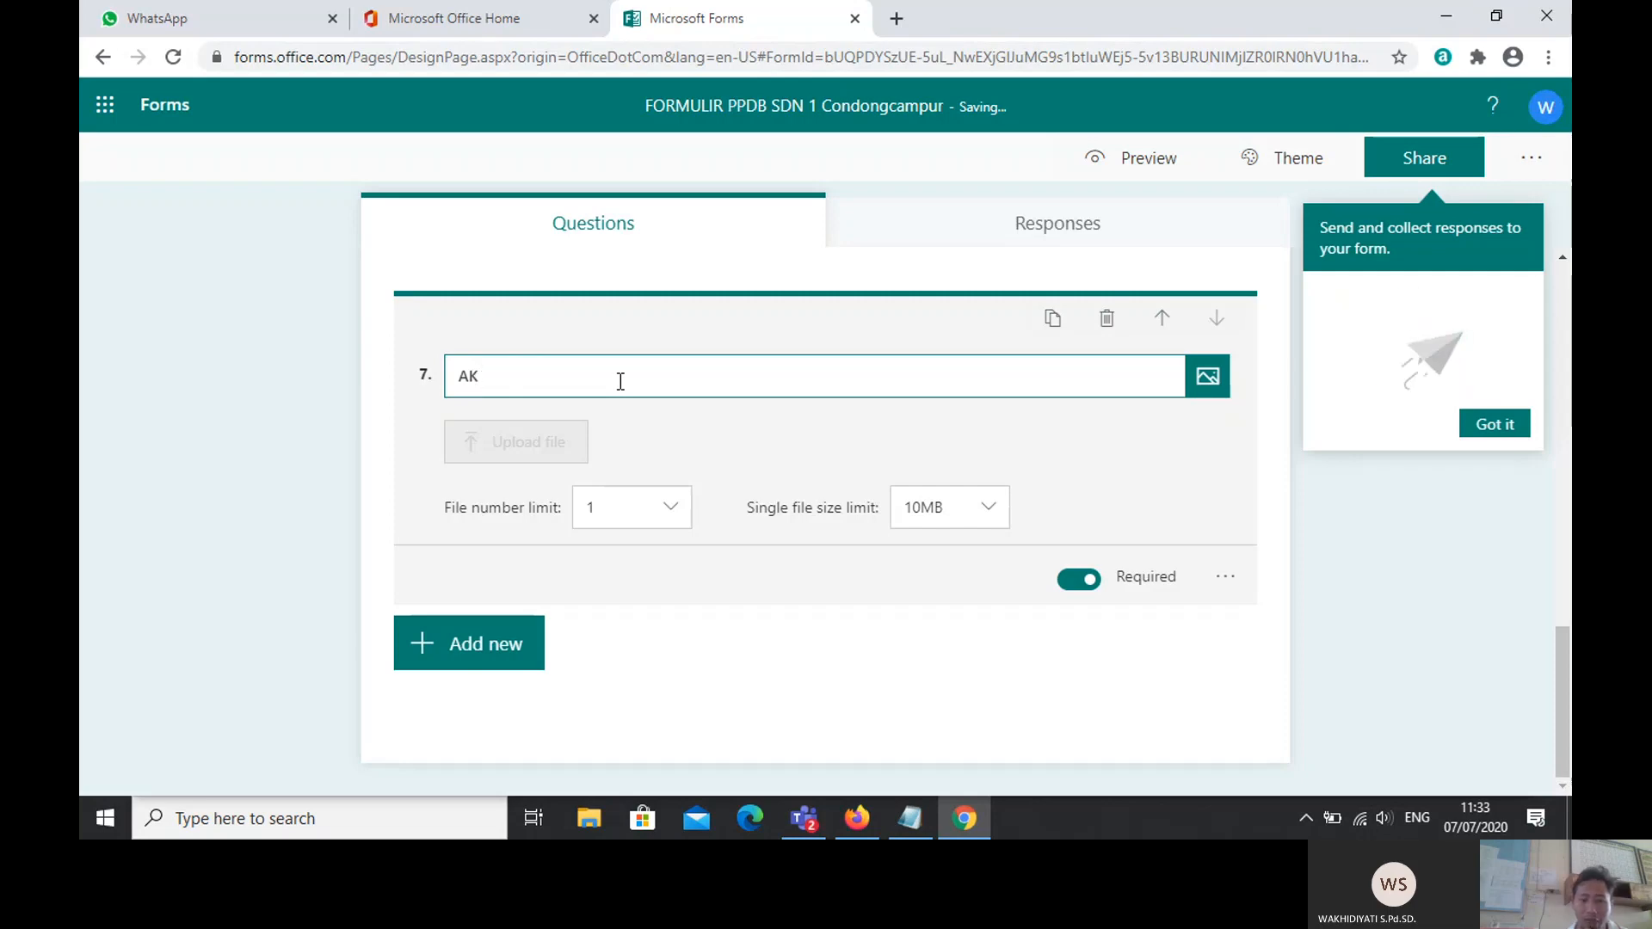
key(BackSpace)
key(BackSpace)
Step: Title the file upload question 'UPLOAD AKTE', keeping the 10MB single file size limit
key(Caps_Lock)
text(u)
key(Caps_Lock)
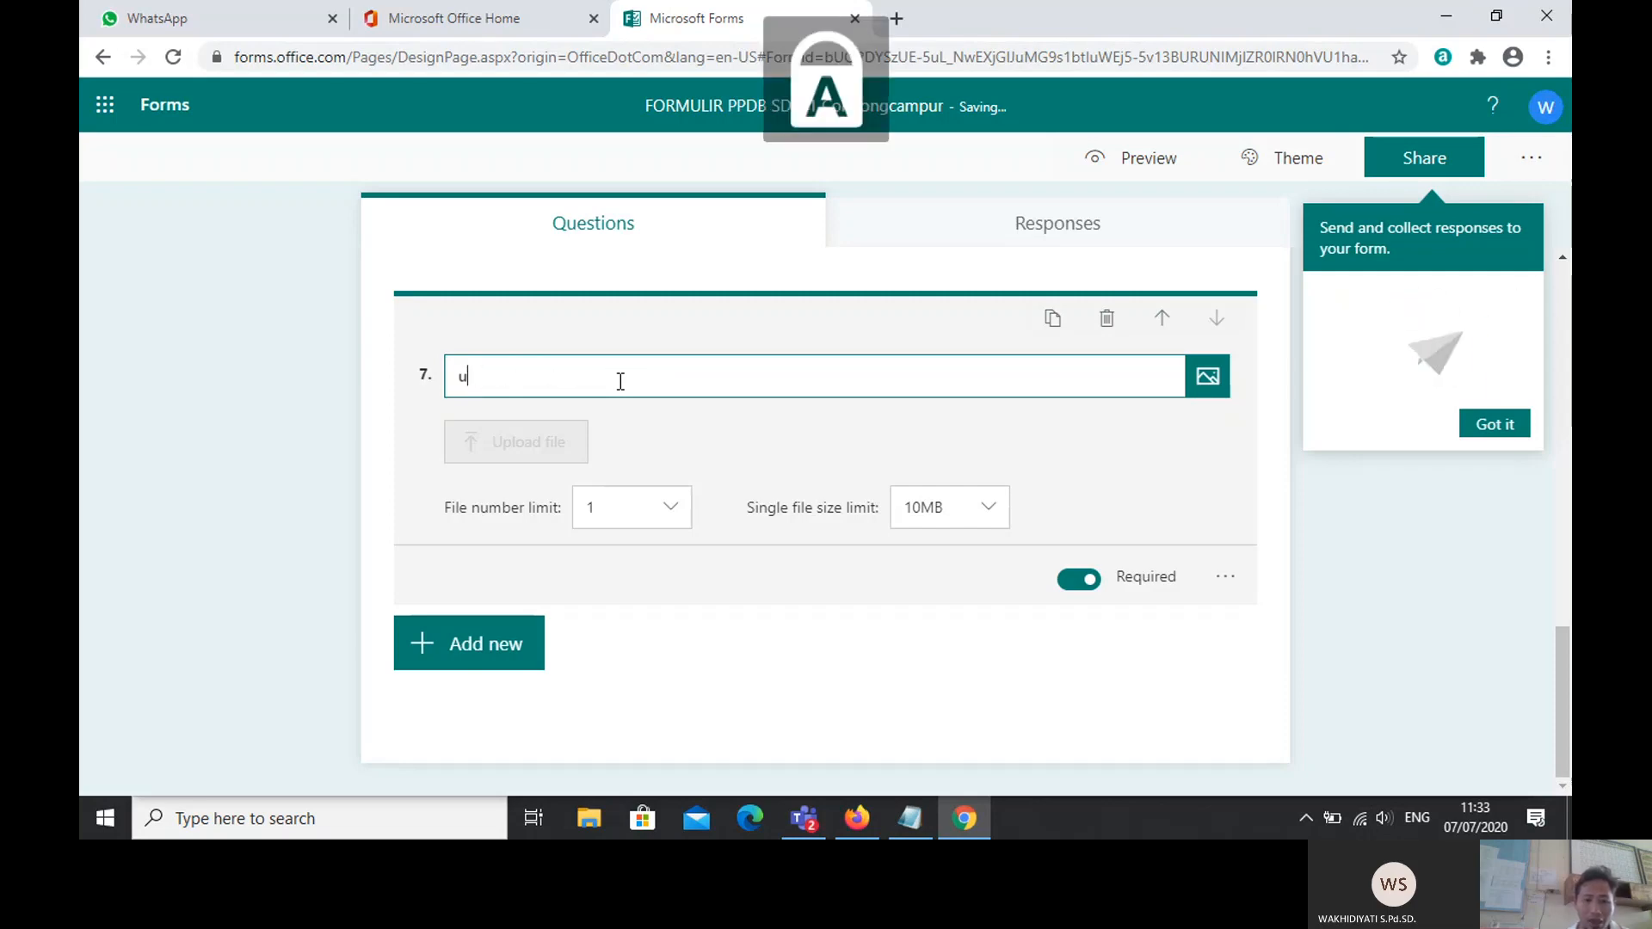
text(PLOAD)
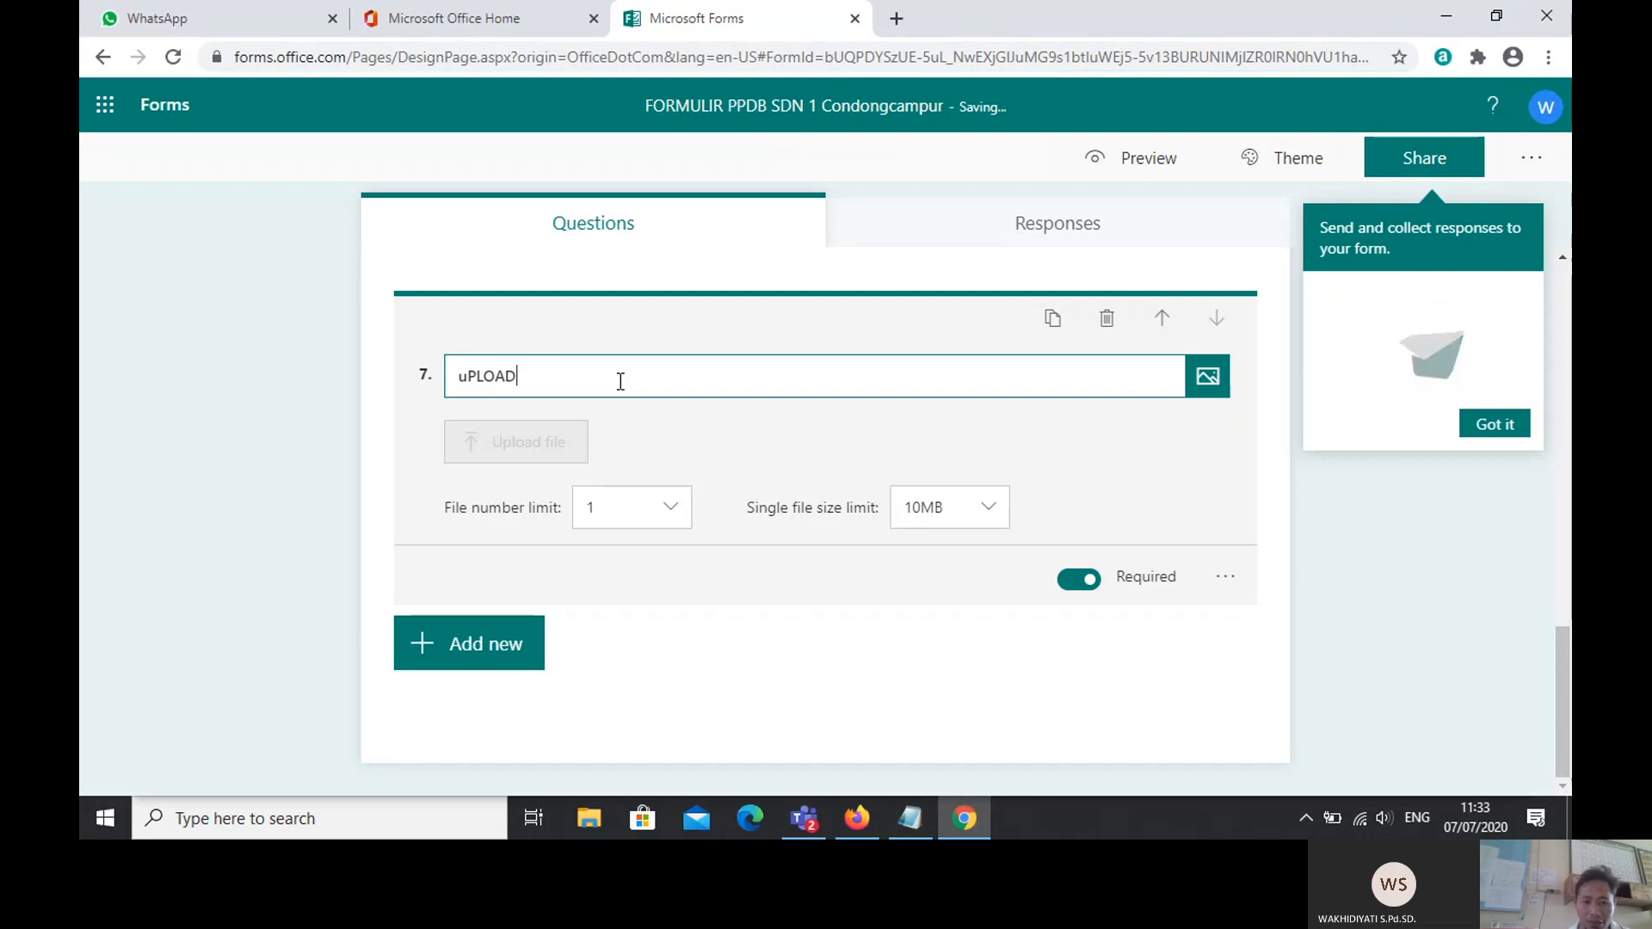
key(BackSpace)
key(Caps_Lock)
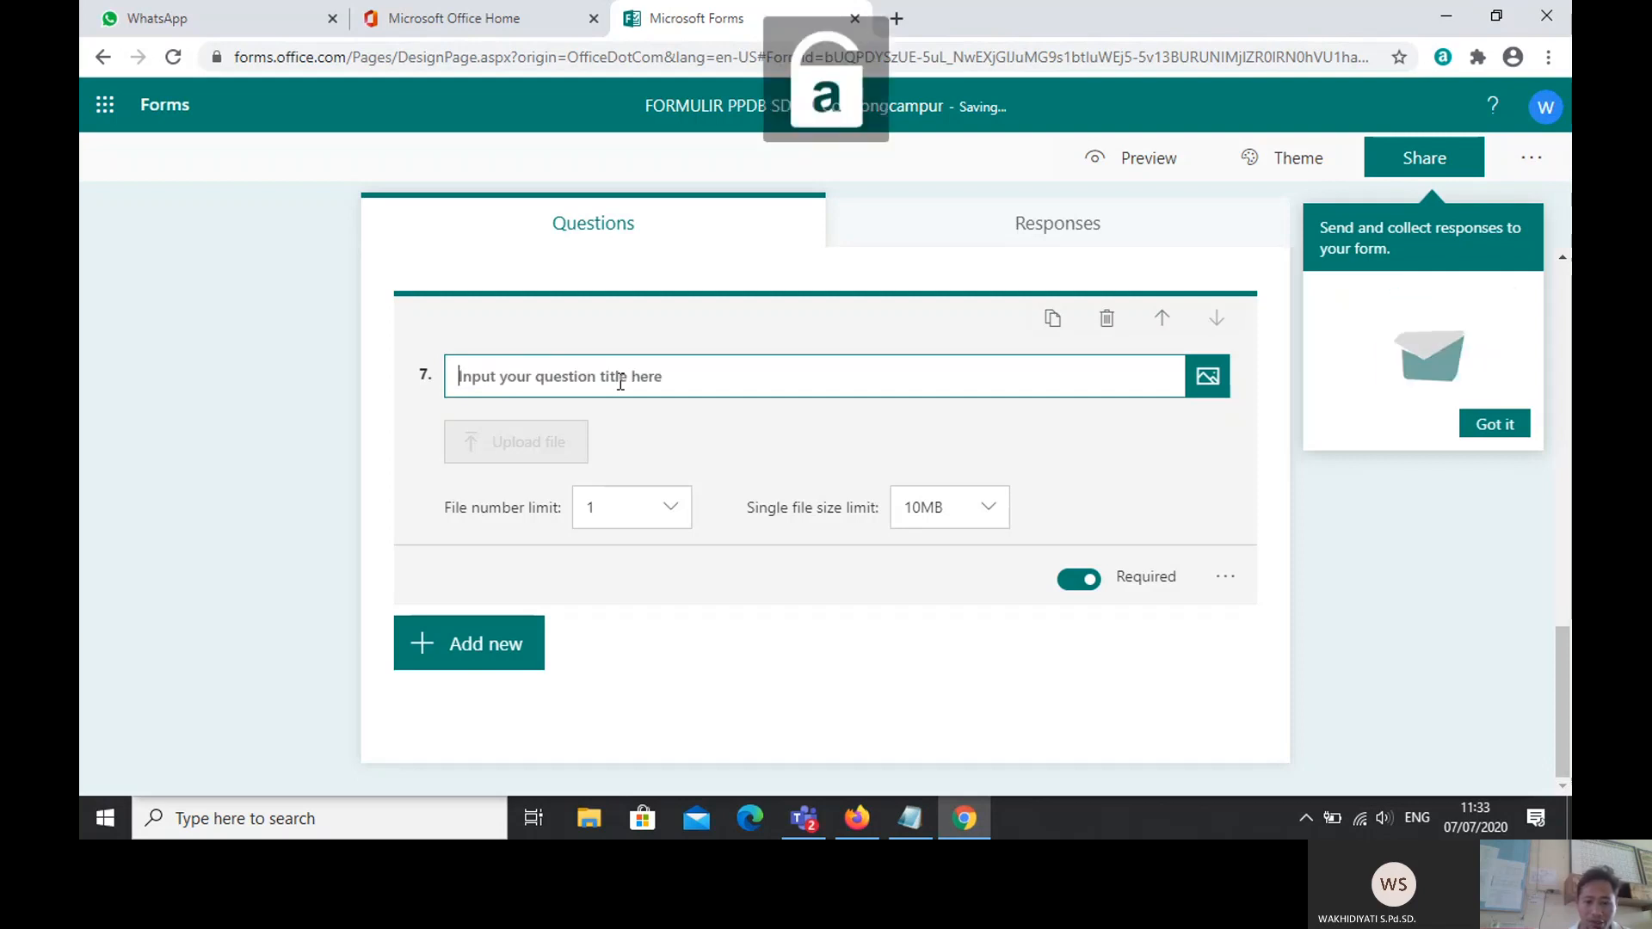
text(u)
key(BackSpace)
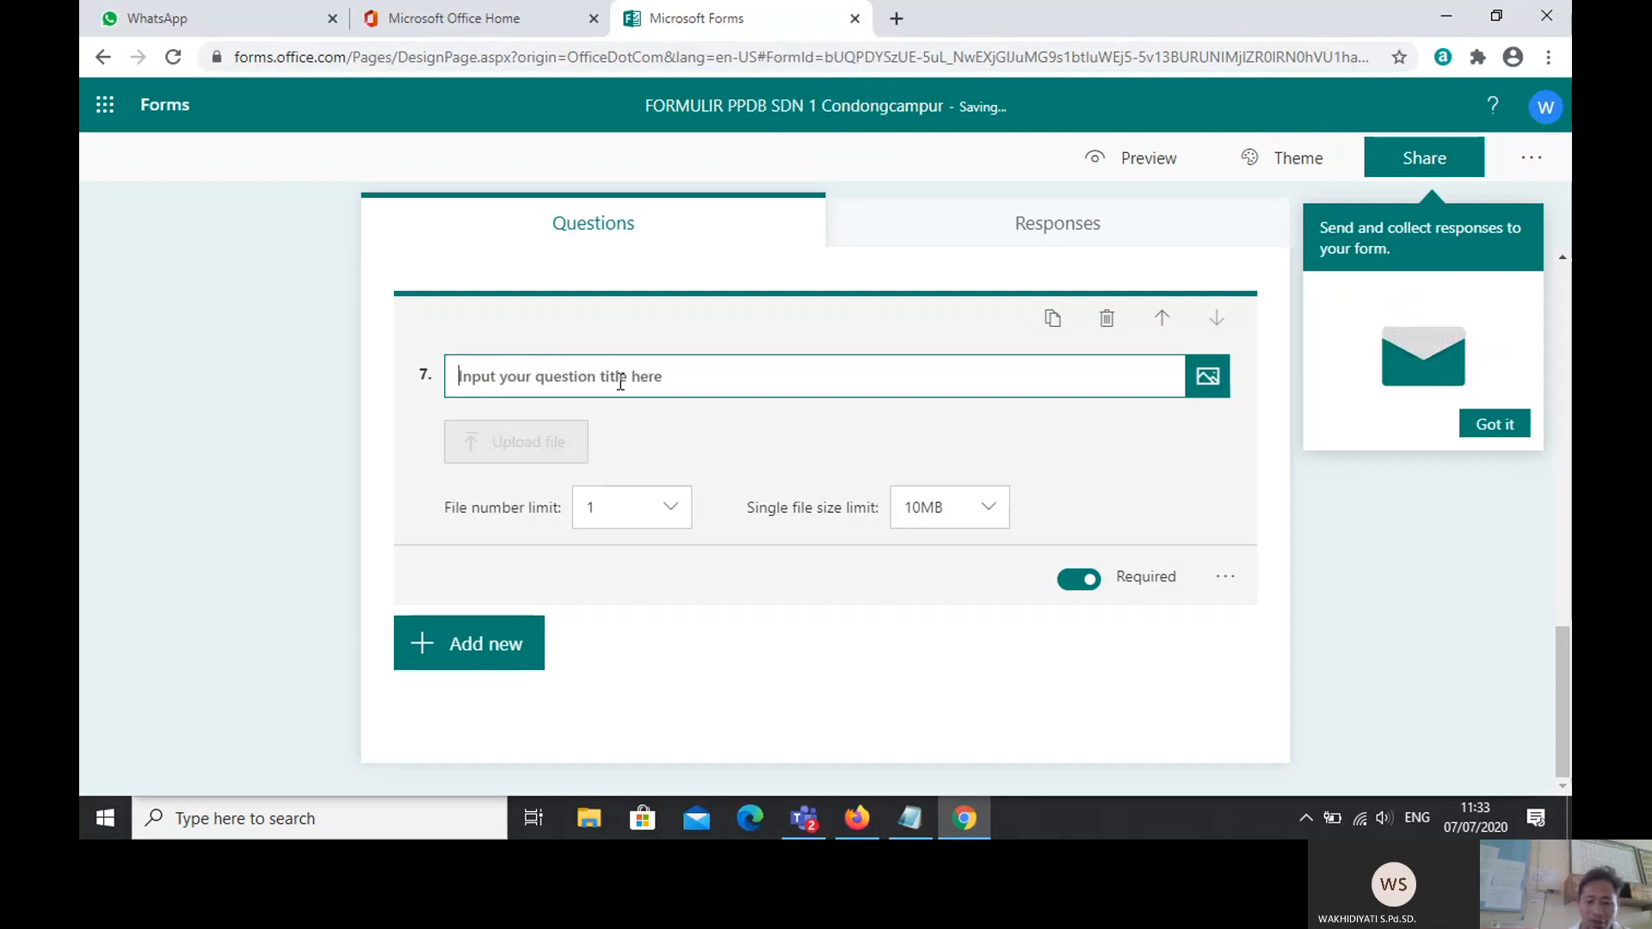
key(Caps_Lock)
text(UP)
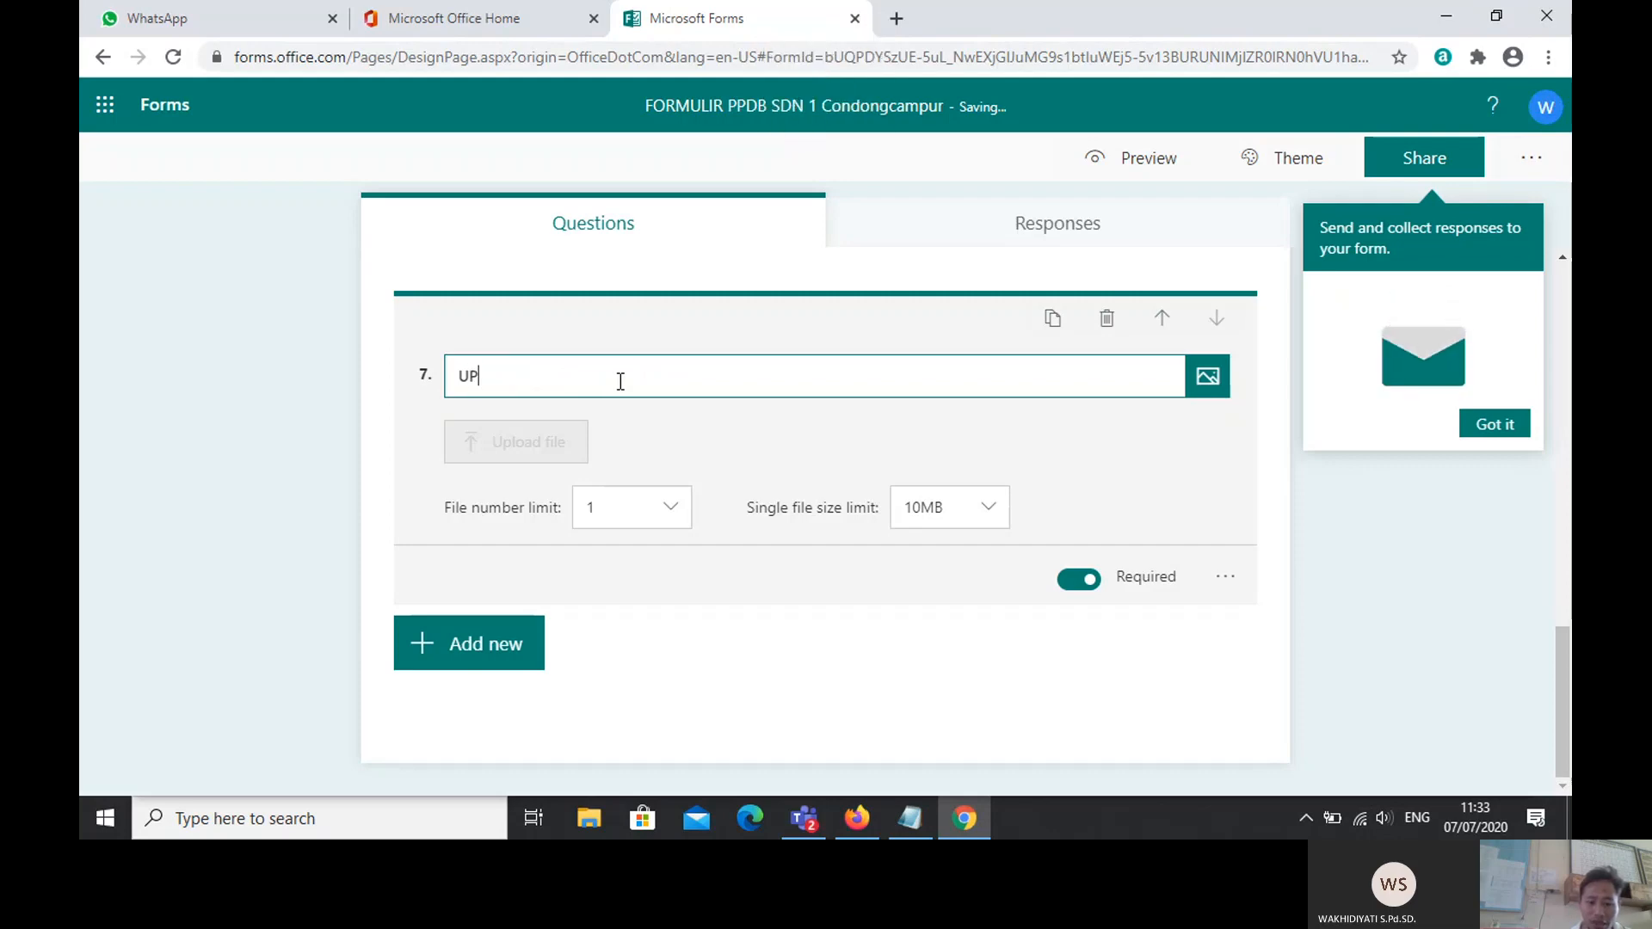
text(LOAD AKTE)
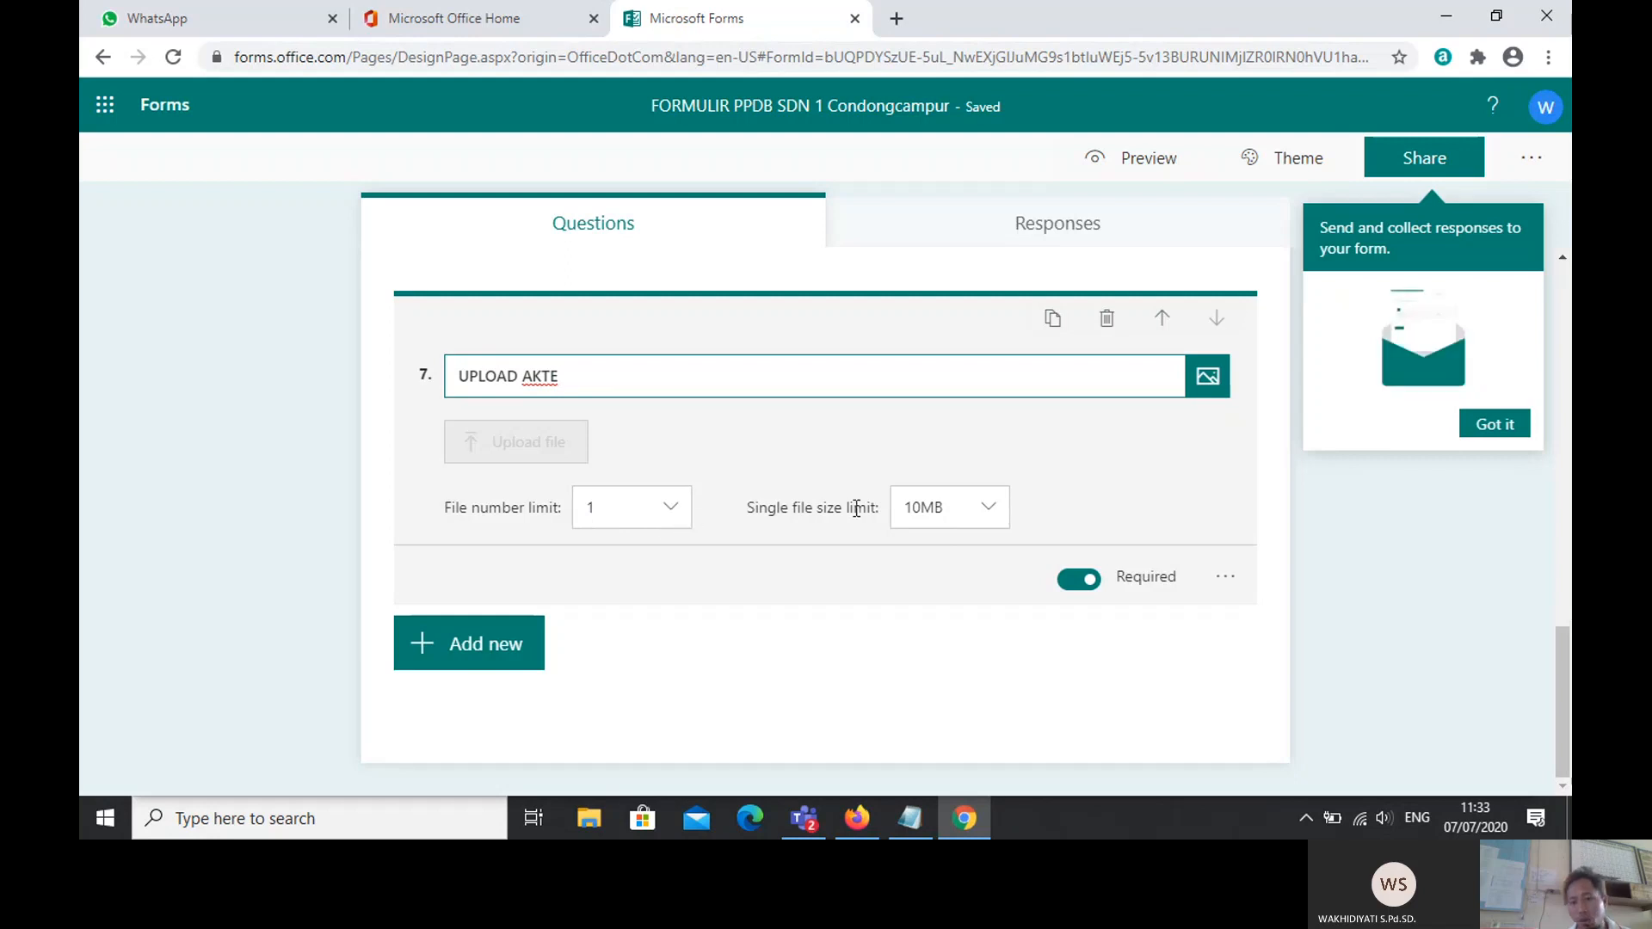
click(998, 519)
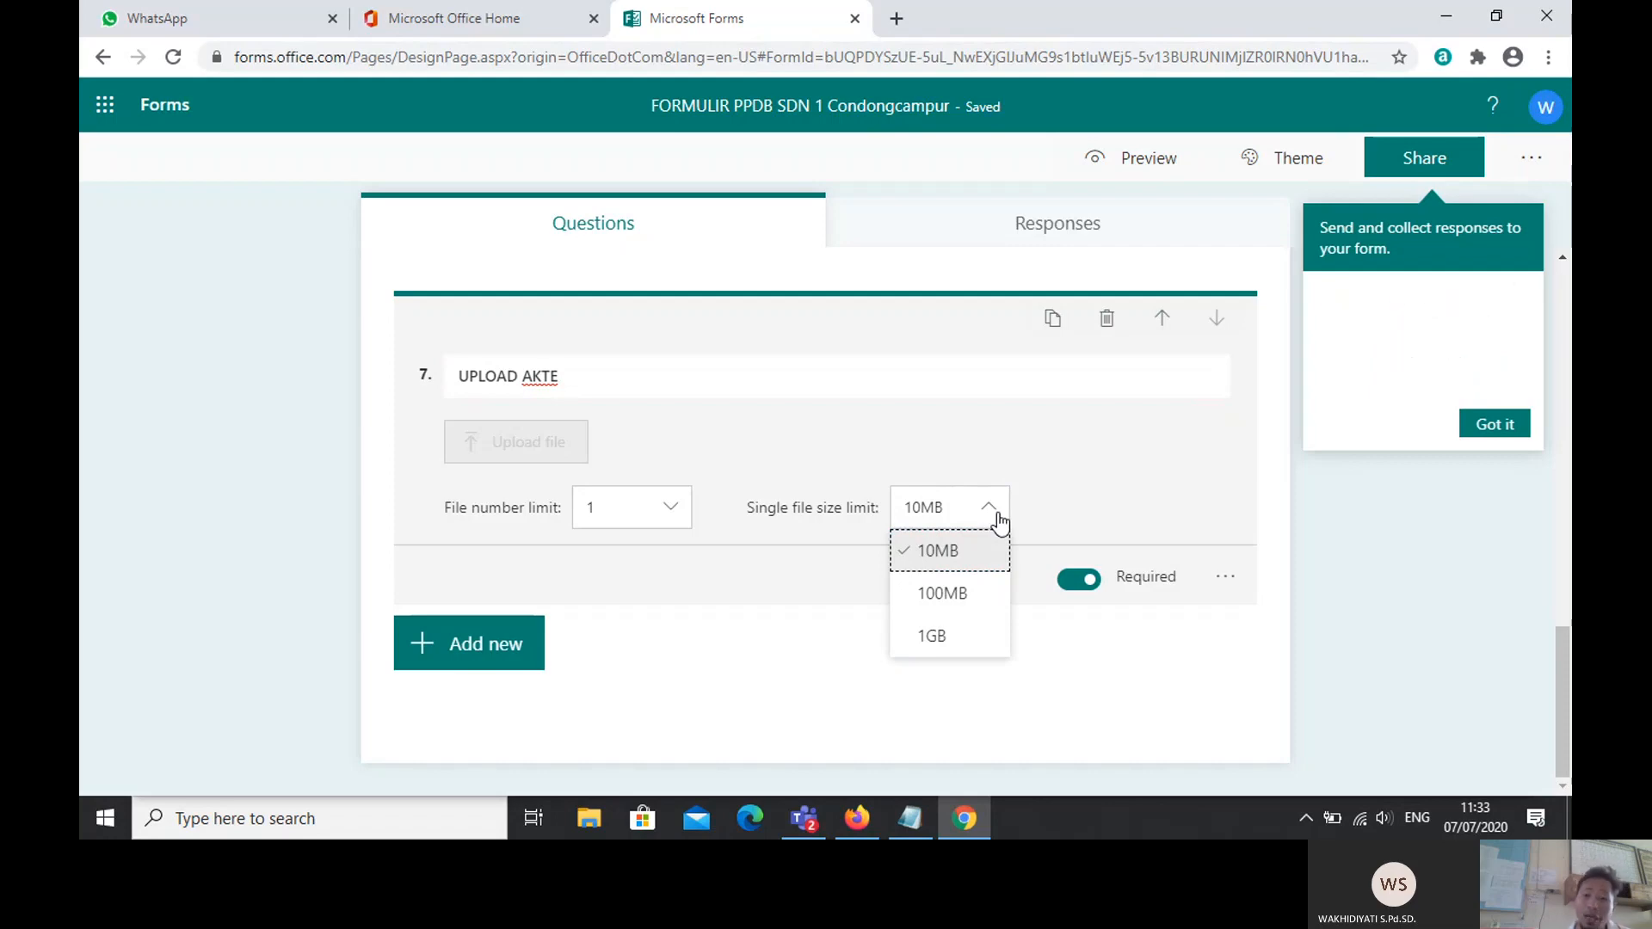
click(998, 519)
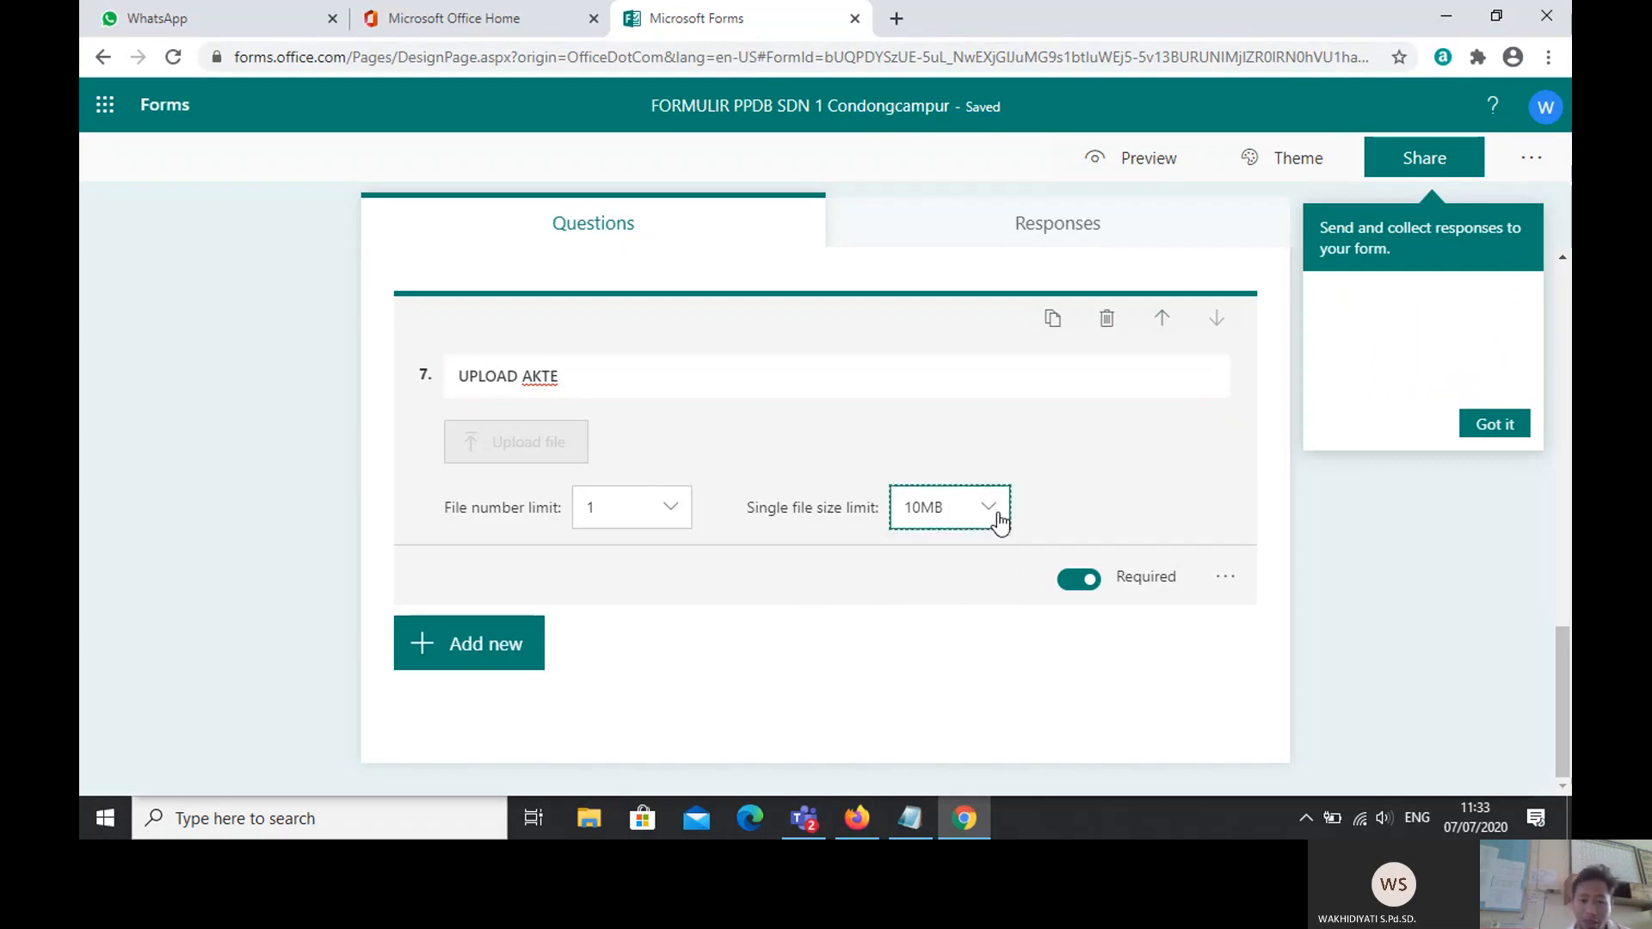
Step: Add a second file upload question and title it 'upload kartu keluarga'
click(479, 654)
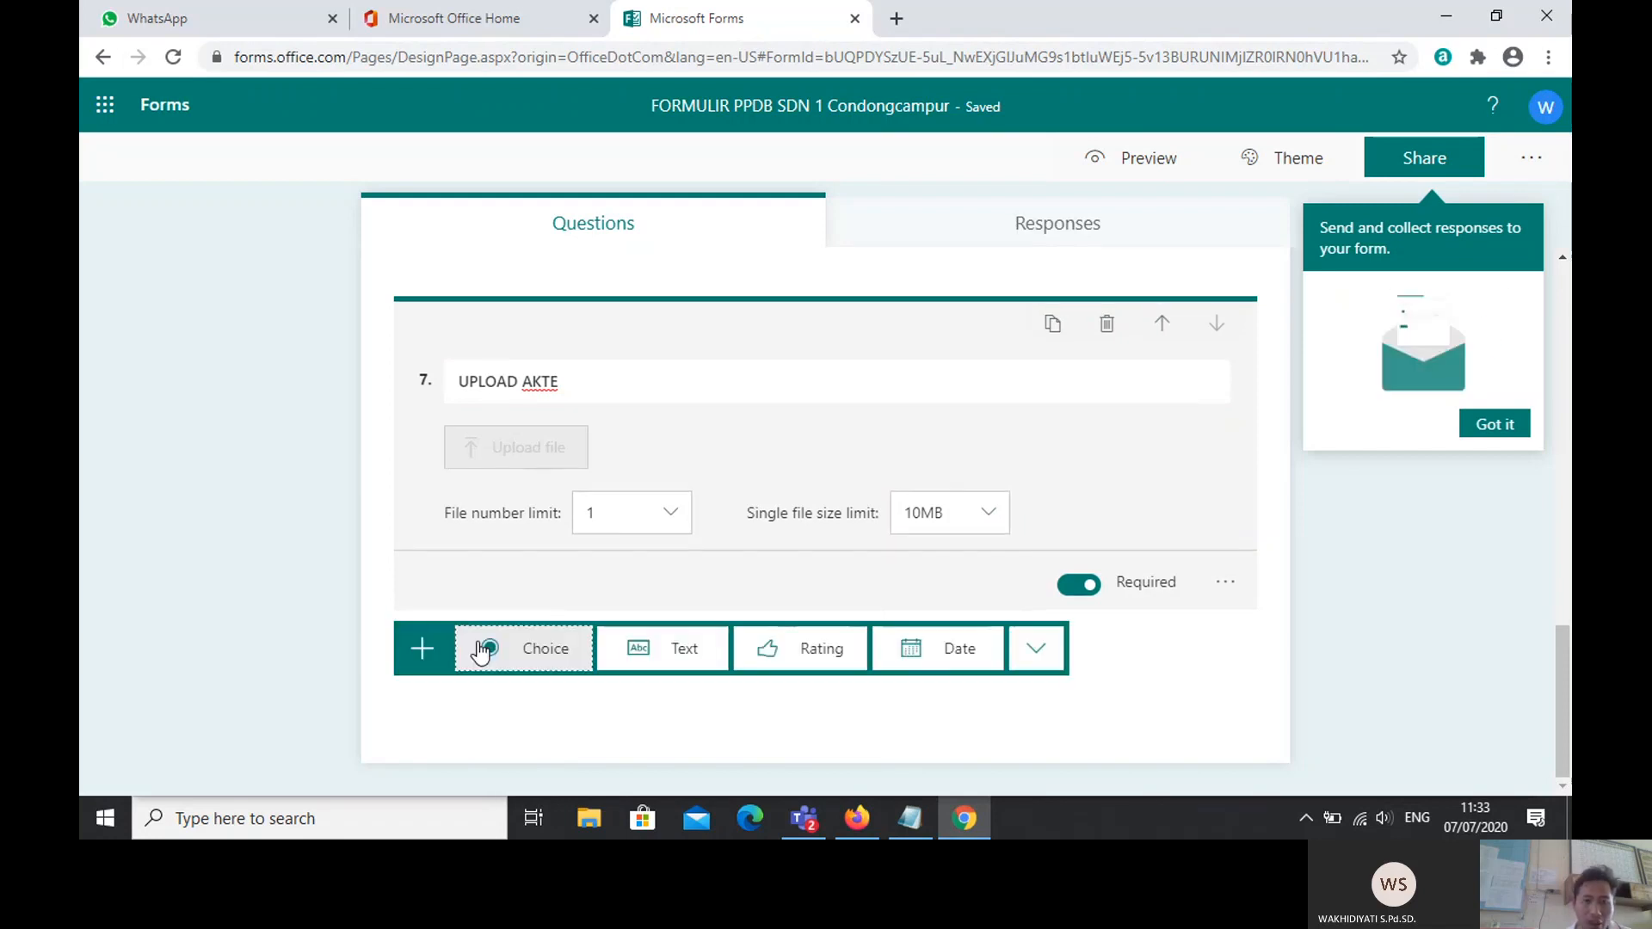
click(1036, 658)
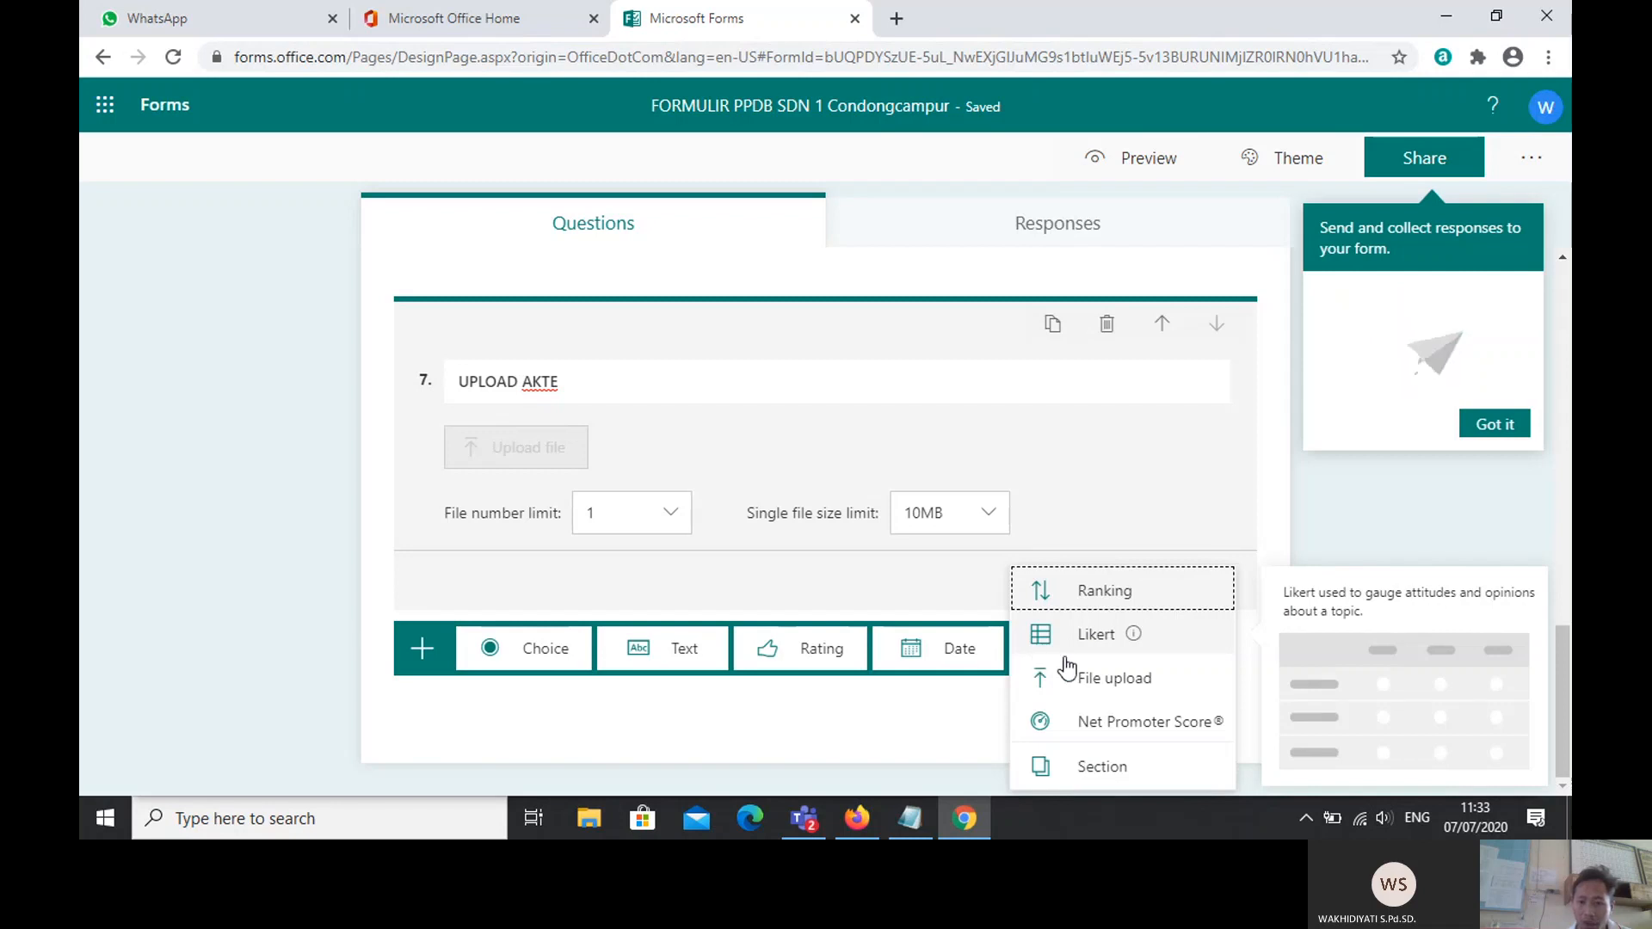
click(1109, 689)
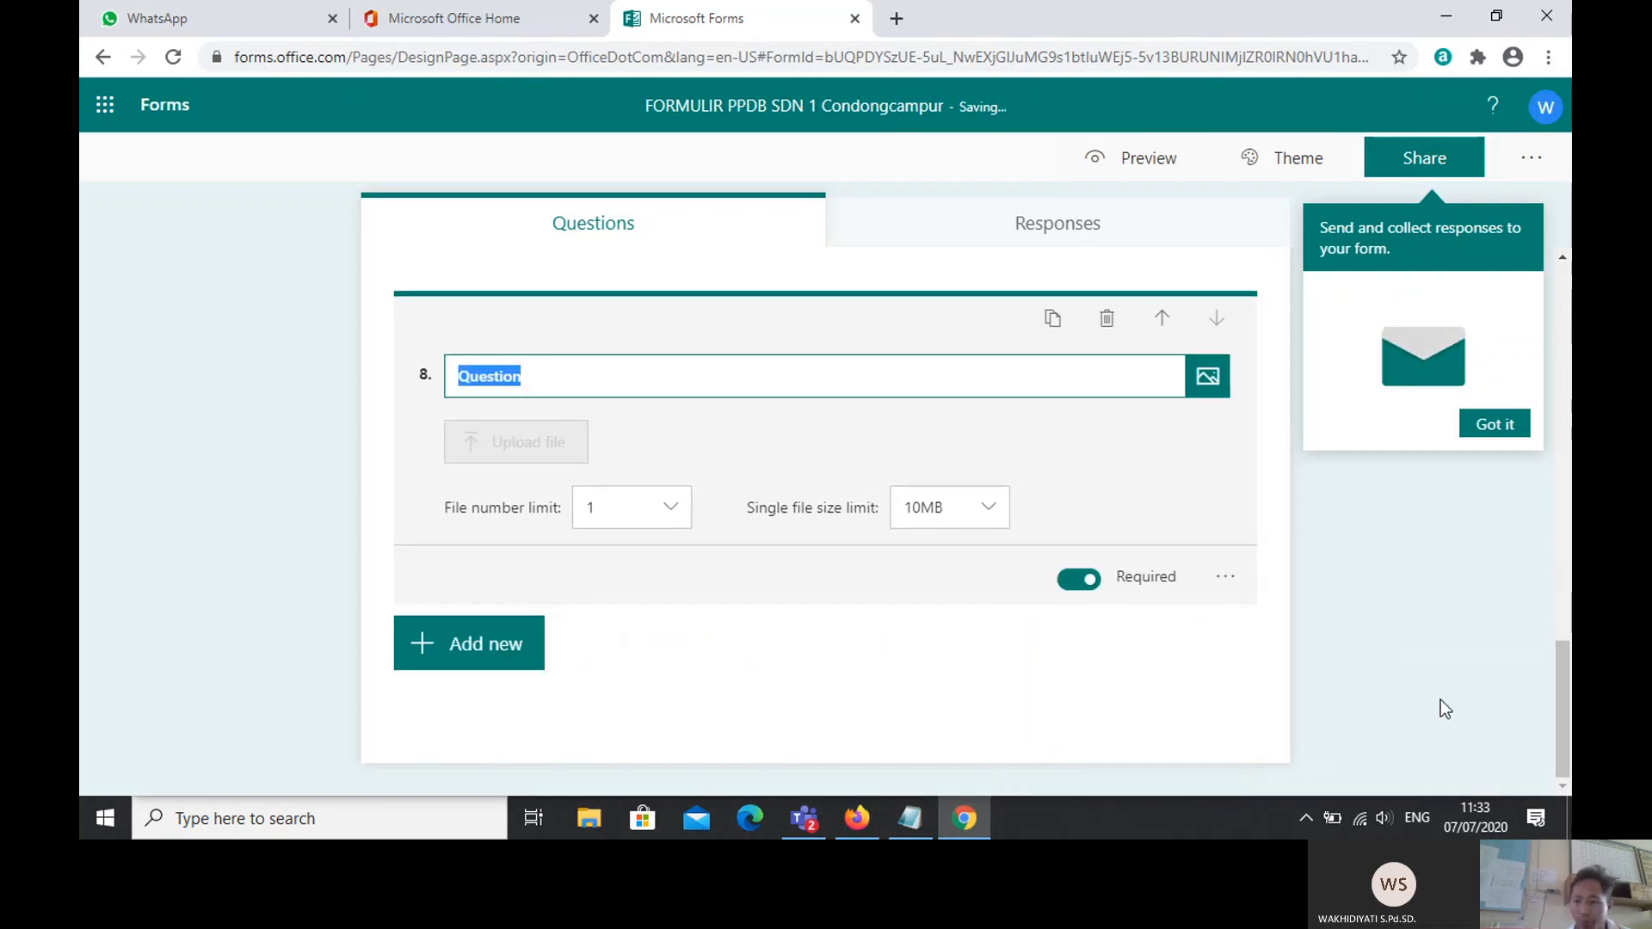
click(1566, 716)
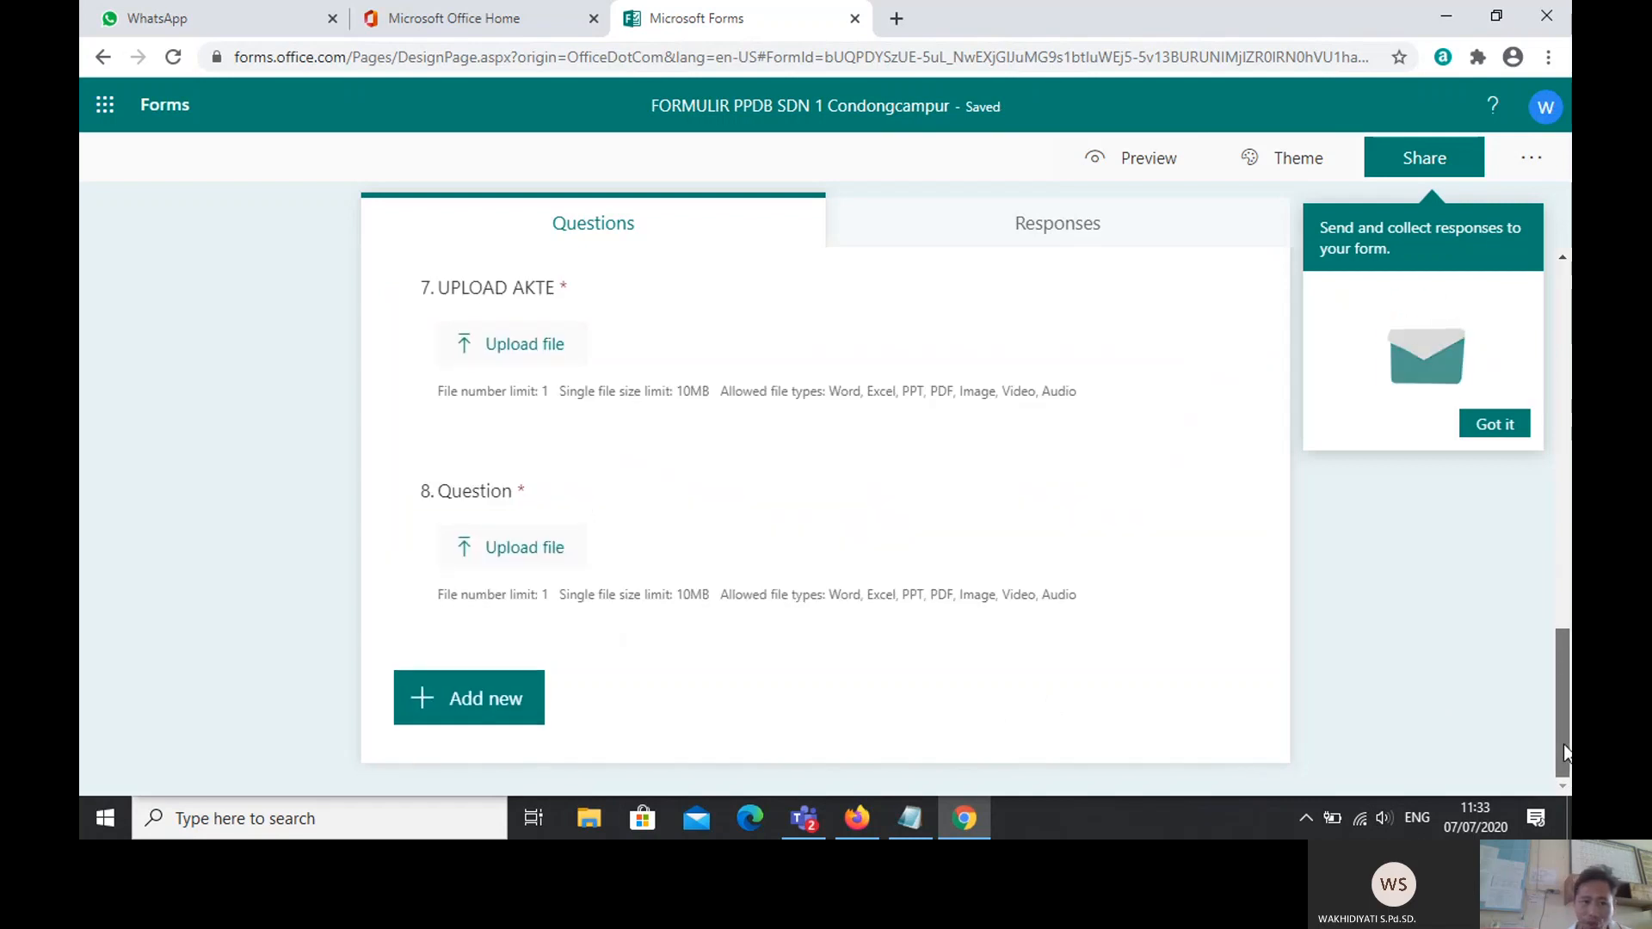
click(473, 490)
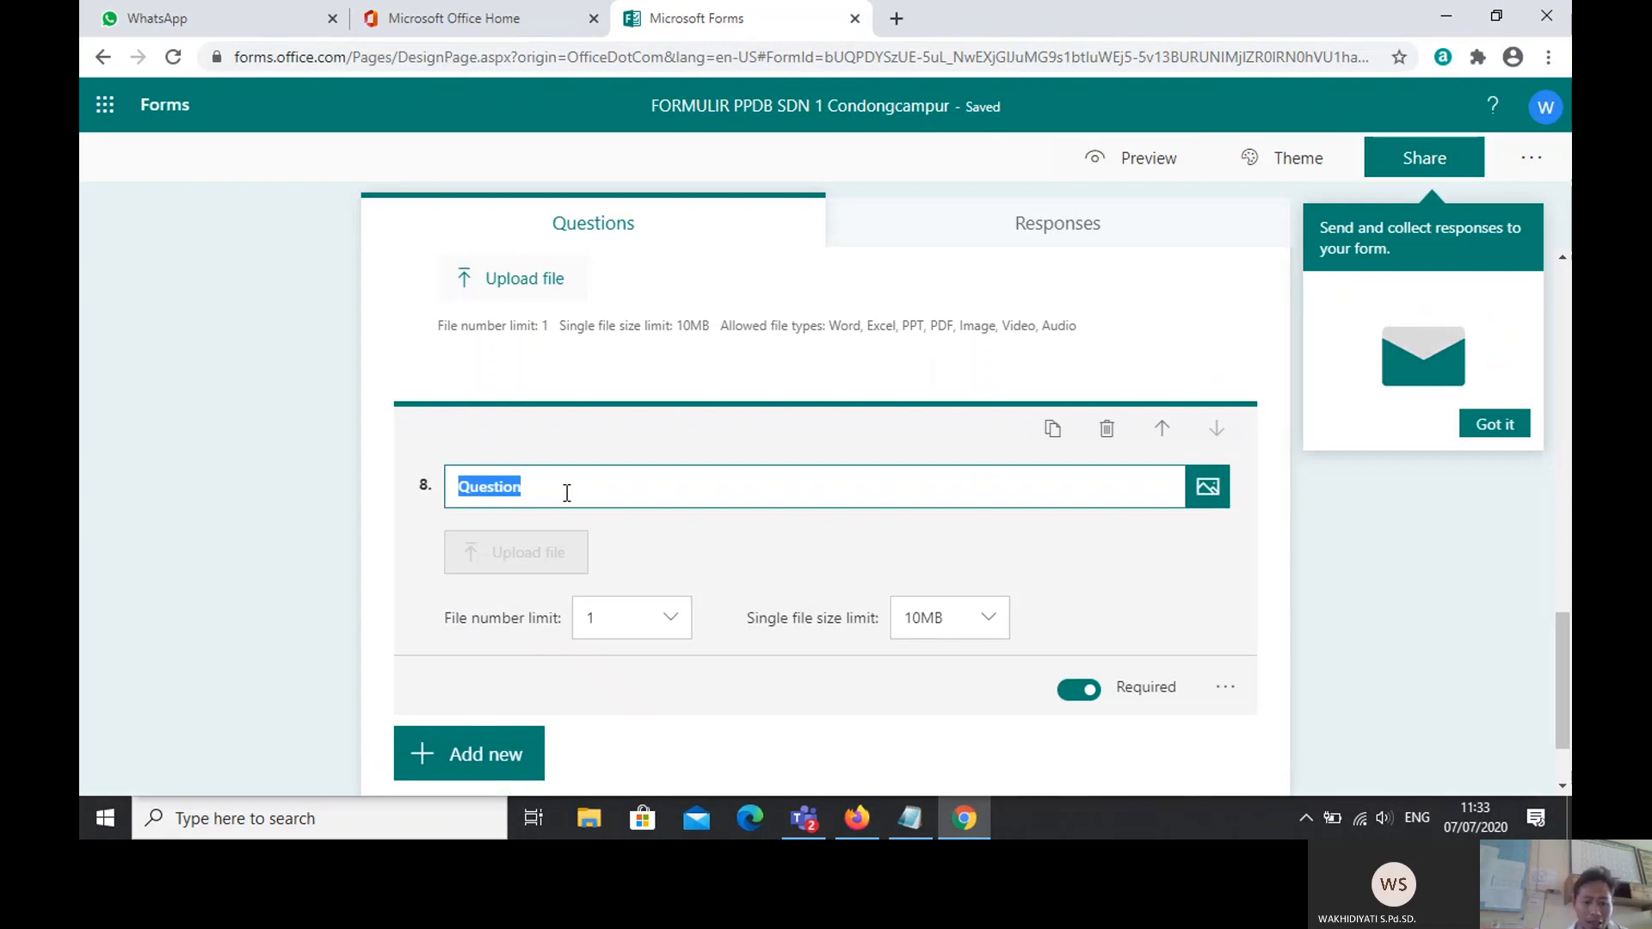
key(Caps_Lock)
text(up)
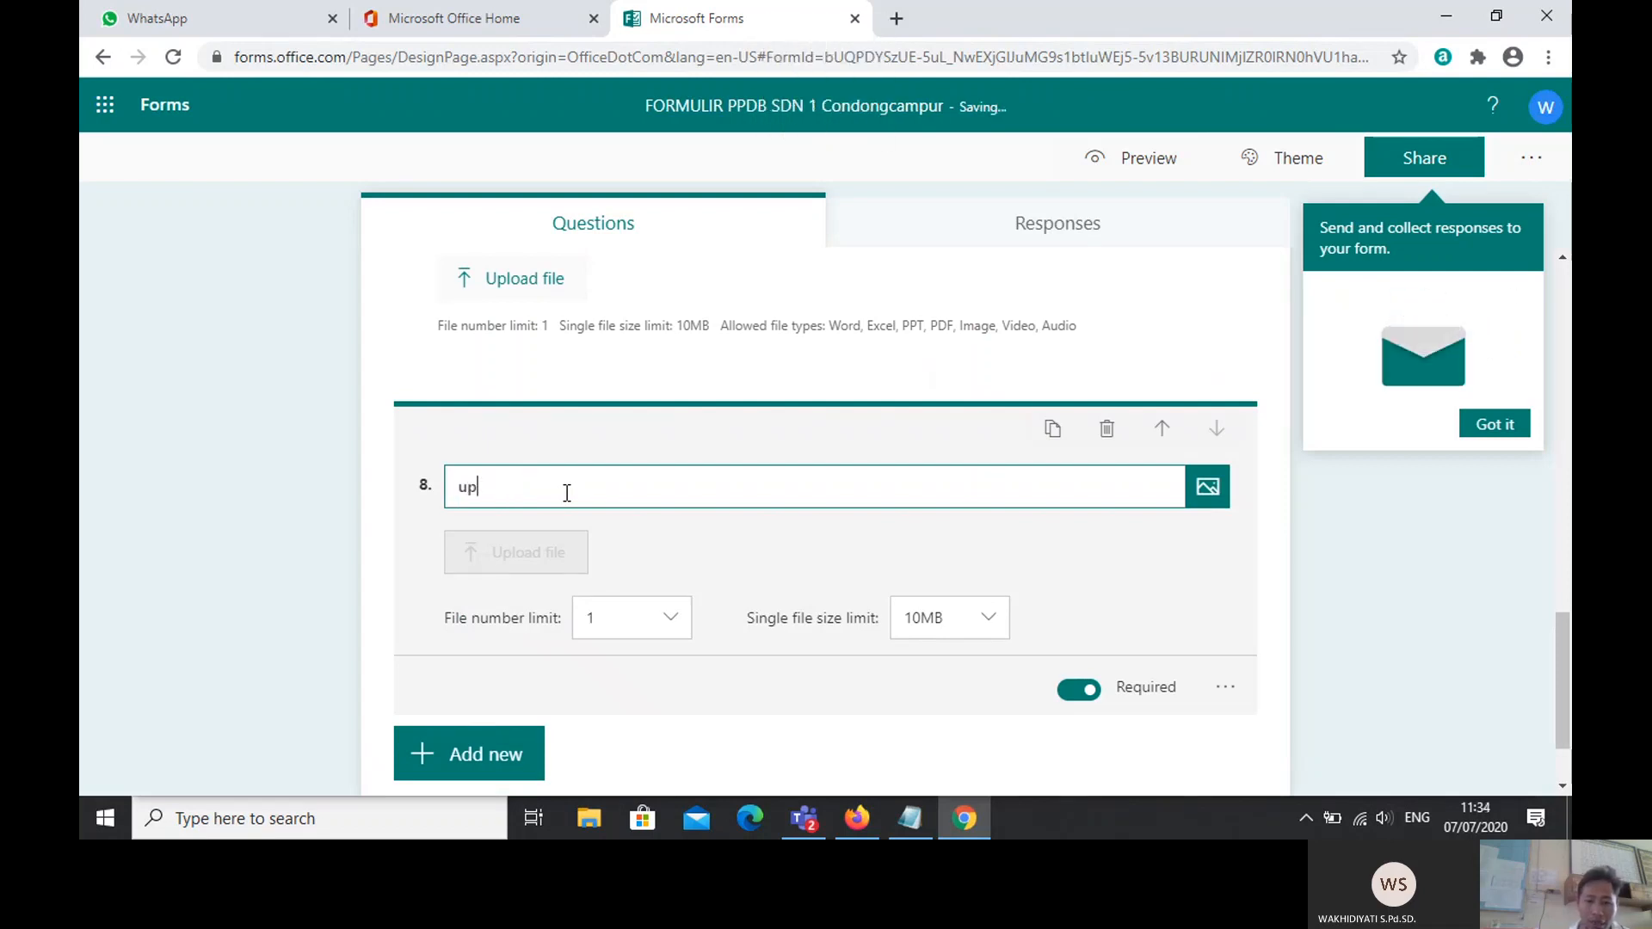
text(load )
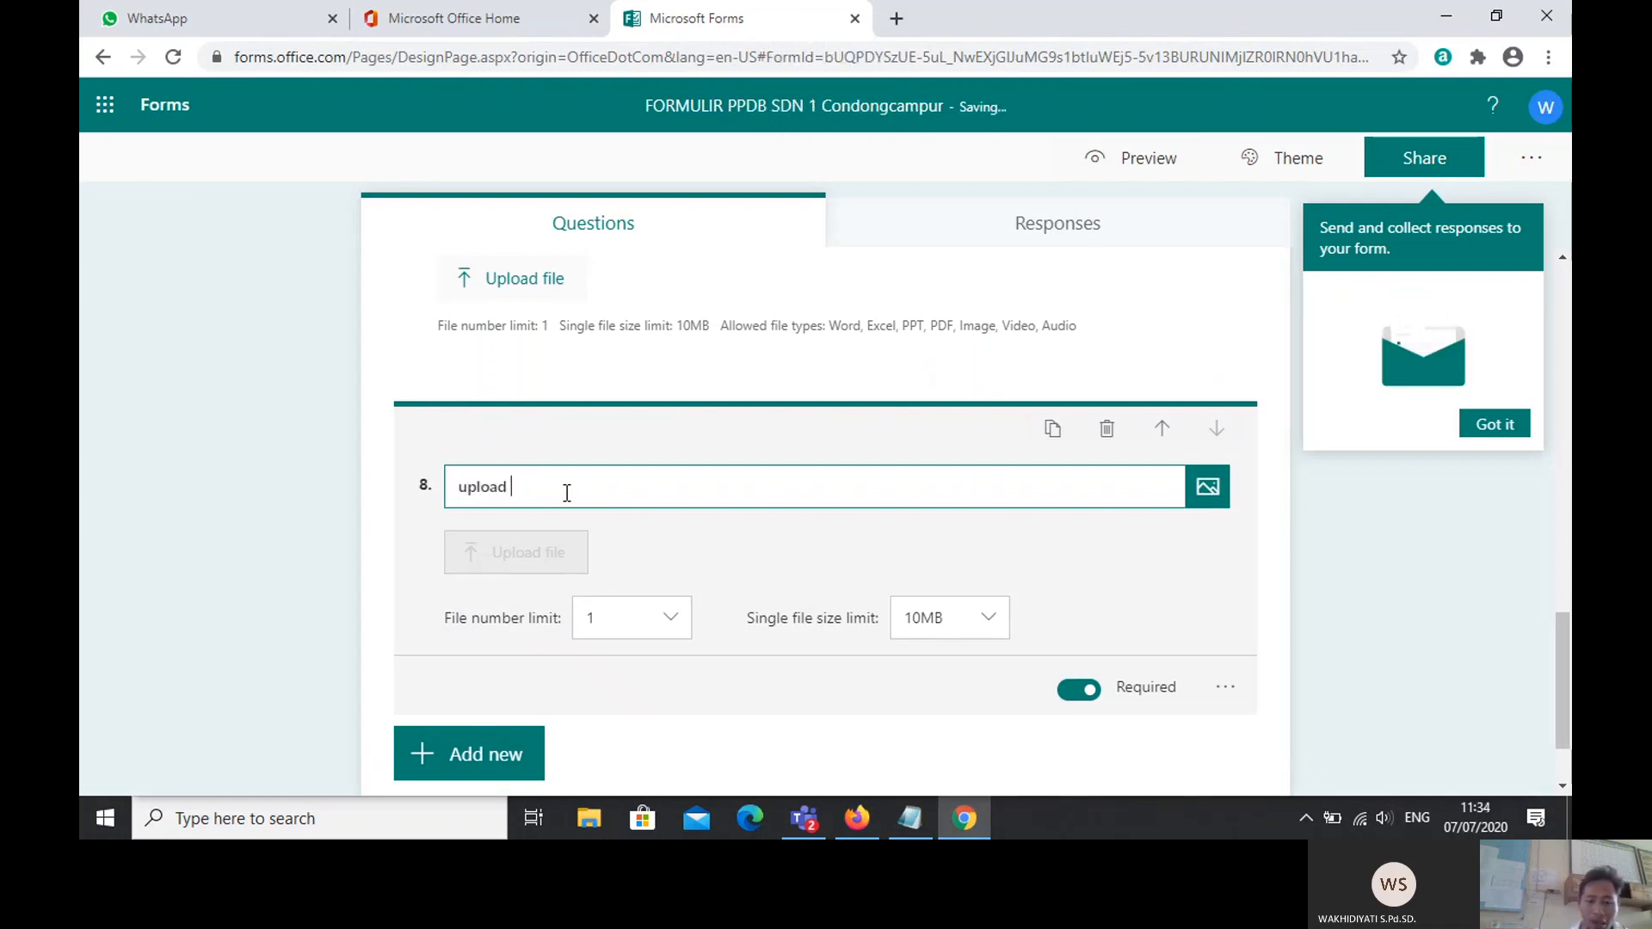
text(kartu )
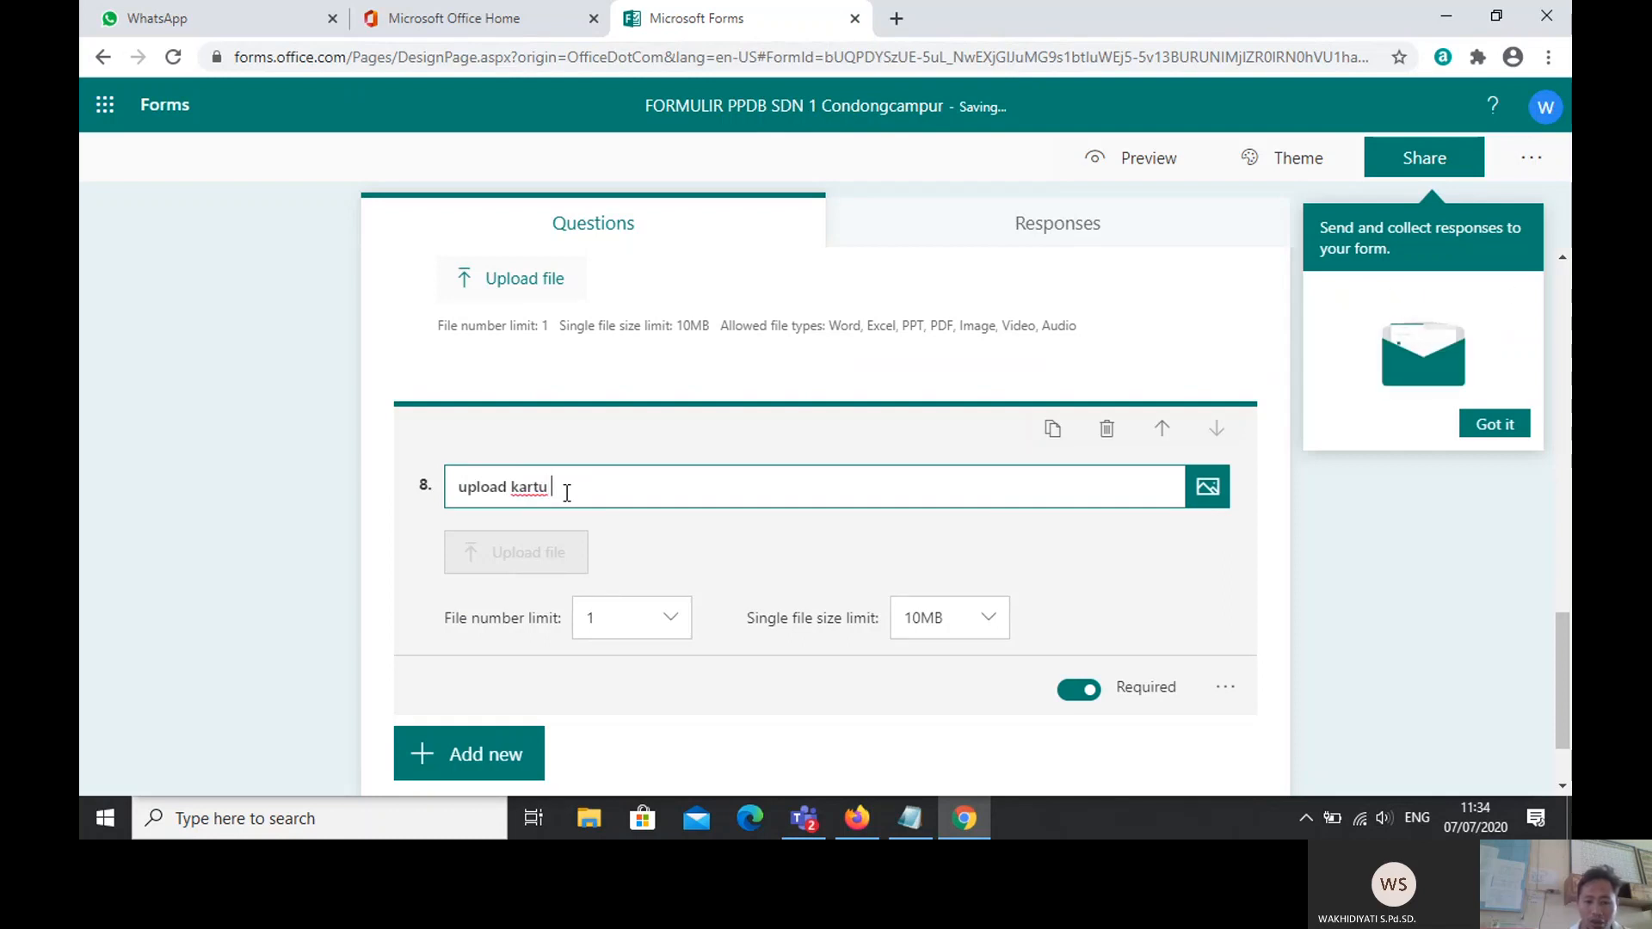
text(keluarga)
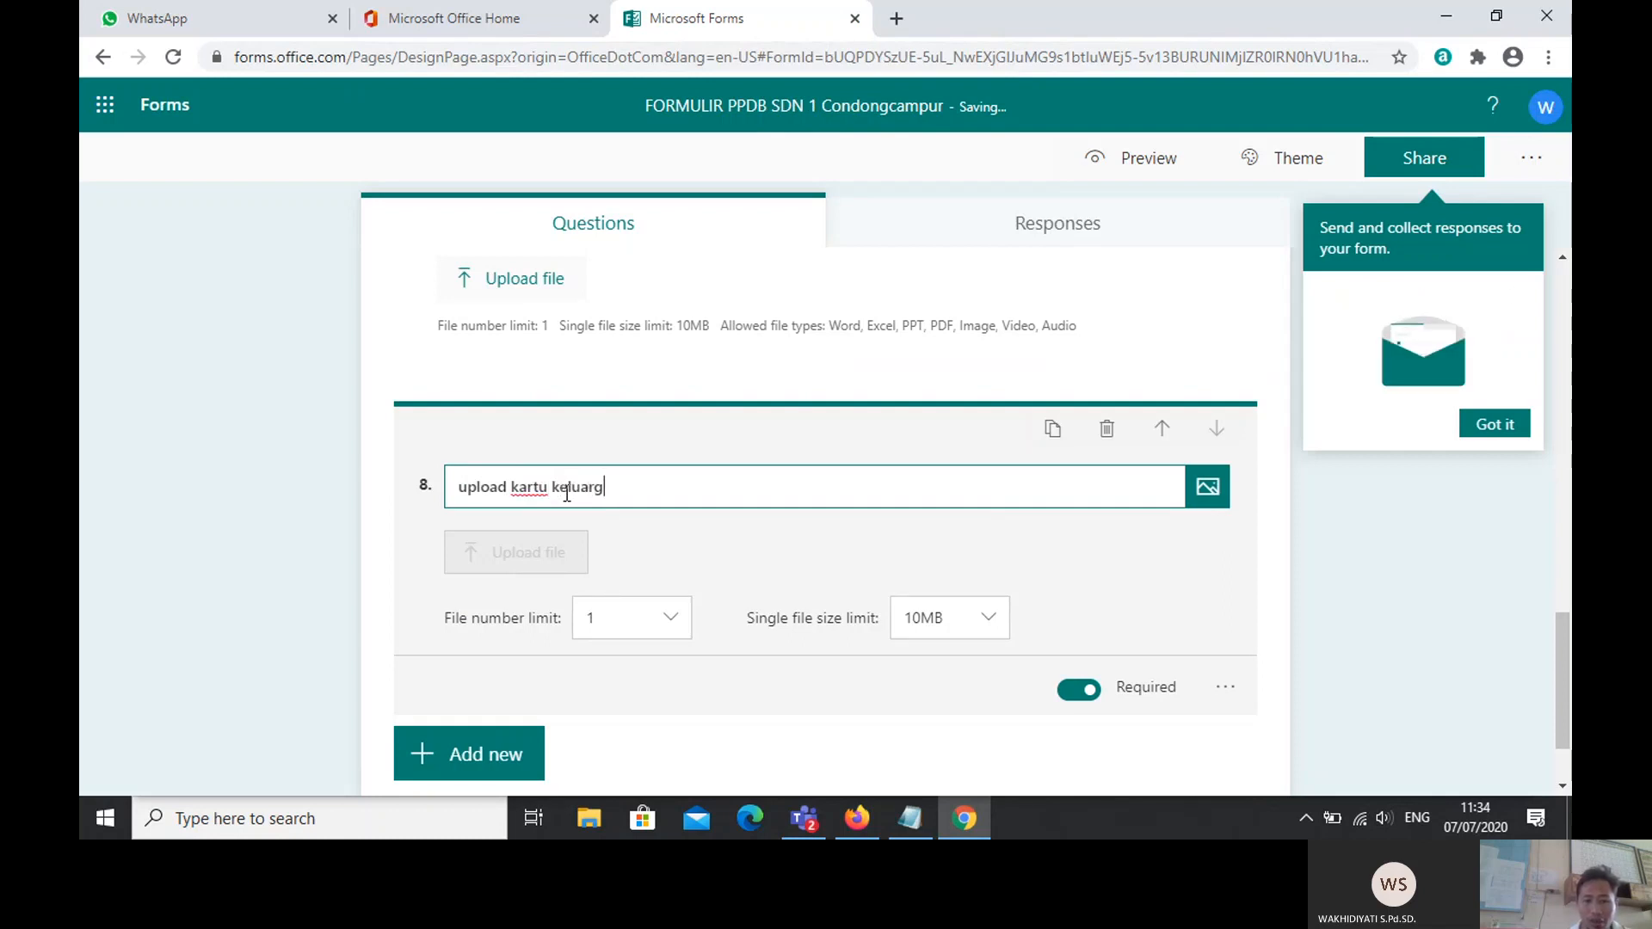
click(946, 556)
drag(1568, 692, 1559, 284)
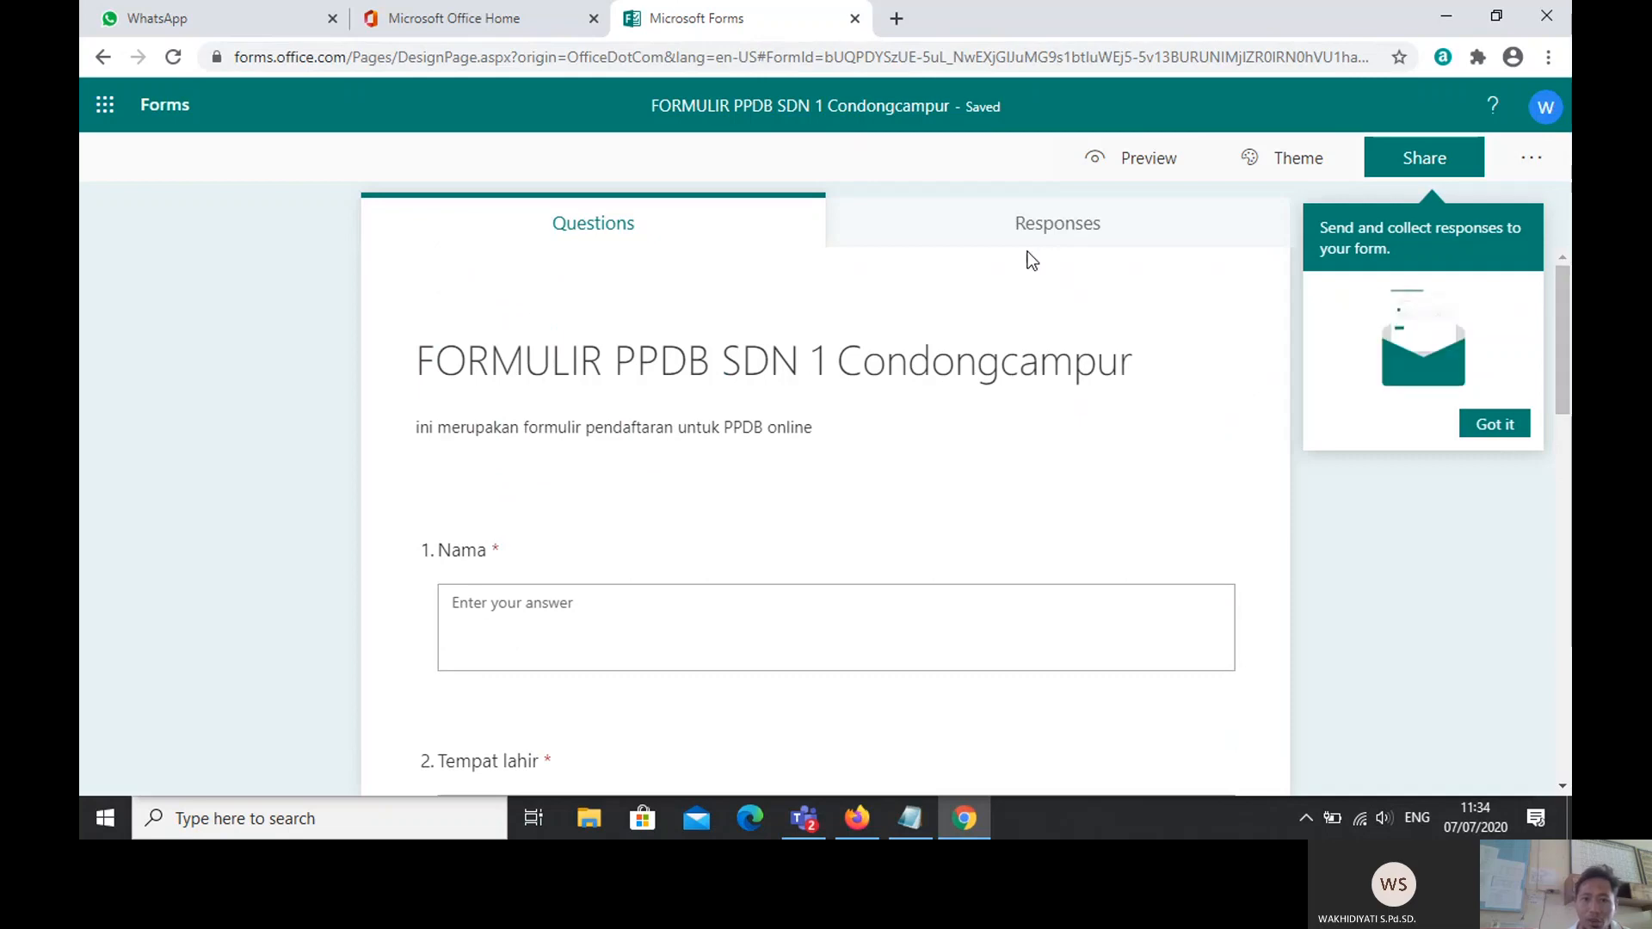
click(1003, 234)
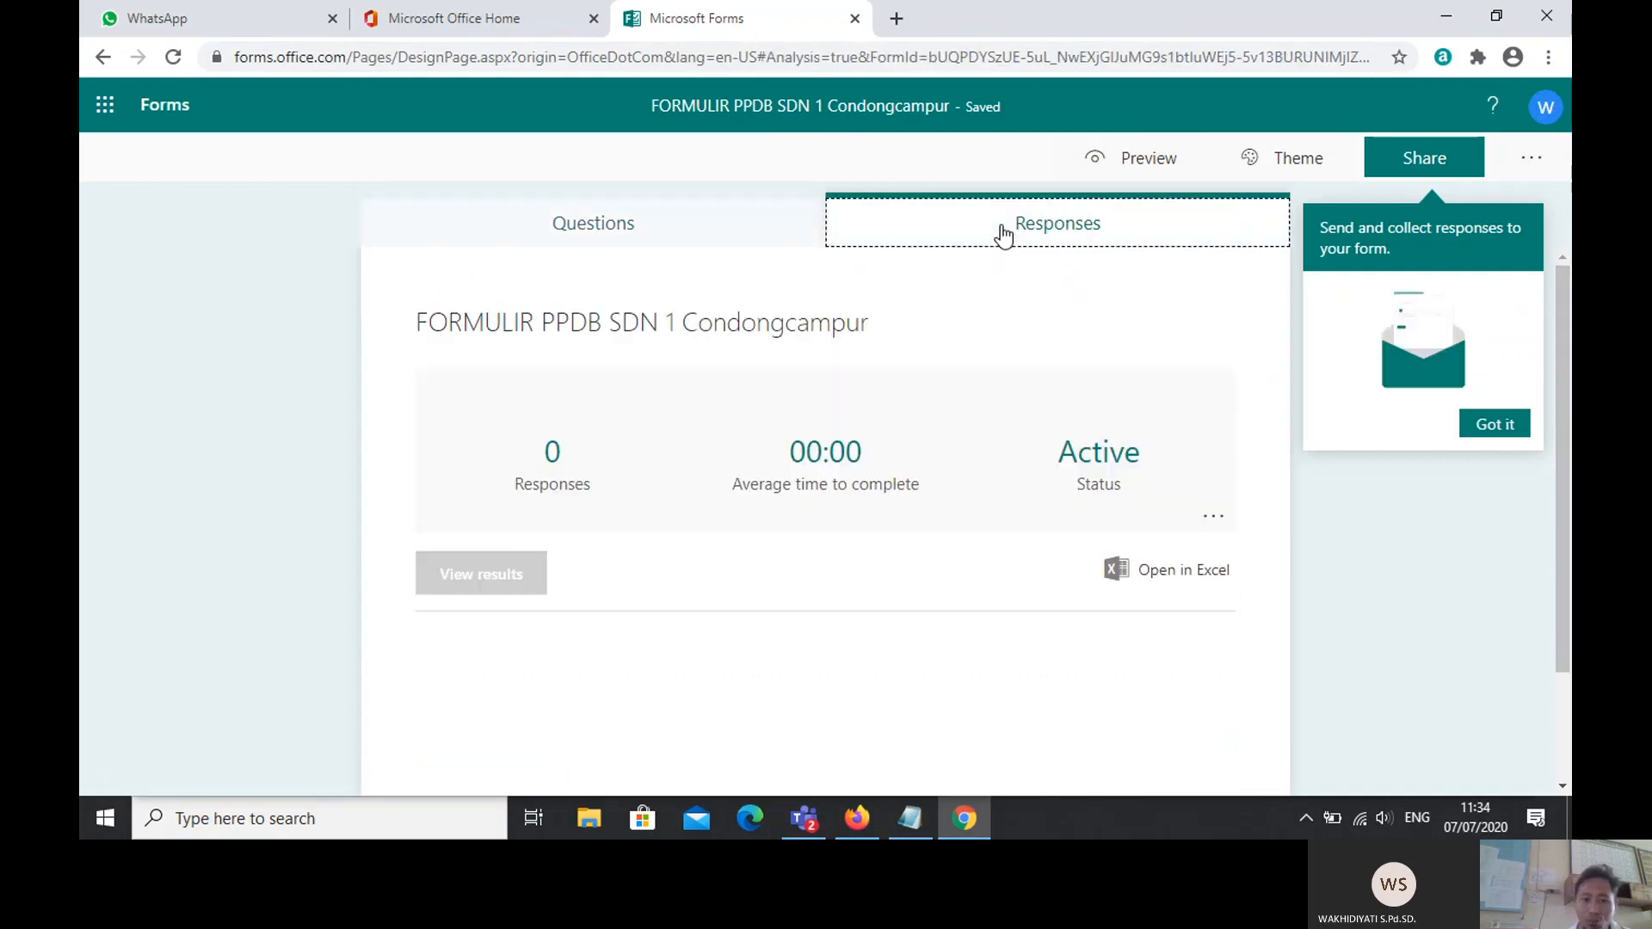
click(606, 228)
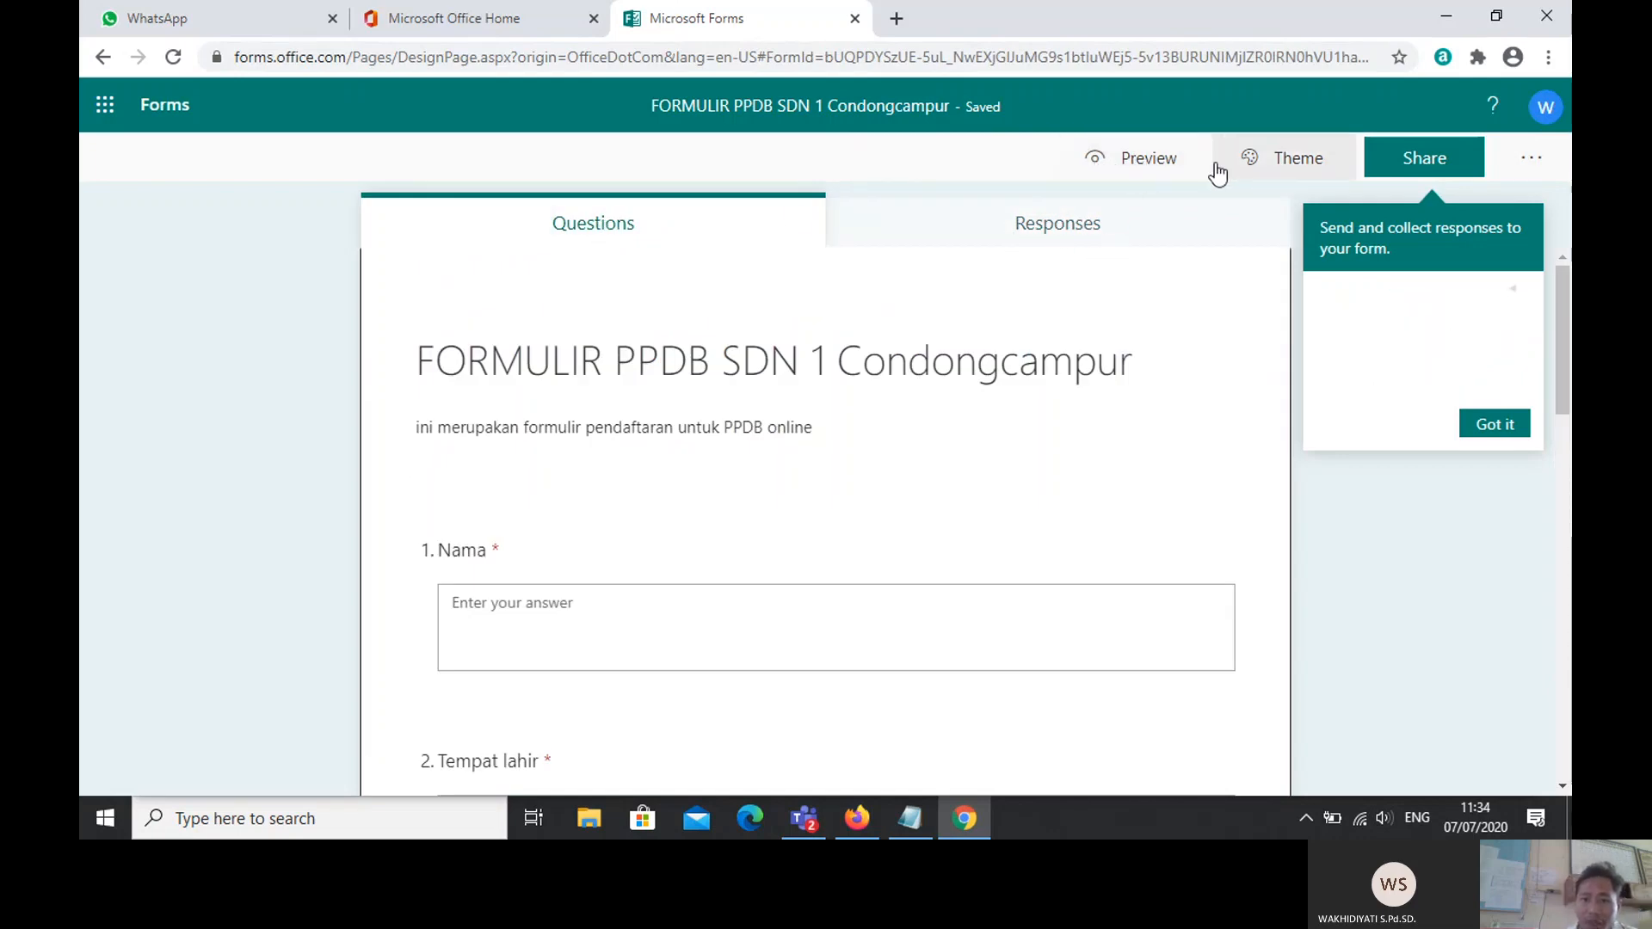
Step: Preview the form and pick July 12 as a test Tanggal Lahir date
click(1127, 169)
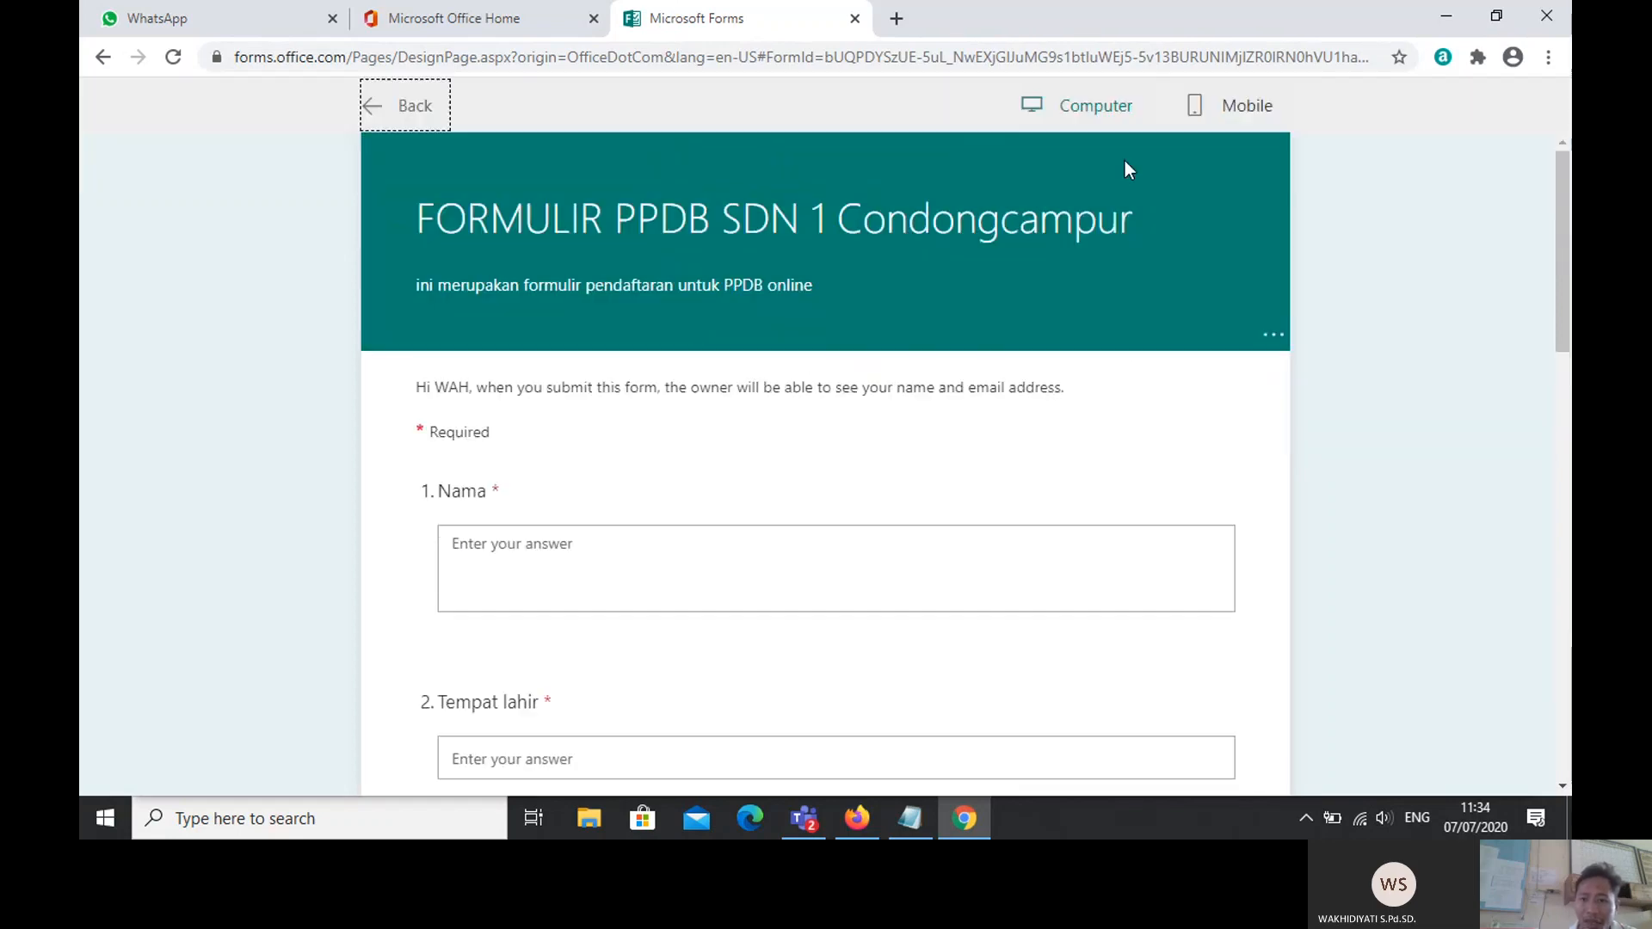
drag(1562, 275, 1549, 417)
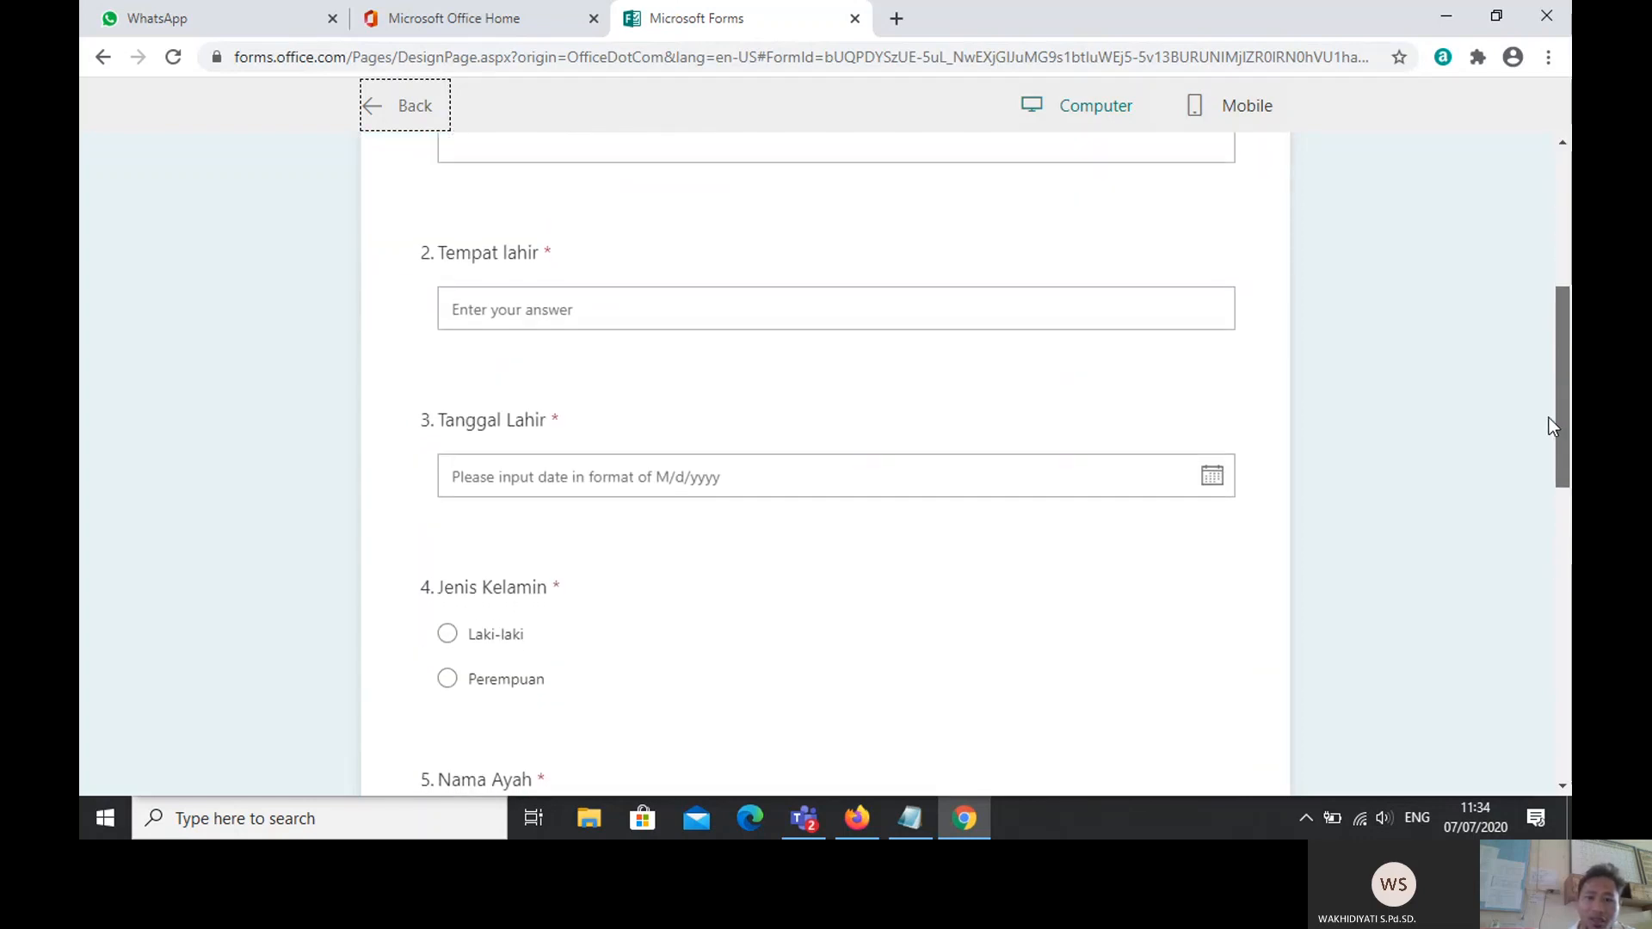
click(1211, 477)
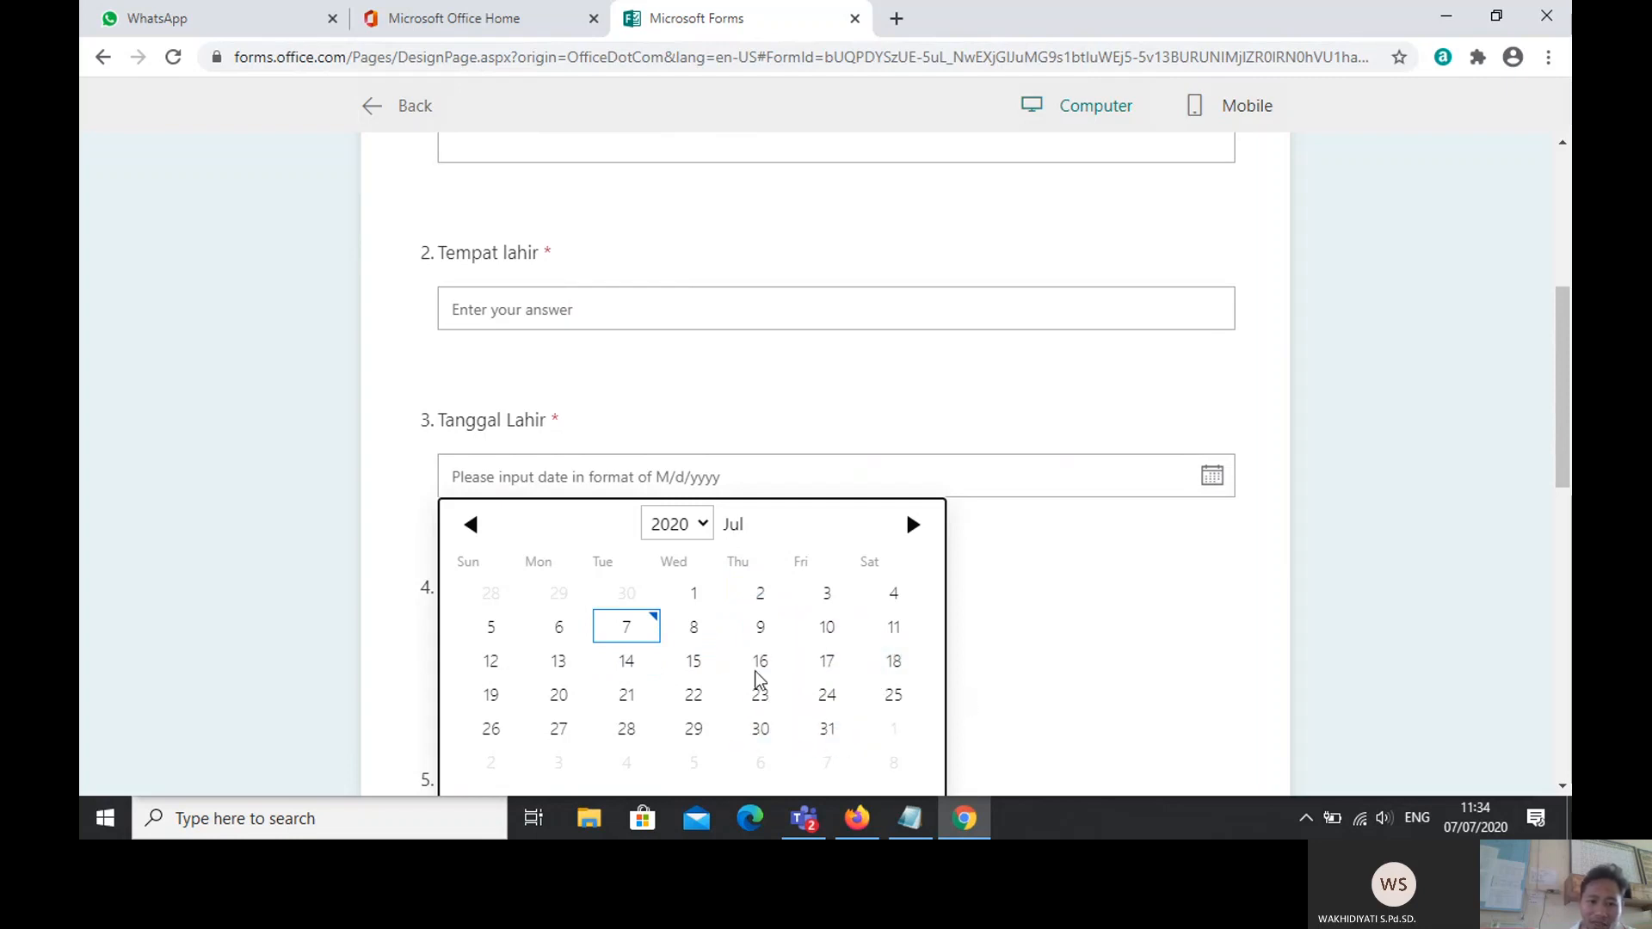
click(487, 669)
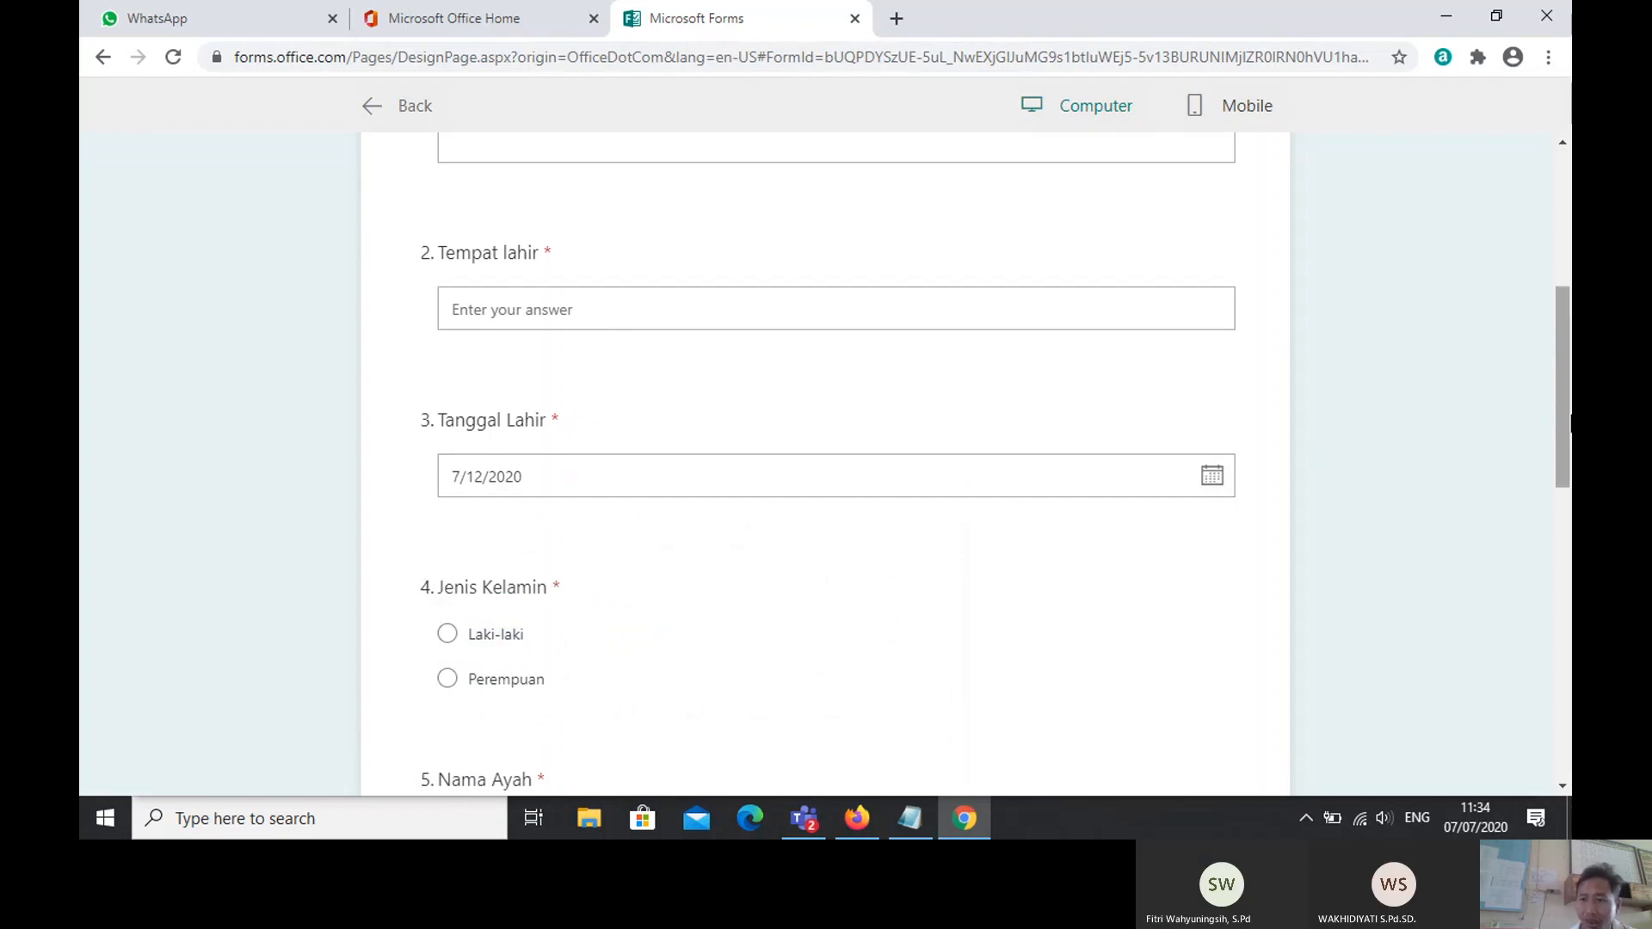
drag(1567, 426, 1565, 485)
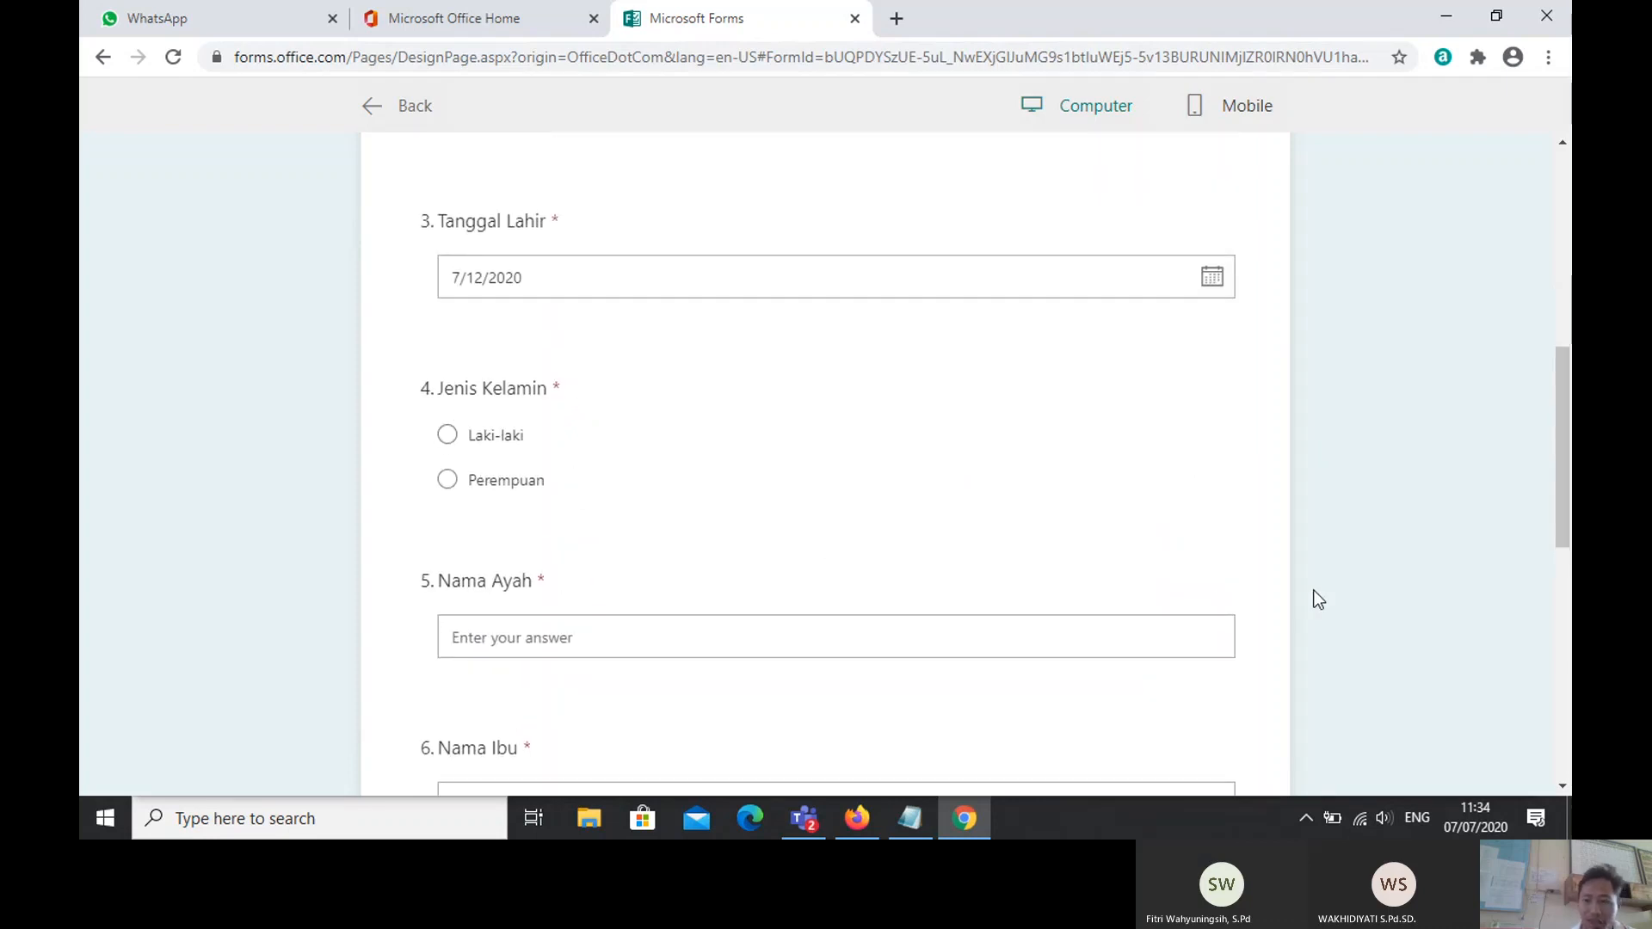
drag(1567, 503, 1566, 301)
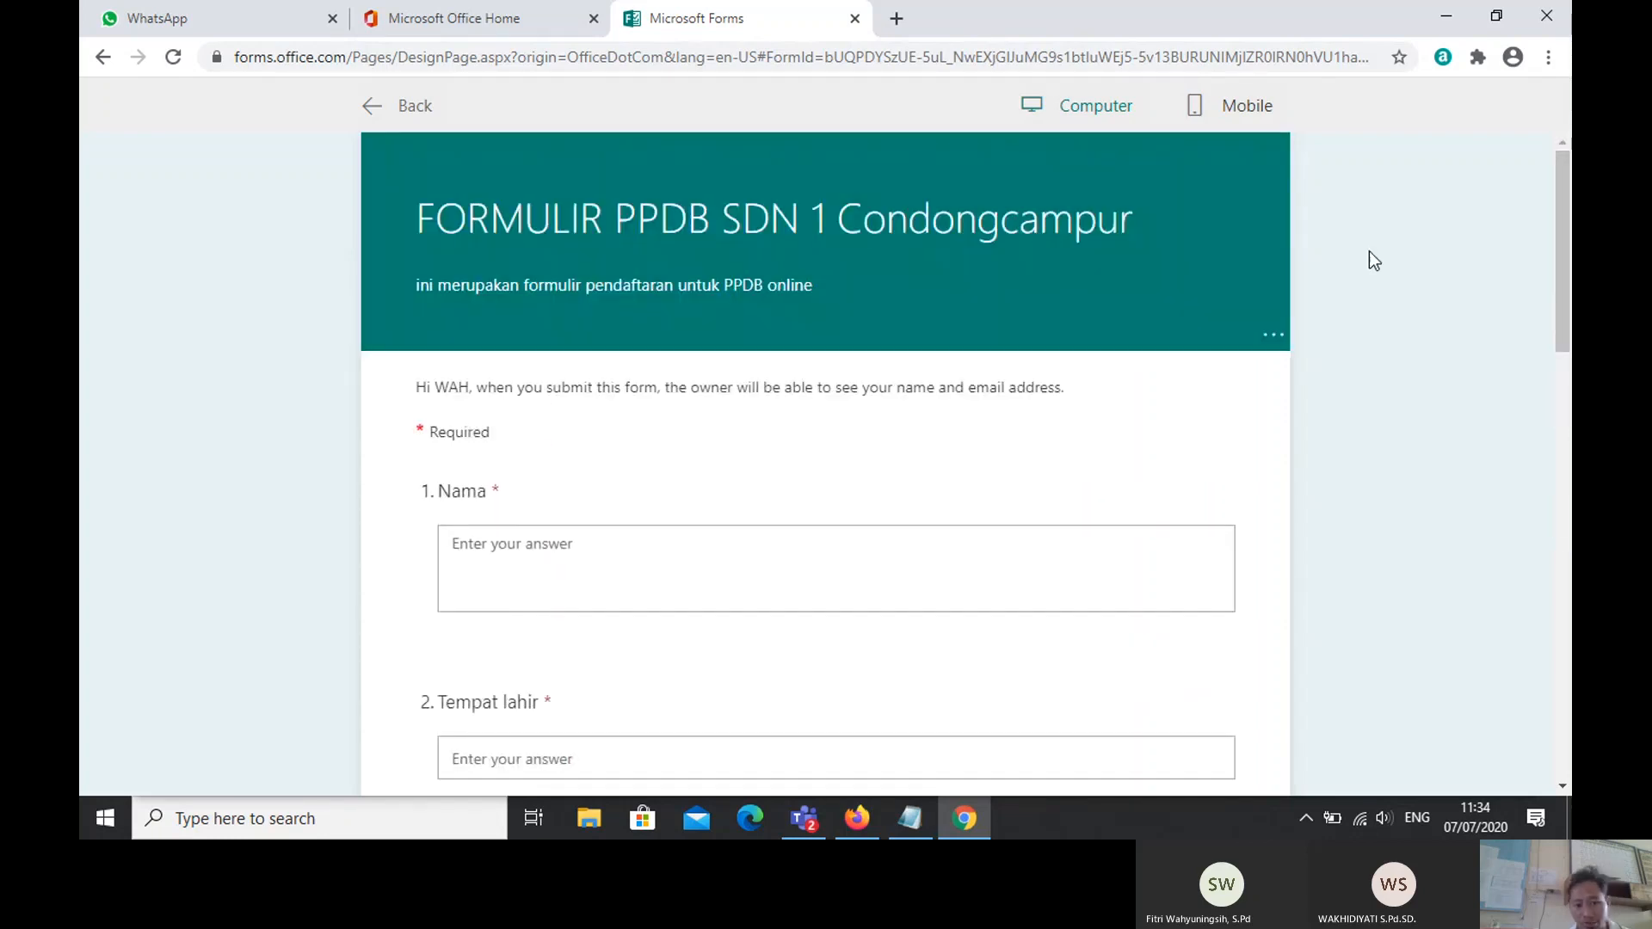
Step: Enter a test name in the Nama answer and a birthplace in the Tempat lahir answer
click(523, 538)
text(PAIJO)
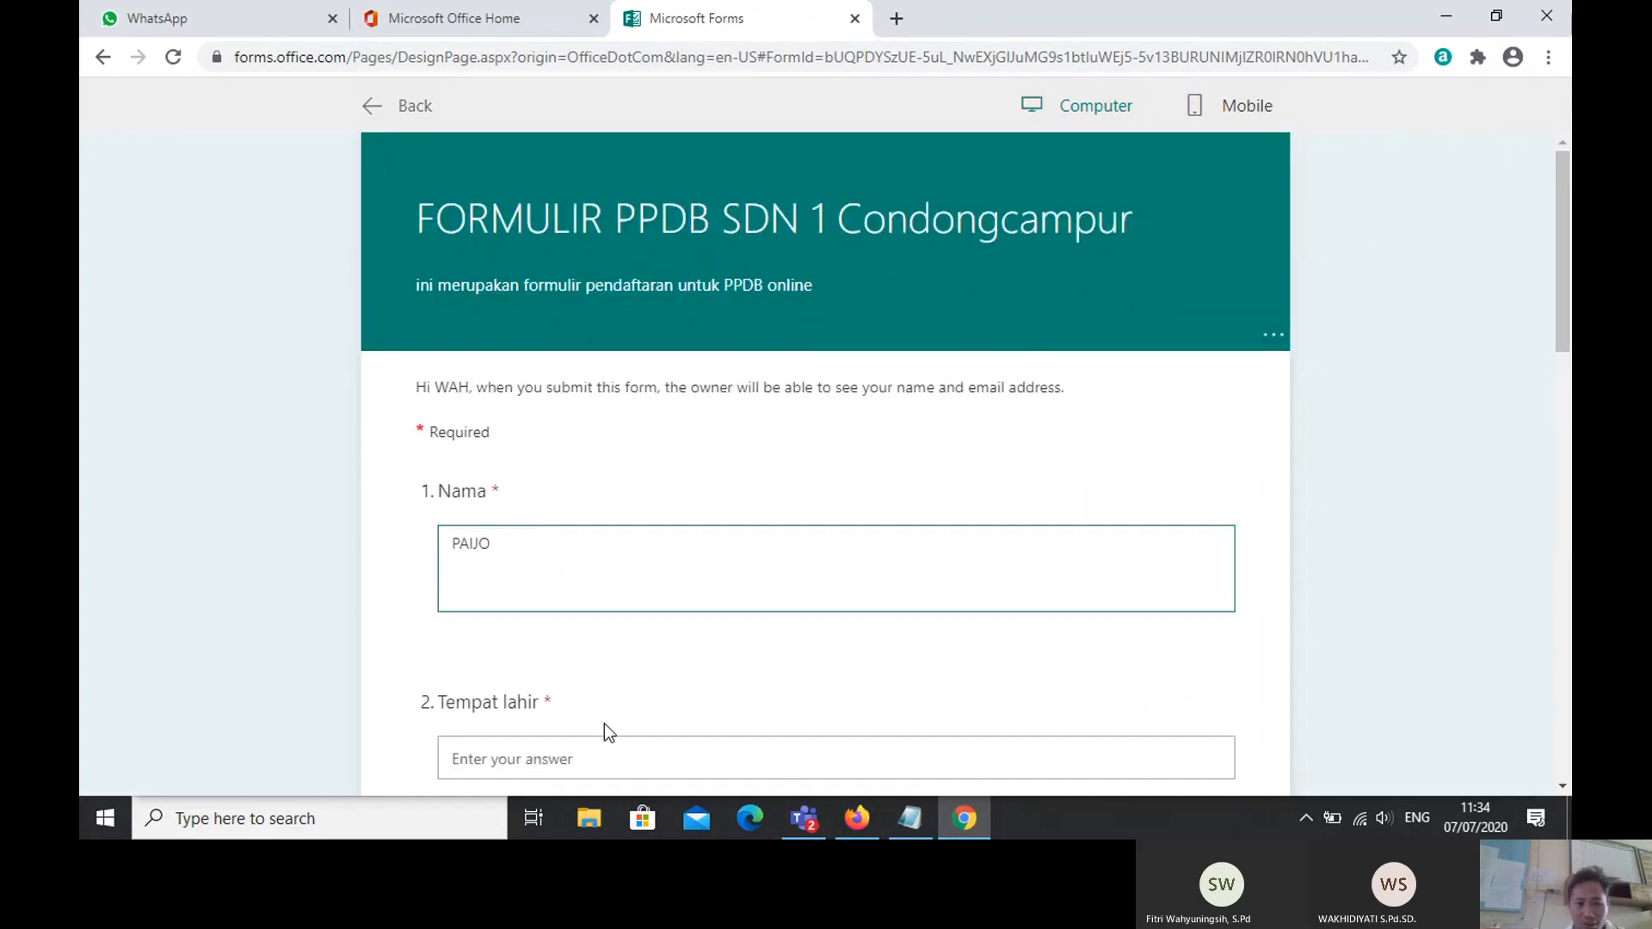
click(516, 755)
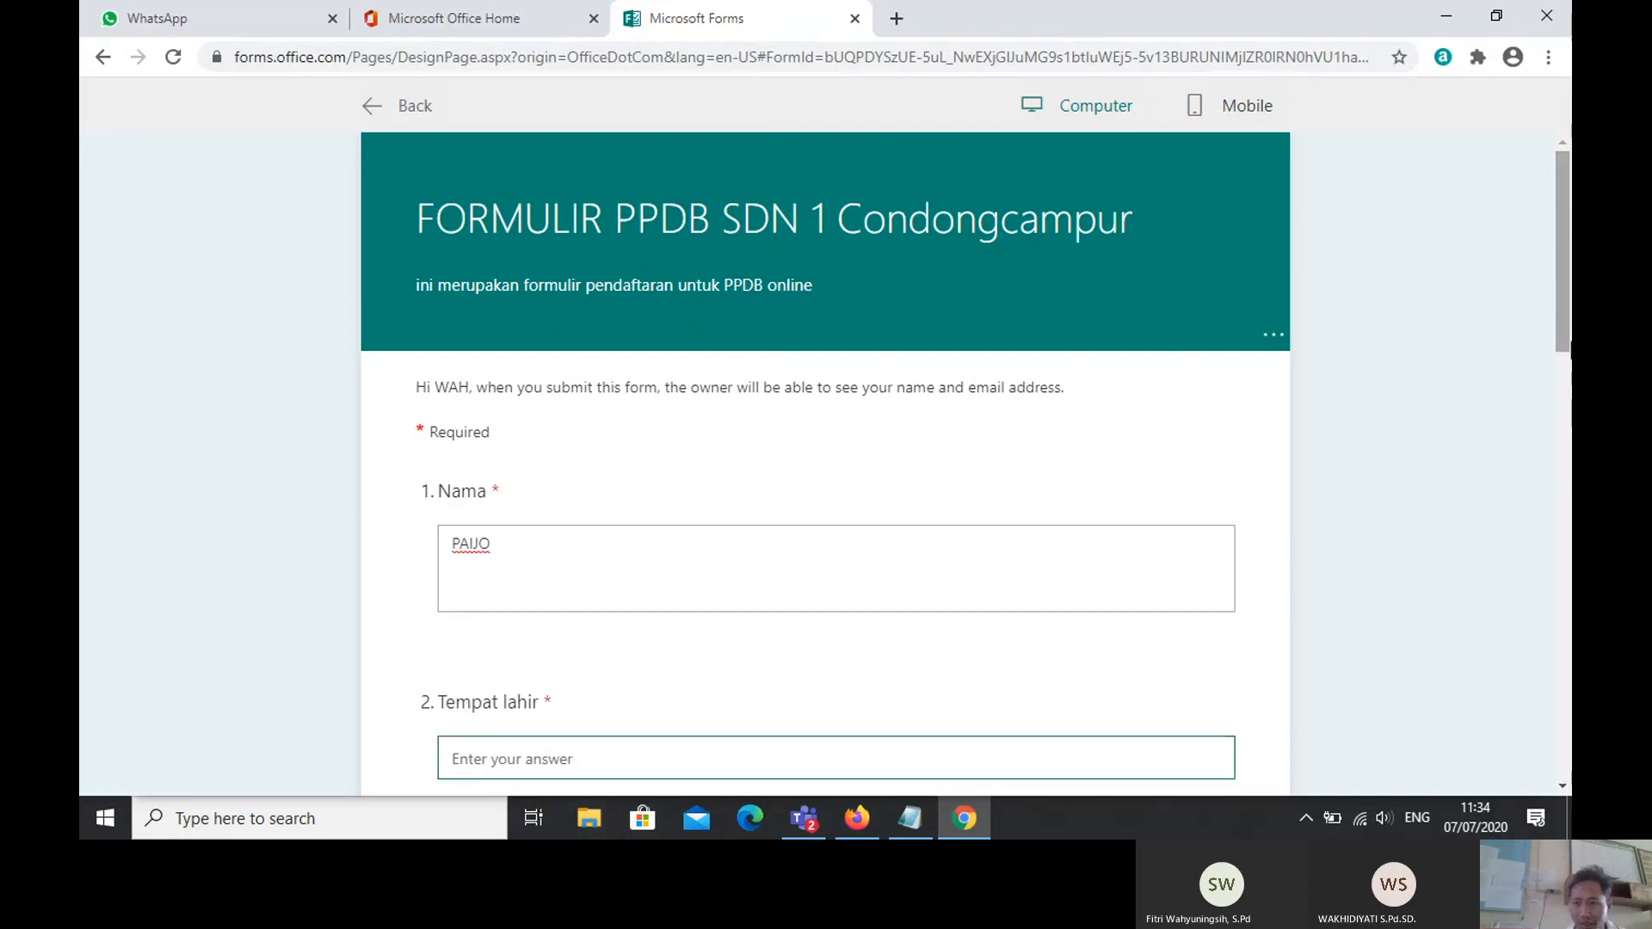
drag(1562, 332, 1562, 443)
text(KEBUMEN)
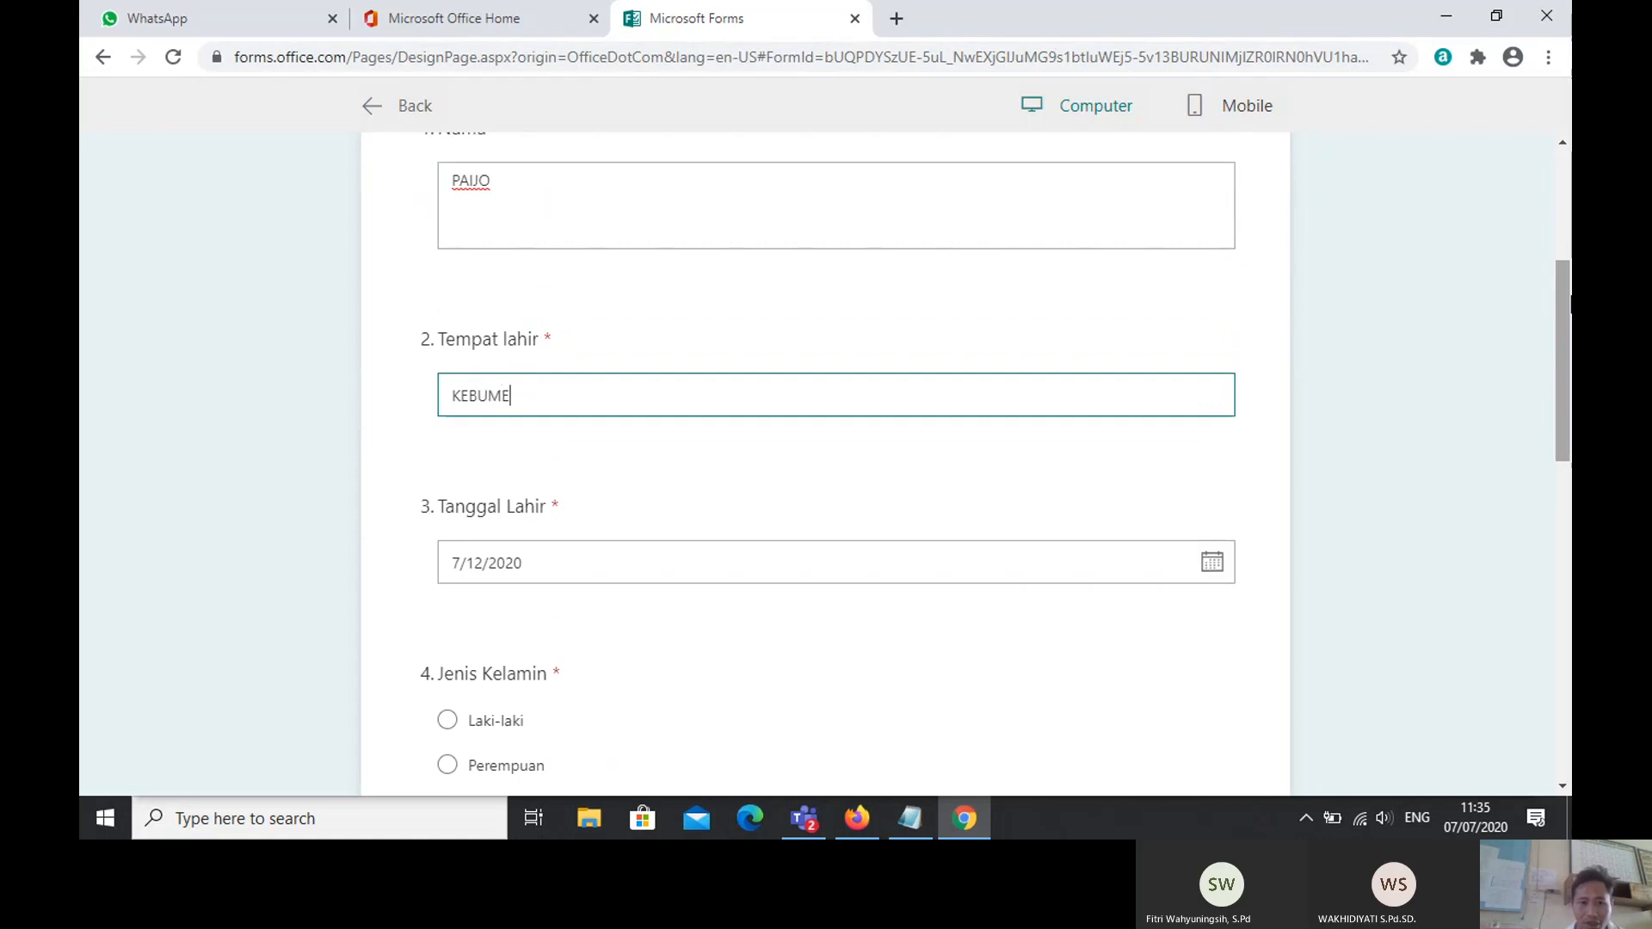
Step: Set the Tanggal Lahir birth date to 7/1/1988 and answer Jenis Kelamin with Laki-laki
click(1212, 565)
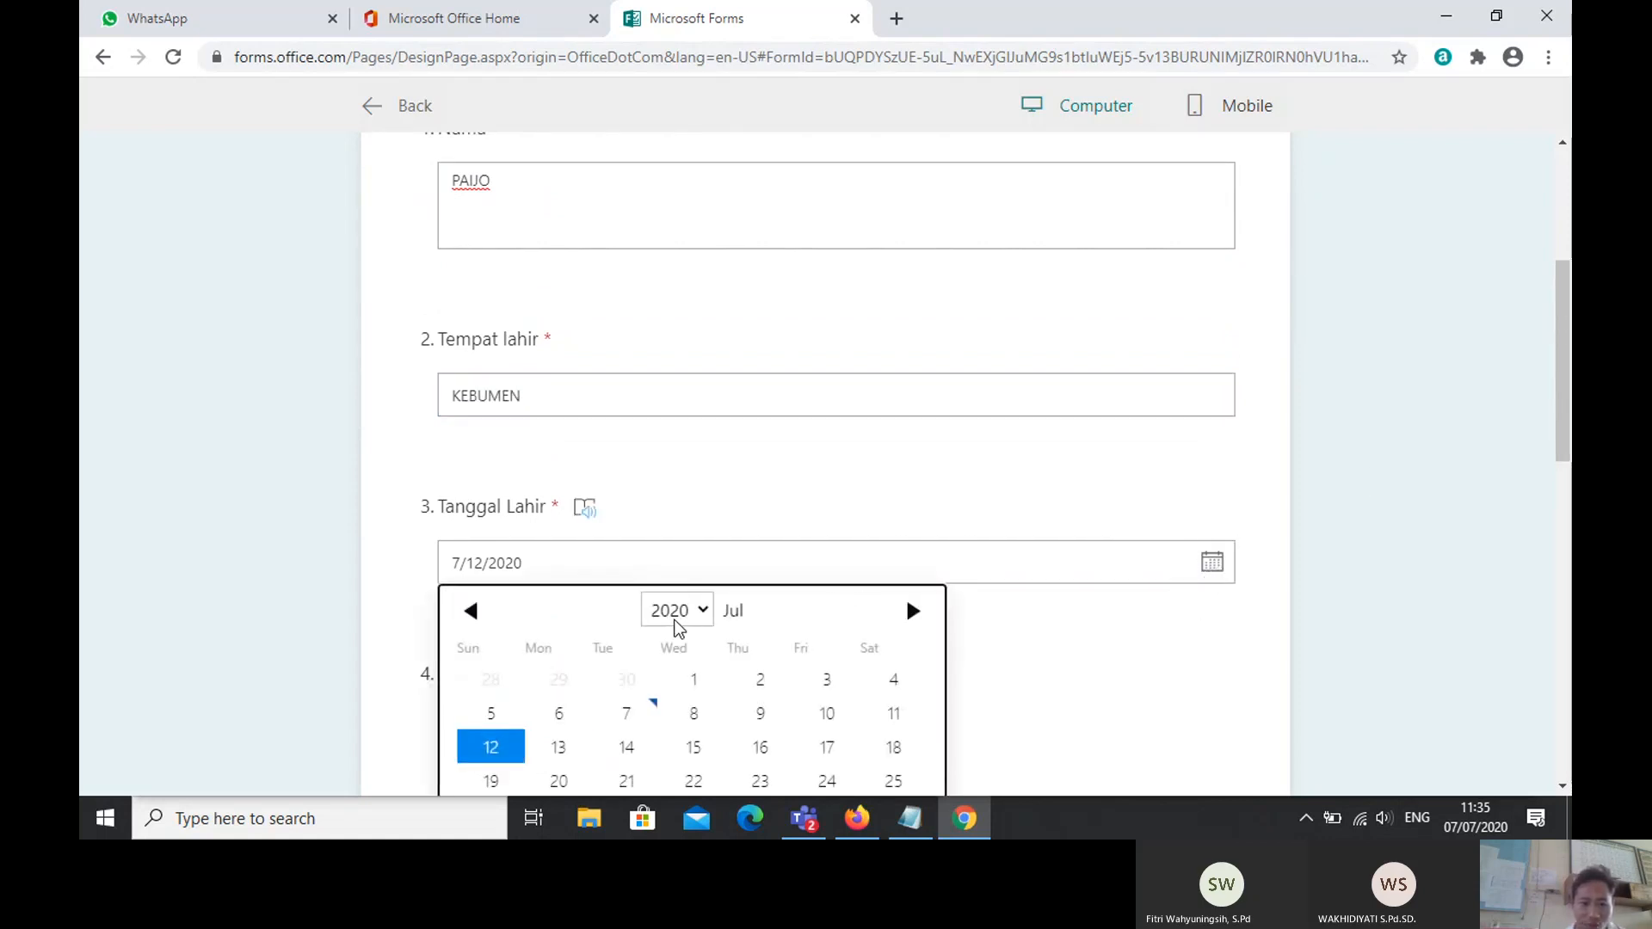
click(707, 614)
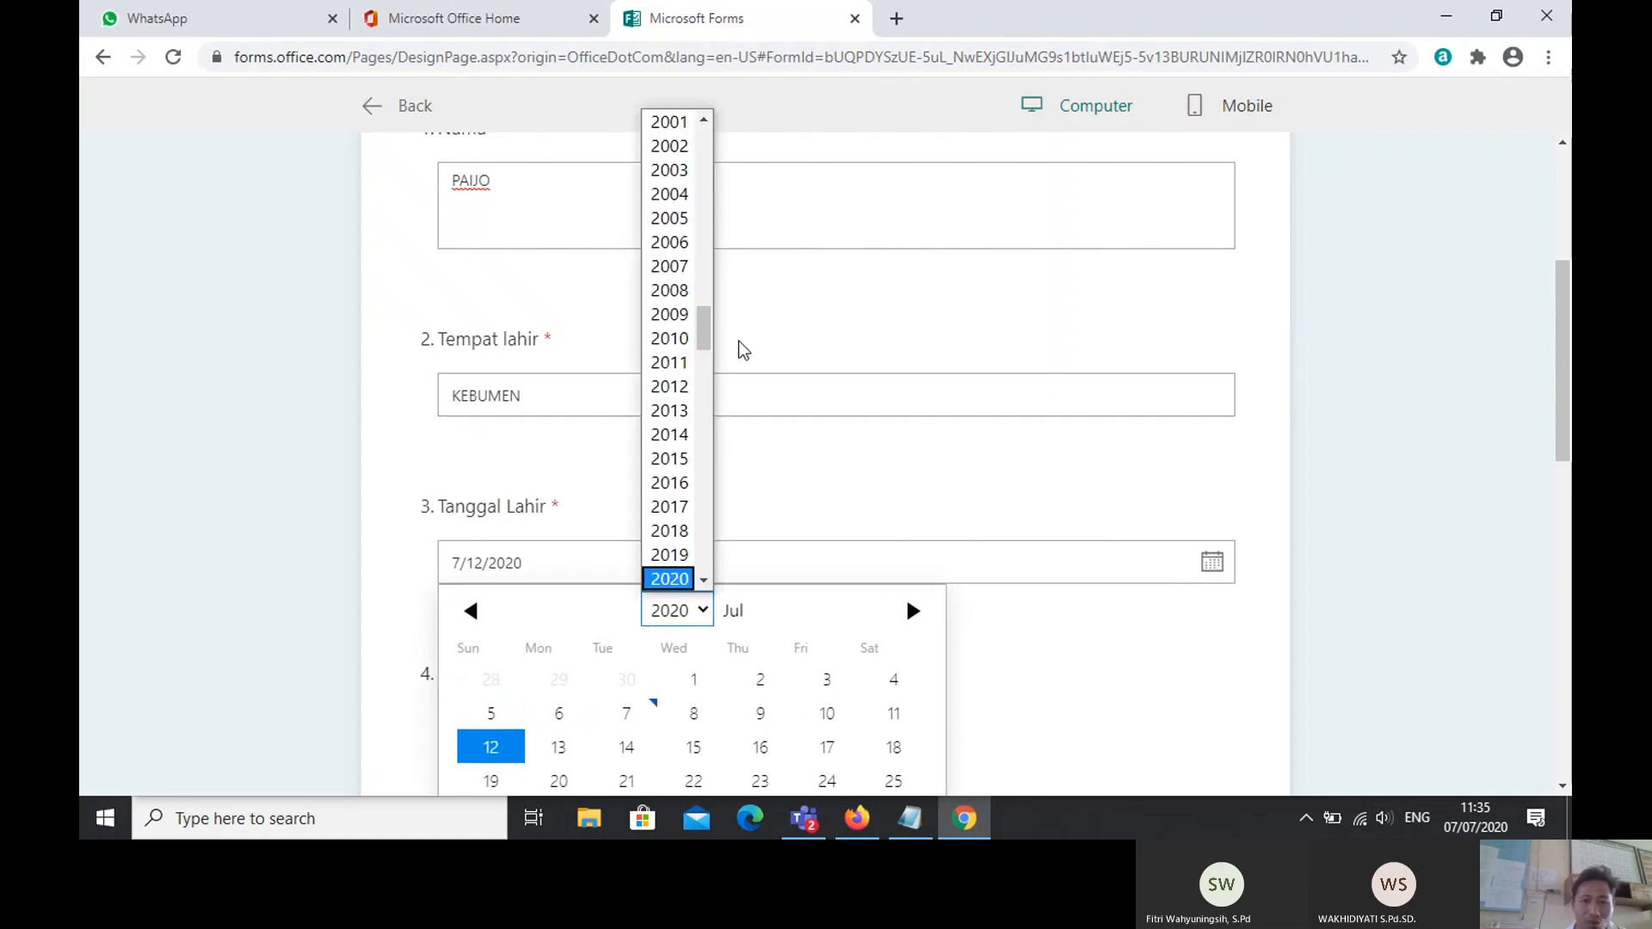
click(656, 219)
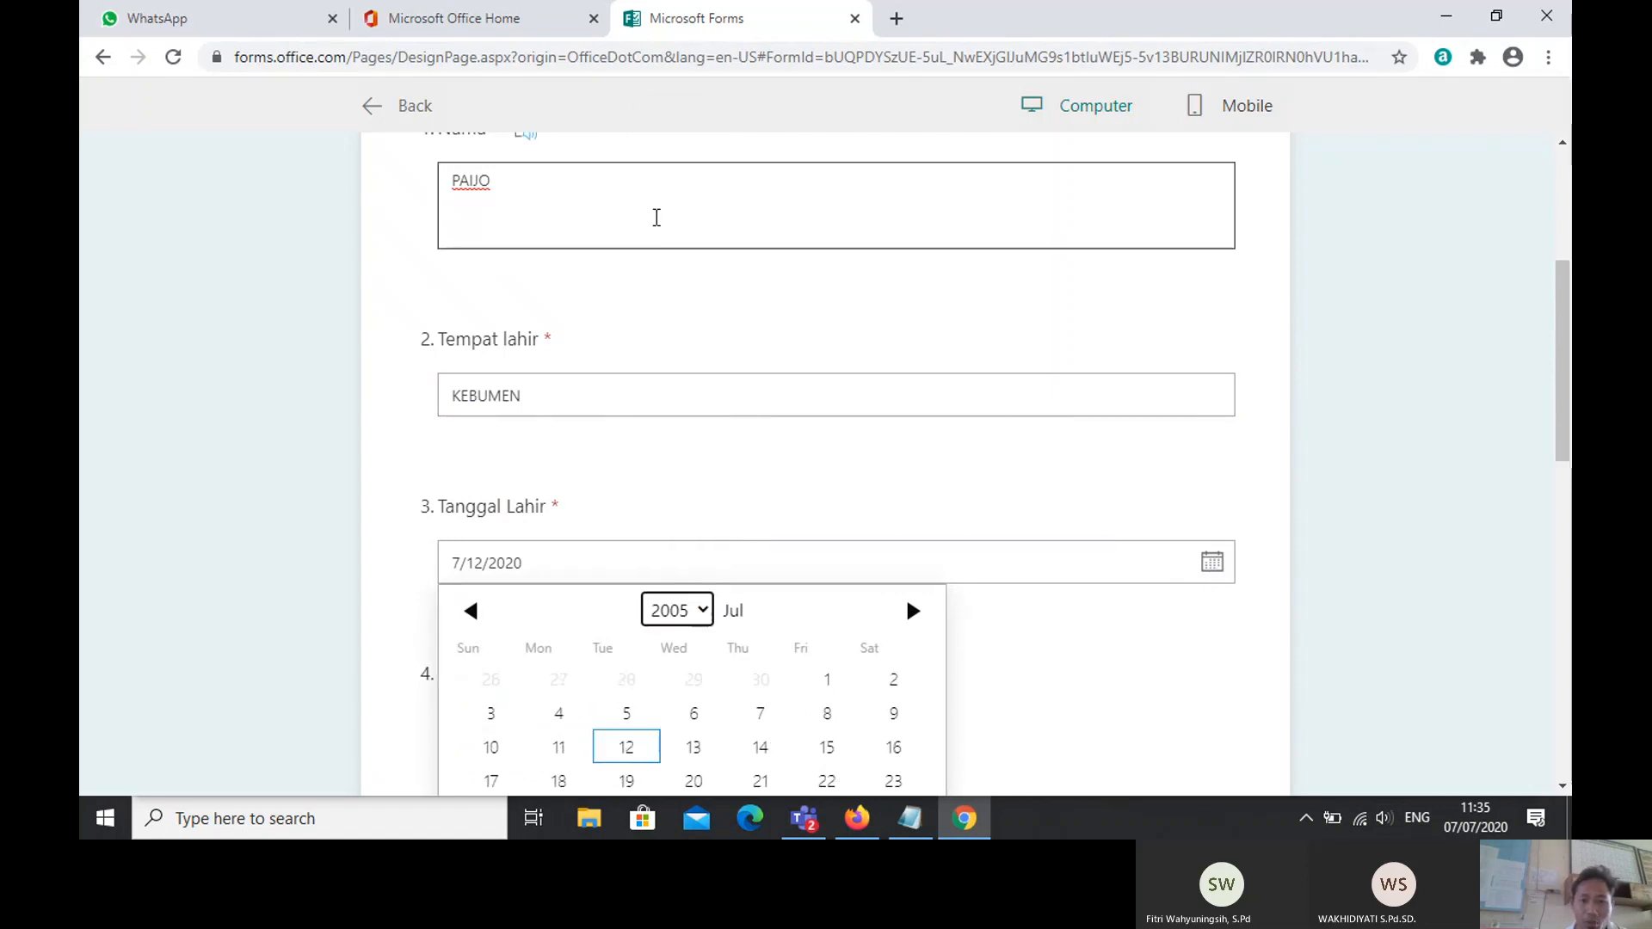
scroll(719, 550, down, 3)
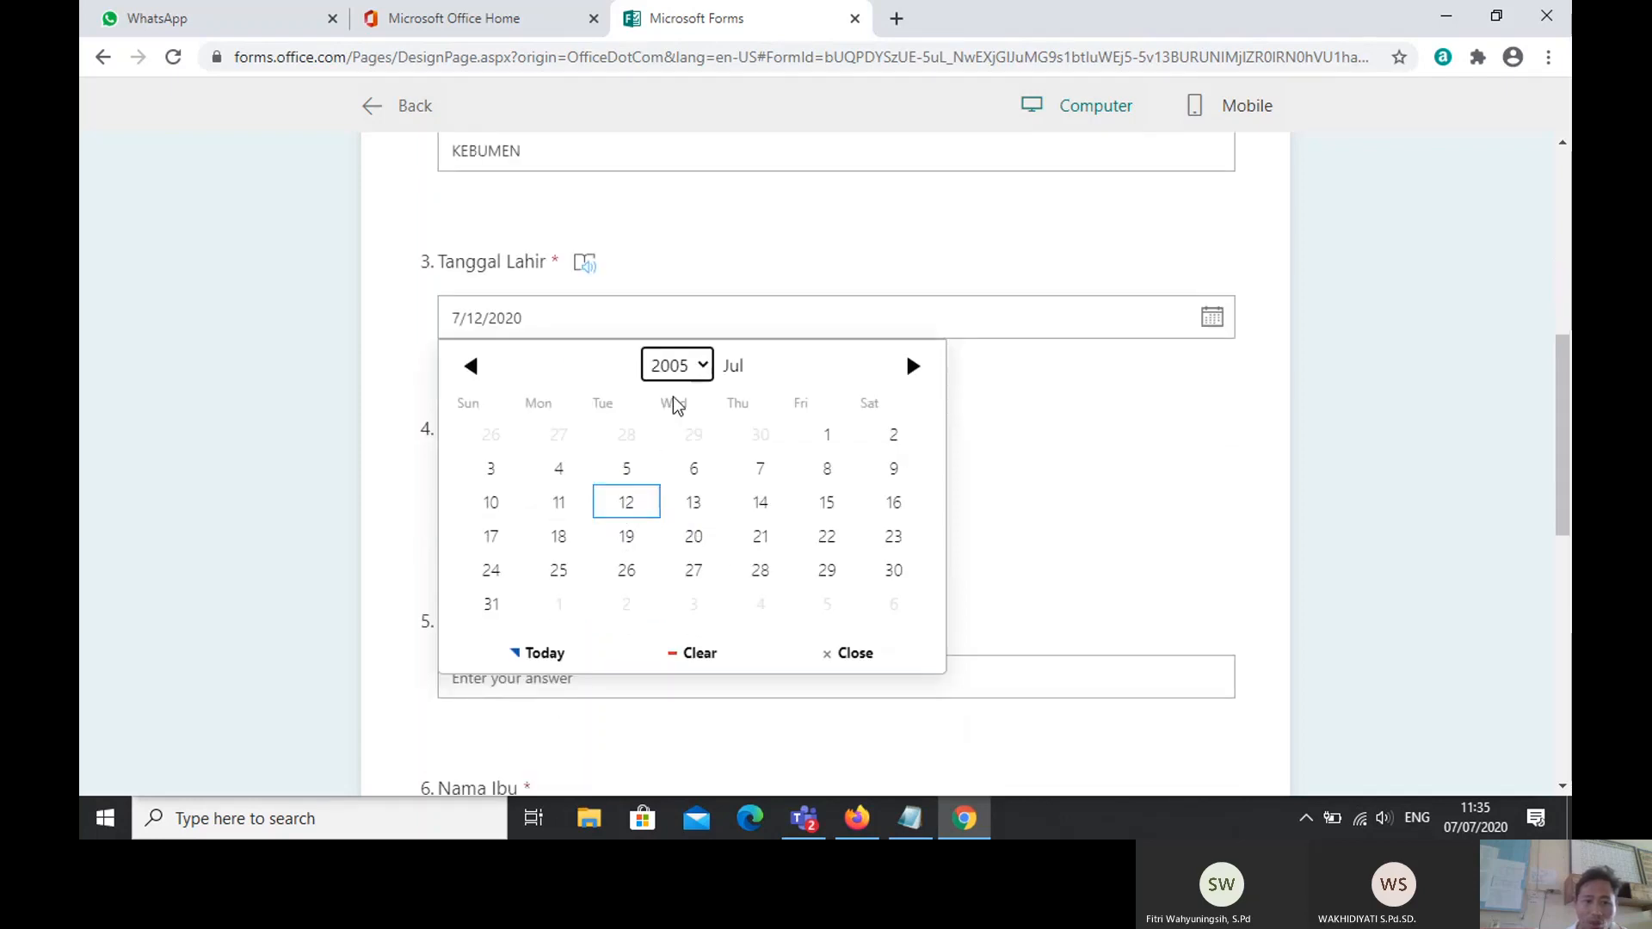
click(703, 368)
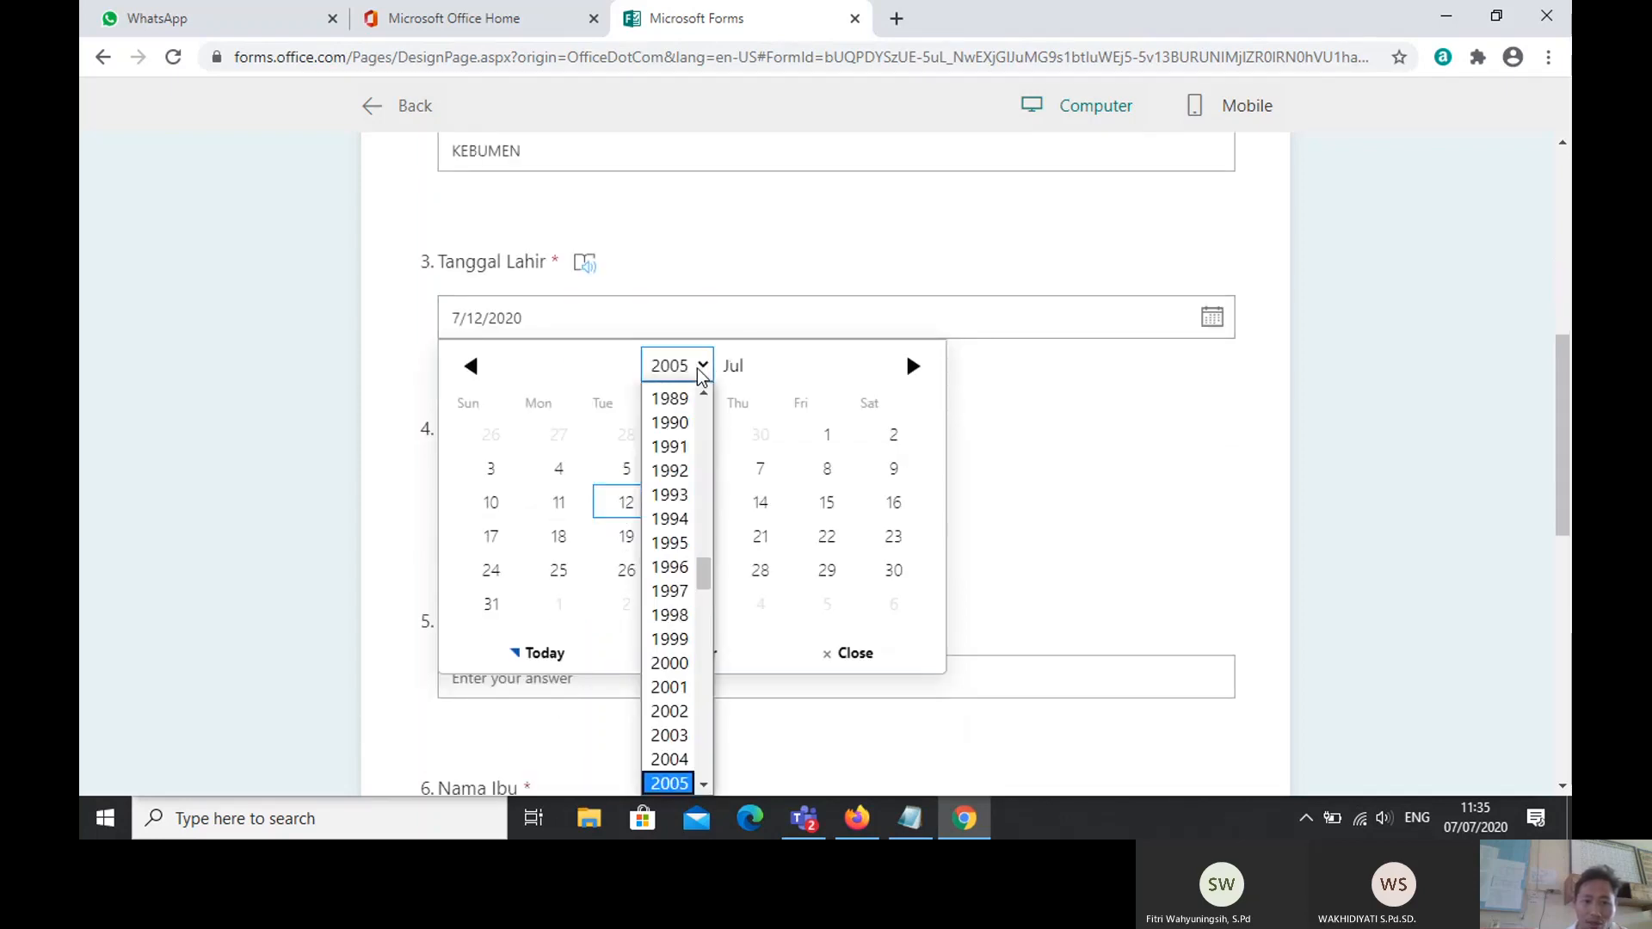
scroll(671, 404, up, 1)
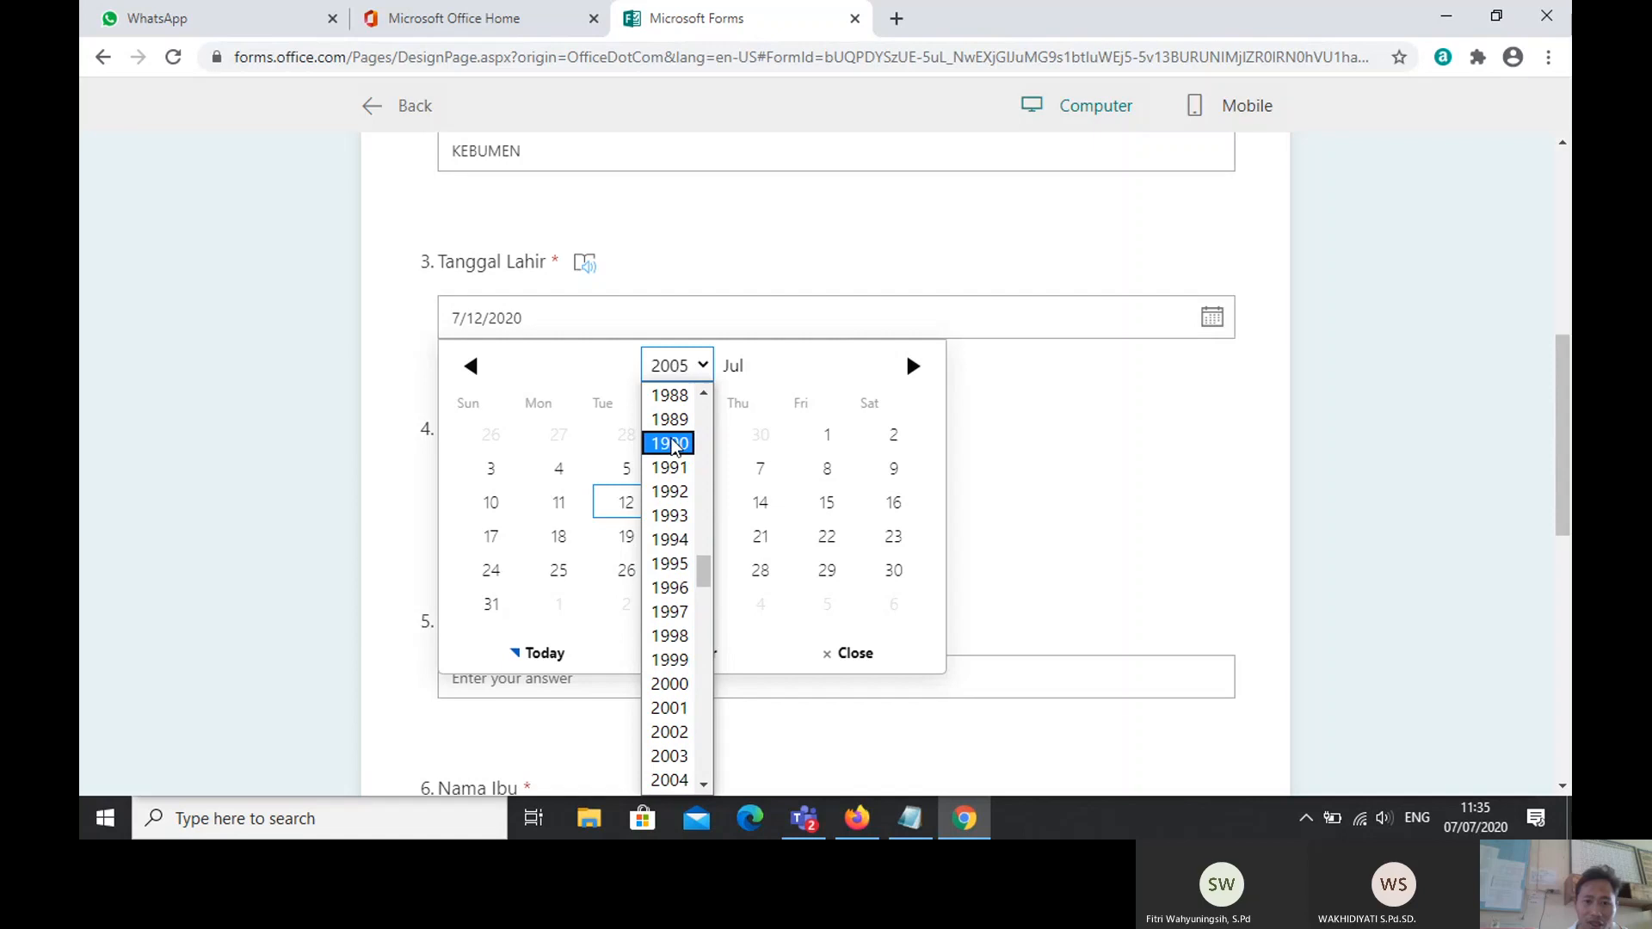
click(667, 400)
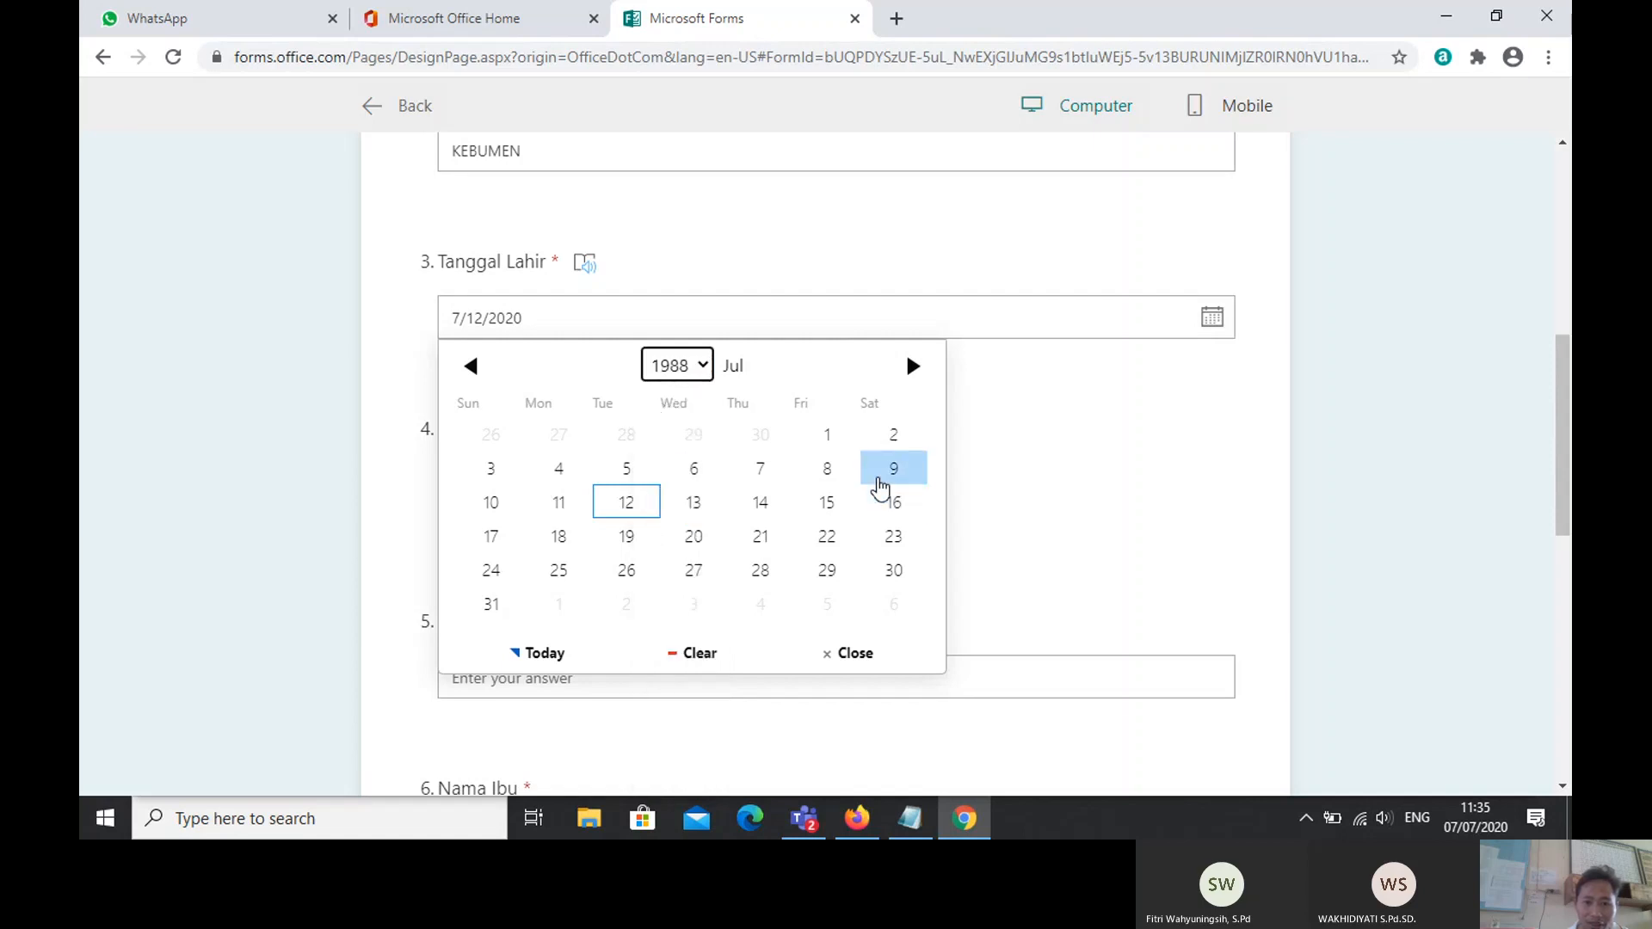
click(831, 443)
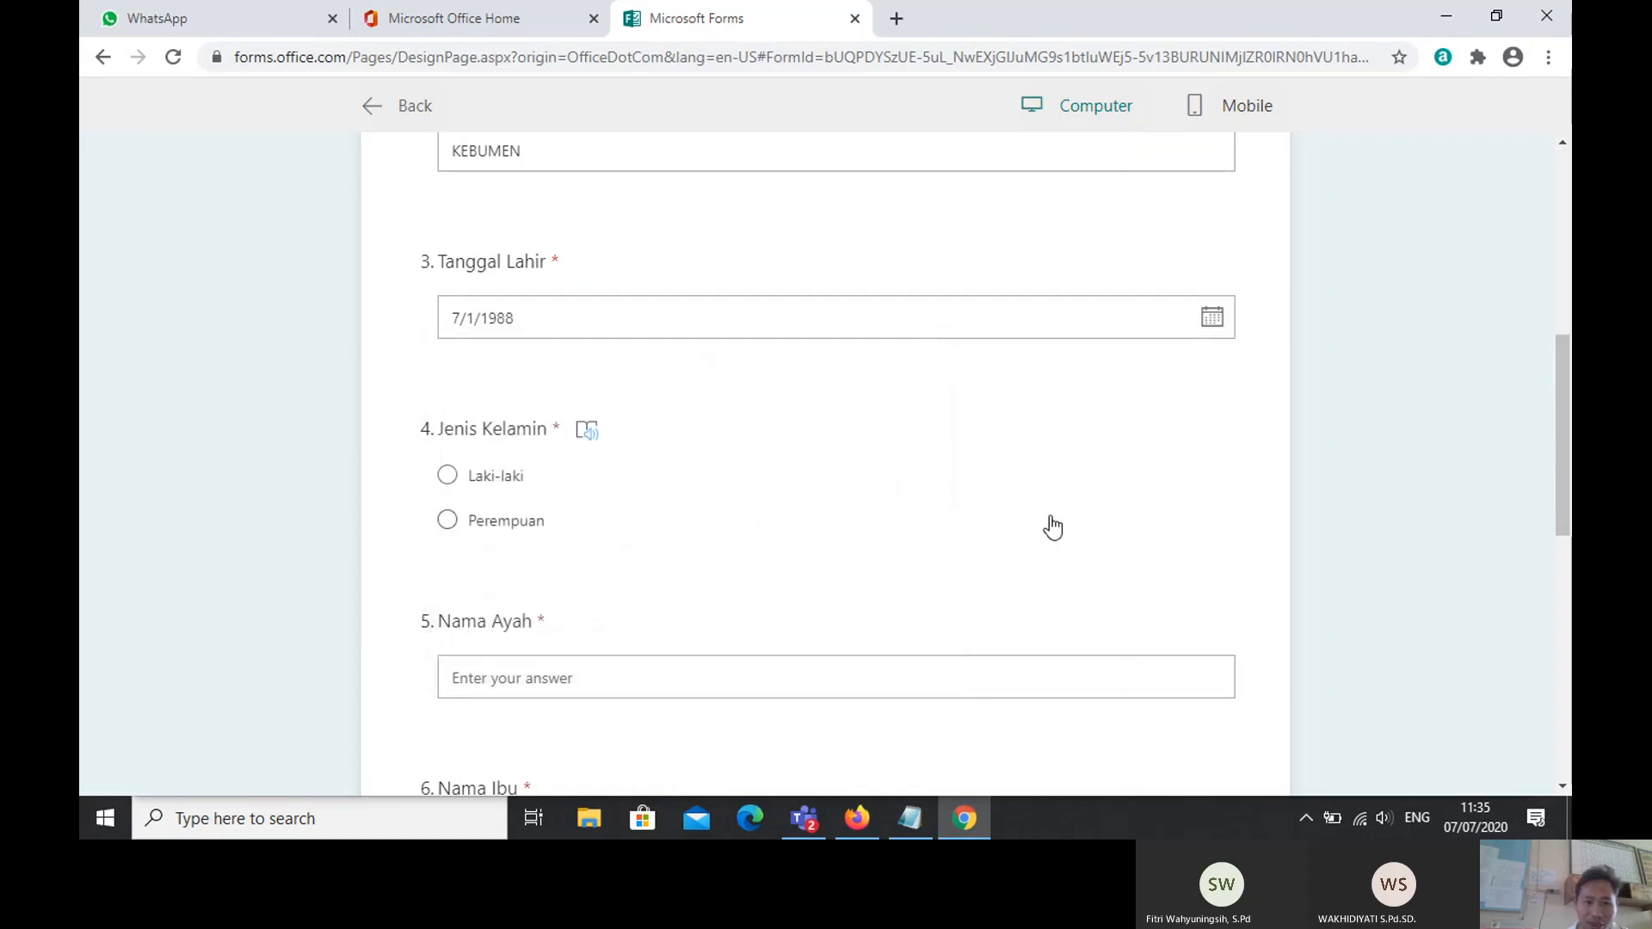
click(448, 476)
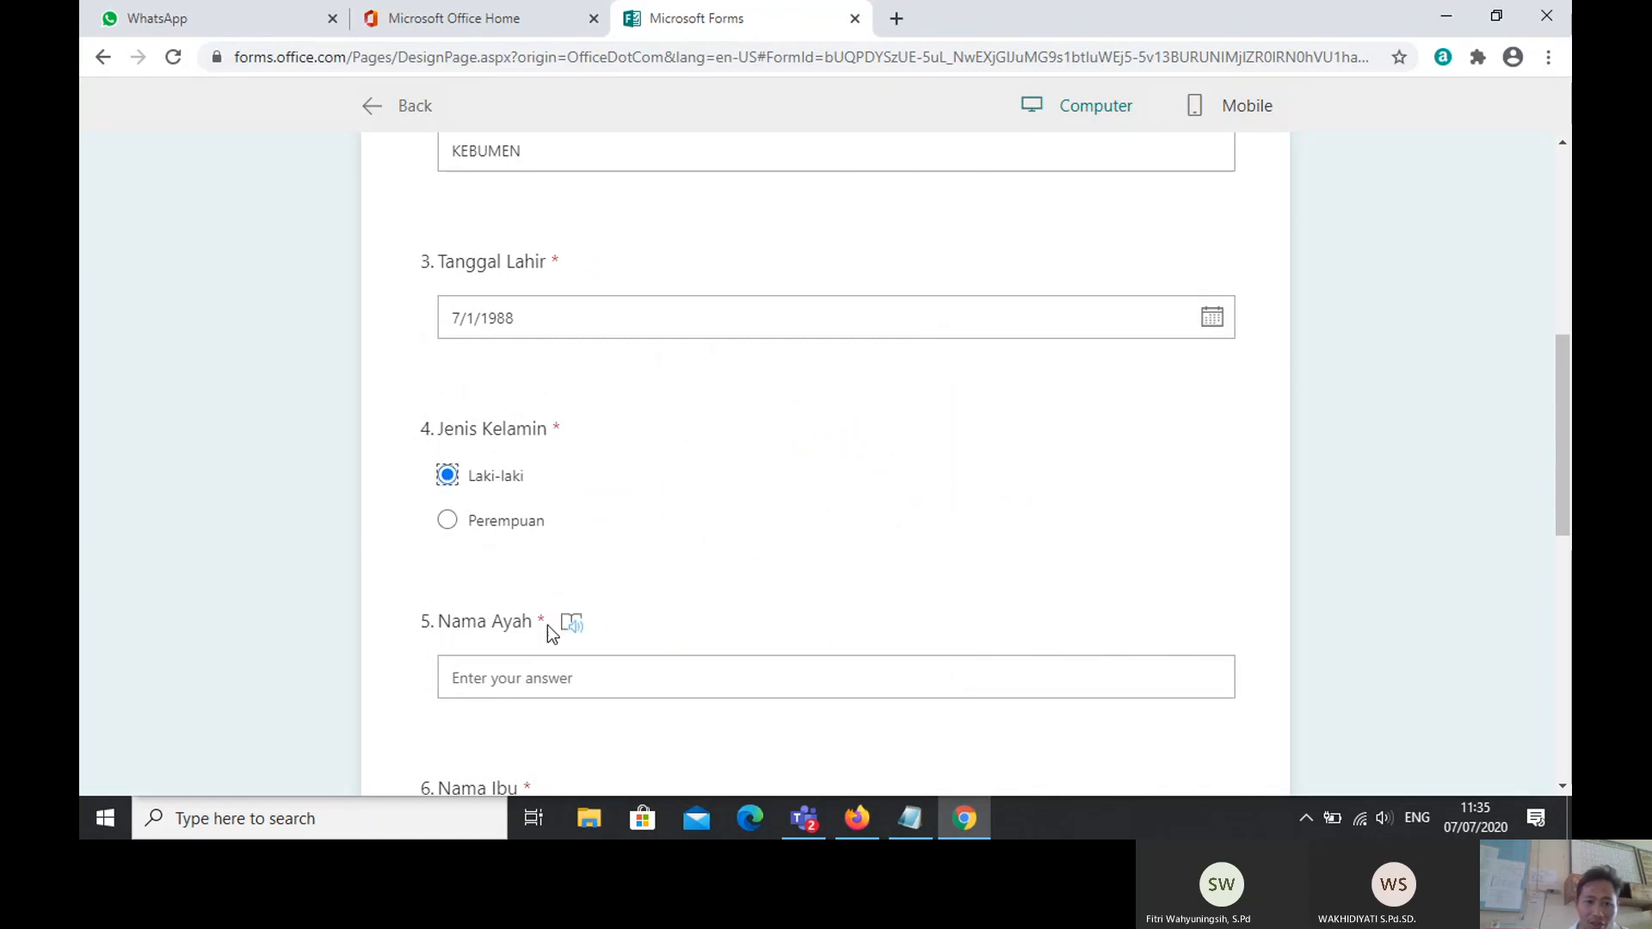
Step: Enter the father's name, capitalised, in the Nama Ayah answer
click(514, 680)
text(p)
key(Caps_Lock)
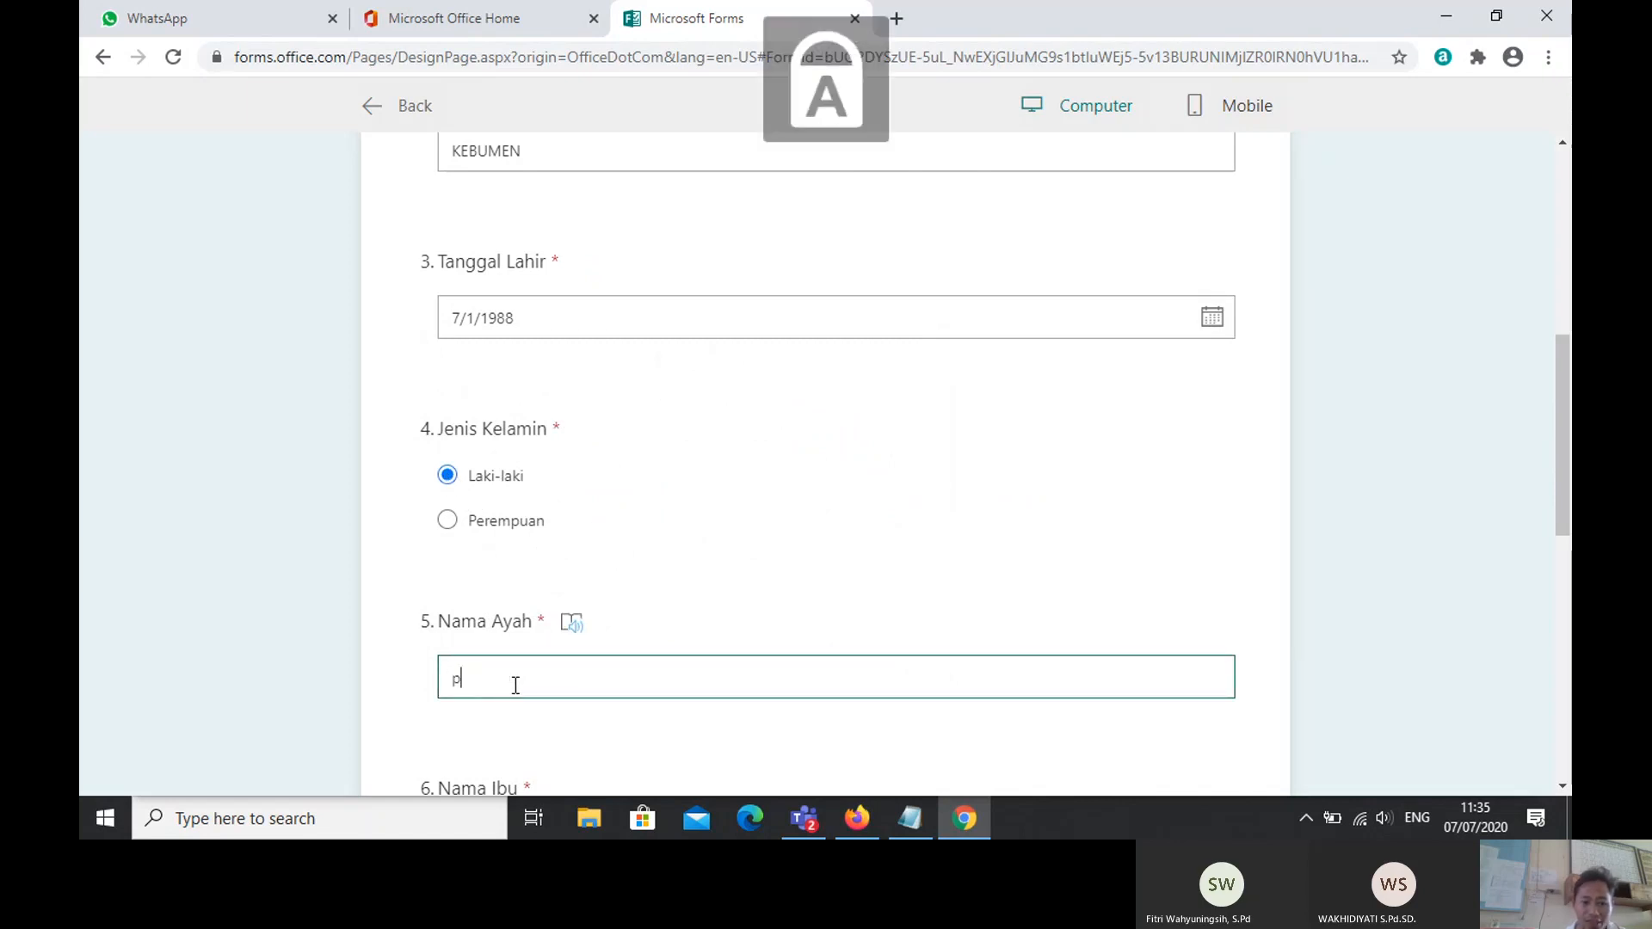
key(BackSpace)
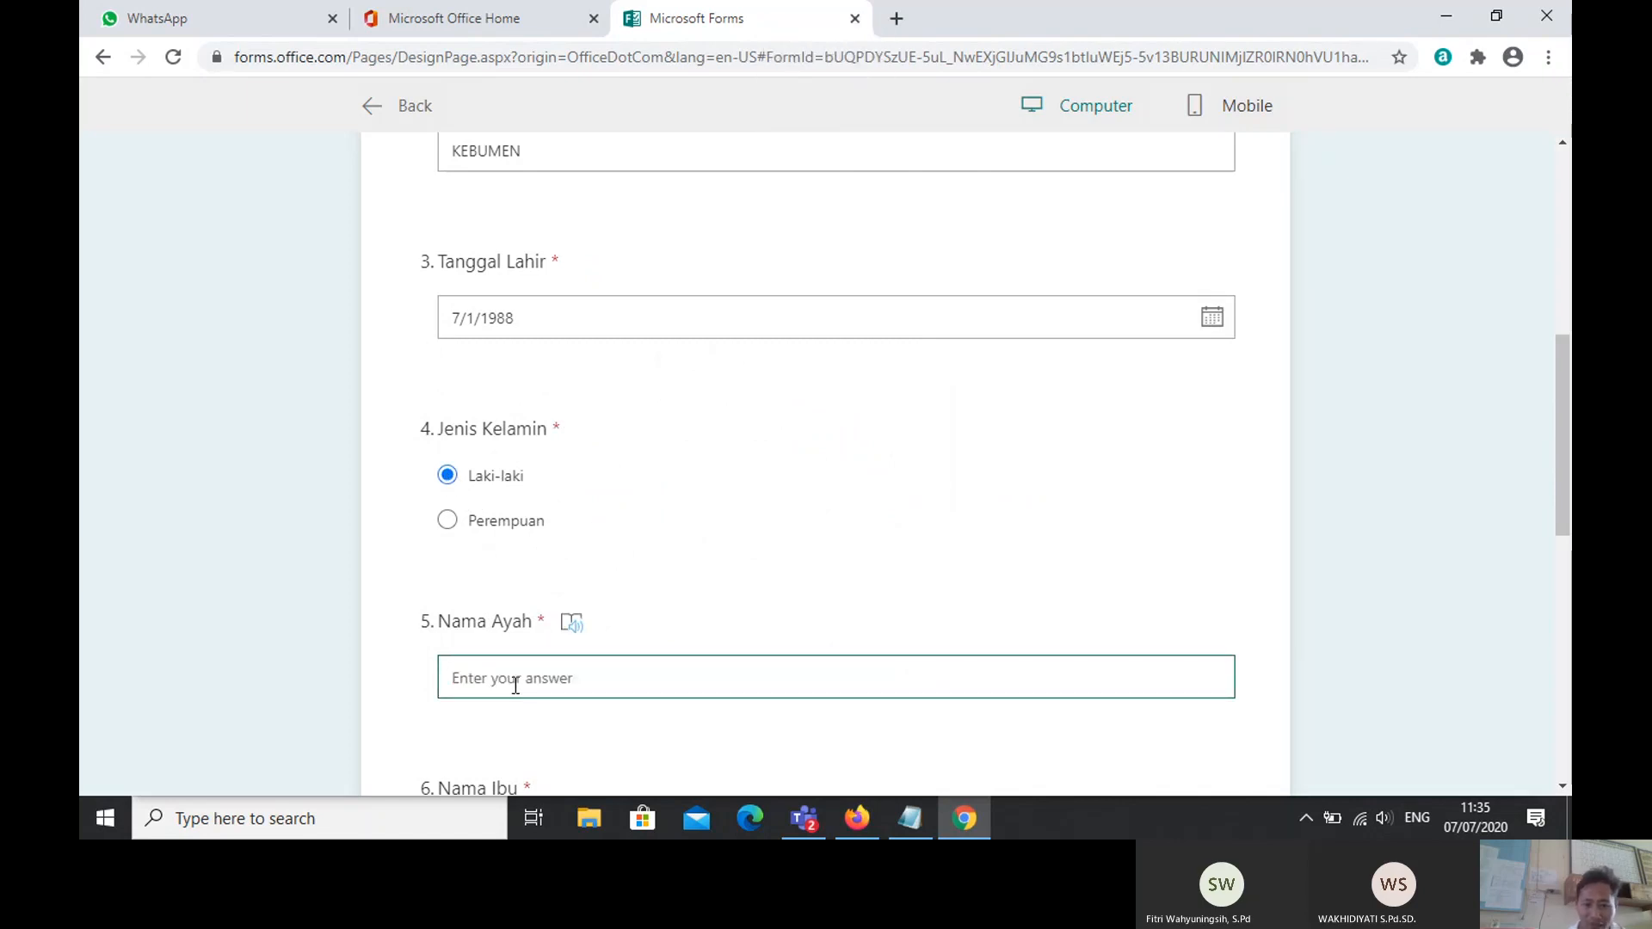
text(P)
key(Caps_Lock)
text(ai)
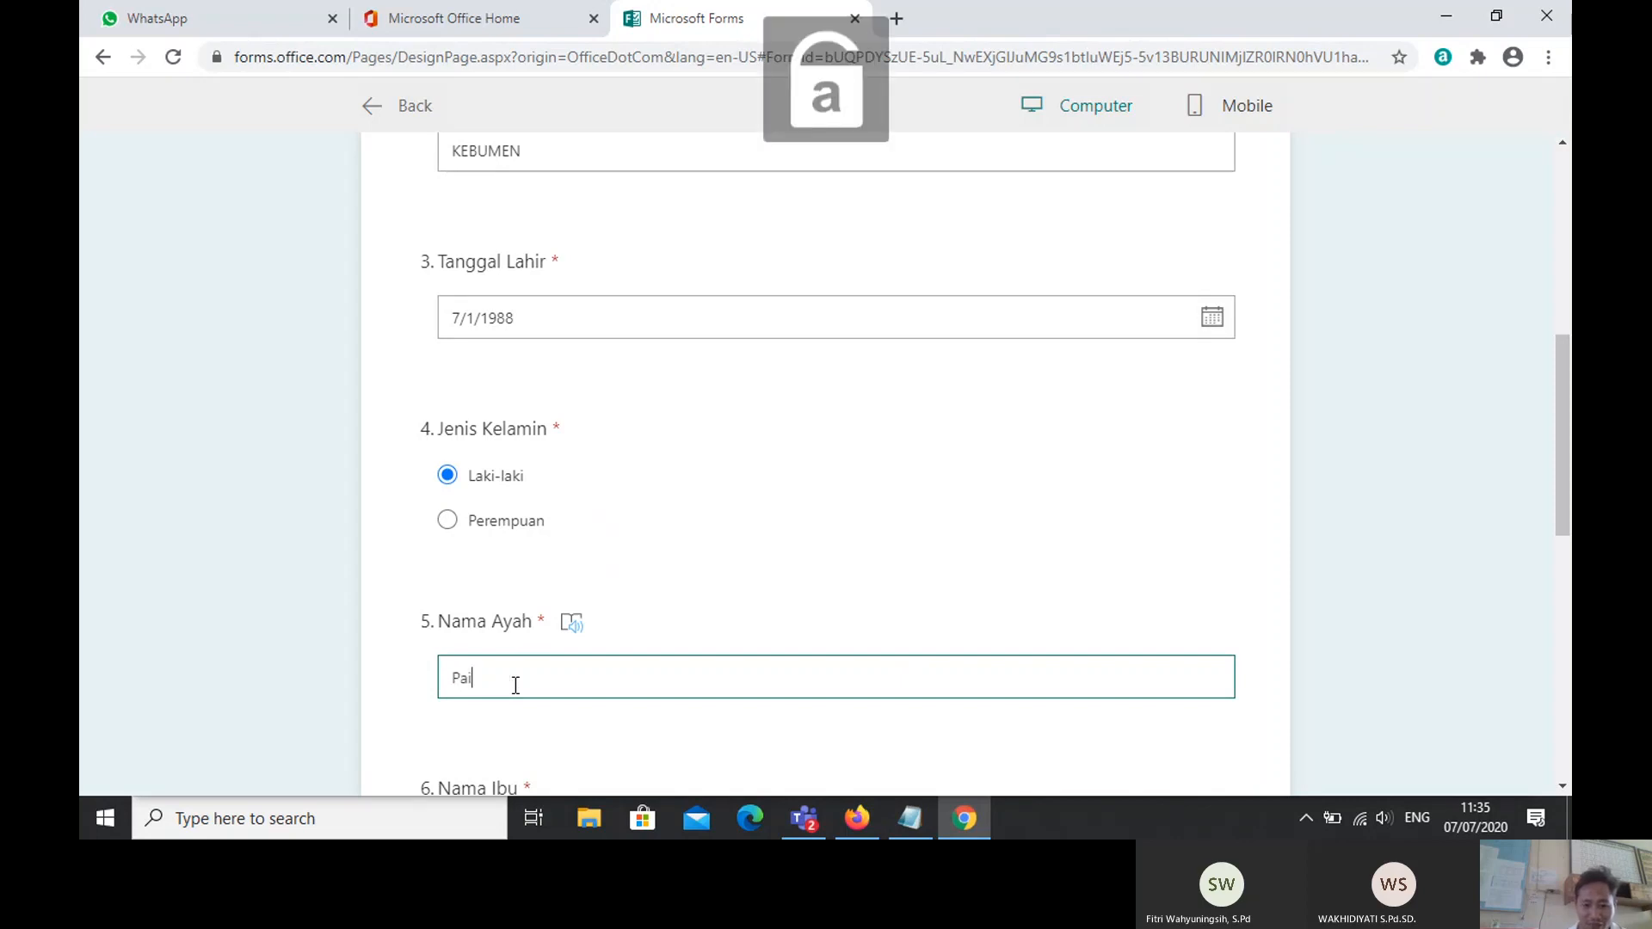
text(man)
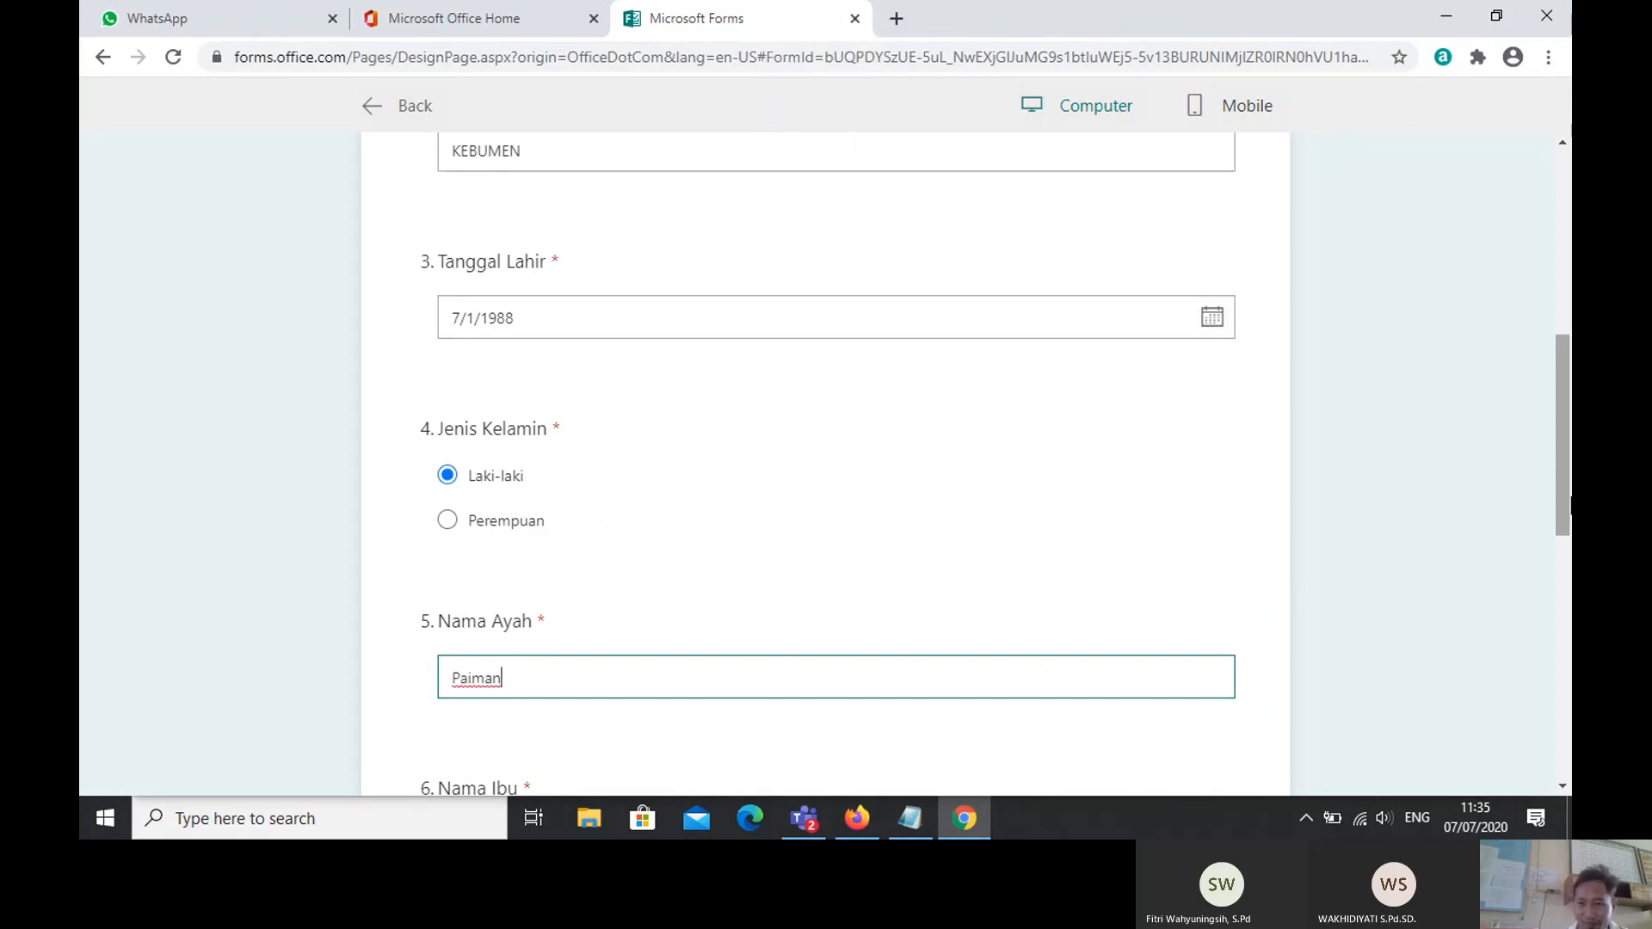
Step: Start entering the mother's name, with a capital first letter, in the Nama Ibu answer
drag(1566, 509, 1563, 589)
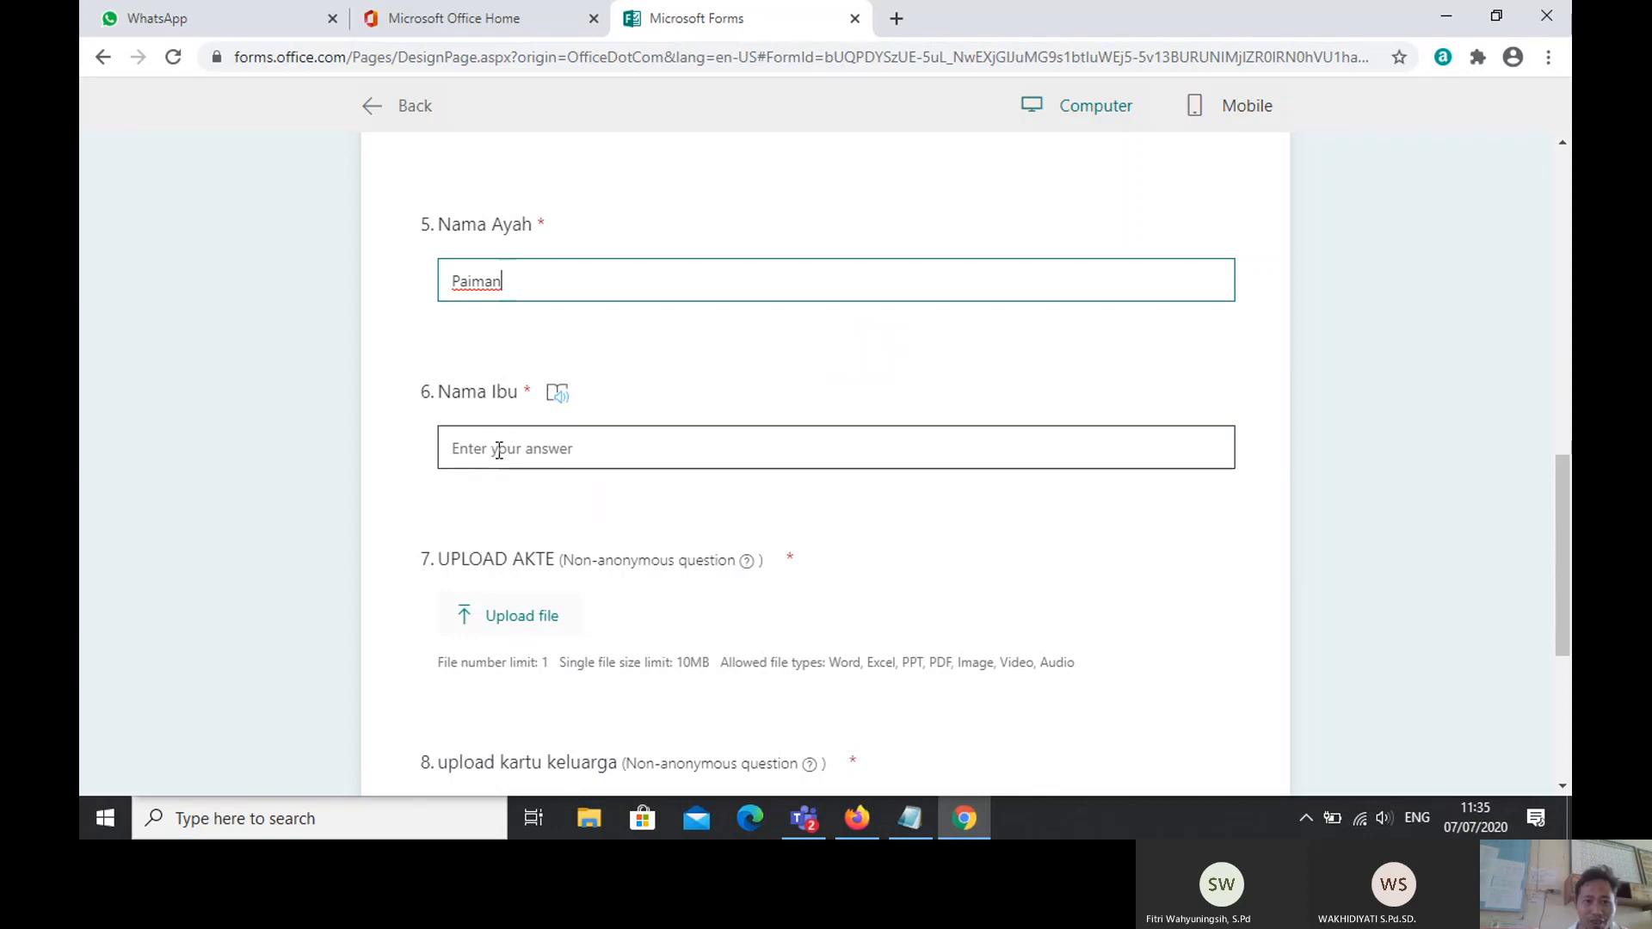
click(499, 449)
text(s)
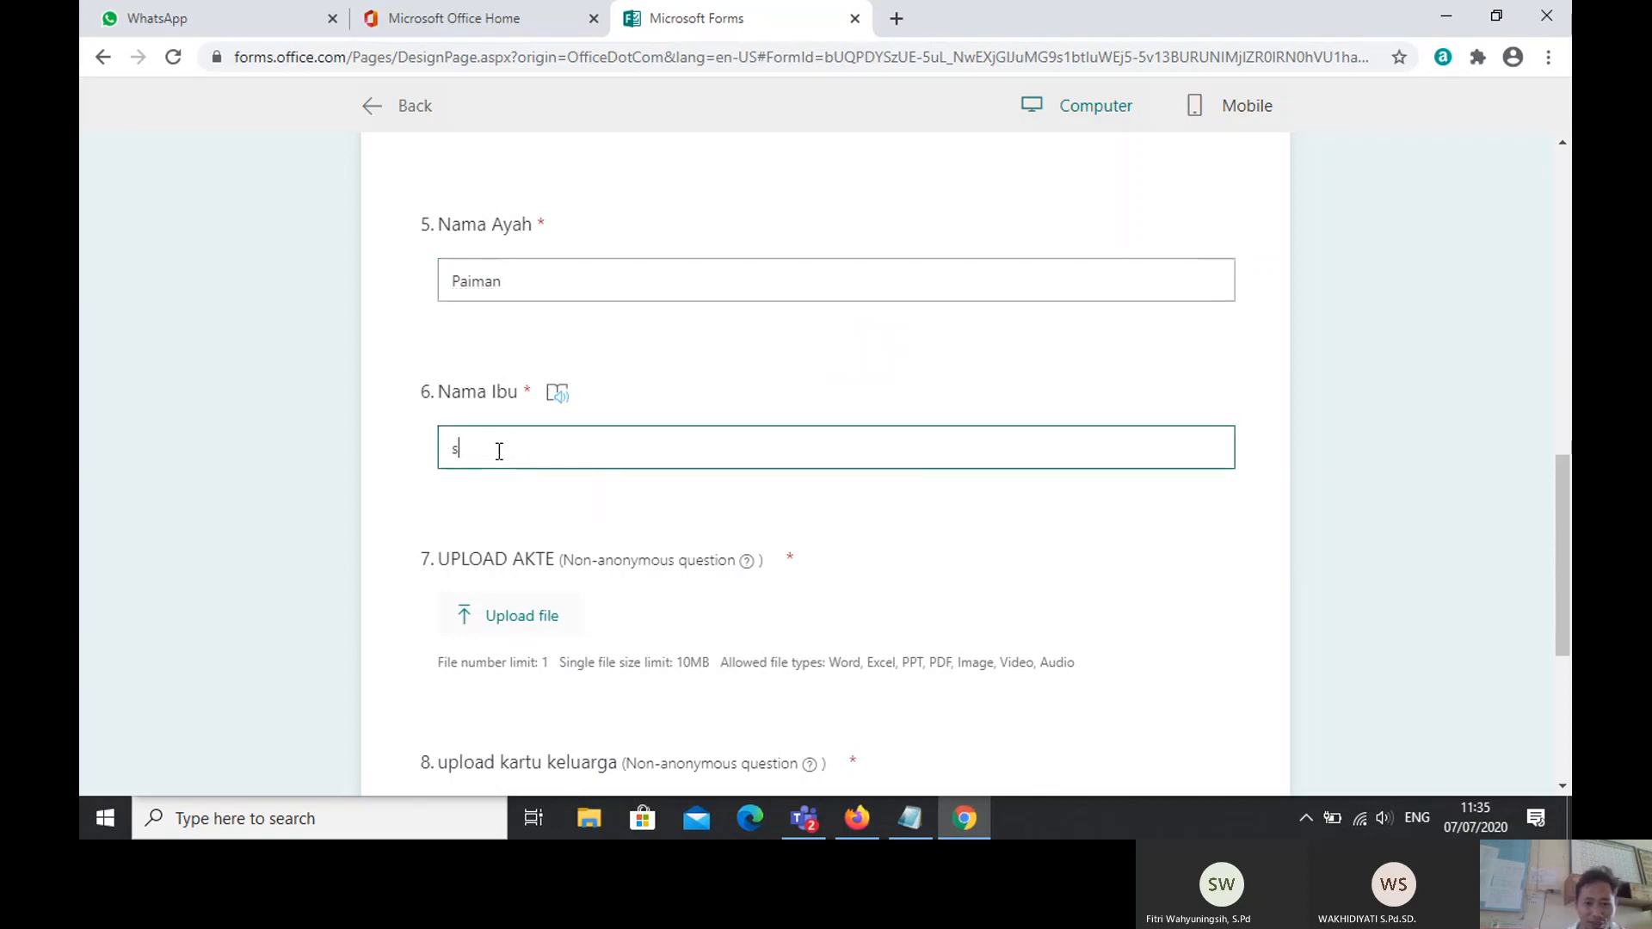
key(BackSpace)
key(Caps_Lock)
text(Suji)
key(Caps_Lock)
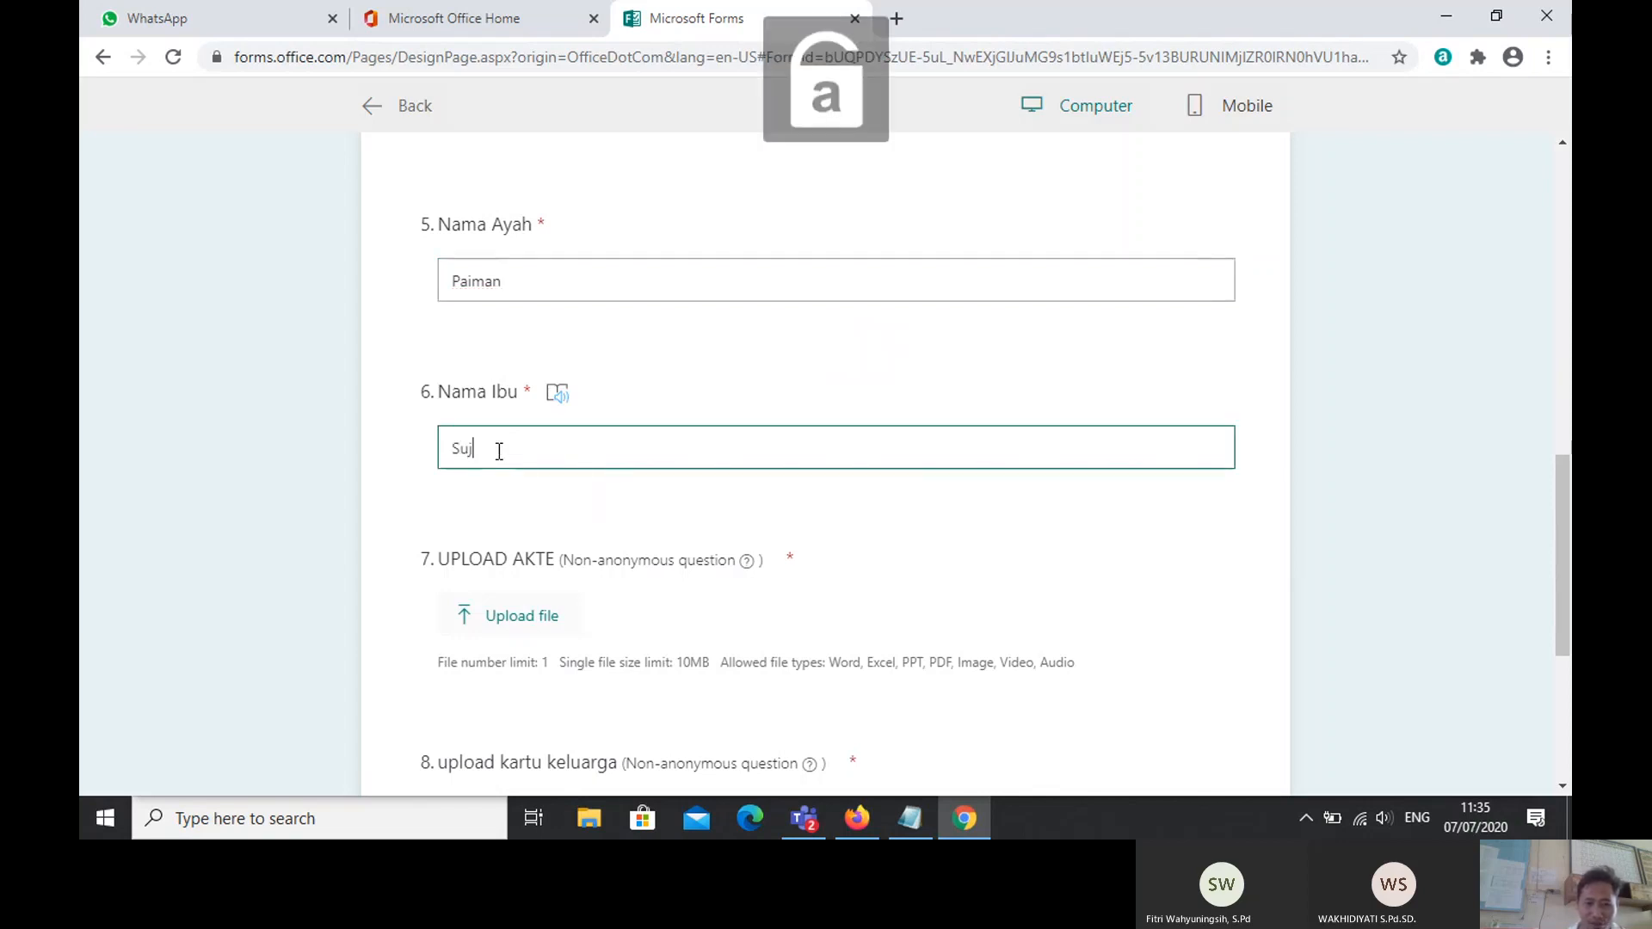
Step: Attach the photo Foto wano.jpg as the UPLOAD AKTE answer
click(513, 631)
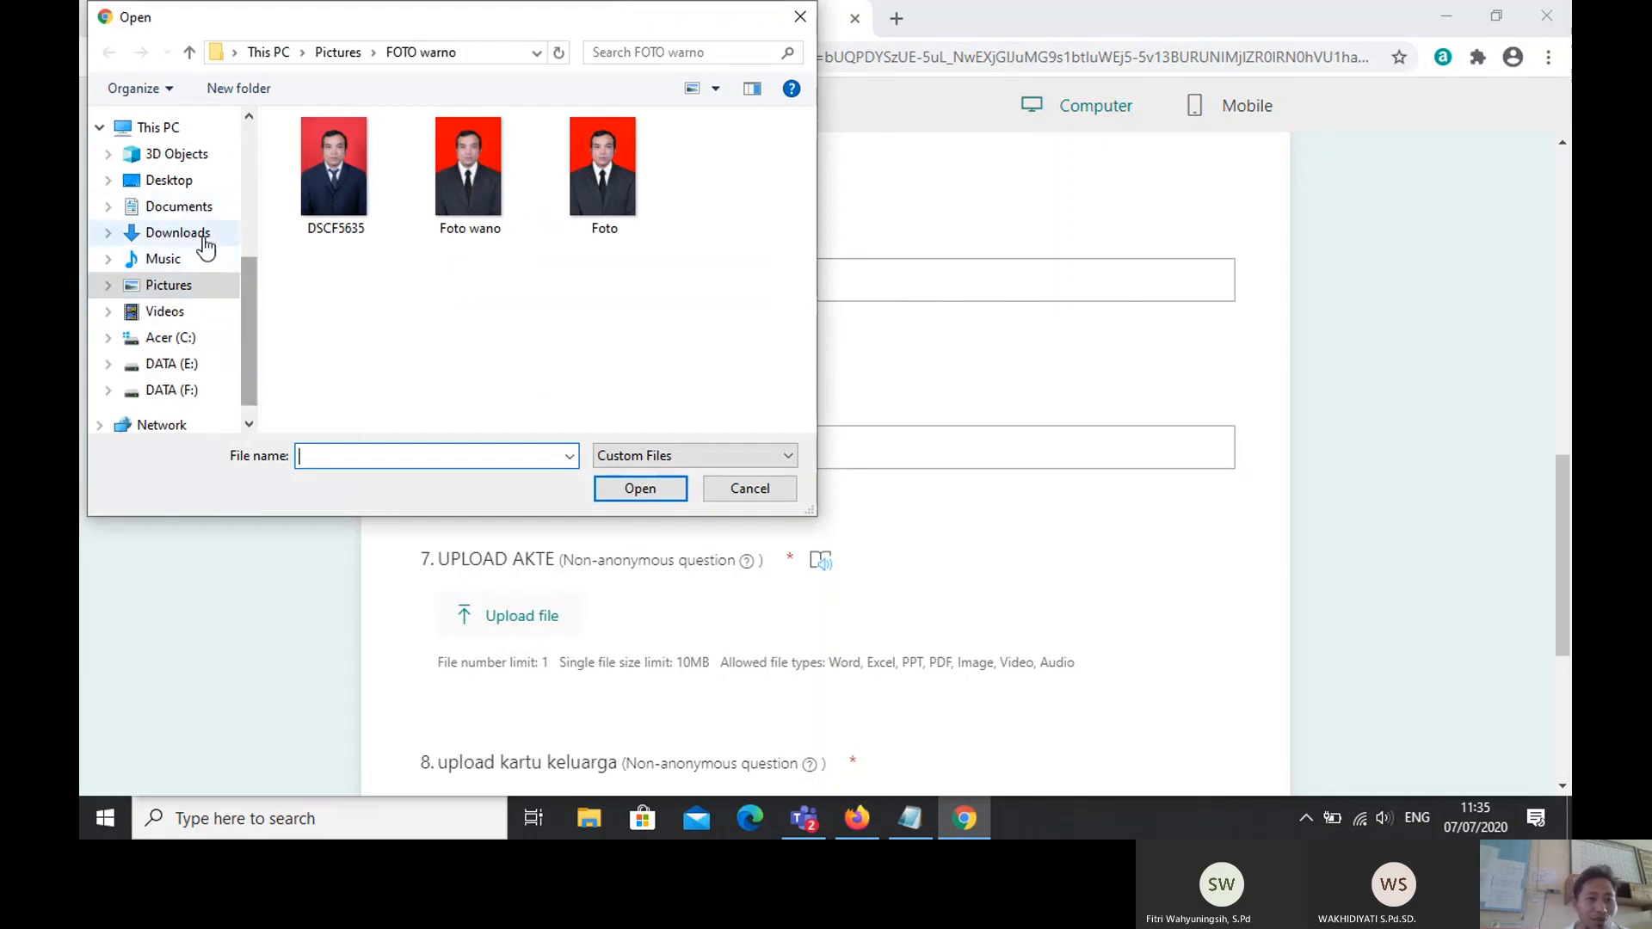
click(179, 207)
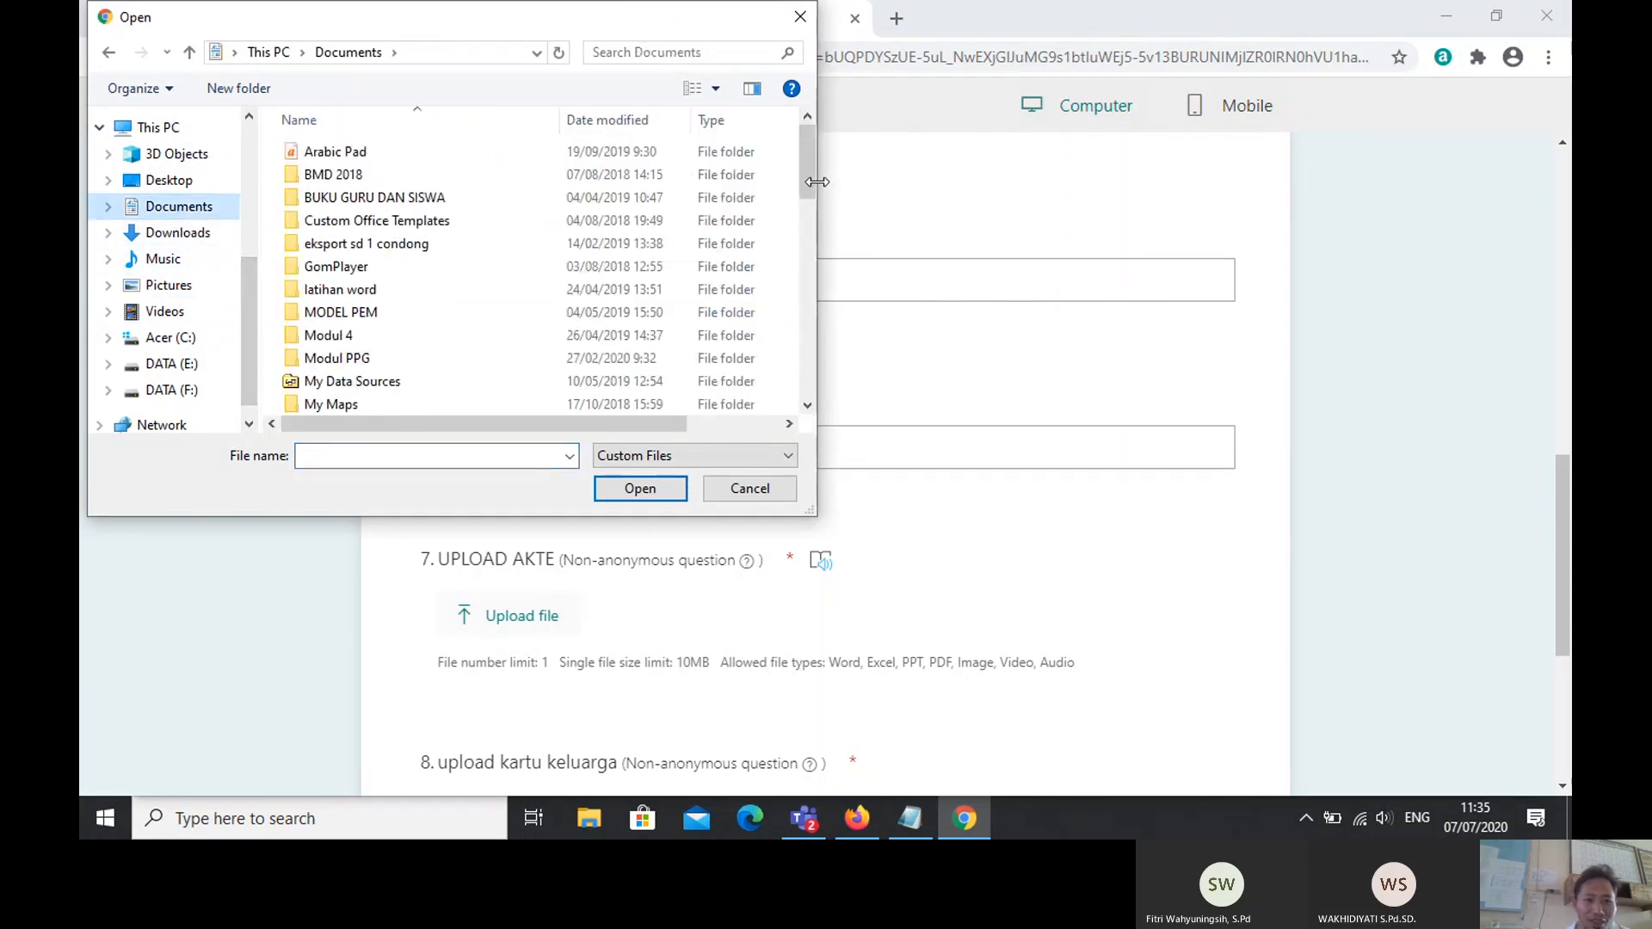
drag(813, 205, 790, 273)
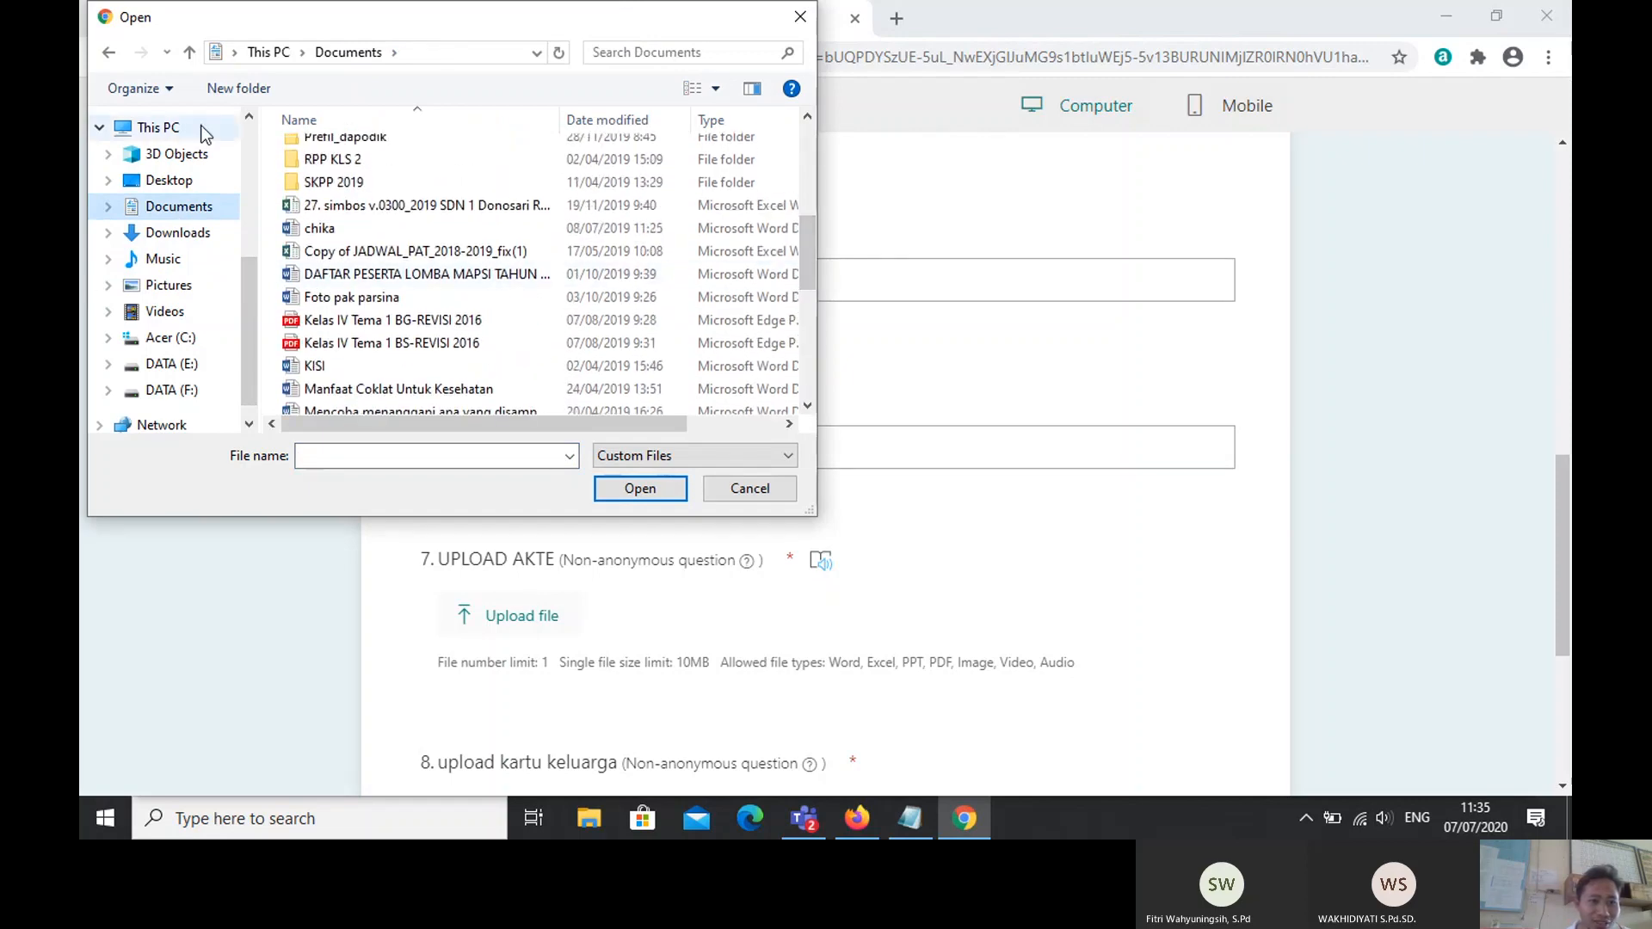
click(155, 289)
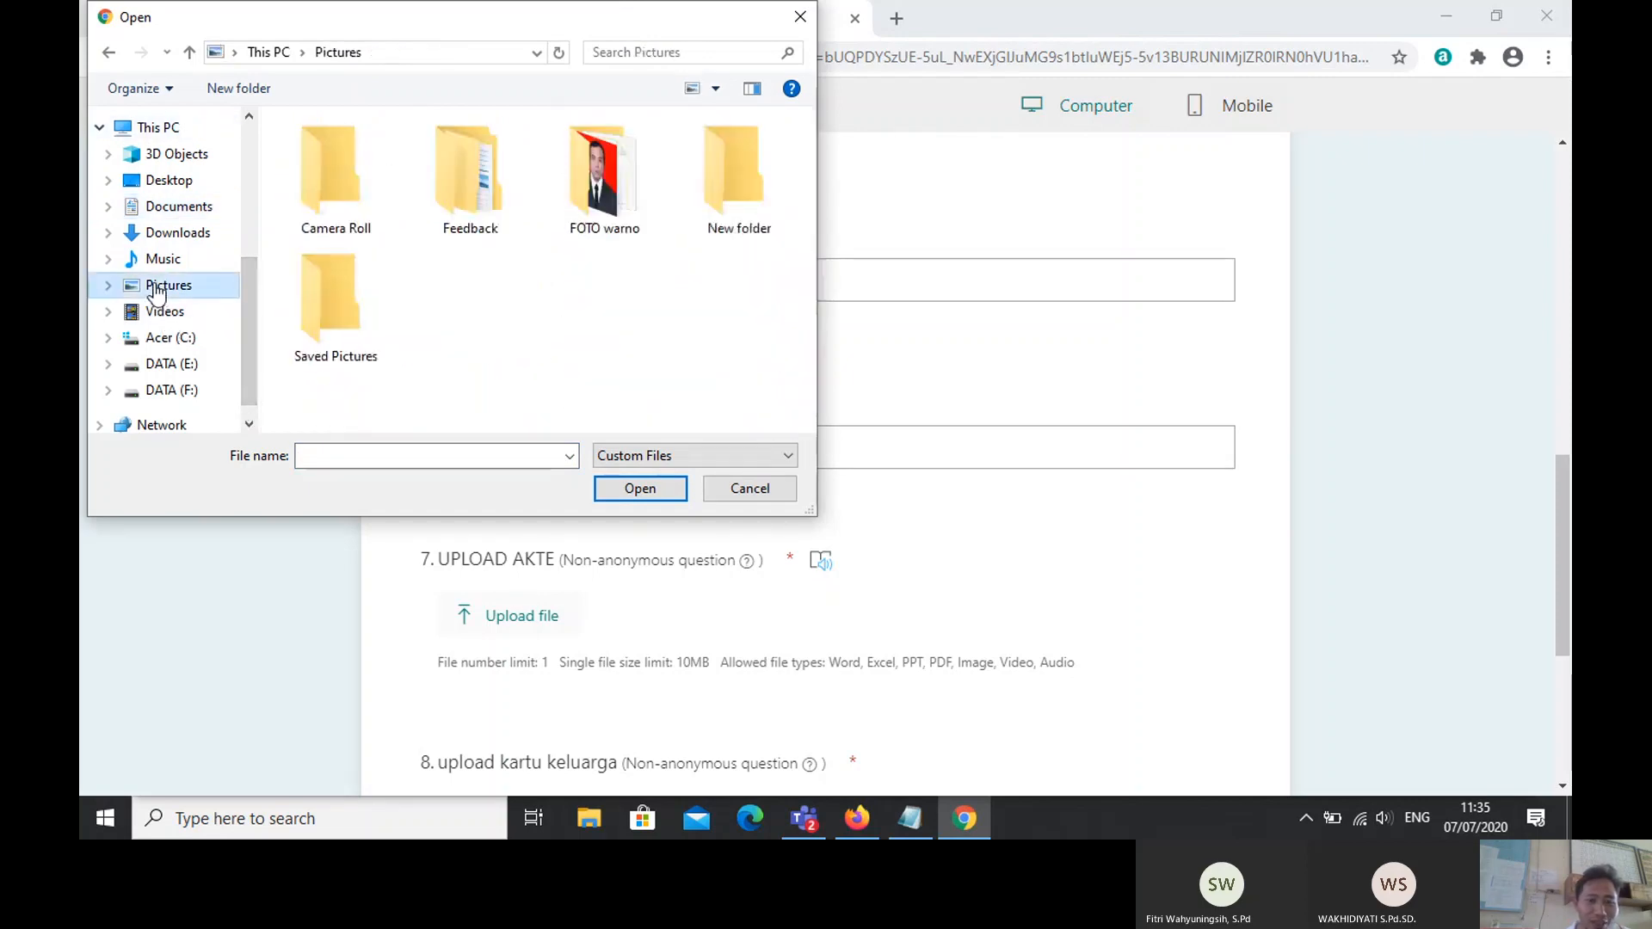
double_click(332, 195)
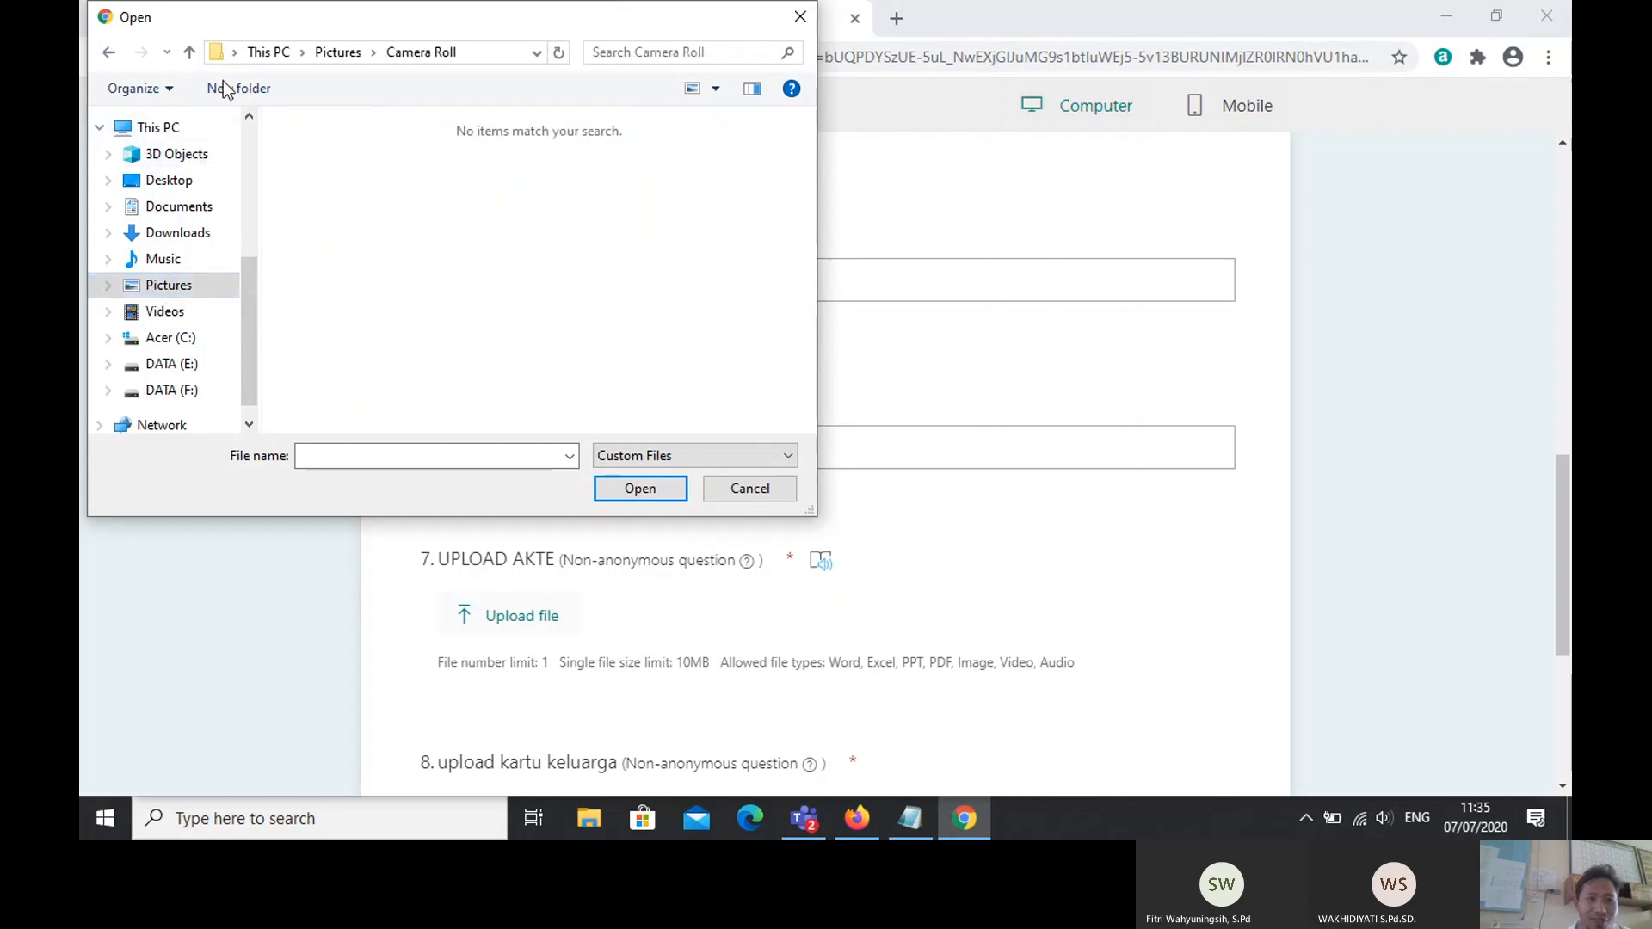
click(787, 19)
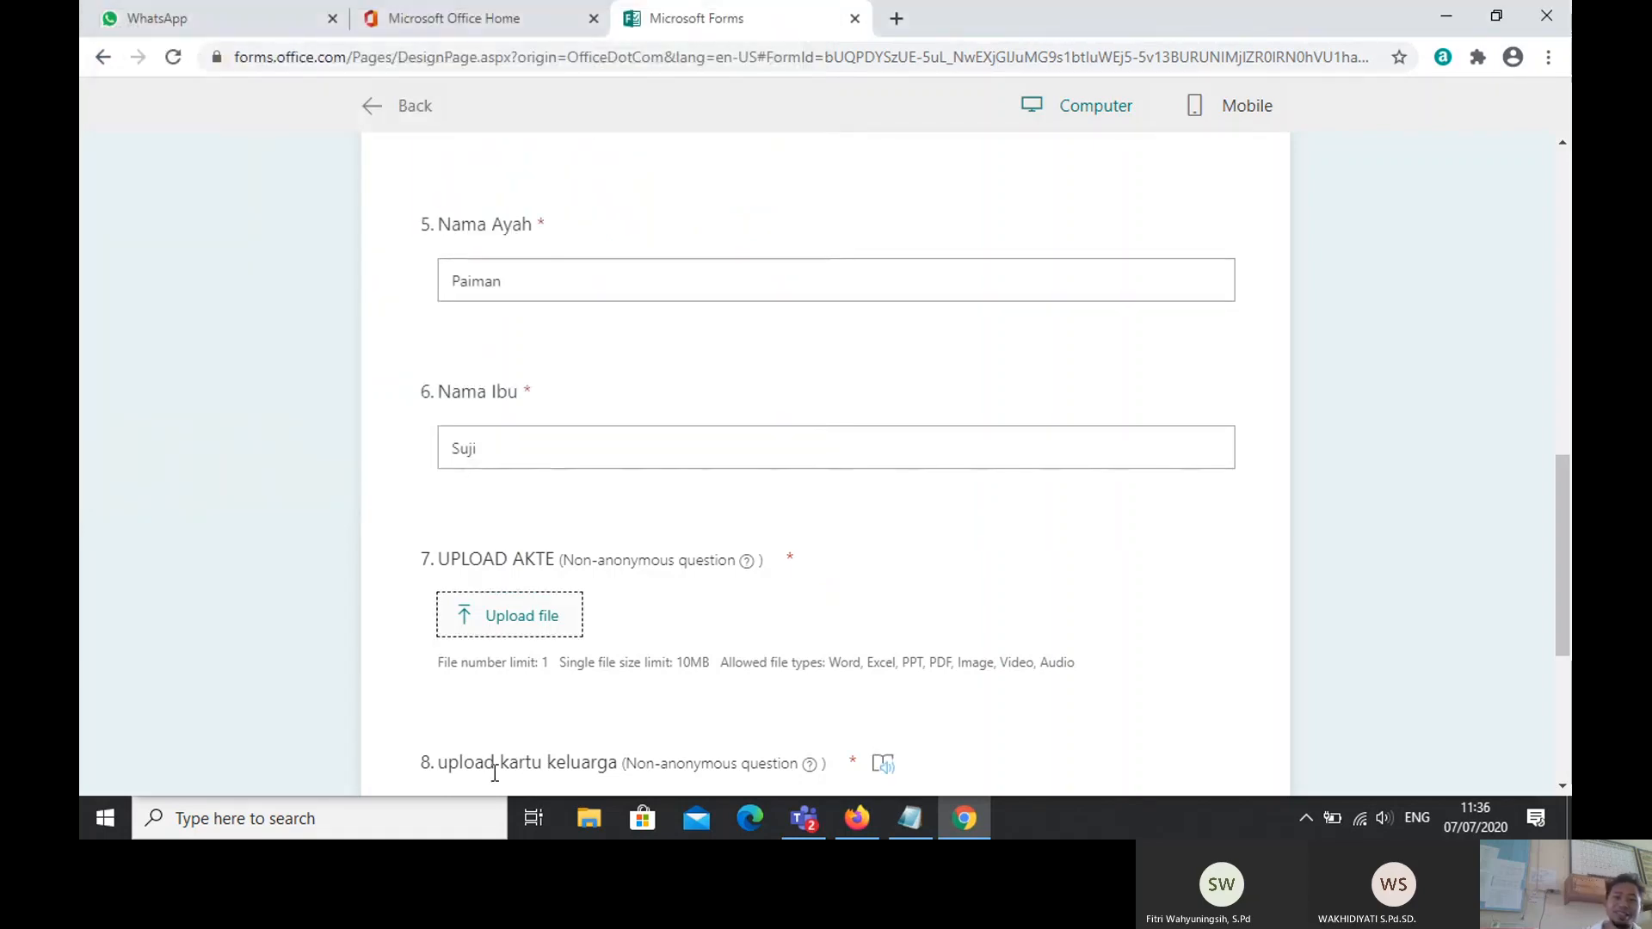
click(478, 616)
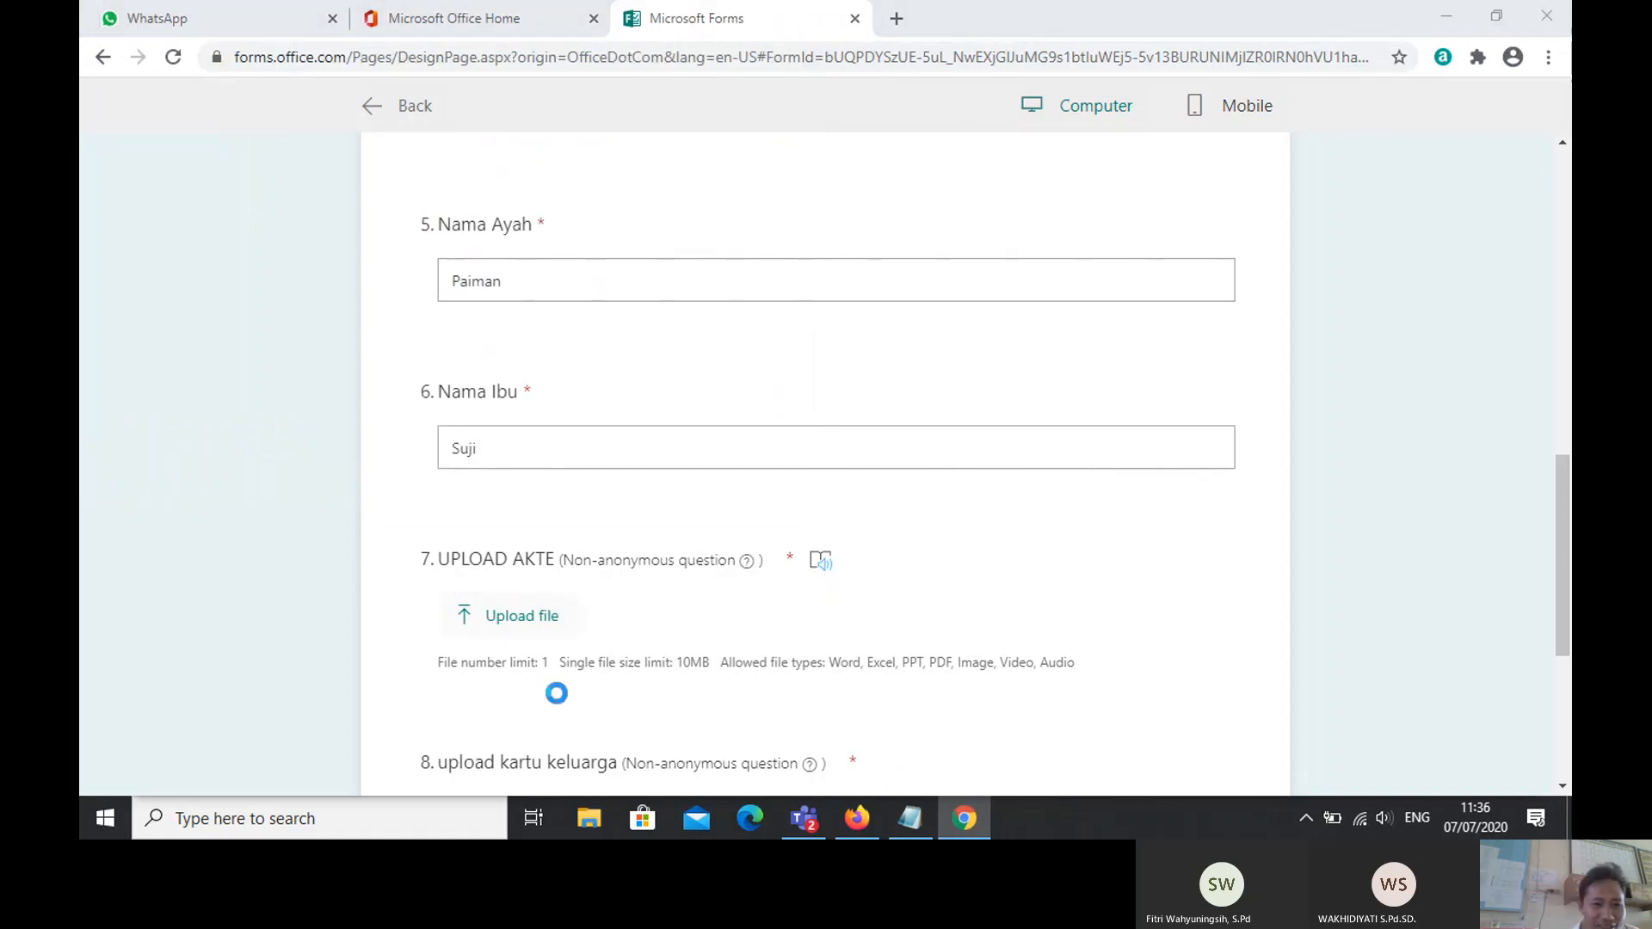
scroll(246, 325, down, 4)
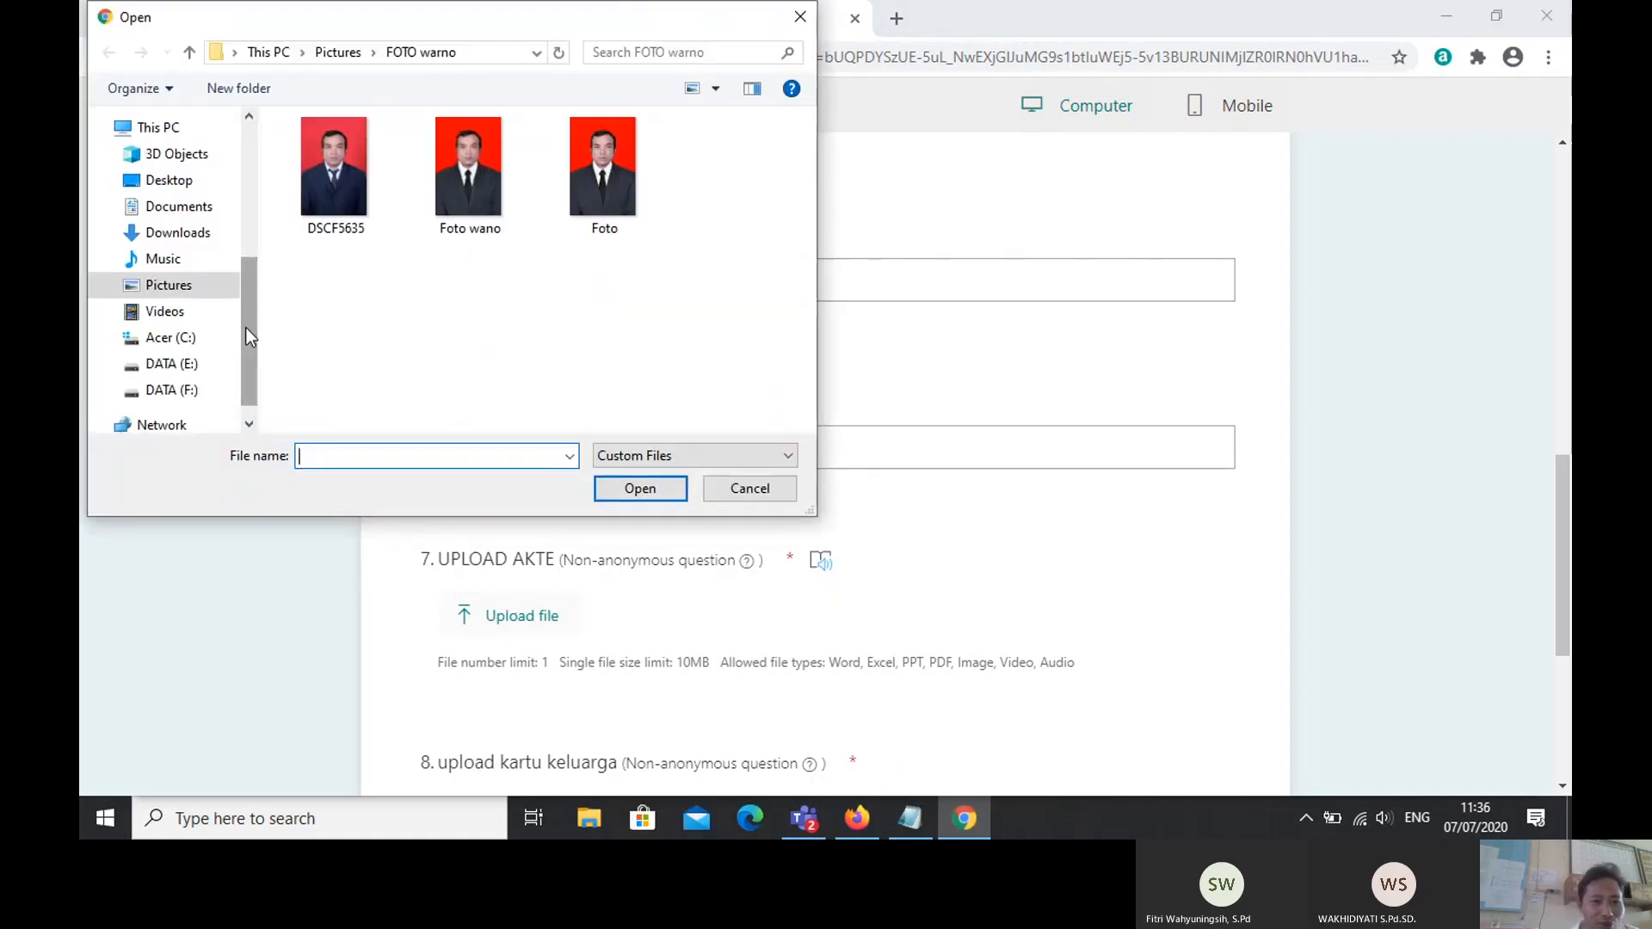
scroll(246, 328, down, 1)
click(464, 210)
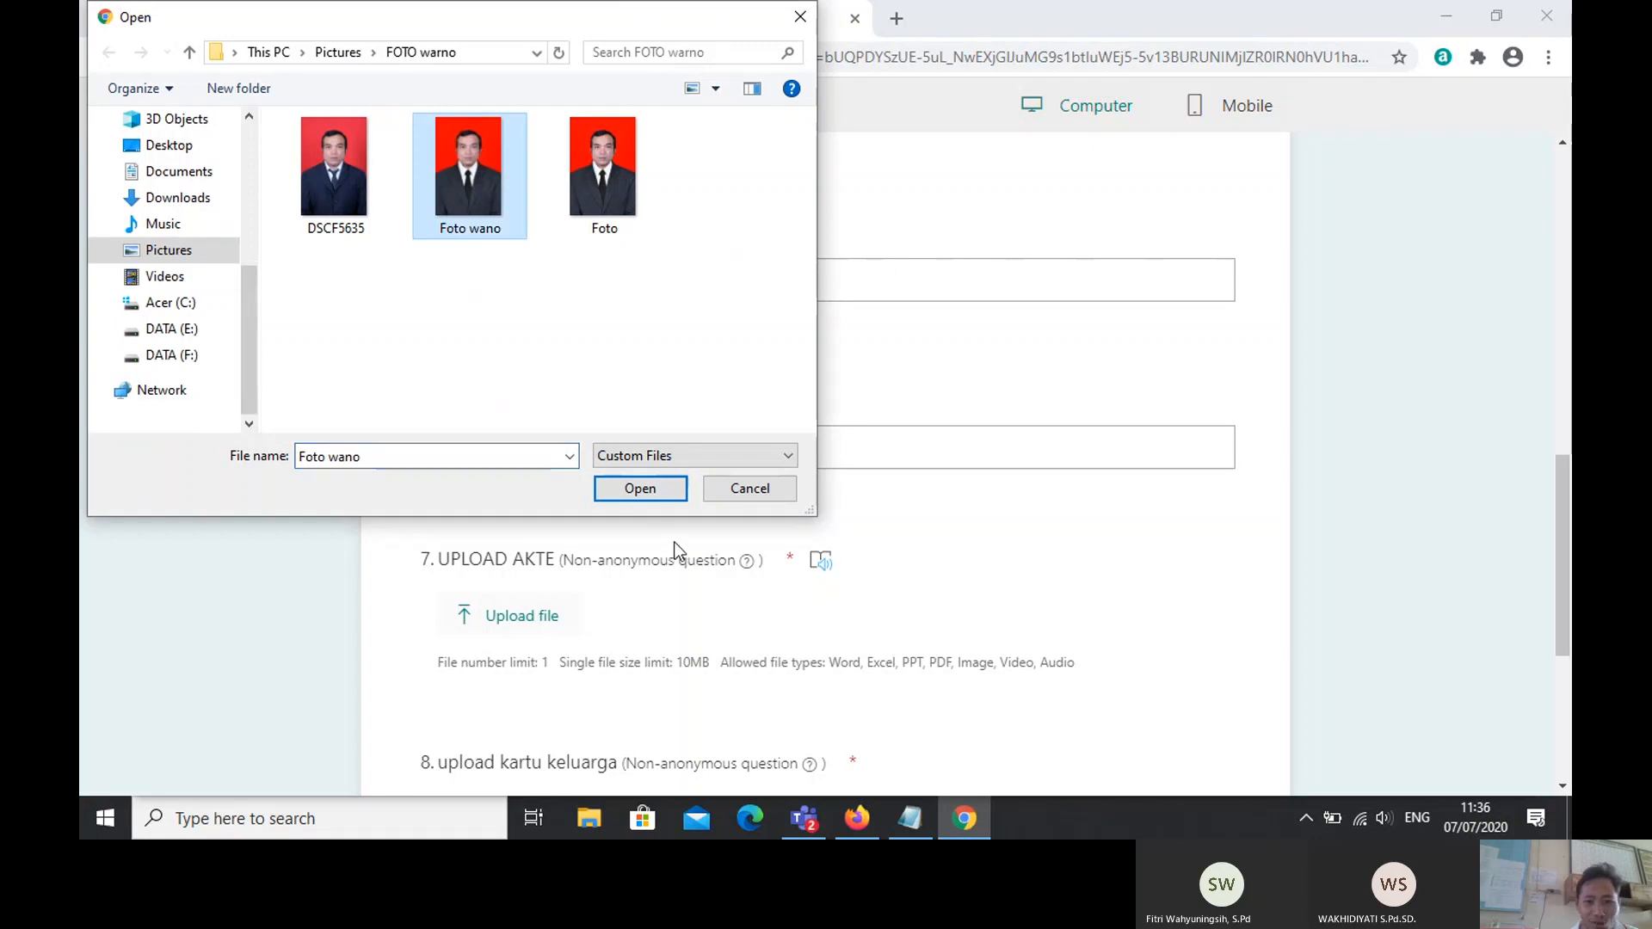
click(638, 494)
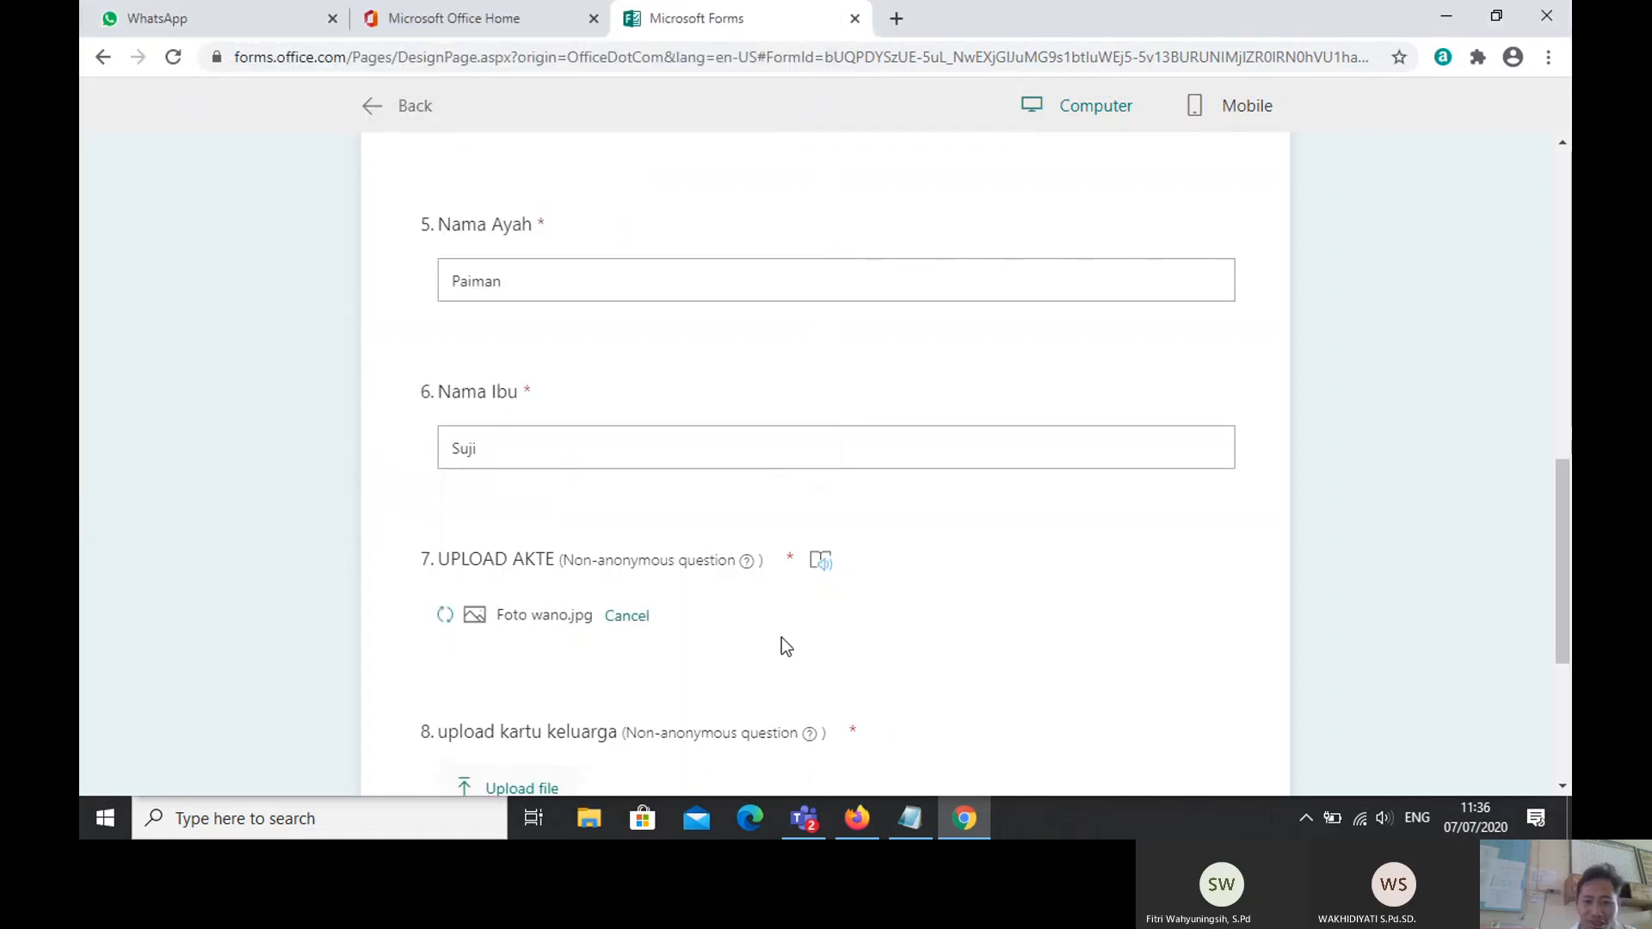
Step: Attach Foto.jpg as the upload kartu keluarga answer
scroll(1553, 538, down, 4)
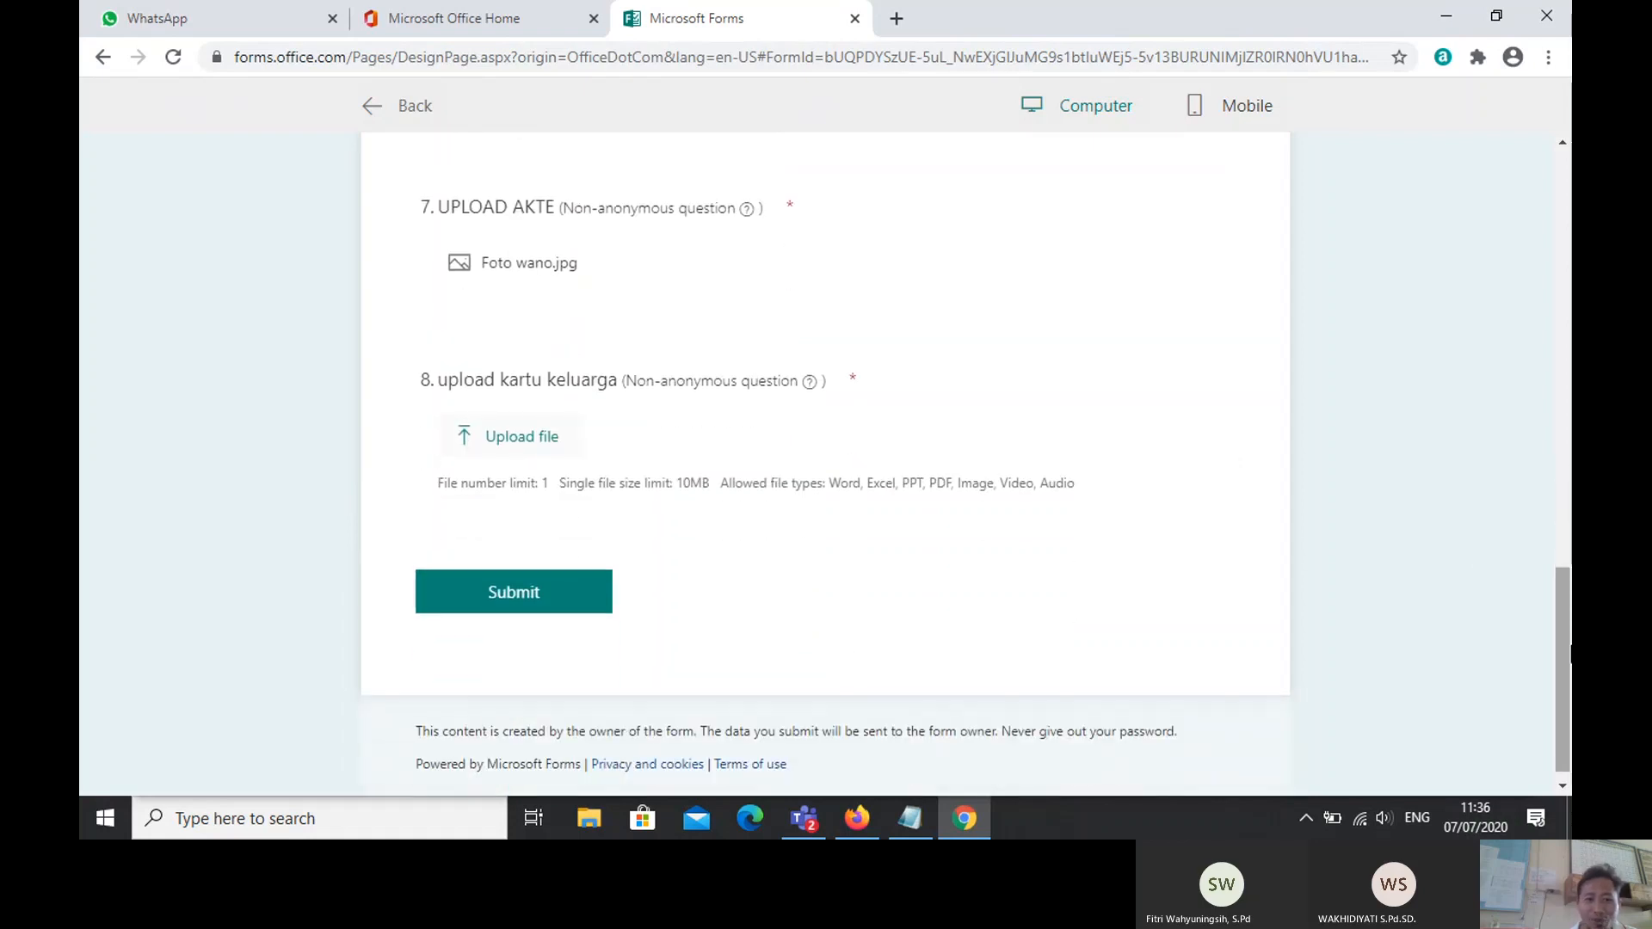
click(466, 439)
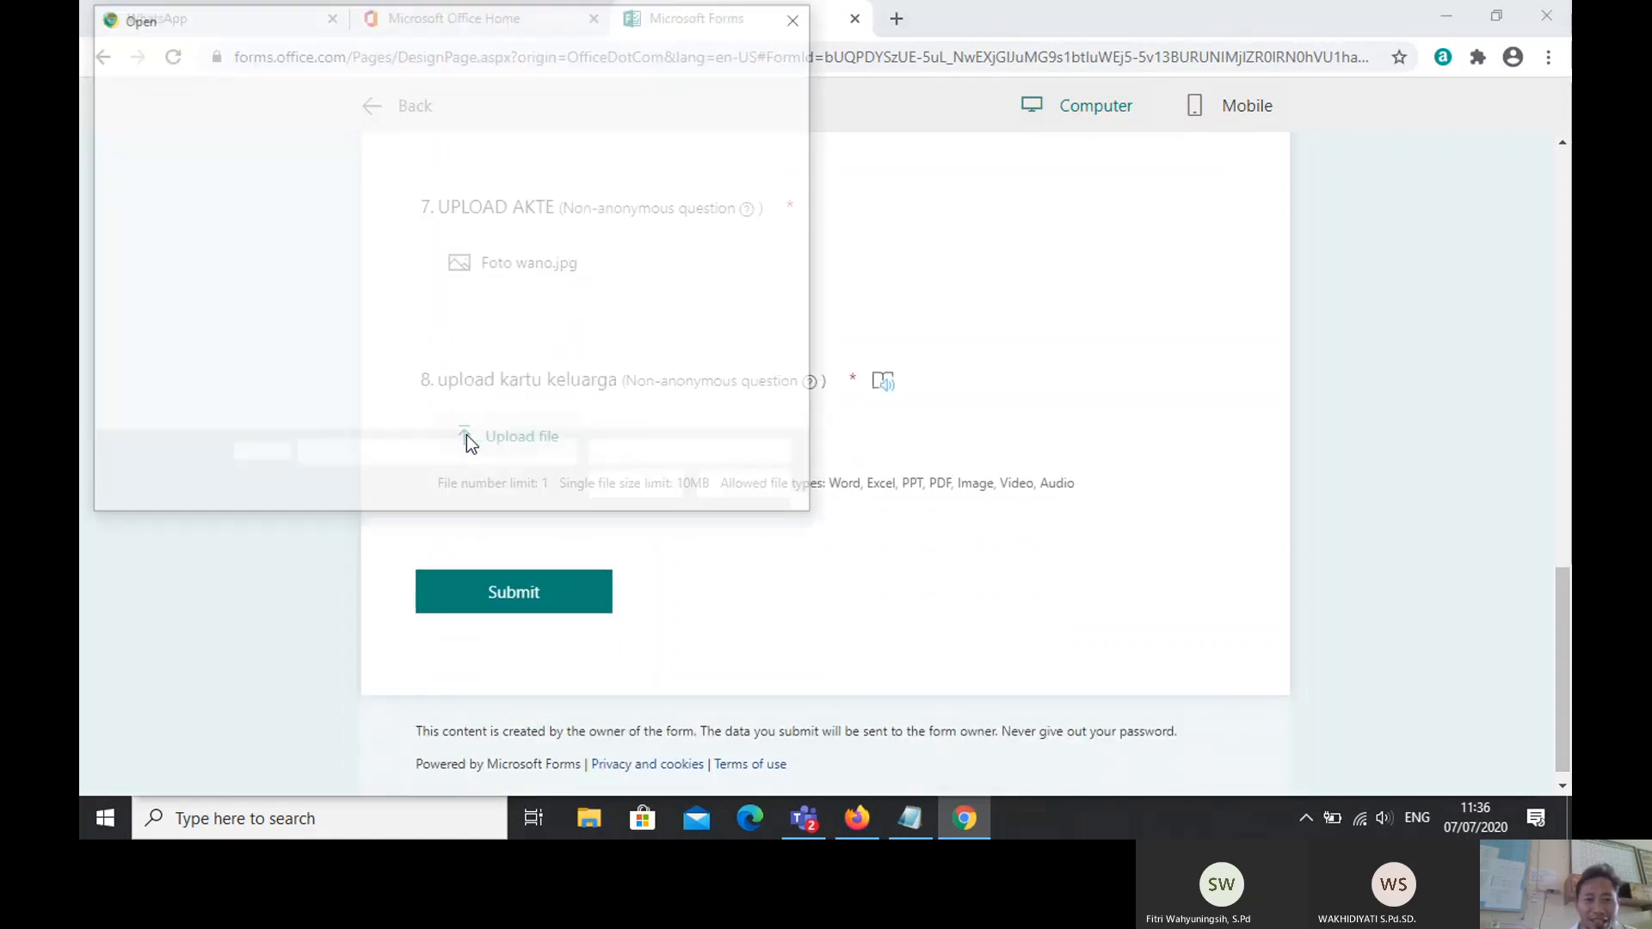
click(600, 203)
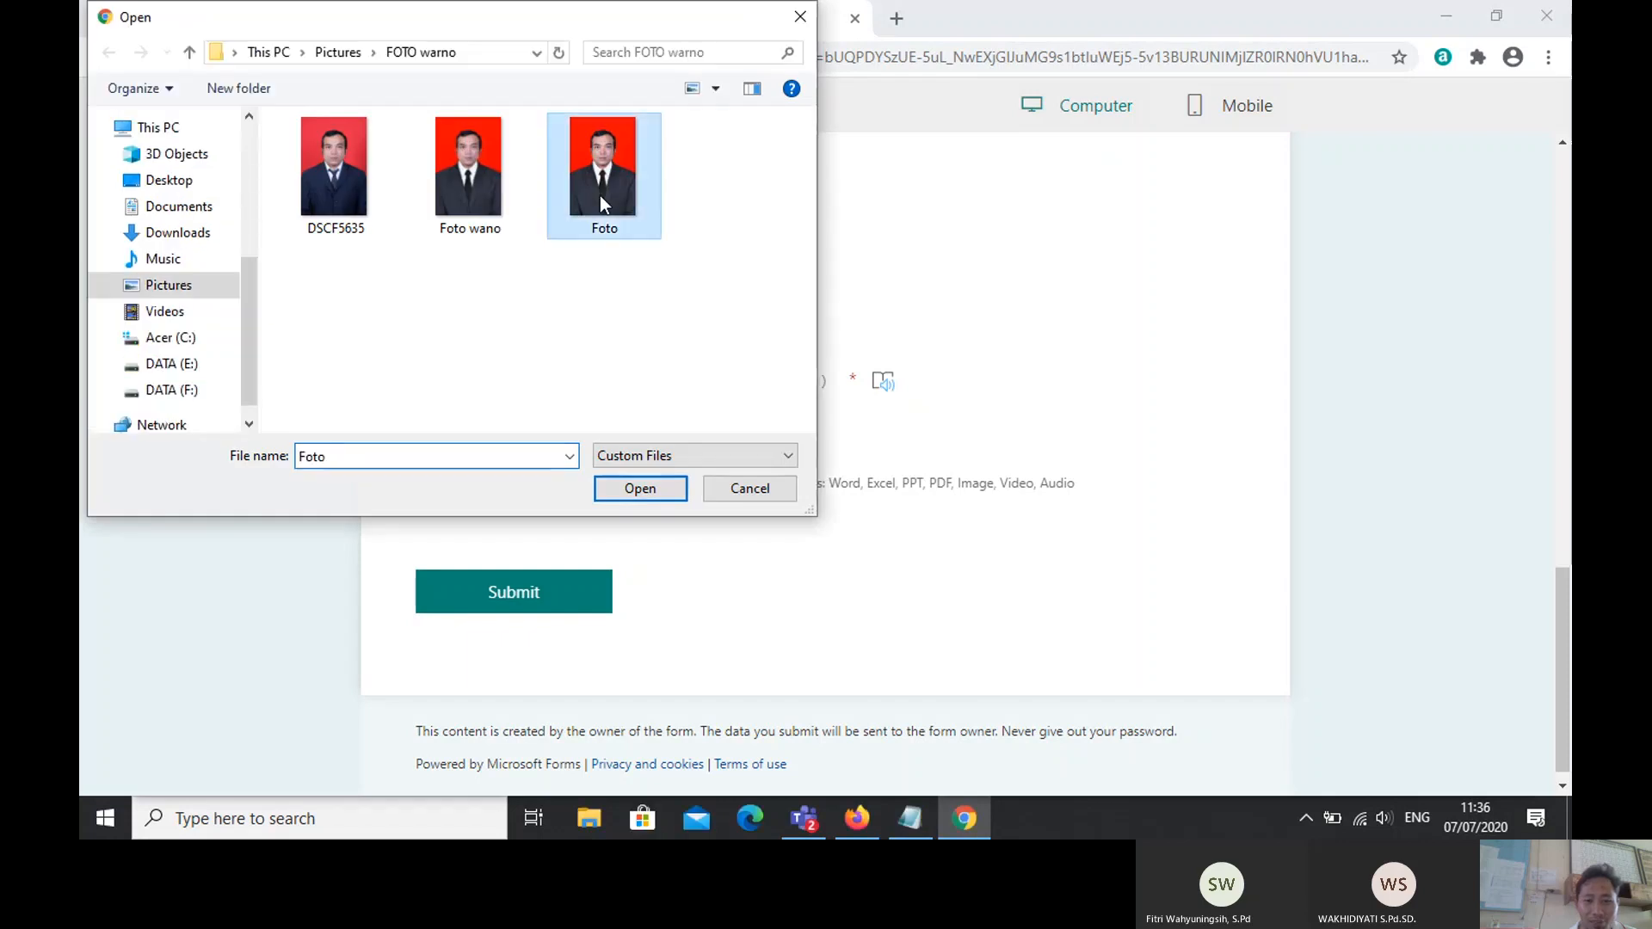
click(628, 492)
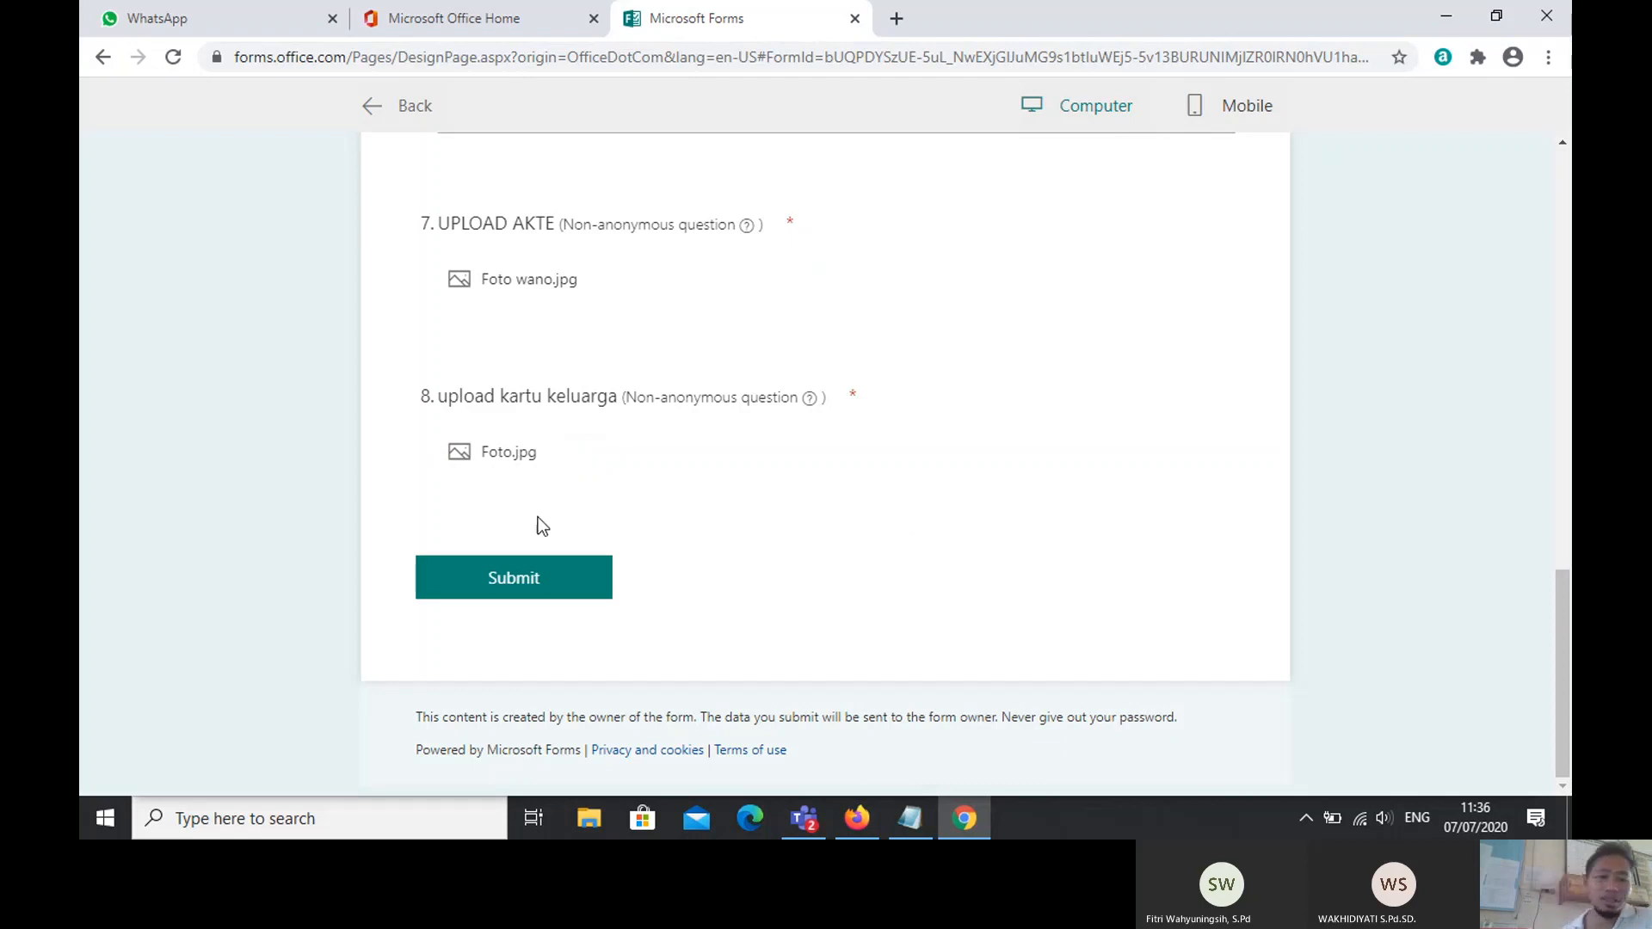
Step: Submit the filled-in registration test response and go back to the form editor
click(487, 584)
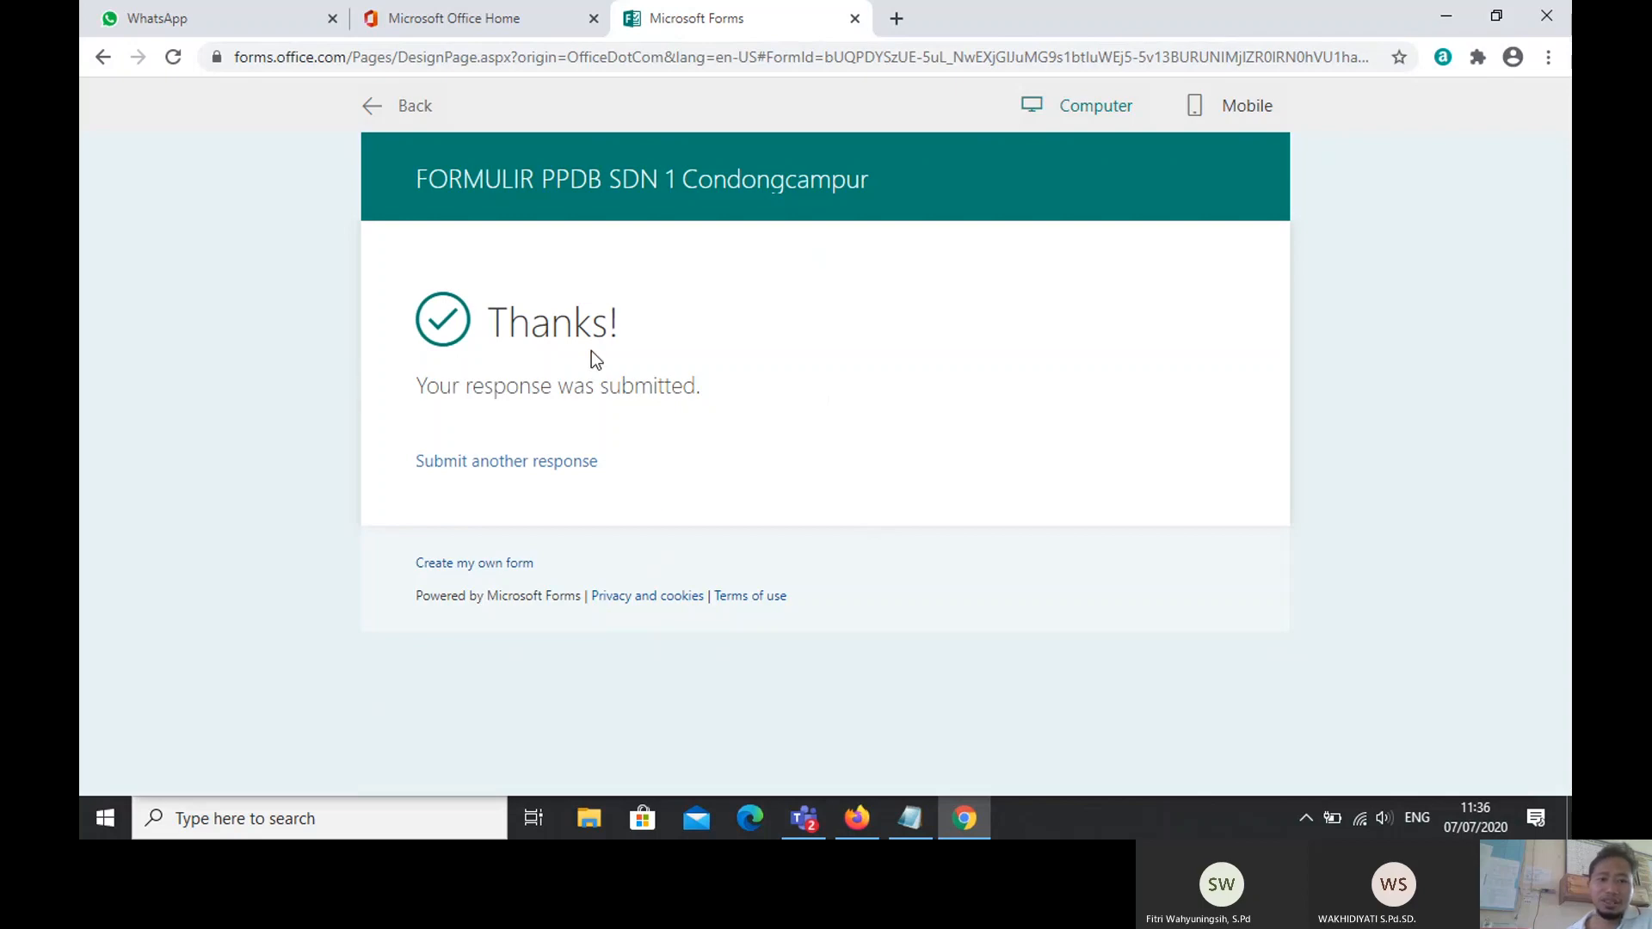
click(510, 463)
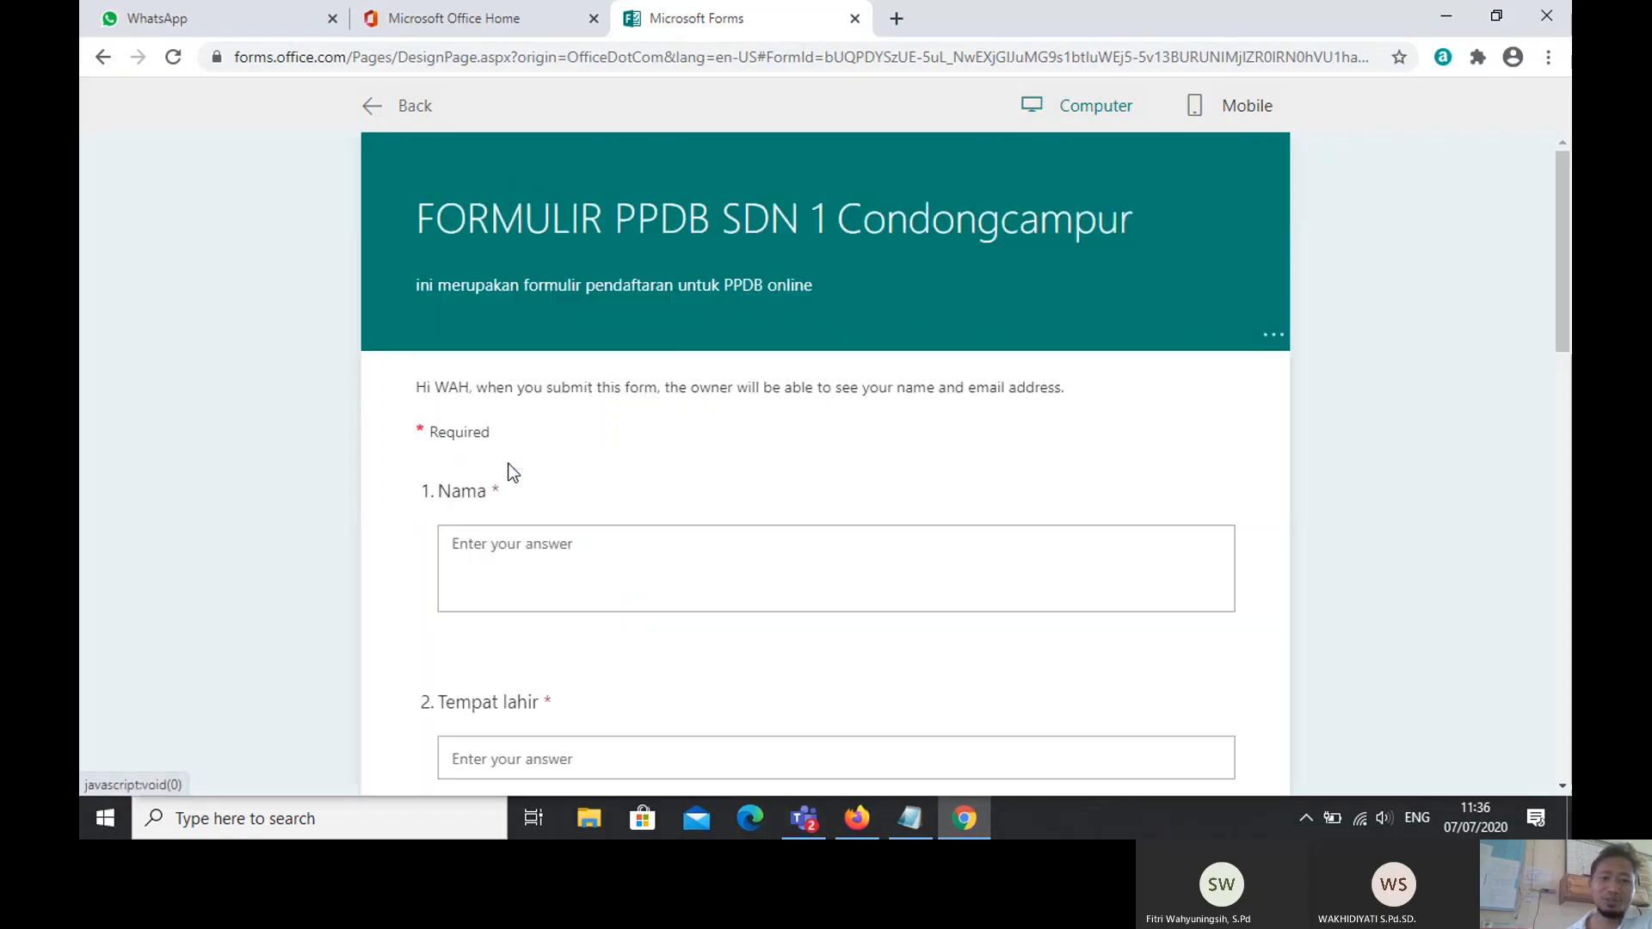
click(374, 109)
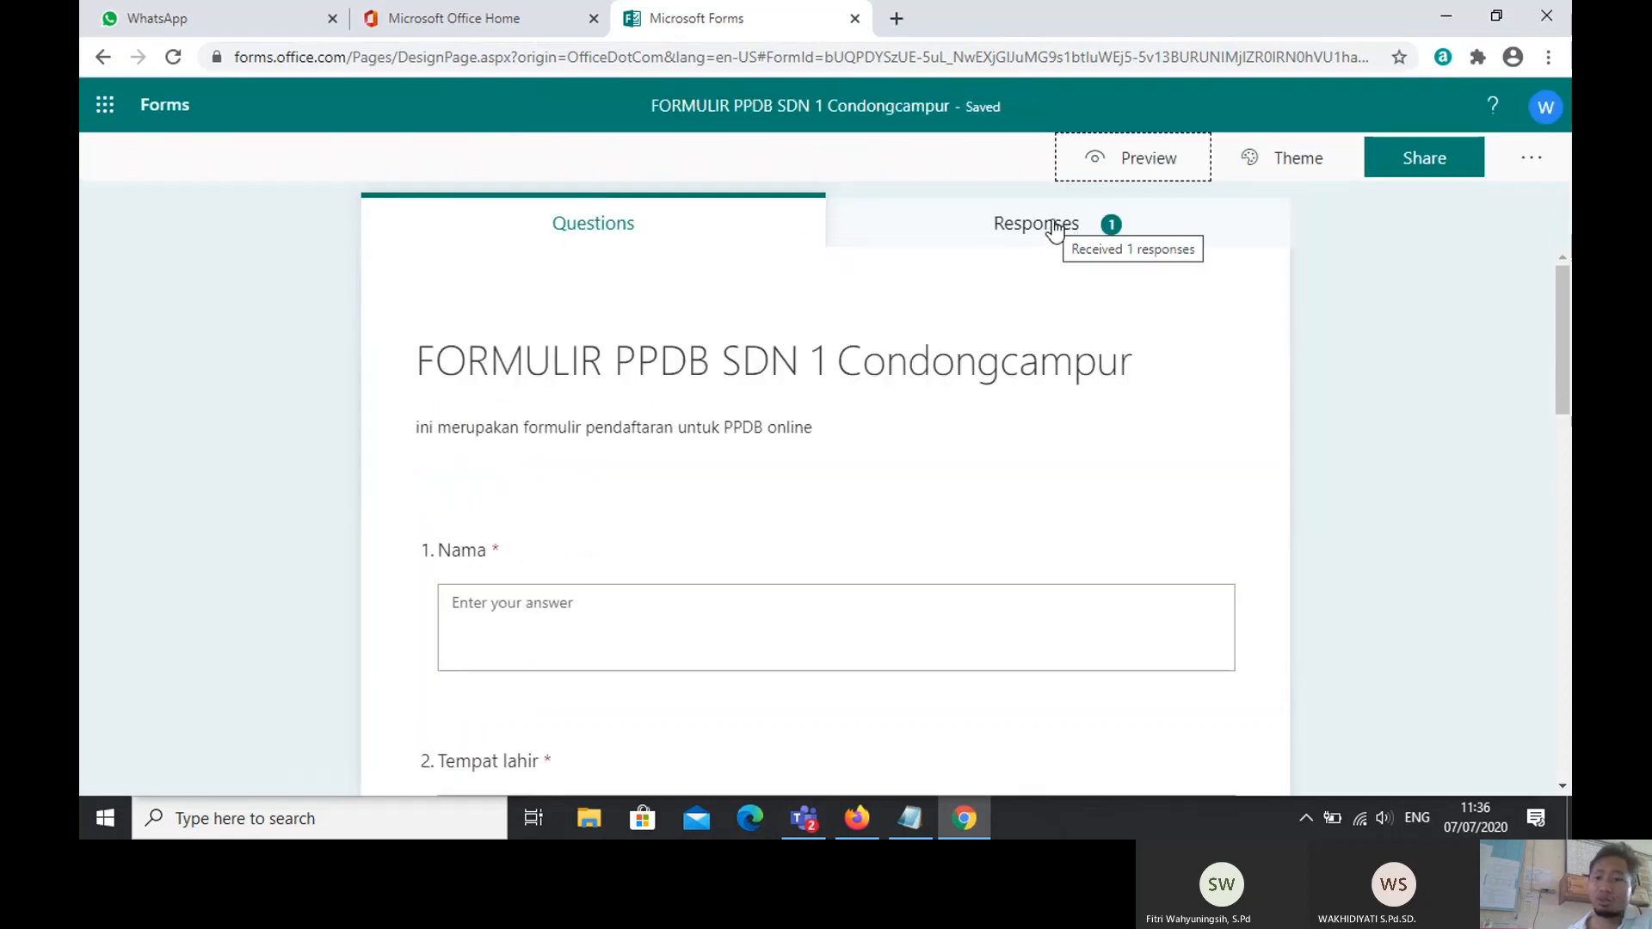
Step: View the Responses summary showing 1 response with 02:09 average time, then show the theme choices
click(1054, 228)
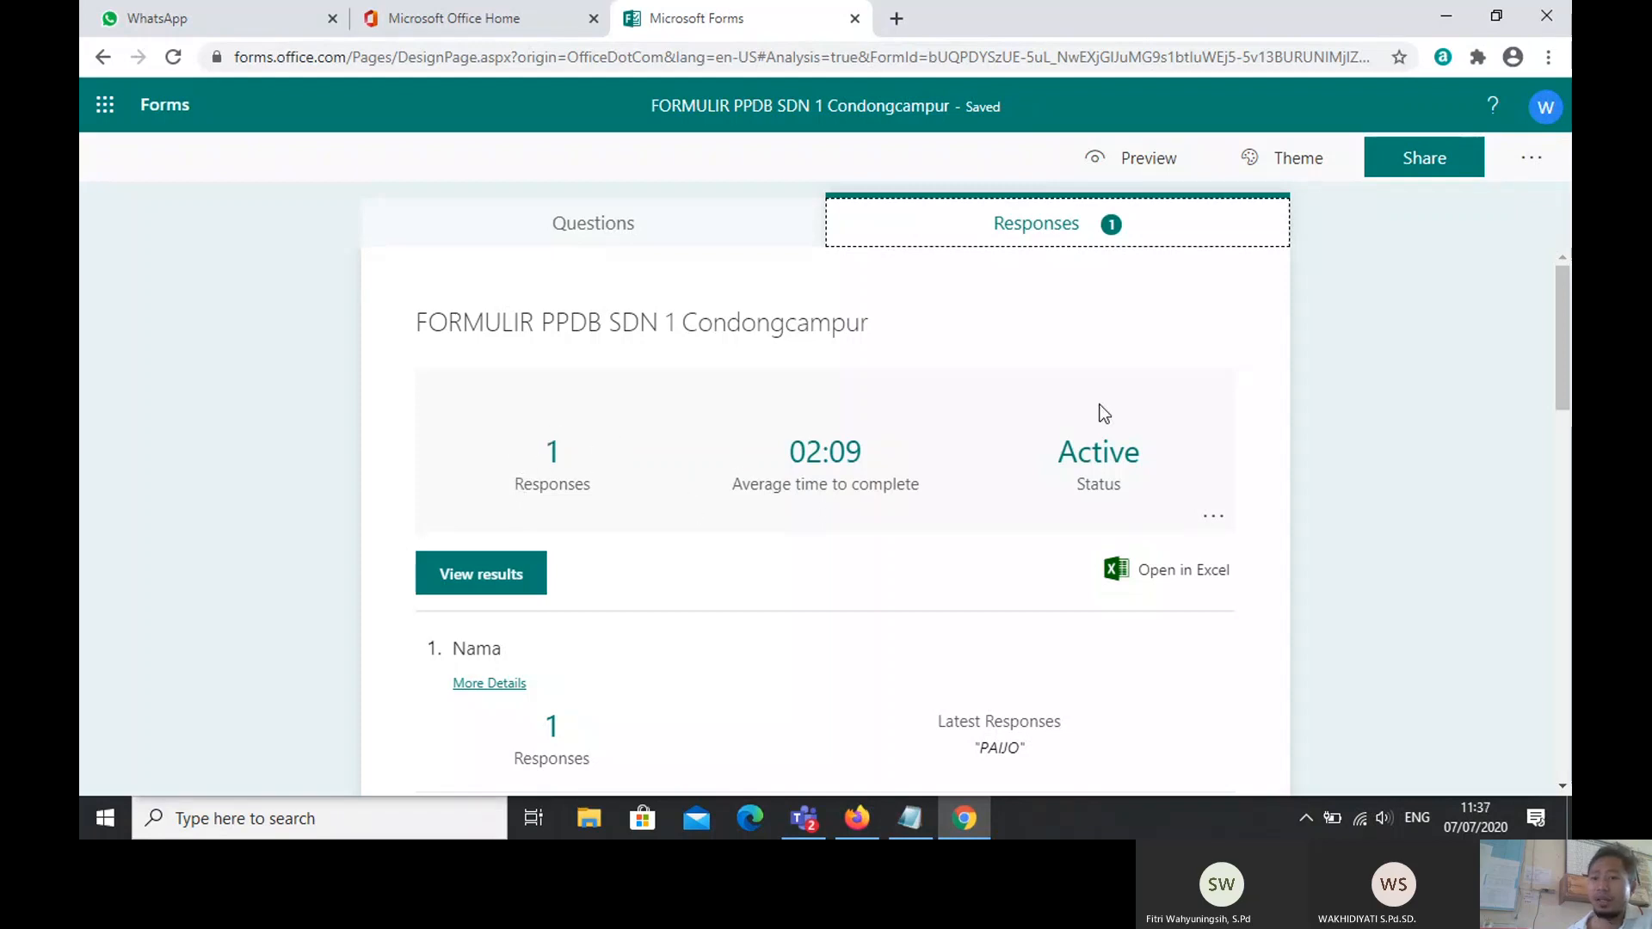
click(1284, 162)
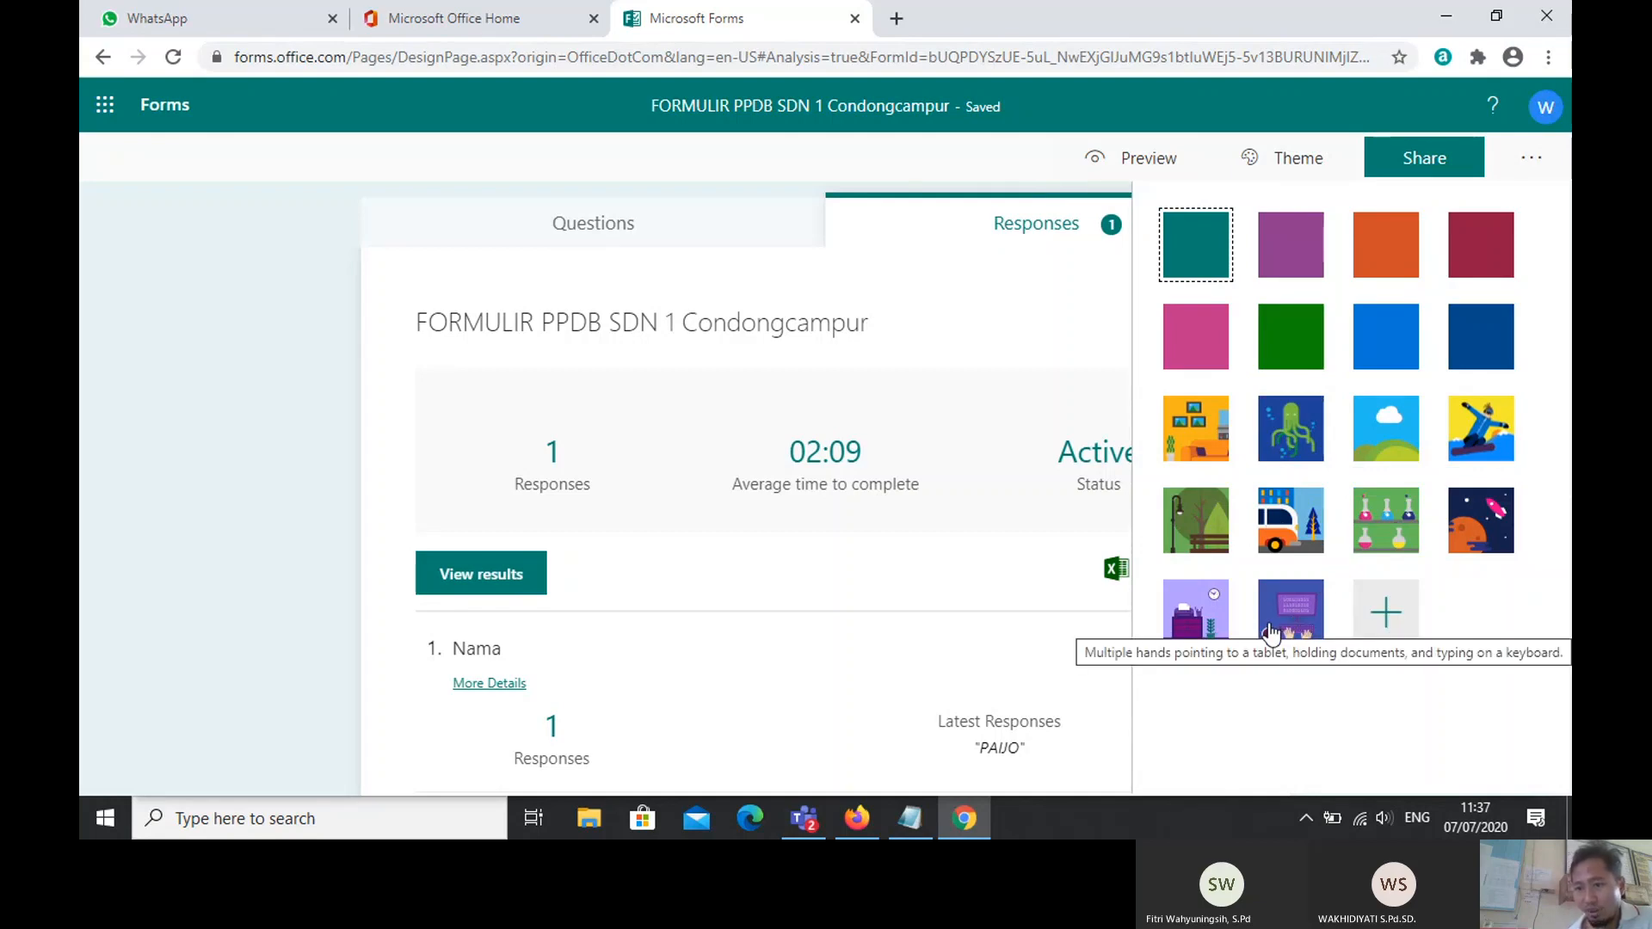
Step: Apply the purple keyboard-hands illustrated theme and preview the form with it
click(1275, 619)
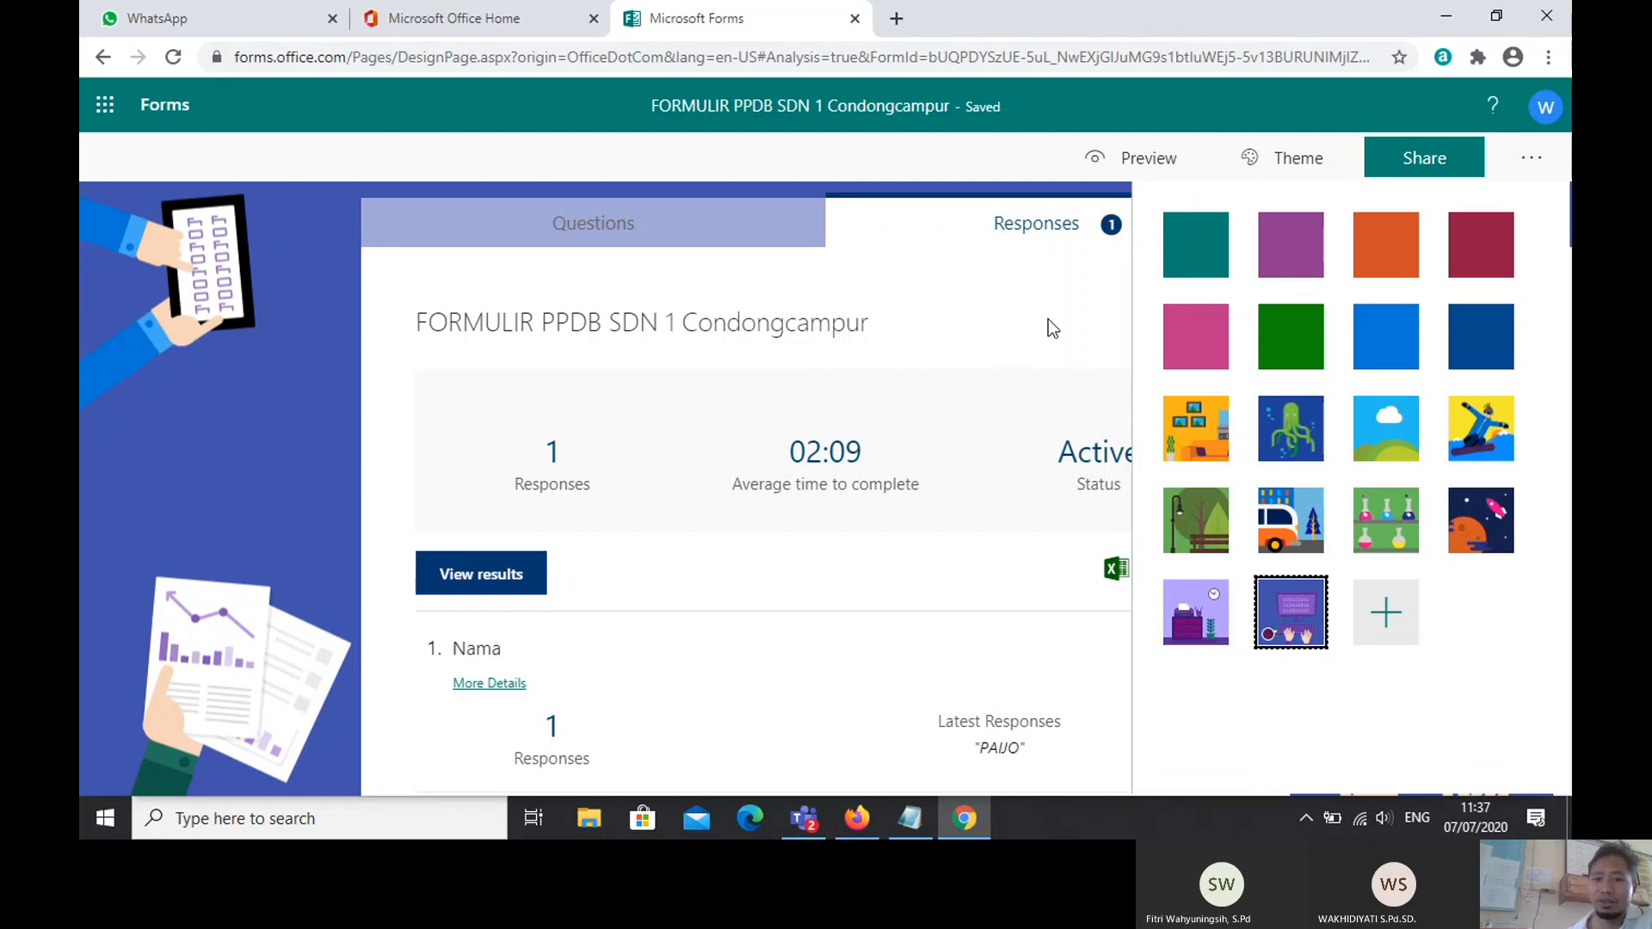
click(948, 167)
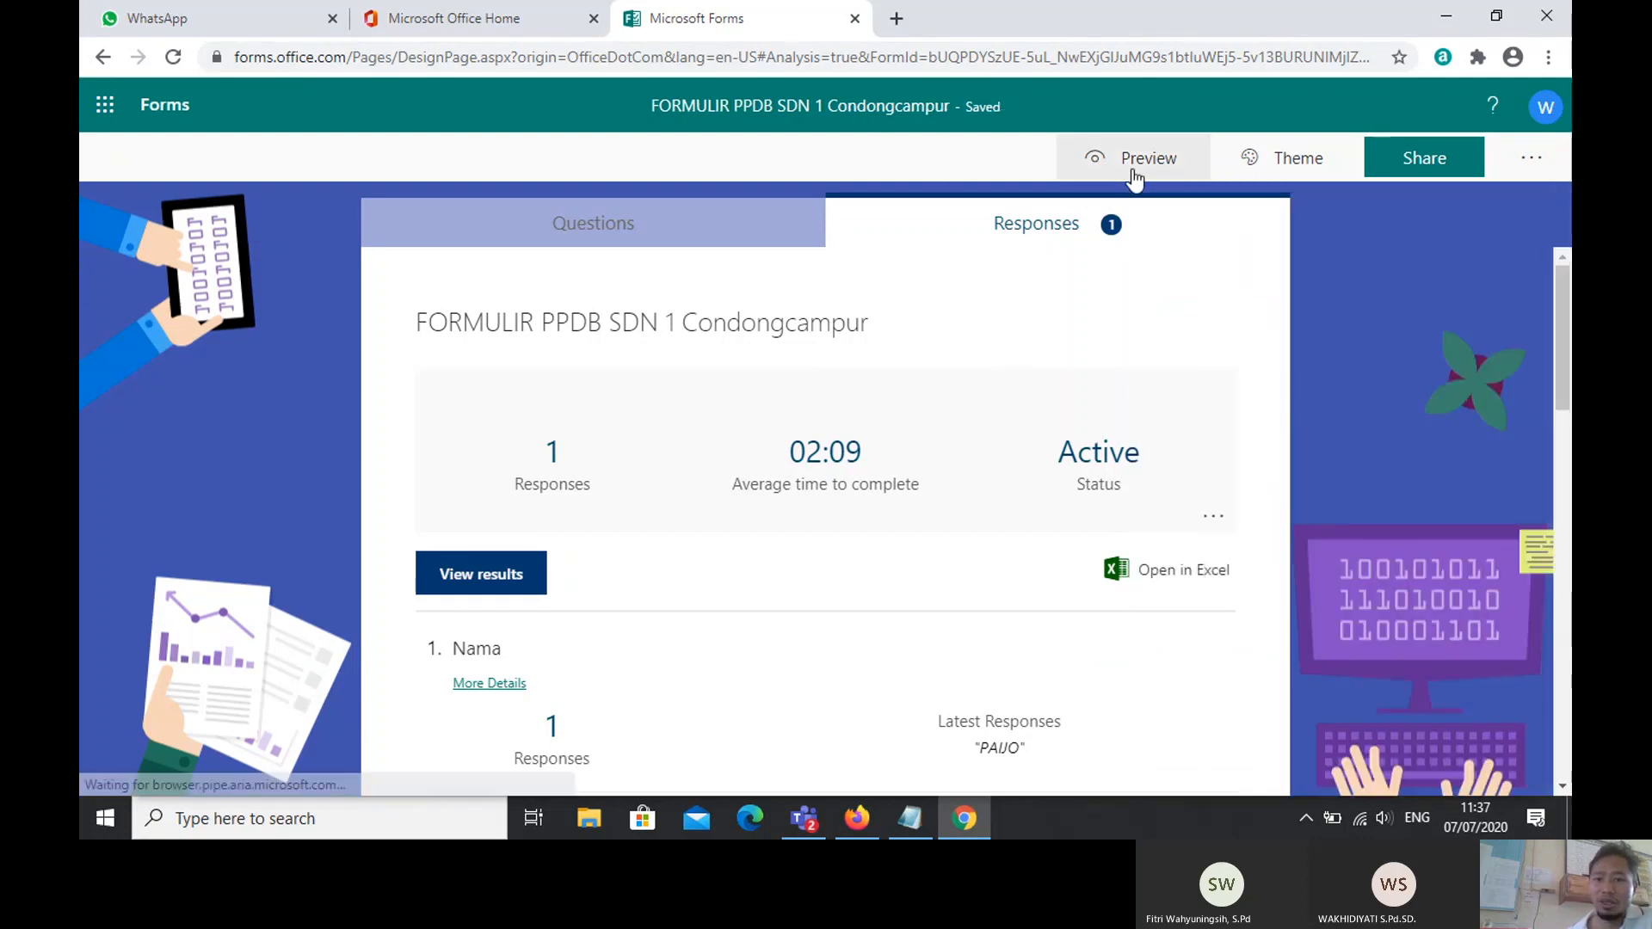
click(1140, 170)
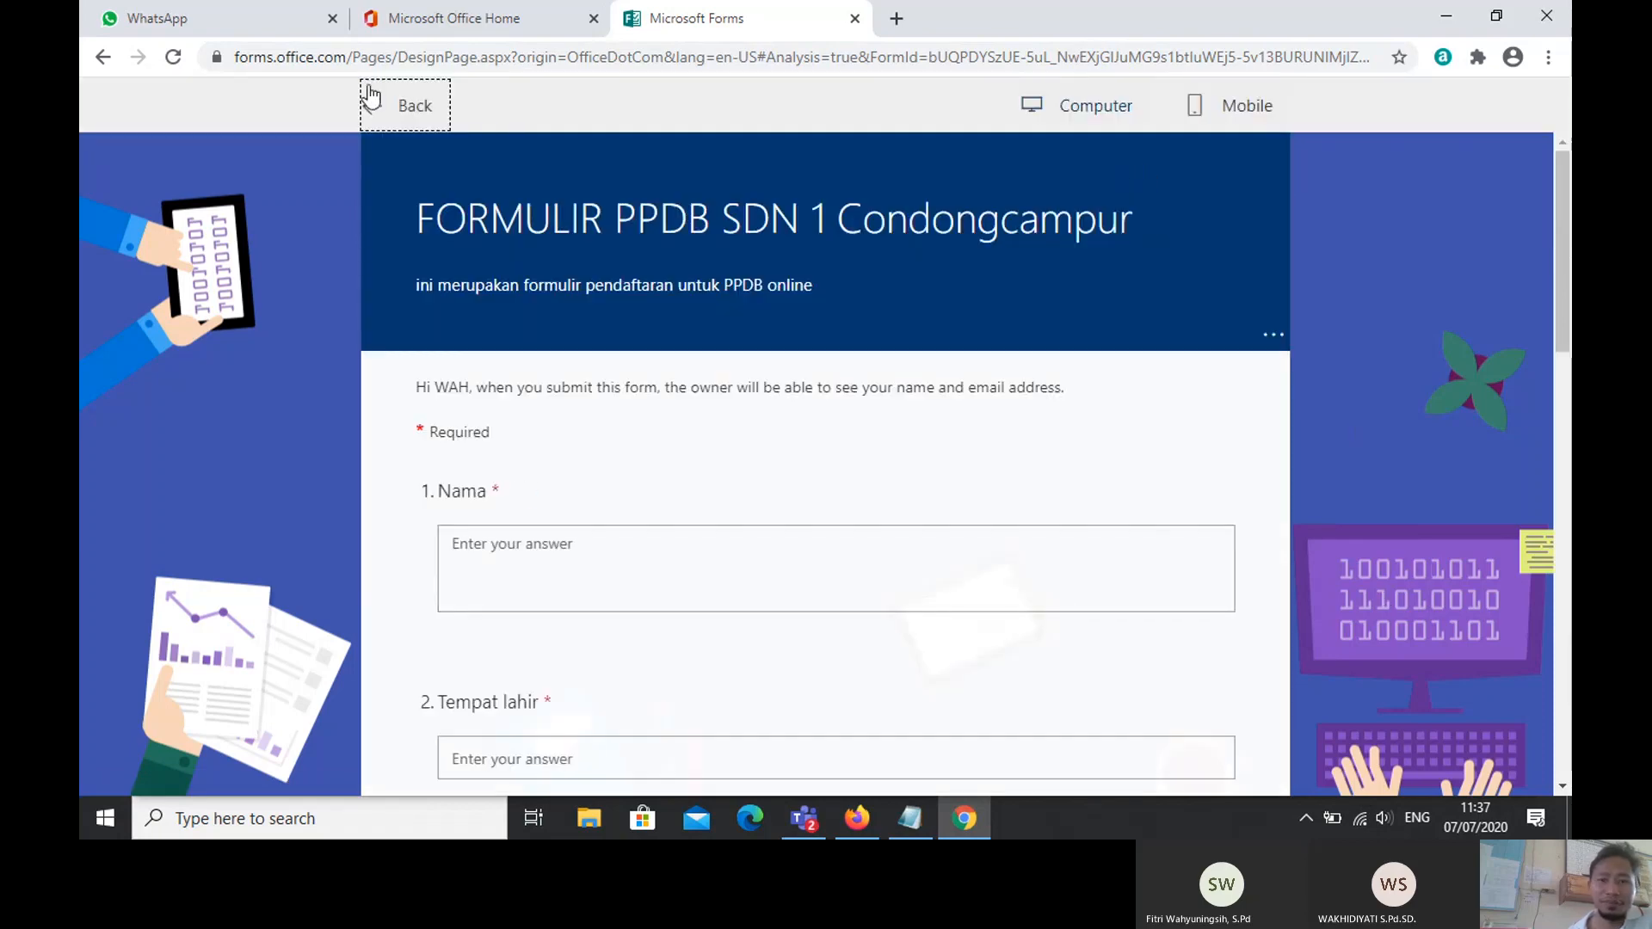
click(415, 117)
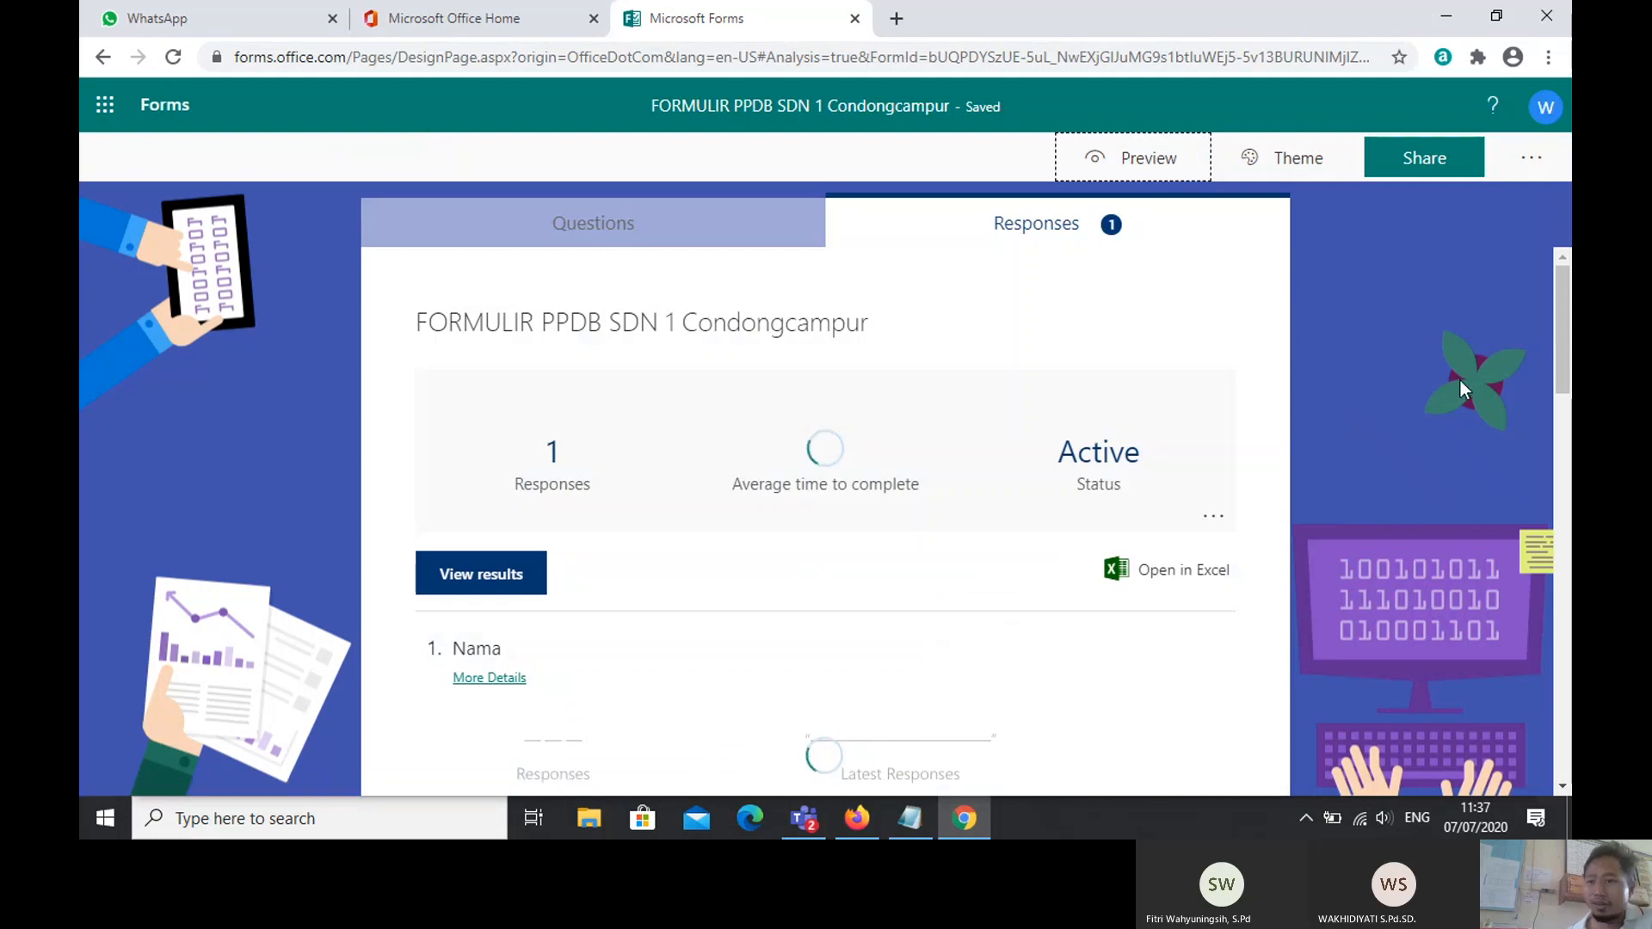
Step: Review the Share pane's response permissions, keeping responses limited to people in the organization
click(1418, 165)
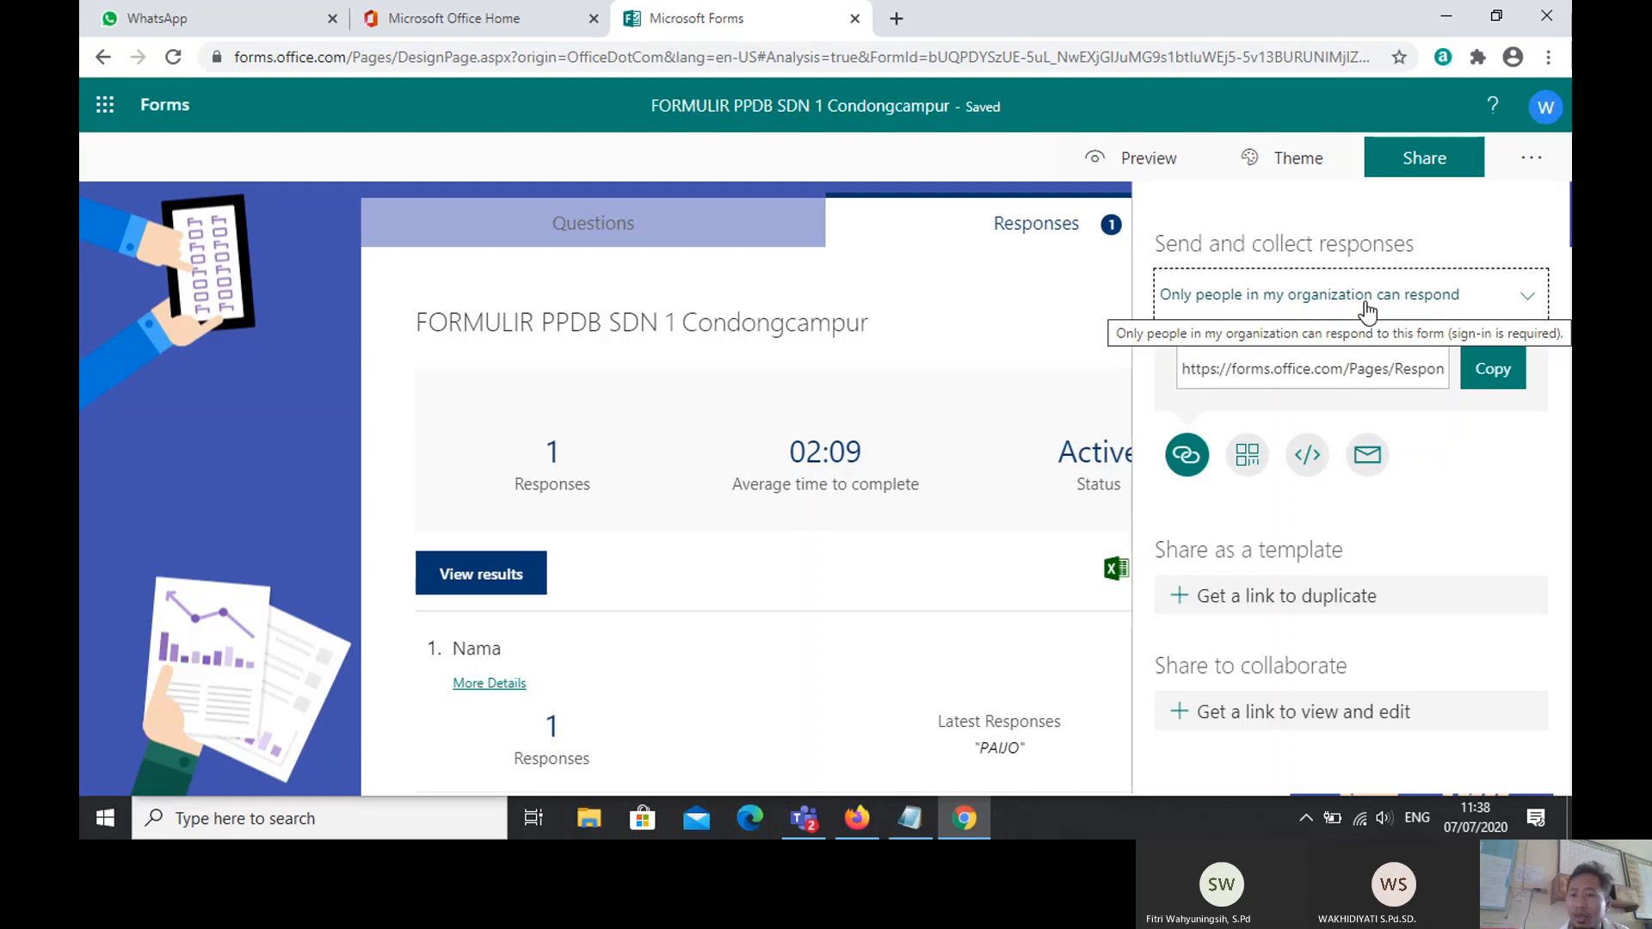
click(1528, 303)
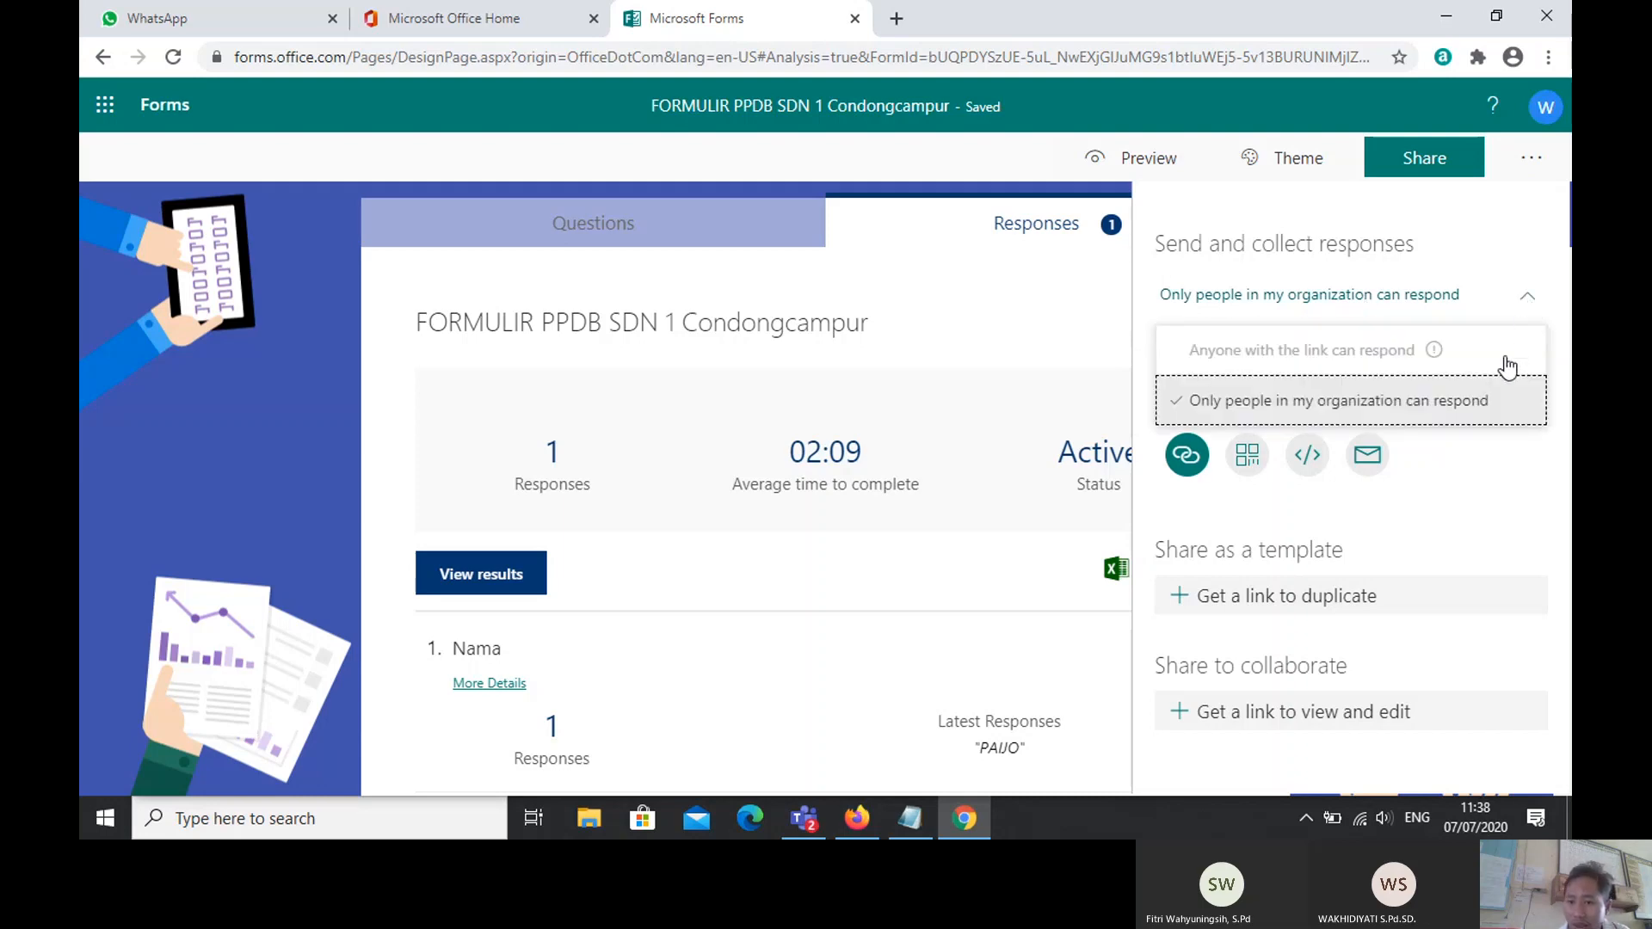
click(1355, 349)
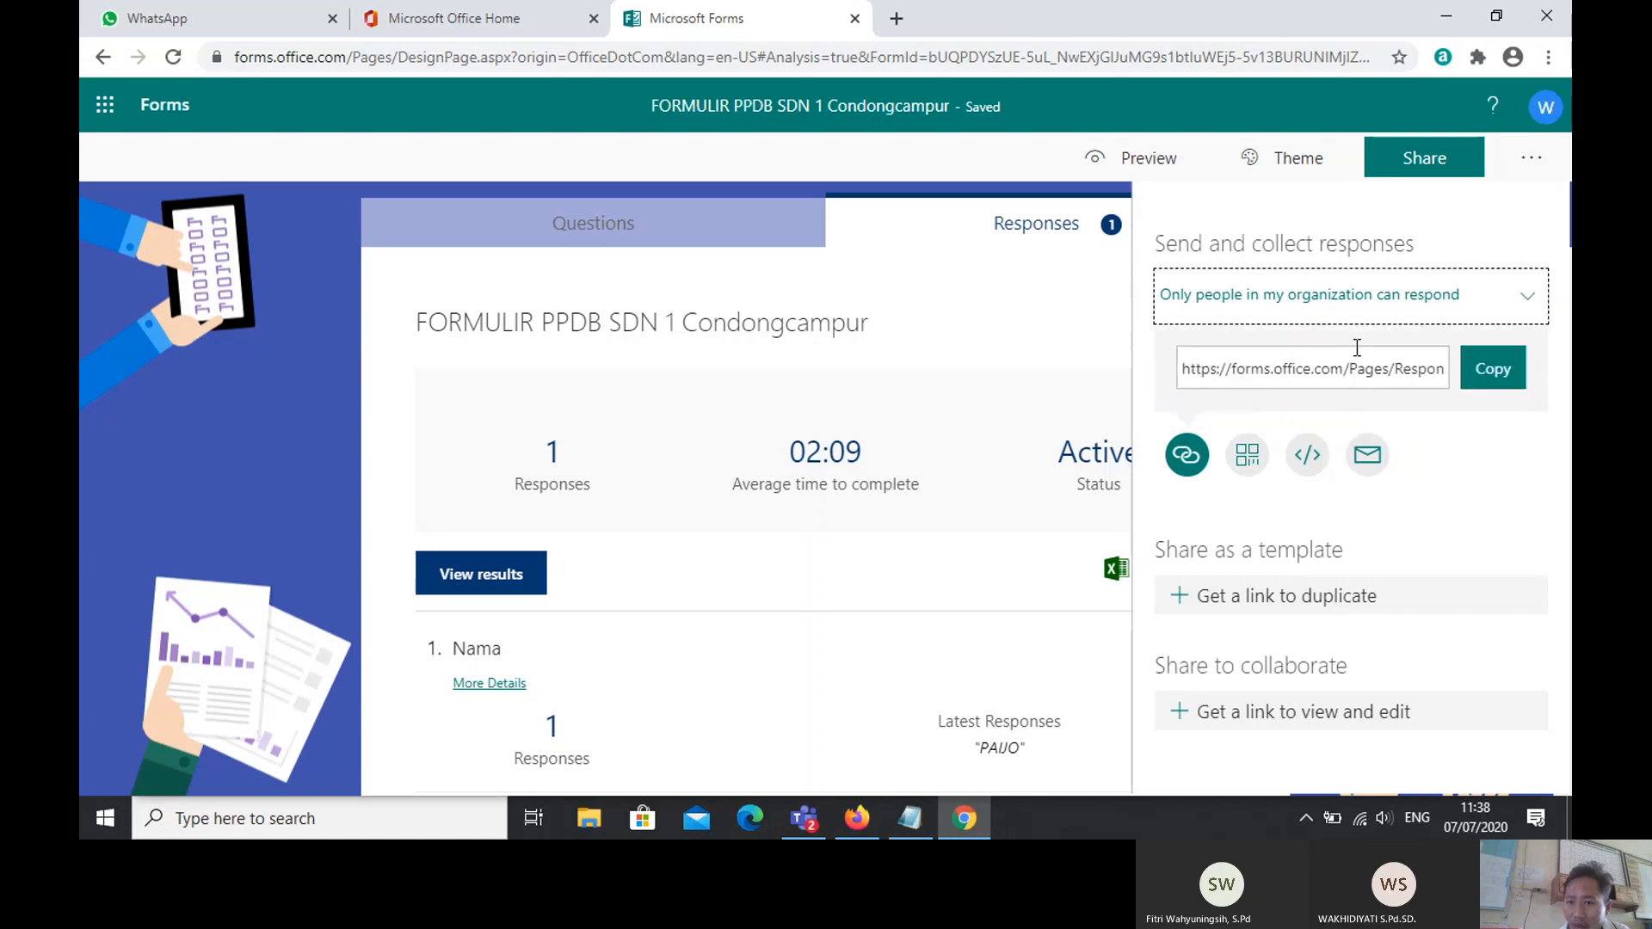
click(1529, 301)
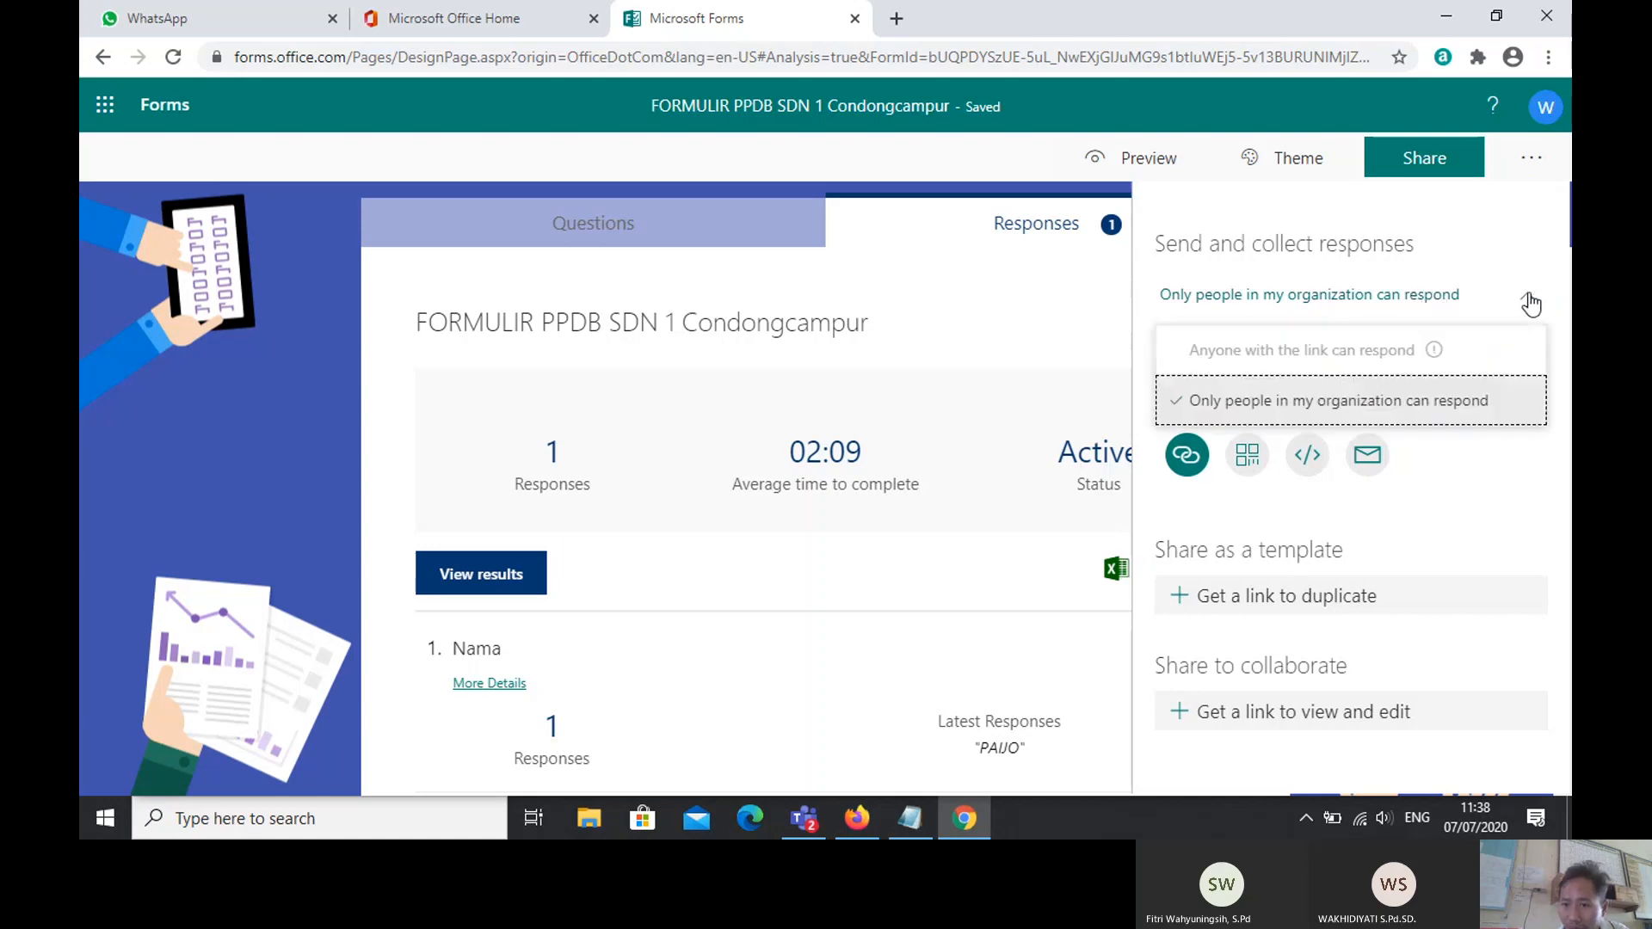
click(1352, 349)
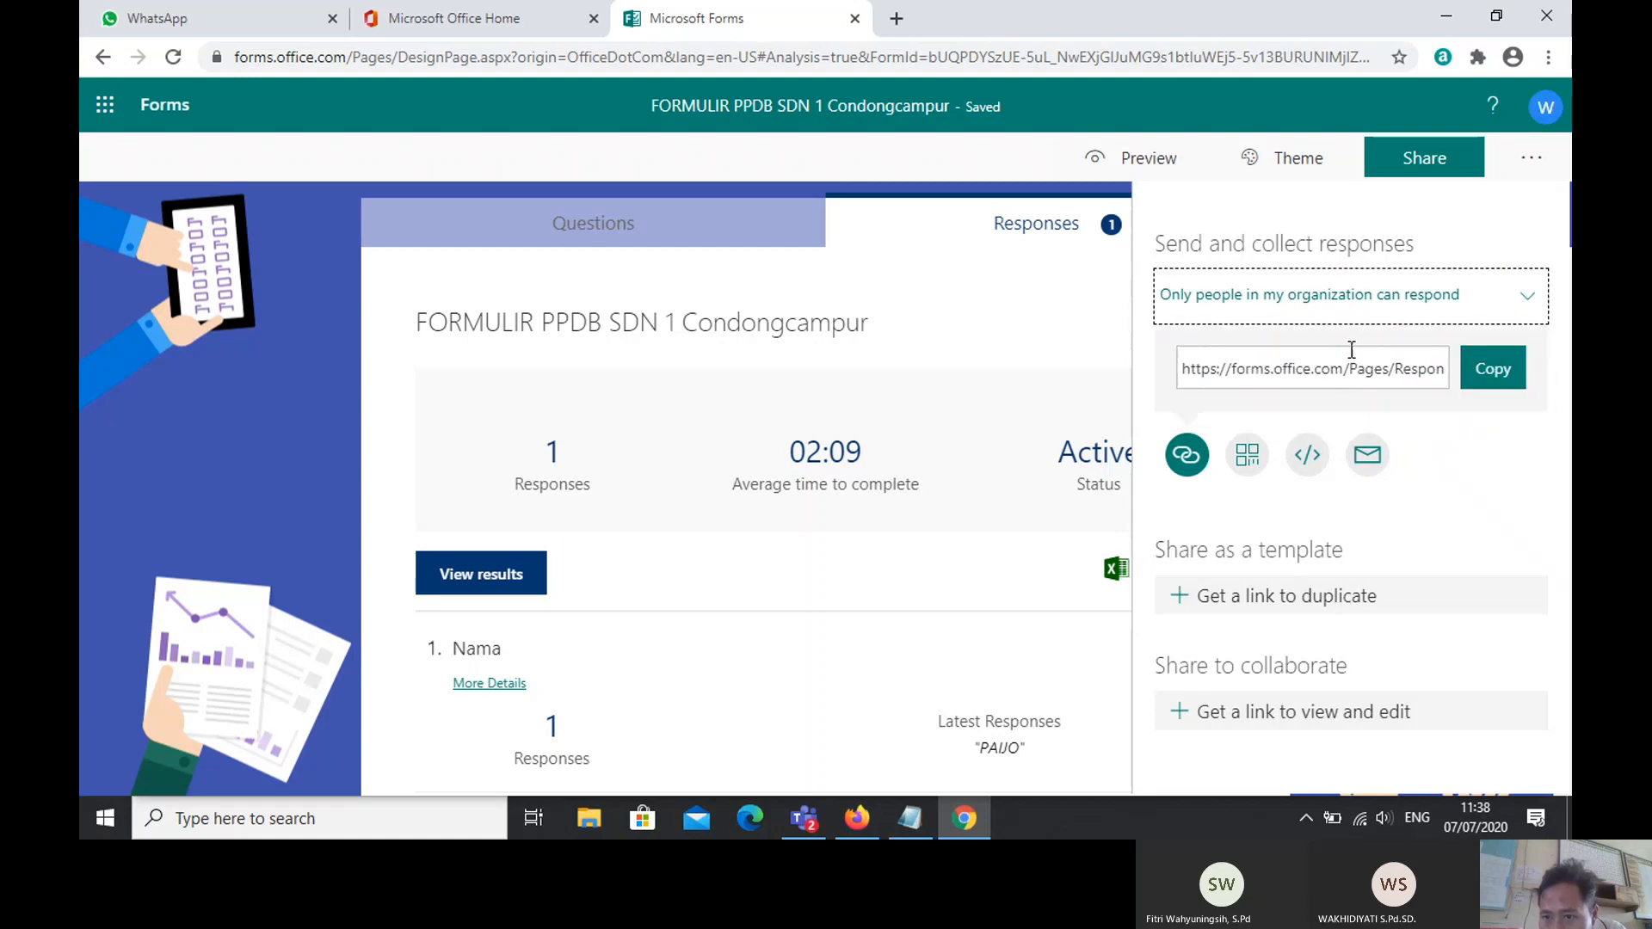
click(1528, 301)
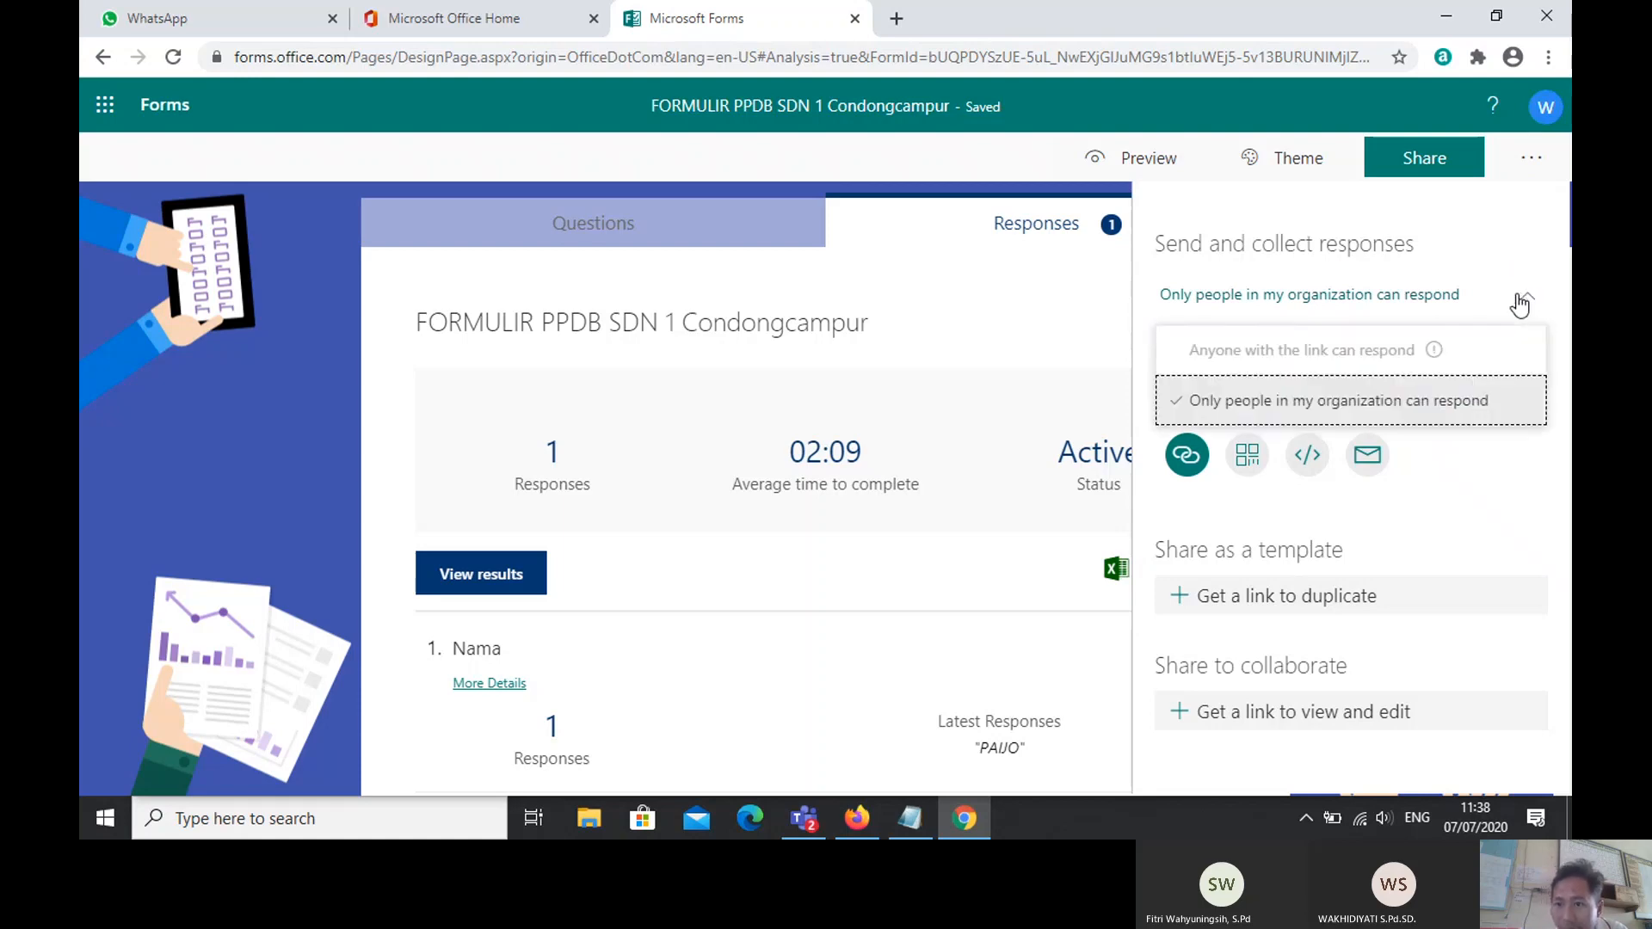
click(1316, 354)
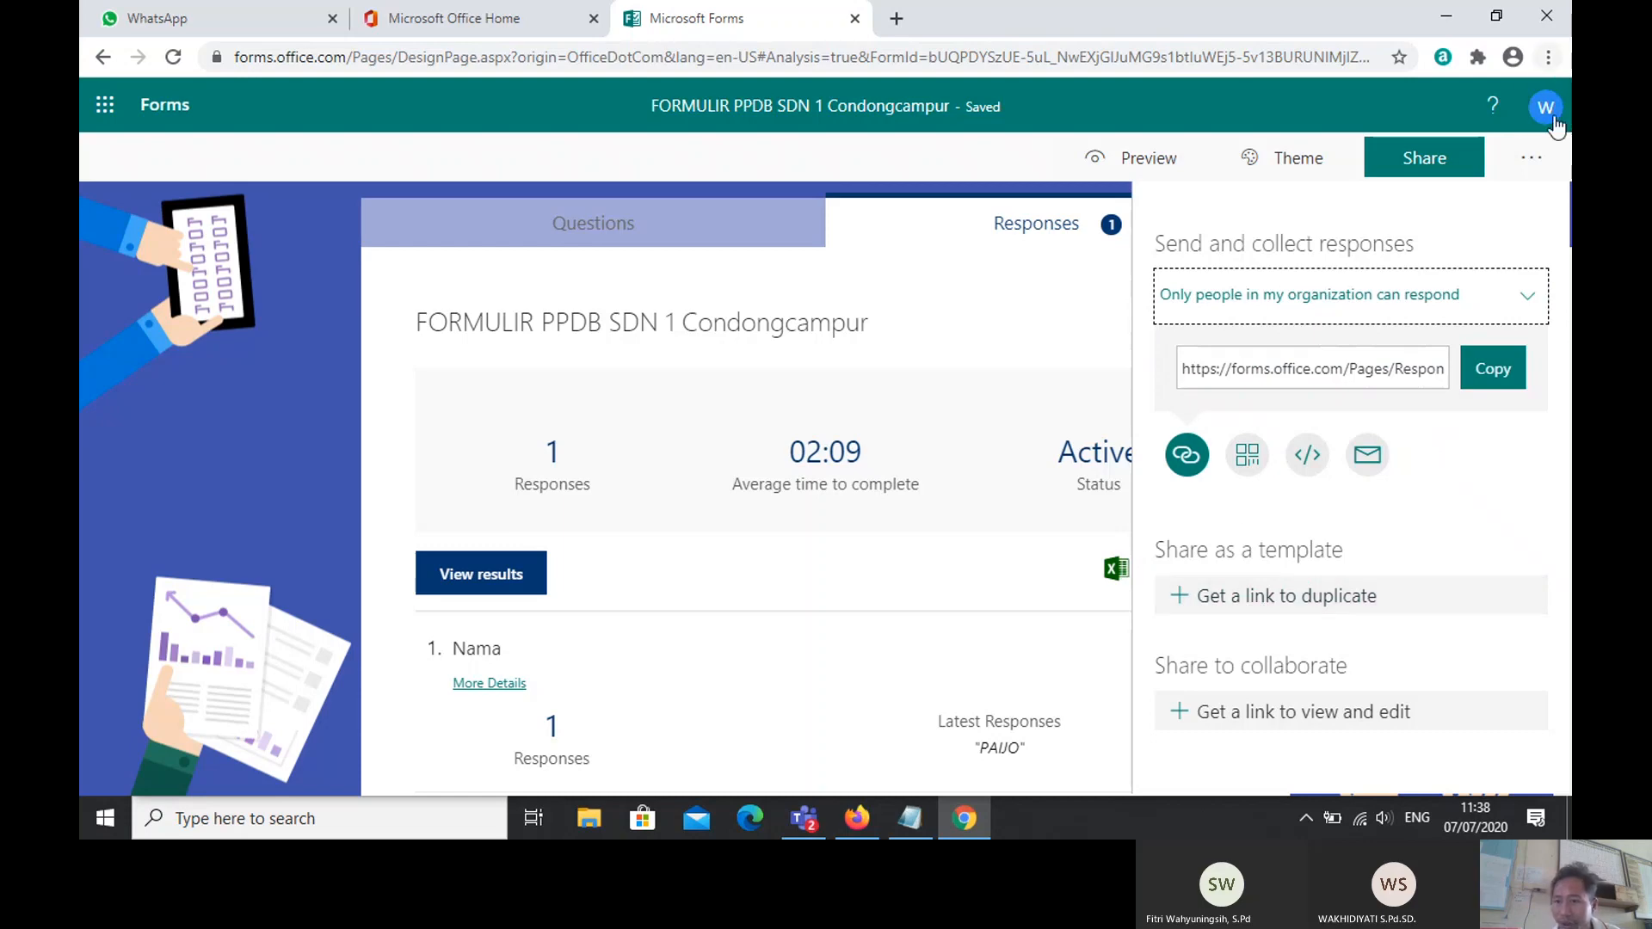
click(1450, 308)
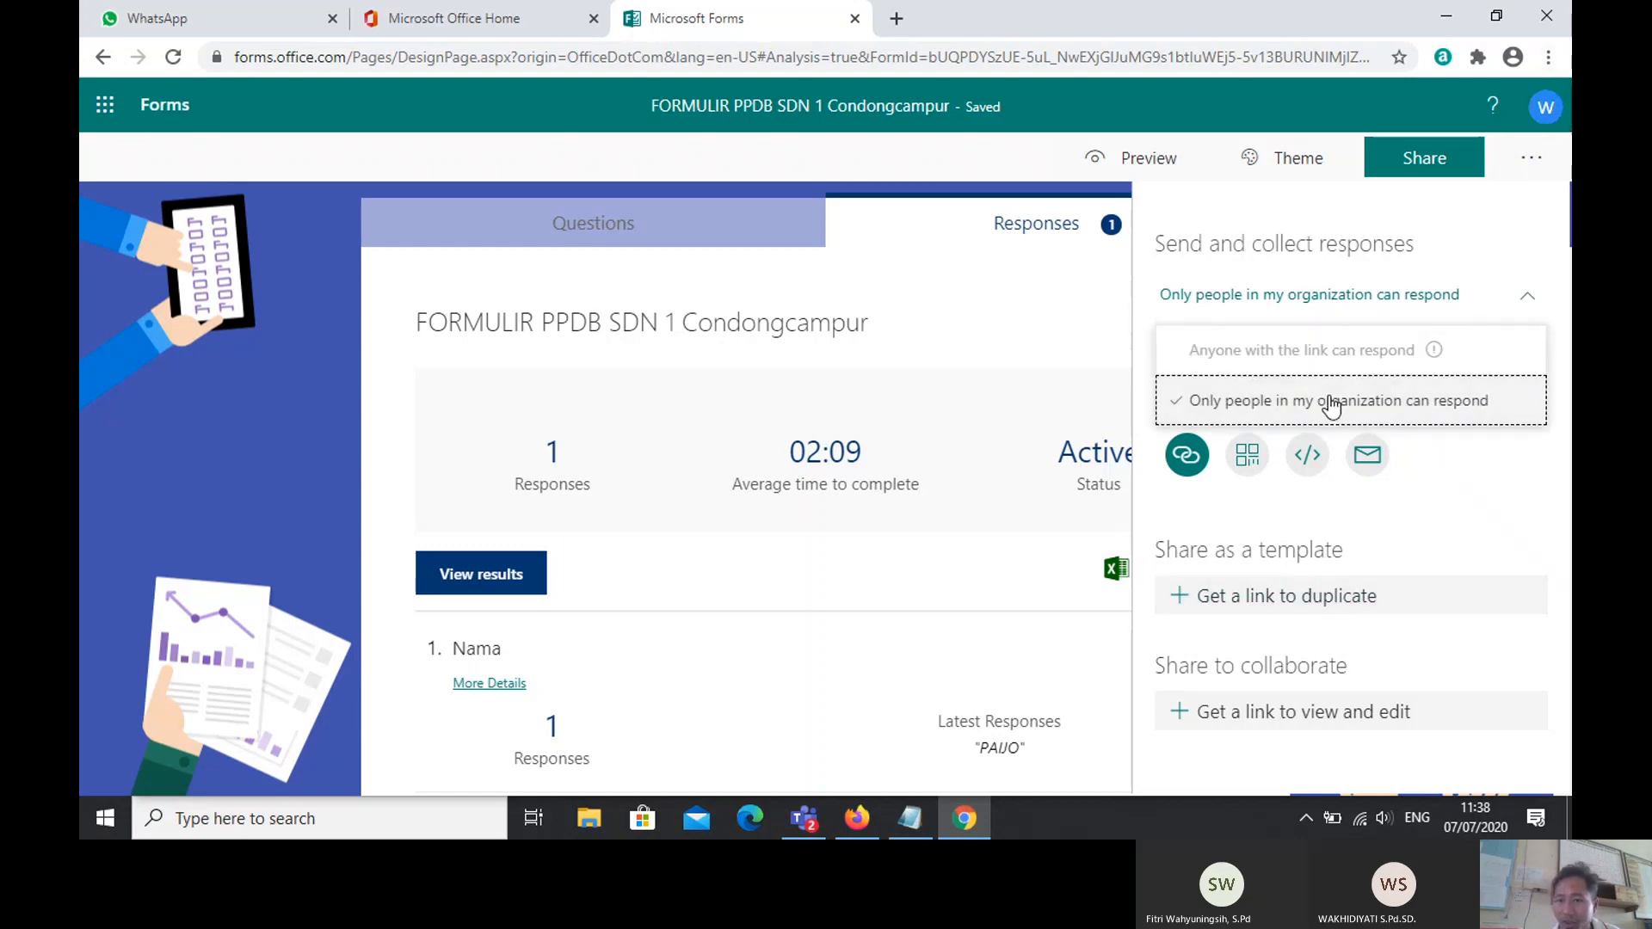
click(1168, 368)
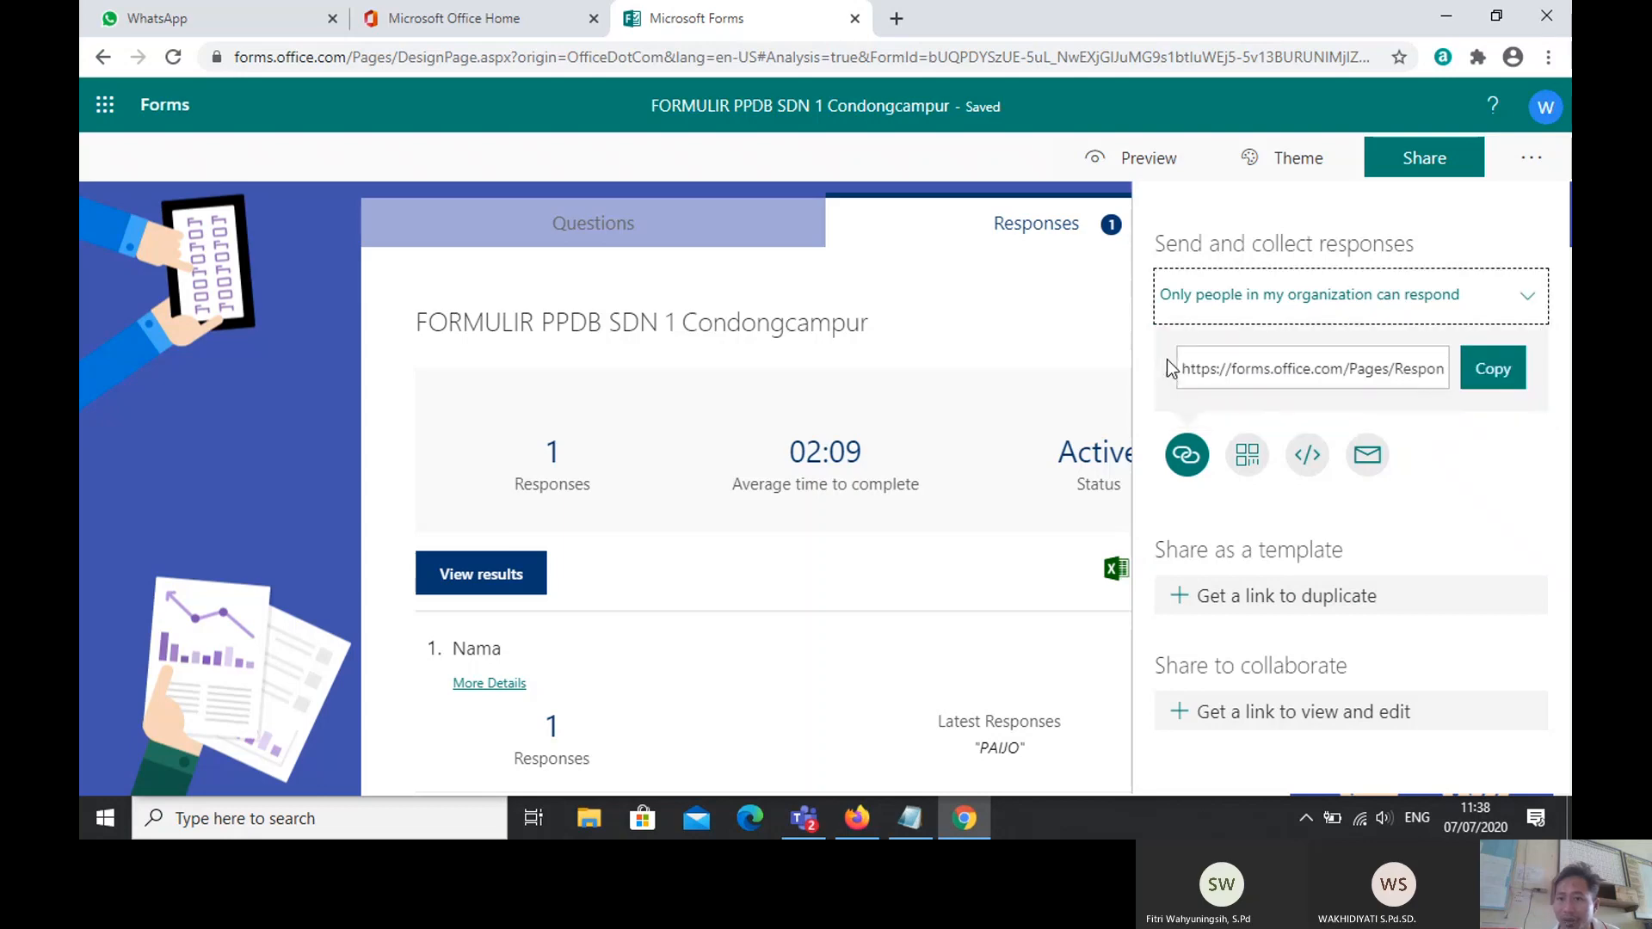
click(1531, 296)
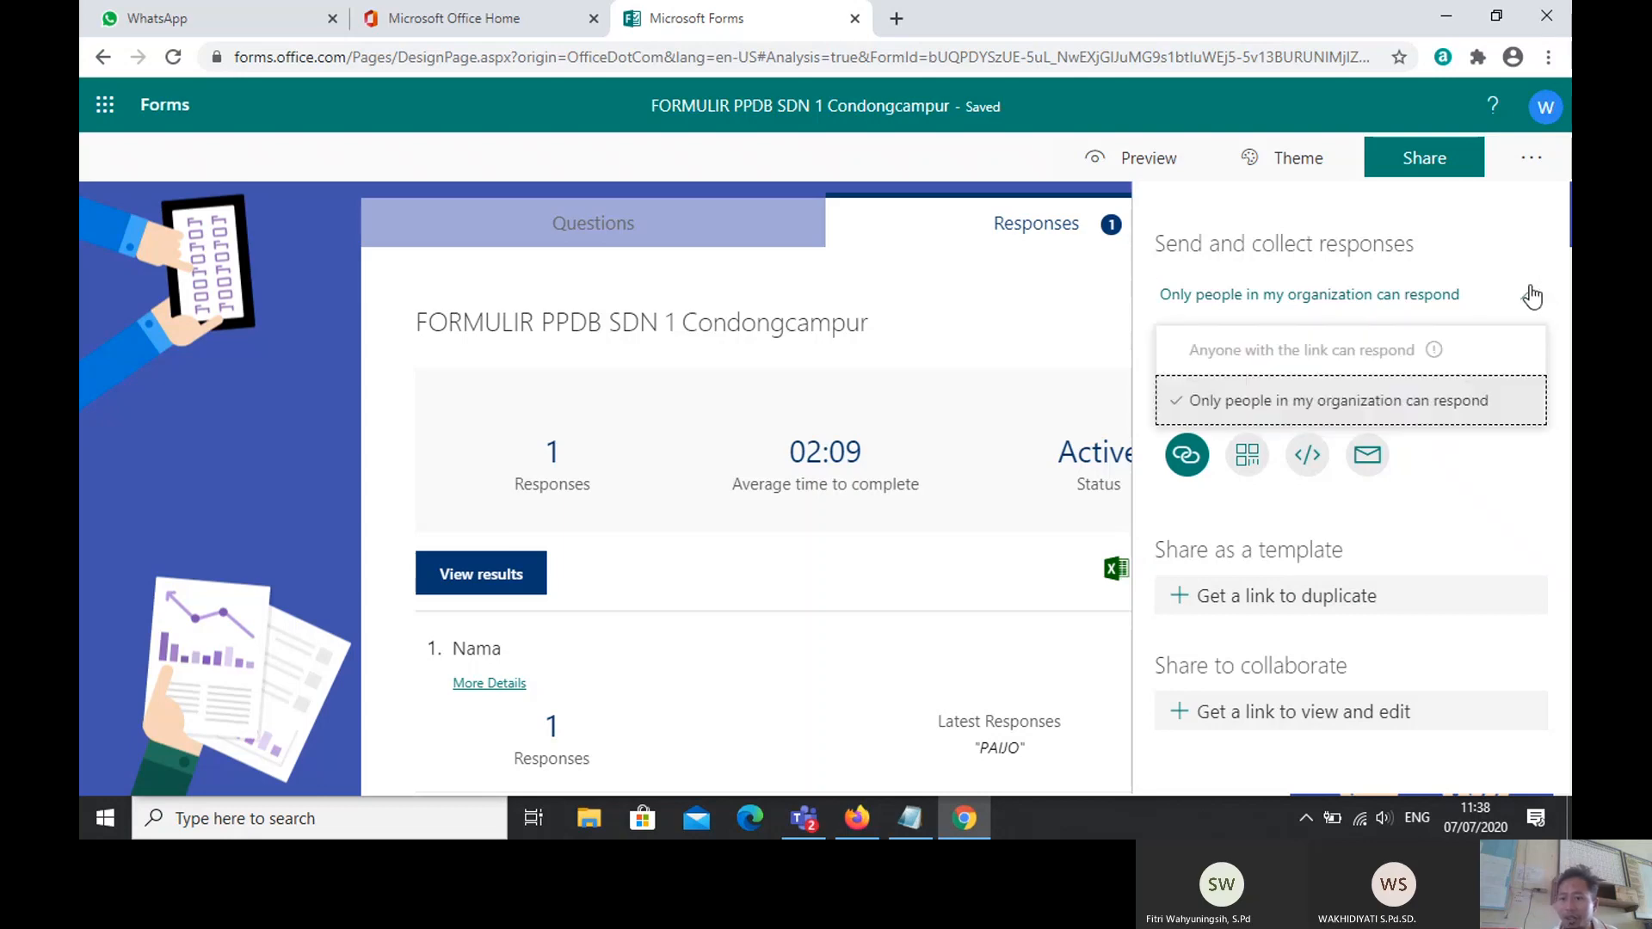
click(1412, 348)
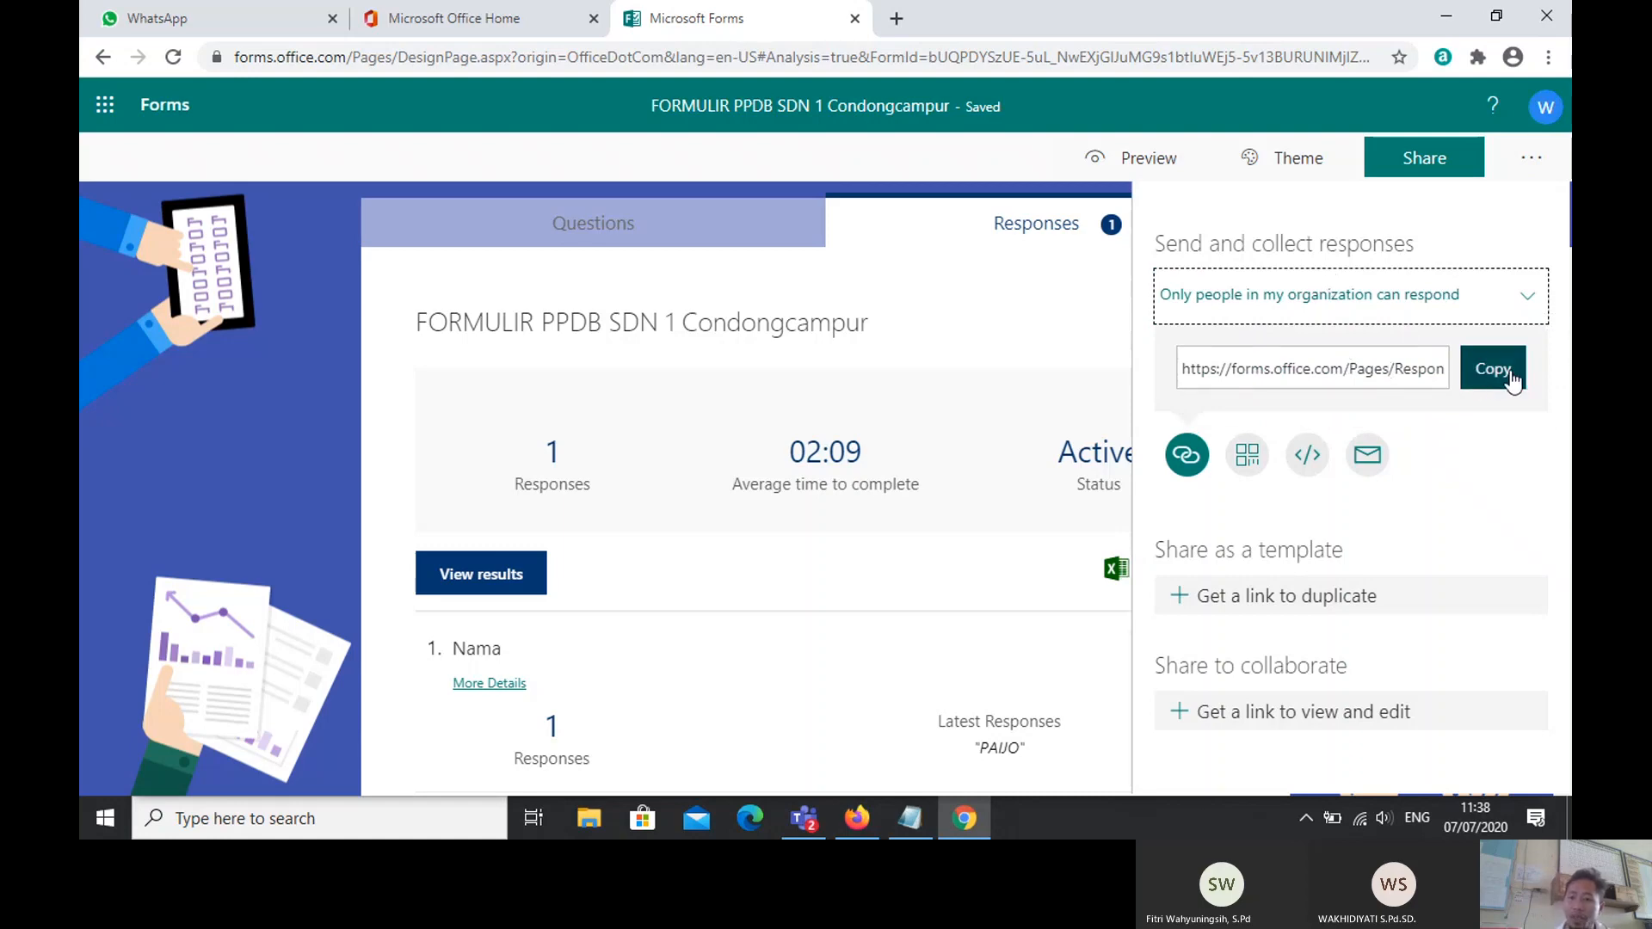
Step: Look at the QR code, embed and e-mail sharing options, then copy the form's response link
click(1249, 459)
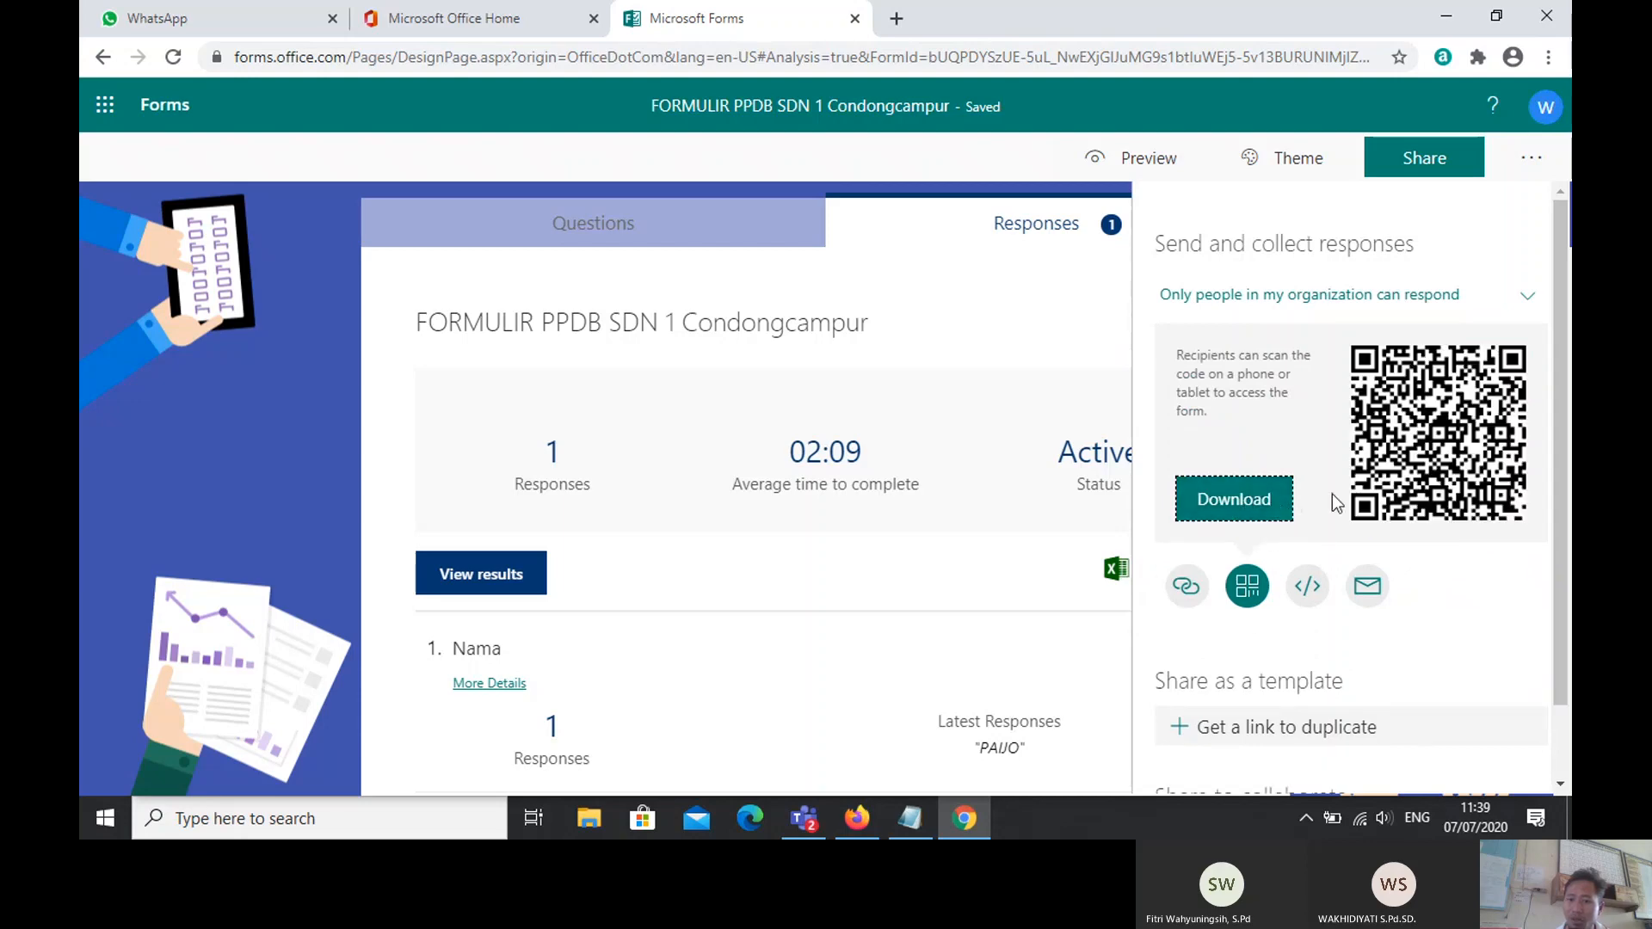
click(1306, 587)
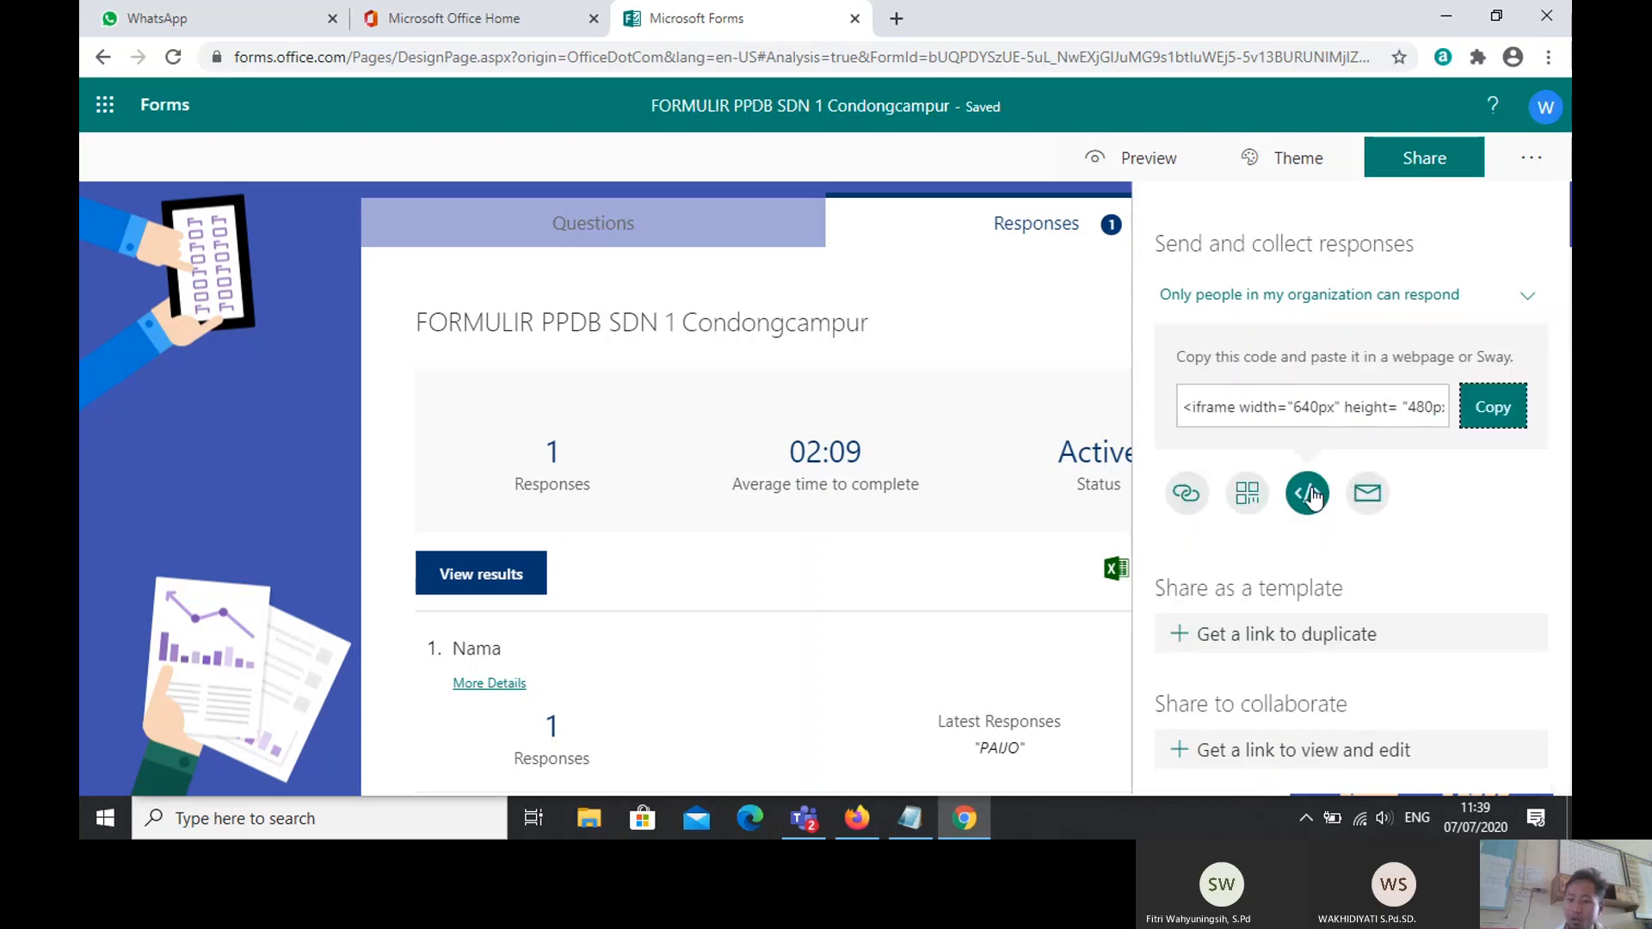
click(1379, 508)
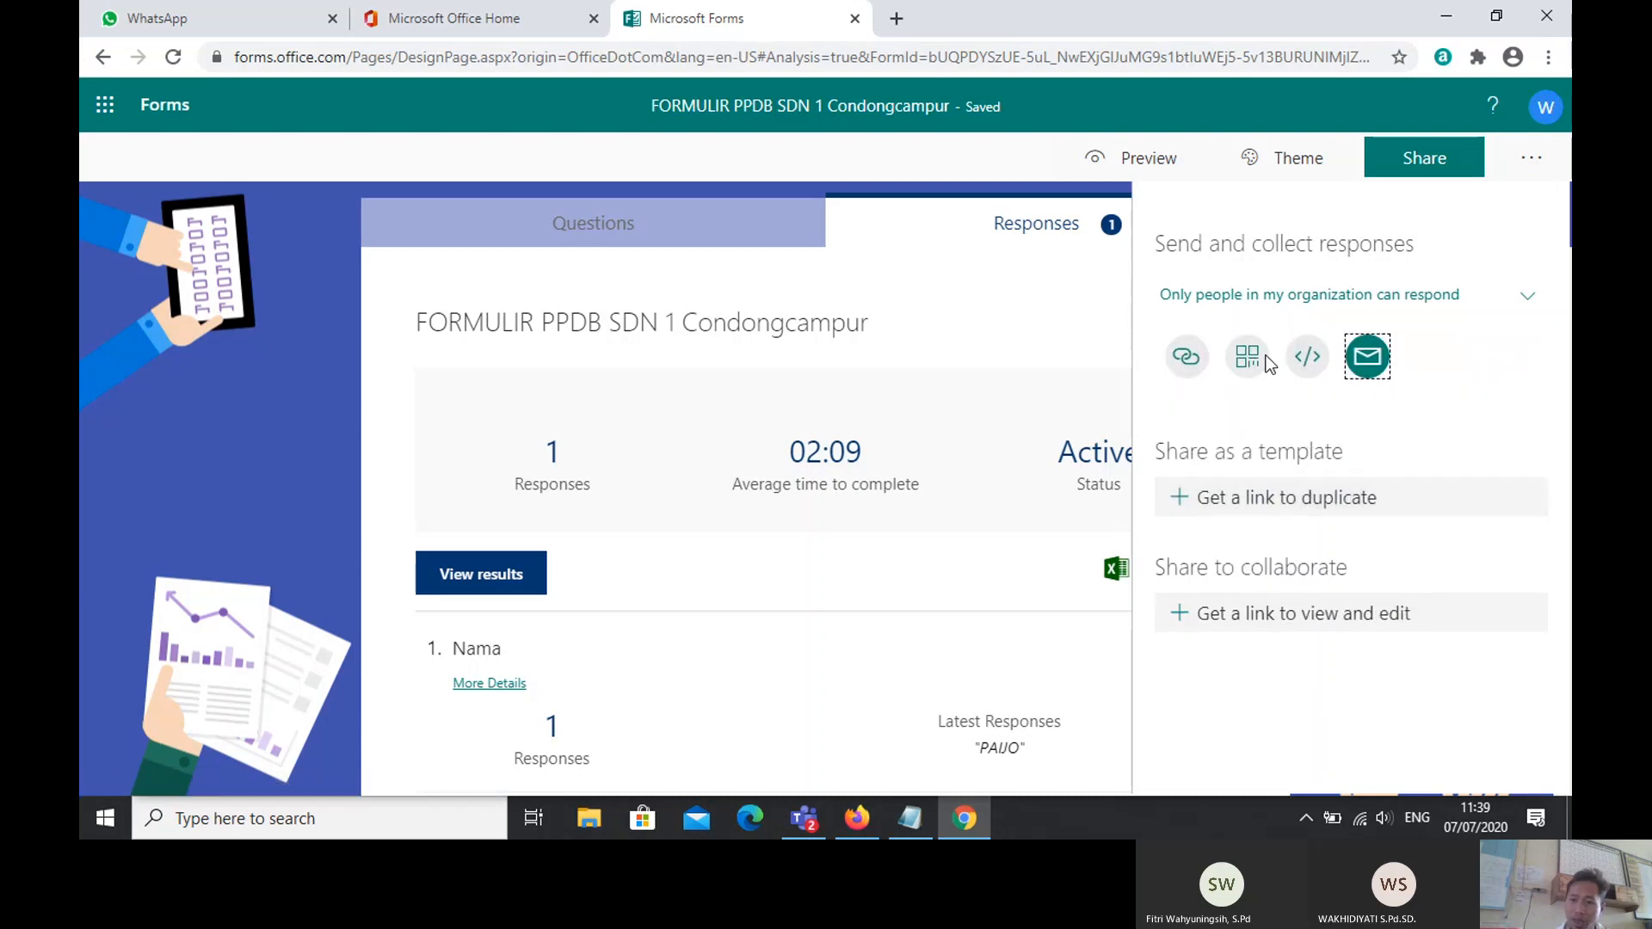
click(1185, 356)
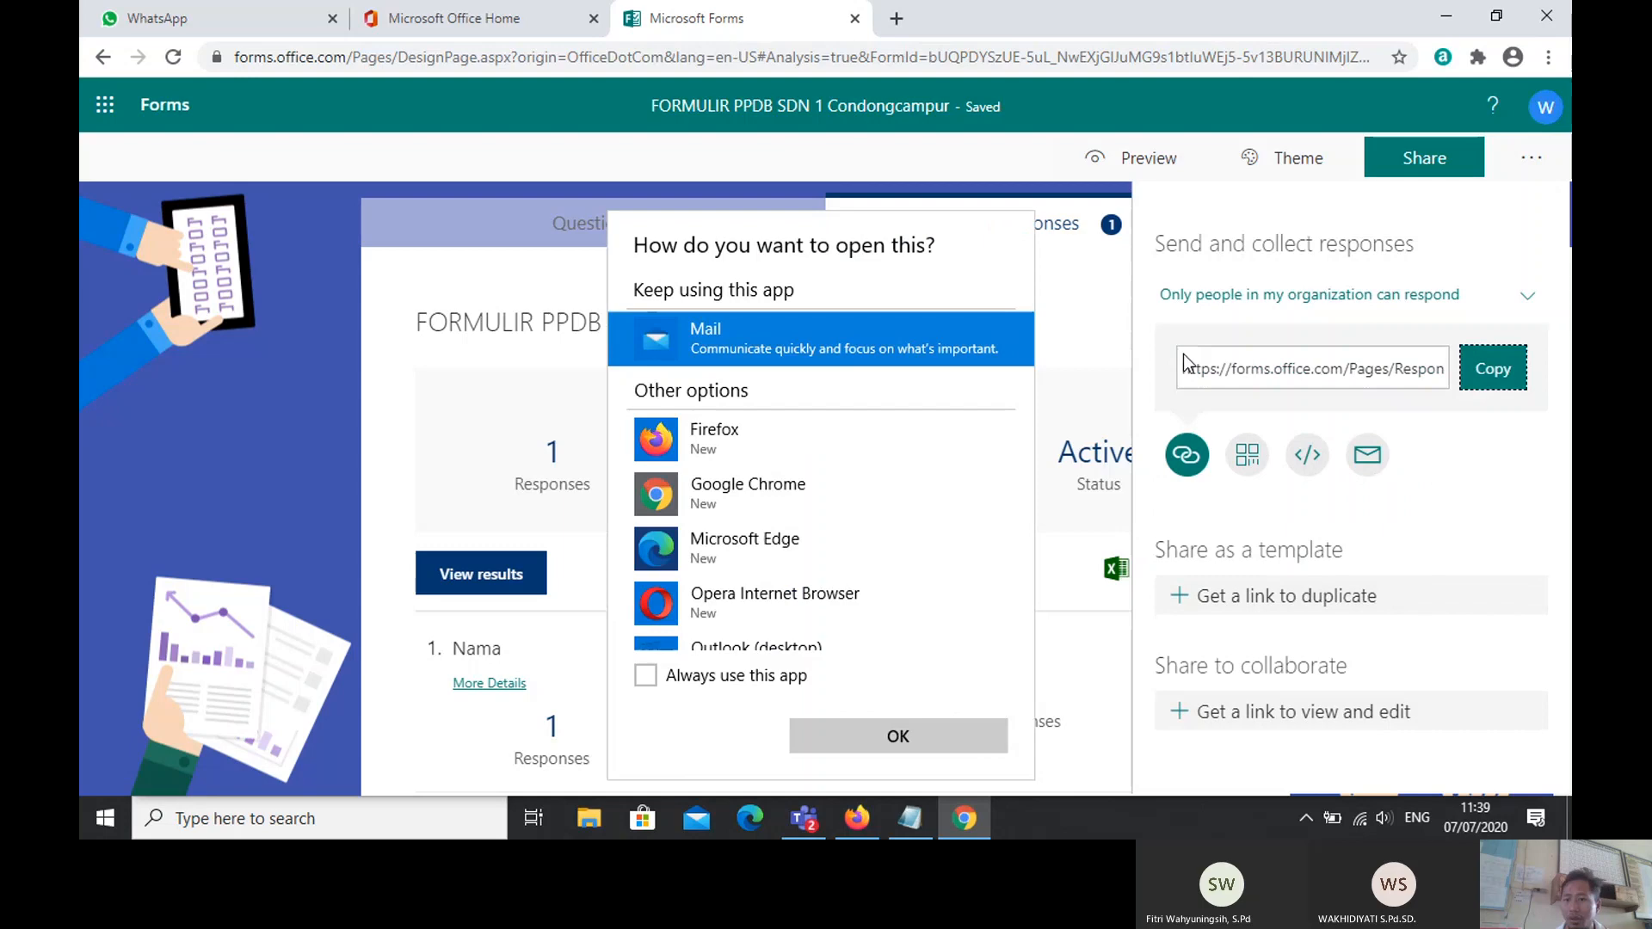
click(1490, 370)
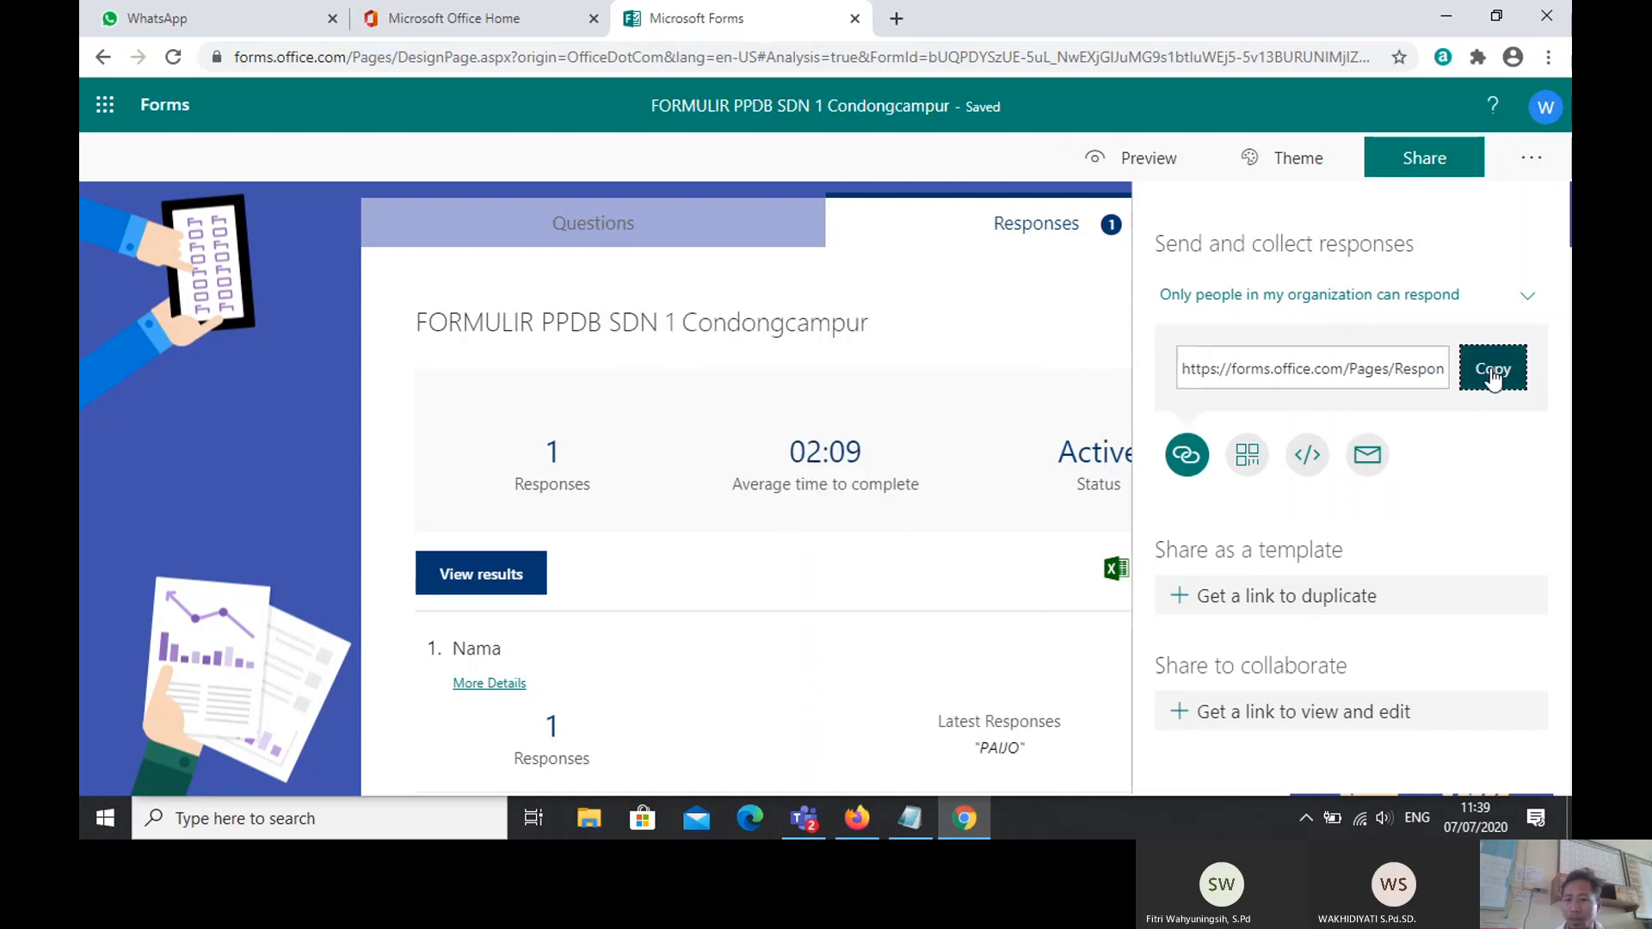
click(1492, 379)
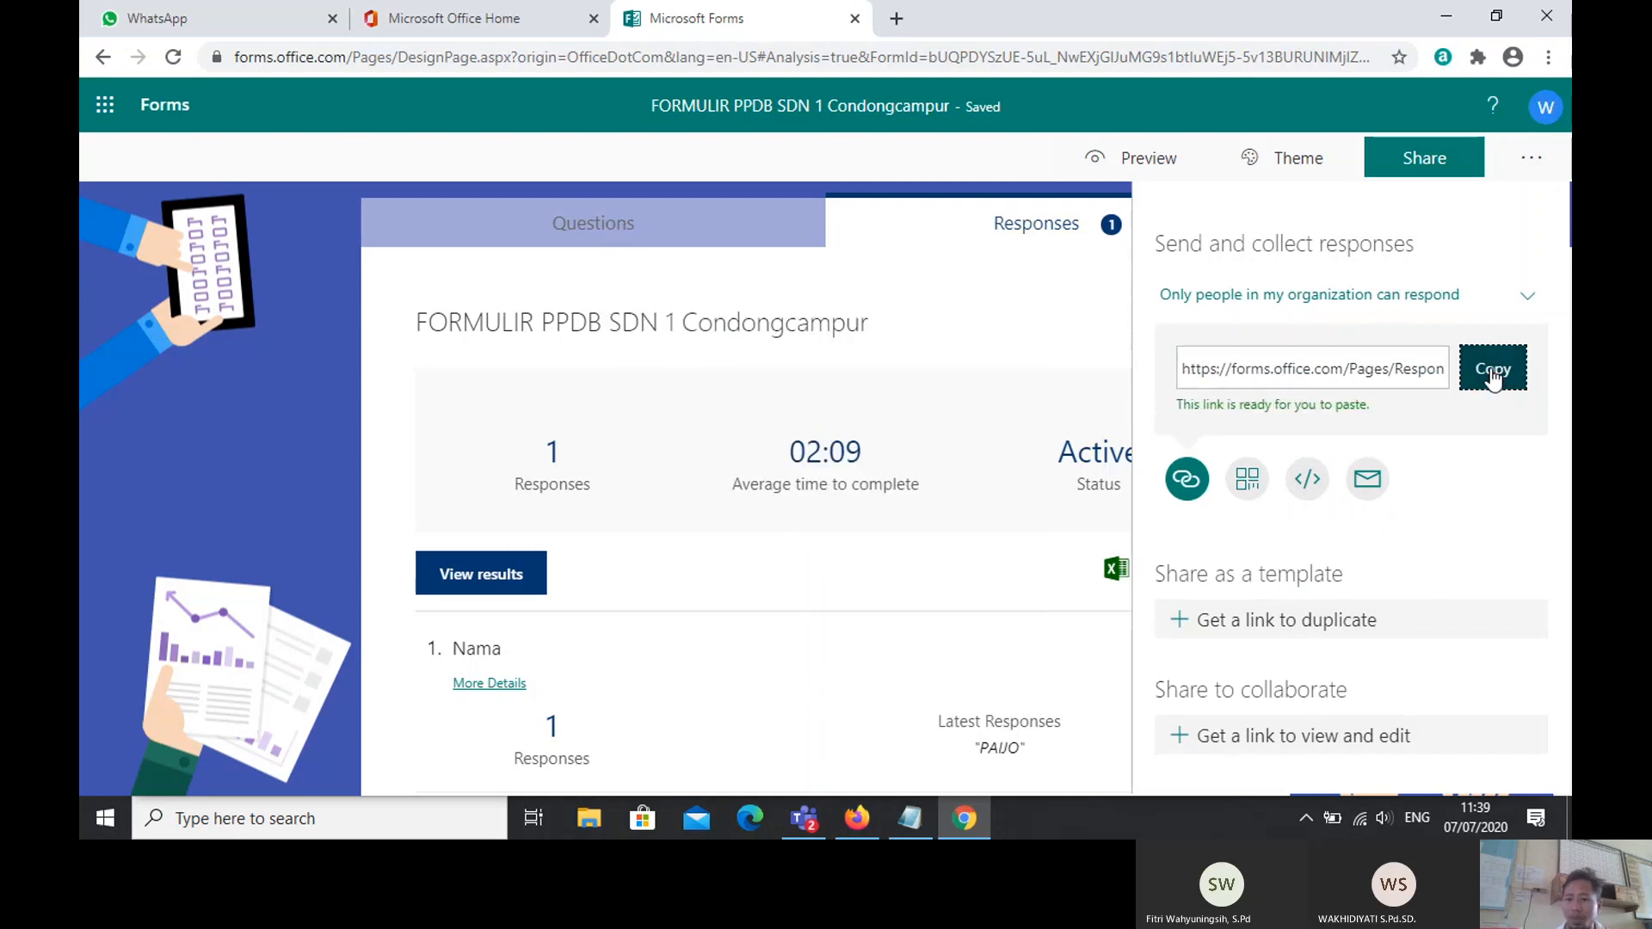
click(896, 18)
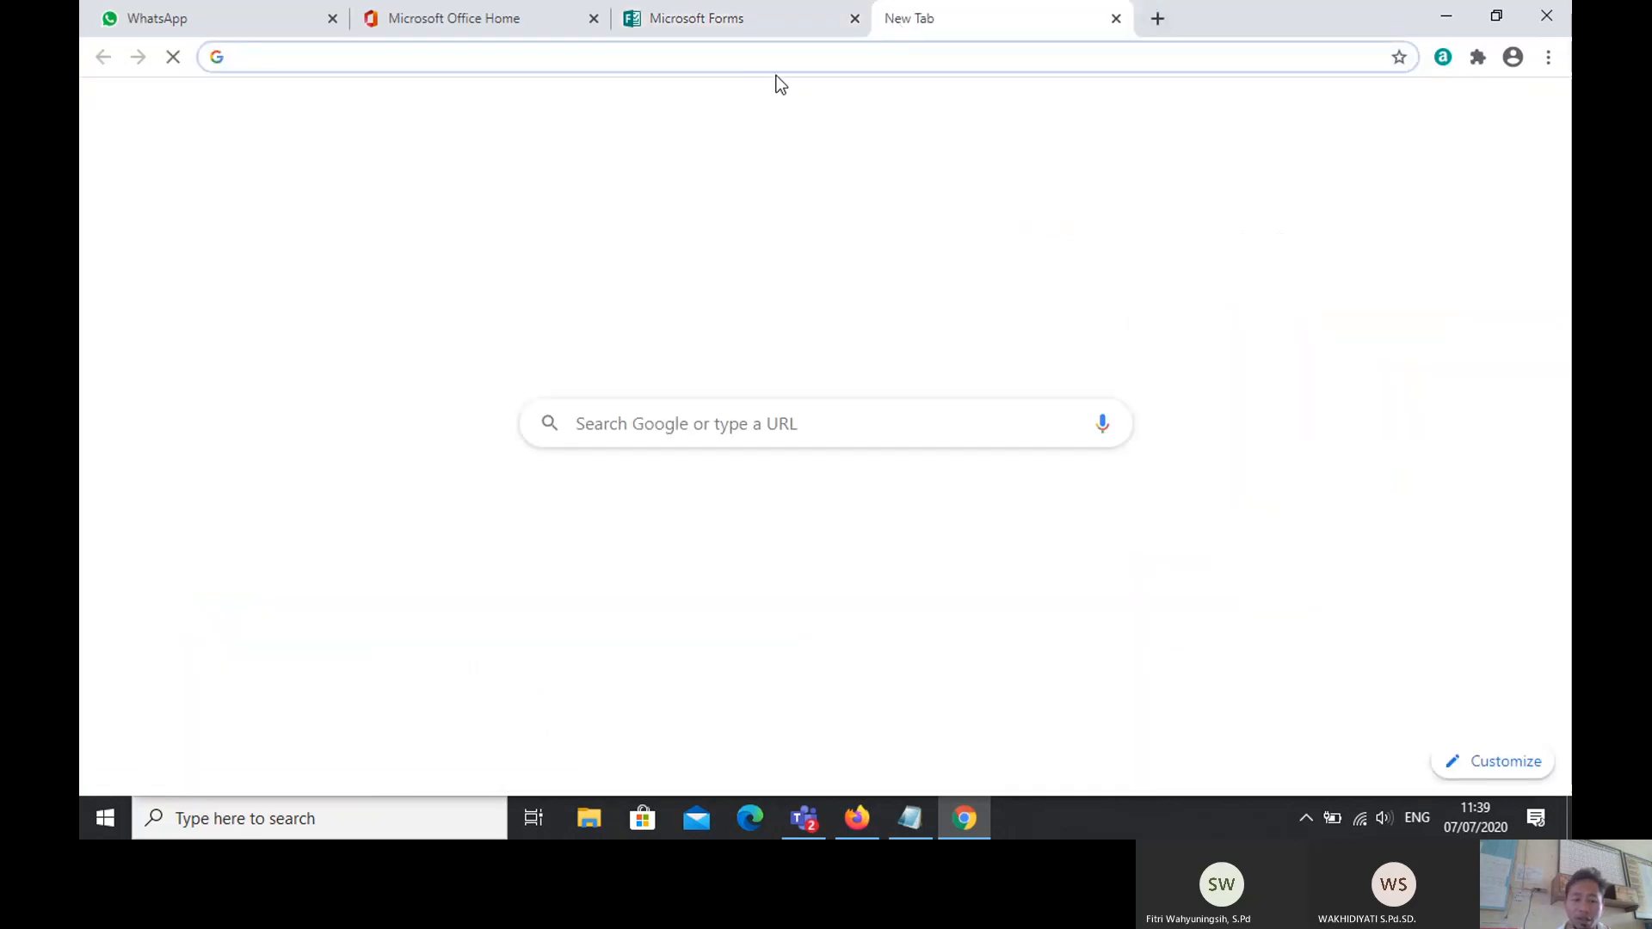
Step: Go to gg.gg and paste the form's long response link into the shortener
text(gg)
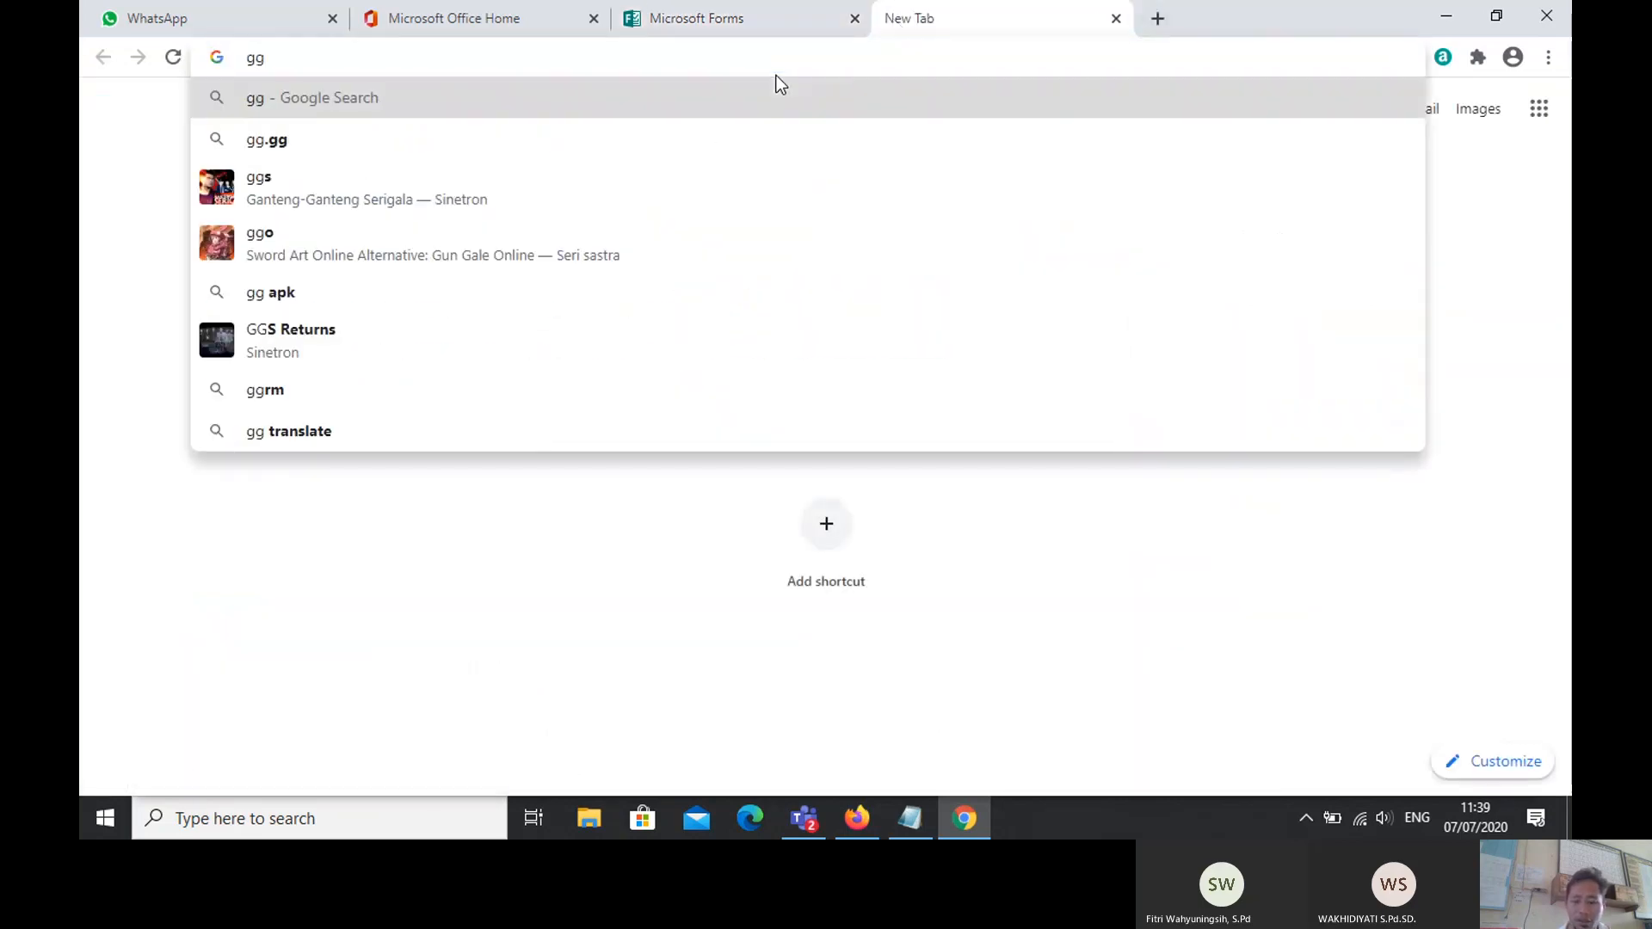
text(.gg)
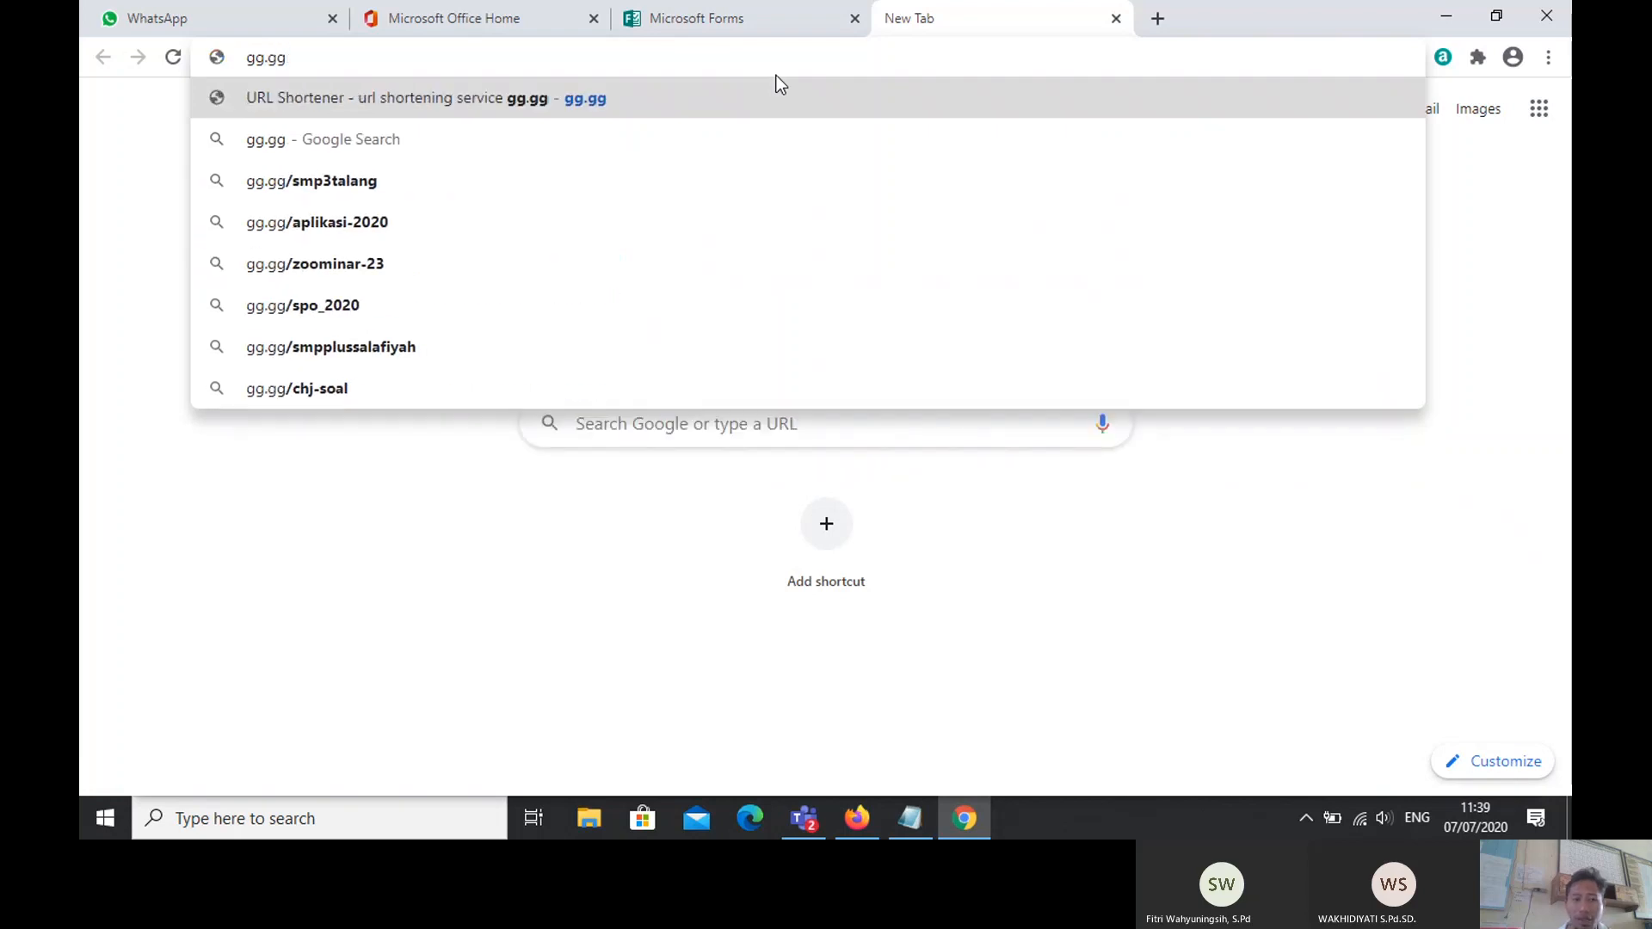
key(Return)
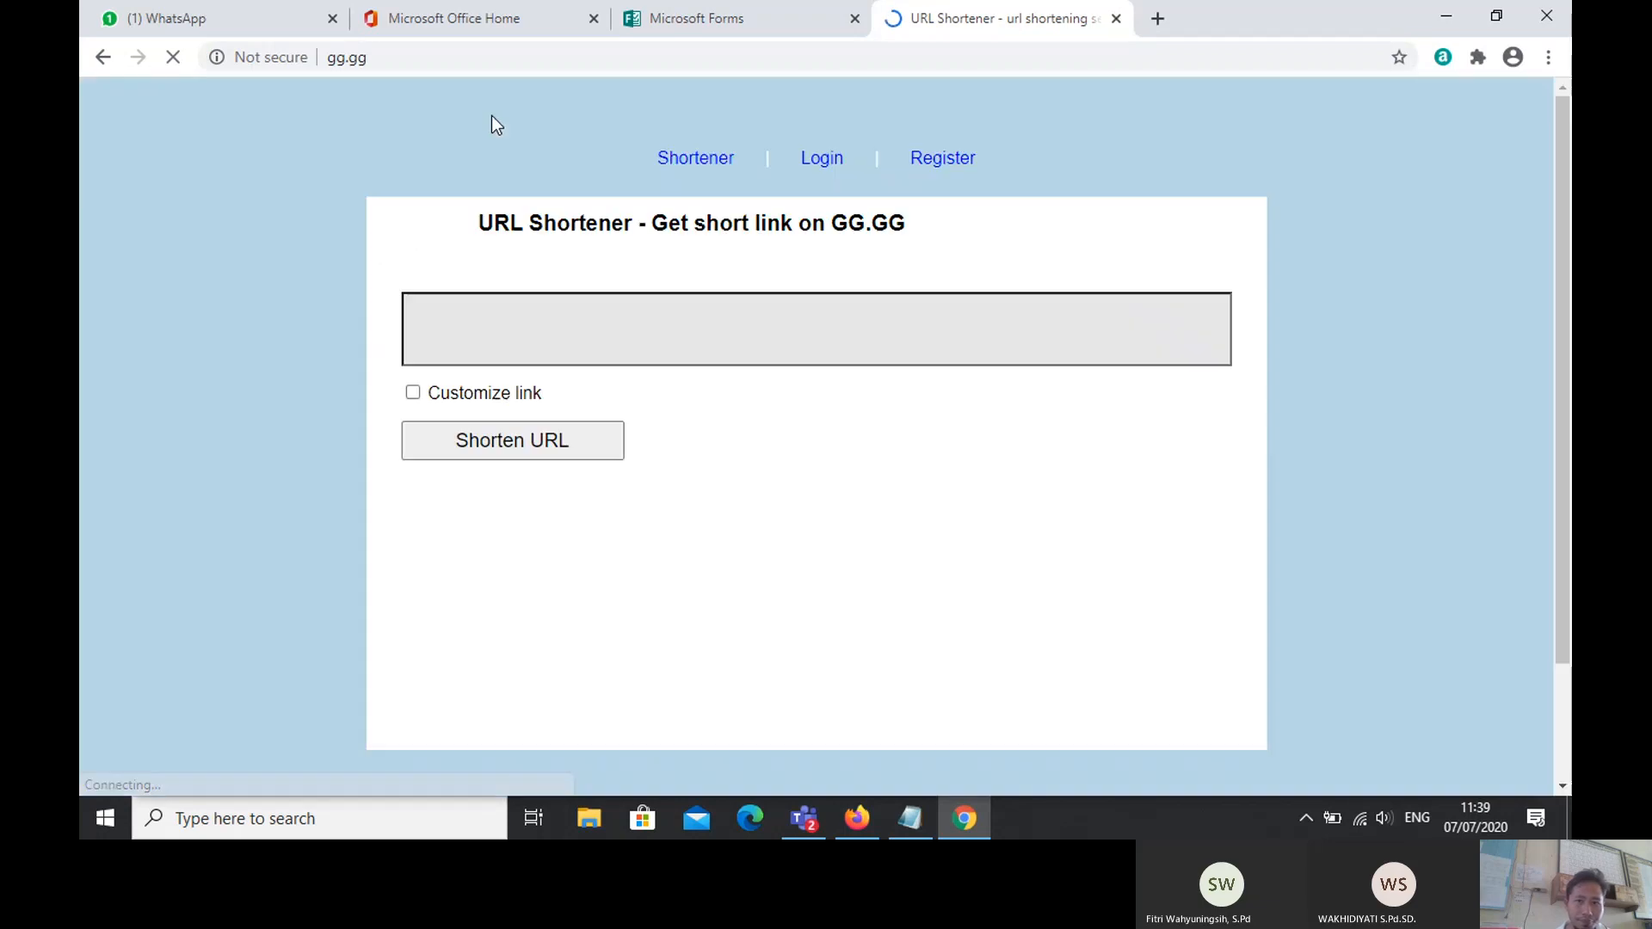
click(505, 364)
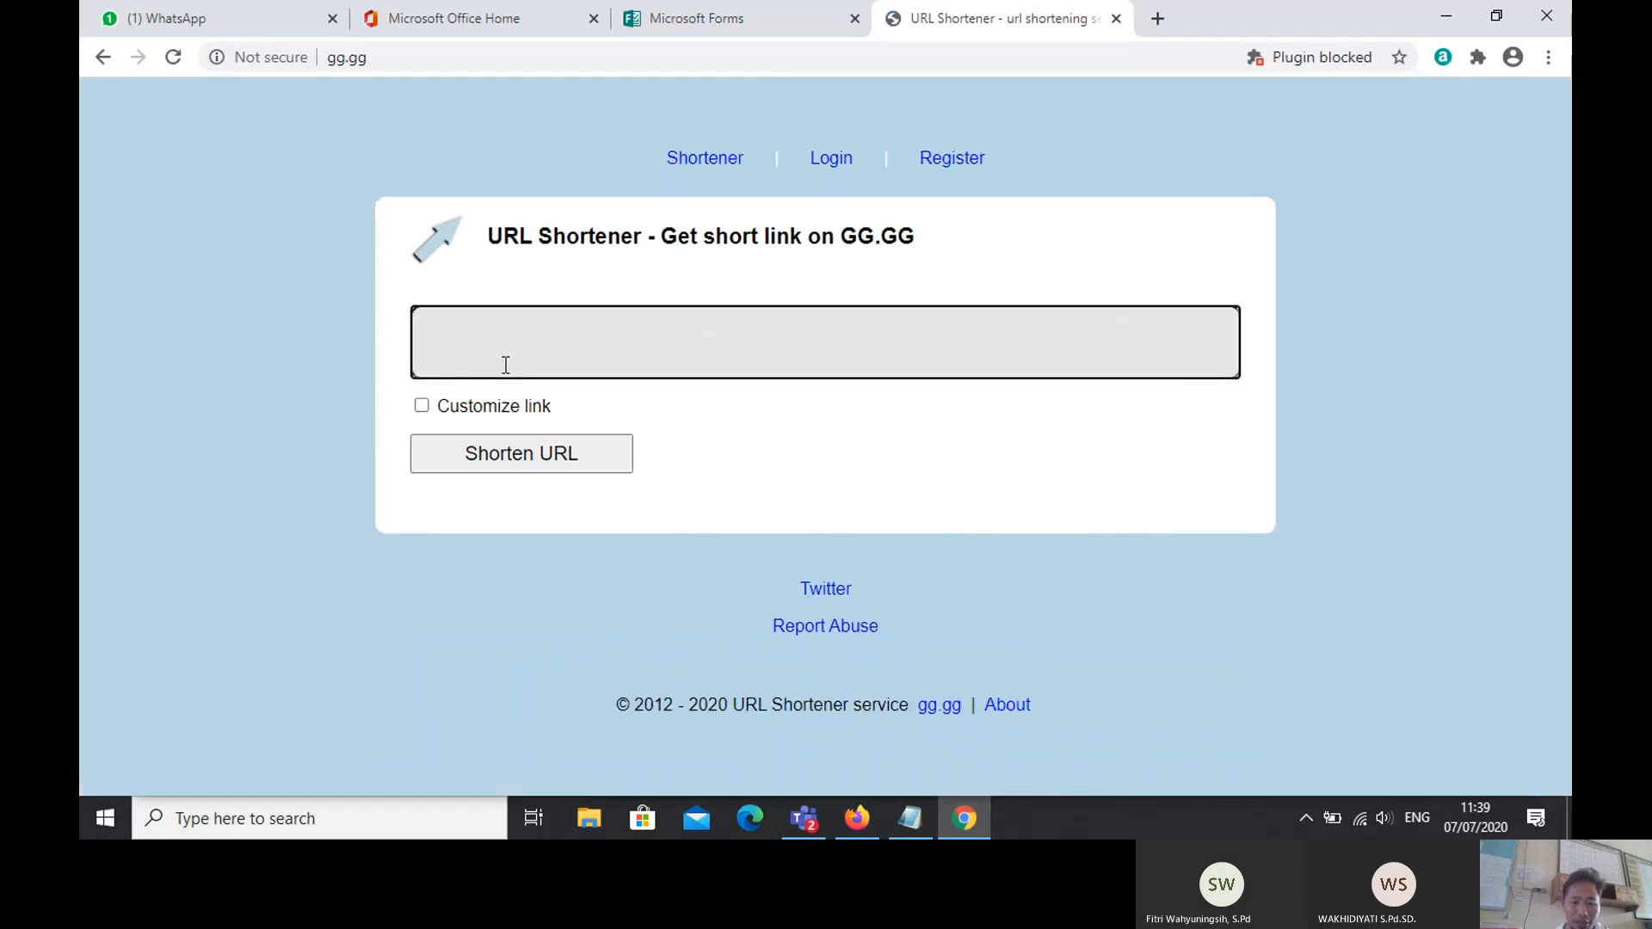
key(ctrl+v)
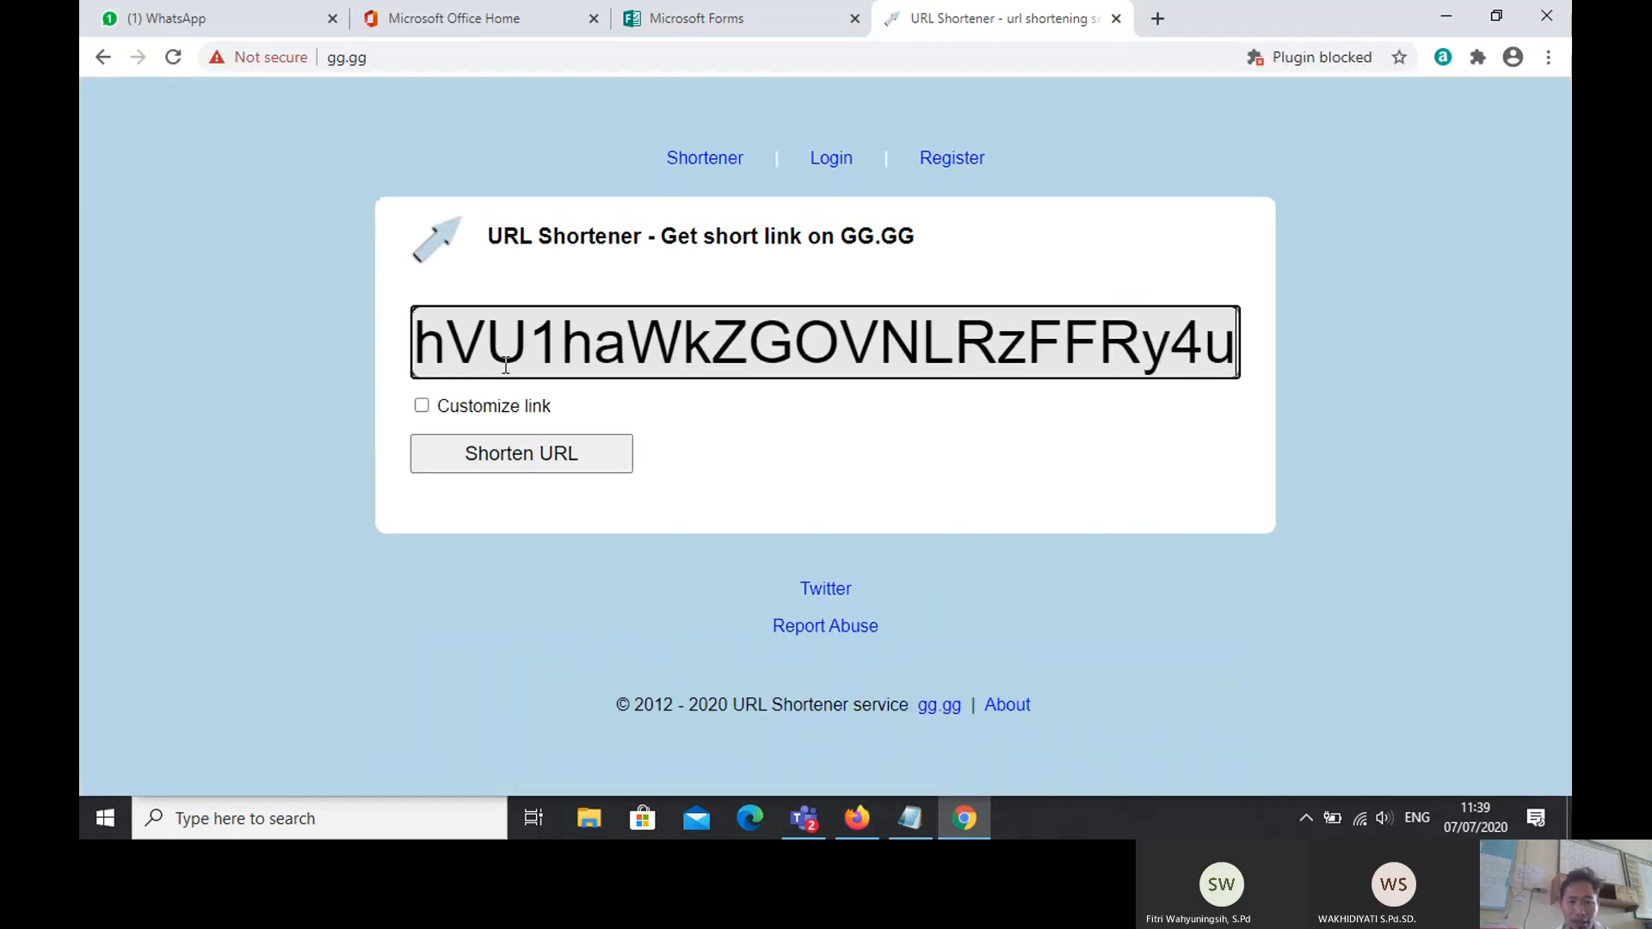
Step: Shorten it with the custom alias PPDBSDN1Condong and select the resulting short link
click(421, 407)
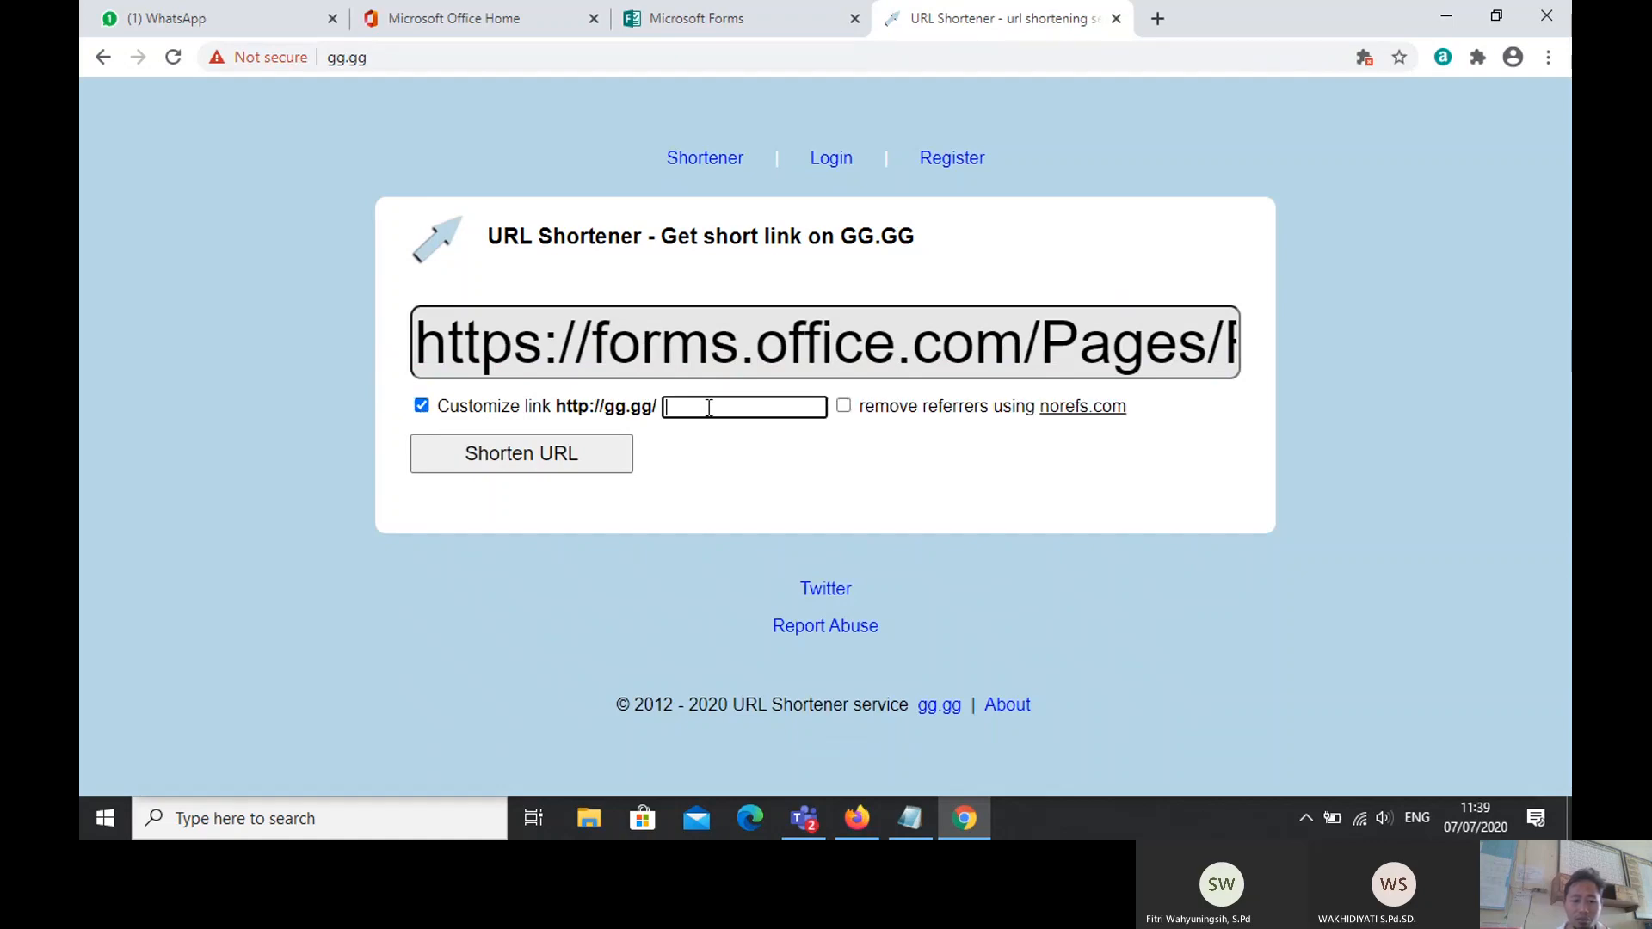
key(Caps_Lock)
text(PPDBSDN)
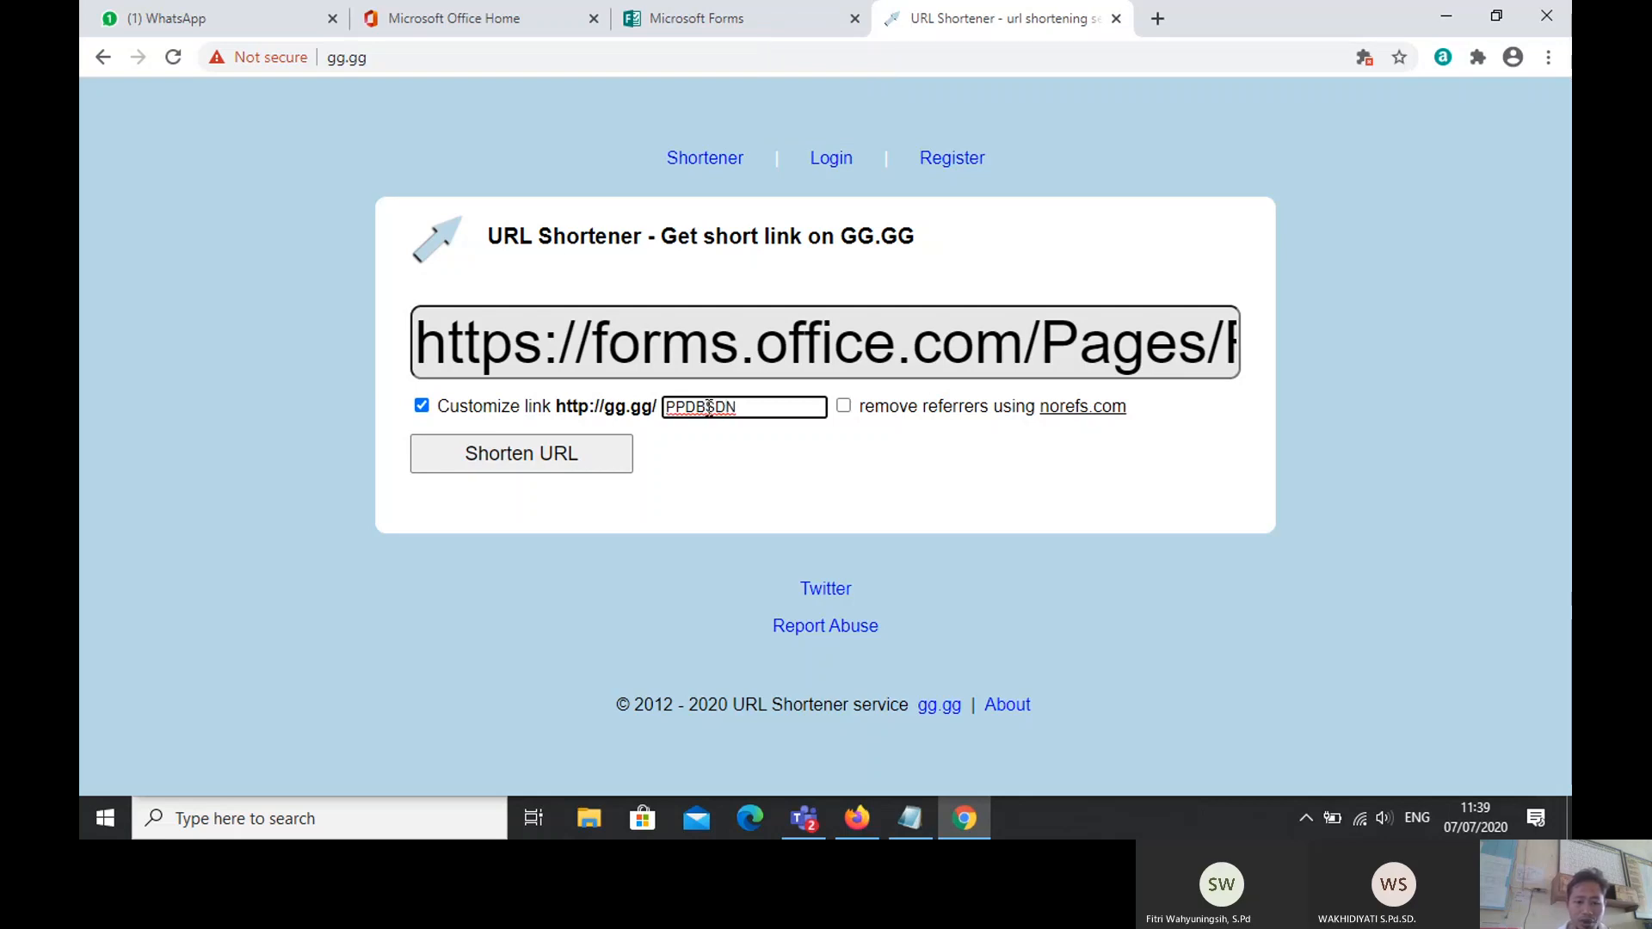
text(1C)
key(Caps_Lock)
text(ondong)
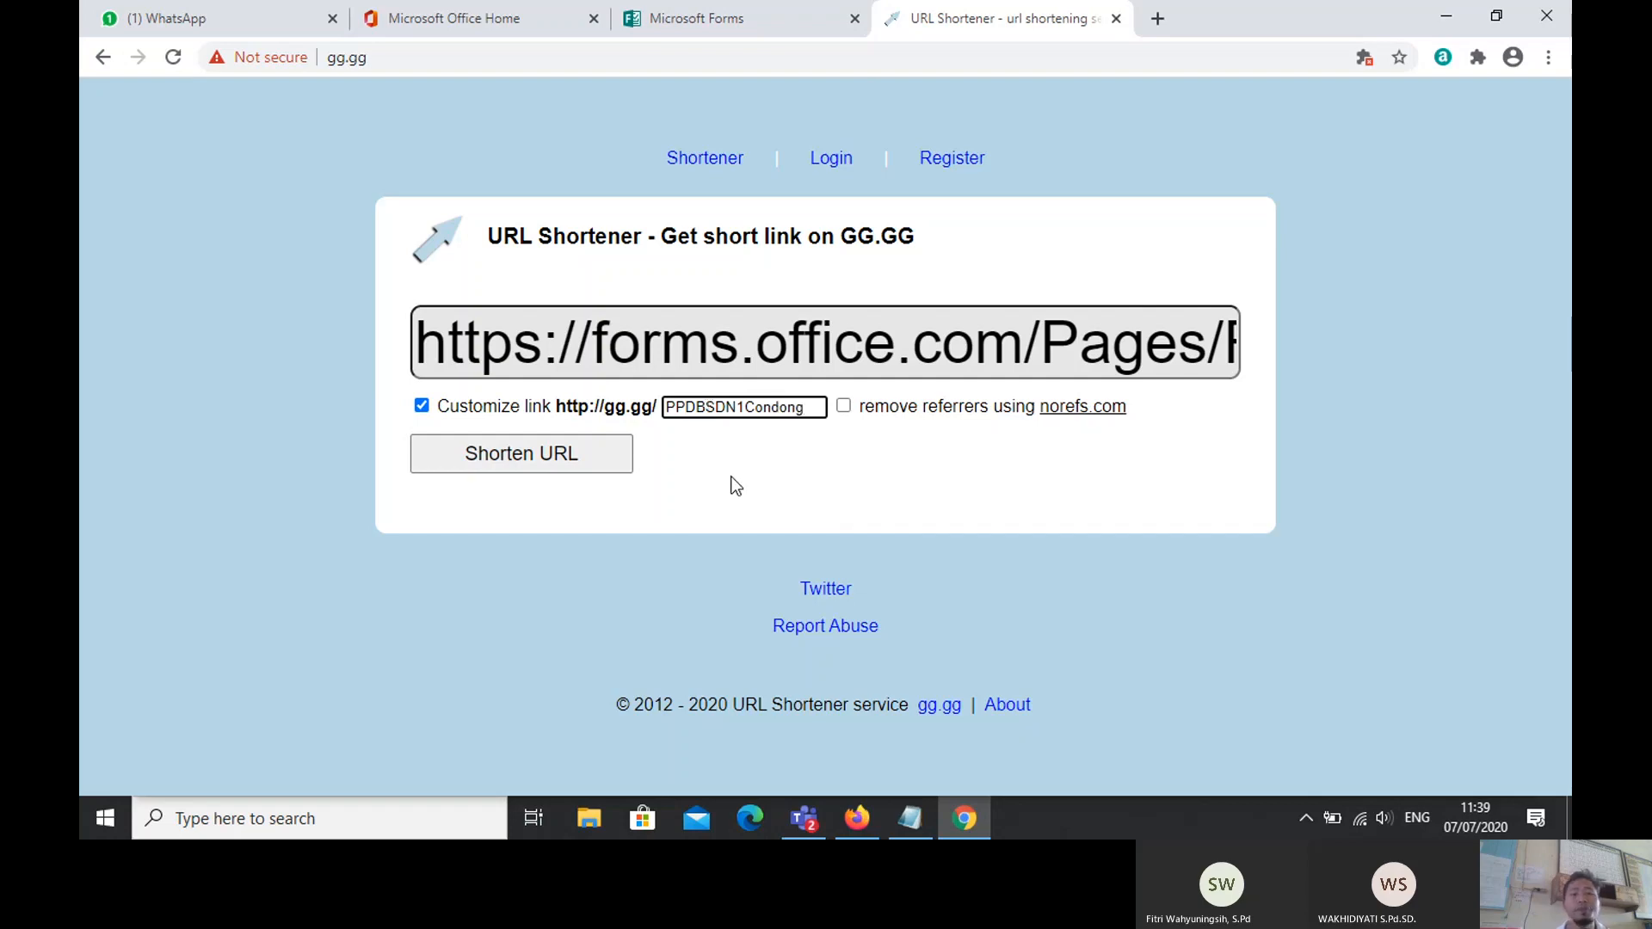
click(495, 461)
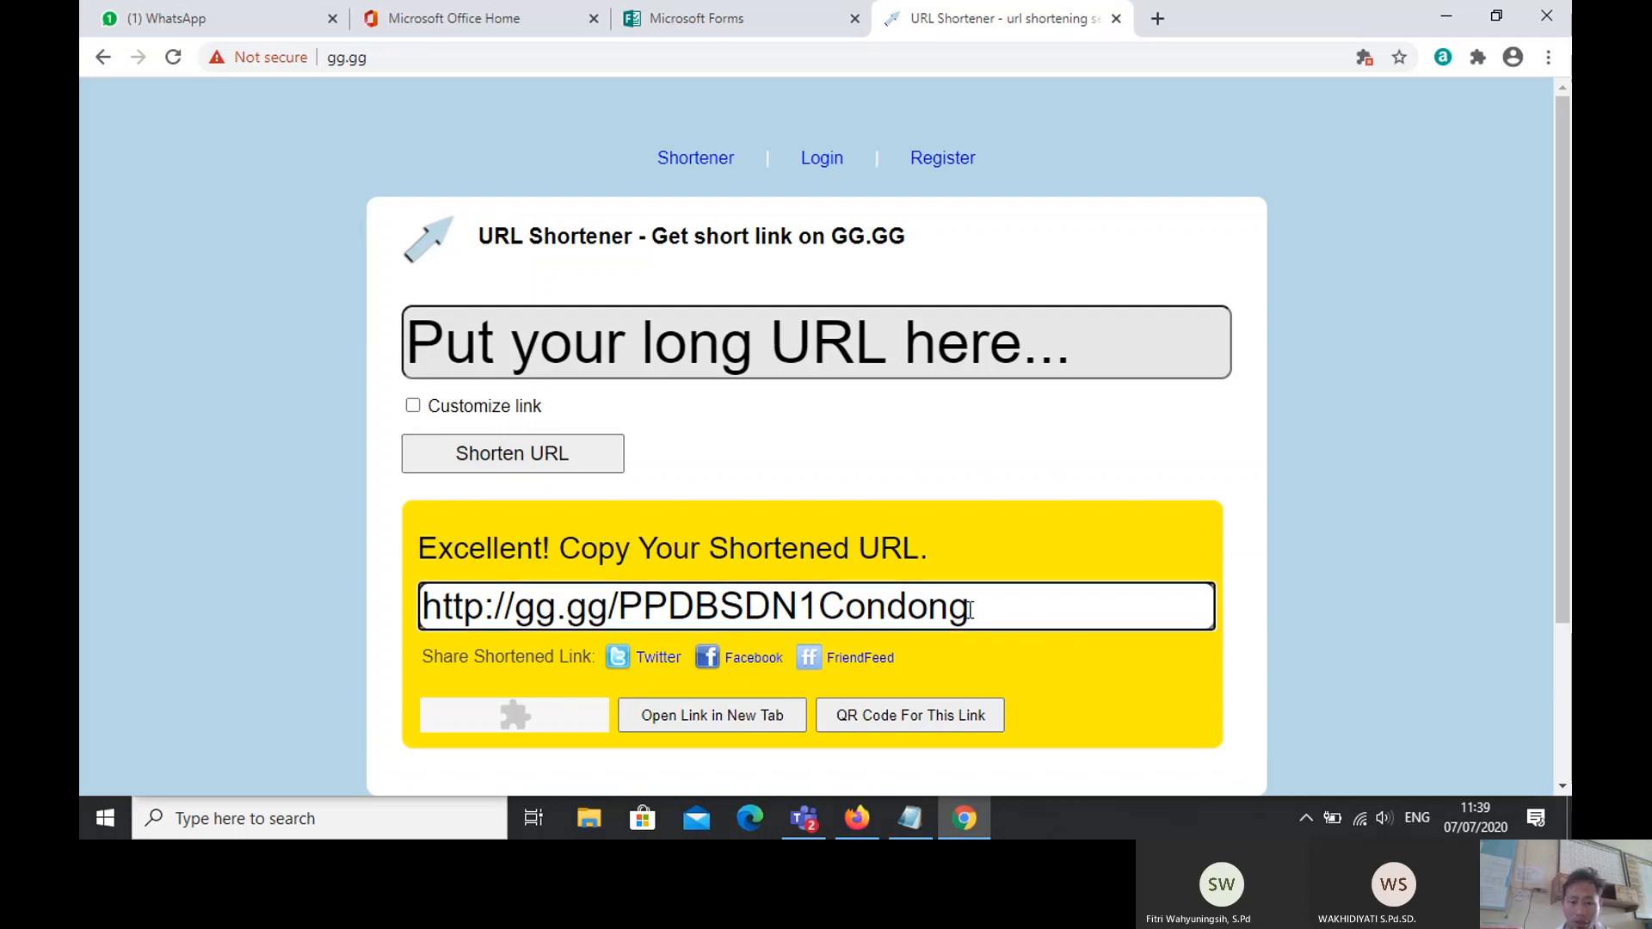
drag(969, 610, 369, 606)
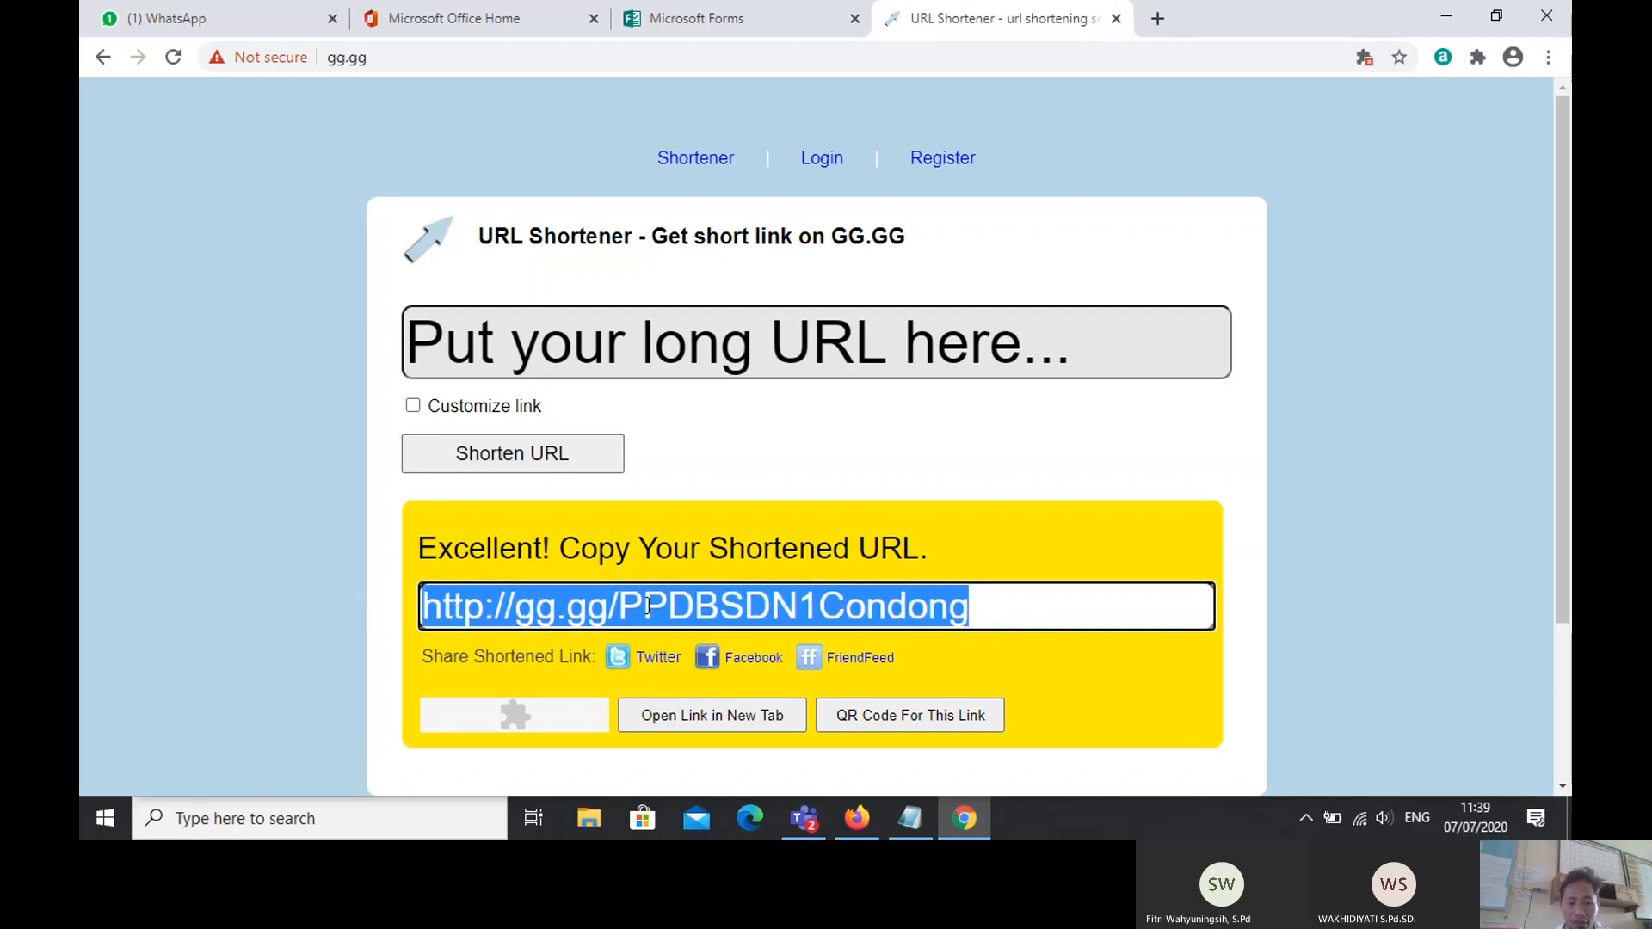
click(237, 822)
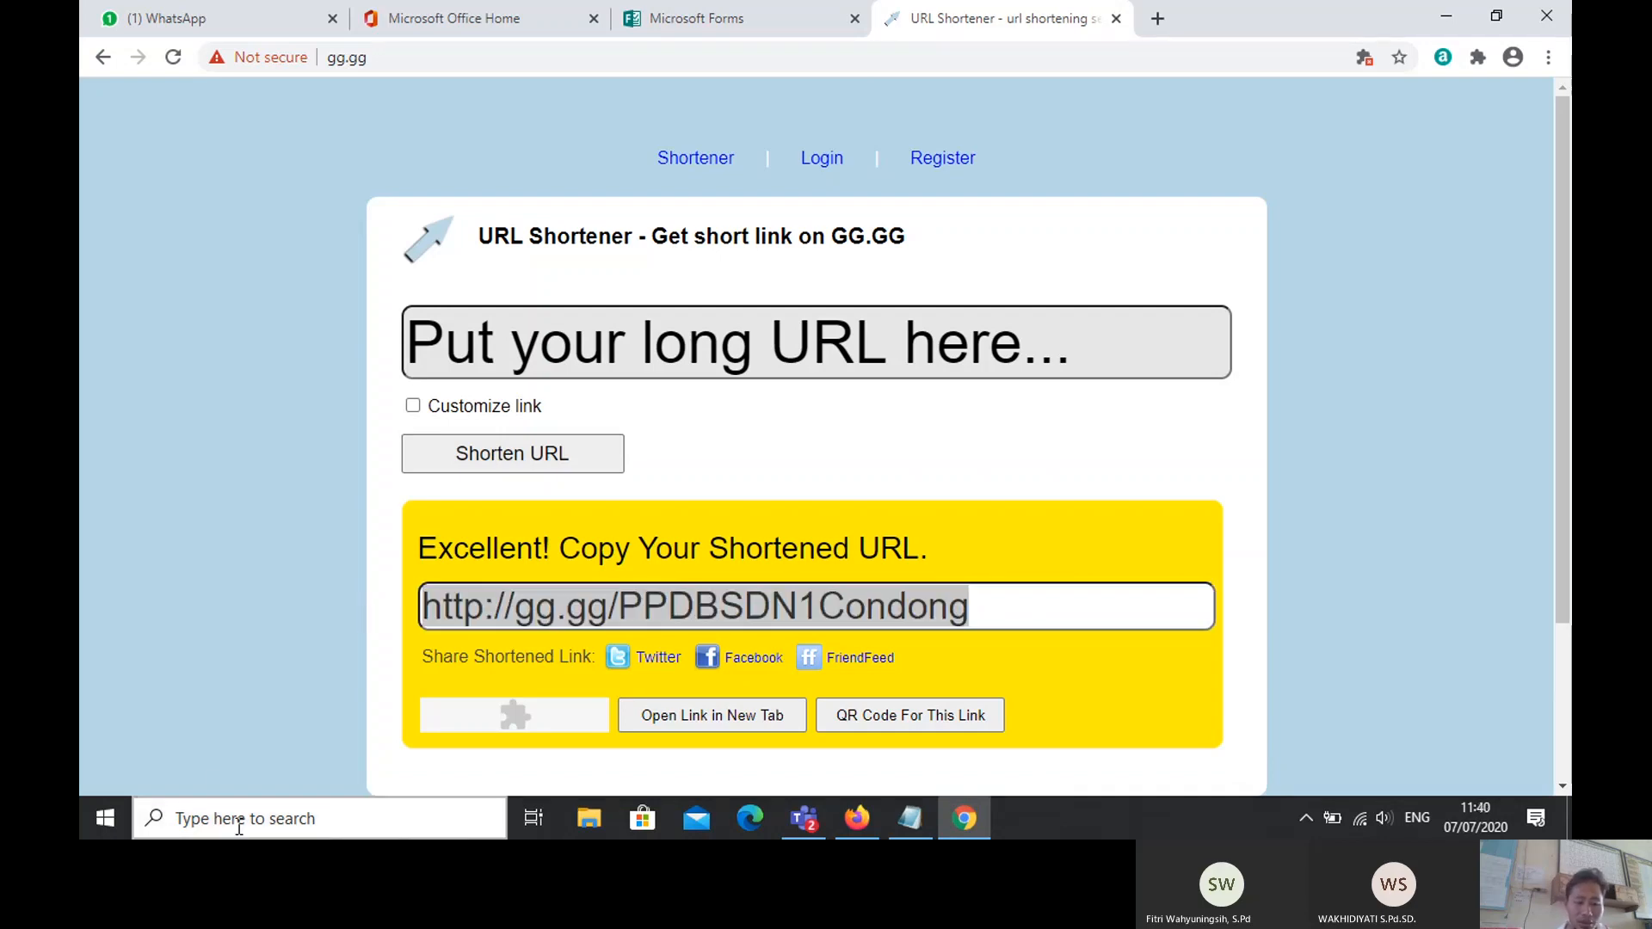
Step: Launch Notepad and paste the short gg.gg link into a new note
text(note)
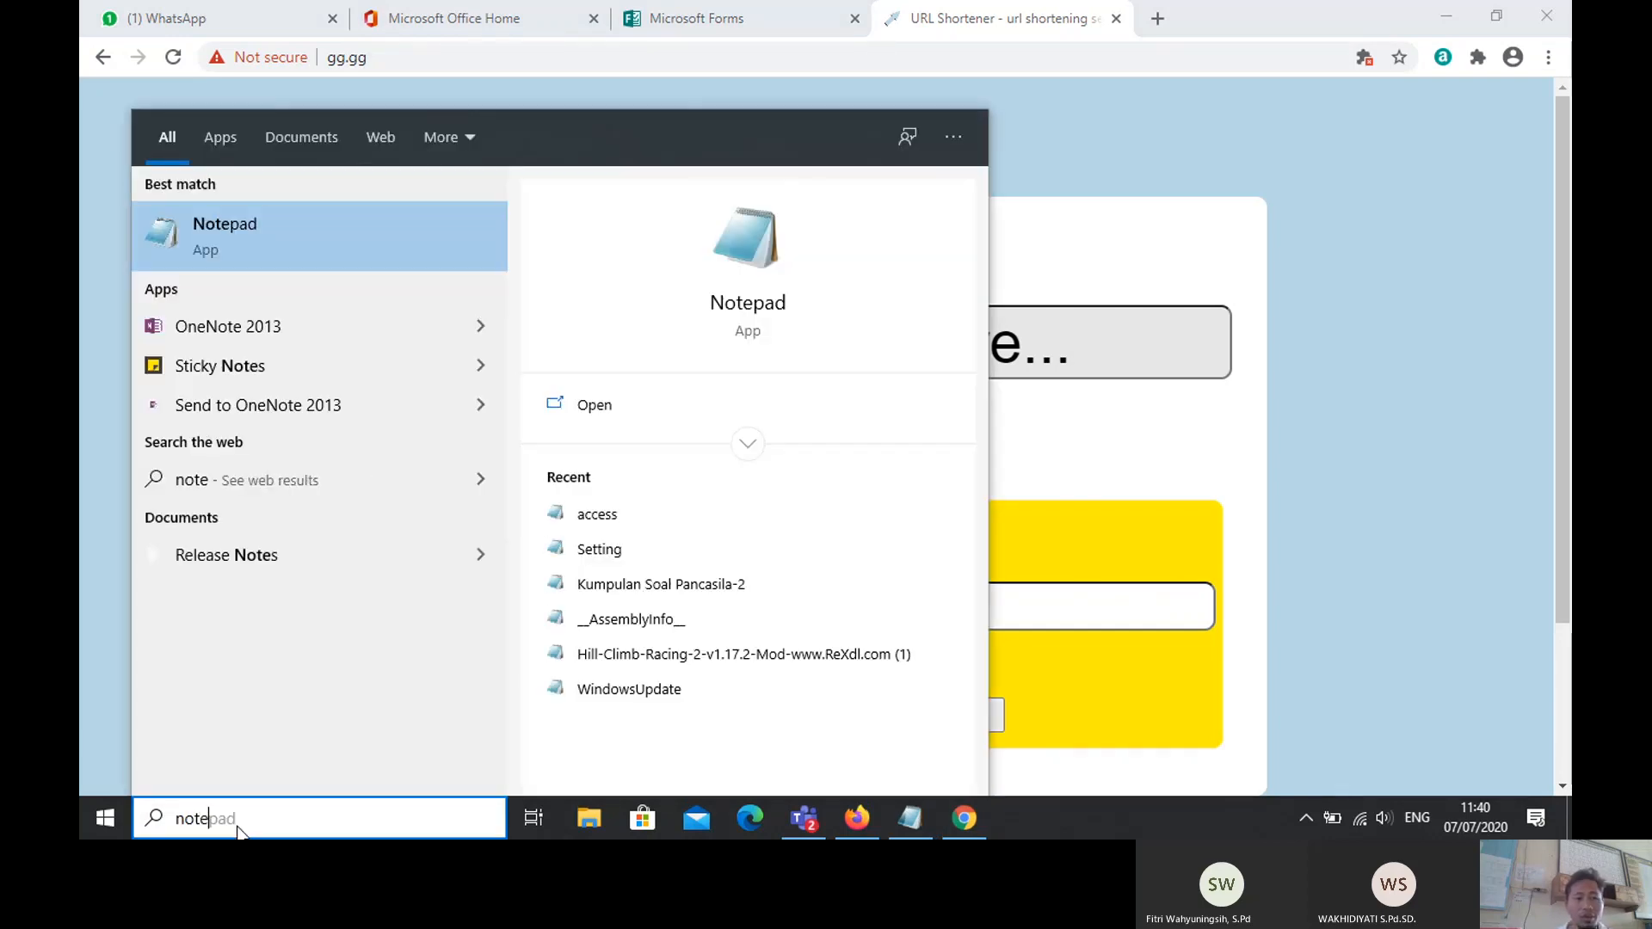
click(242, 248)
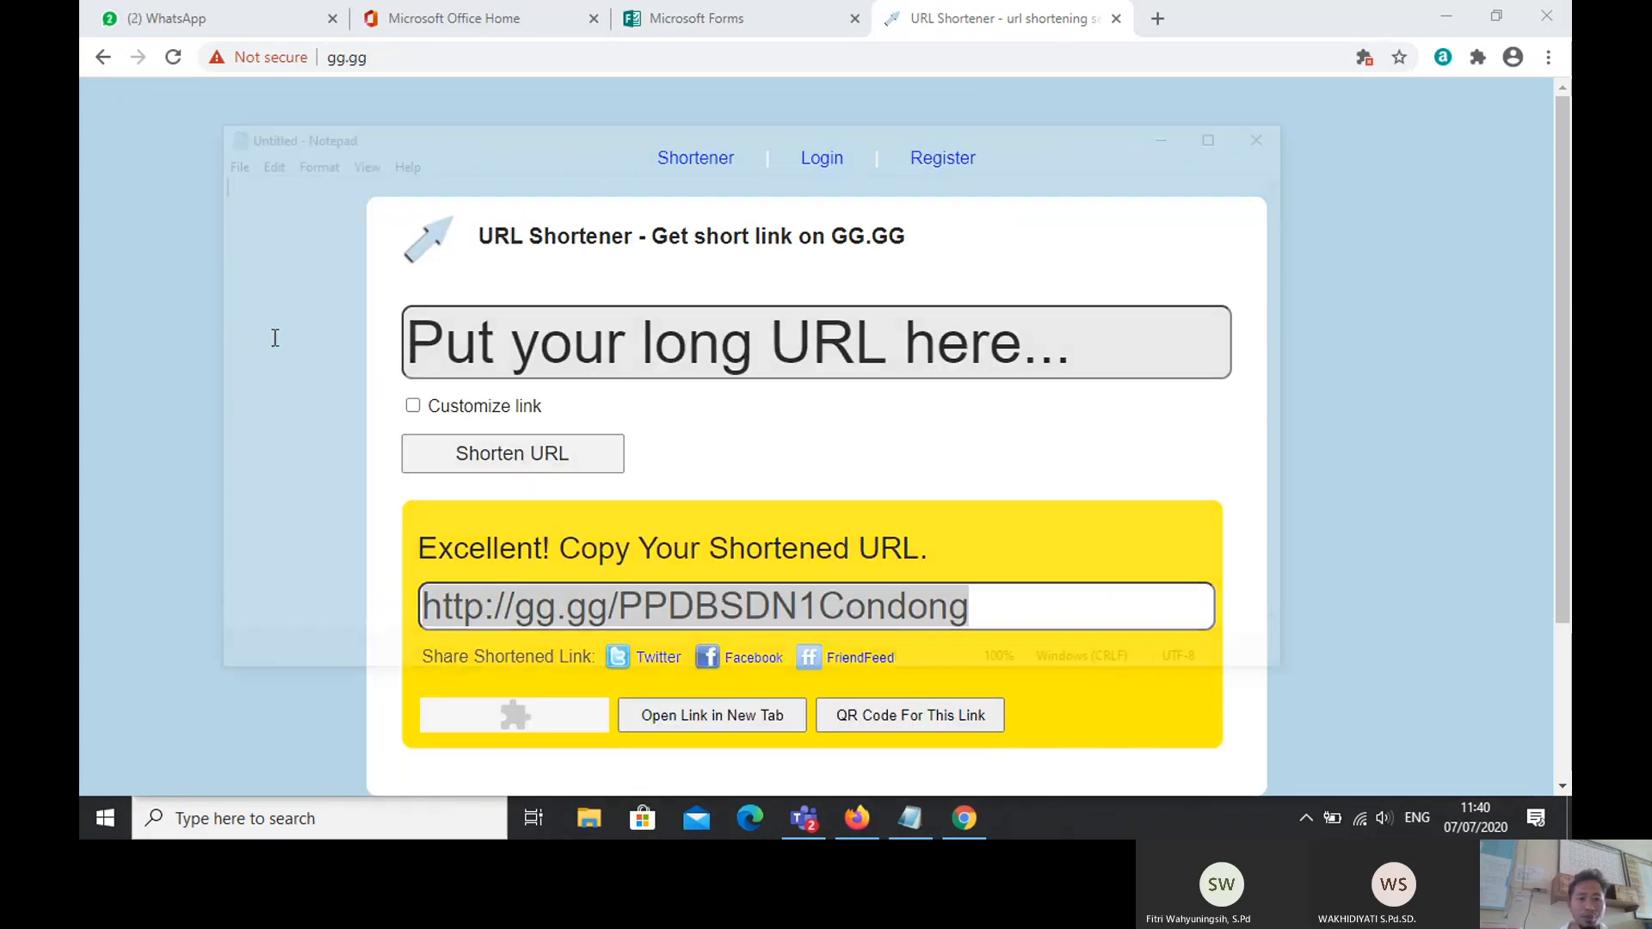
key(ctrl+v)
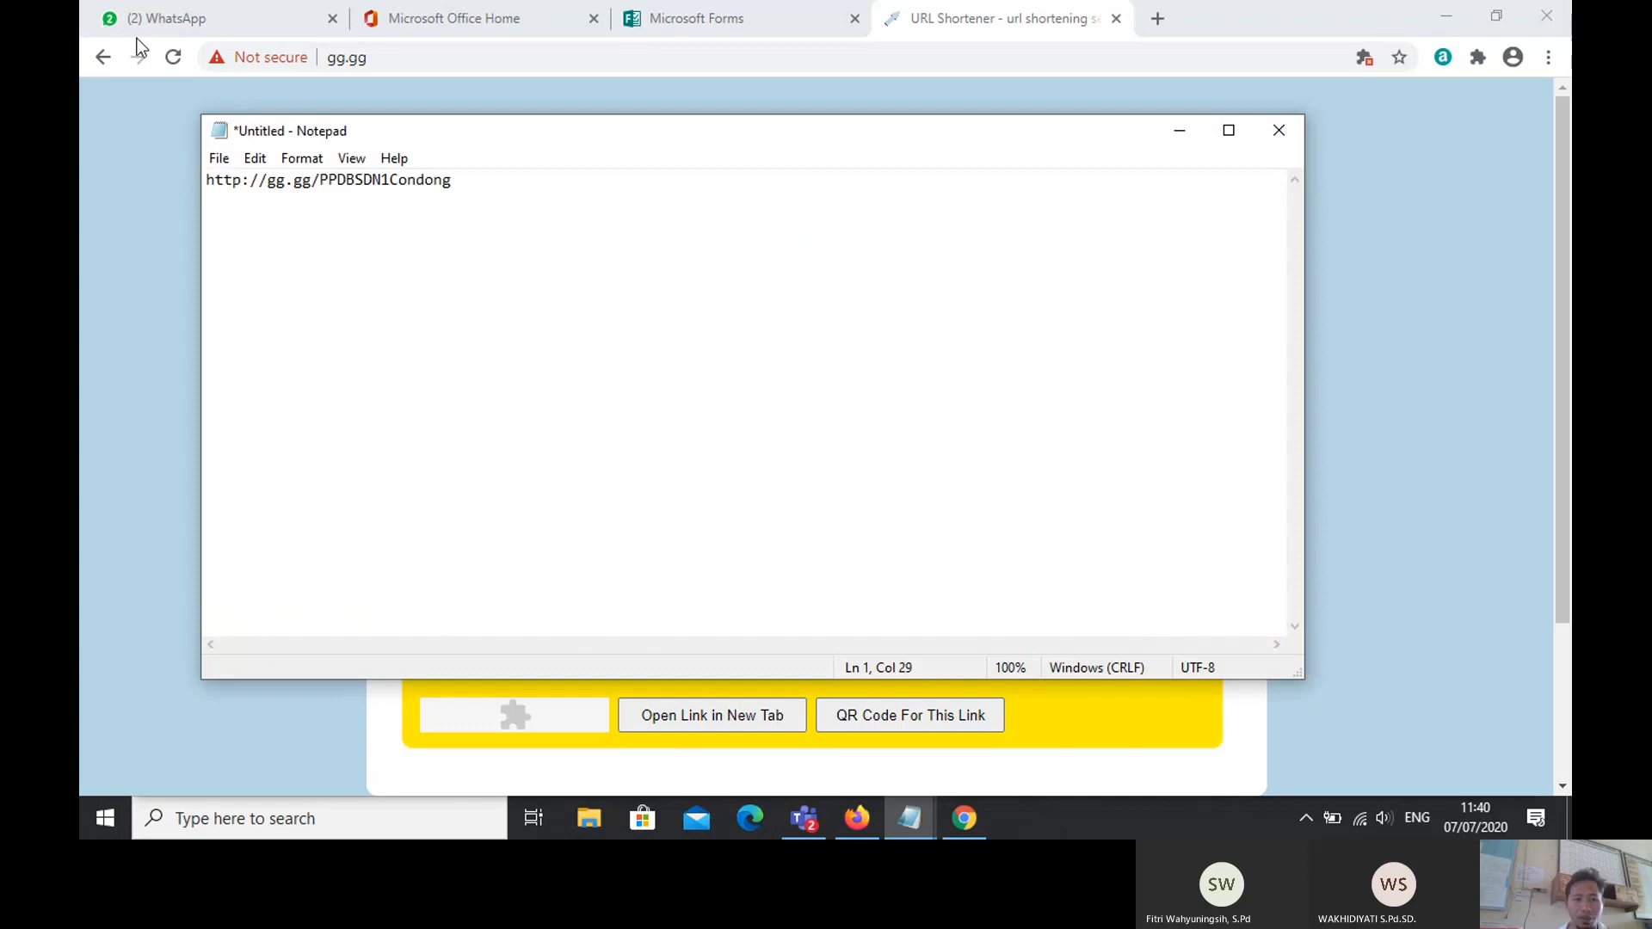
Step: In Save As, create and open a new folder ujicobatot on the DATA (F:) drive
click(219, 158)
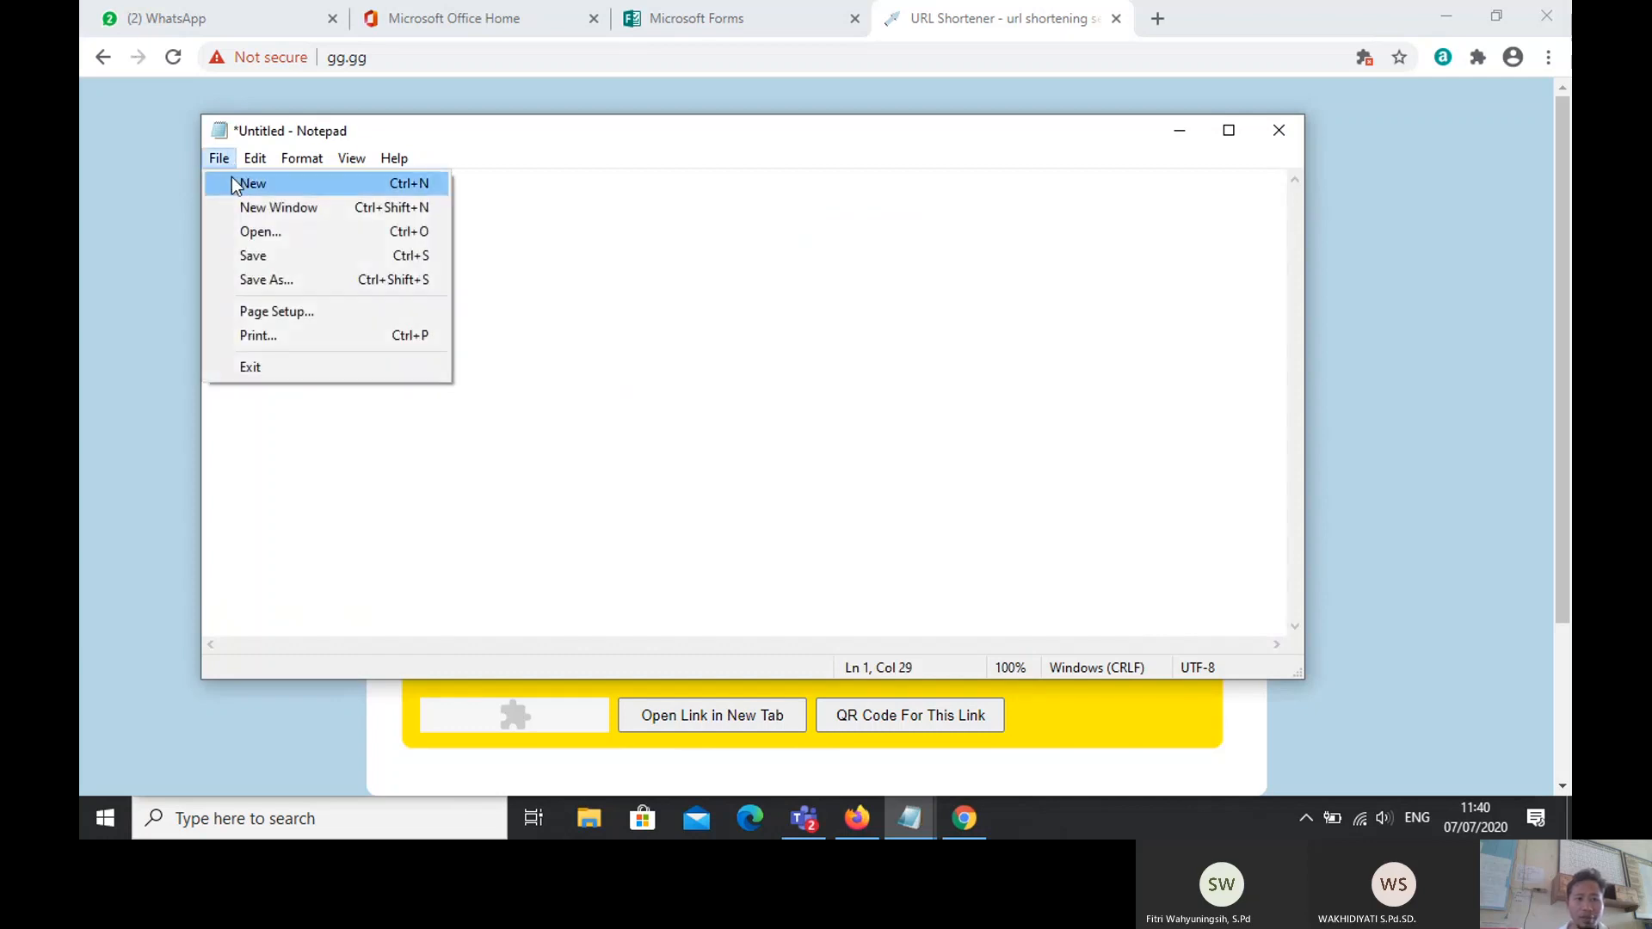
click(252, 270)
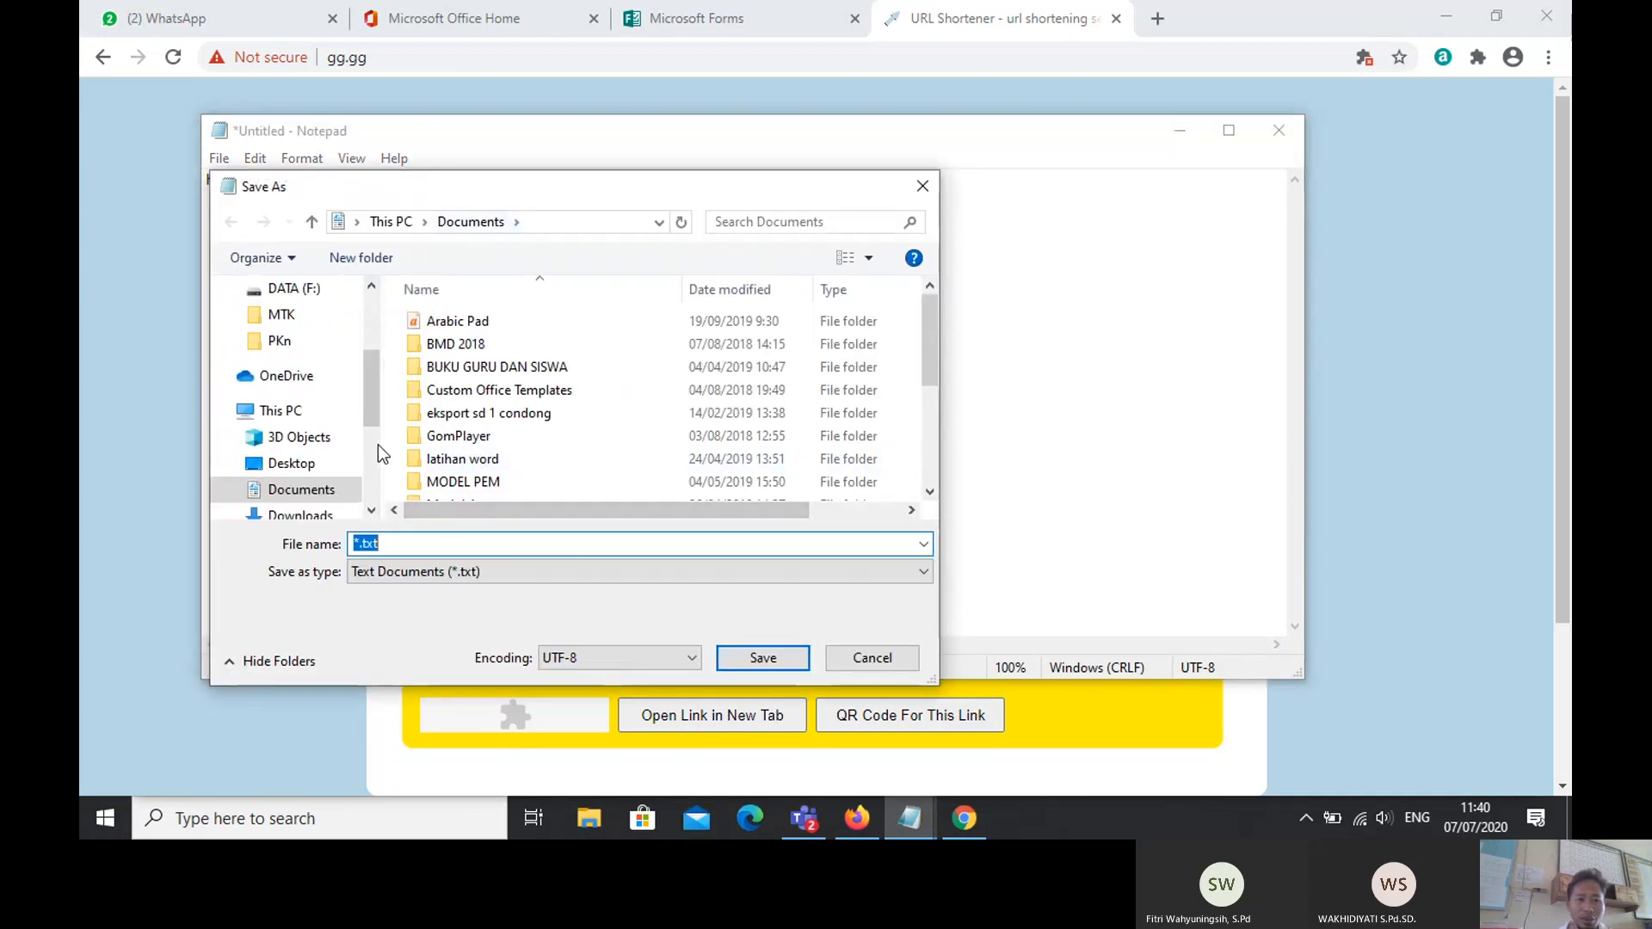
drag(368, 379, 365, 473)
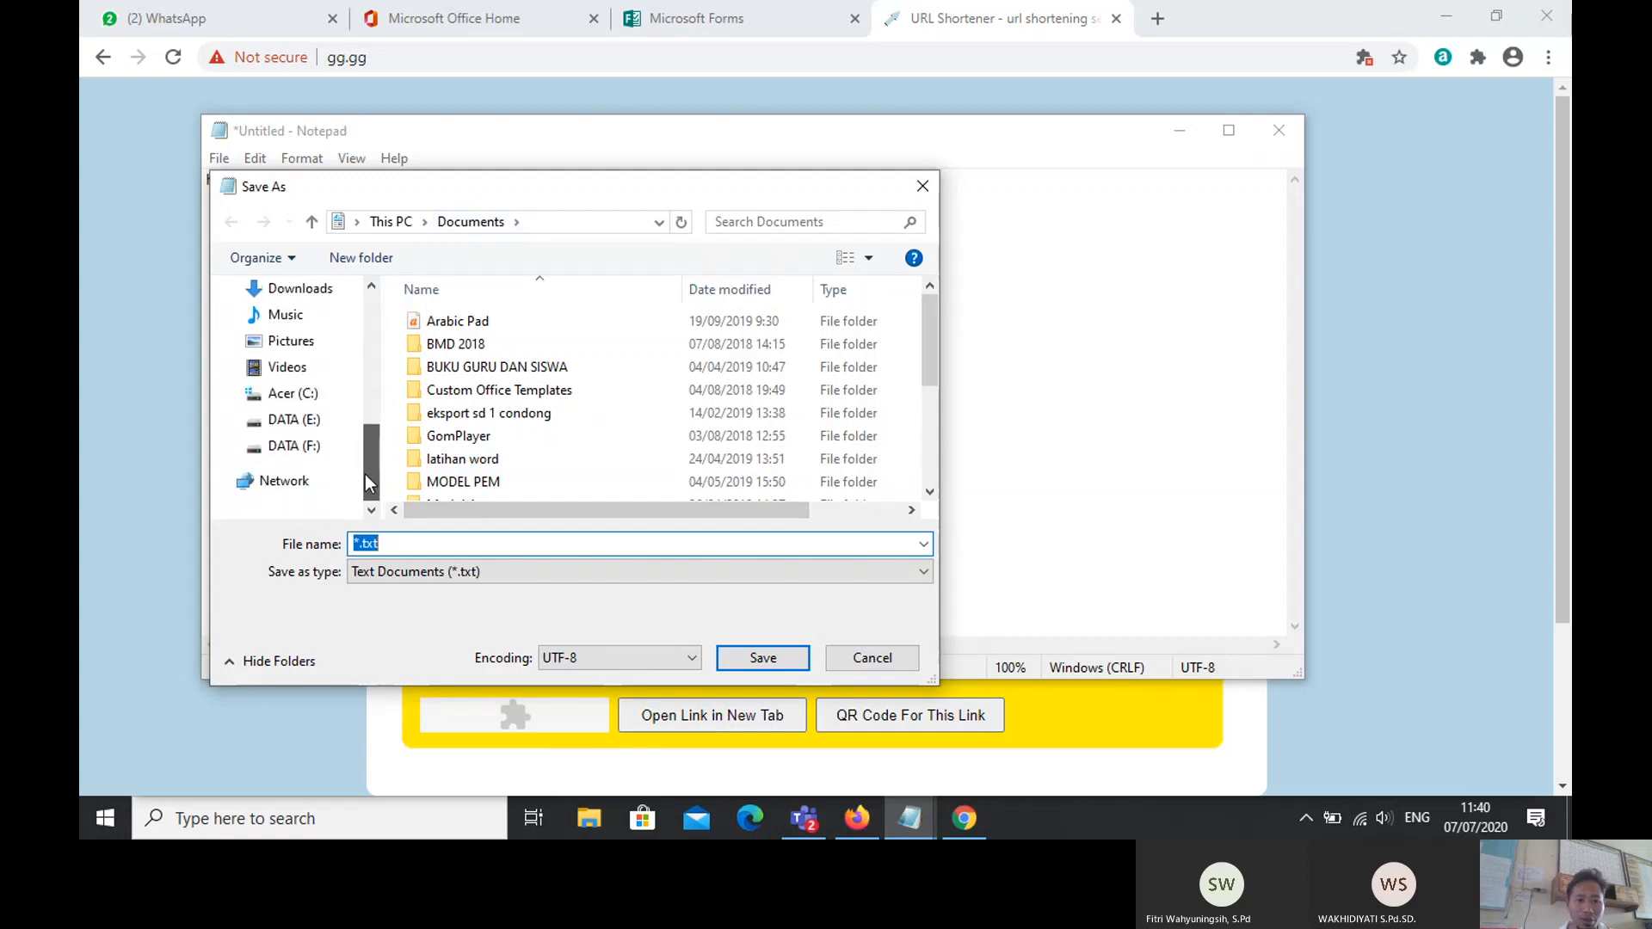
click(301, 451)
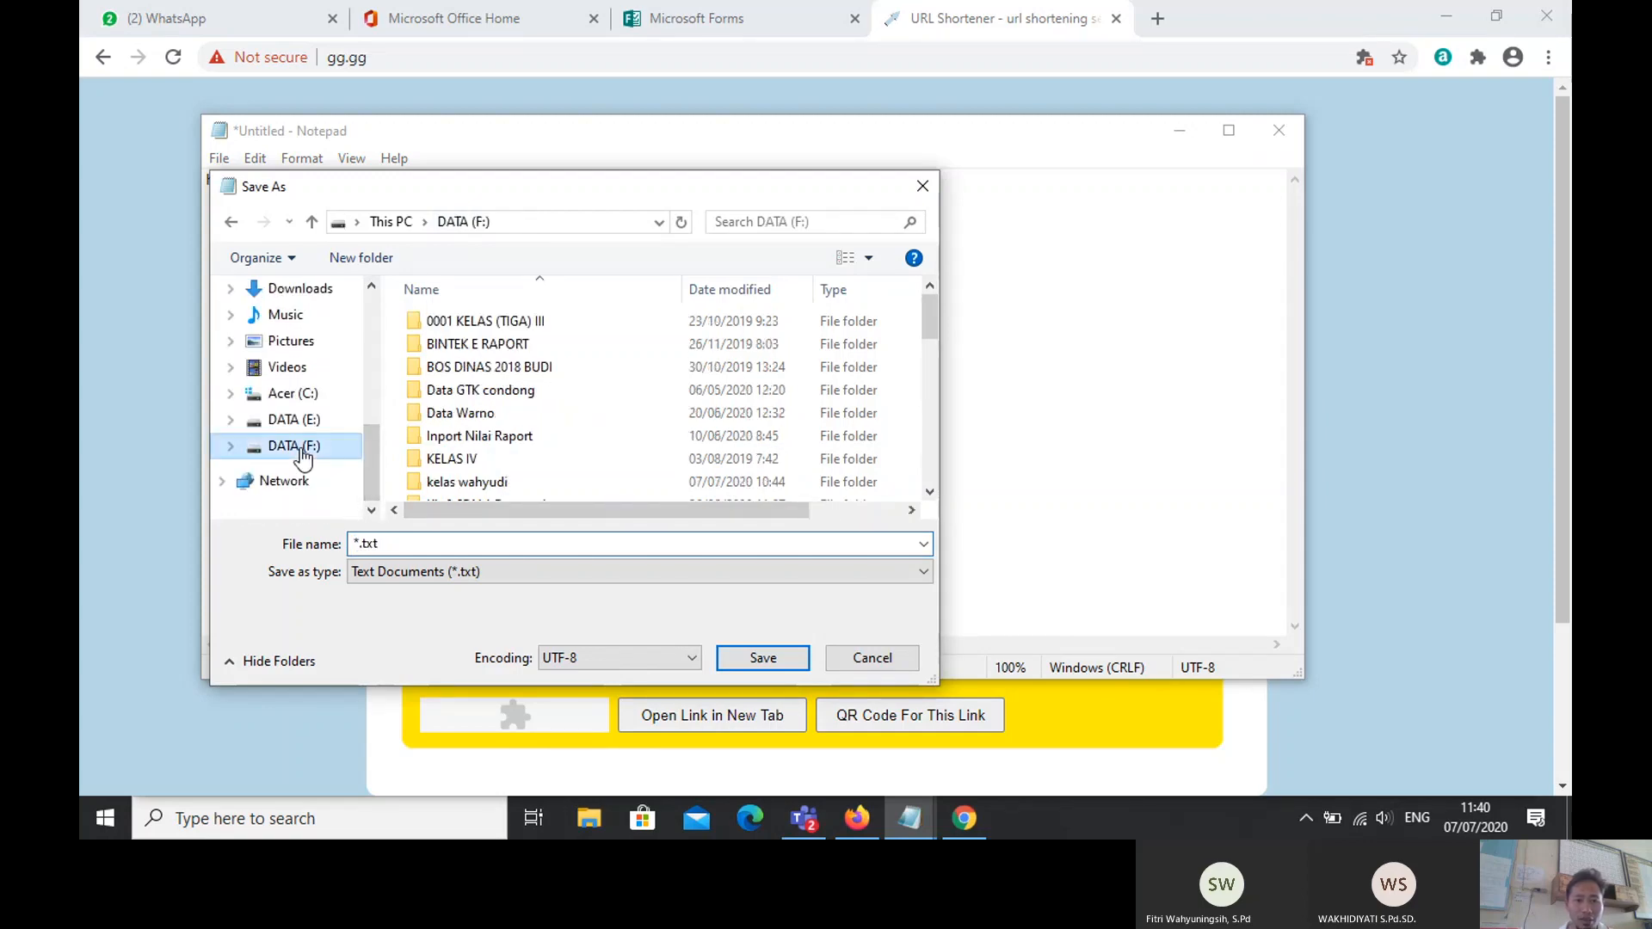
click(341, 258)
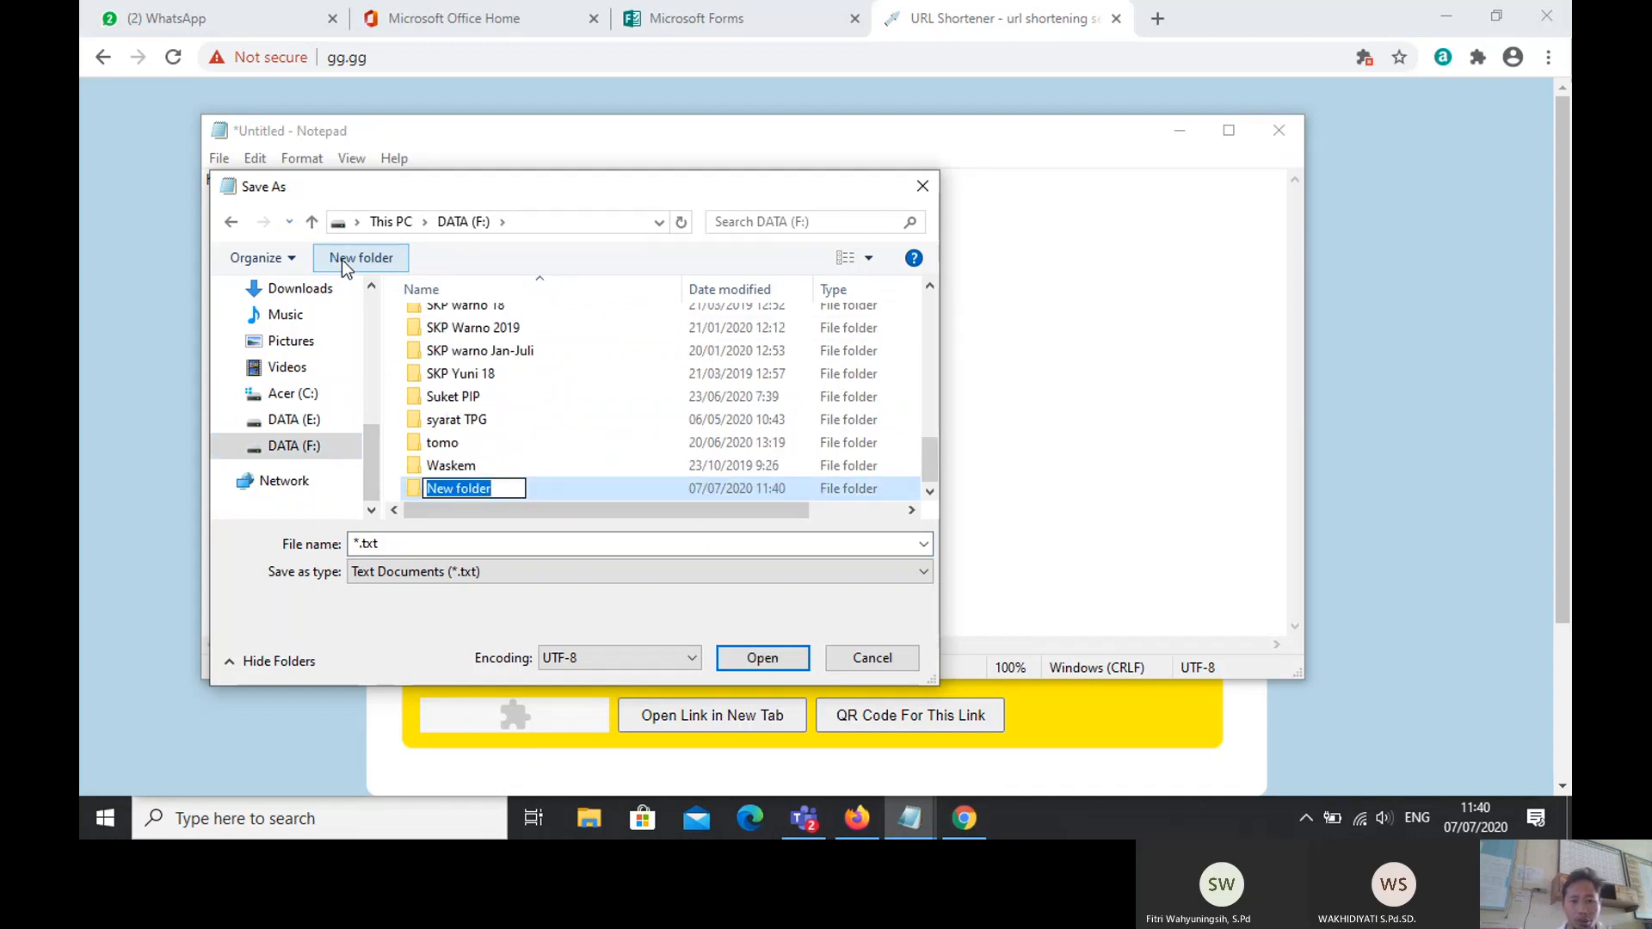
text(ujic)
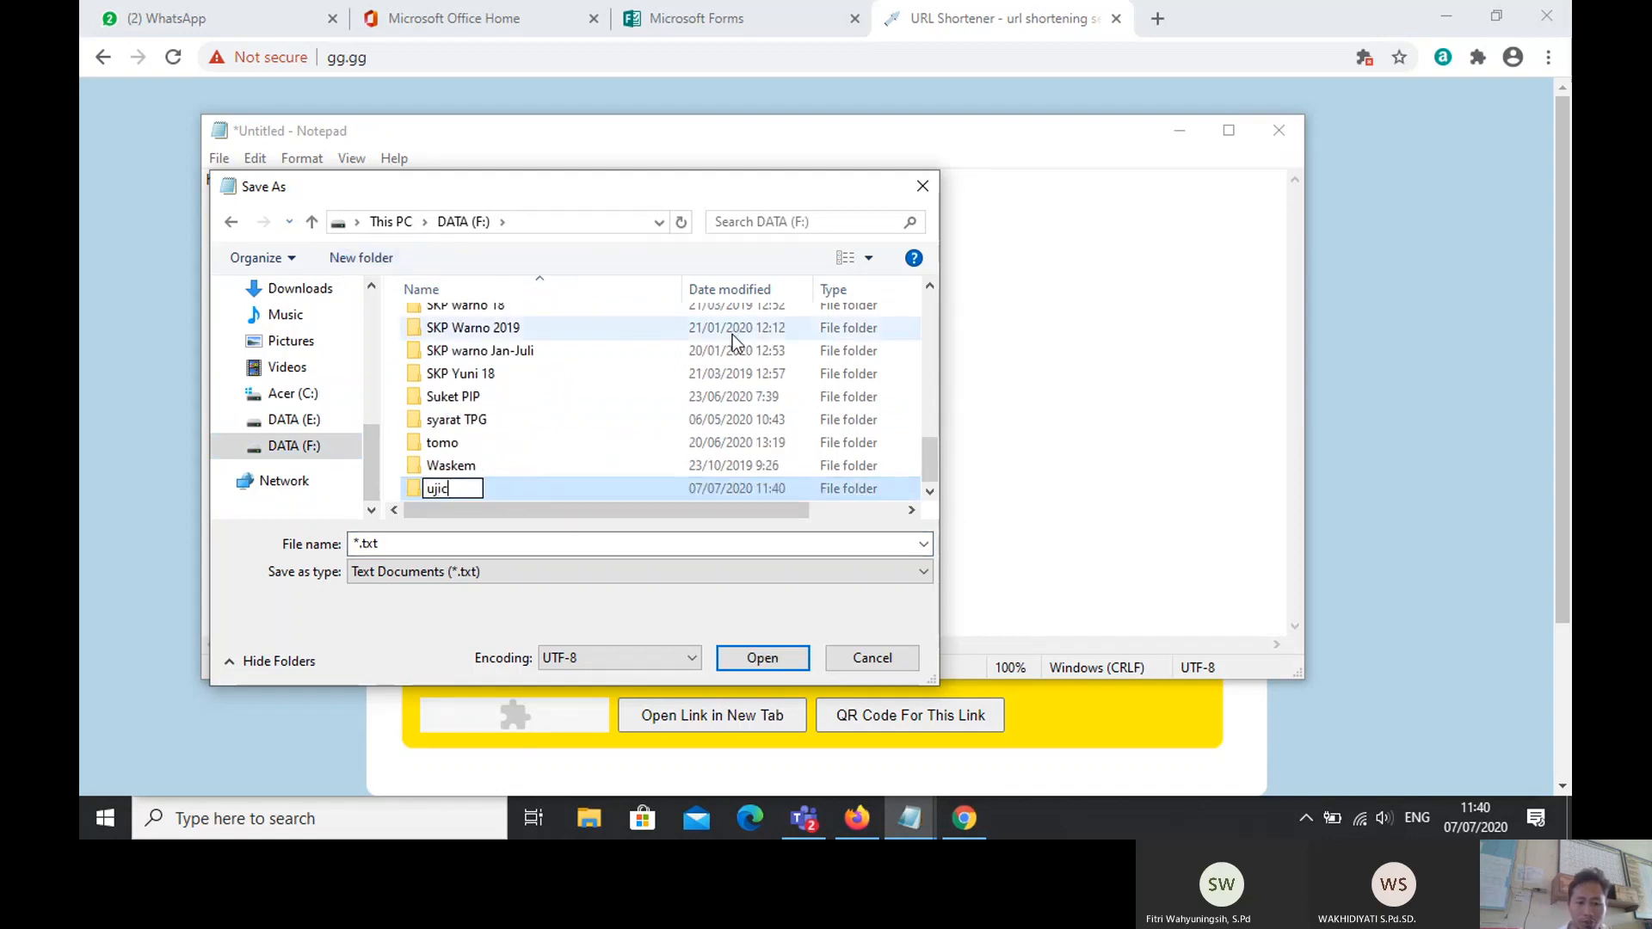
text(obatot)
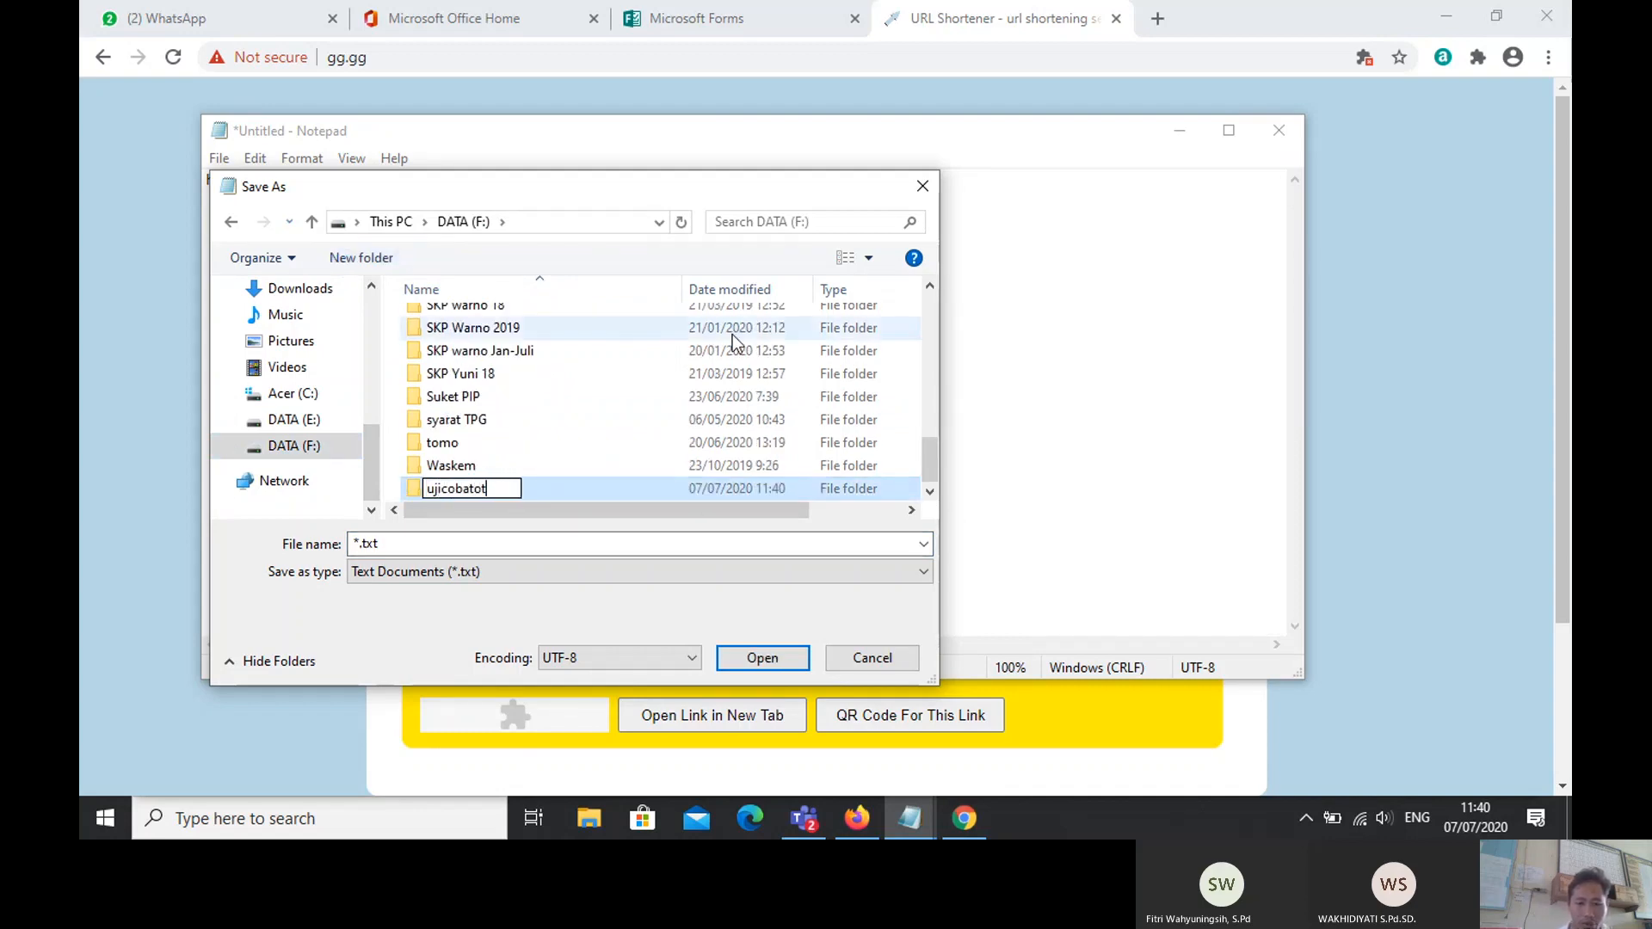
double_click(565, 485)
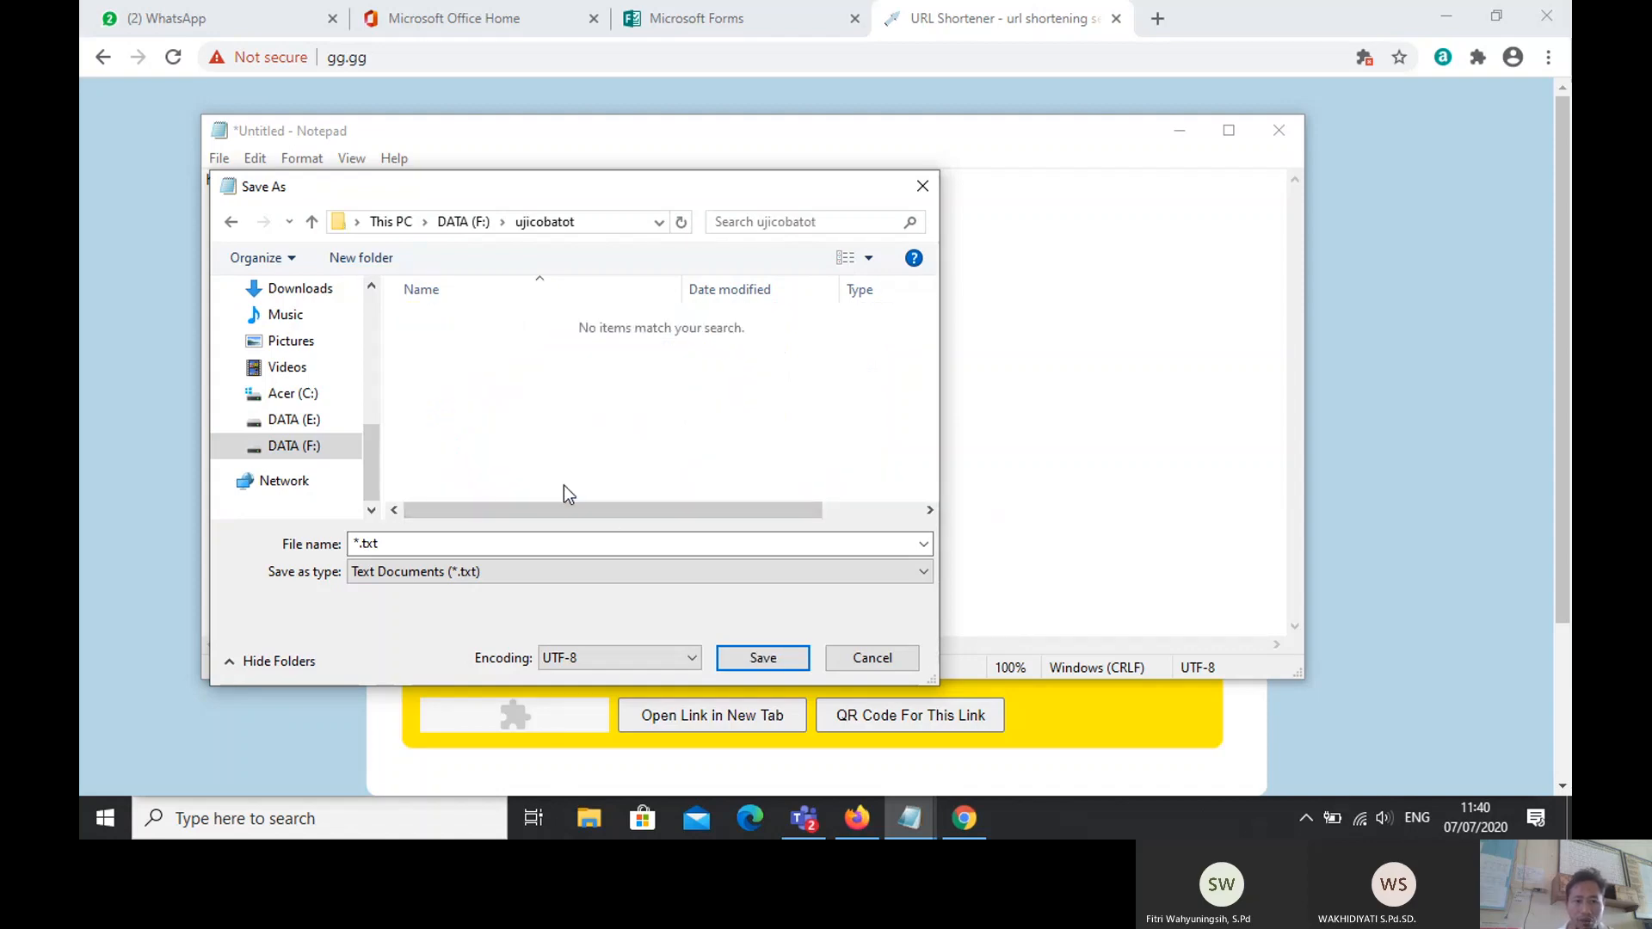
Step: Save the note as 'aneka Link' and minimise Notepad back to the shortener page
click(458, 547)
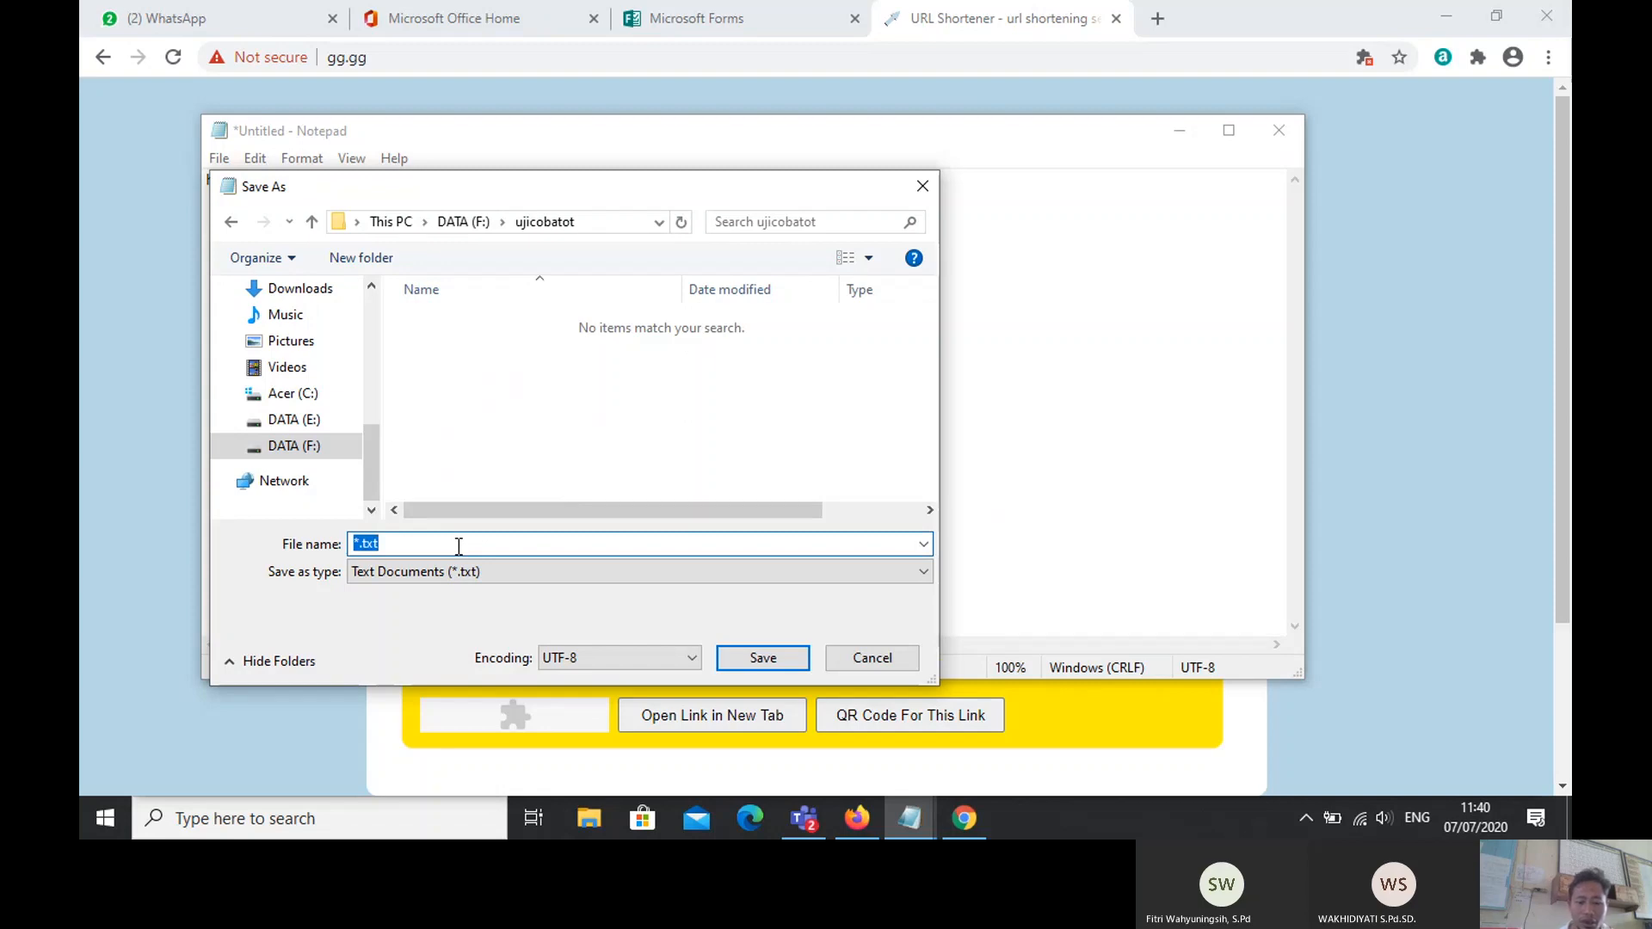
text(aneka)
key(Caps_Lock)
text(L)
key(Caps_Lock)
text(ink)
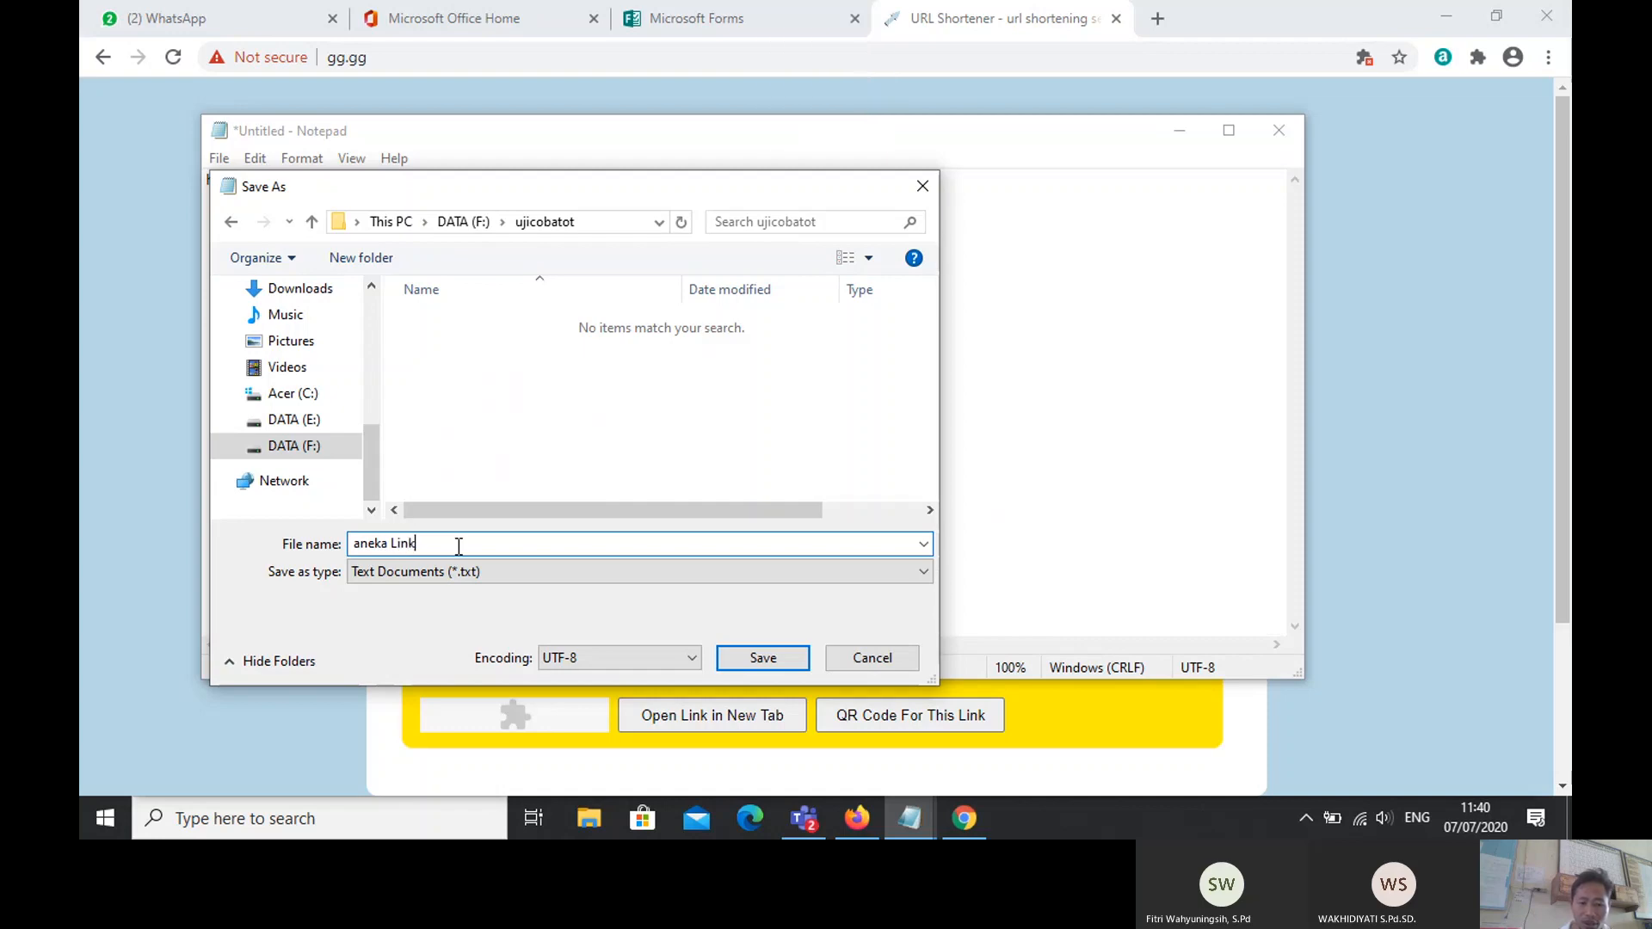
click(747, 652)
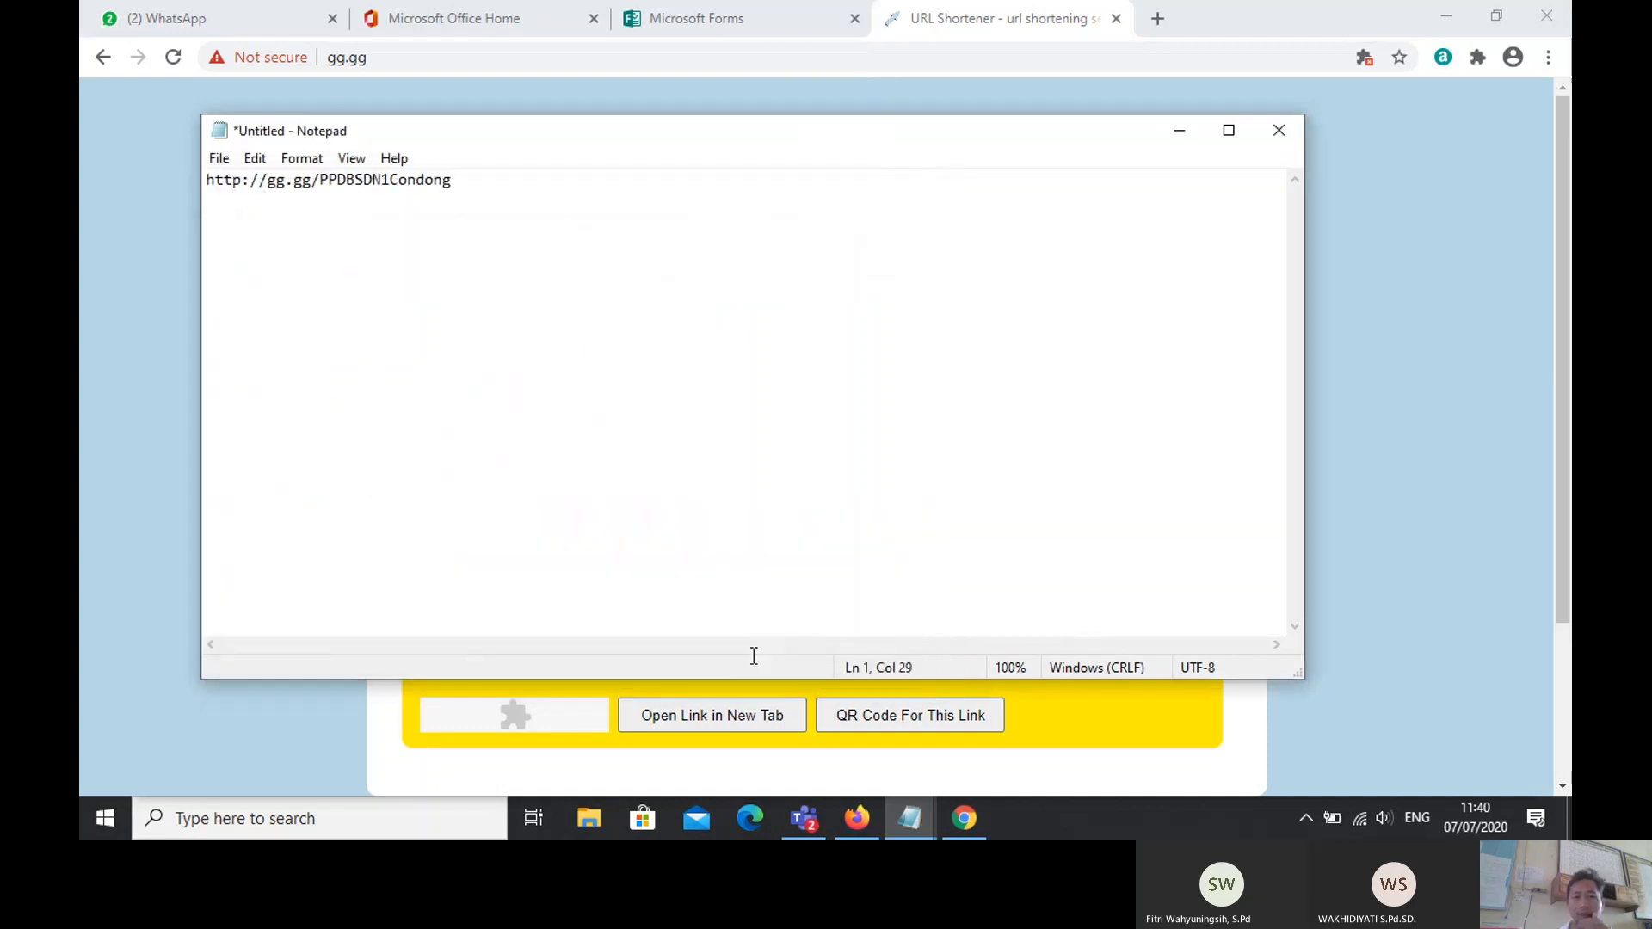
click(1180, 129)
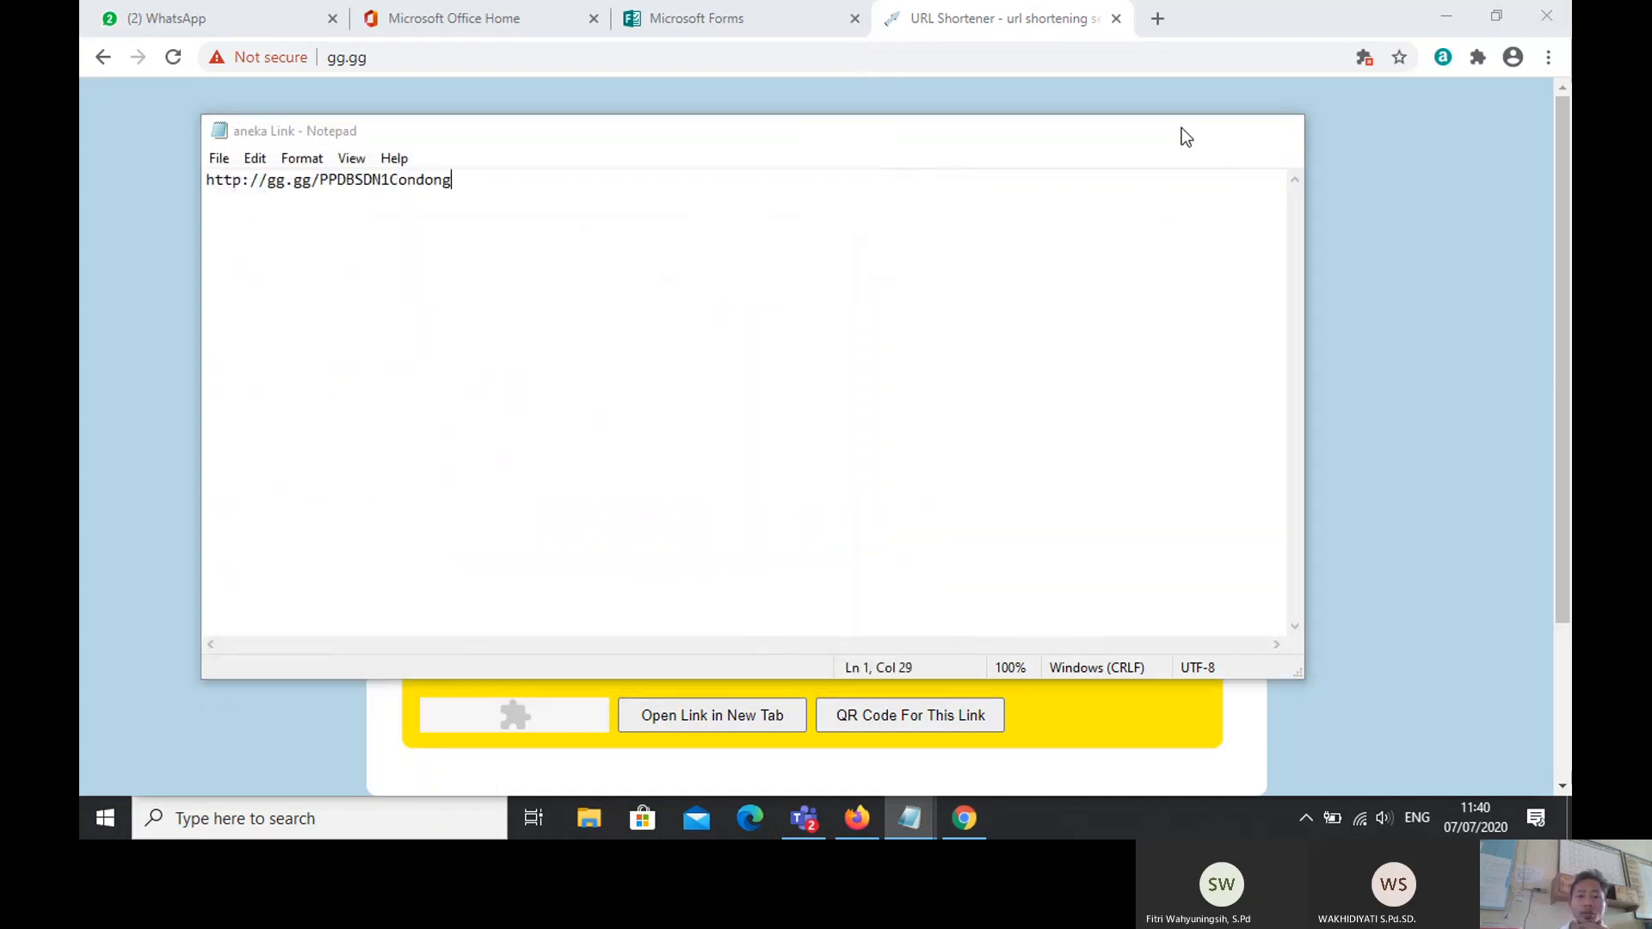
click(908, 717)
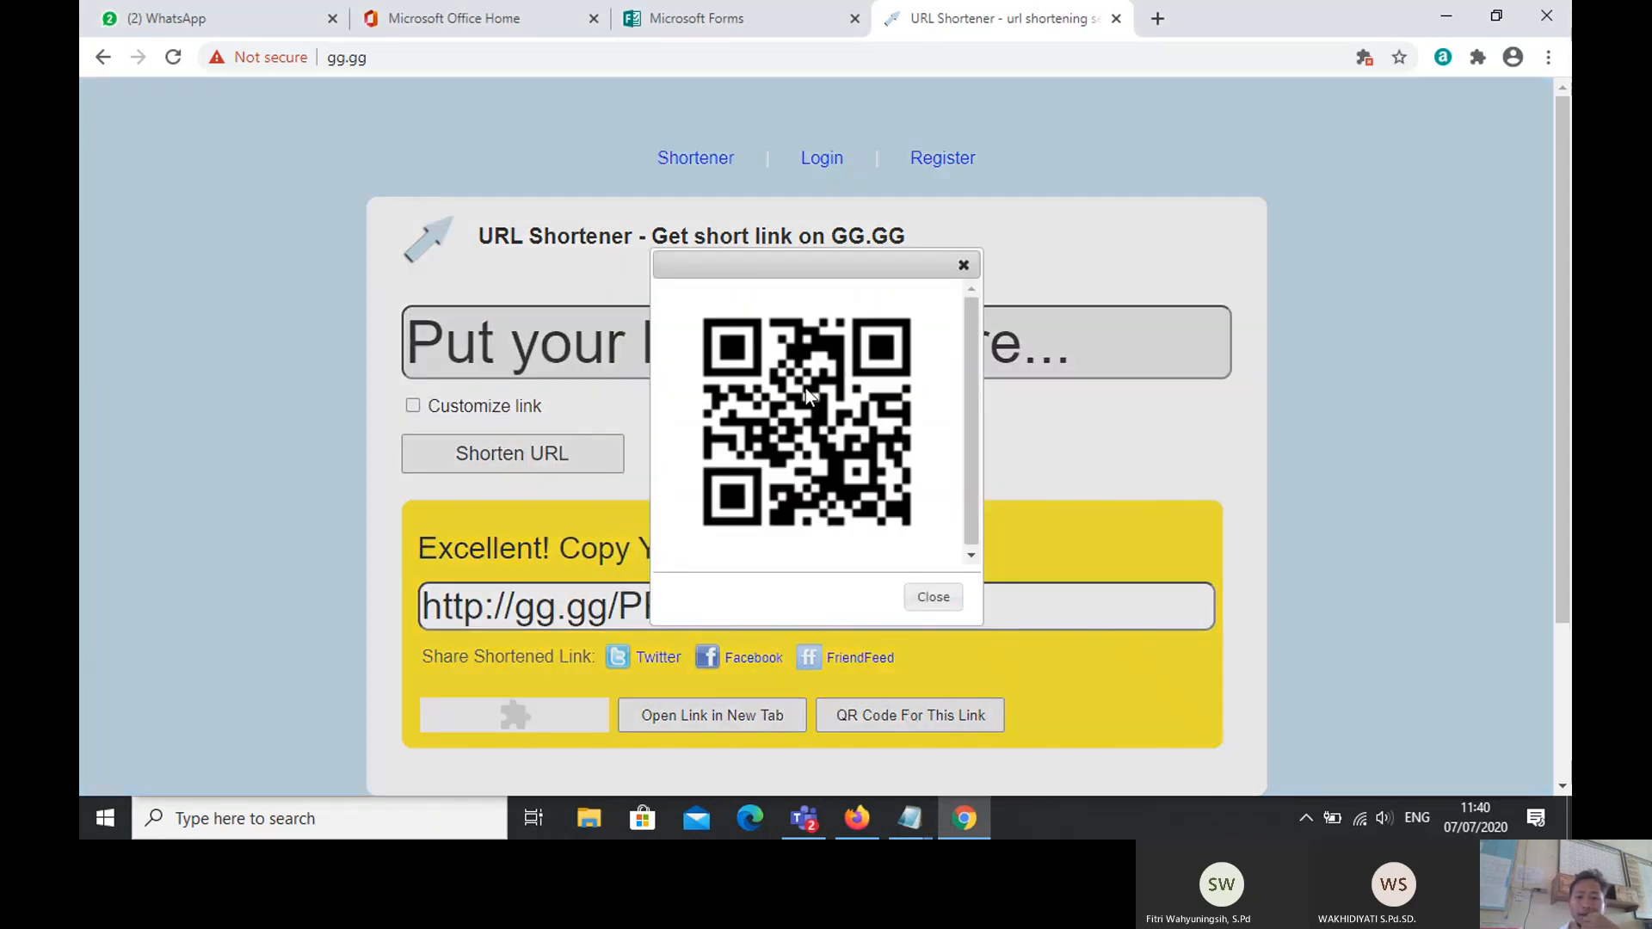
Step: Save the QR code image as PPDBSDN1Condong.png in DATA (F:) > ujicobatot, then close the shortener tab
right_click(805, 388)
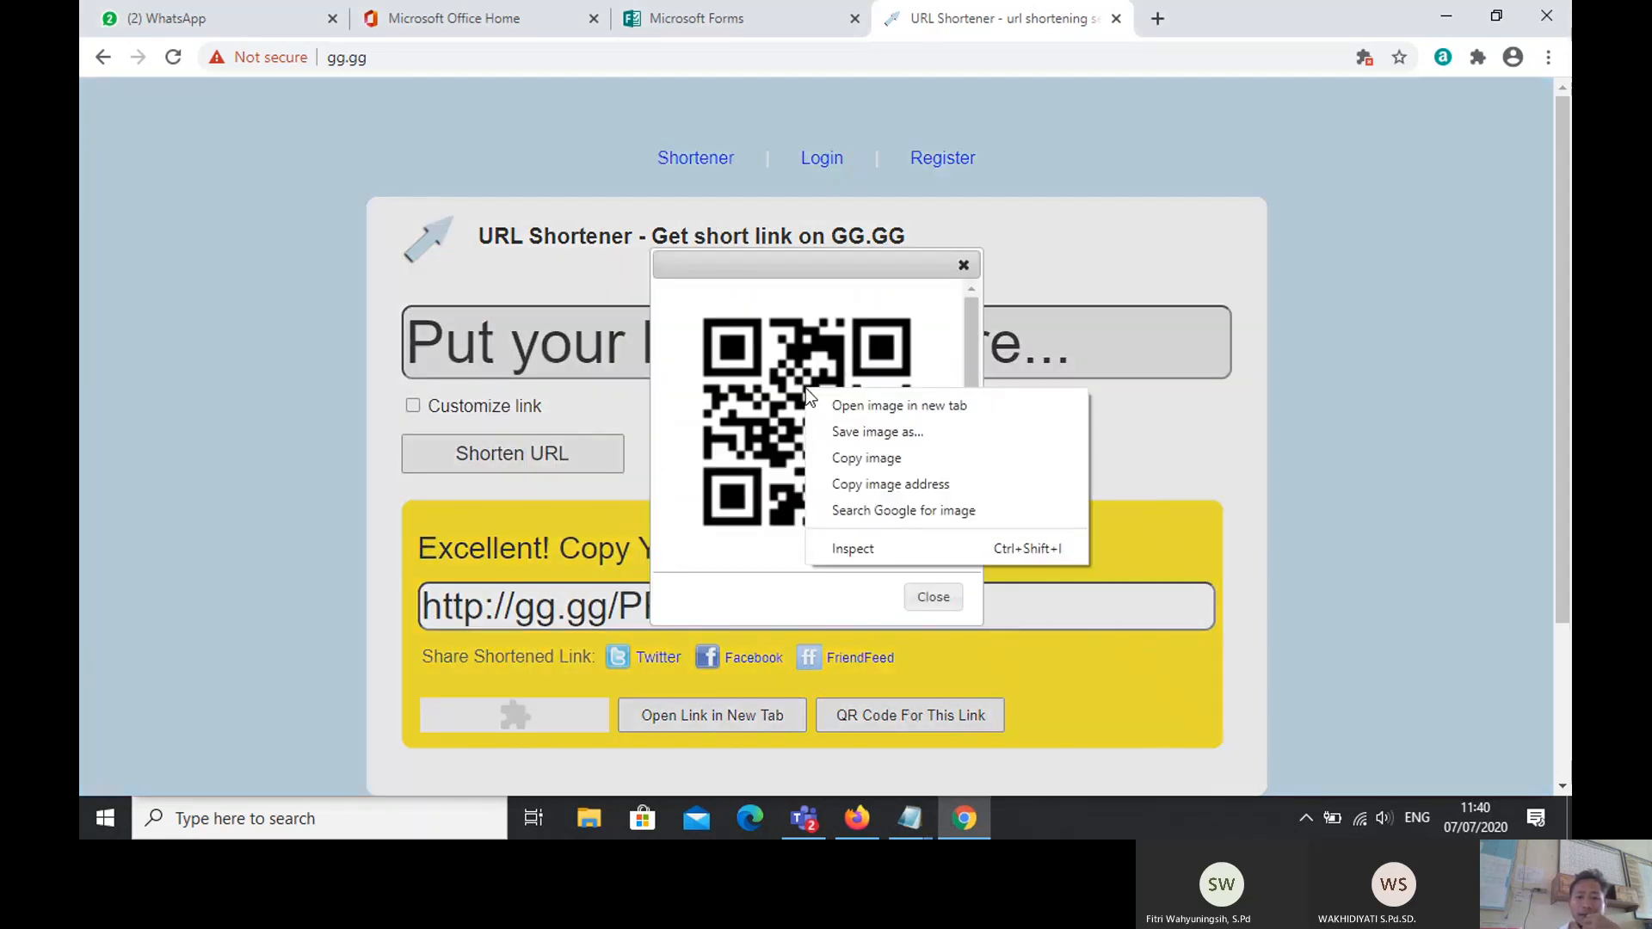
click(841, 441)
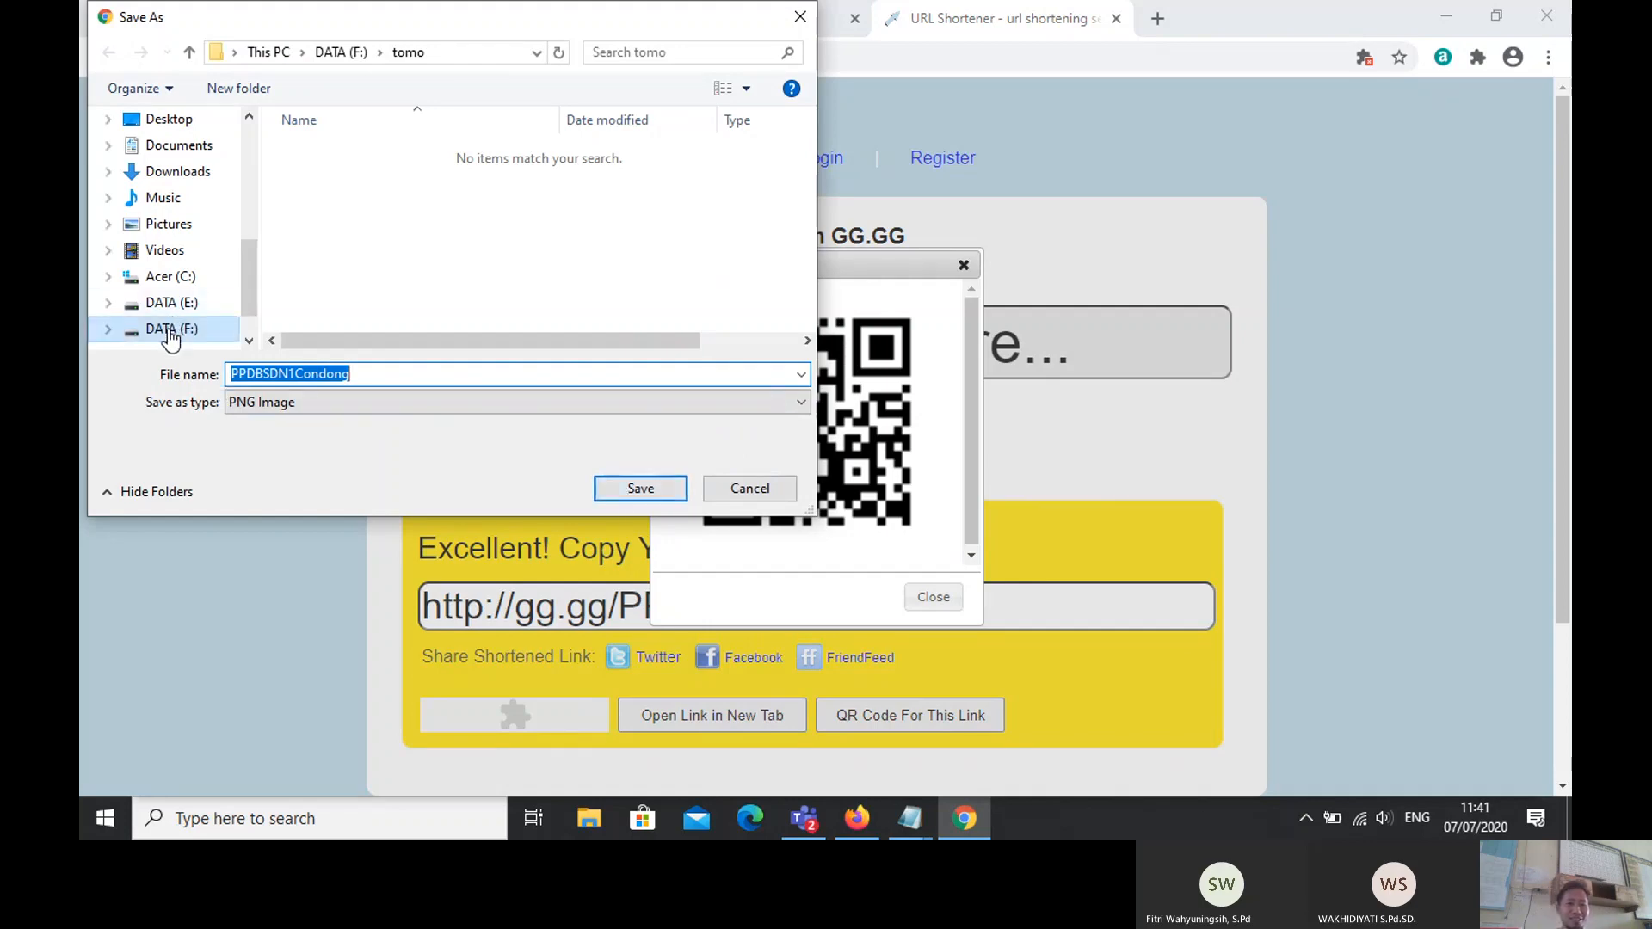
click(170, 330)
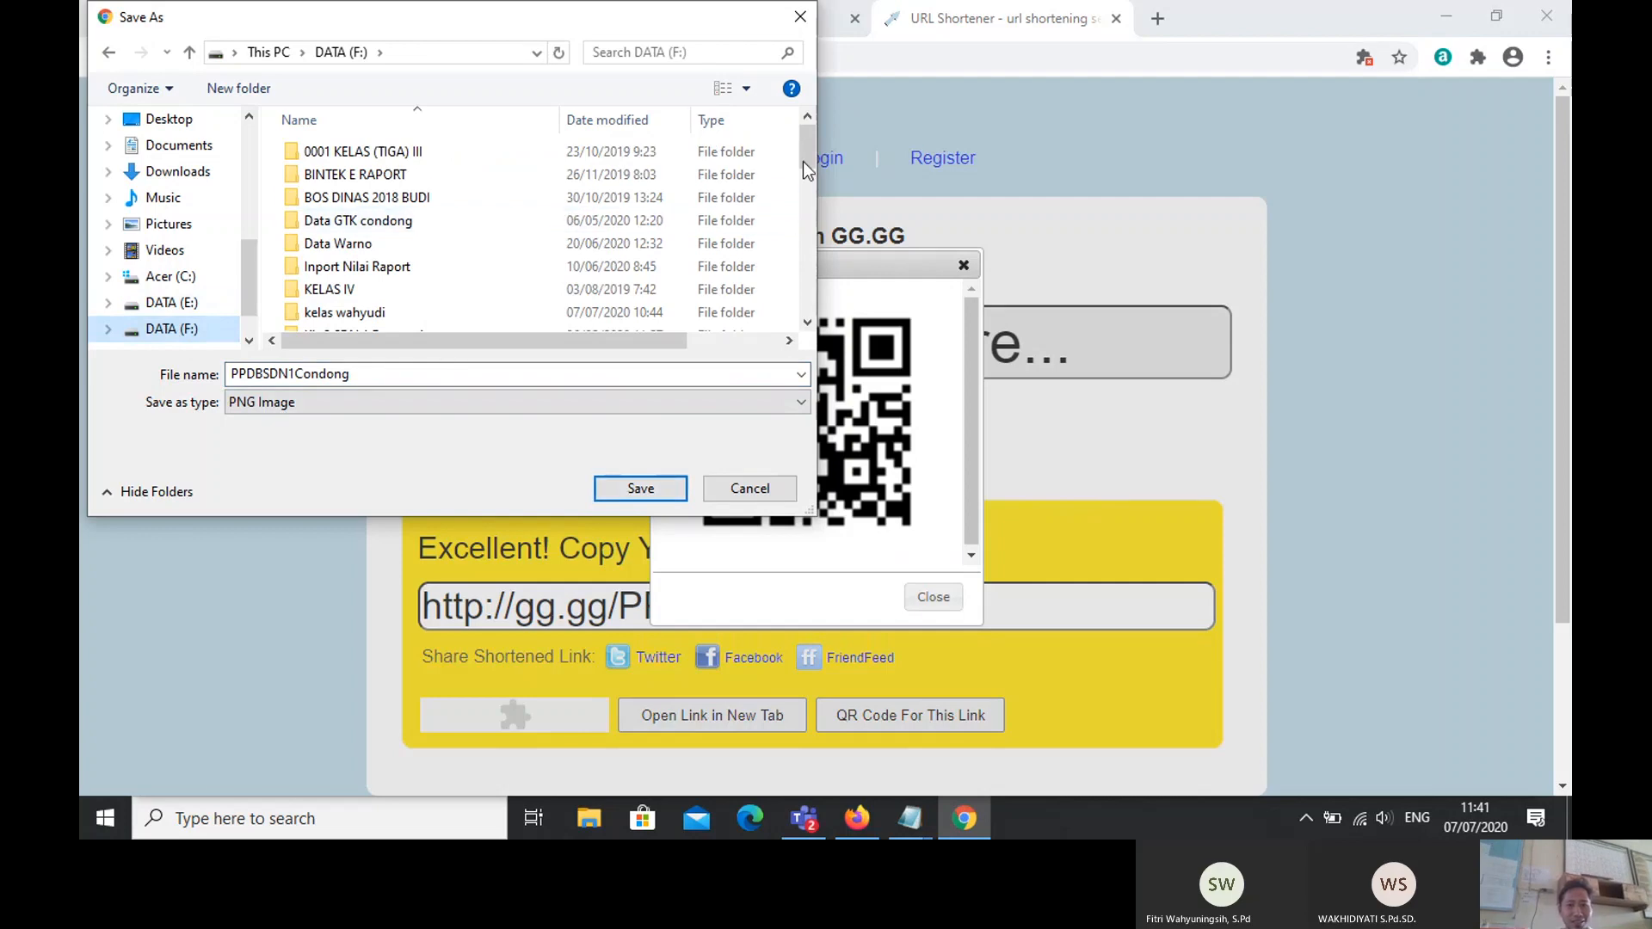
drag(814, 134, 798, 306)
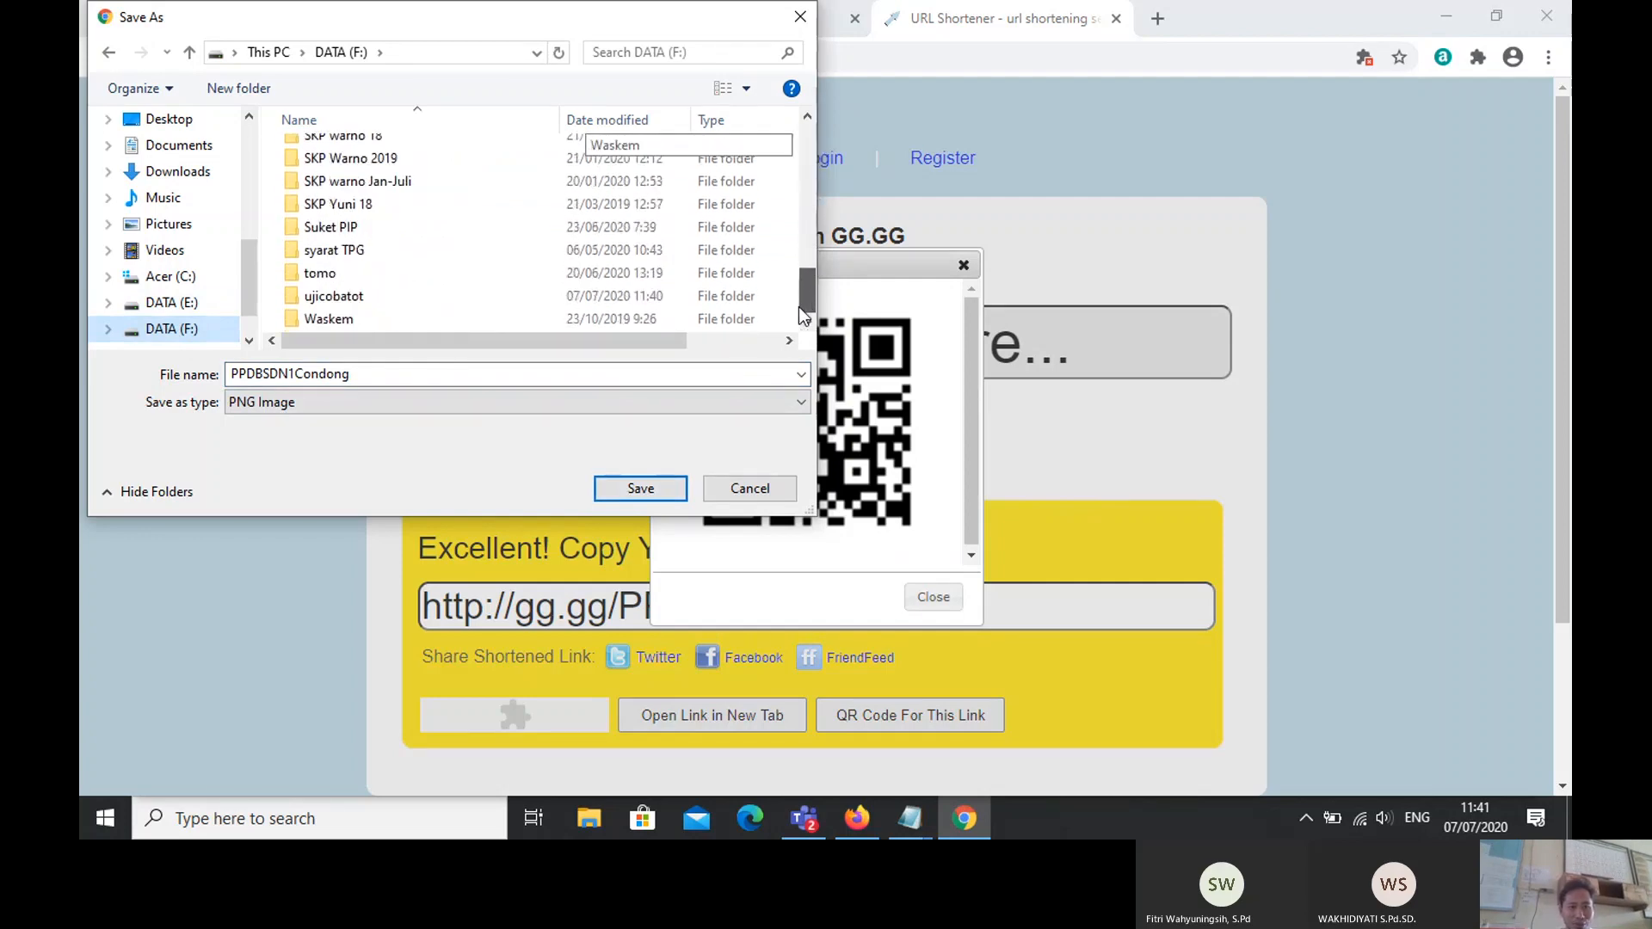
double_click(471, 294)
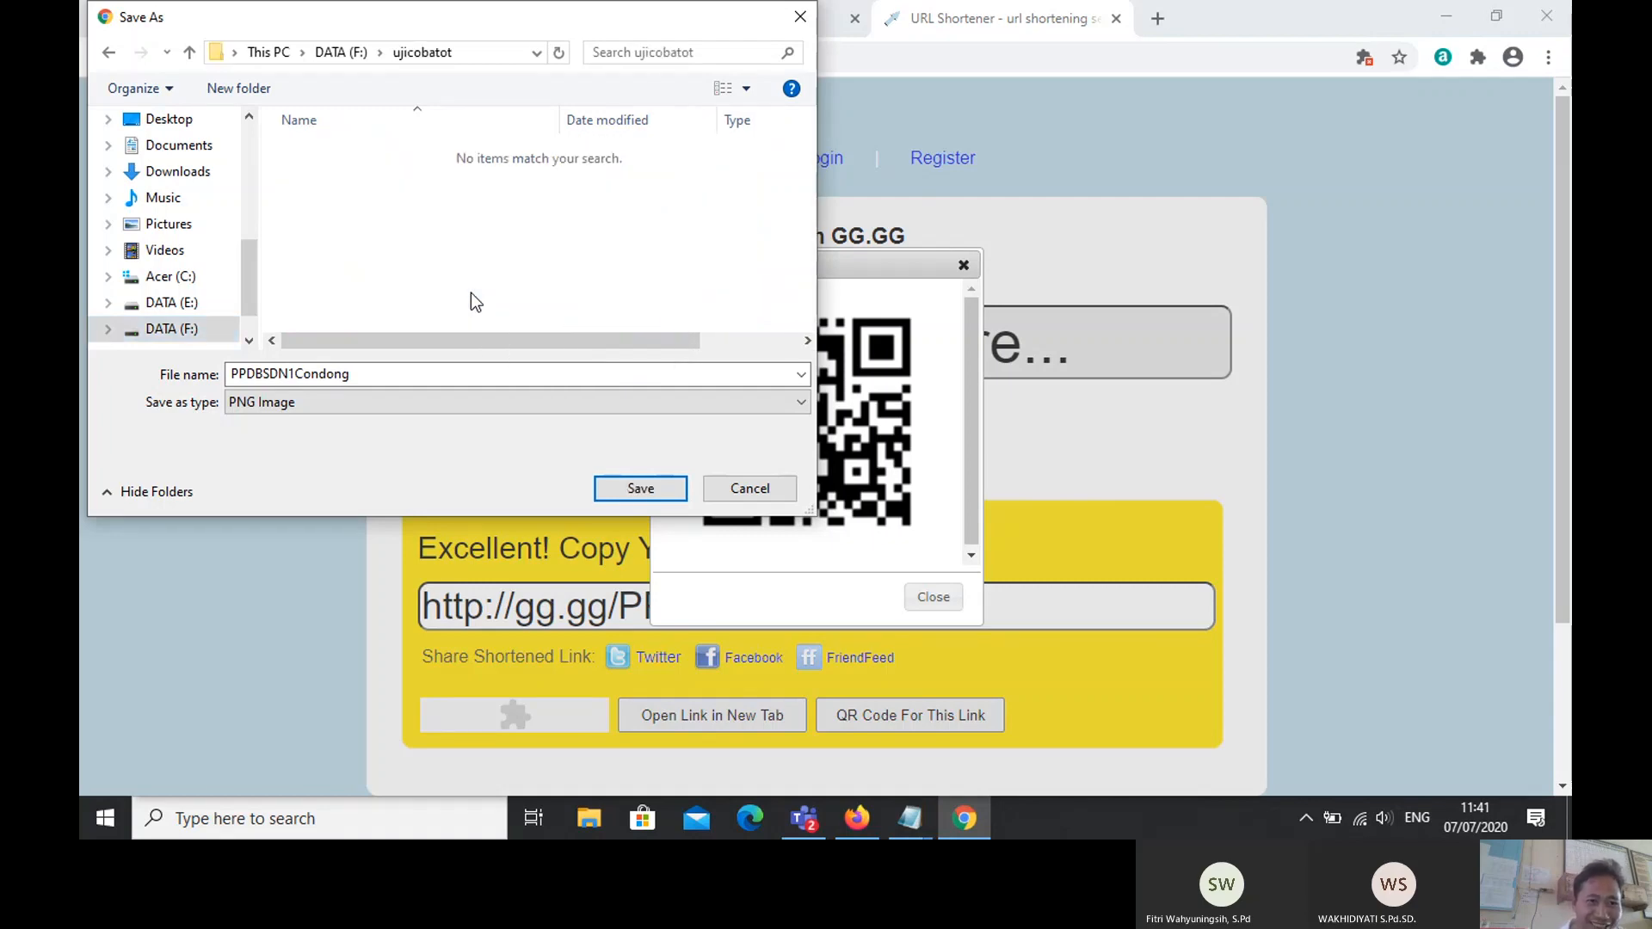
click(642, 484)
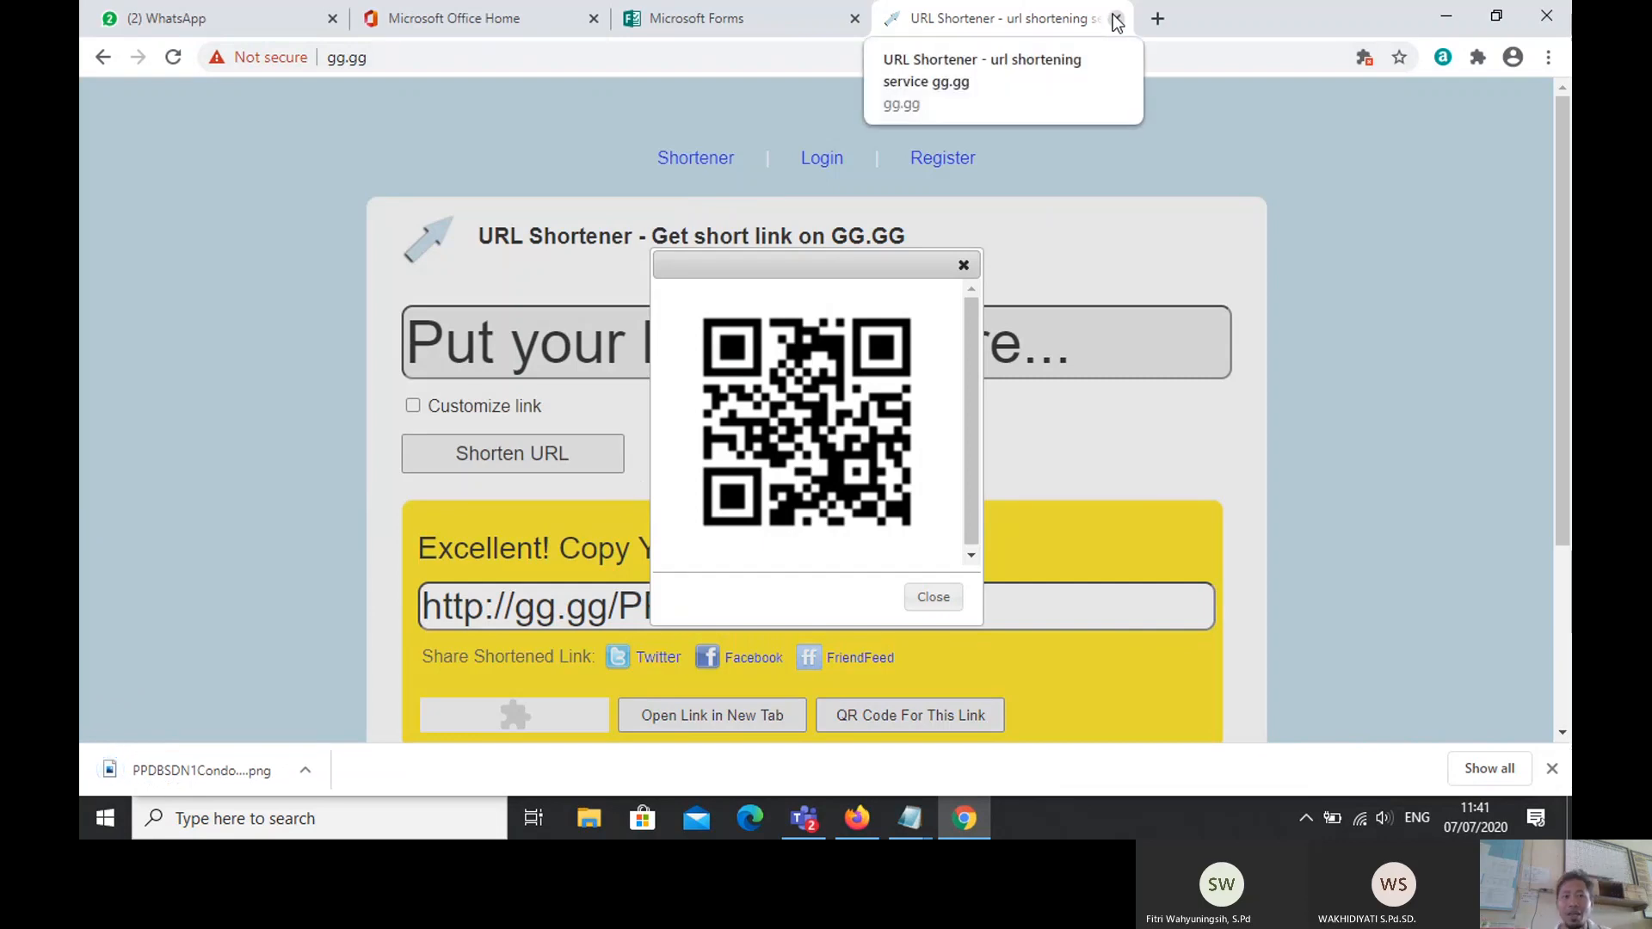
click(1115, 18)
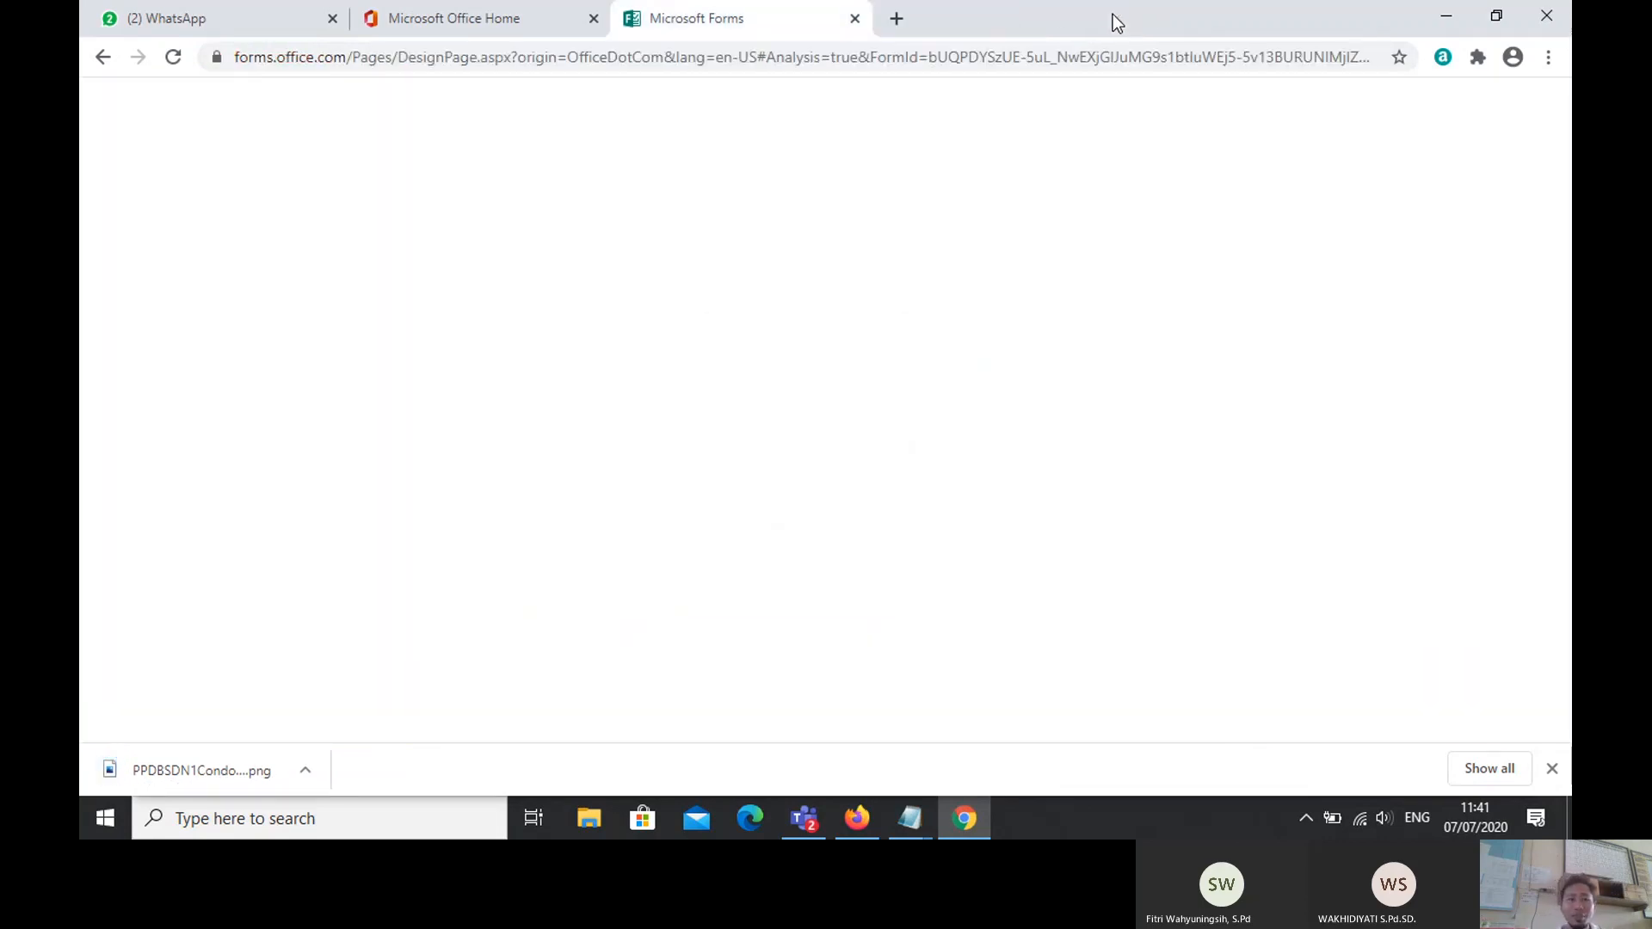
click(803, 818)
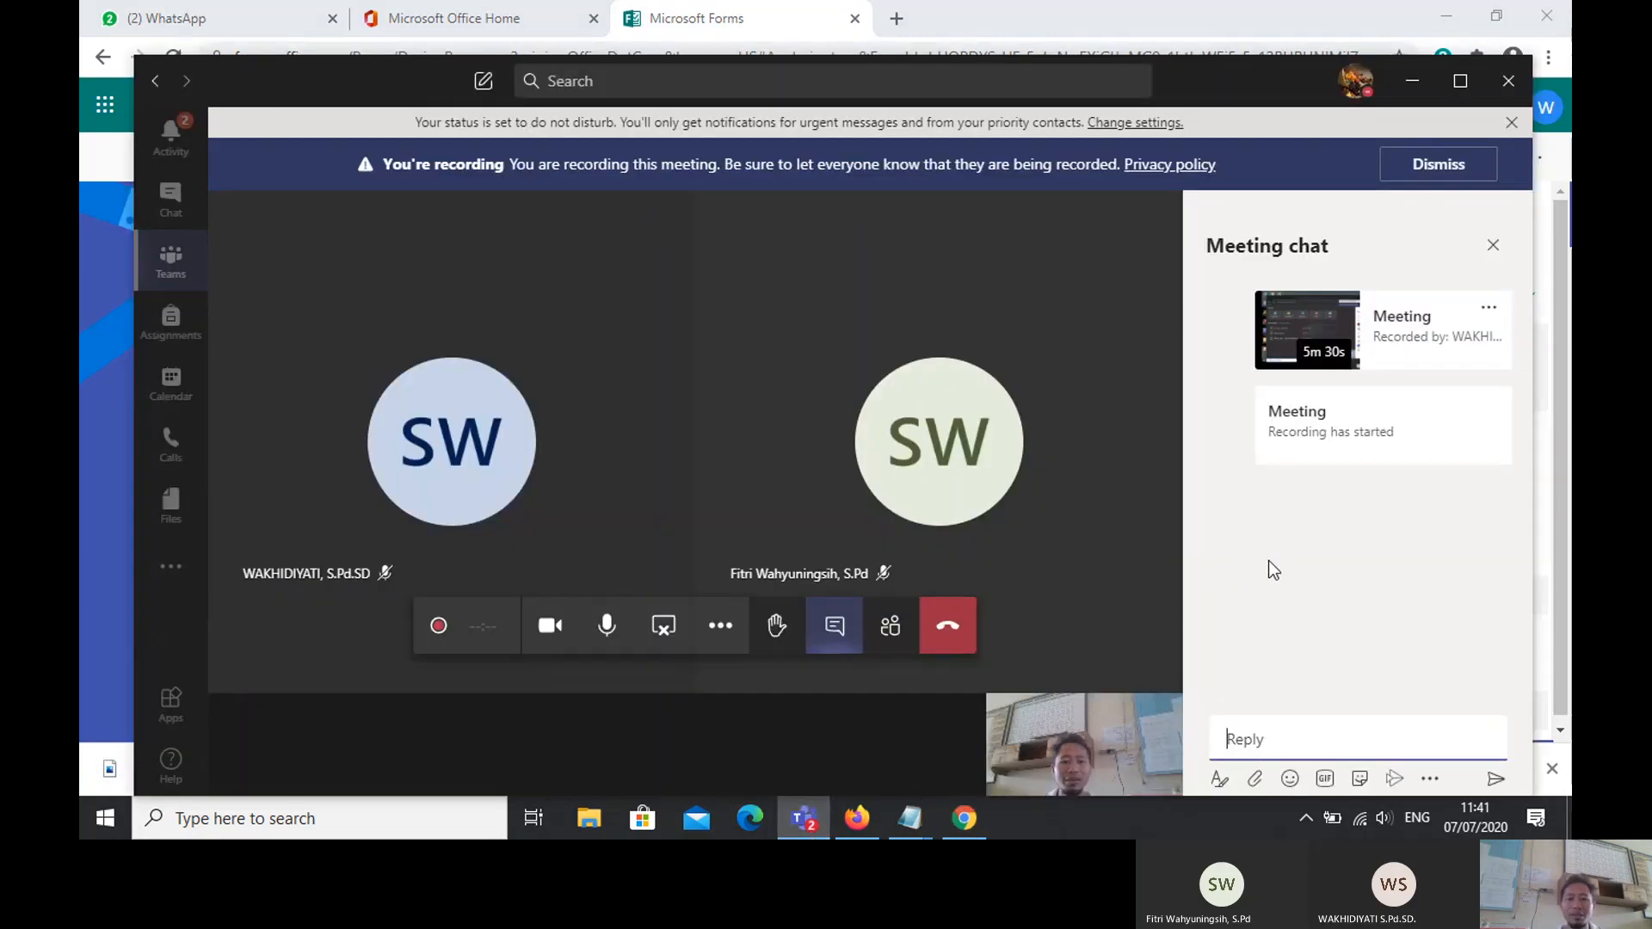
click(1257, 747)
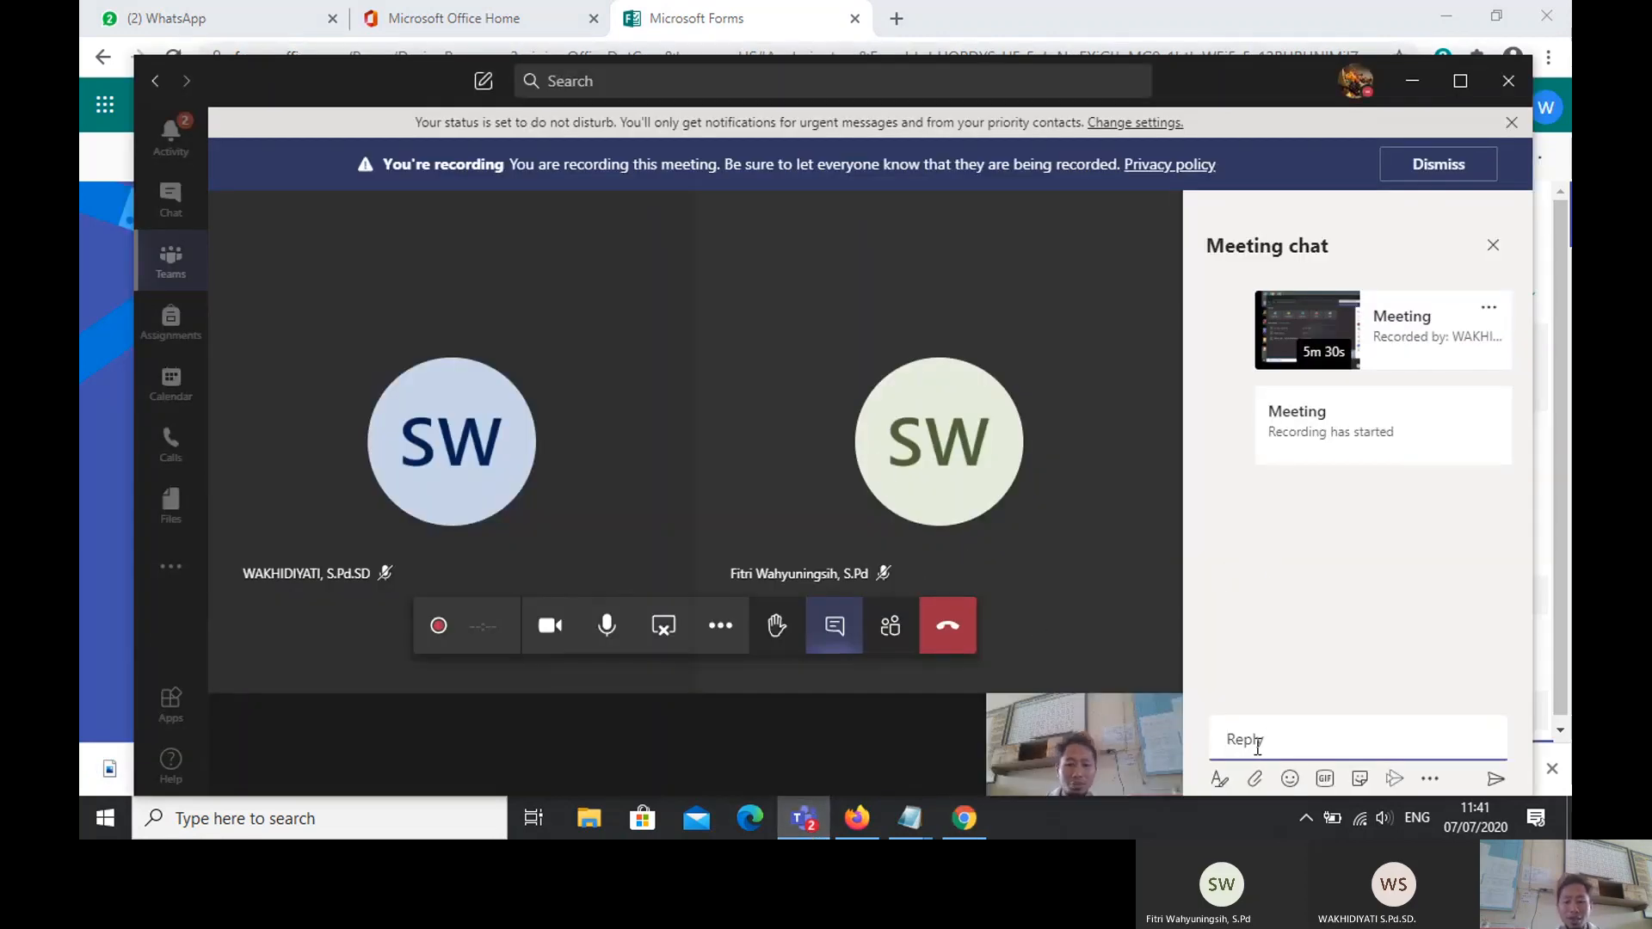
text(http://gg.gg/PPDBSDN1Condong)
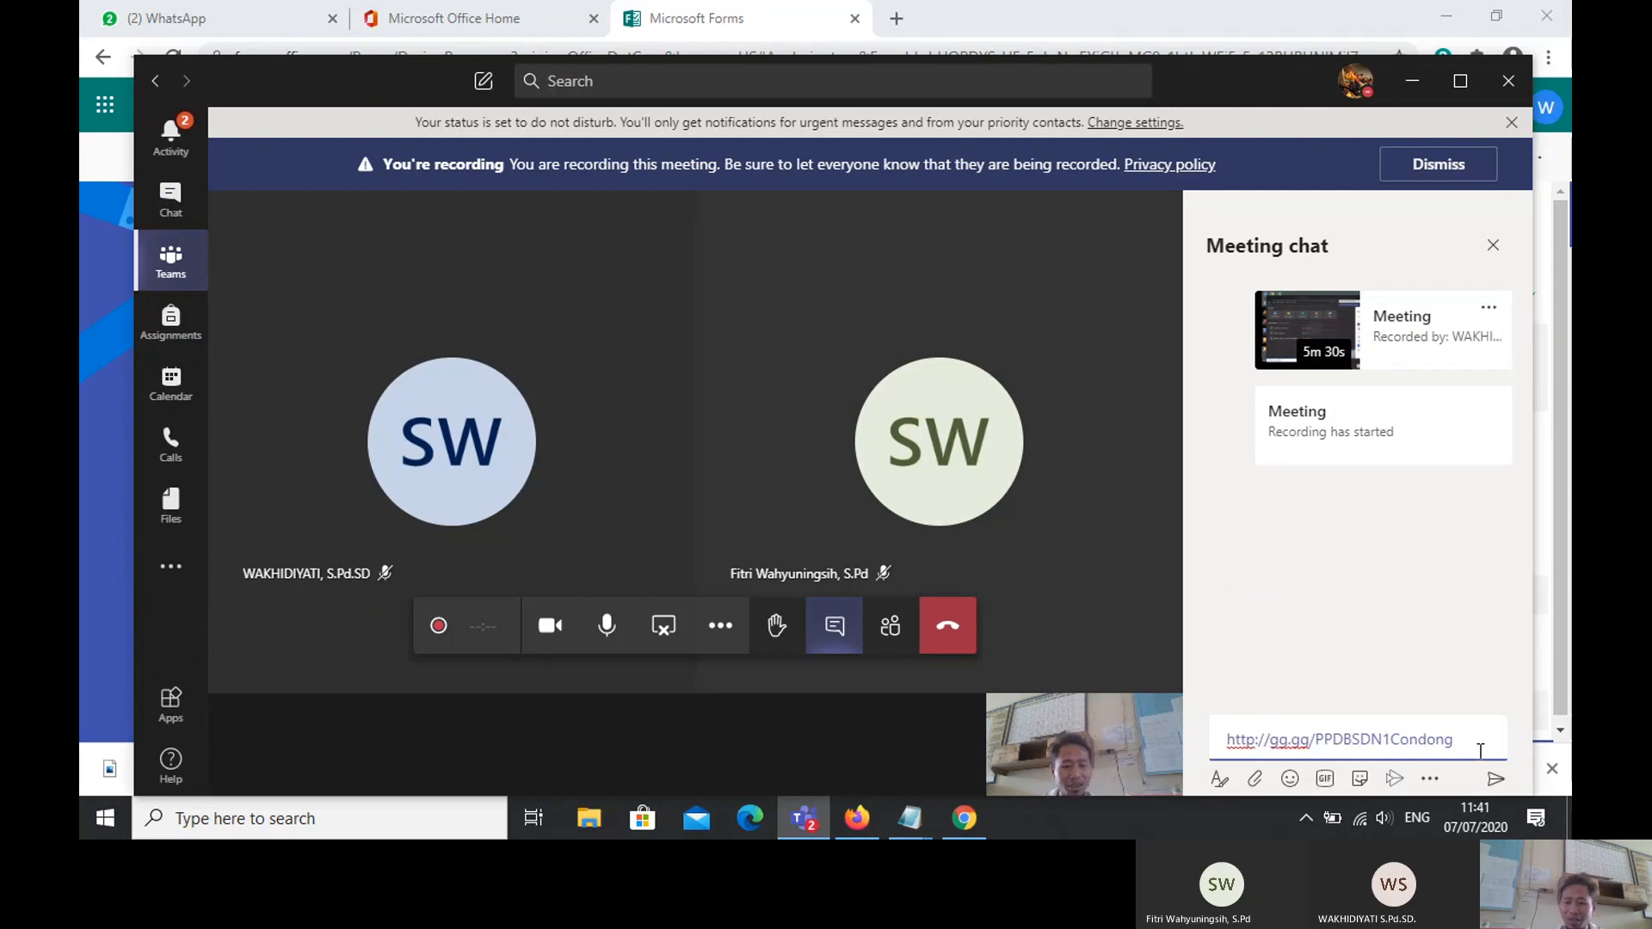
key(Return)
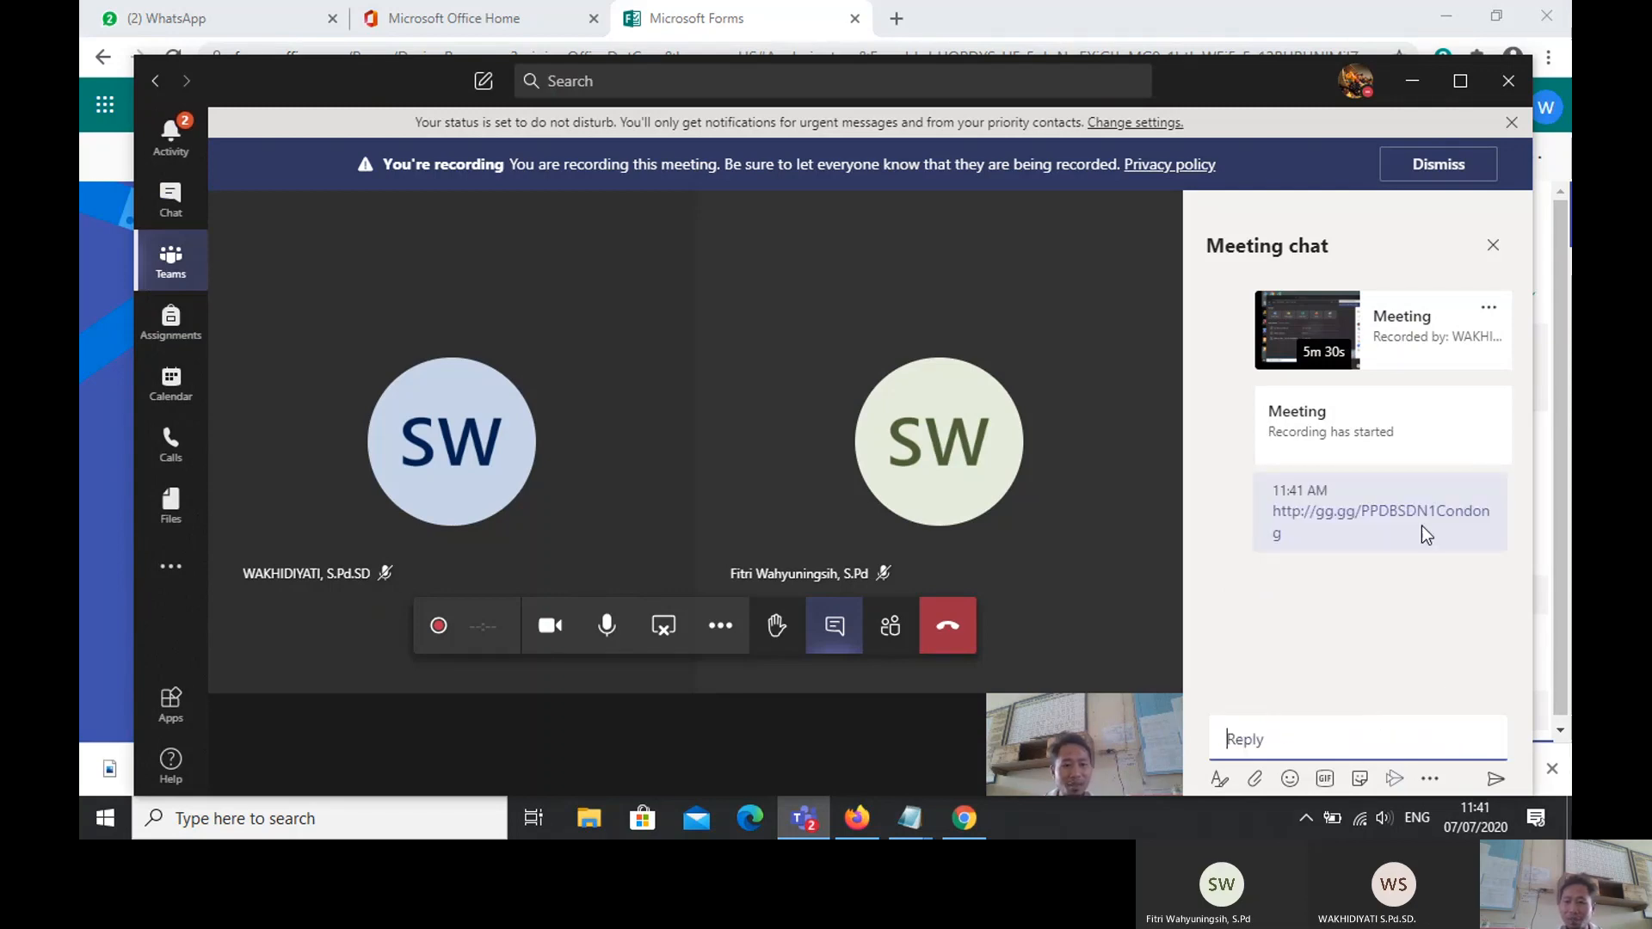